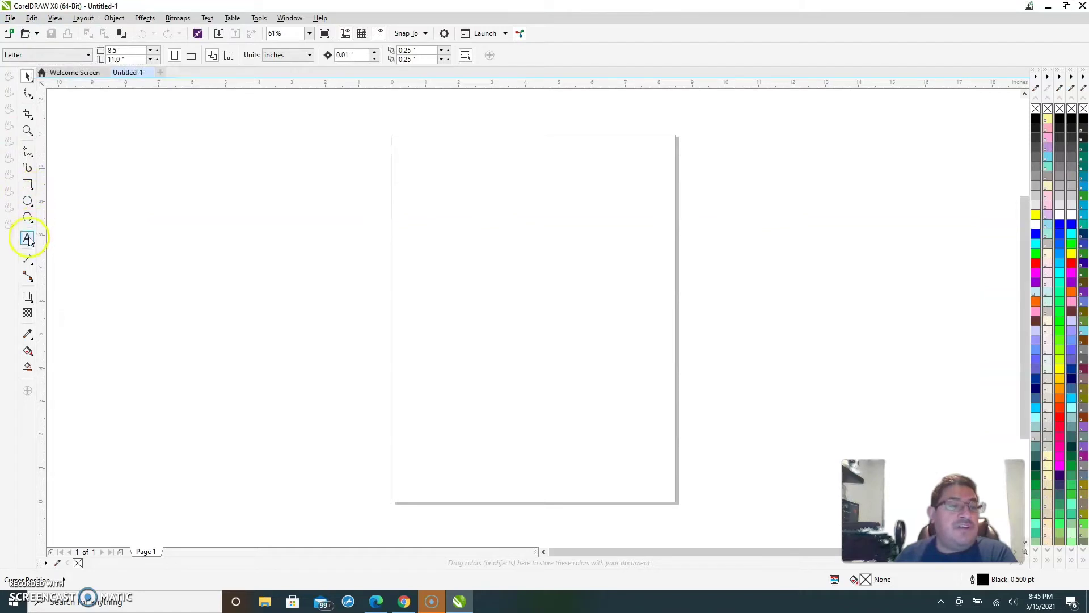
# Add artistic text in the upper part of the page reading "BEST", "DAD" and "EVER!" on three lines.
pyautogui.click(452, 197)
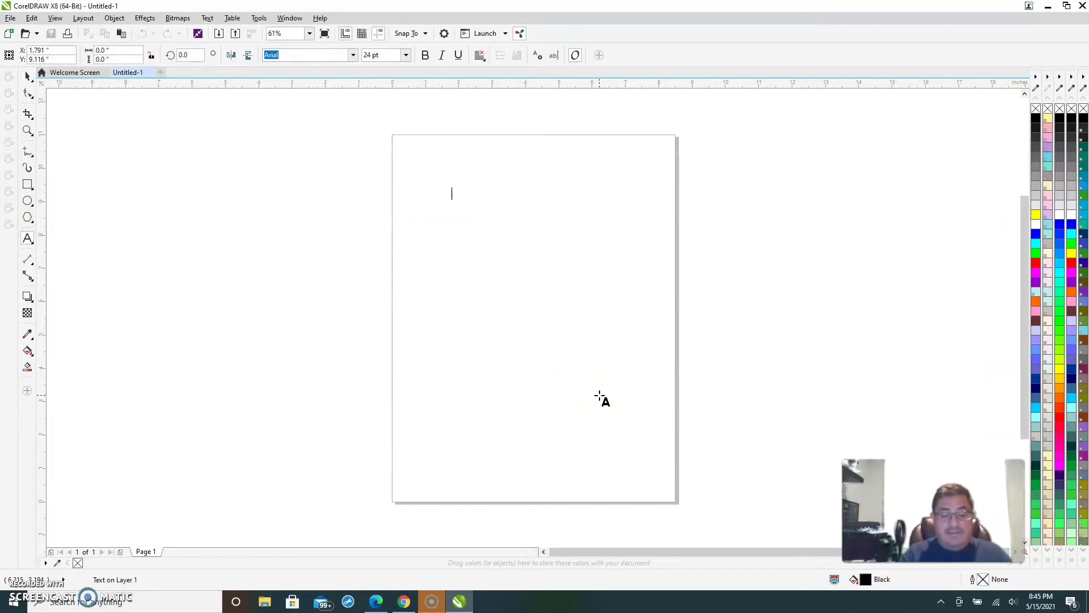
pyautogui.write('BEST')
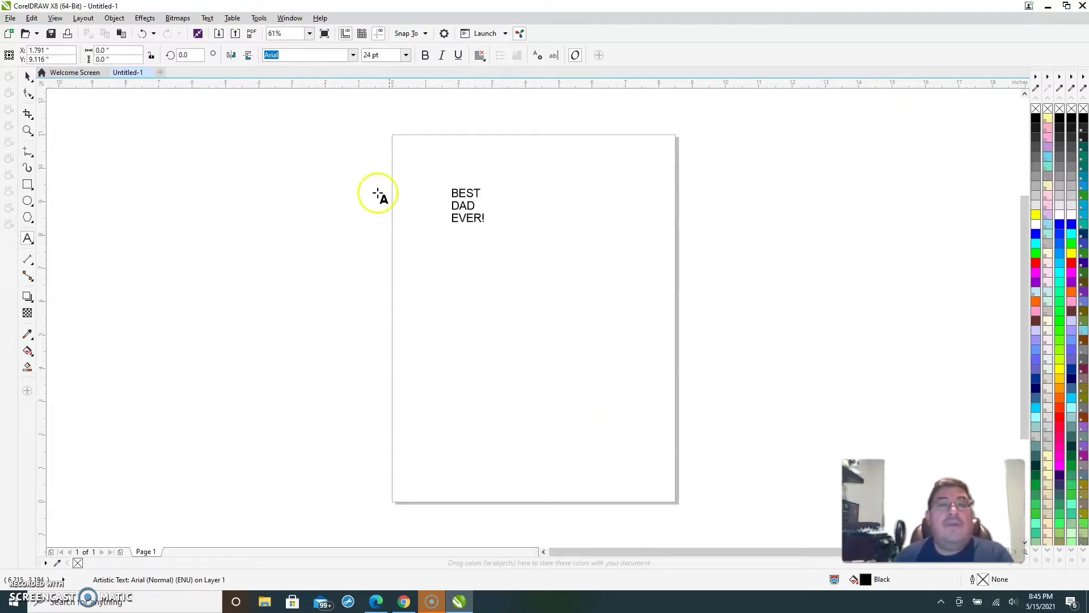
pyautogui.click(27, 78)
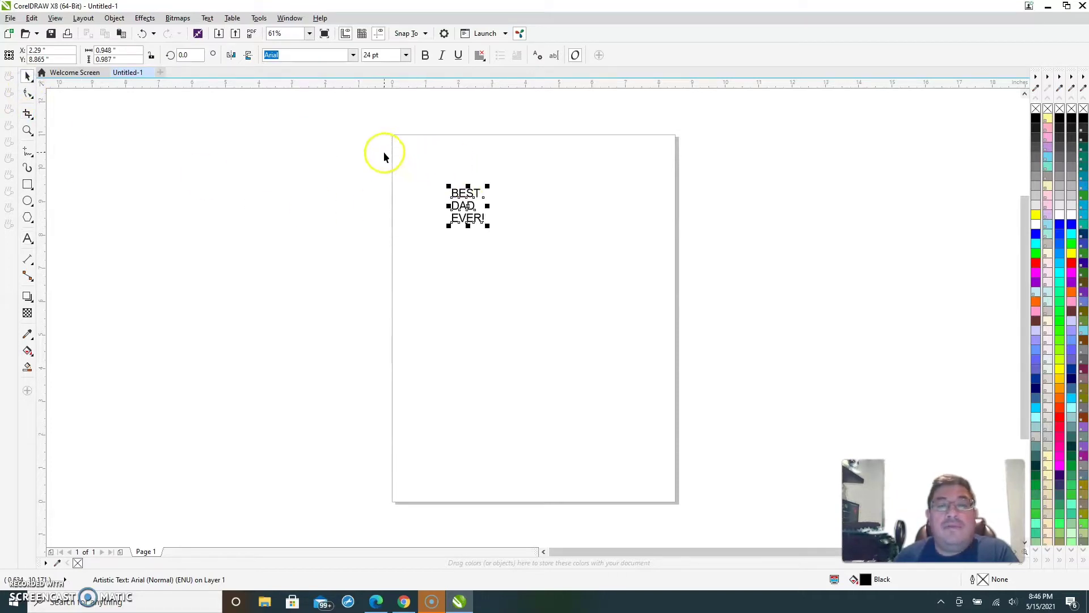
# Set the text in the Algerian font and enlarge it to about 5.8 by 6.2 inches.
pyautogui.moveTo(384, 156); pyautogui.dragTo(547, 272)
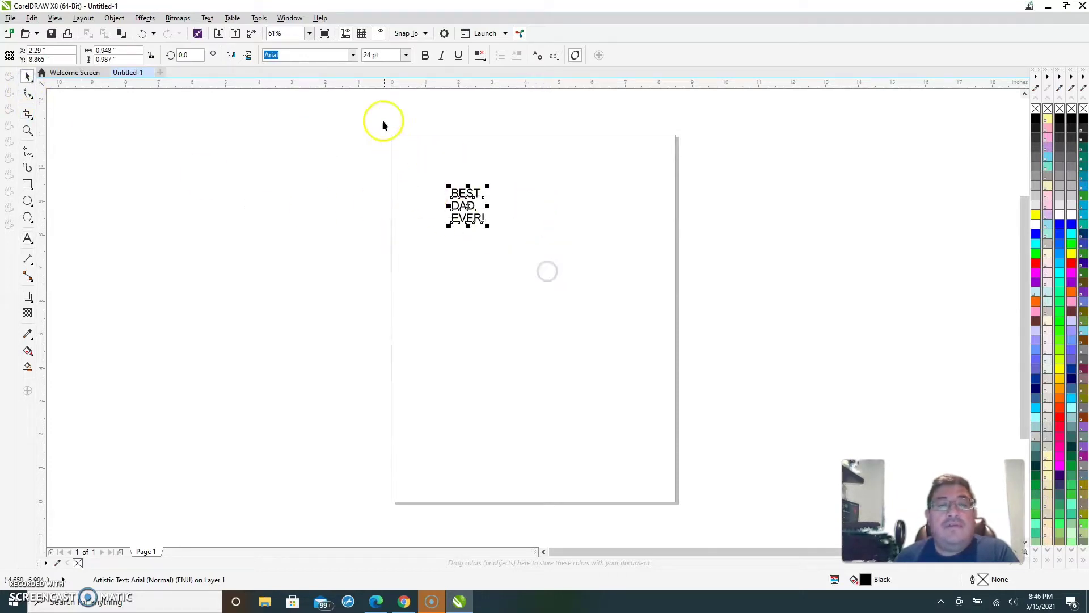
pyautogui.click(354, 55)
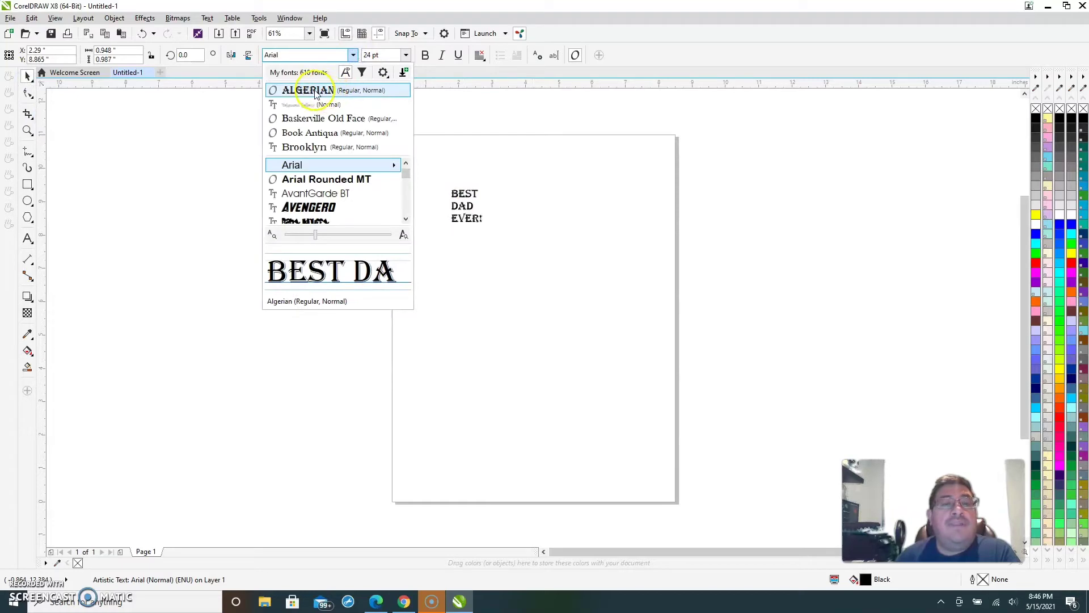
pyautogui.click(311, 90)
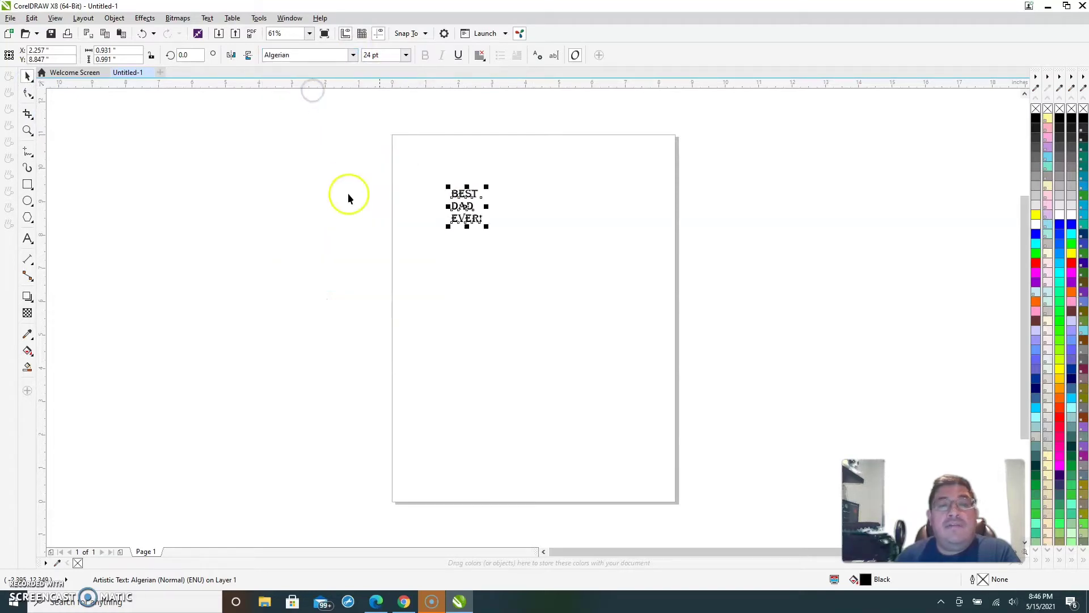
pyautogui.moveTo(486, 226); pyautogui.dragTo(649, 426)
pyautogui.moveTo(365, 123); pyautogui.dragTo(754, 478)
# Center-align the three lines of text and move the block to the middle of the page.
pyautogui.click(484, 62)
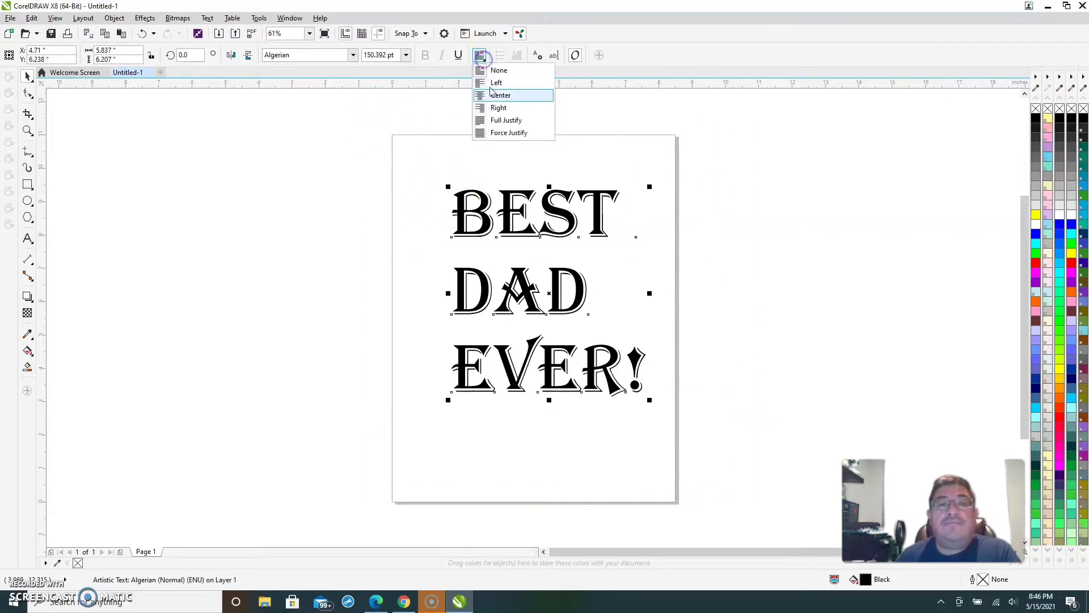
pyautogui.click(500, 93)
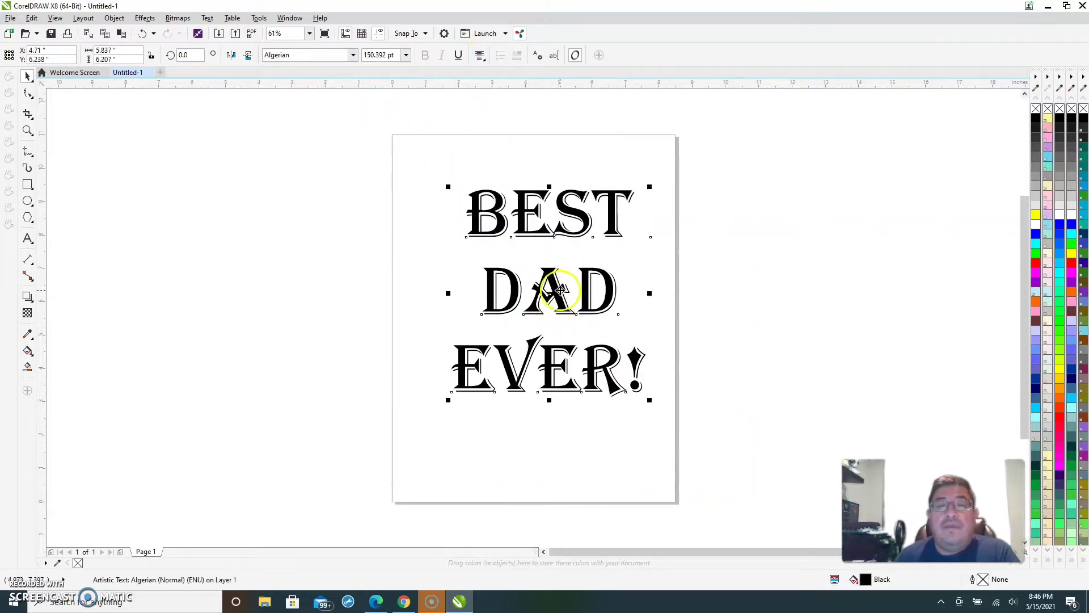
pyautogui.moveTo(549, 291); pyautogui.dragTo(533, 298)
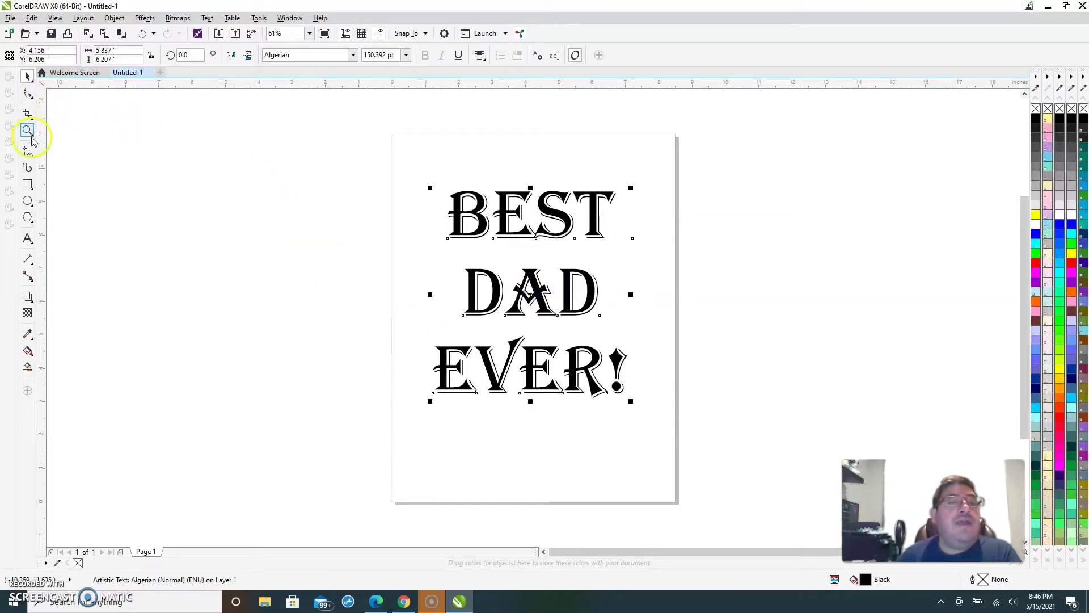
# Draw three freehand flourishes above BEST: two large curls about 3.3 and 2.7 inches wide with a 1-inch arc between them.
pyautogui.click(28, 166)
pyautogui.click(60, 151)
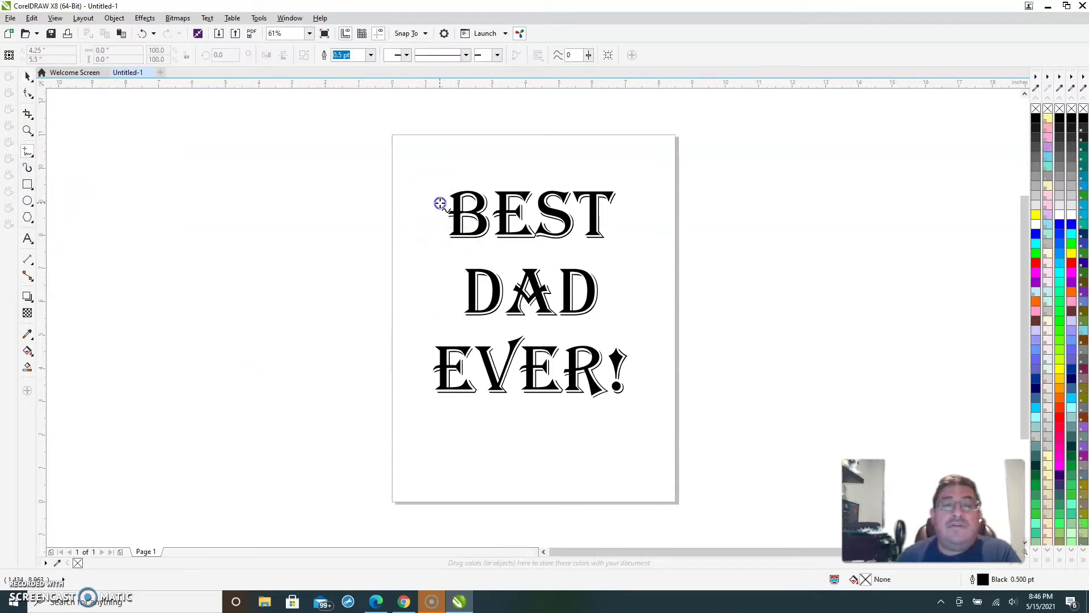
pyautogui.moveTo(440, 203)
pyautogui.mouseDown()
pyautogui.moveTo(437, 159)
pyautogui.moveTo(487, 147)
pyautogui.moveTo(511, 158)
pyautogui.moveTo(496, 182)
pyautogui.moveTo(480, 162)
pyautogui.moveTo(535, 168)
pyautogui.mouseUp()
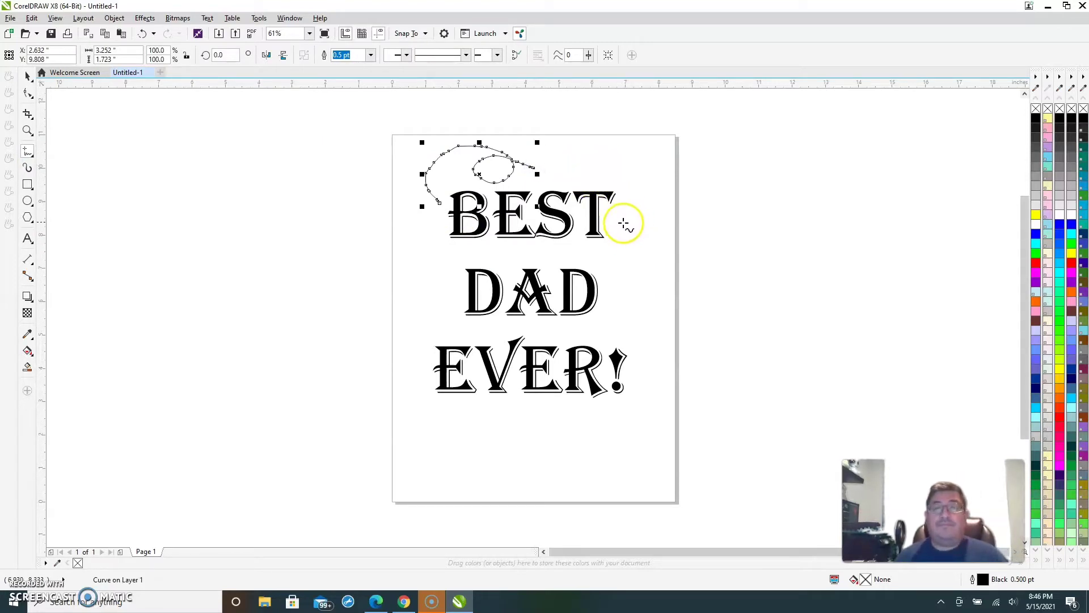
pyautogui.moveTo(624, 221)
pyautogui.mouseDown()
pyautogui.moveTo(648, 190)
pyautogui.moveTo(633, 158)
pyautogui.mouseUp()
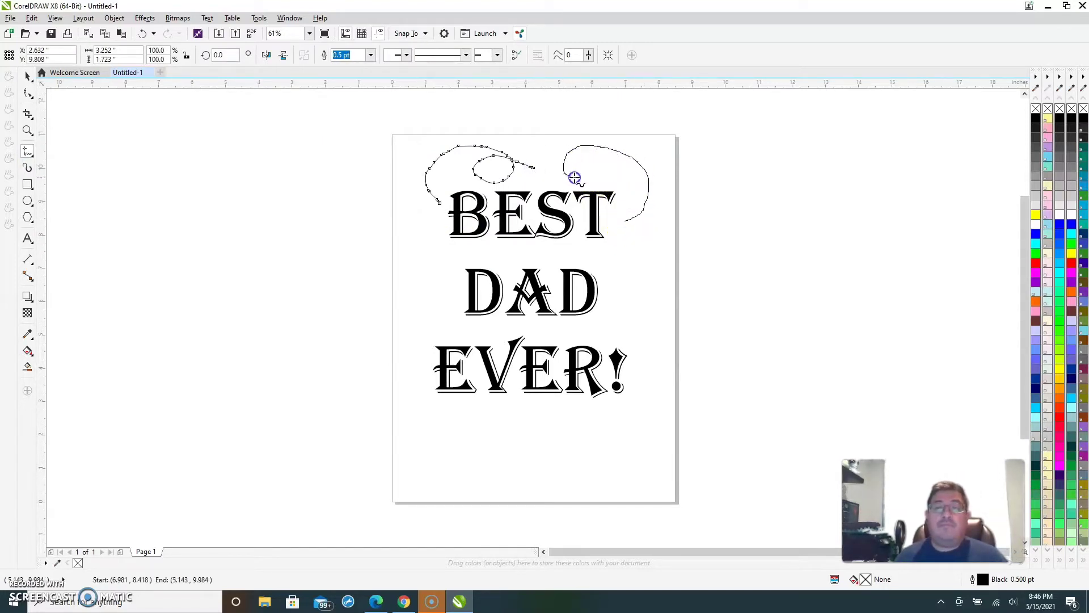
pyautogui.moveTo(560, 139); pyautogui.dragTo(559, 139)
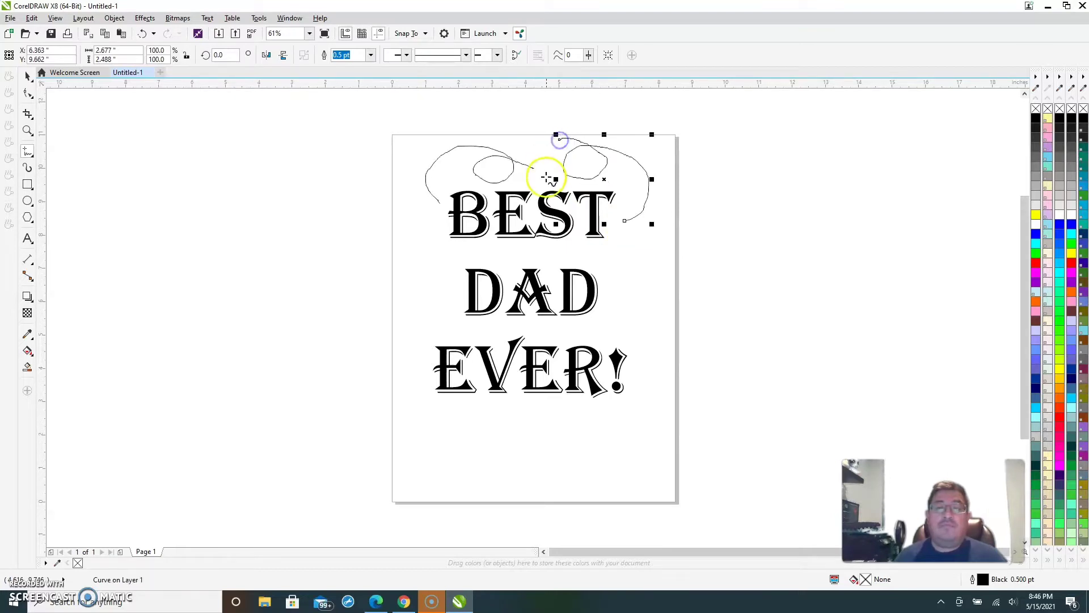
pyautogui.moveTo(539, 181)
pyautogui.mouseDown()
pyautogui.moveTo(549, 149)
pyautogui.moveTo(557, 180)
pyautogui.mouseUp()
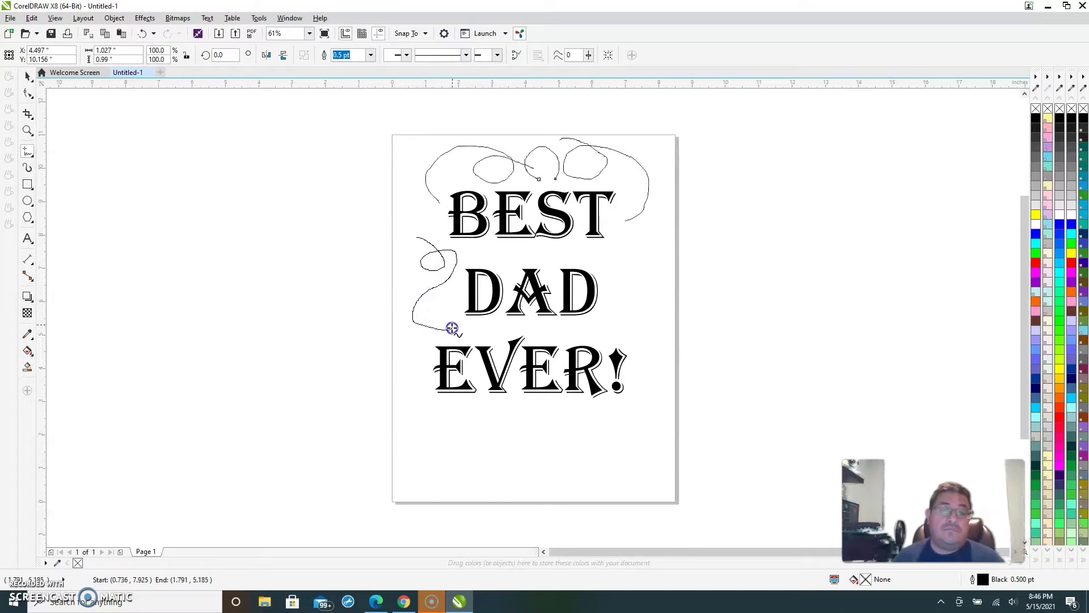
# Draw a double-looped freehand flourish on each side of DAD, about 3.1 inches tall on the left and 2.6 inches on the right.
pyautogui.moveTo(420, 342); pyautogui.dragTo(421, 342)
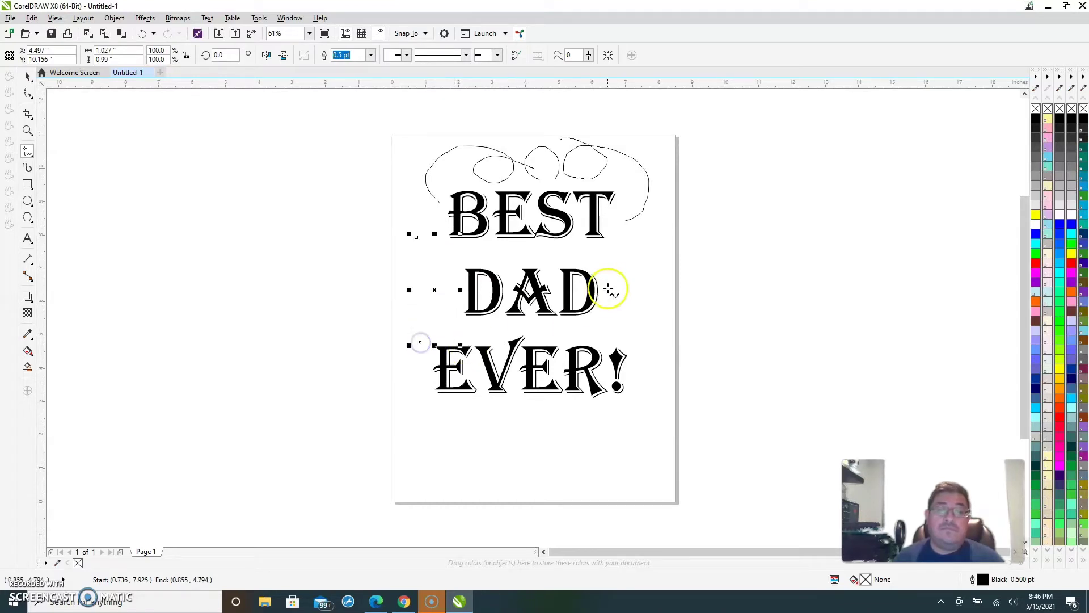
pyautogui.click(614, 252)
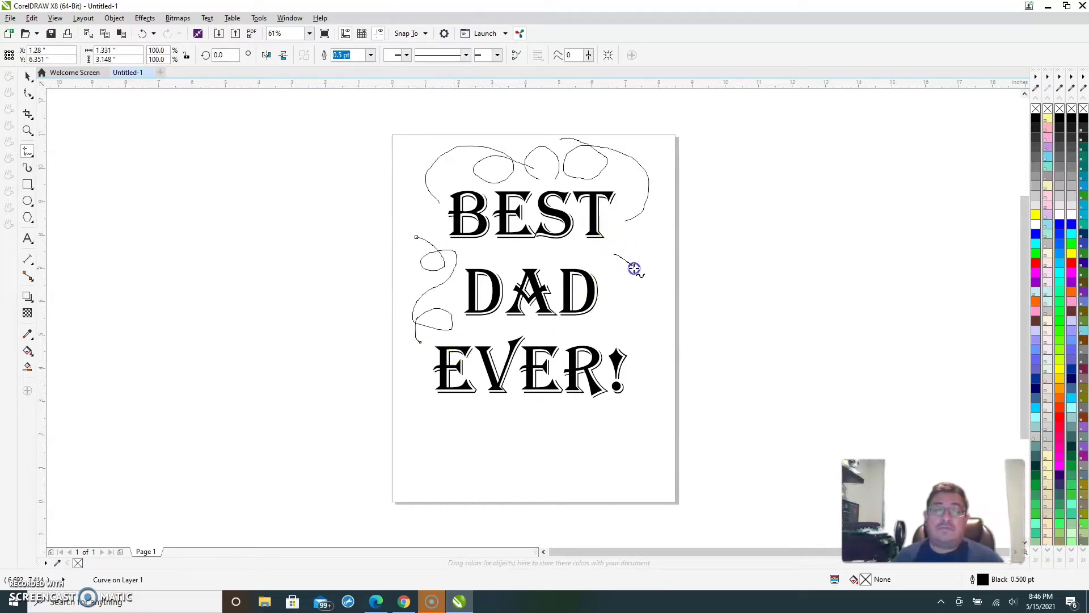
pyautogui.moveTo(633, 268); pyautogui.dragTo(630, 293)
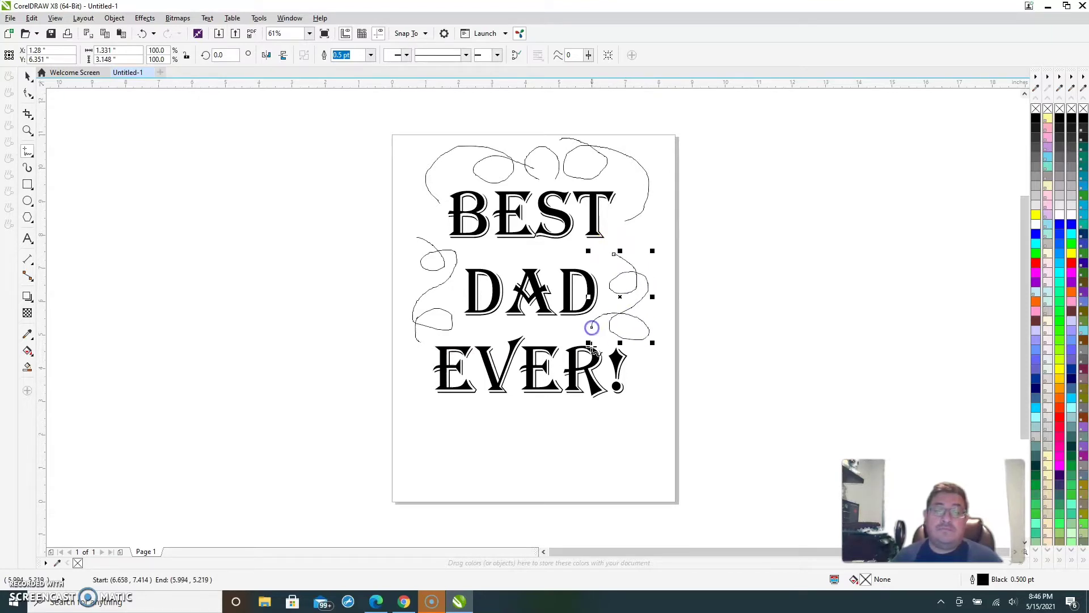
pyautogui.moveTo(591, 328); pyautogui.dragTo(591, 328)
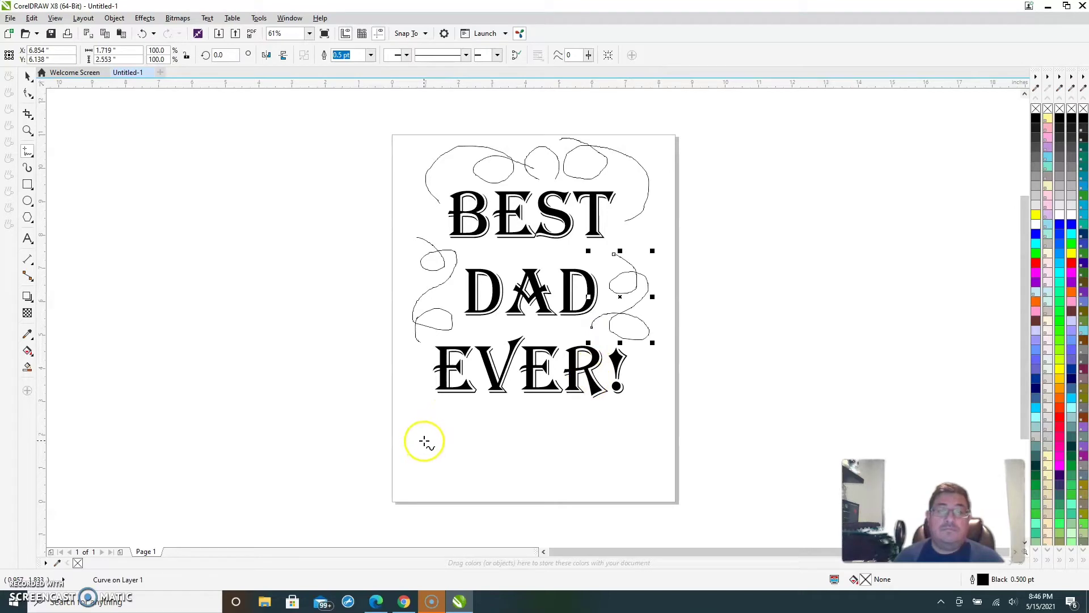
# Draw two looping freehand flourishes below EVER!, about 4.1 and 3.2 inches wide, and a small curl on each side of that word.
pyautogui.moveTo(418, 439); pyautogui.dragTo(418, 422)
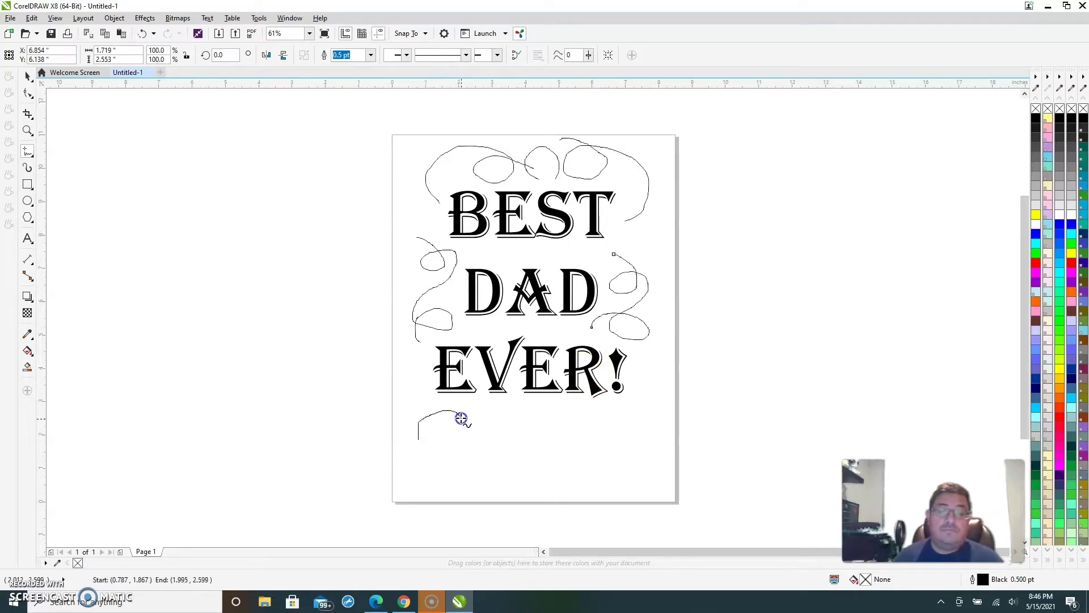
pyautogui.moveTo(498, 447); pyautogui.dragTo(519, 454)
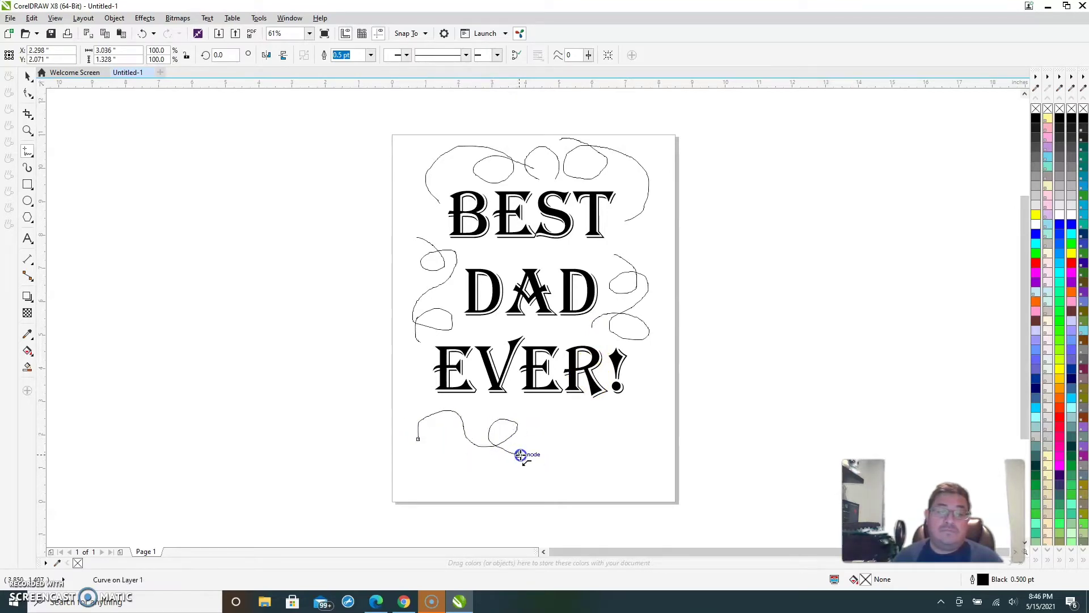
pyautogui.click(519, 454)
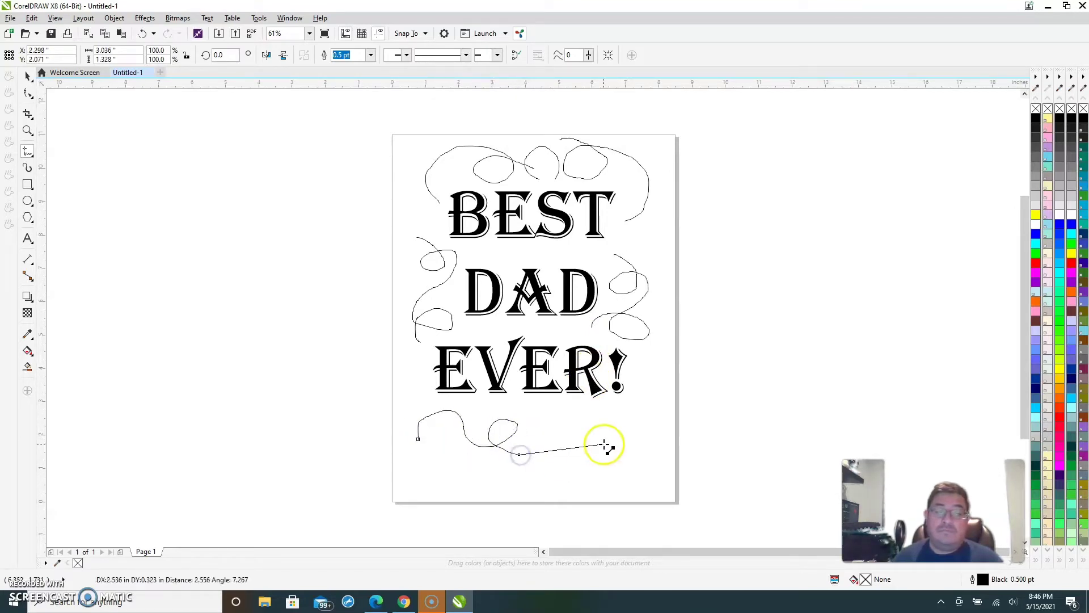
pyautogui.click(554, 446)
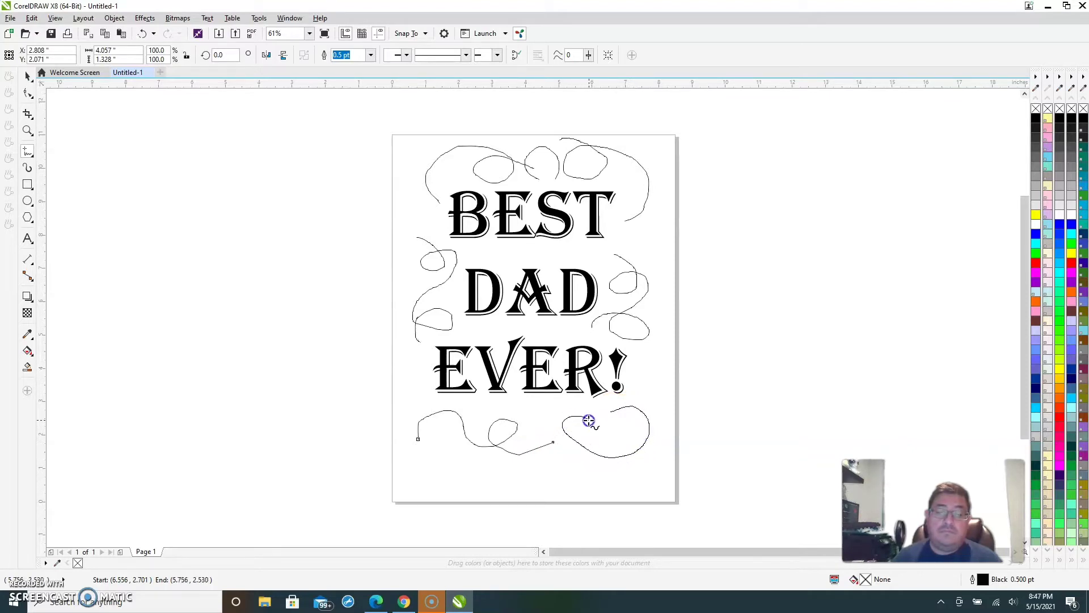
pyautogui.click(542, 433)
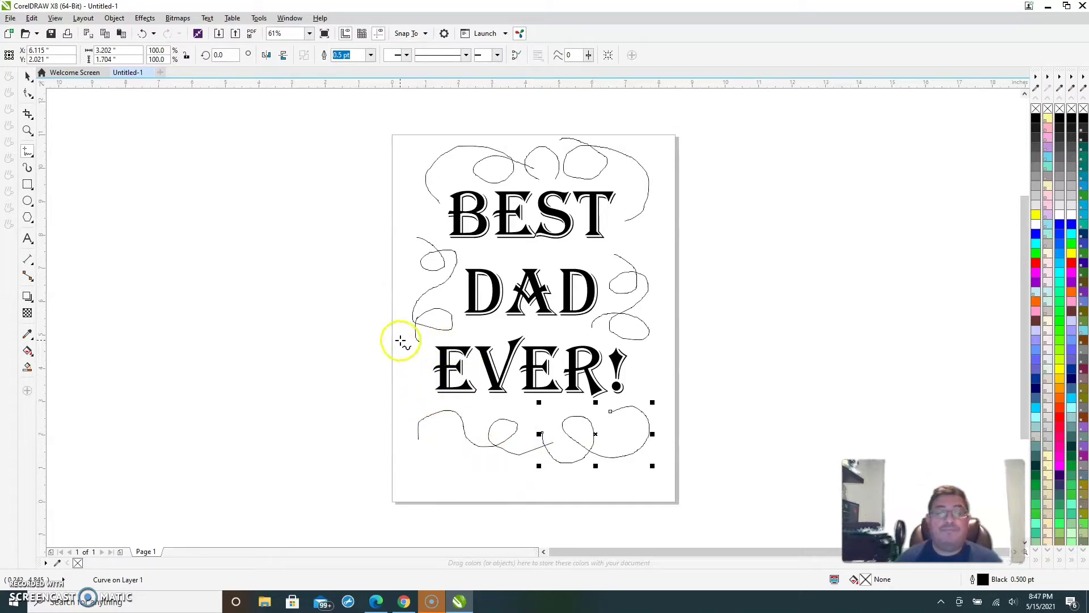
pyautogui.click(404, 384)
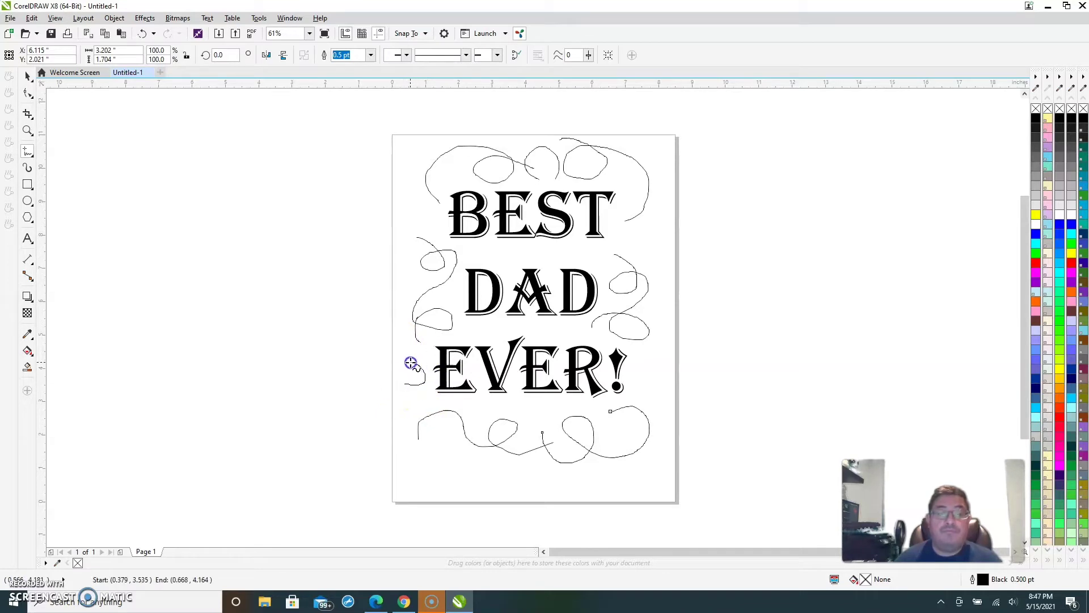
pyautogui.moveTo(439, 401)
pyautogui.mouseDown()
pyautogui.moveTo(652, 396)
pyautogui.moveTo(637, 379)
pyautogui.moveTo(657, 362)
pyautogui.moveTo(630, 391)
pyautogui.mouseUp()
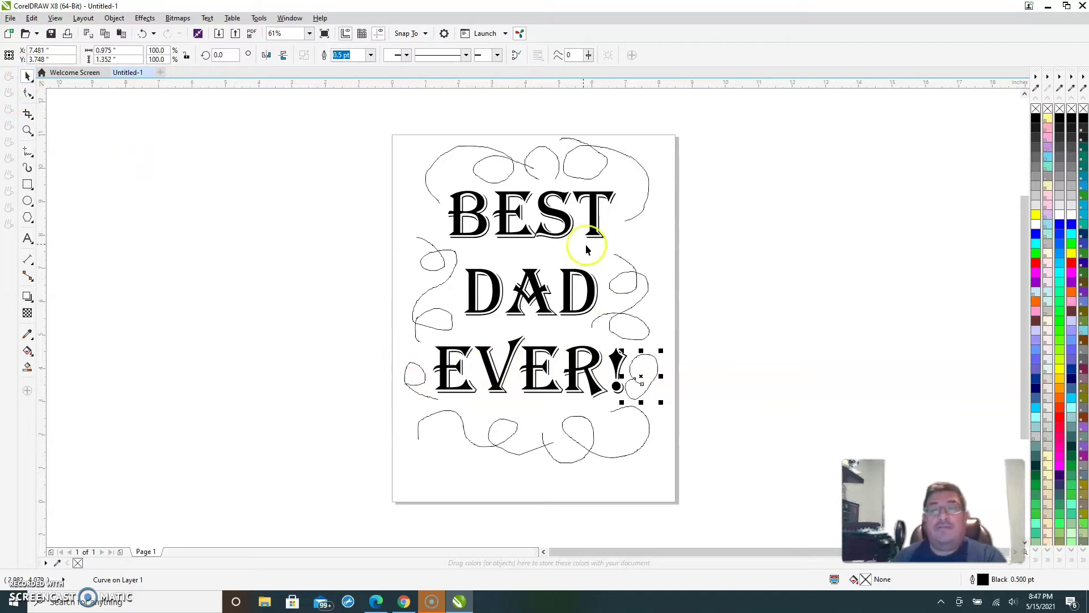
# Edit the nodes of the flourish above the B of BEST and delete the kinked node at the lower left of its inner loop.
pyautogui.click(499, 154)
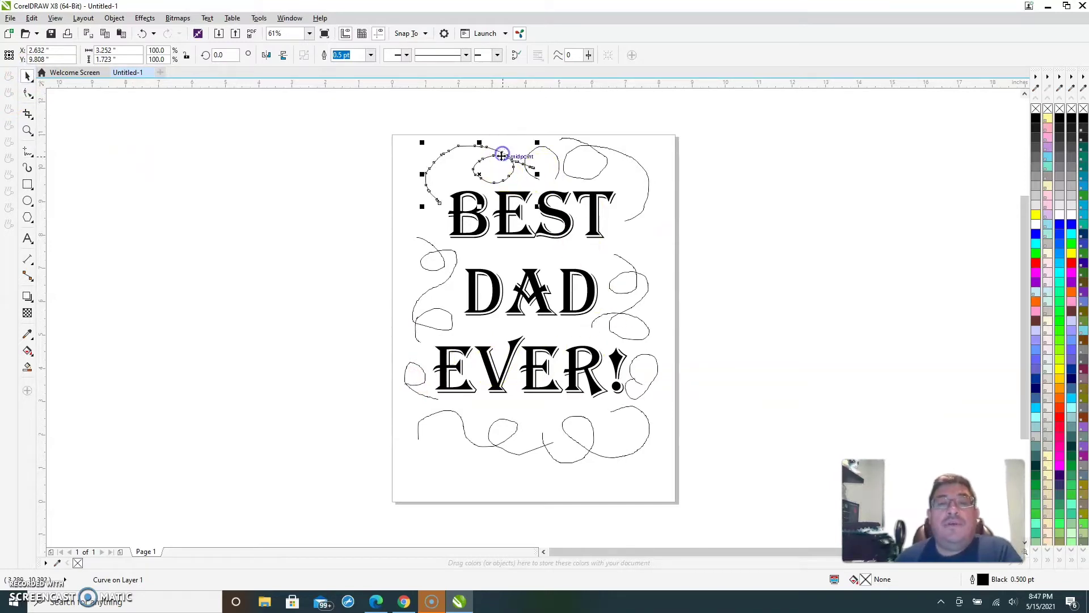
pyautogui.scroll(5, 514, 165)
pyautogui.scroll(-2, 400, 198)
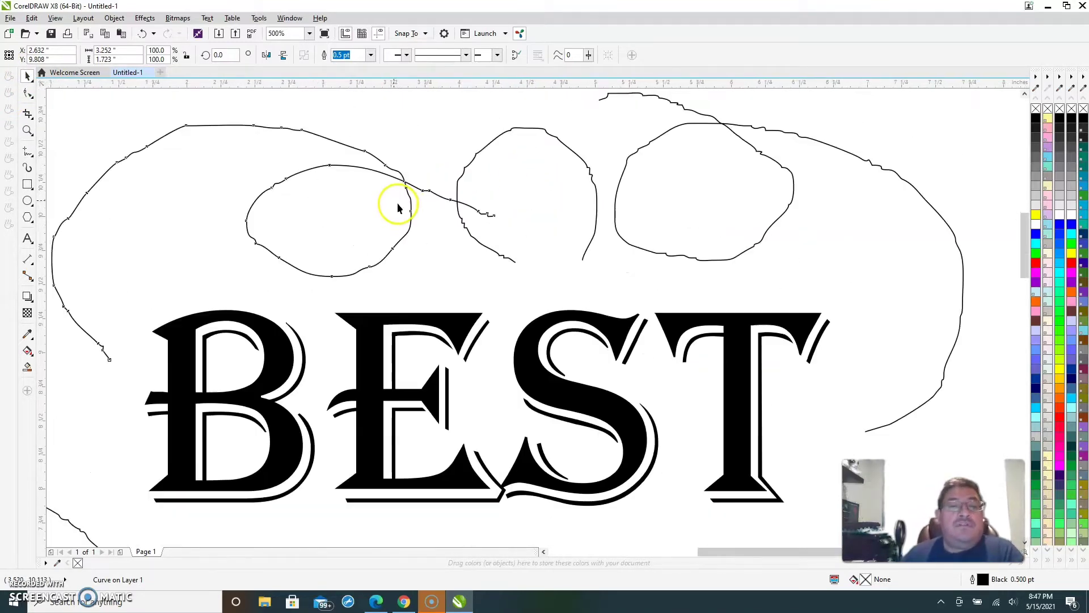
pyautogui.scroll(2, 132, 224)
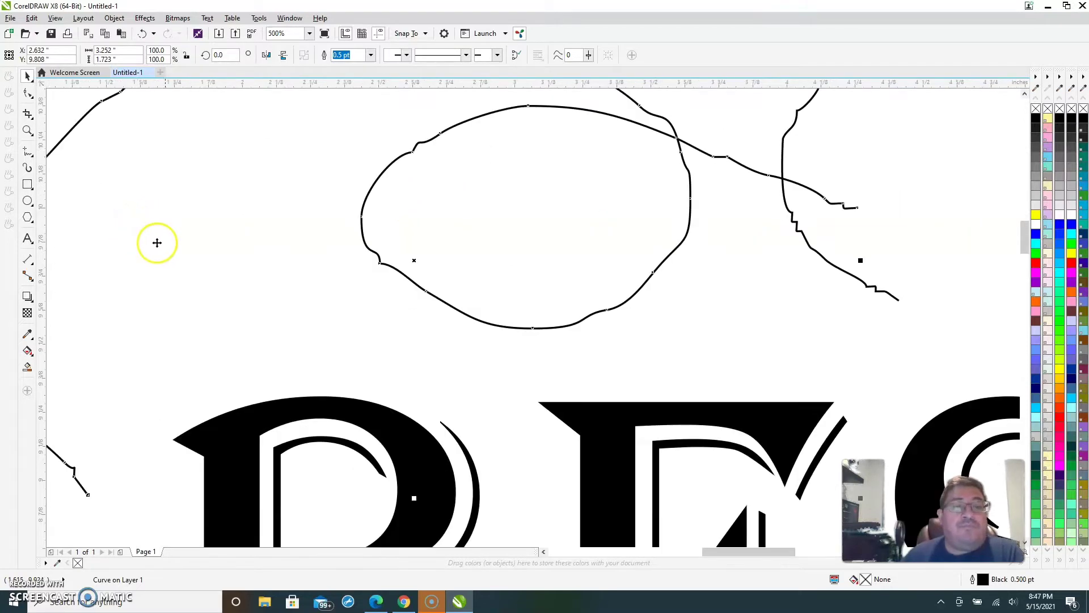
pyautogui.doubleClick(395, 164)
pyautogui.scroll(6, 415, 149)
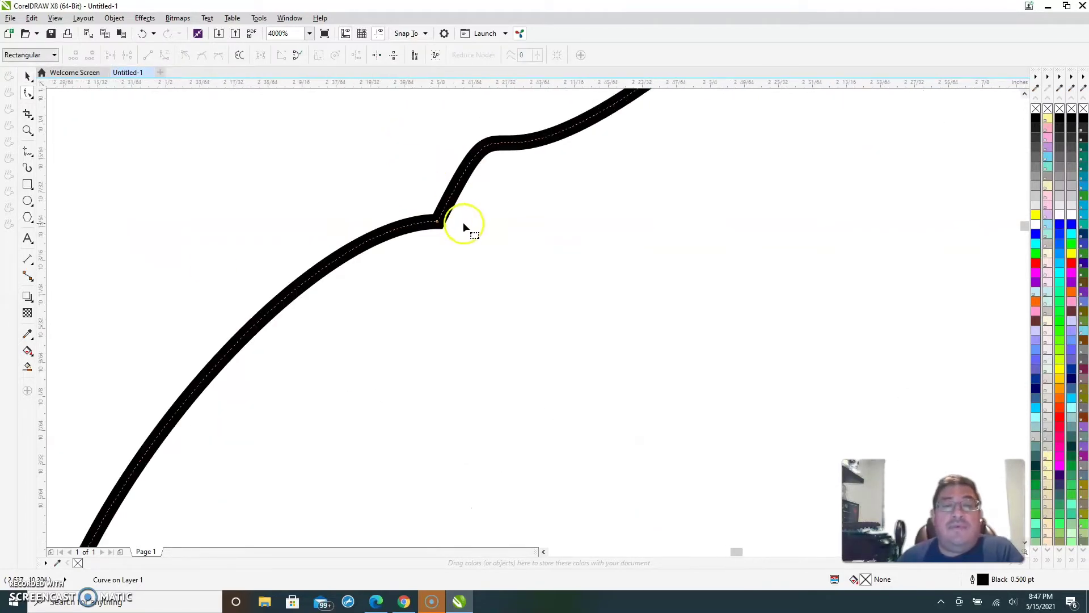
pyautogui.scroll(-5, 438, 222)
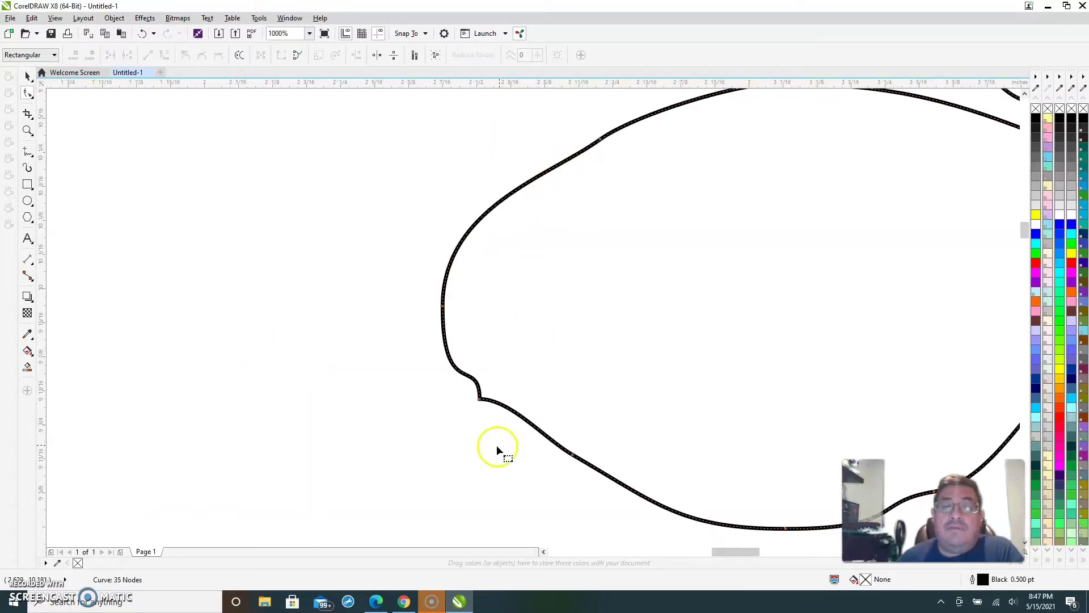
pyautogui.click(483, 399)
pyautogui.press('Delete')
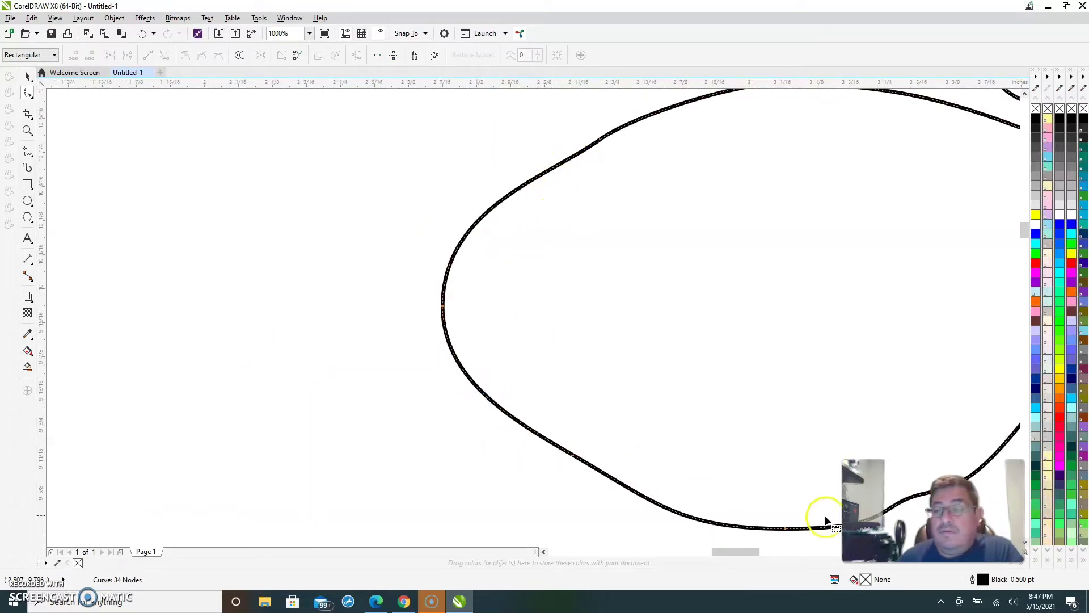
# Delete the bumpy node on the left side of the same flourish's outer arc.
pyautogui.scroll(-2, 827, 254)
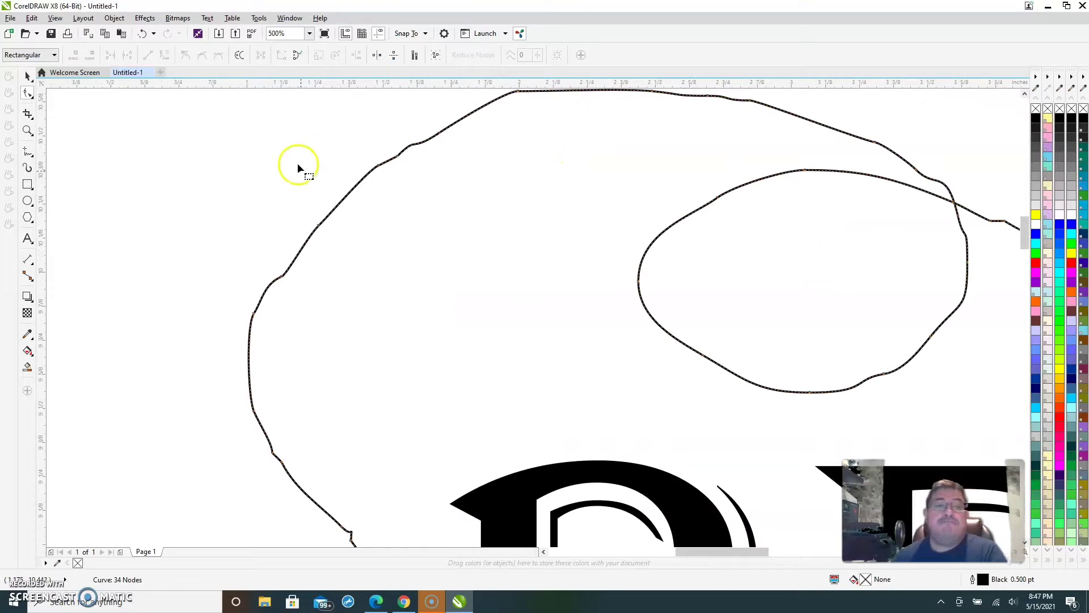
pyautogui.scroll(3, 300, 275)
pyautogui.click(227, 287)
pyautogui.press('Delete')
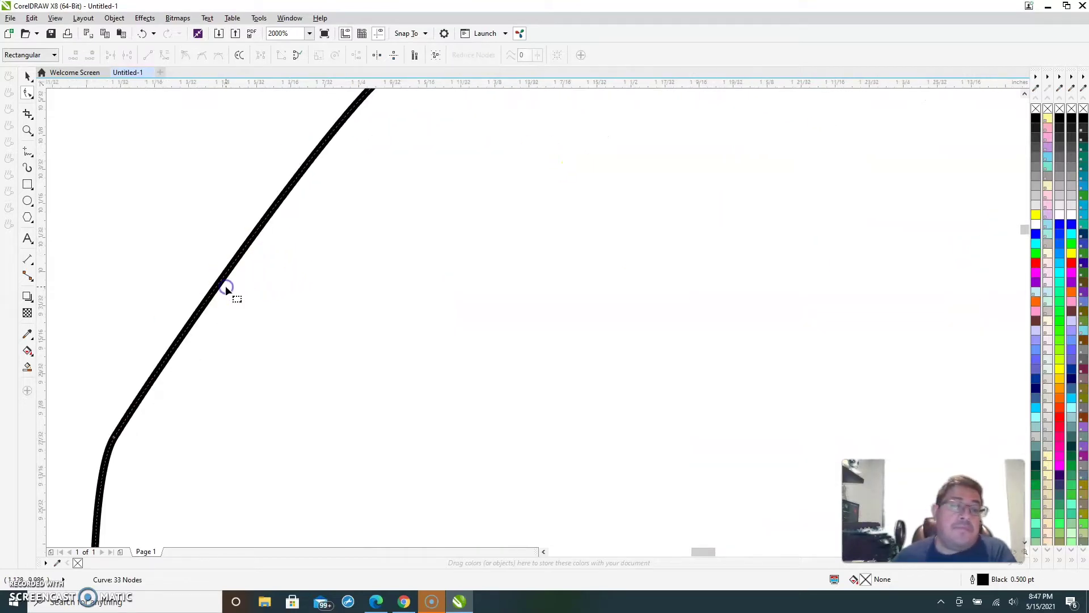
# Delete the two rough nodes midway along the lower-left tail of the flourish above the B of BEST.
pyautogui.scroll(-3, 406, 186)
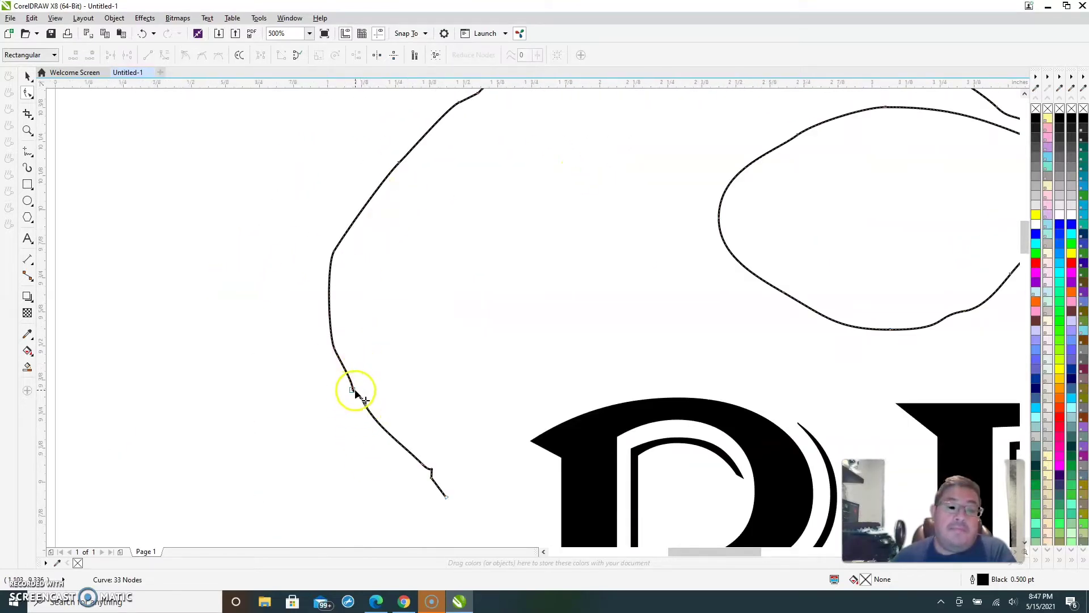
pyautogui.click(353, 390)
pyautogui.press('Delete')
pyautogui.click(360, 399)
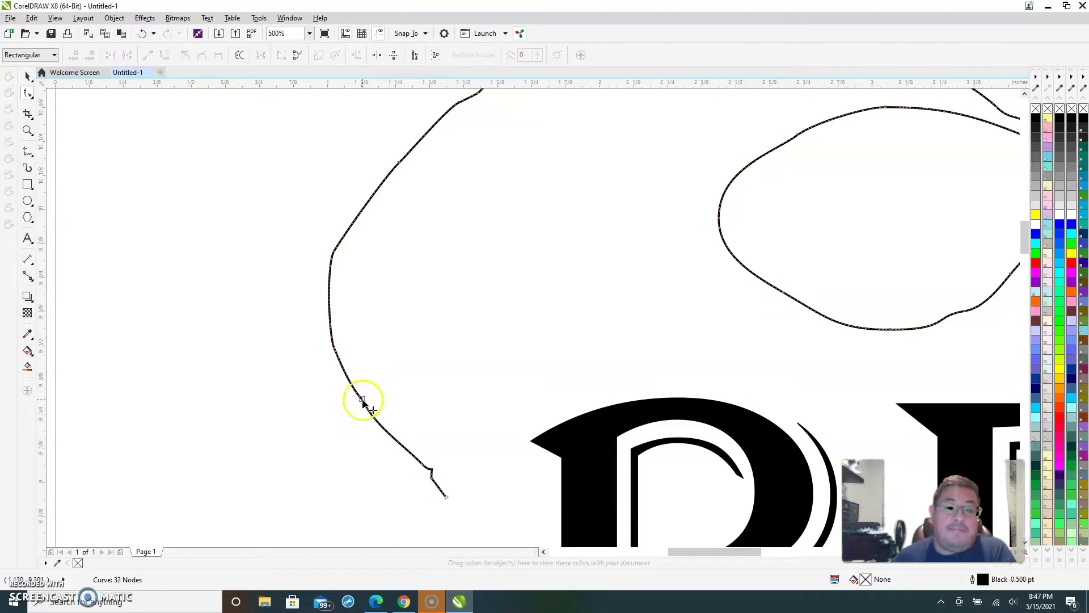
pyautogui.press('Delete')
# Delete the three kinked nodes near the end of the same flourish's lower-left tail.
pyautogui.click(432, 470)
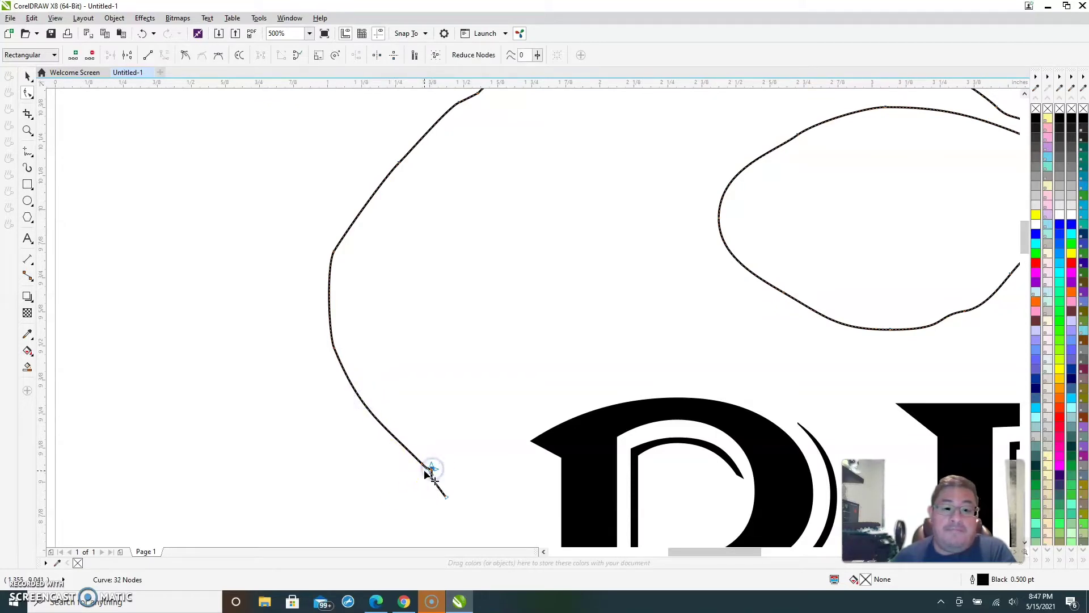
pyautogui.doubleClick(431, 469)
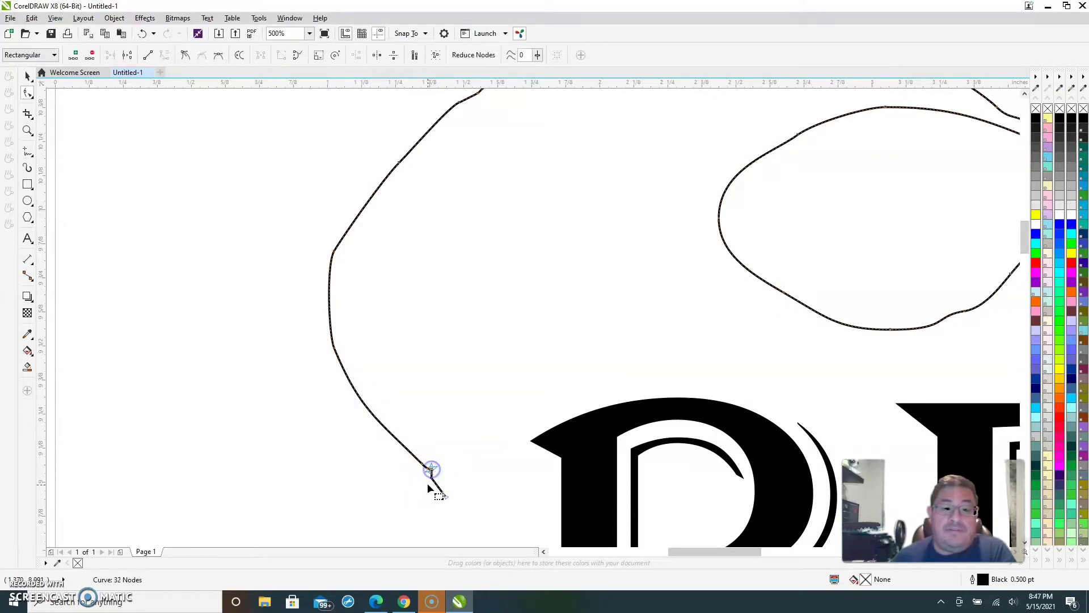
pyautogui.press('Delete')
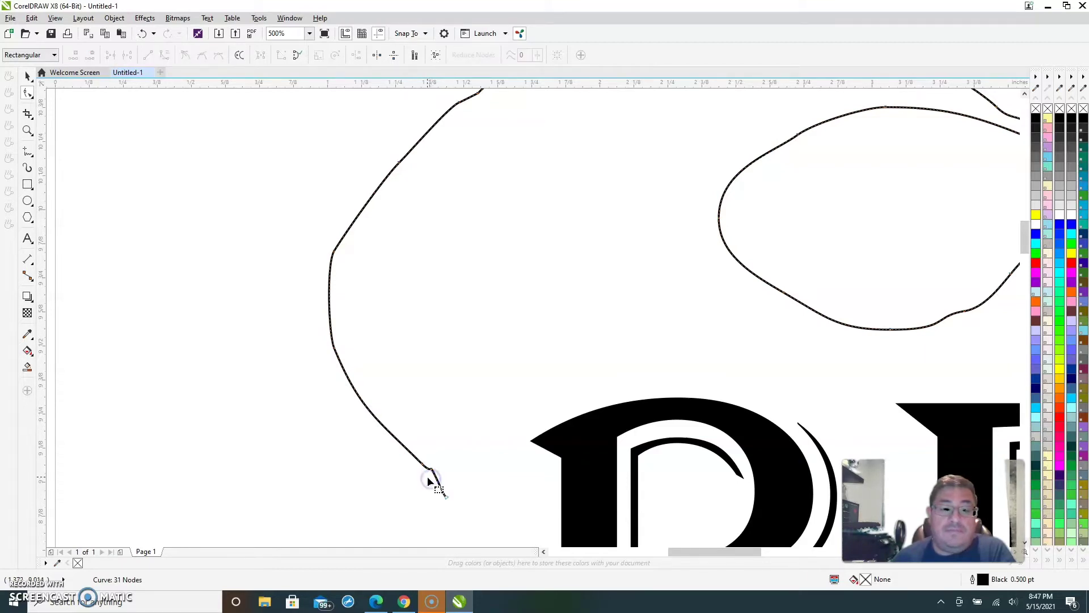
pyautogui.doubleClick(423, 464)
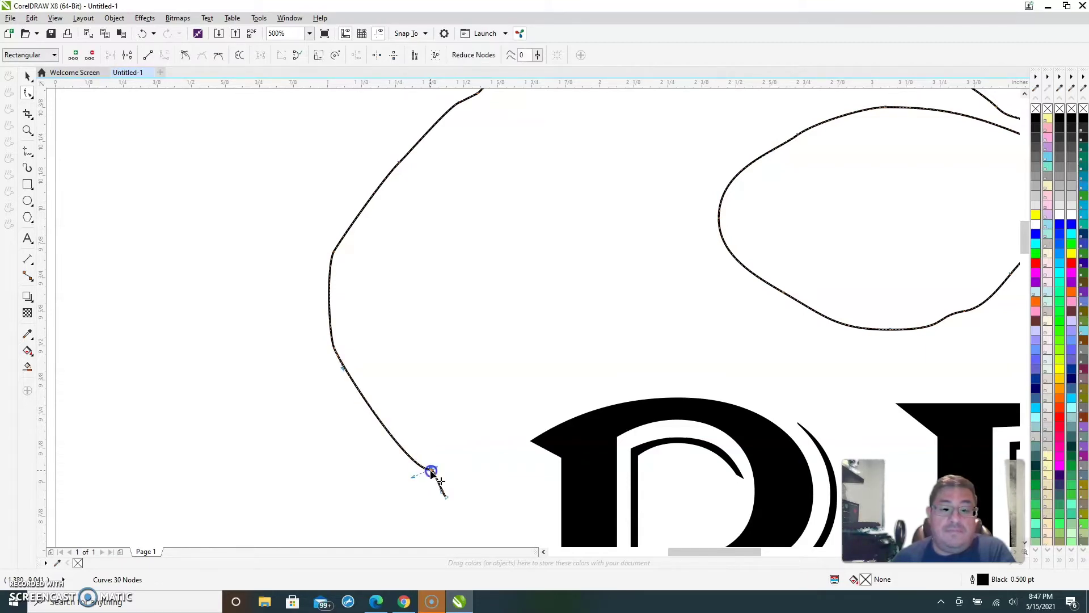
pyautogui.doubleClick(431, 471)
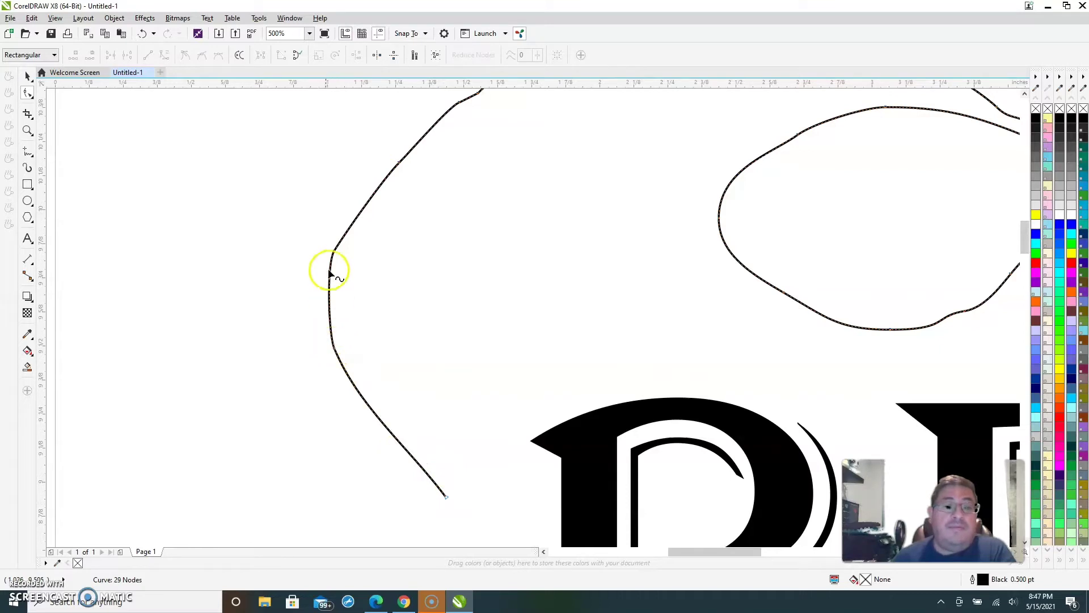
# Select the three bumpy nodes on the upper-left part of the flourish's outer arc together and delete them.
pyautogui.scroll(-5, 474, 207)
pyautogui.scroll(4, 504, 165)
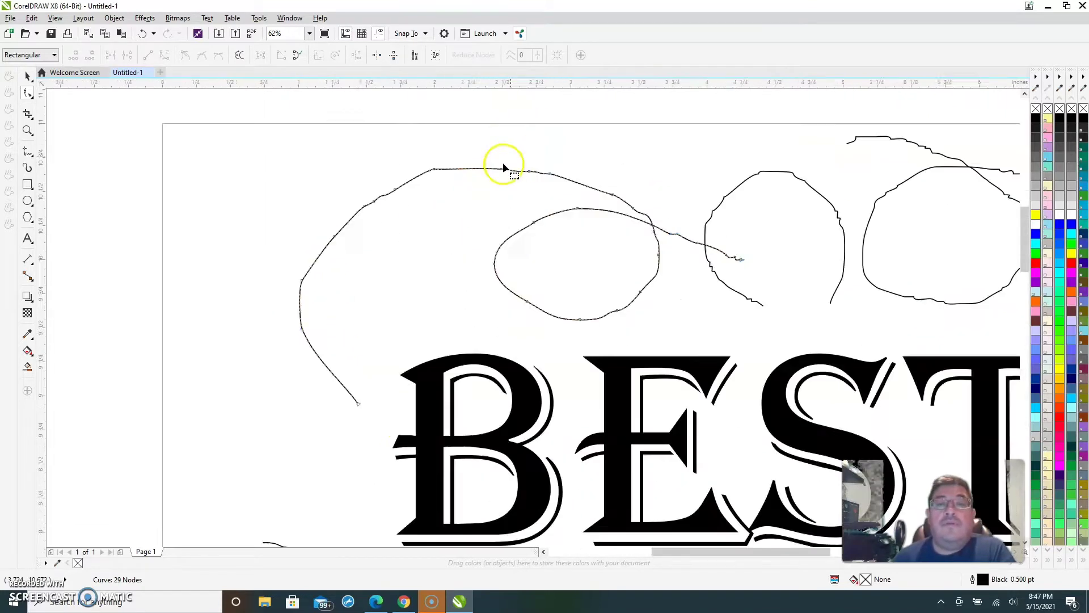
pyautogui.moveTo(206, 199); pyautogui.dragTo(316, 287)
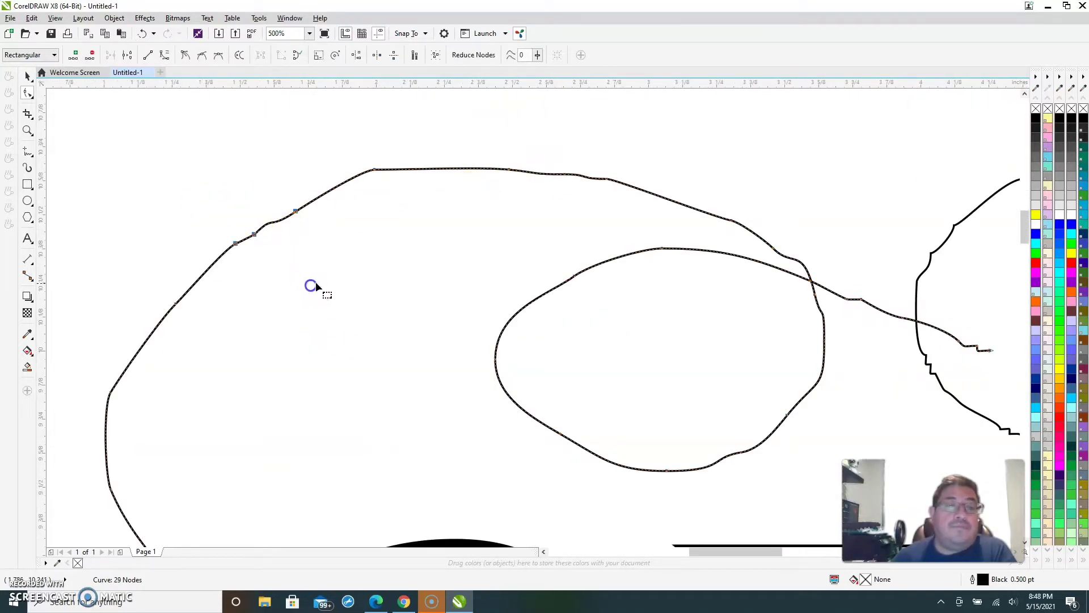
pyautogui.press('Delete')
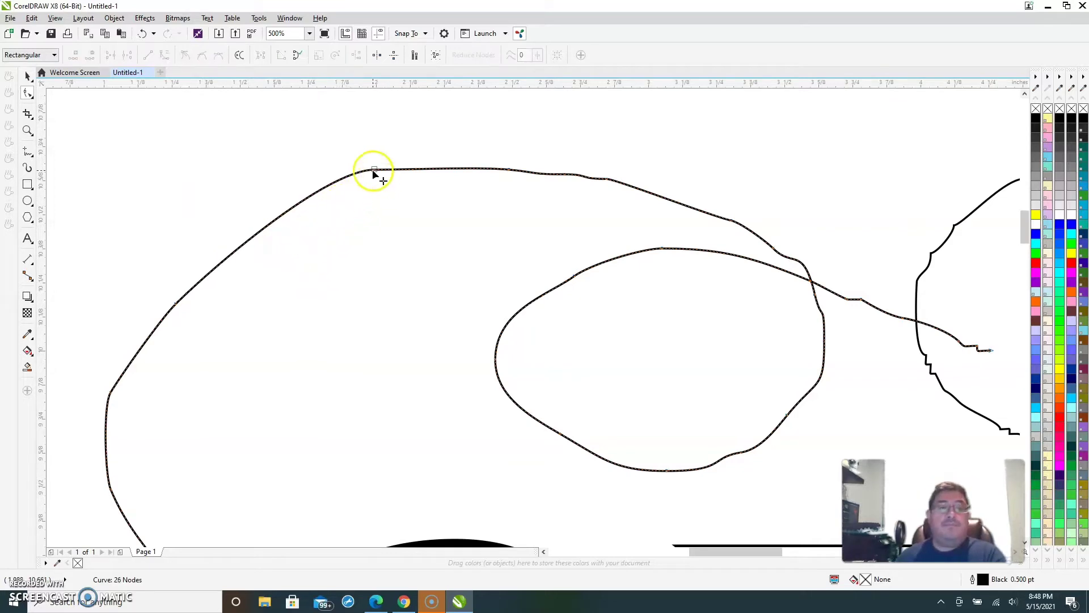
# Add a node on the crest of the outer arc and delete the corner node to its left.
pyautogui.click(372, 170)
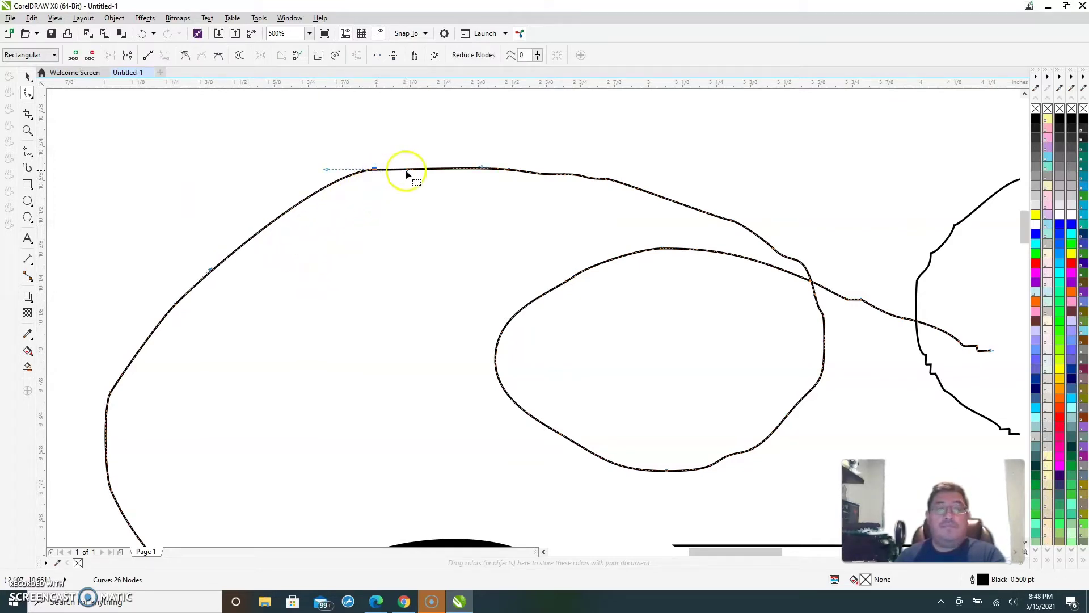
pyautogui.doubleClick(506, 169)
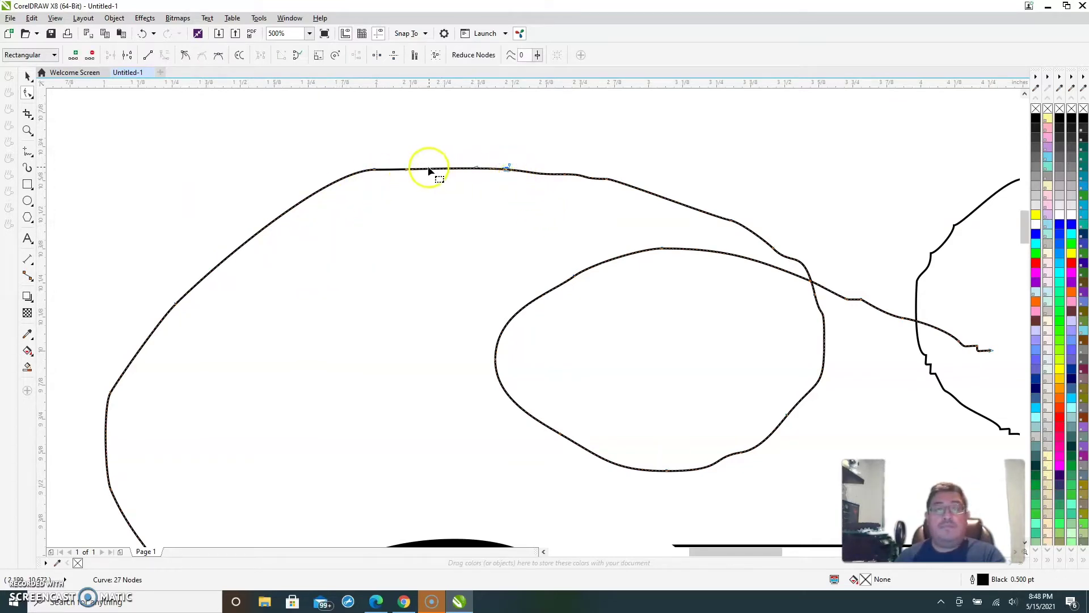
pyautogui.doubleClick(376, 169)
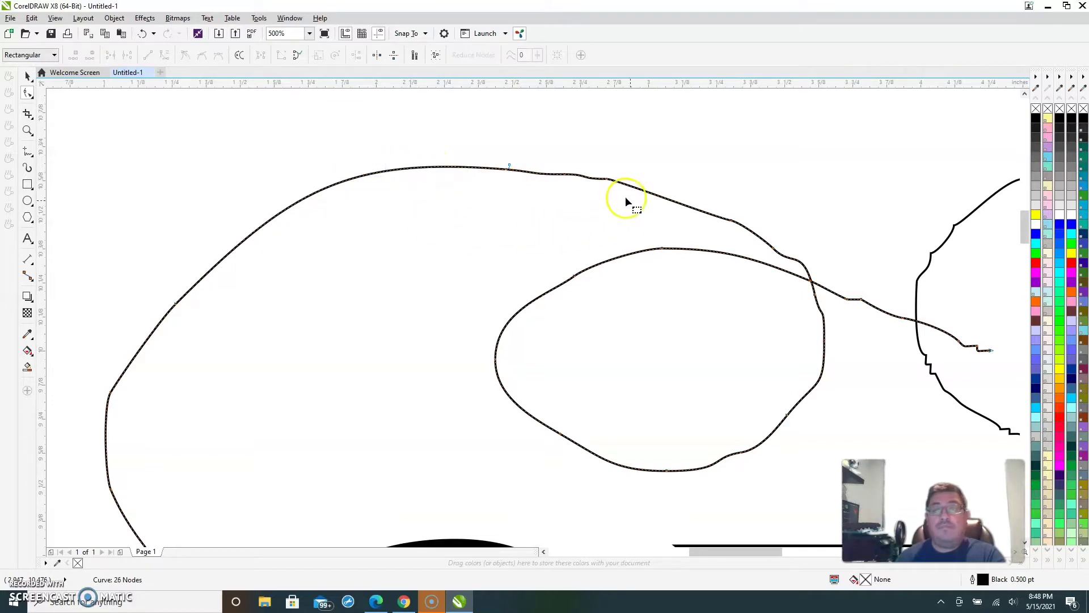
# Delete two rough nodes on the outer arc's descending right side, one past the crest and one just before the crossing.
pyautogui.doubleClick(606, 181)
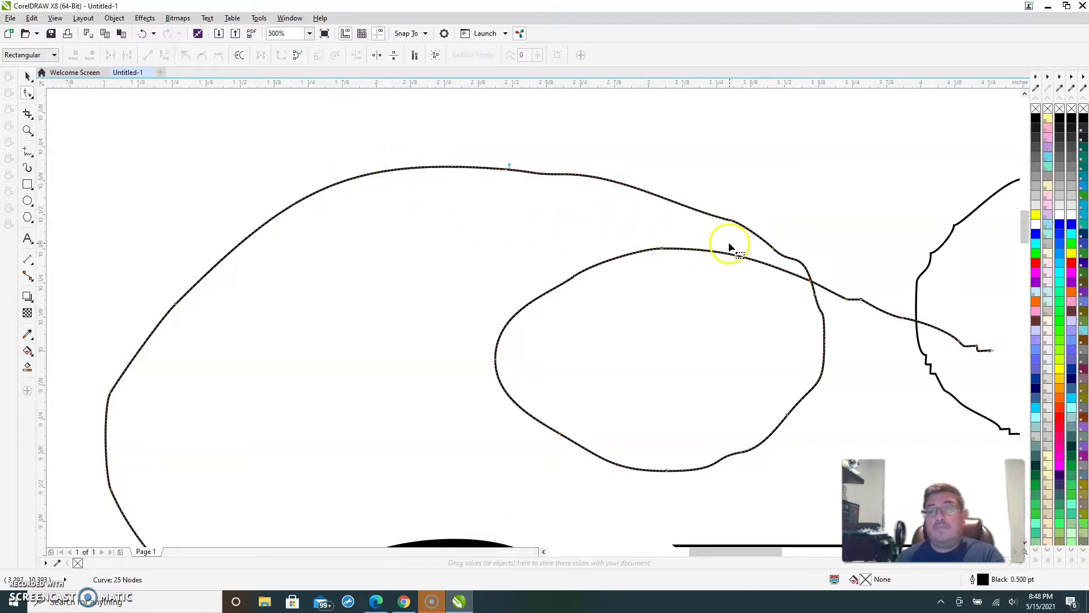
pyautogui.click(773, 248)
pyautogui.press('Delete')
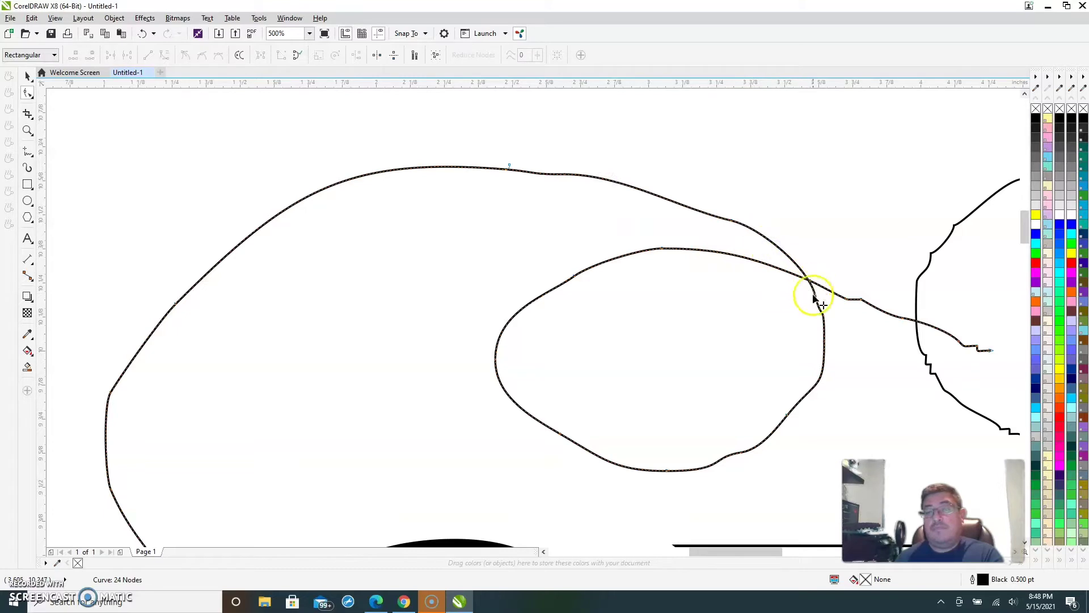
# Delete five uneven nodes around the flourish's inner loop: lower right, upper left, two on the right side and lower left.
pyautogui.click(742, 454)
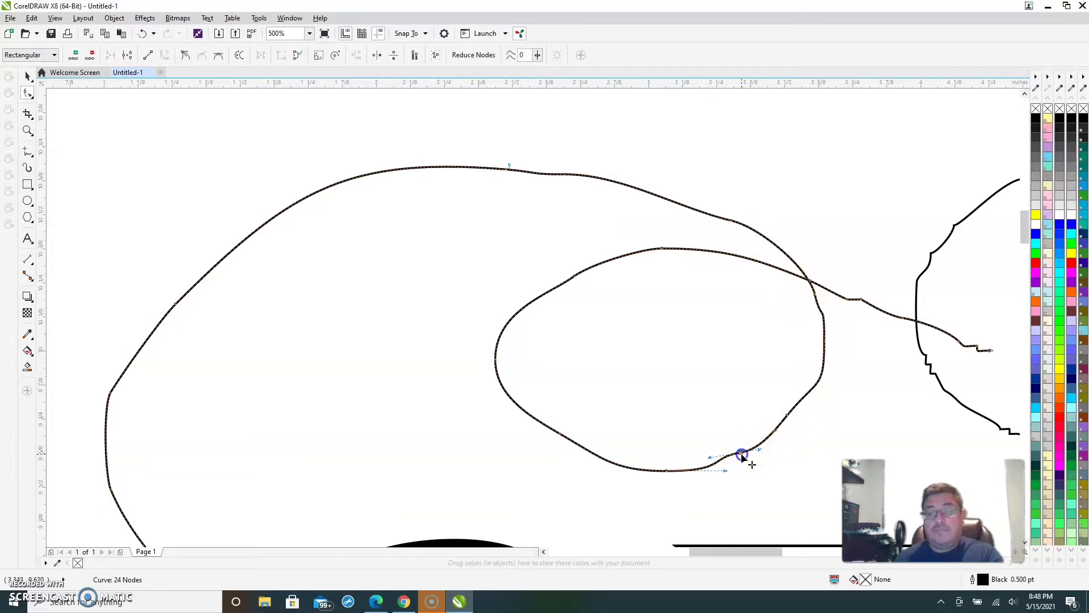
pyautogui.press('Delete')
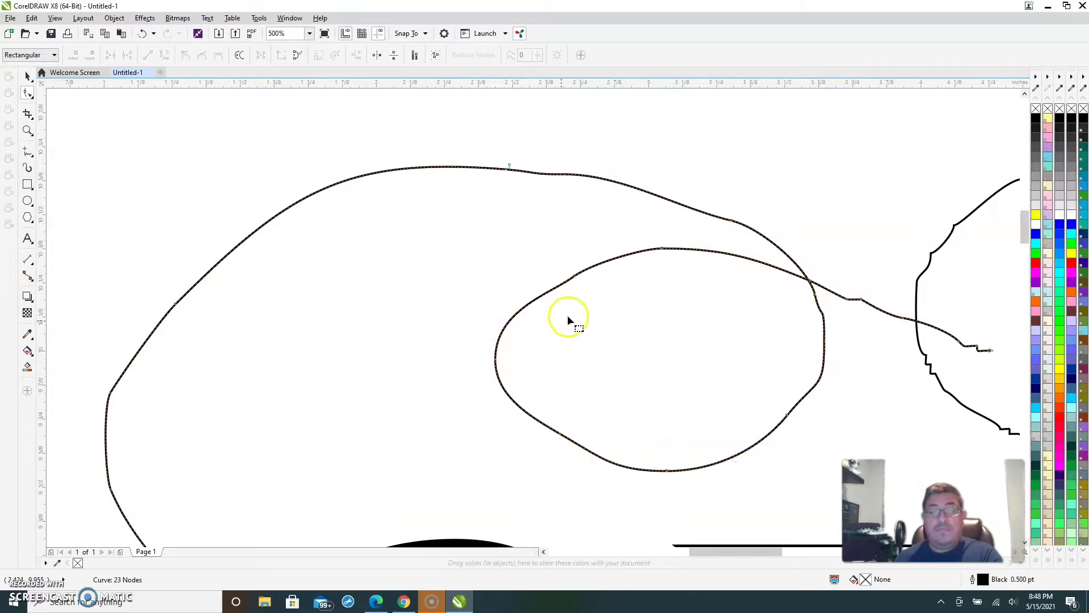
pyautogui.click(574, 275)
pyautogui.press('Delete')
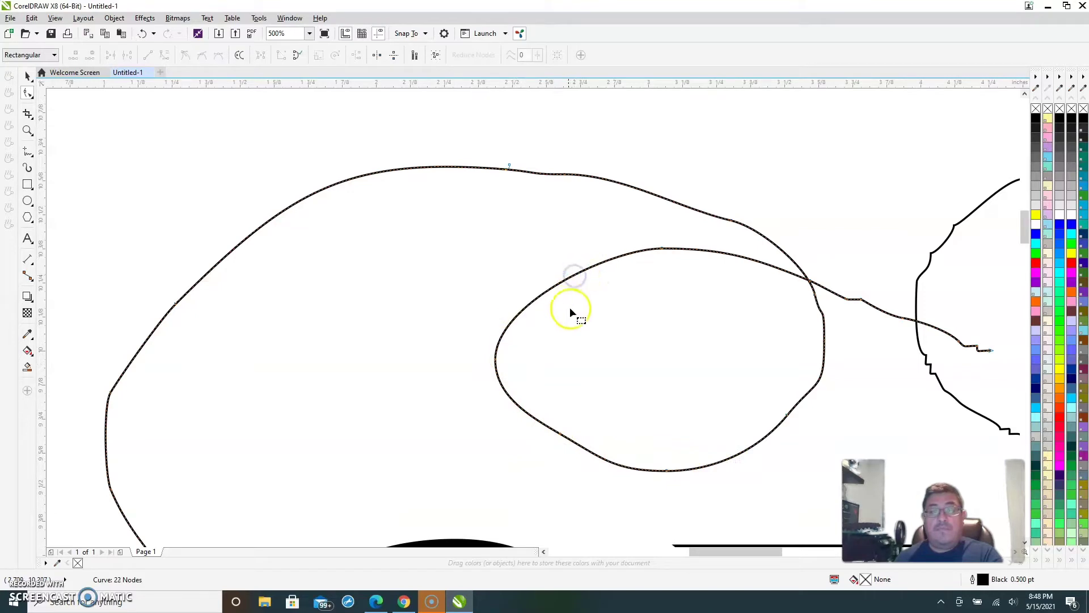
pyautogui.click(785, 414)
pyautogui.press('Delete')
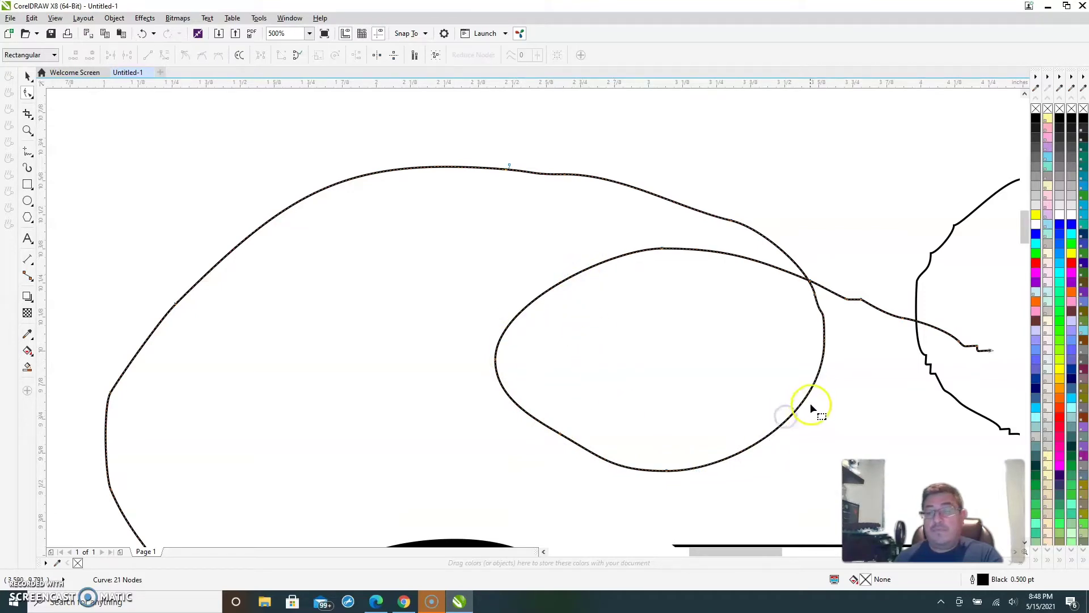
pyautogui.click(825, 339)
pyautogui.press('Delete')
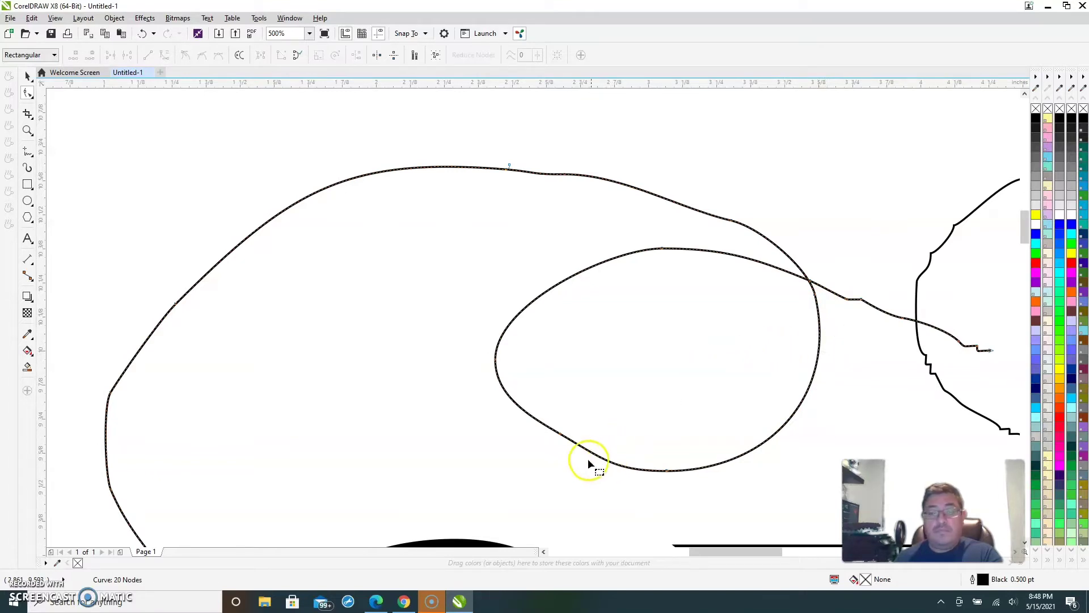
pyautogui.click(560, 431)
pyautogui.press('Delete')
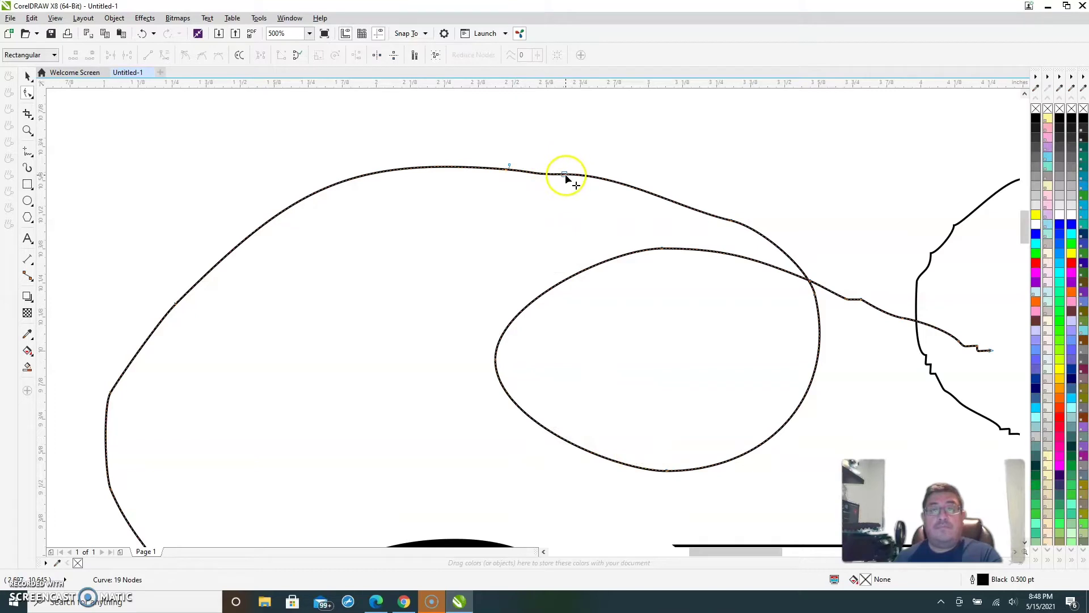
# Delete the two remaining bumpy nodes on the outer arc between its crest and the crossing.
pyautogui.press('Delete')
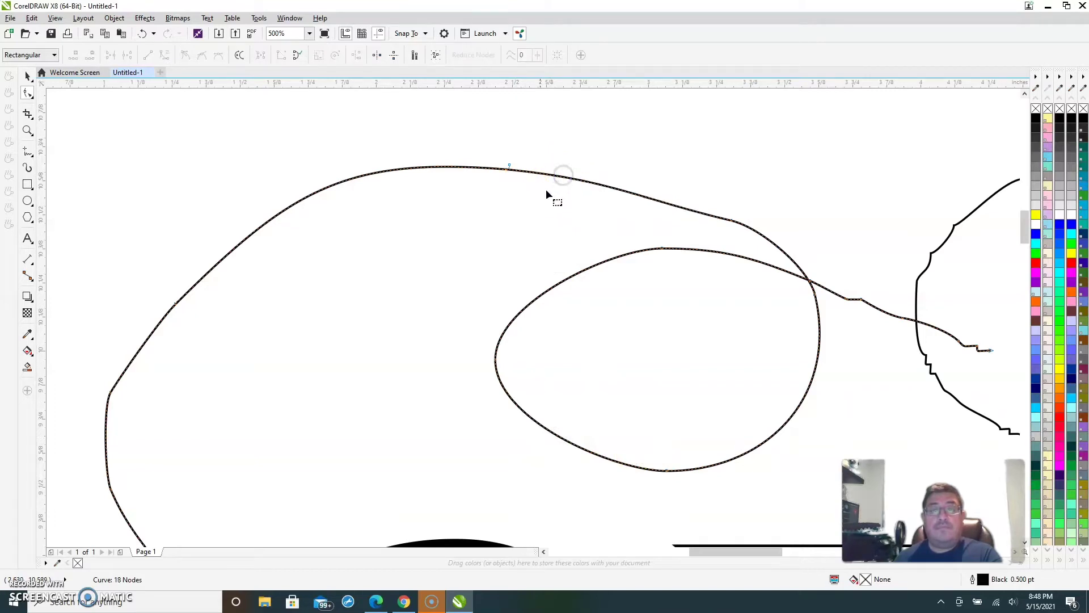
pyautogui.click(733, 220)
pyautogui.press('Delete')
# Delete the three jagged nodes on the flourish's right-hand tail and the corner node at the far left of its outer arc.
pyautogui.click(855, 300)
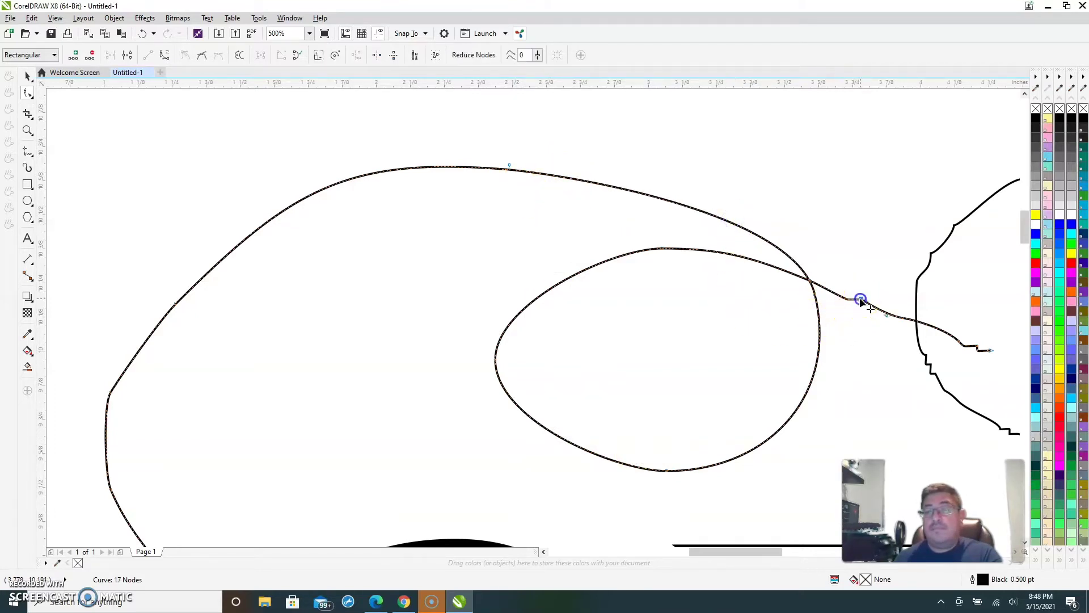
pyautogui.press('Delete')
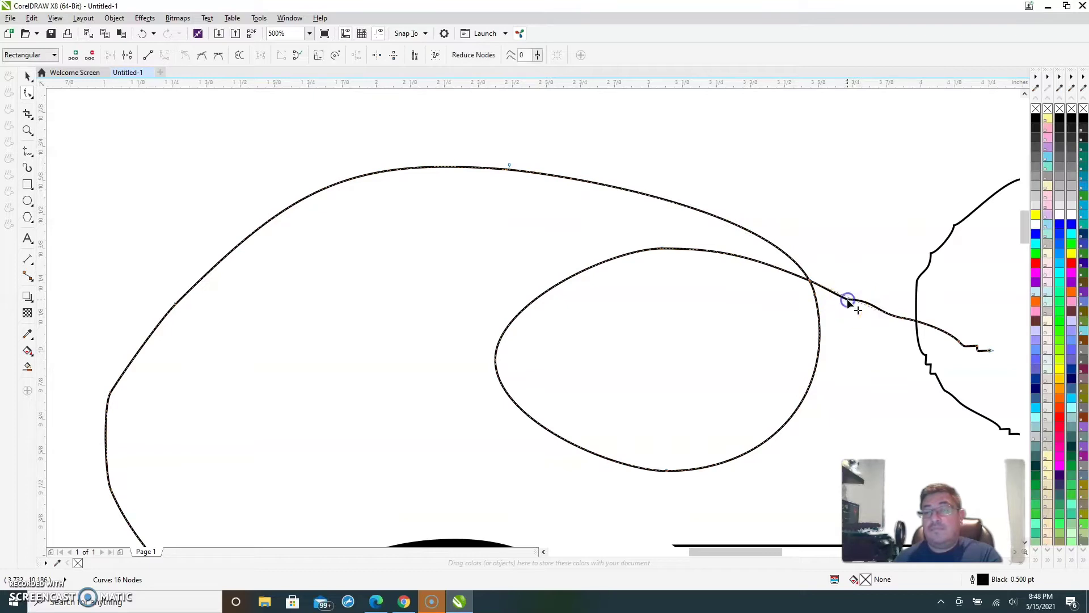
pyautogui.press('Delete')
pyautogui.click(976, 347)
pyautogui.press('Delete')
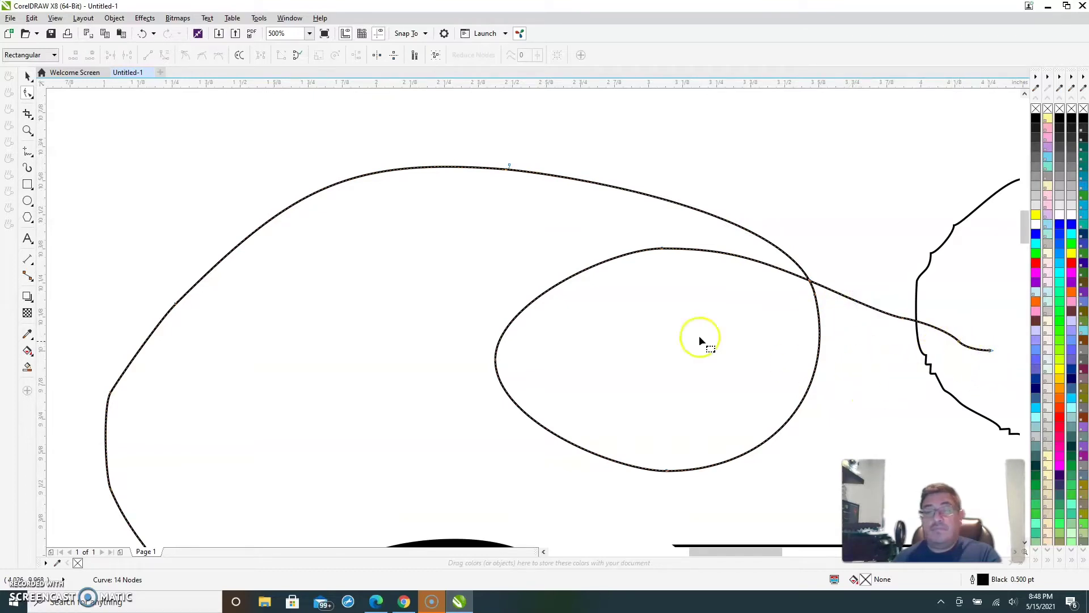
pyautogui.click(111, 392)
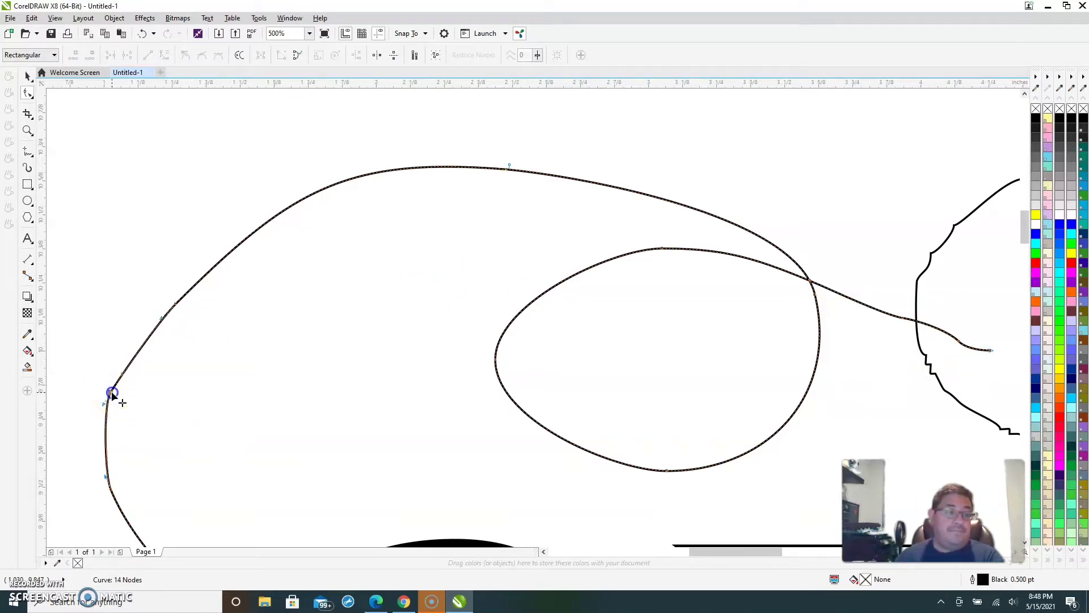
pyautogui.press('Delete')
# Edit the nodes of the arch above the E and S of BEST and delete the jagged nodes along its lower-left end.
pyautogui.scroll(-3, 316, 381)
pyautogui.scroll(3, 423, 418)
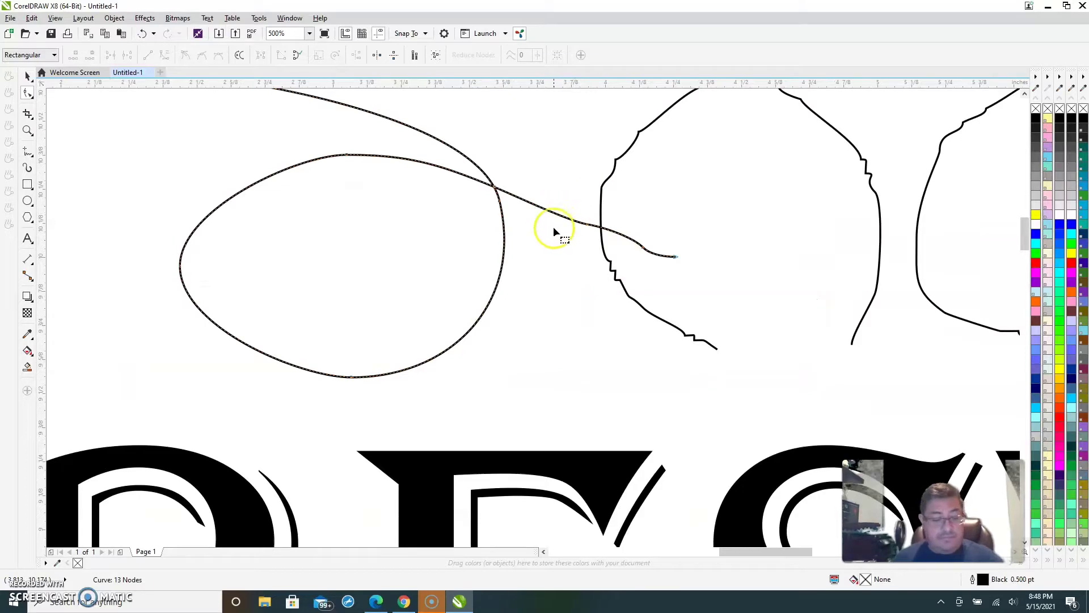
pyautogui.click(603, 245)
pyautogui.moveTo(574, 234); pyautogui.dragTo(642, 304)
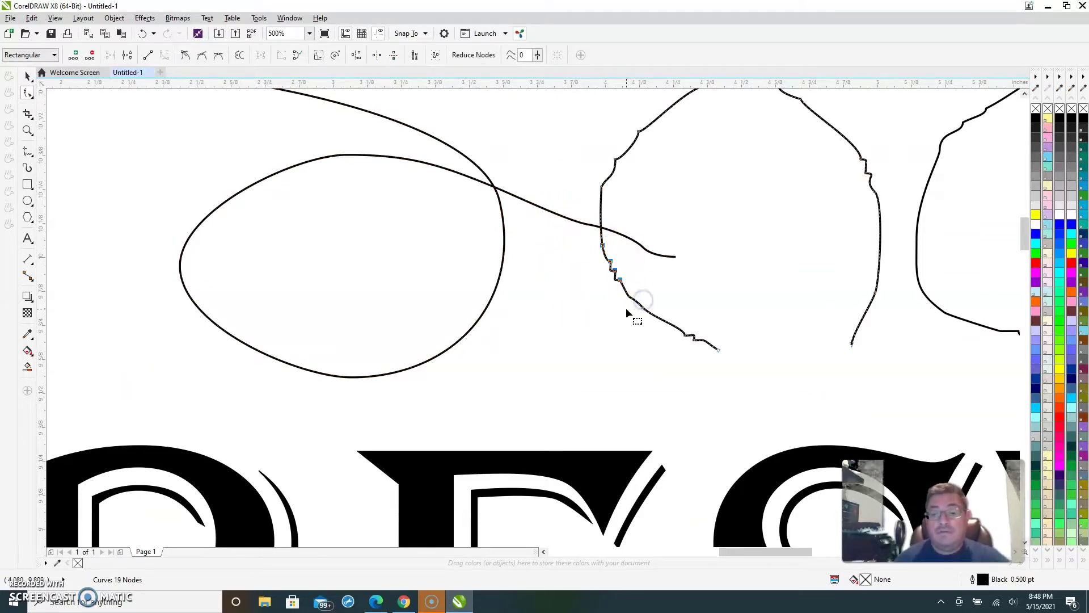
pyautogui.press('Delete')
pyautogui.moveTo(723, 365); pyautogui.dragTo(723, 366)
pyautogui.press('Delete')
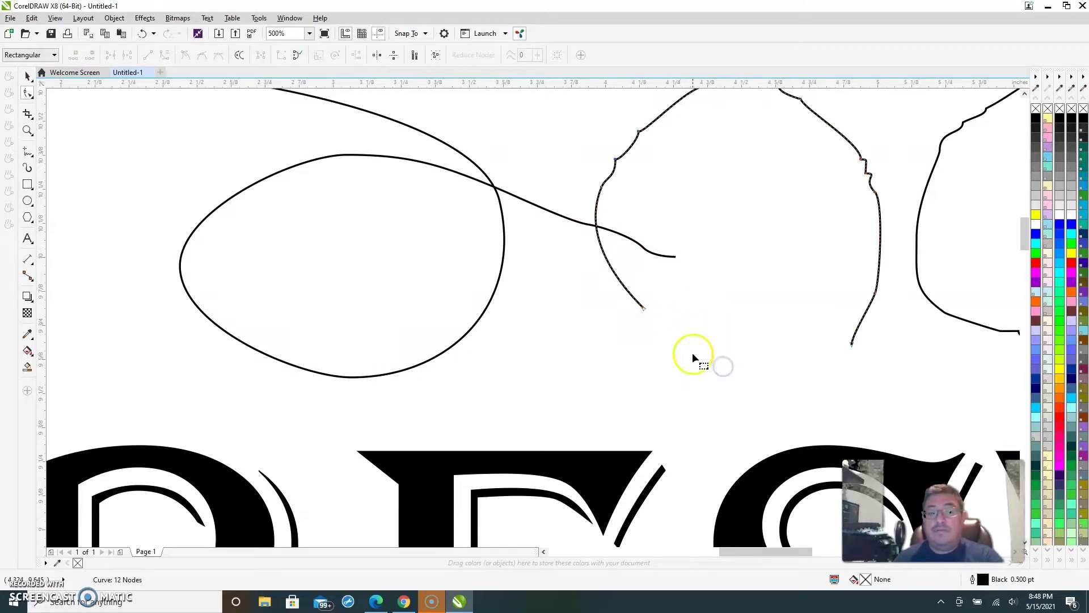
# Delete the rough nodes on the arch's upper-left side, the jagged group on its right side and the one at its upper right.
pyautogui.moveTo(628, 176); pyautogui.dragTo(654, 145)
pyautogui.press('Delete')
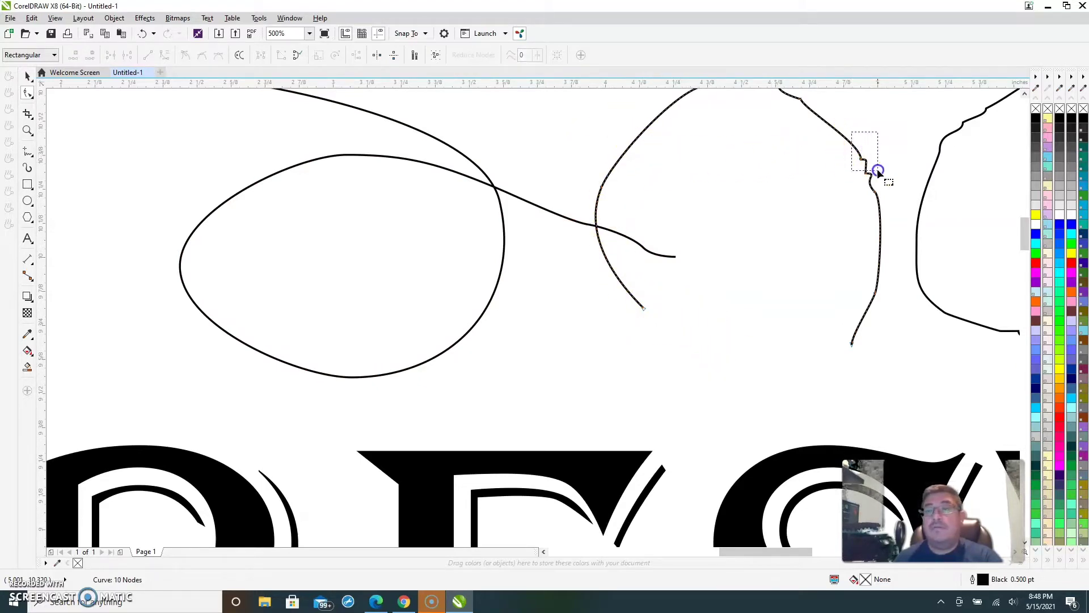
pyautogui.moveTo(877, 168); pyautogui.dragTo(879, 173)
pyautogui.press('Delete')
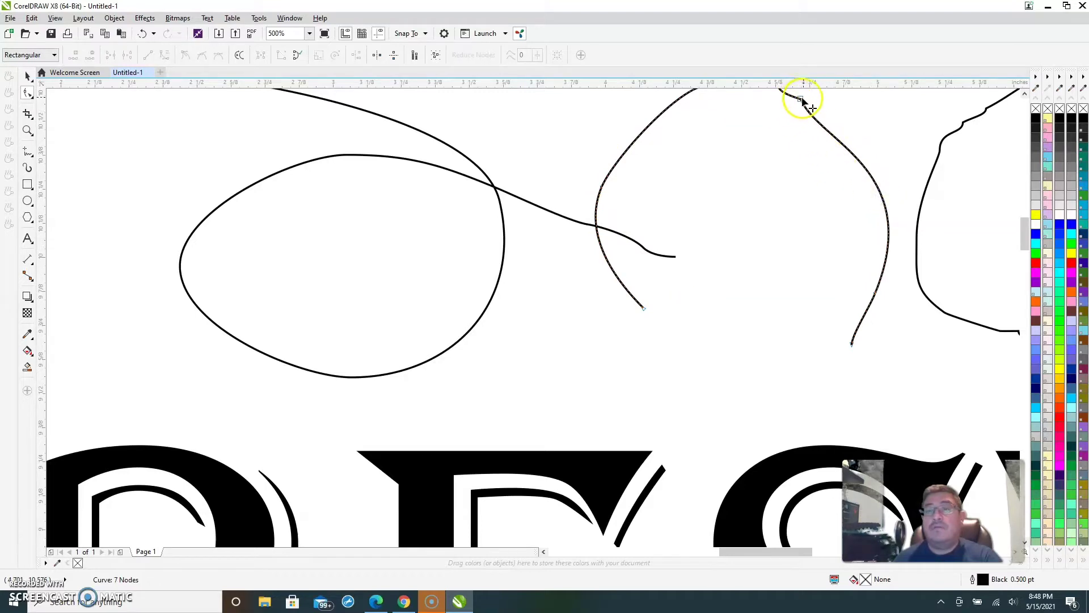
pyautogui.click(802, 98)
pyautogui.press('Delete')
# Delete the extra node just left of the arch's crown.
pyautogui.scroll(-3, 763, 185)
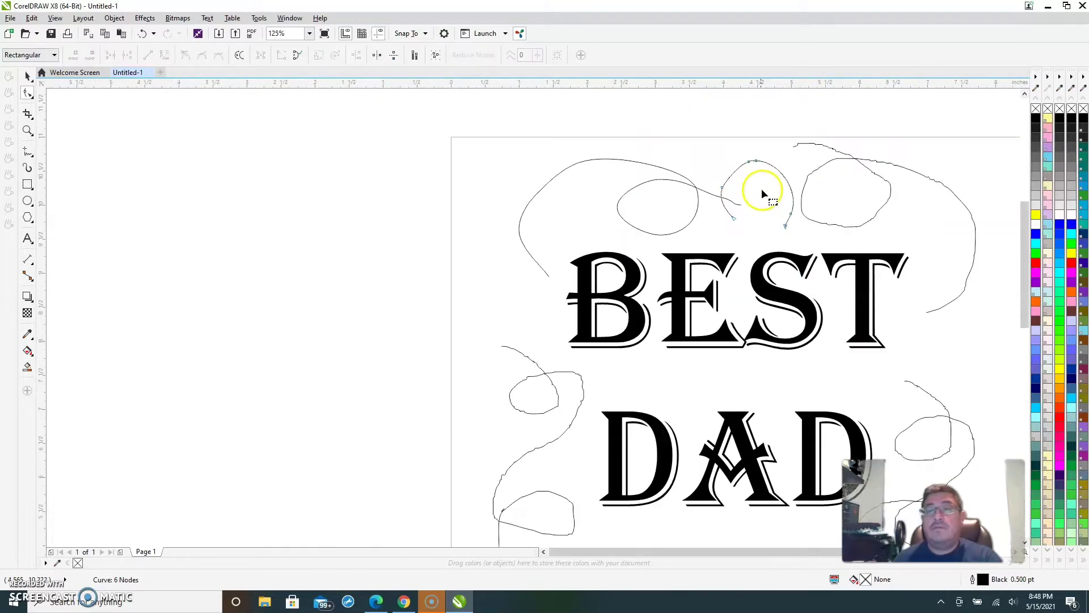
pyautogui.scroll(5, 754, 170)
pyautogui.press('Delete')
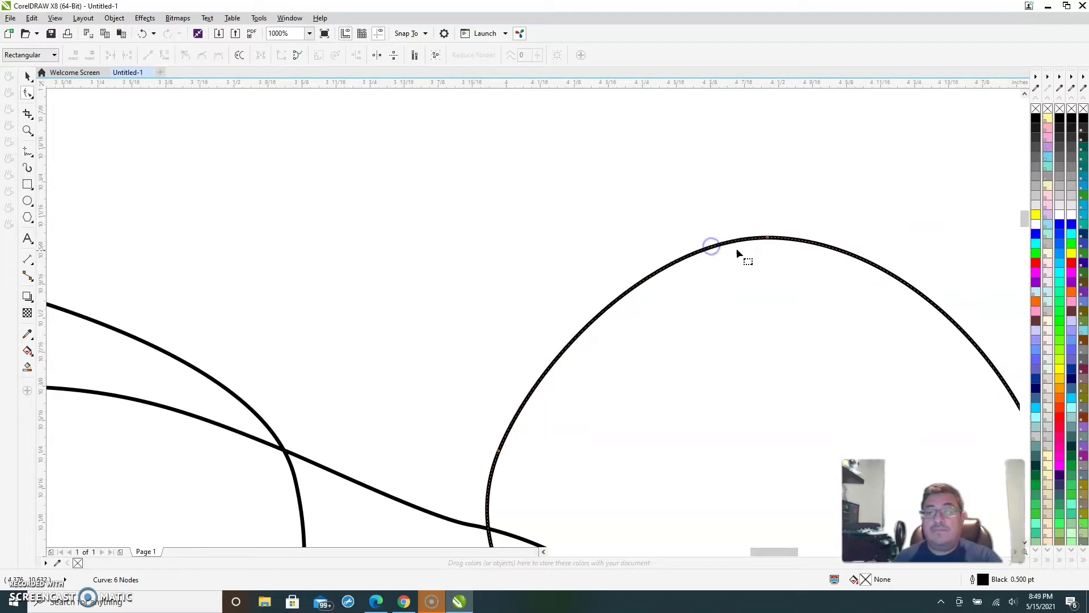
pyautogui.scroll(-3, 706, 327)
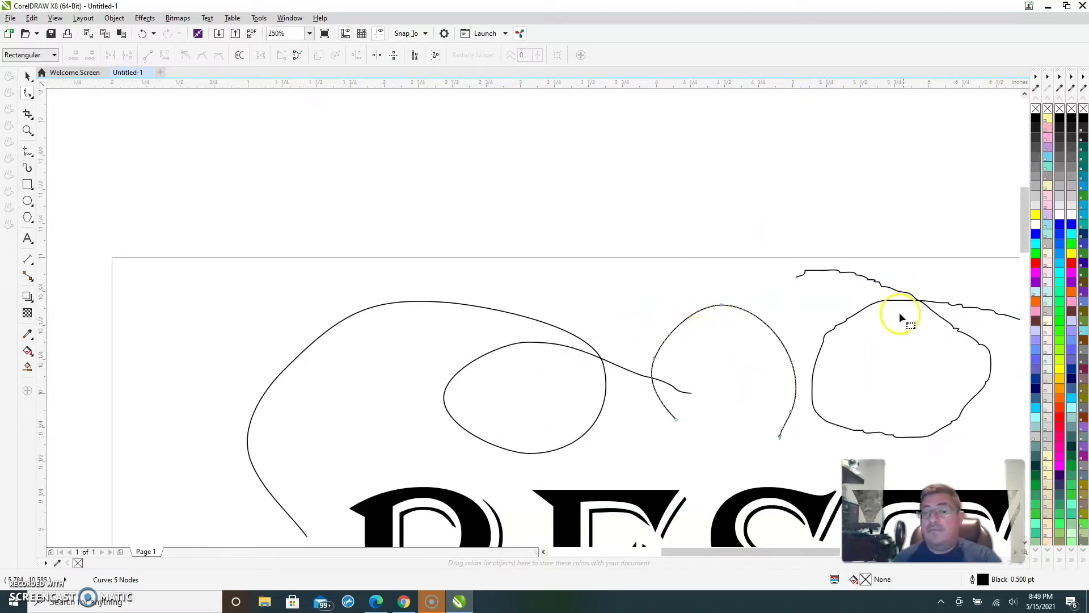
pyautogui.scroll(3, 944, 340)
pyautogui.scroll(-5, 900, 348)
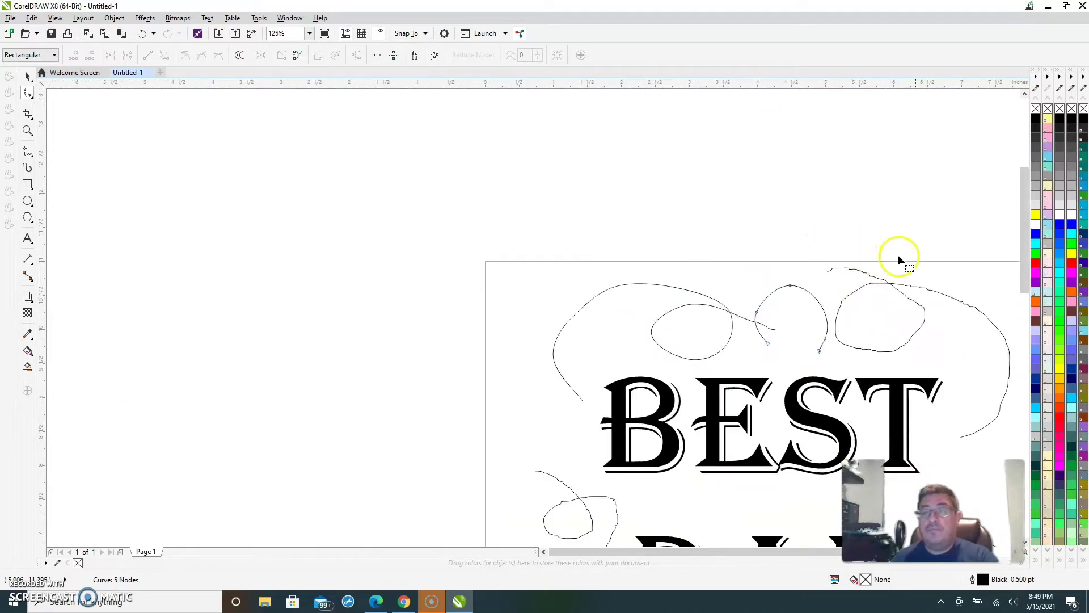
# Edit the nodes of the flourish above the T of BEST and delete the rough nodes along its upper-left tail.
pyautogui.scroll(2, 899, 260)
pyautogui.scroll(3, 897, 290)
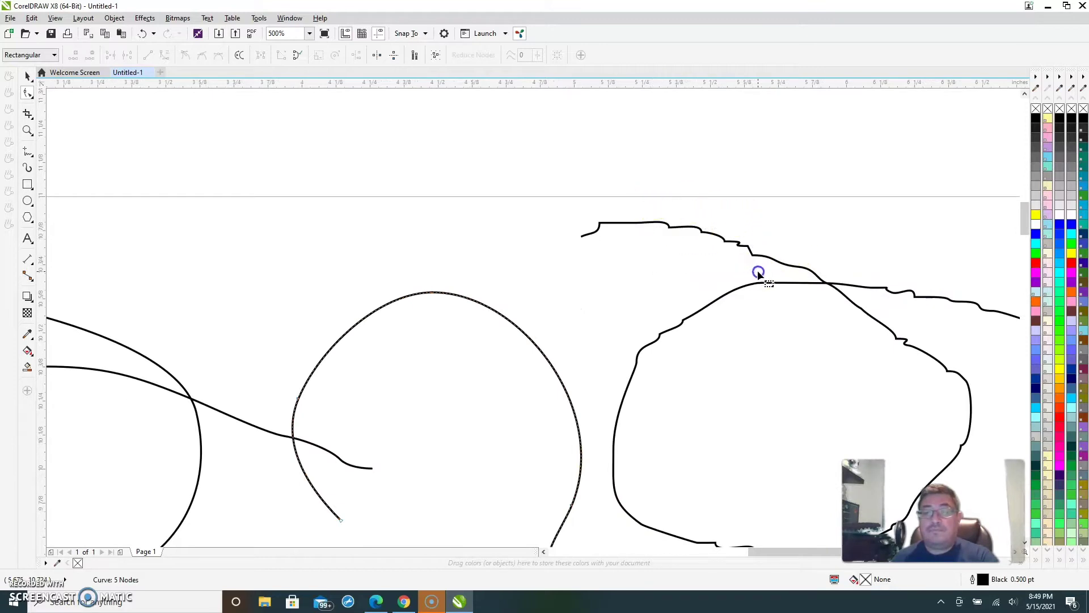
pyautogui.click(732, 243)
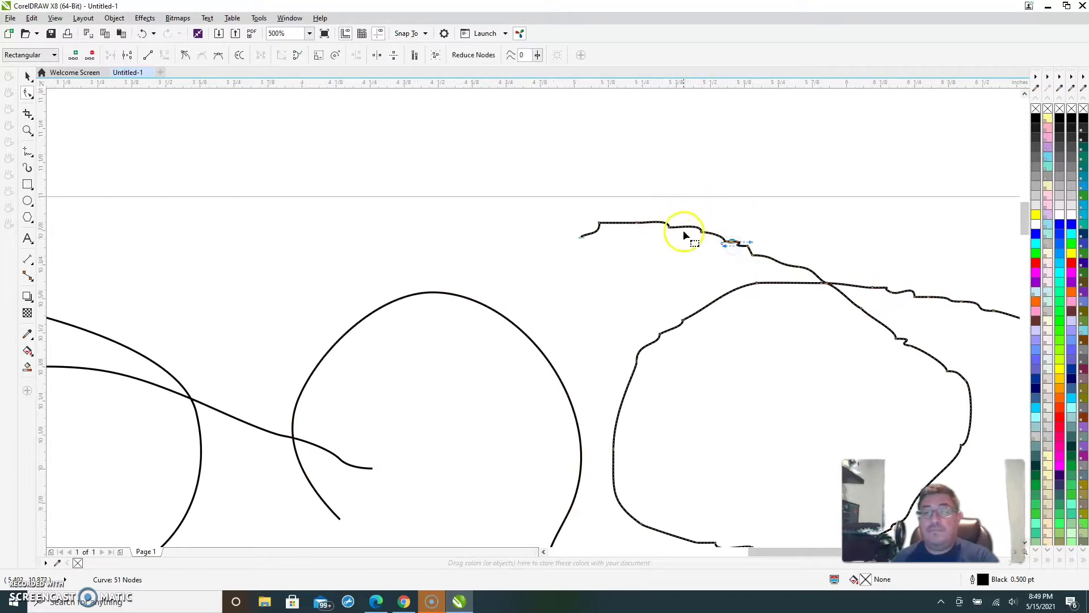
pyautogui.moveTo(658, 205); pyautogui.dragTo(736, 257)
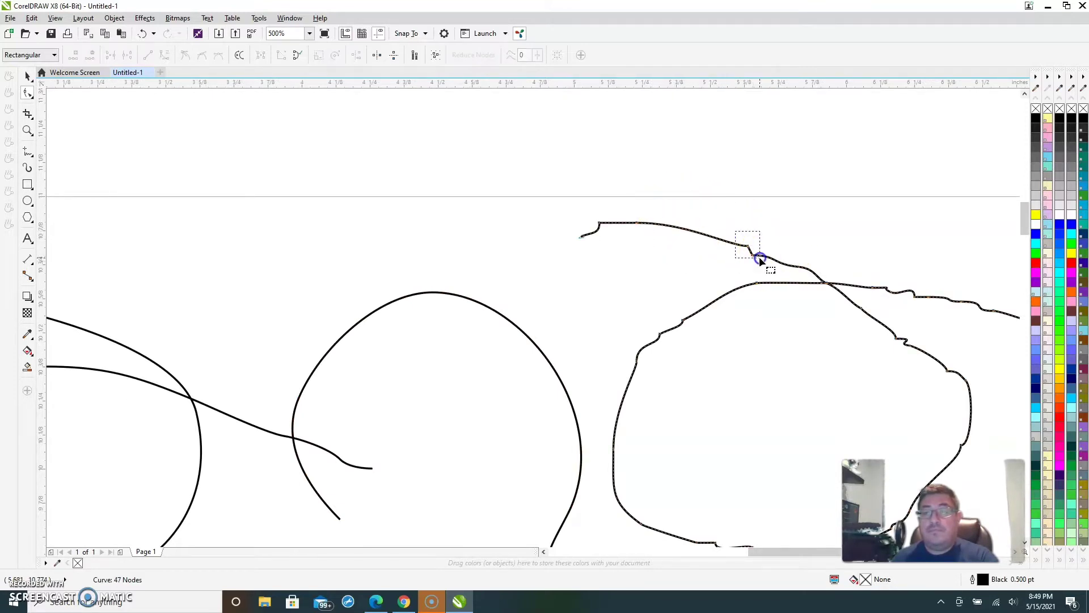
pyautogui.press('Delete')
pyautogui.moveTo(584, 209); pyautogui.dragTo(603, 228)
pyautogui.press('Delete')
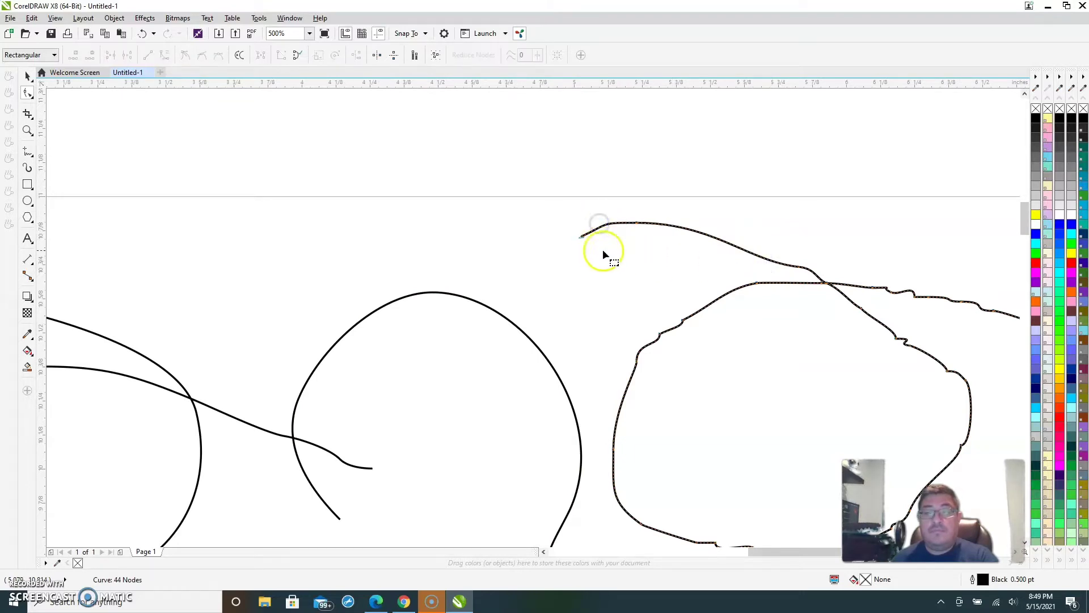
pyautogui.doubleClick(800, 267)
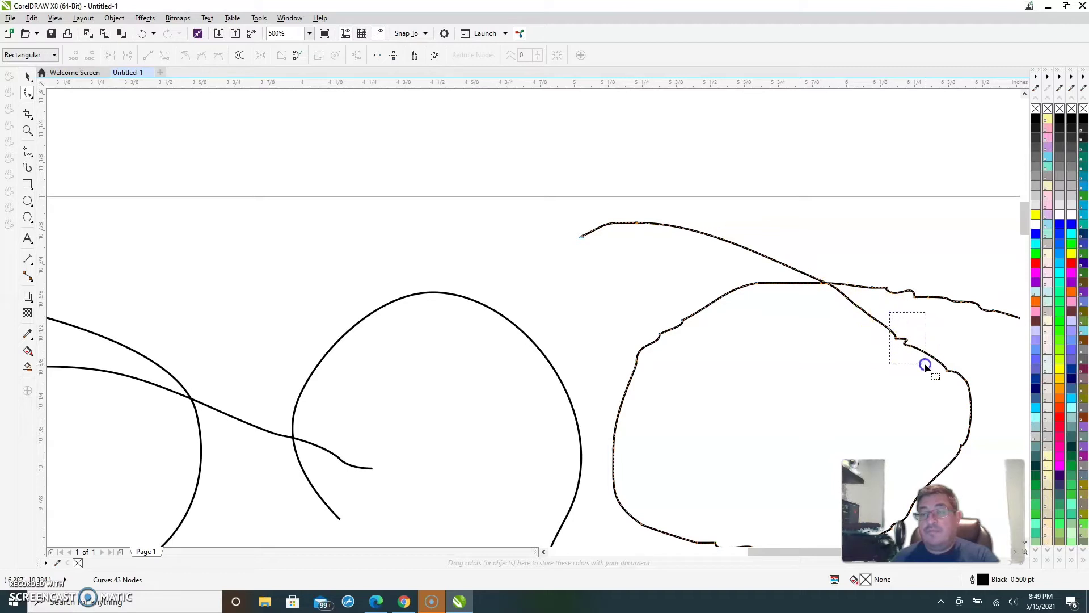
# Delete the jagged nodes down the right side of that flourish's loop, from the crossing to the corner below its widest point.
pyautogui.press('Delete')
pyautogui.moveTo(925, 365); pyautogui.dragTo(960, 389)
pyautogui.press('Delete')
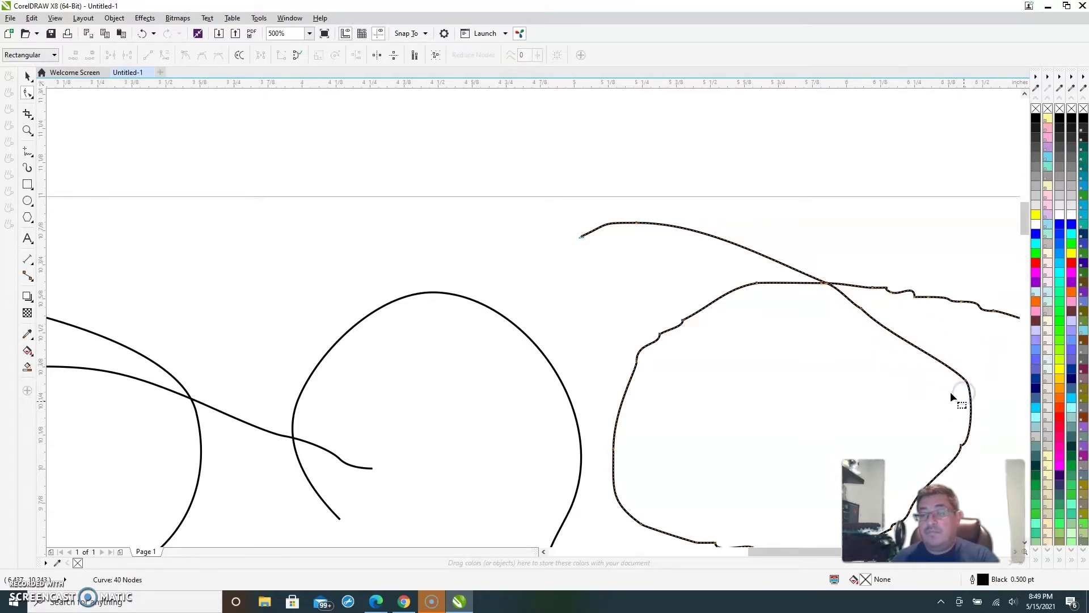
pyautogui.click(858, 307)
pyautogui.press('Delete')
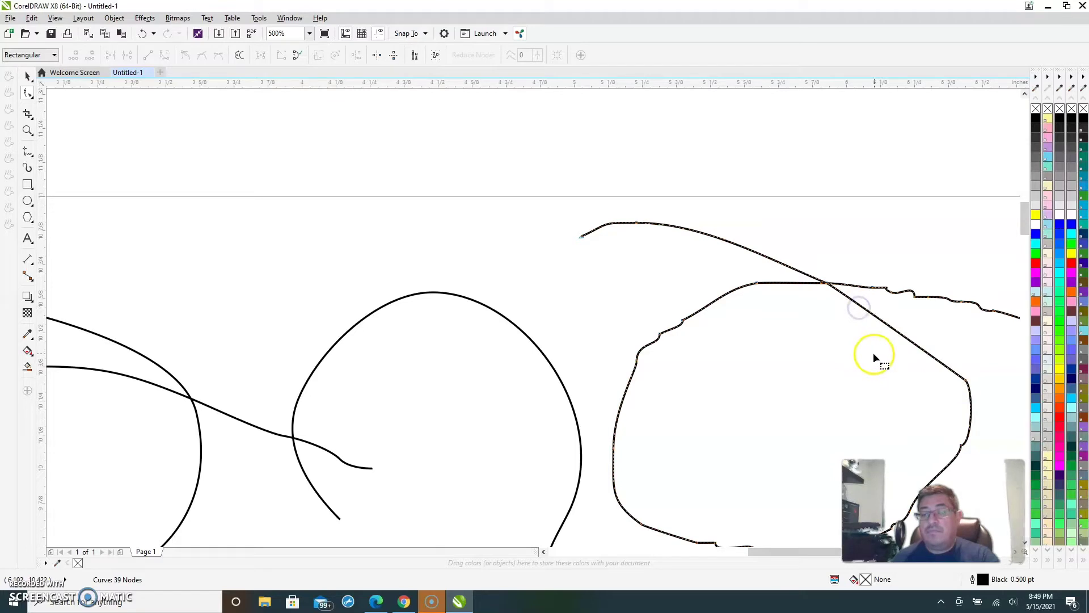
pyautogui.click(963, 380)
pyautogui.press('Delete')
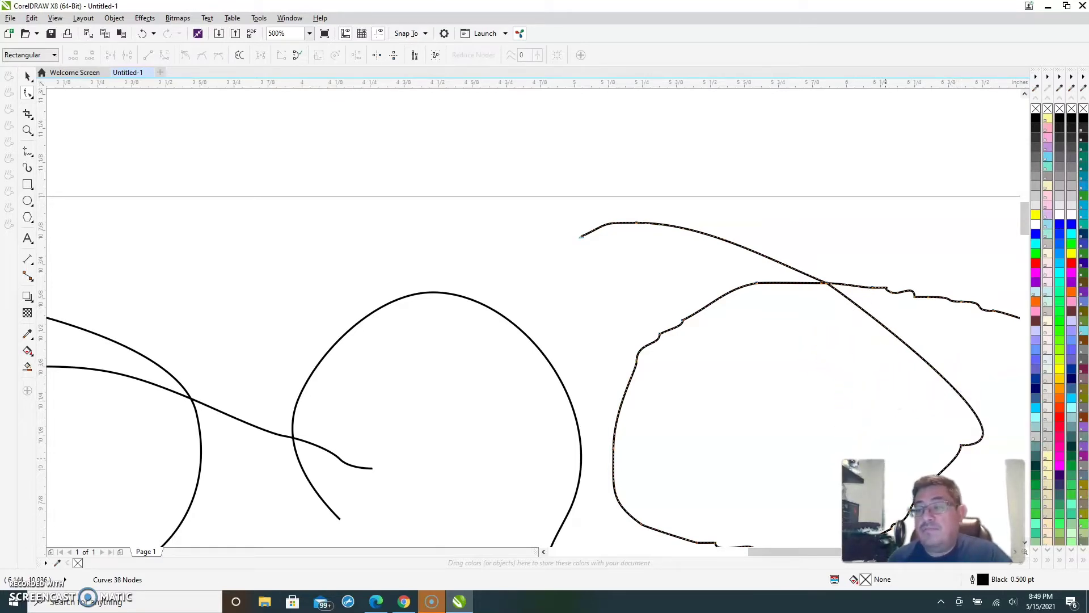
pyautogui.click(960, 450)
pyautogui.press('Delete')
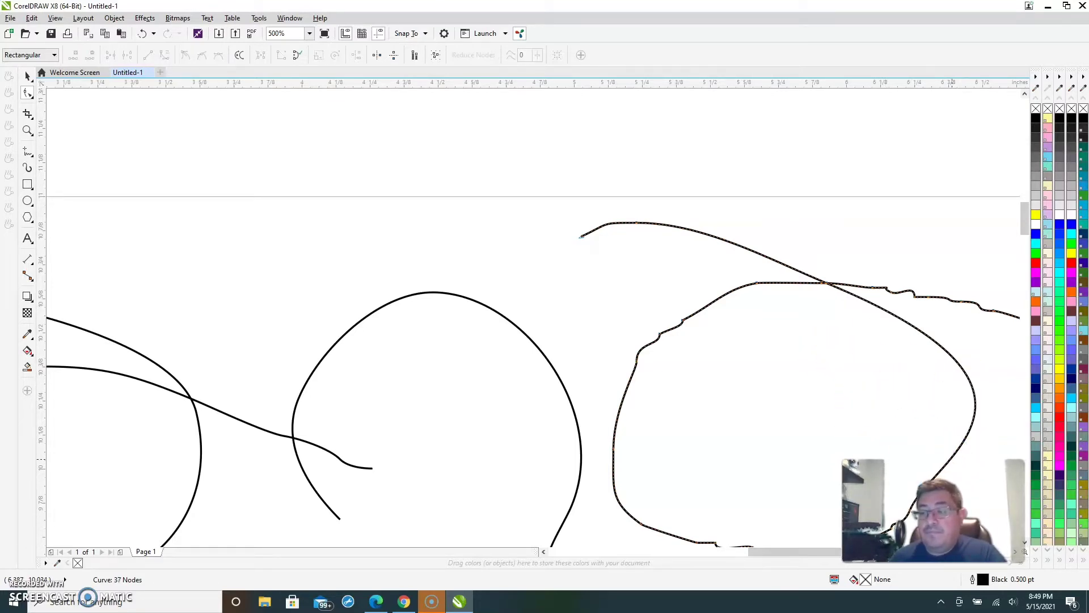
# Delete the three rough nodes on the loop's upper-left side.
pyautogui.click(660, 335)
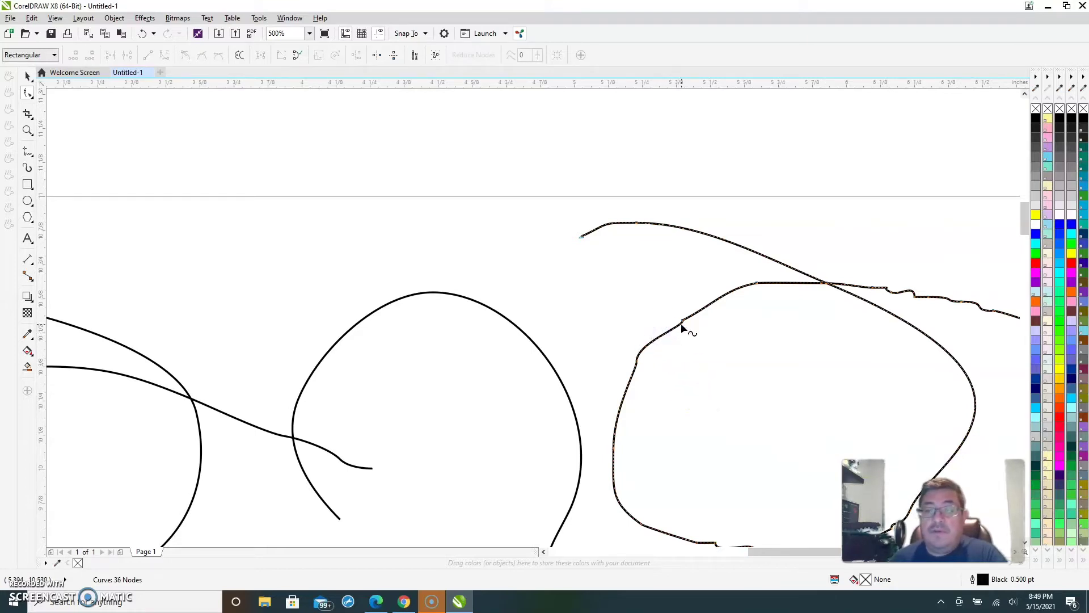
pyautogui.click(682, 322)
pyautogui.press('Delete')
pyautogui.click(638, 361)
pyautogui.press('Delete')
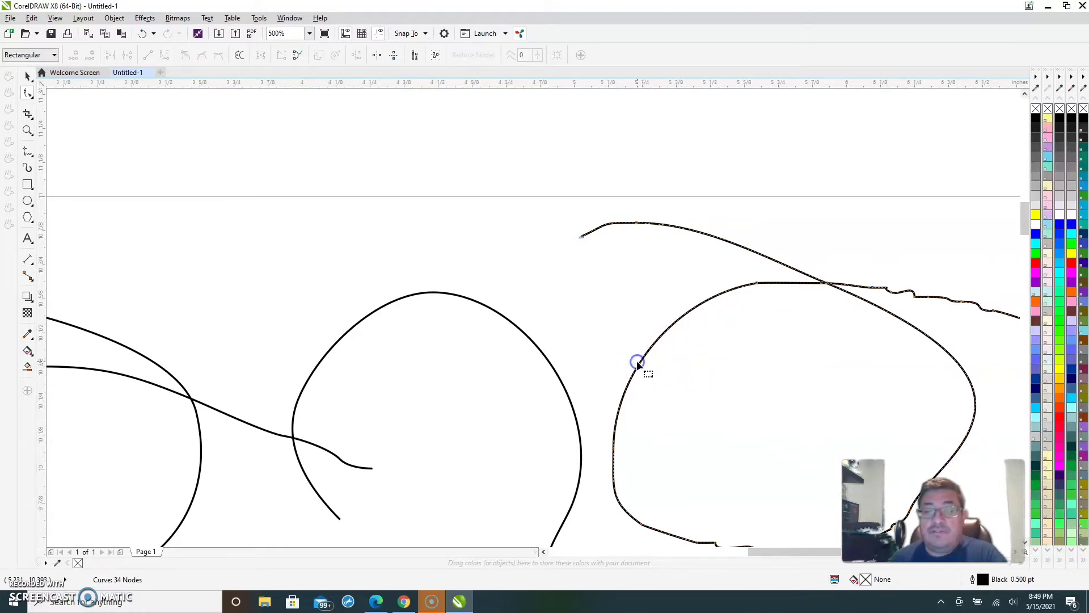
# Delete the jagged nodes along the loop's bottom edge and up its lower-right side.
pyautogui.scroll(-3, 726, 424)
pyautogui.scroll(3, 773, 498)
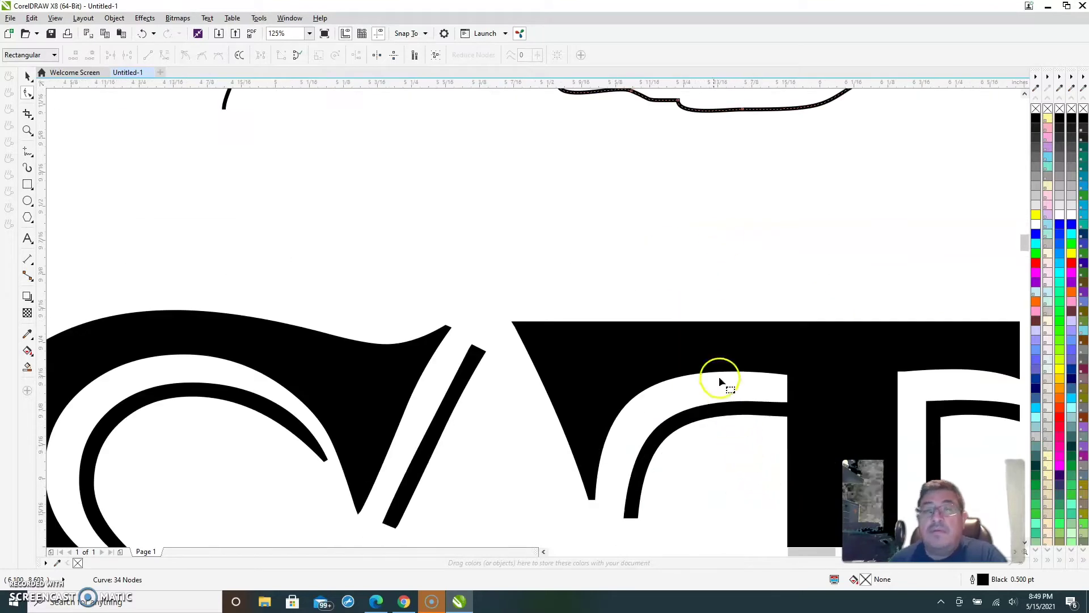
pyautogui.press('Delete')
pyautogui.click(676, 149)
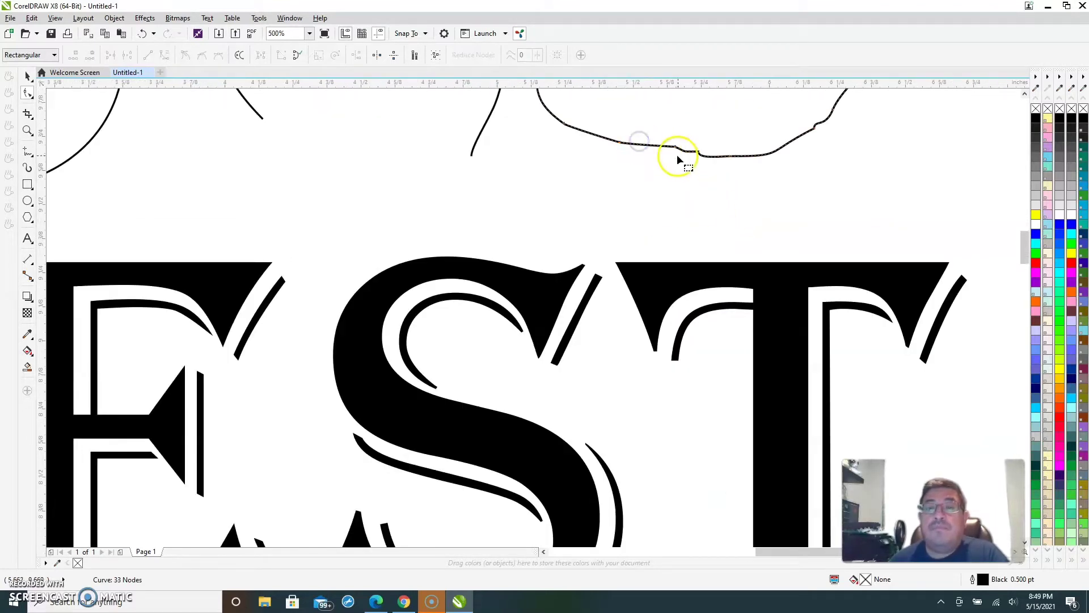
pyautogui.press('Delete')
pyautogui.click(699, 152)
pyautogui.press('Delete')
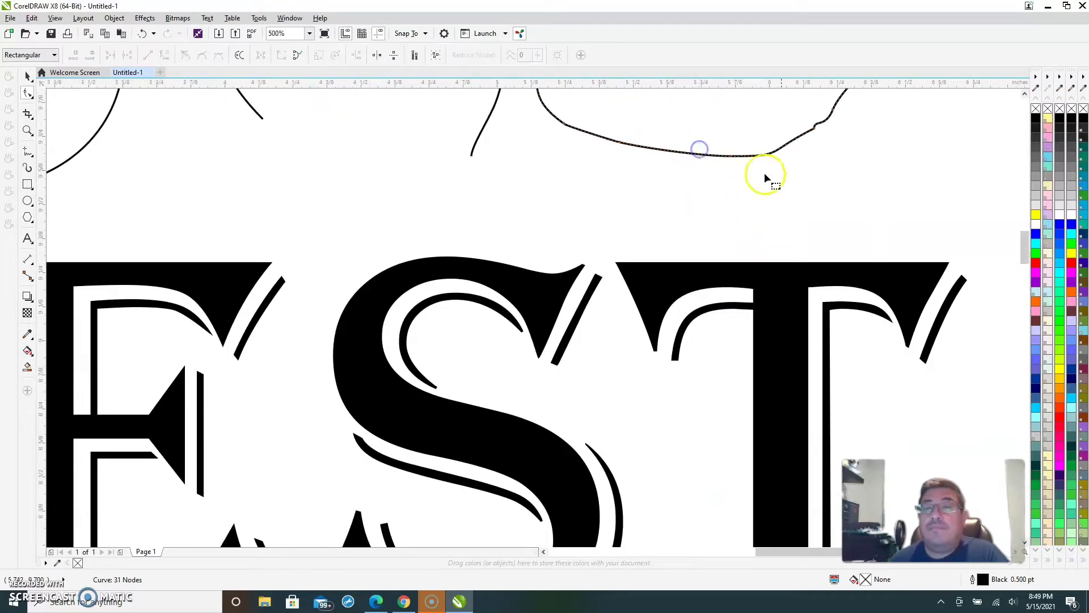
pyautogui.click(815, 127)
pyautogui.press('Delete')
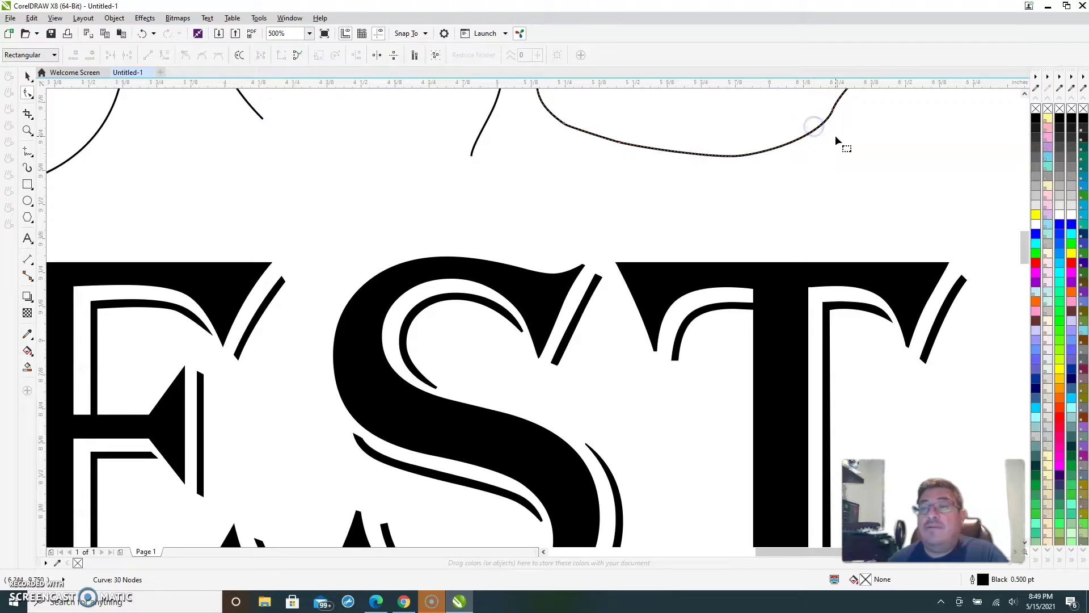
pyautogui.click(835, 108)
pyautogui.press('Delete')
# Delete the remaining extra nodes on the loop's lower-left curve and at its lowest point.
pyautogui.scroll(-3, 841, 117)
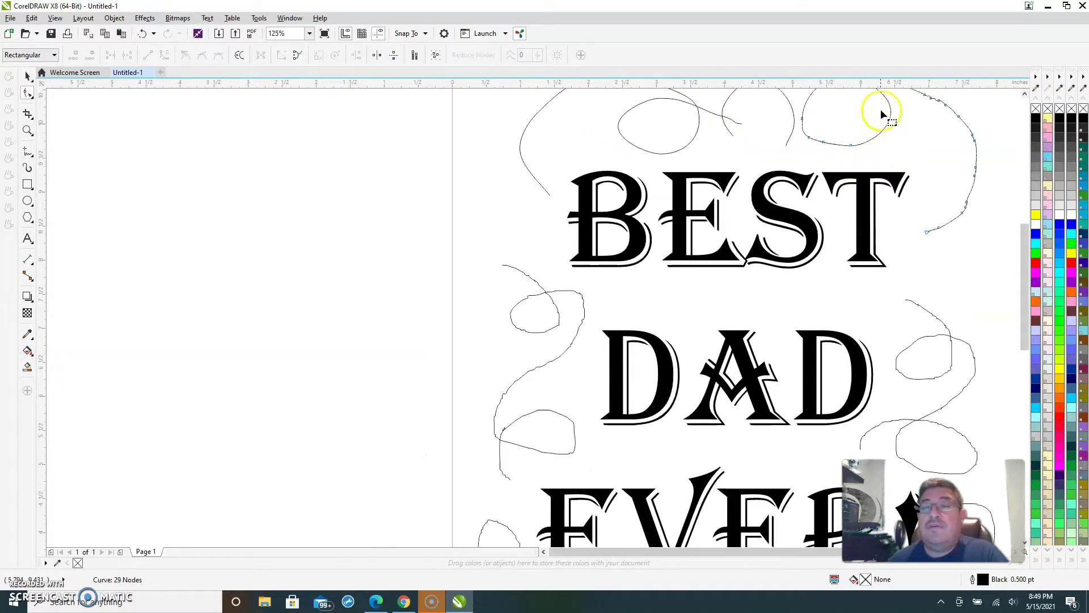
pyautogui.scroll(3, 883, 109)
pyautogui.click(634, 205)
pyautogui.press('Delete')
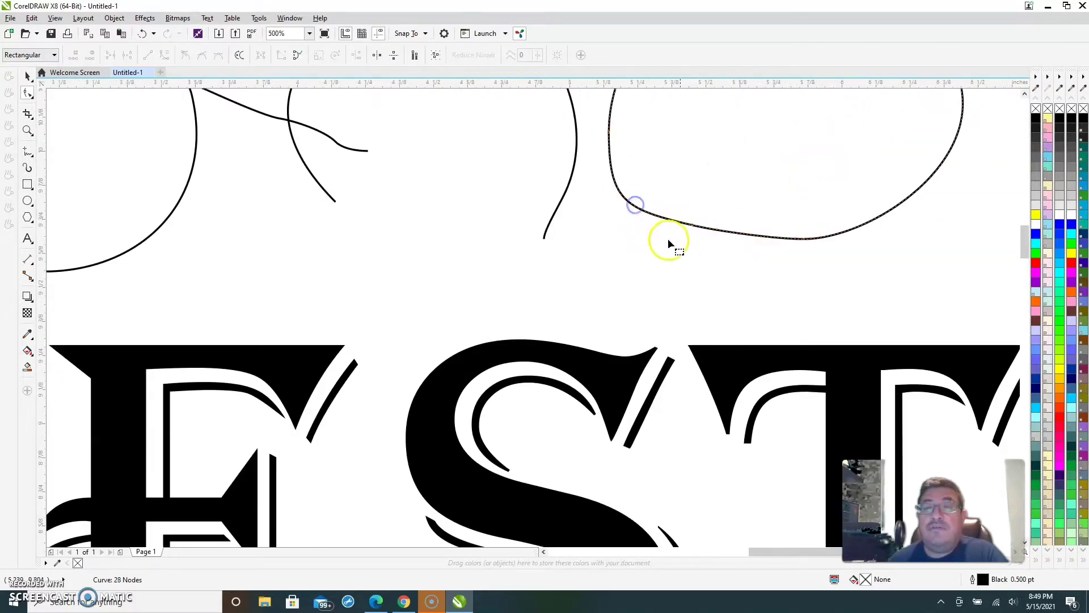
pyautogui.click(694, 226)
pyautogui.press('Delete')
pyautogui.click(803, 243)
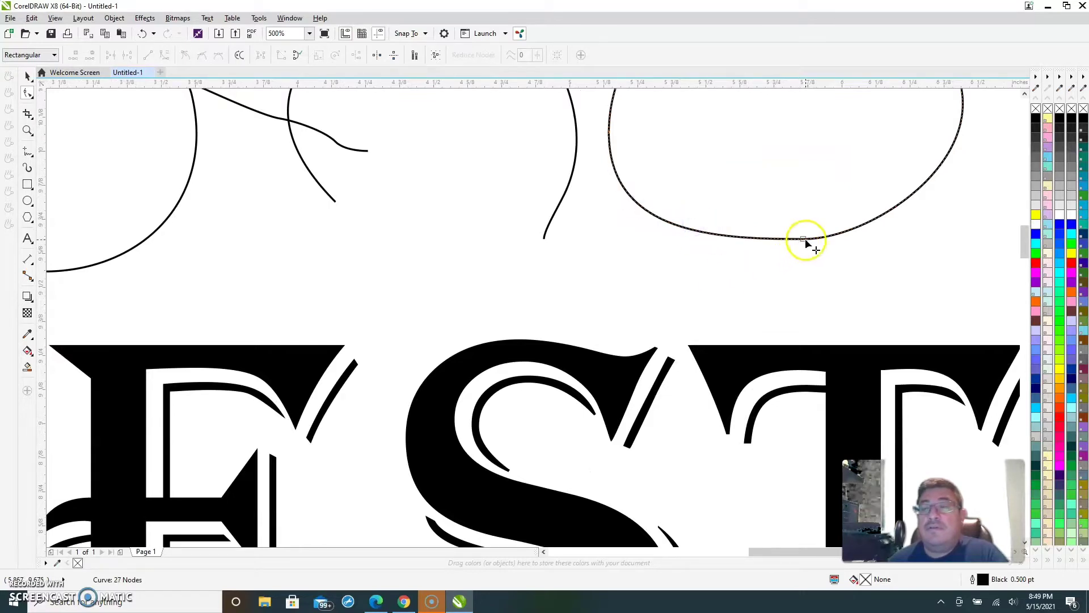
pyautogui.press('Delete')
pyautogui.click(914, 254)
# Delete the bumpy nodes on the flourish's outer arc just right of where it crosses the loop.
pyautogui.scroll(-2, 914, 254)
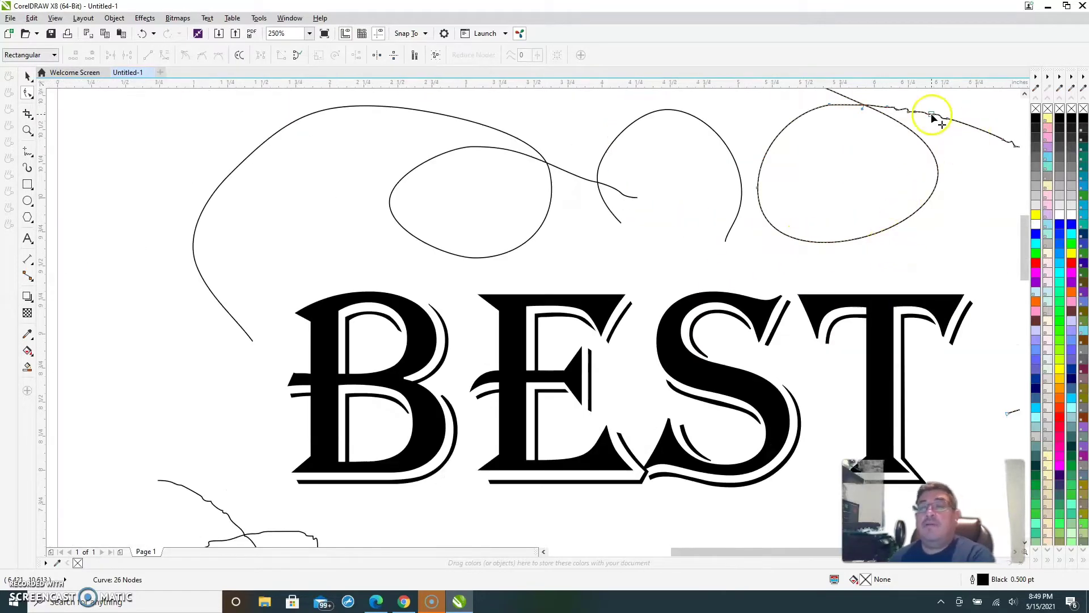
pyautogui.scroll(2, 957, 91)
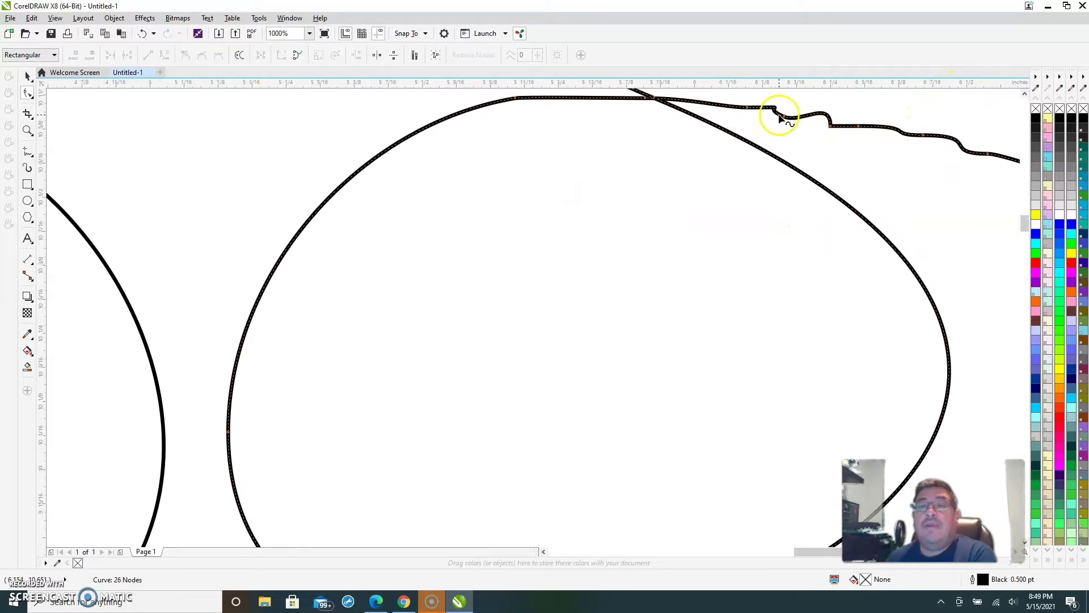
pyautogui.press('Delete')
pyautogui.click(744, 107)
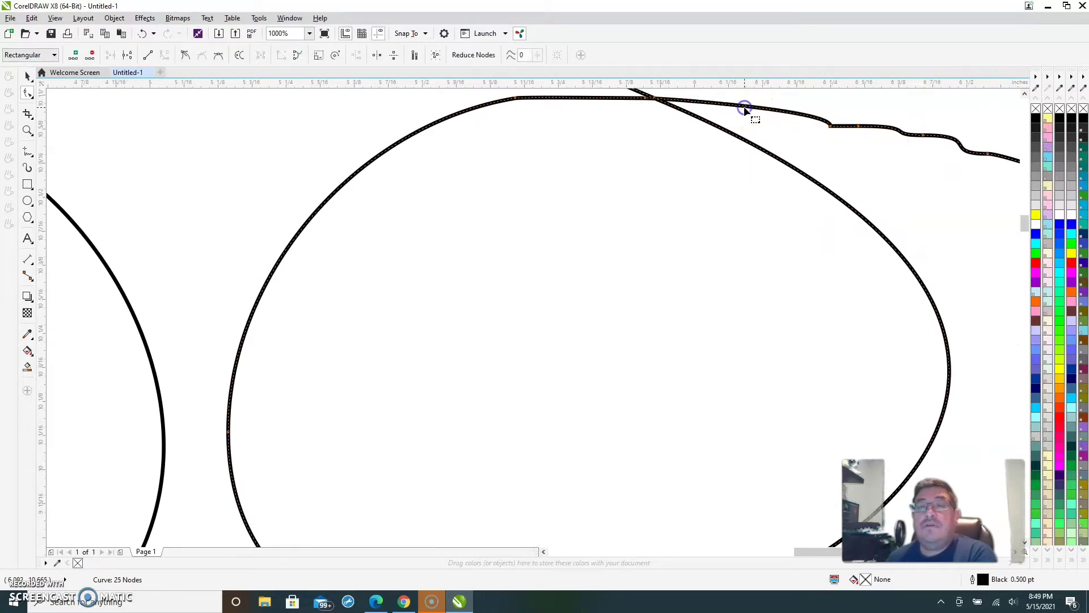
pyautogui.doubleClick(828, 126)
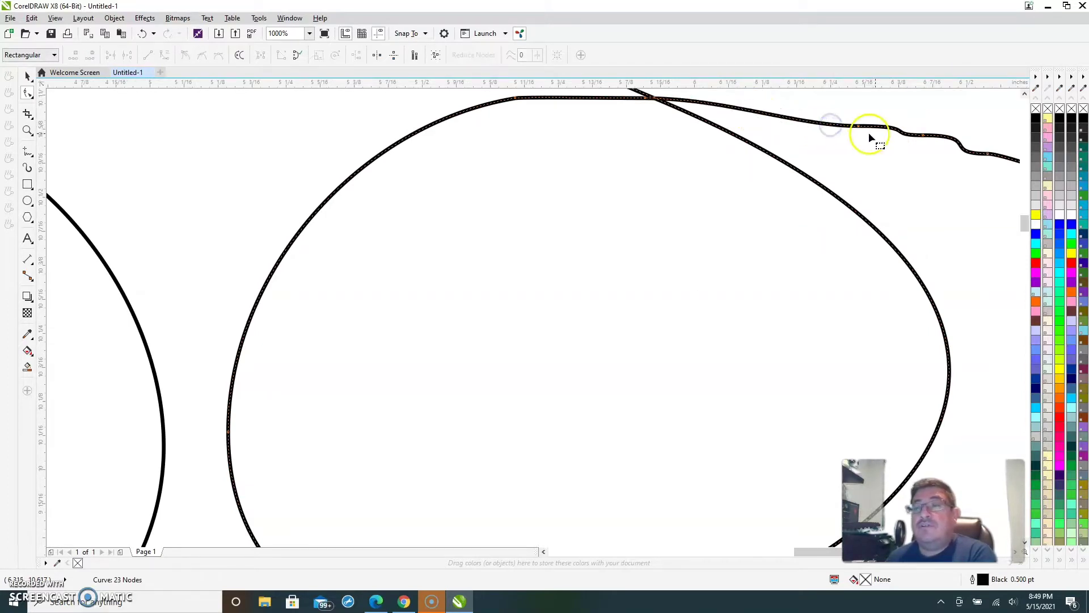
pyautogui.doubleClick(920, 137)
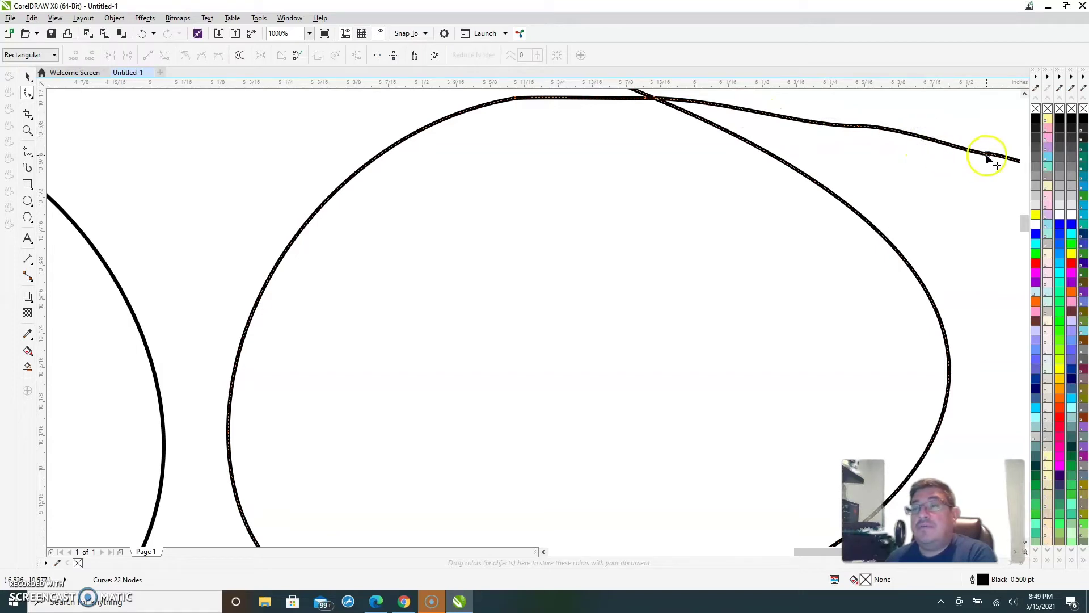
pyautogui.doubleClick(987, 158)
pyautogui.click(869, 127)
pyautogui.doubleClick(859, 126)
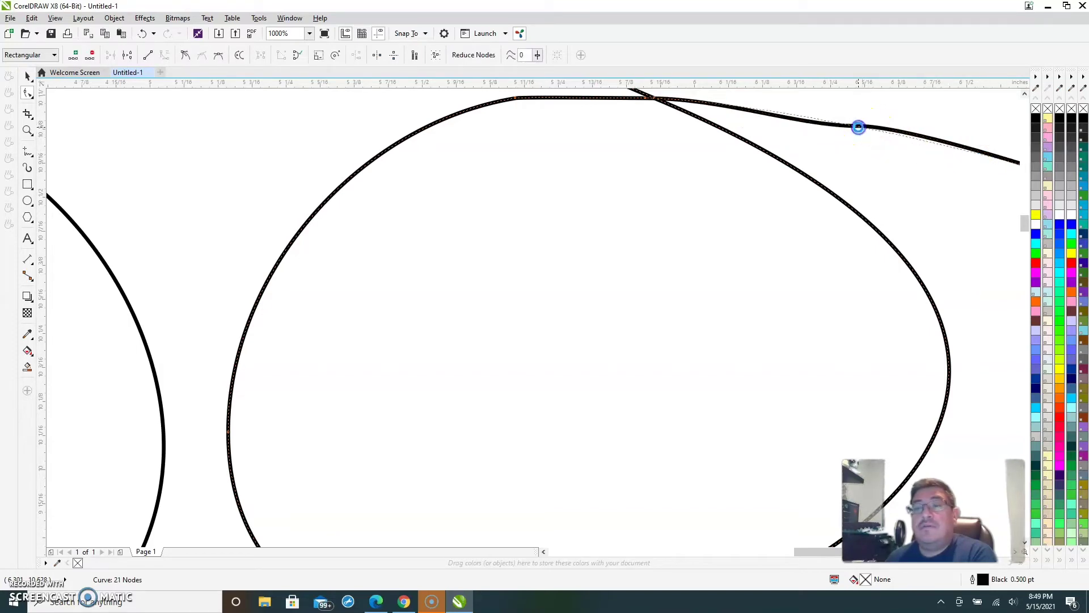
# Delete the corner node at the top of the loop, left of the crossing.
pyautogui.scroll(-3, 844, 165)
pyautogui.scroll(3, 815, 163)
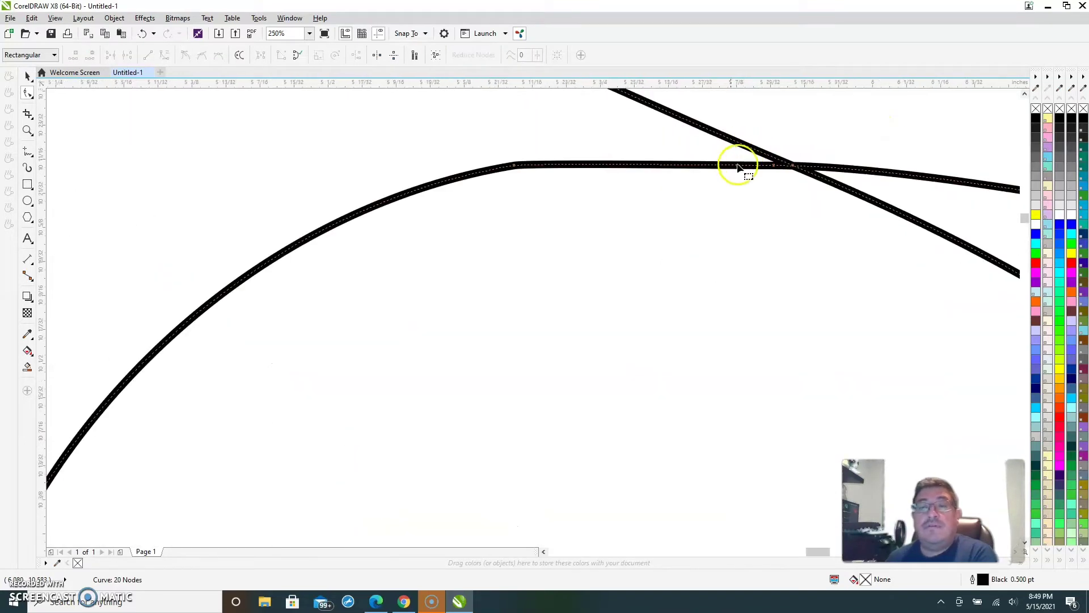
pyautogui.doubleClick(514, 169)
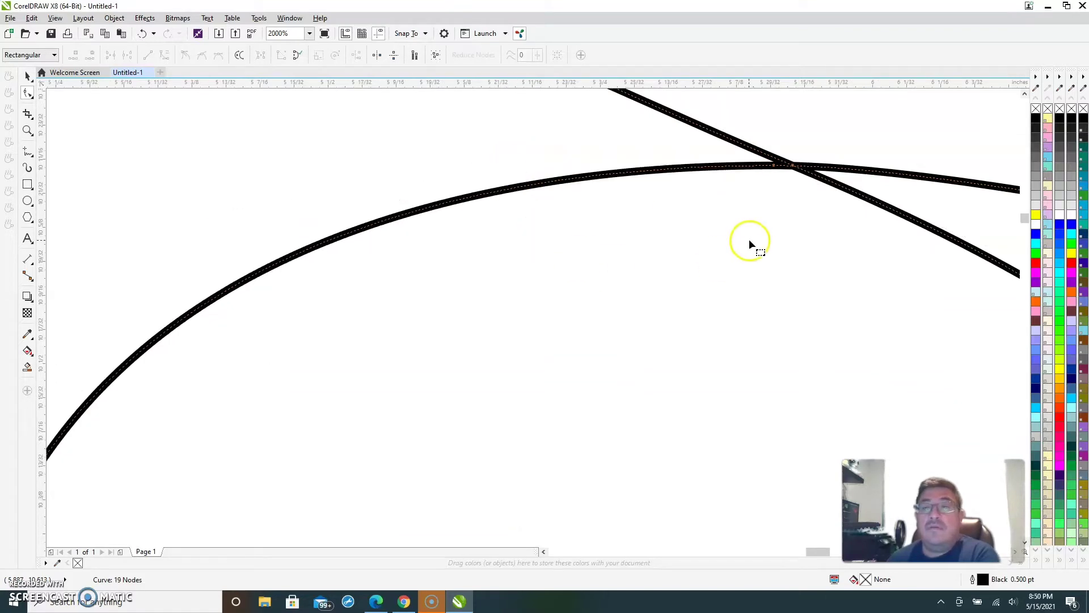
# Delete the jagged group of nodes and the remaining corner nodes on the outer arc's upper-right shoulder.
pyautogui.scroll(-3, 748, 243)
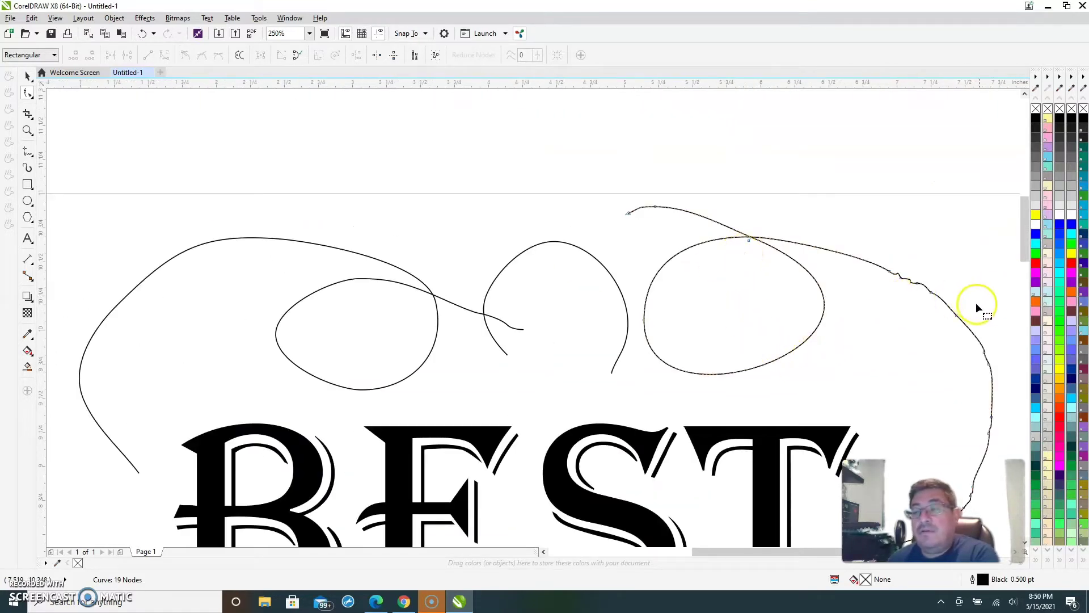
pyautogui.scroll(3, 976, 304)
pyautogui.scroll(-2, 955, 308)
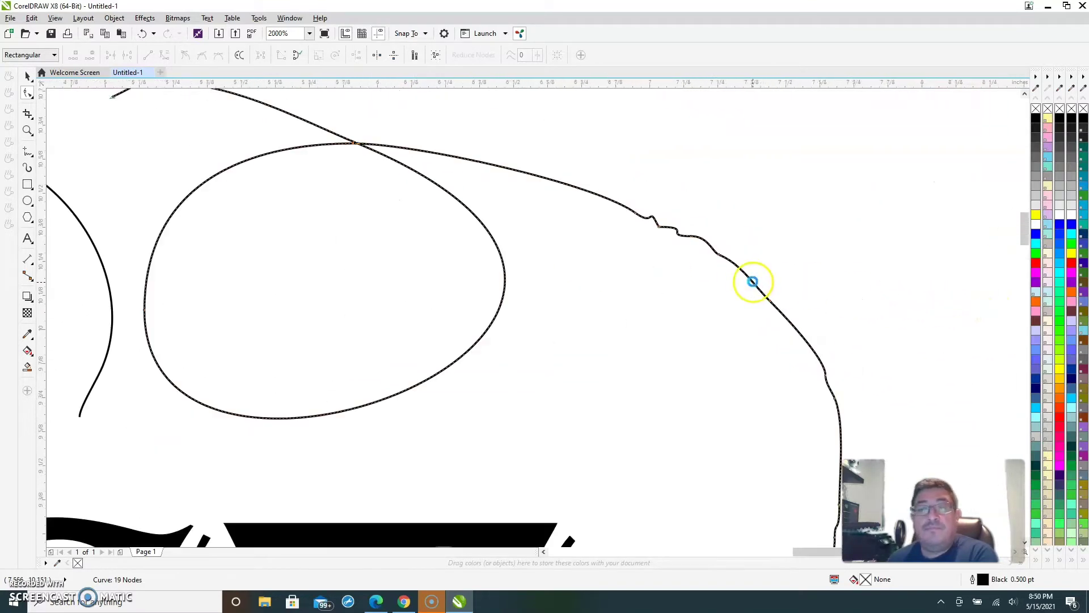
pyautogui.doubleClick(651, 218)
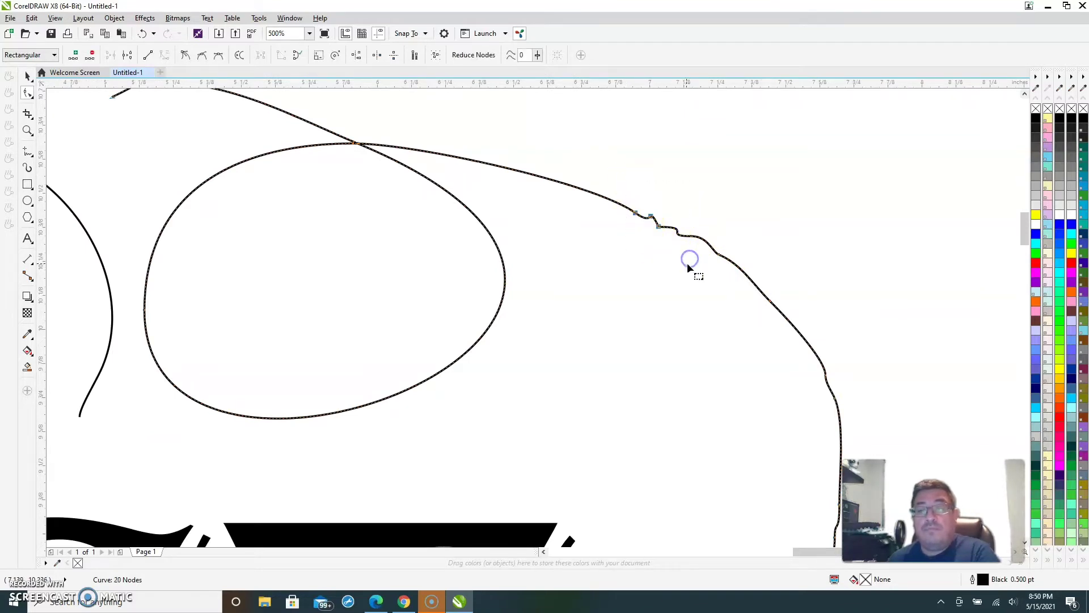
pyautogui.press('Delete')
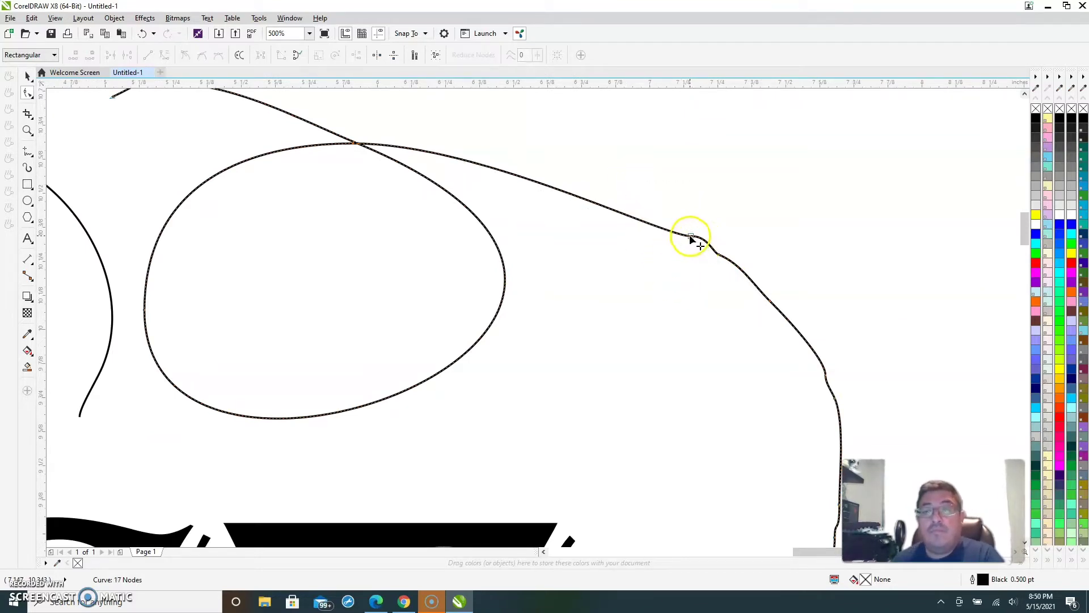
pyautogui.doubleClick(690, 237)
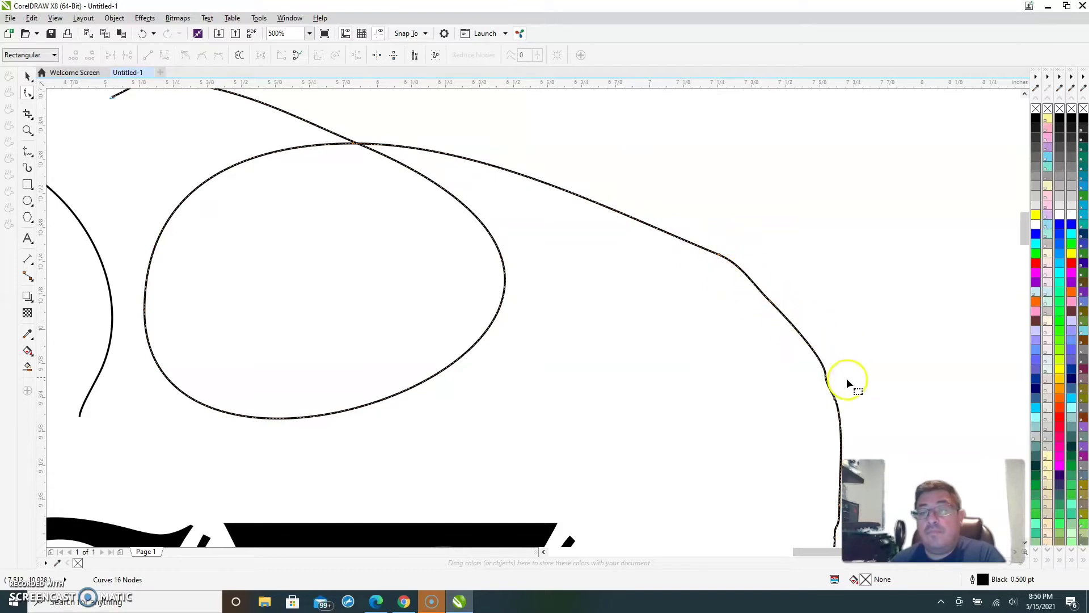
pyautogui.doubleClick(826, 376)
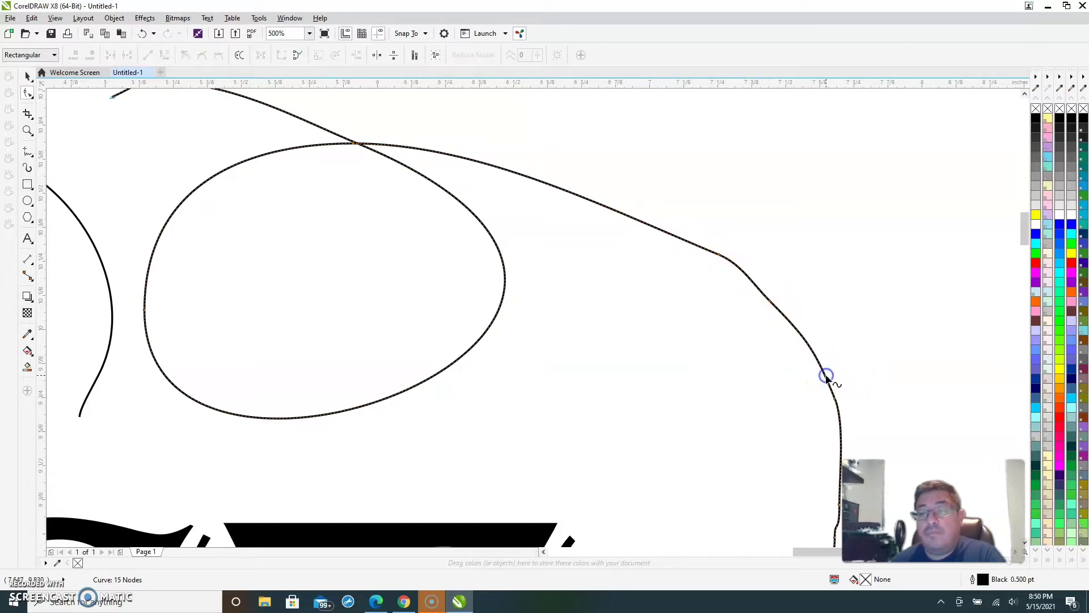
pyautogui.doubleClick(719, 256)
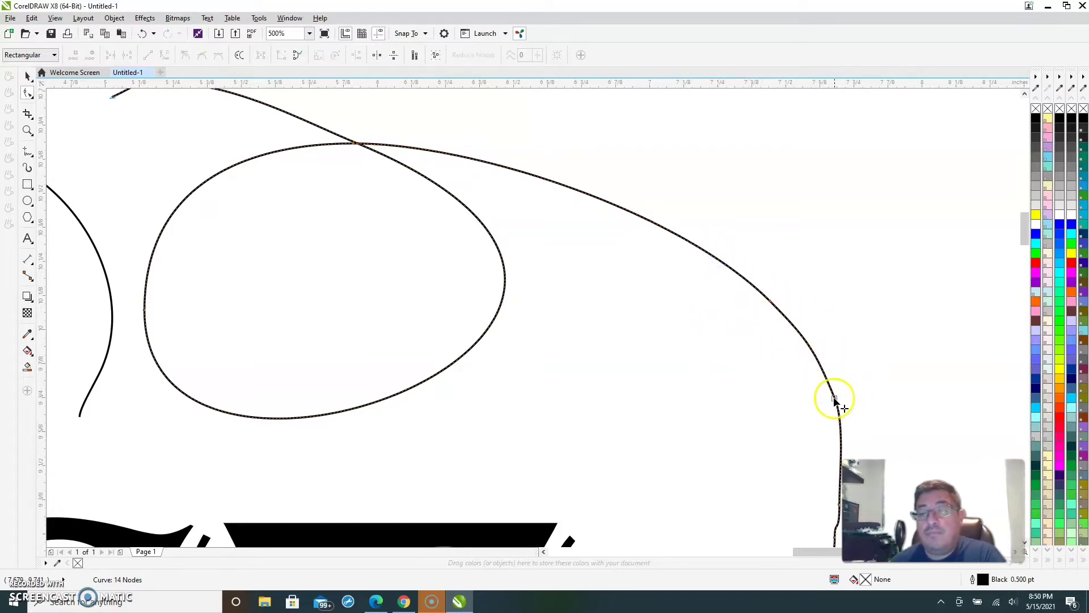
# Delete the two extra nodes on the outer arc's right side, beside the T of BEST.
pyautogui.scroll(-3, 844, 340)
pyautogui.scroll(3, 874, 415)
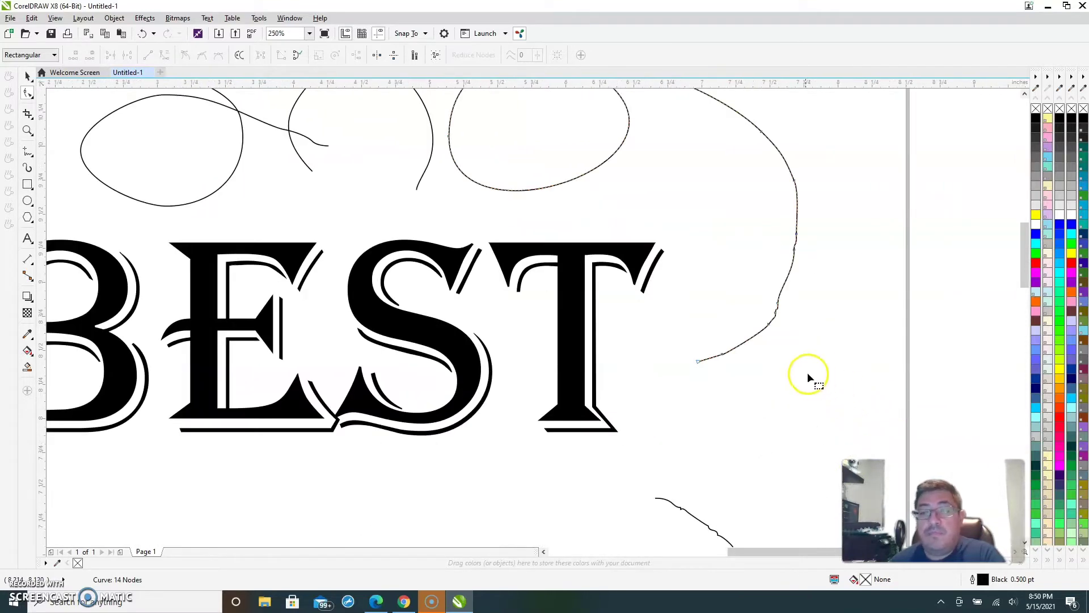
pyautogui.doubleClick(795, 234)
pyautogui.doubleClick(794, 252)
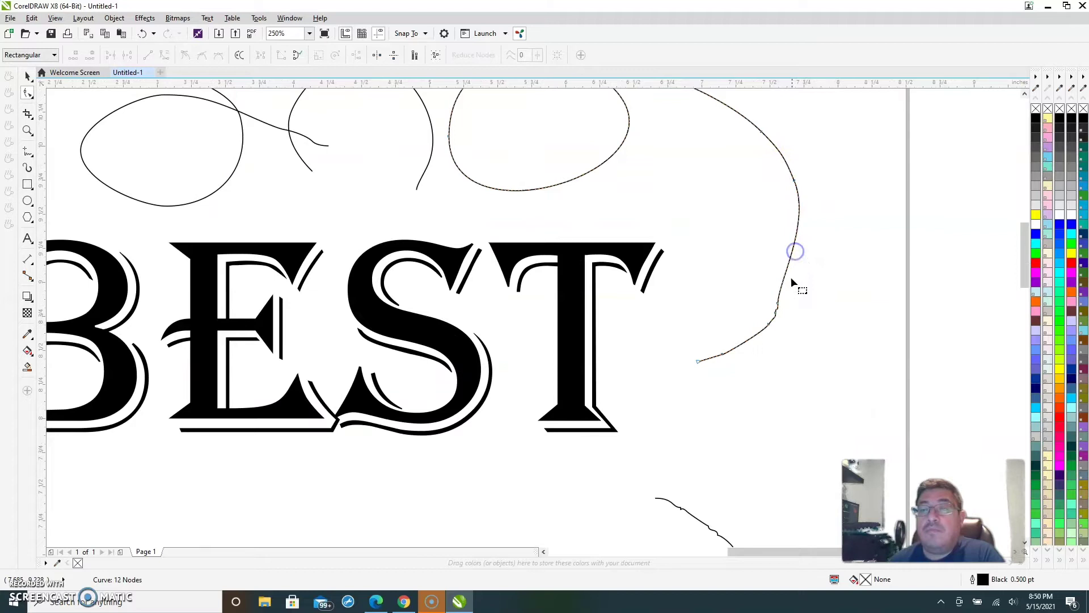
# Delete the remaining rough nodes on the lower part of the outer arc, beside and below the T of BEST.
pyautogui.click(777, 305)
pyautogui.doubleClick(777, 306)
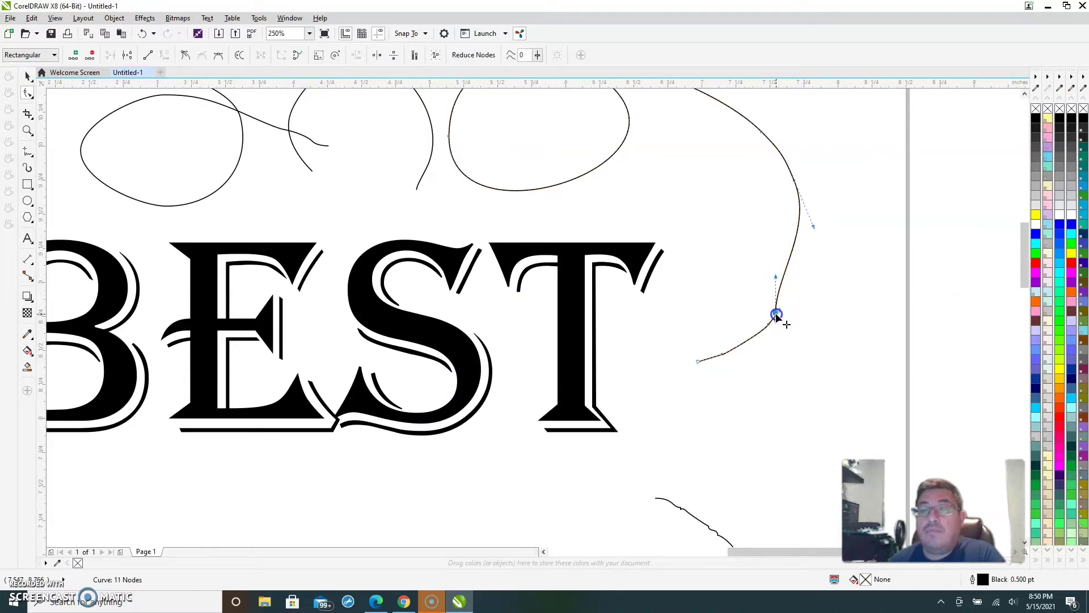
pyautogui.doubleClick(778, 311)
pyautogui.doubleClick(721, 356)
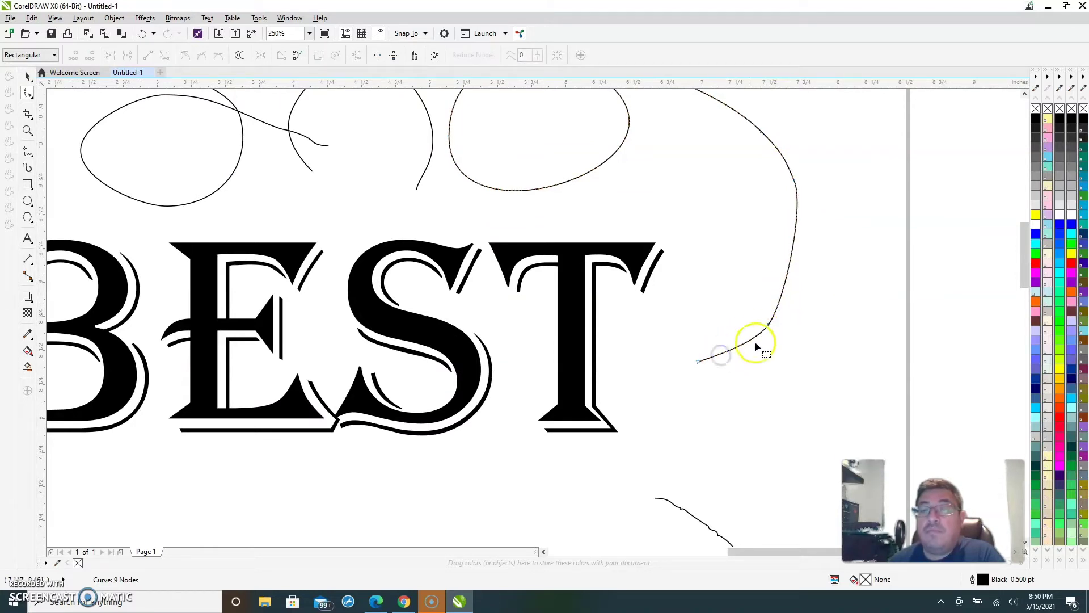
pyautogui.doubleClick(768, 326)
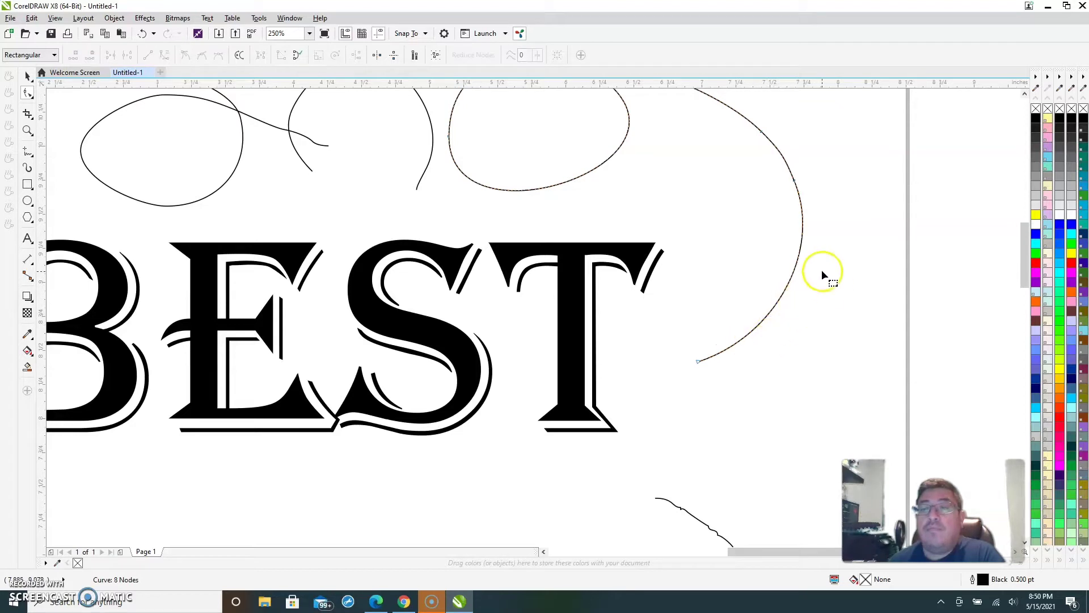
# Delete the bumpy nodes on the upper tail of the flourish left of DAD, down to where it crosses the loop.
pyautogui.scroll(-2, 821, 270)
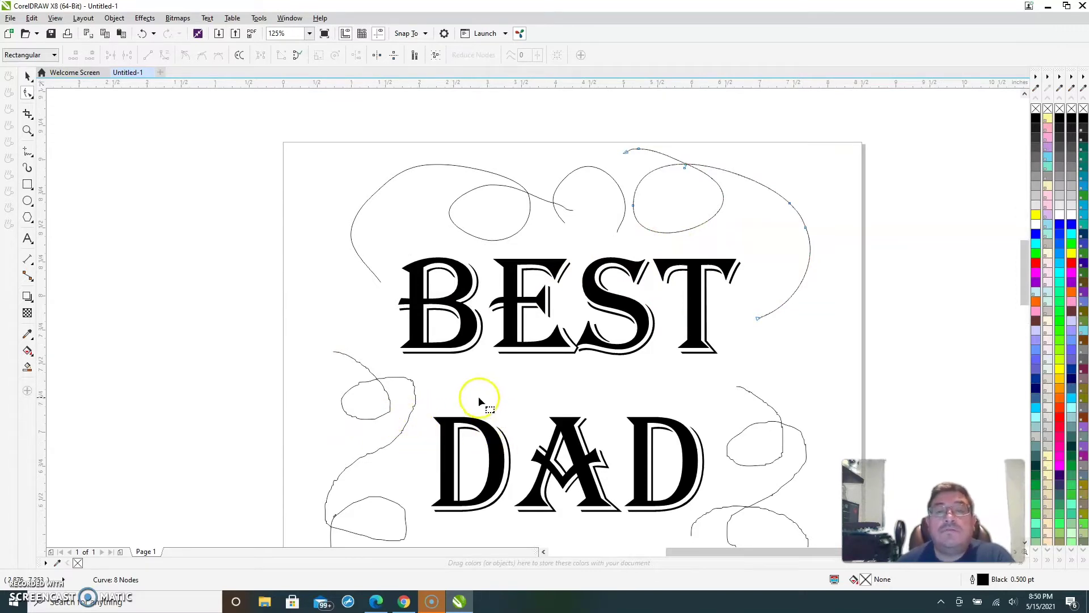
pyautogui.scroll(2, 478, 395)
pyautogui.click(245, 361)
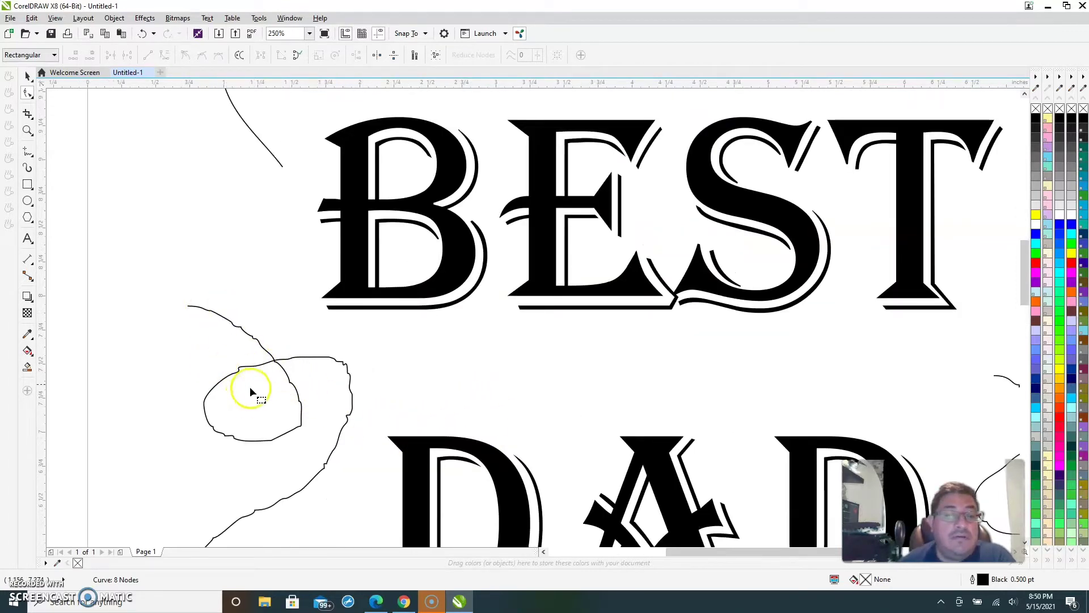
pyautogui.press('Delete')
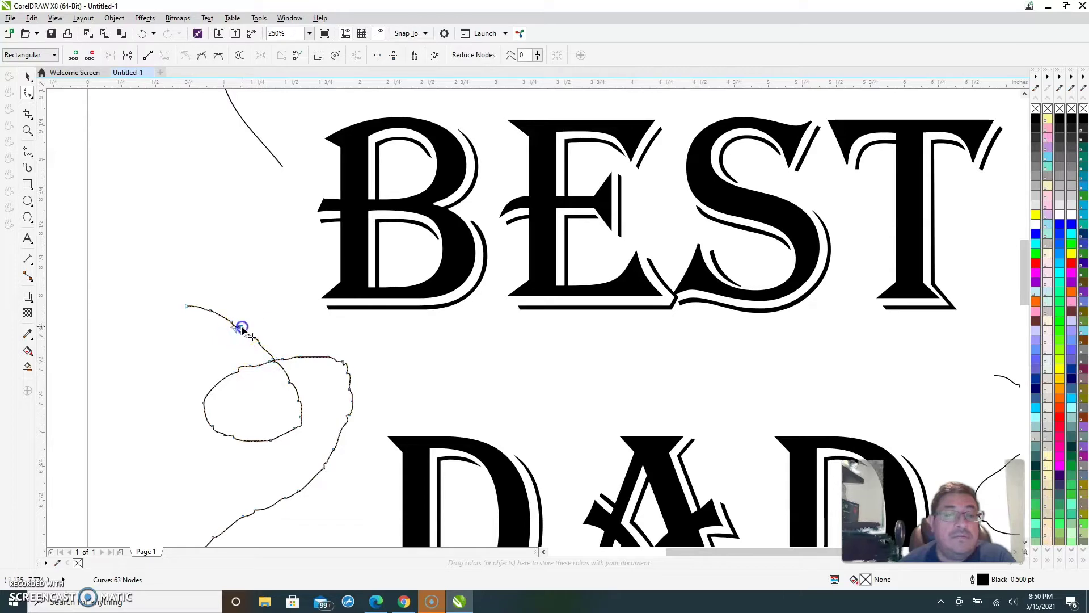
pyautogui.press('Delete')
pyautogui.click(208, 311)
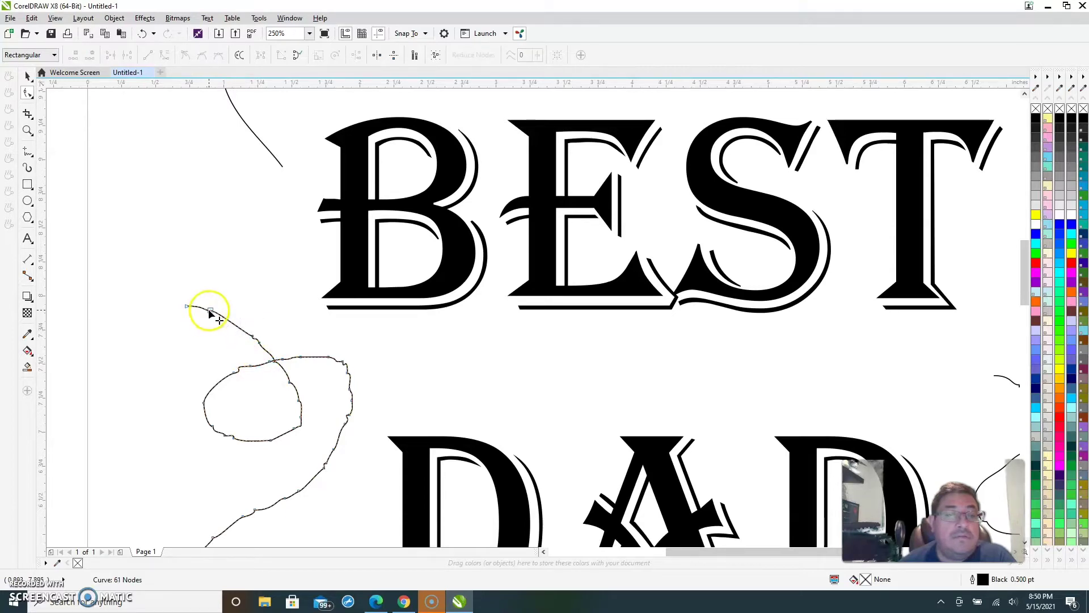
pyautogui.press('Delete')
pyautogui.click(239, 360)
pyautogui.moveTo(242, 328); pyautogui.dragTo(269, 356)
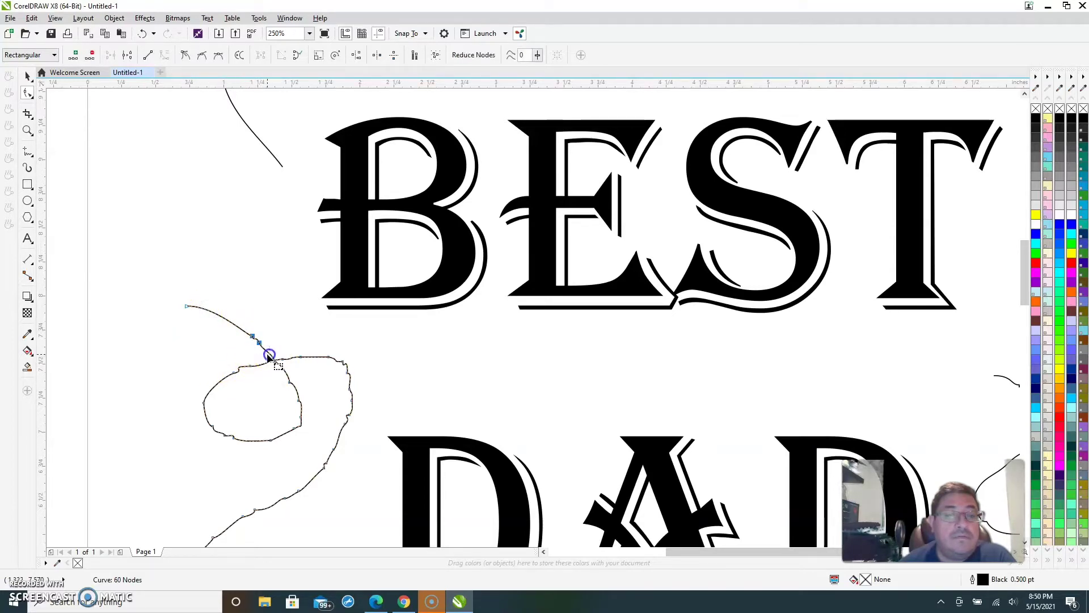
pyautogui.press('Delete')
# Delete the jagged nodes on the upper-right shoulder and right side of this flourish's outer curve.
pyautogui.click(299, 365)
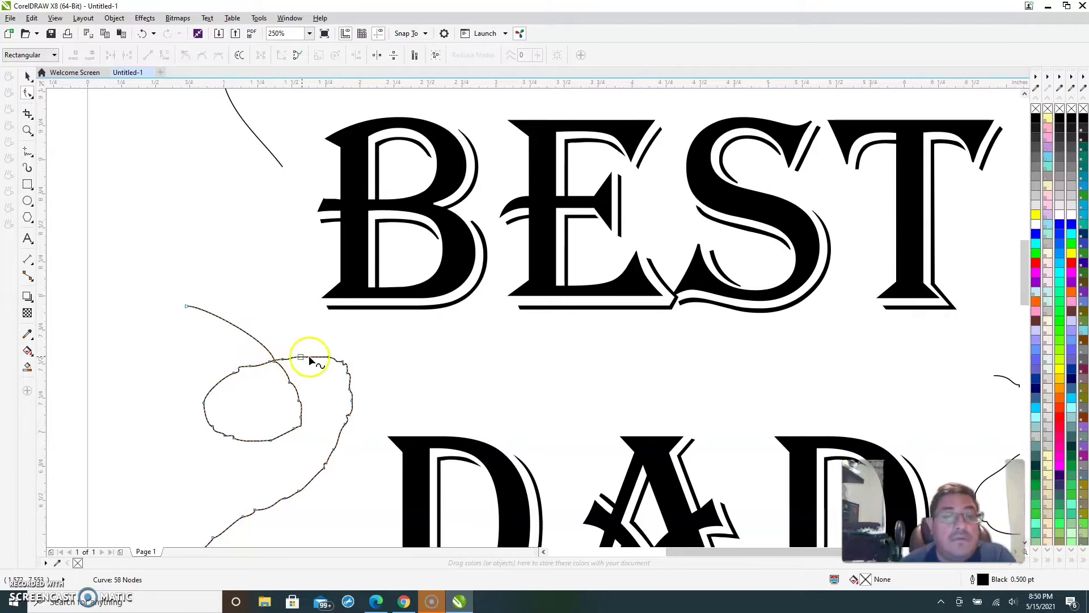
pyautogui.moveTo(344, 352); pyautogui.dragTo(367, 381)
pyautogui.press('Delete')
pyautogui.click(352, 376)
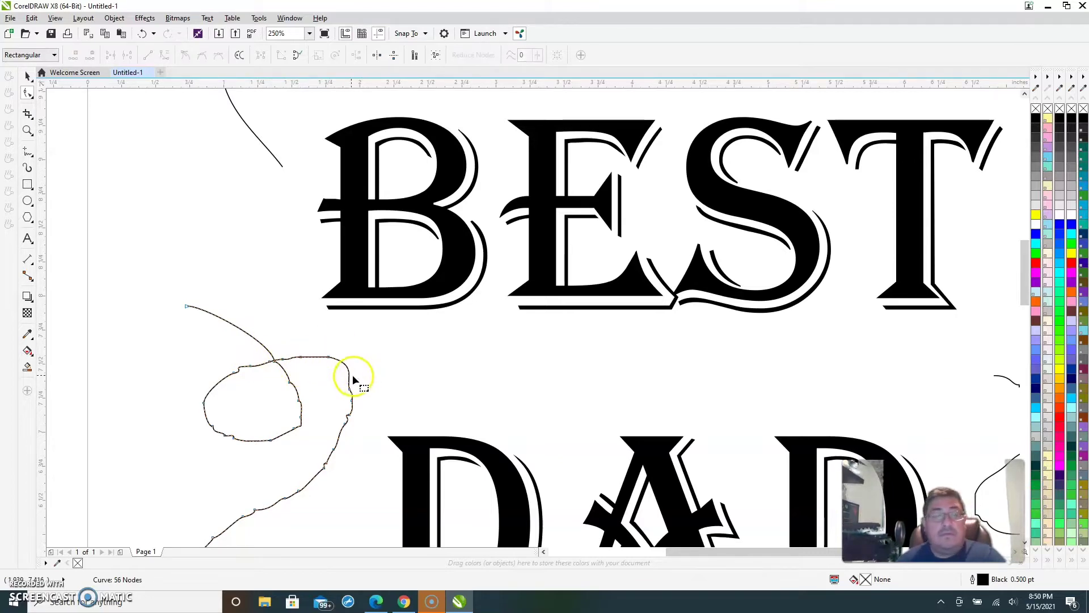
pyautogui.scroll(4, 359, 416)
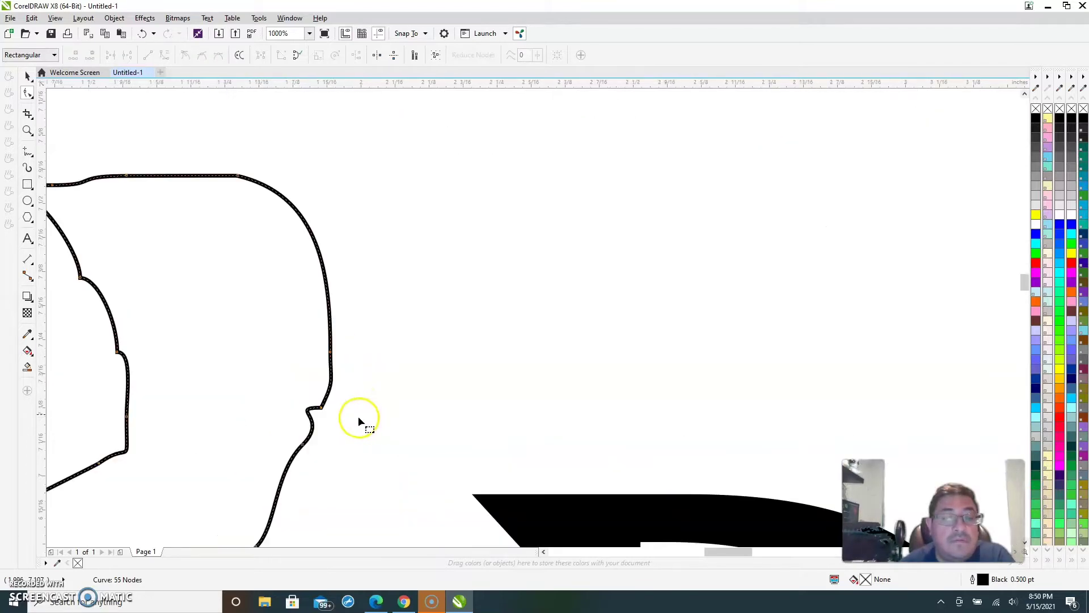
pyautogui.click(339, 379)
pyautogui.moveTo(319, 406); pyautogui.dragTo(313, 438)
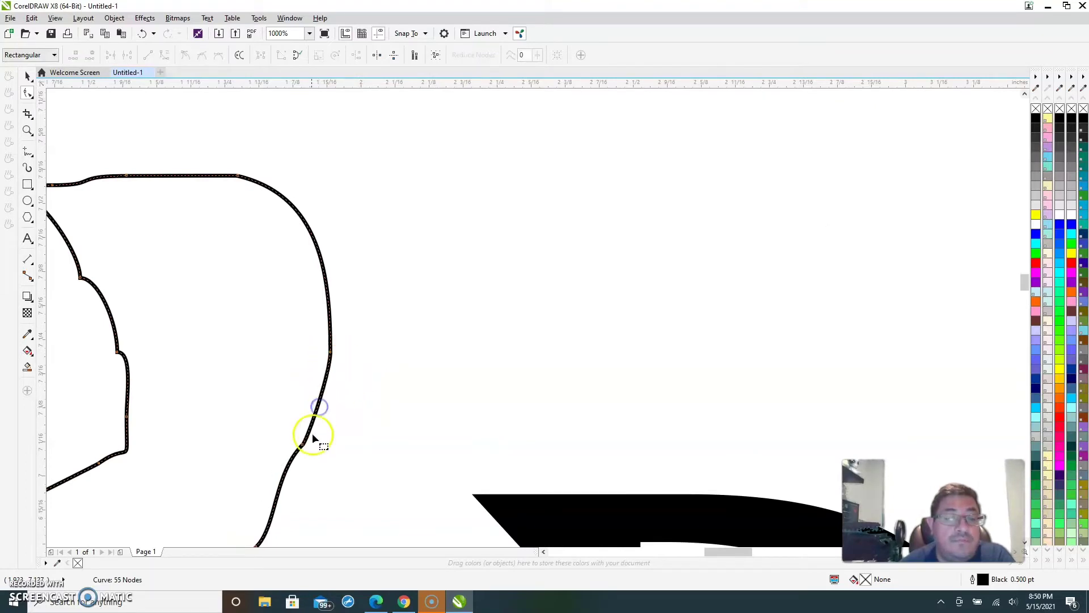
pyautogui.press('Delete')
# Delete the uneven node just right of the crossing and the corner node where the outer curve's flat top meets the shoulder.
pyautogui.click(251, 330)
pyautogui.click(90, 189)
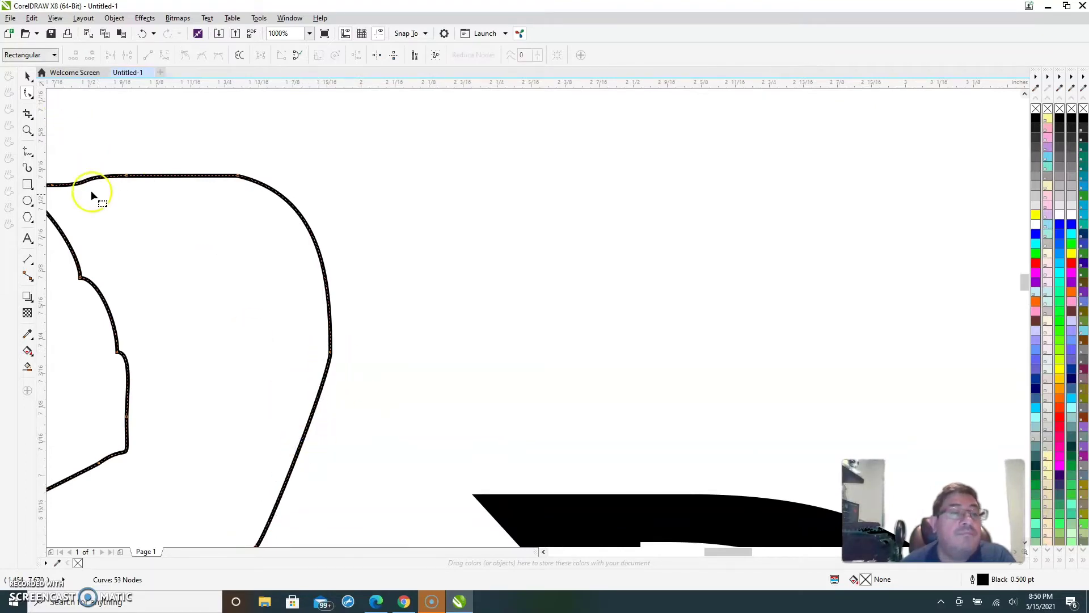
pyautogui.press('Delete')
pyautogui.scroll(-4, 91, 232)
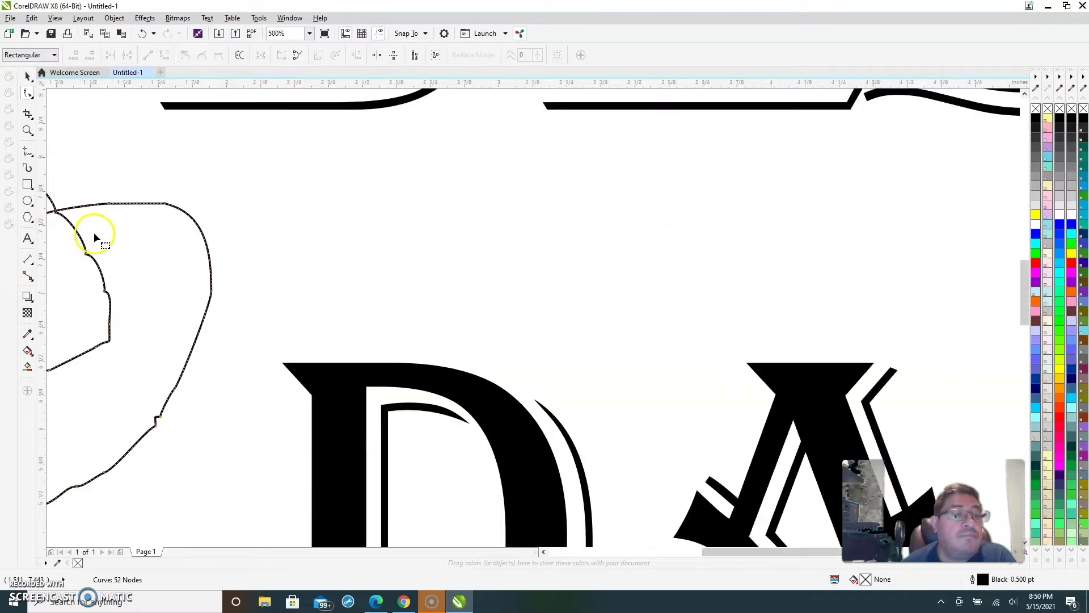
pyautogui.scroll(6, 165, 216)
pyautogui.scroll(-2, 247, 165)
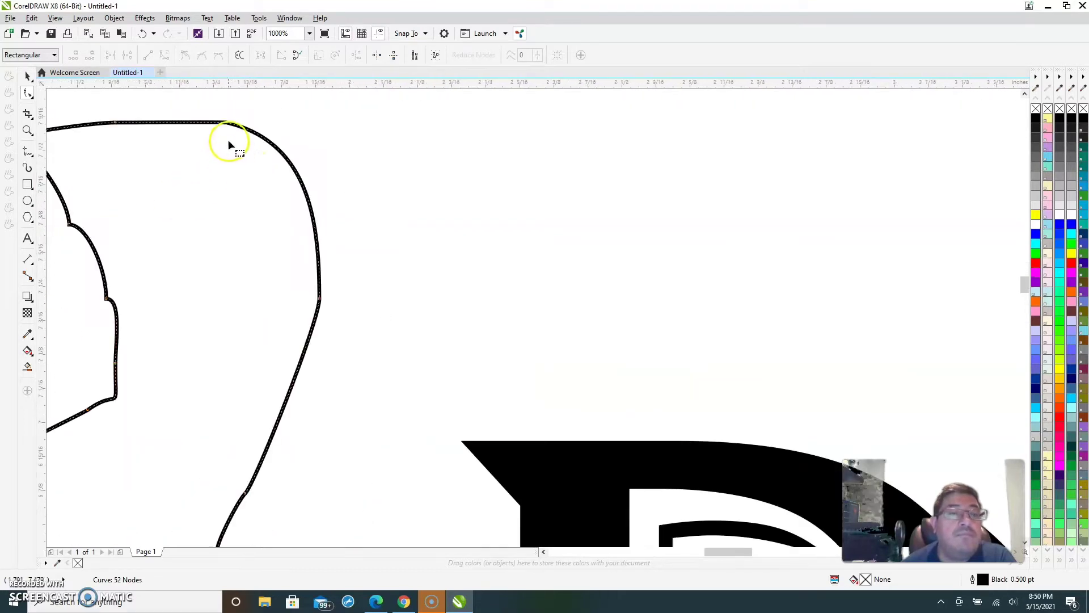
pyautogui.click(226, 119)
pyautogui.press('Delete')
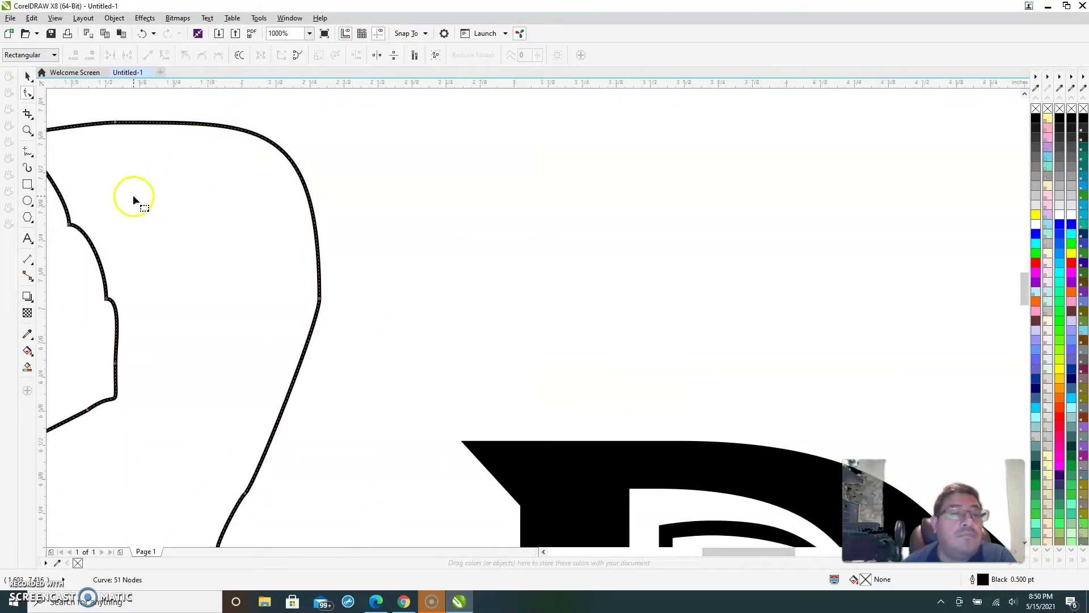
# Delete the notched nodes on the inner loop's right side and around its lower-right corner.
pyautogui.scroll(-2, 134, 198)
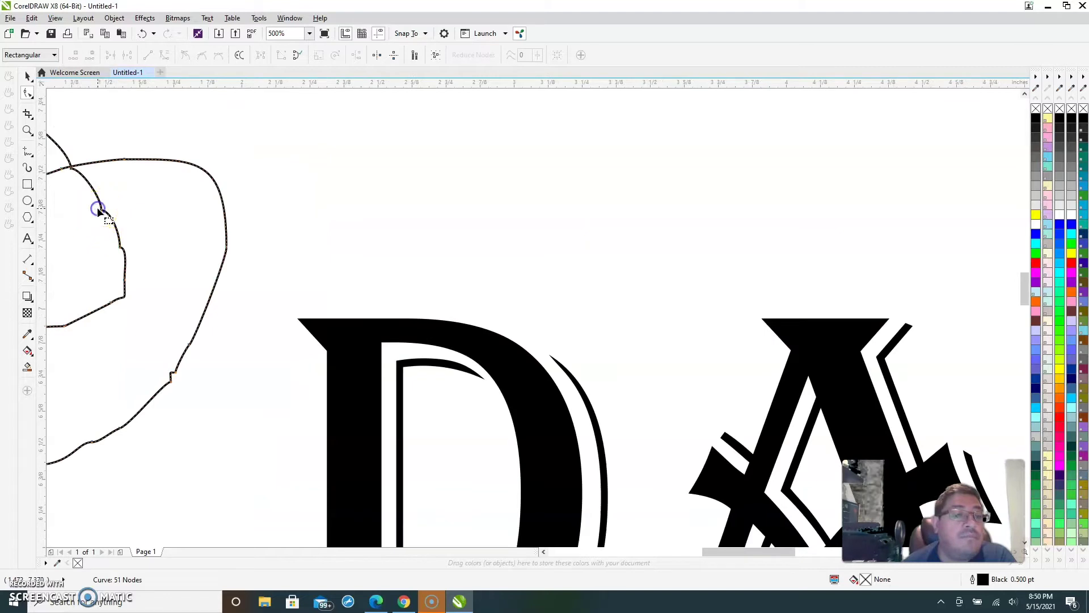
pyautogui.press('Delete')
pyautogui.click(121, 246)
pyautogui.press('Delete')
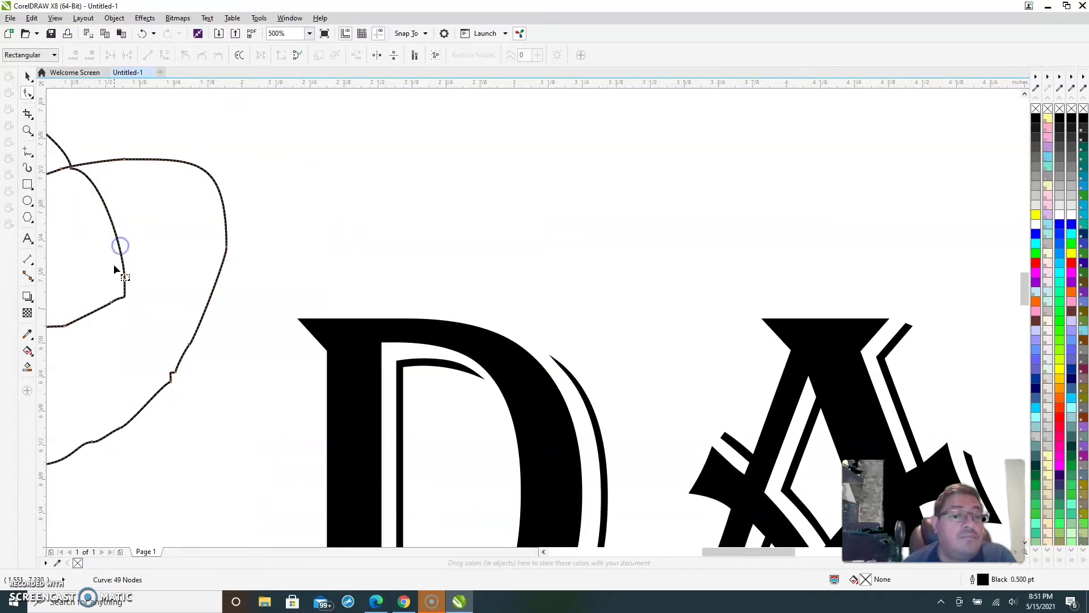
pyautogui.click(112, 303)
pyautogui.press('Delete')
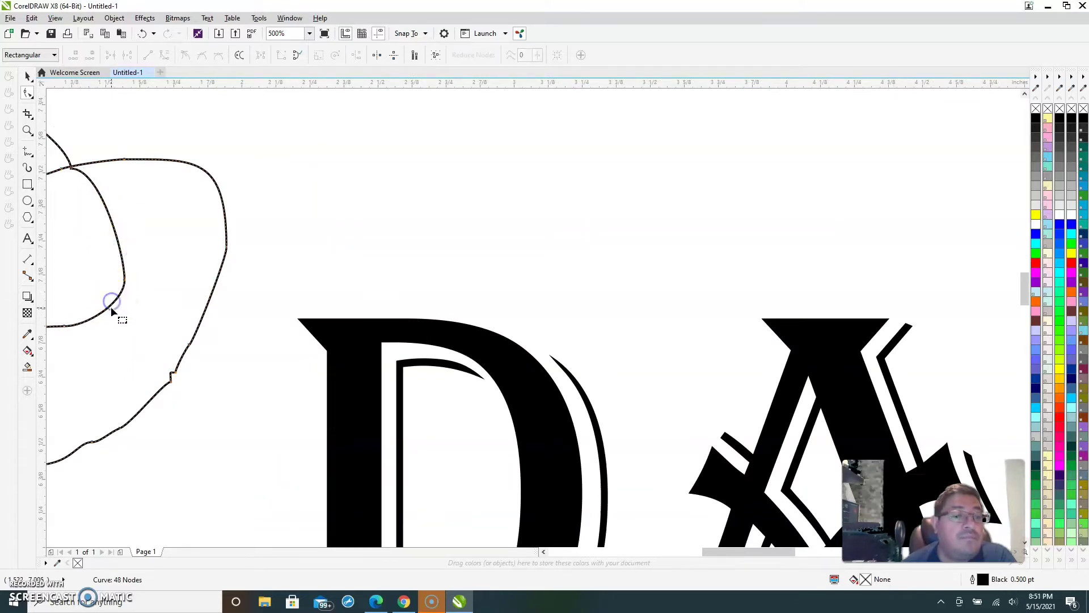
pyautogui.click(125, 278)
pyautogui.press('Delete')
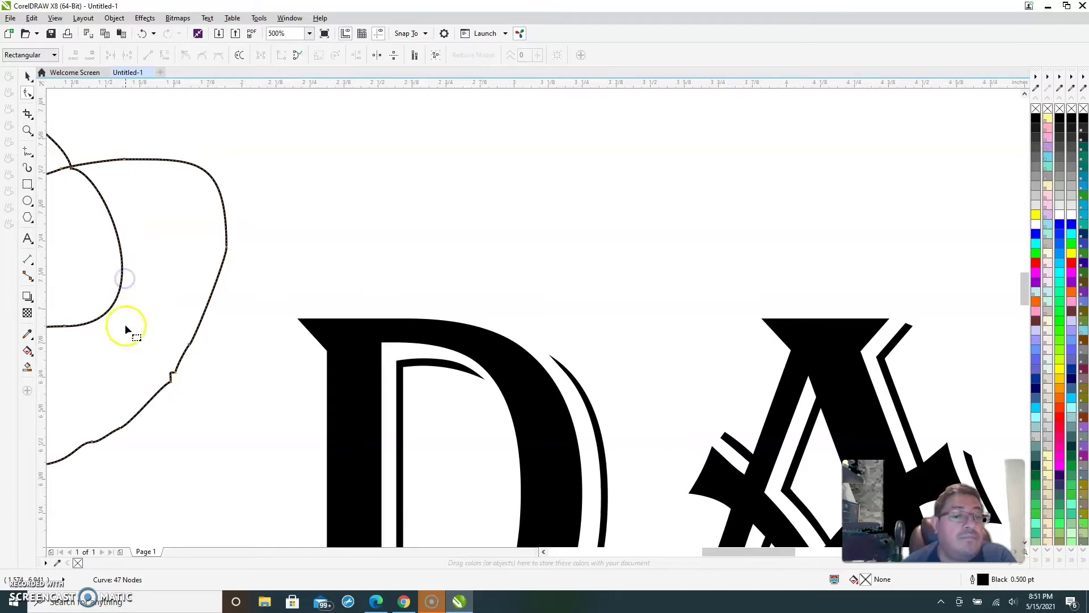
# Delete the notch and kink nodes on the outer curve where it descends beside the first D of DAD.
pyautogui.click(174, 371)
pyautogui.press('Delete')
pyautogui.click(177, 389)
pyautogui.press('Delete')
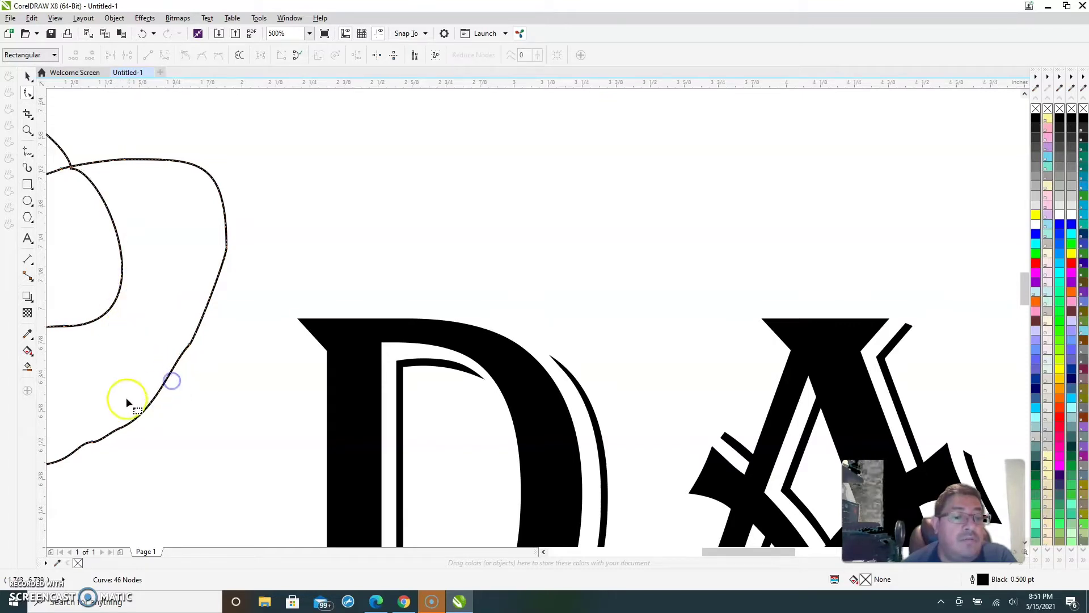
pyautogui.click(194, 363)
pyautogui.click(189, 347)
pyautogui.press('Delete')
pyautogui.click(121, 324)
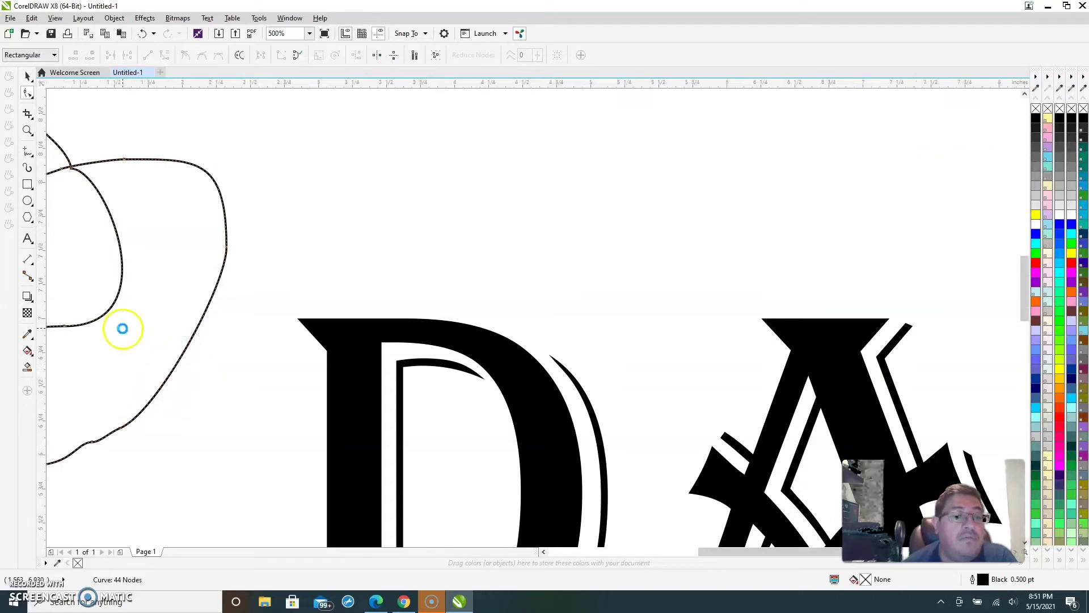
# Delete the bumpy nodes along the inner loop's lower-left edge.
pyautogui.scroll(-4, 121, 324)
pyautogui.scroll(6, 72, 326)
pyautogui.click(132, 287)
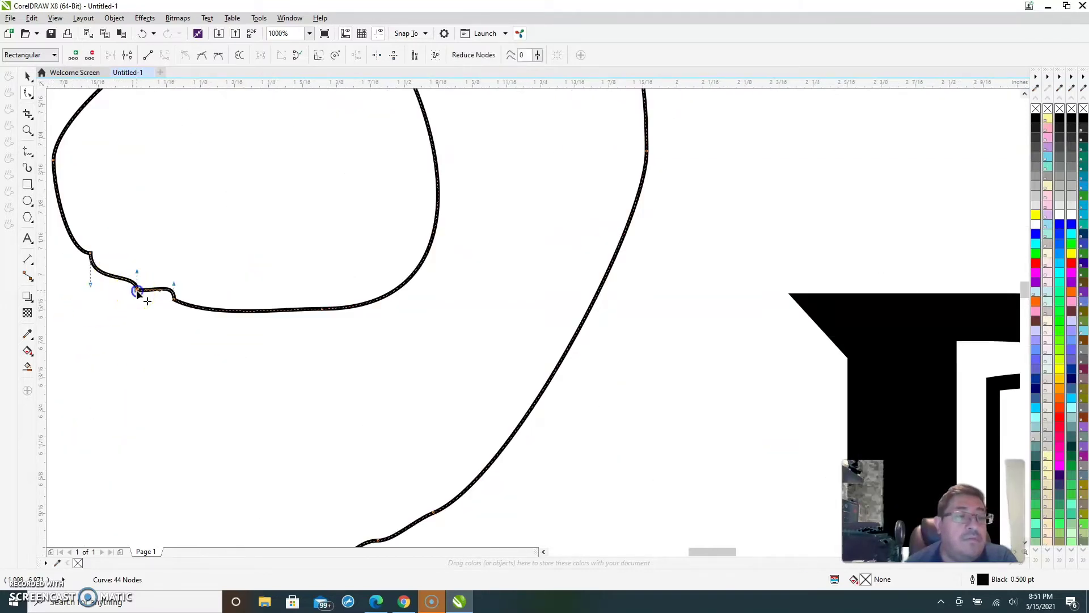
pyautogui.press('Delete')
pyautogui.click(174, 298)
pyautogui.press('Delete')
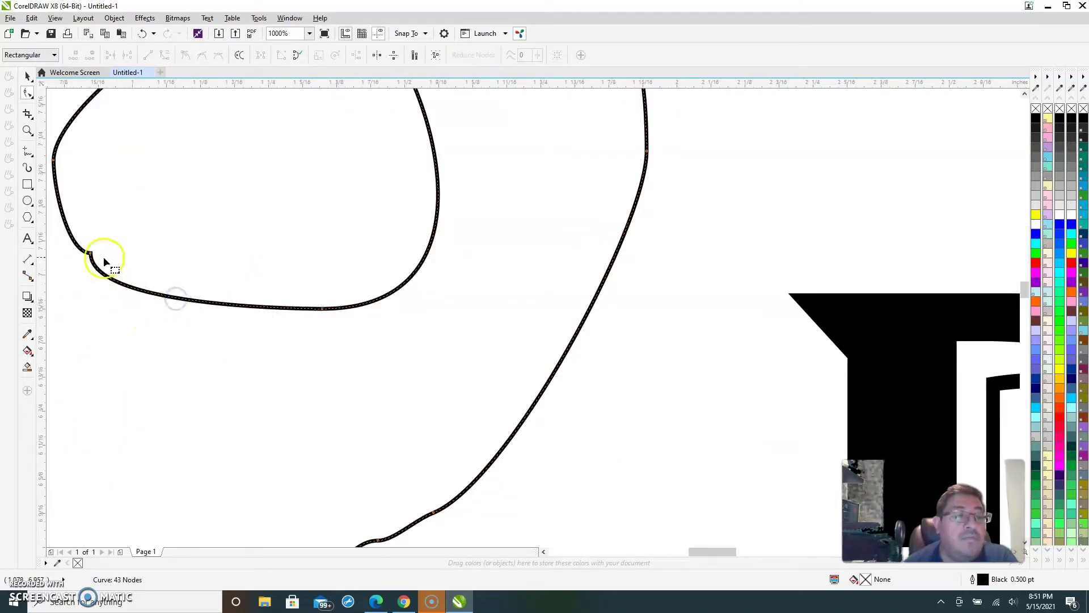
pyautogui.click(90, 253)
pyautogui.press('Delete')
# Delete the nodes forming the kink on the loop's upper-left edge and the corner node at the crossing.
pyautogui.scroll(-3, 201, 216)
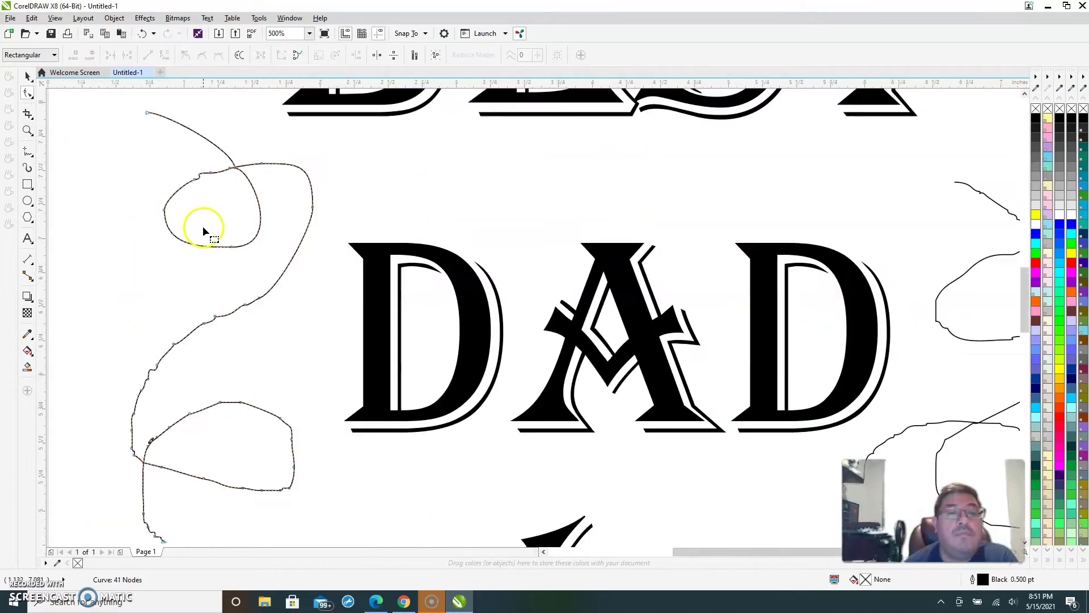
pyautogui.scroll(5, 272, 223)
pyautogui.click(286, 274)
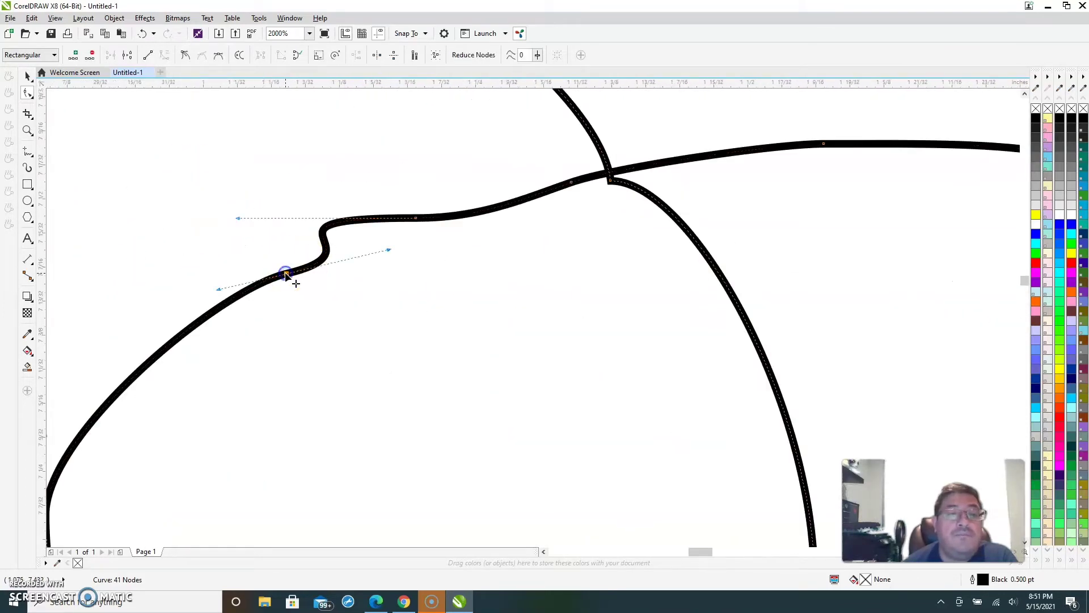
pyautogui.press('Delete')
pyautogui.click(416, 219)
pyautogui.press('Delete')
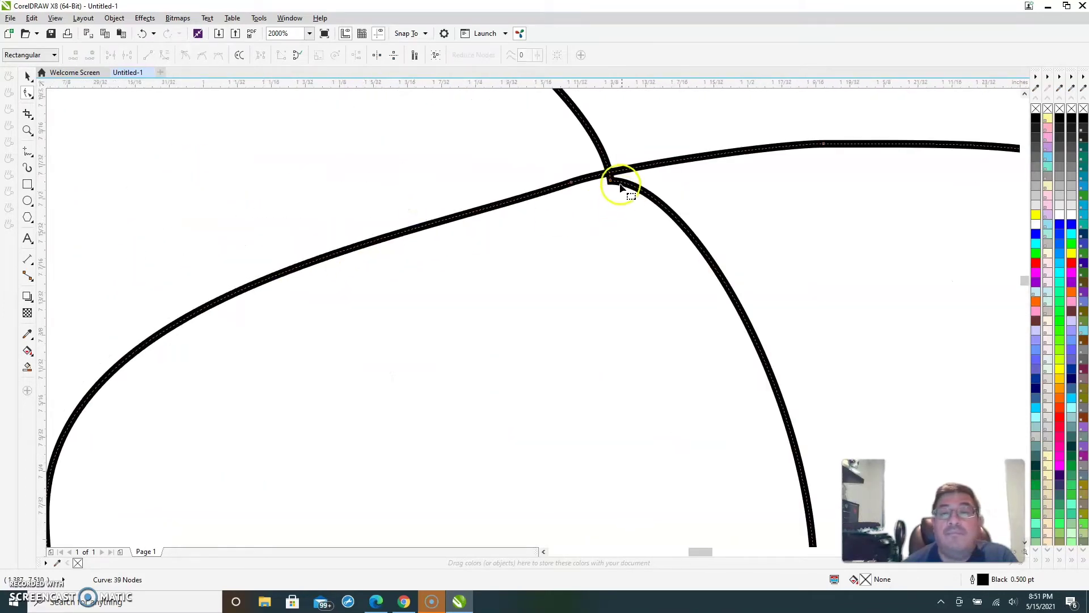
pyautogui.click(611, 180)
pyautogui.press('Delete')
# Delete the extra nodes on top of the outer curve, just left of the crossing, and at the loop's left end.
pyautogui.scroll(-1, 484, 180)
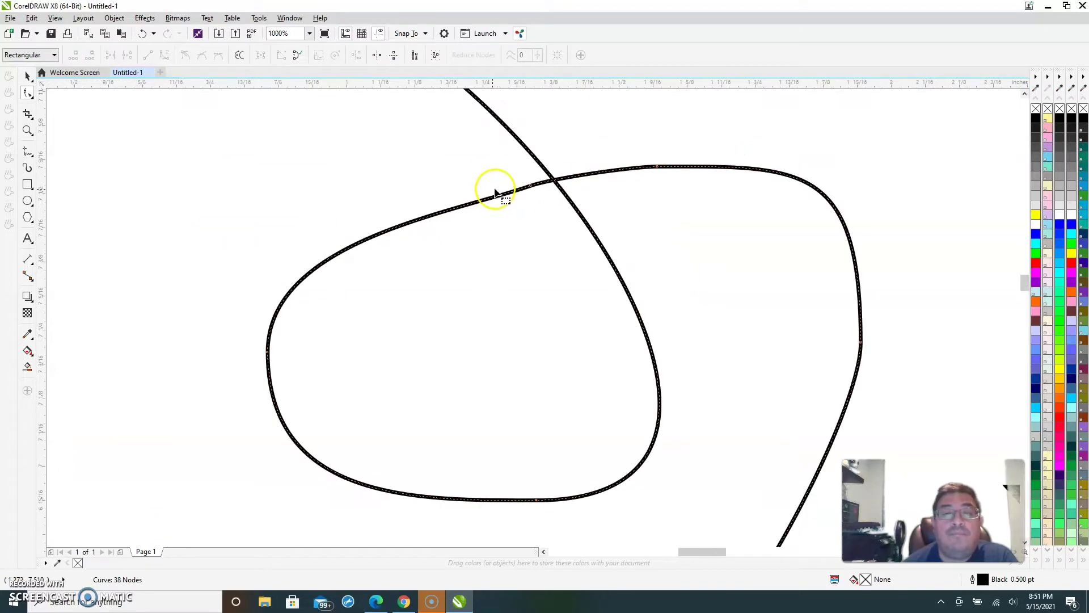
pyautogui.scroll(-2, 442, 169)
pyautogui.scroll(1, 418, 134)
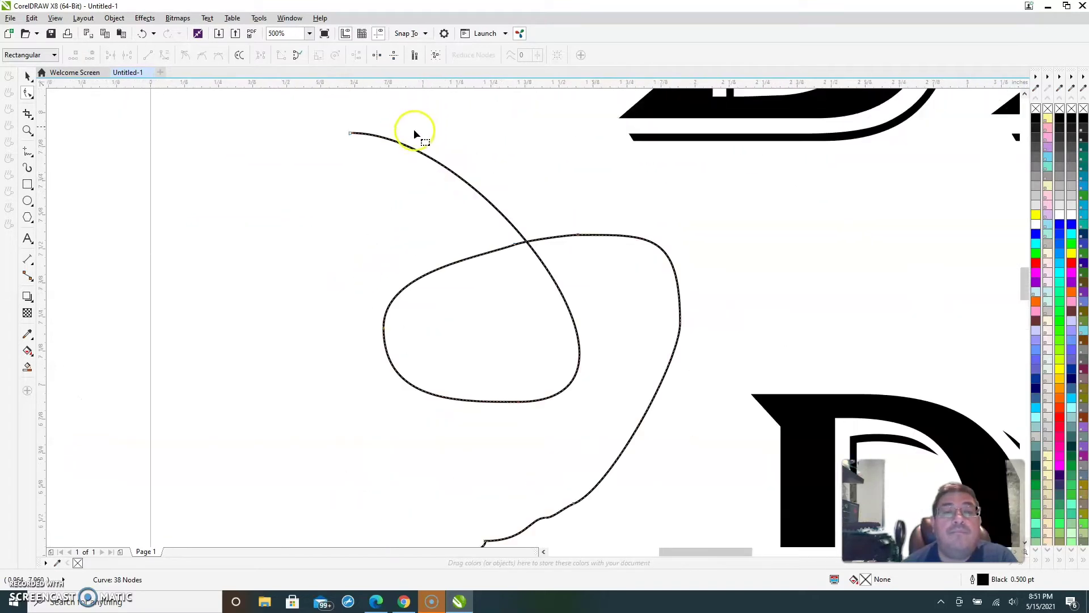
pyautogui.scroll(-1, 454, 210)
pyautogui.scroll(1, 512, 252)
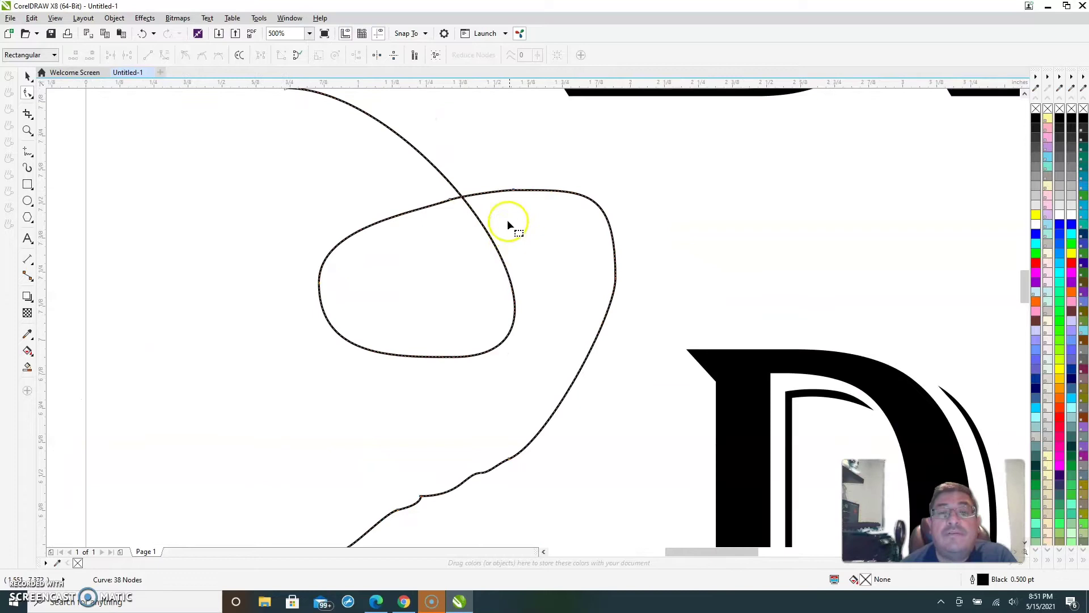
pyautogui.click(512, 191)
pyautogui.press('Delete')
pyautogui.click(451, 199)
pyautogui.press('Delete')
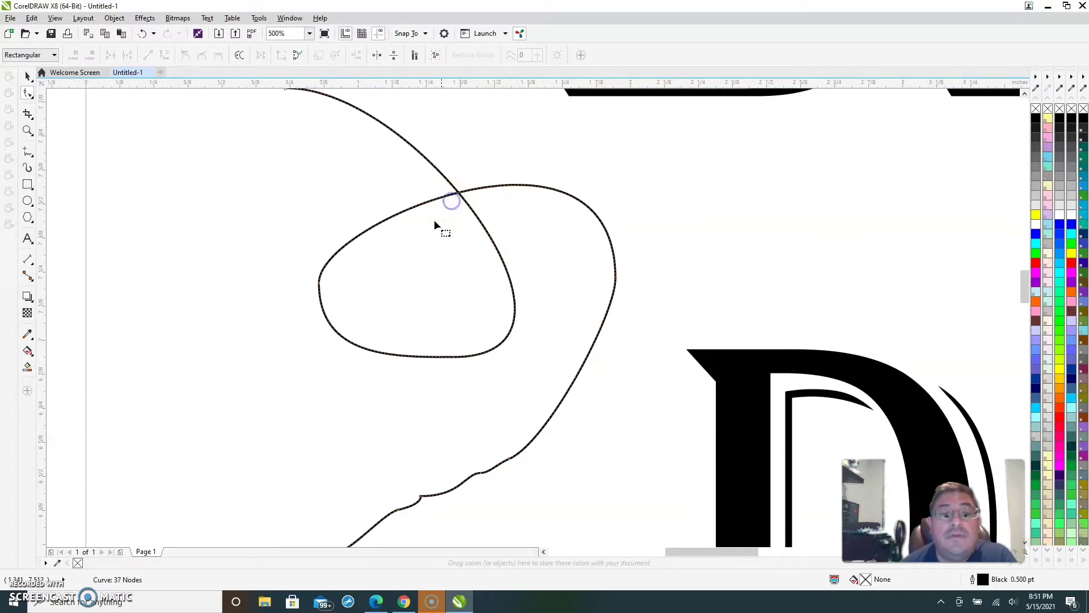
pyautogui.click(319, 282)
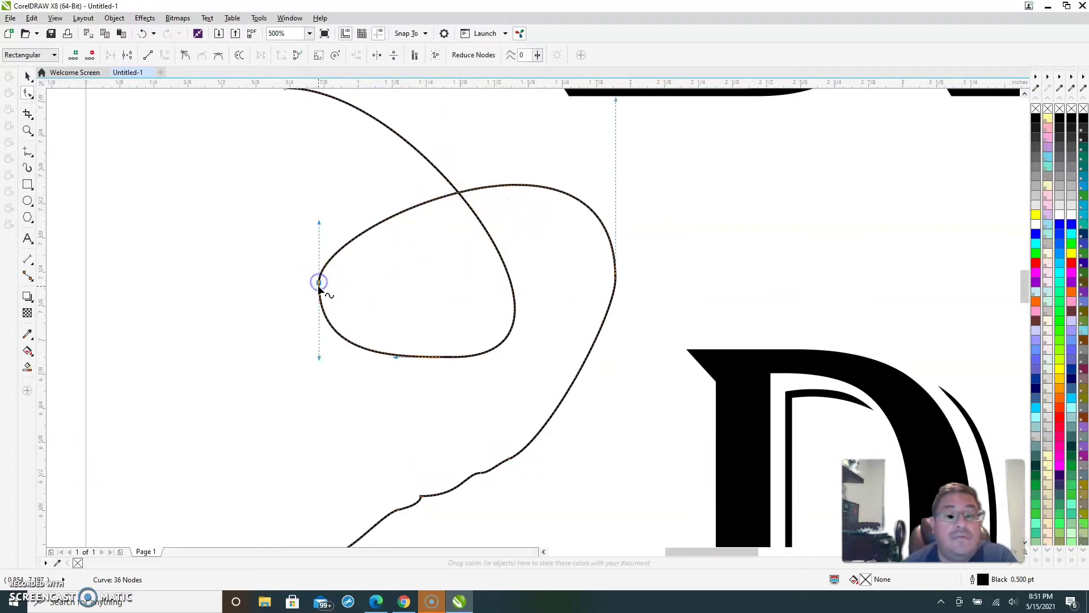
pyautogui.press('Delete')
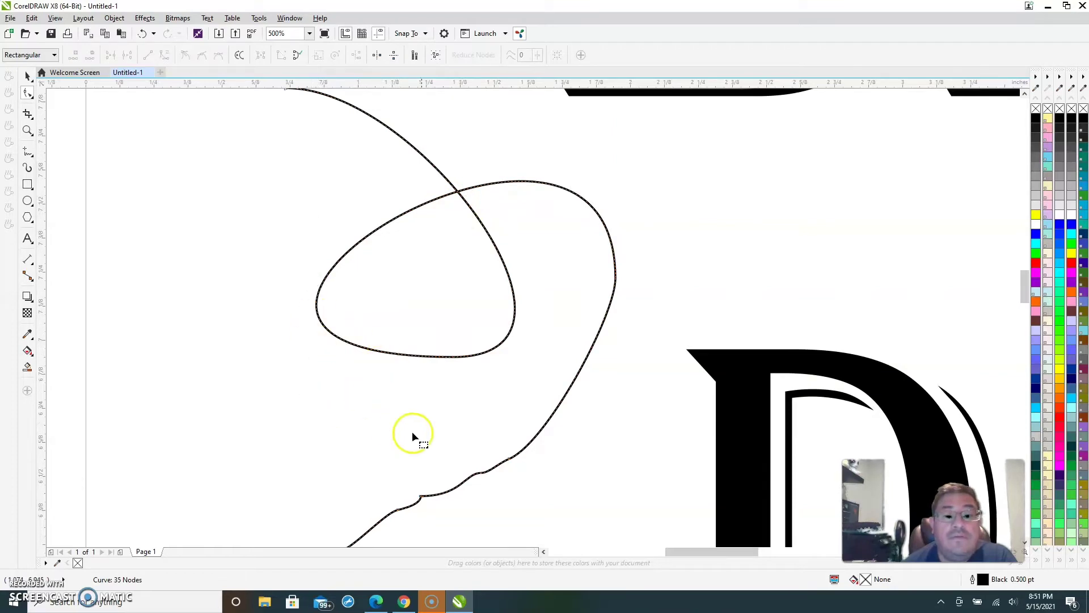
# Delete the three bumpy nodes on the outer curve where it descends between the two loops.
pyautogui.scroll(-3, 453, 441)
pyautogui.scroll(3, 431, 488)
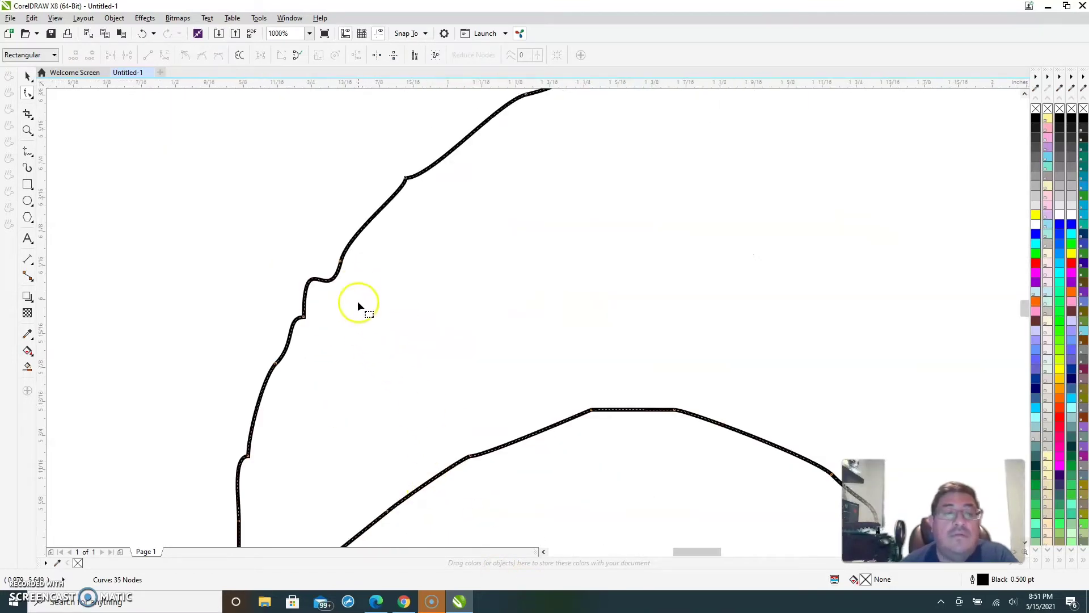
pyautogui.click(340, 262)
pyautogui.press('Delete')
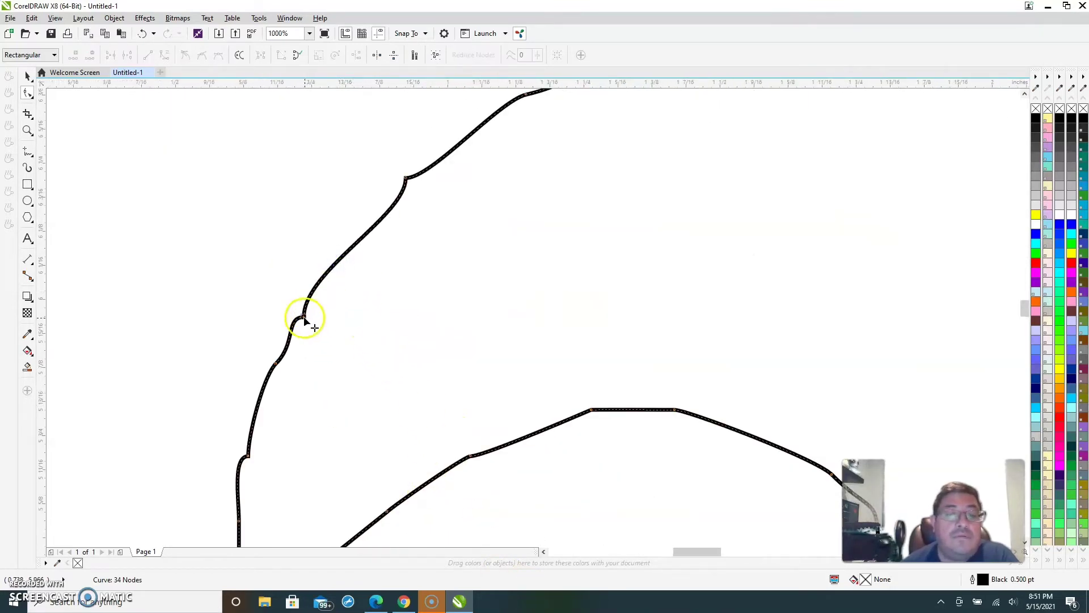
pyautogui.click(304, 319)
pyautogui.press('Delete')
pyautogui.click(275, 362)
pyautogui.press('Delete')
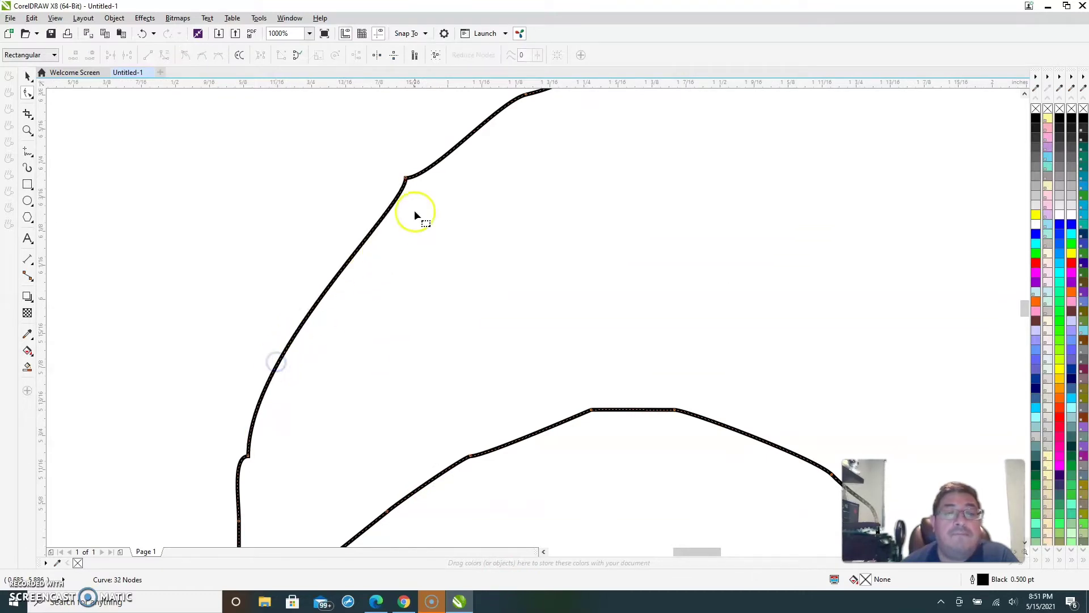
# Delete the kink nodes on the upper part of the descending curve and the notch node above the lower crossing.
pyautogui.press('Delete')
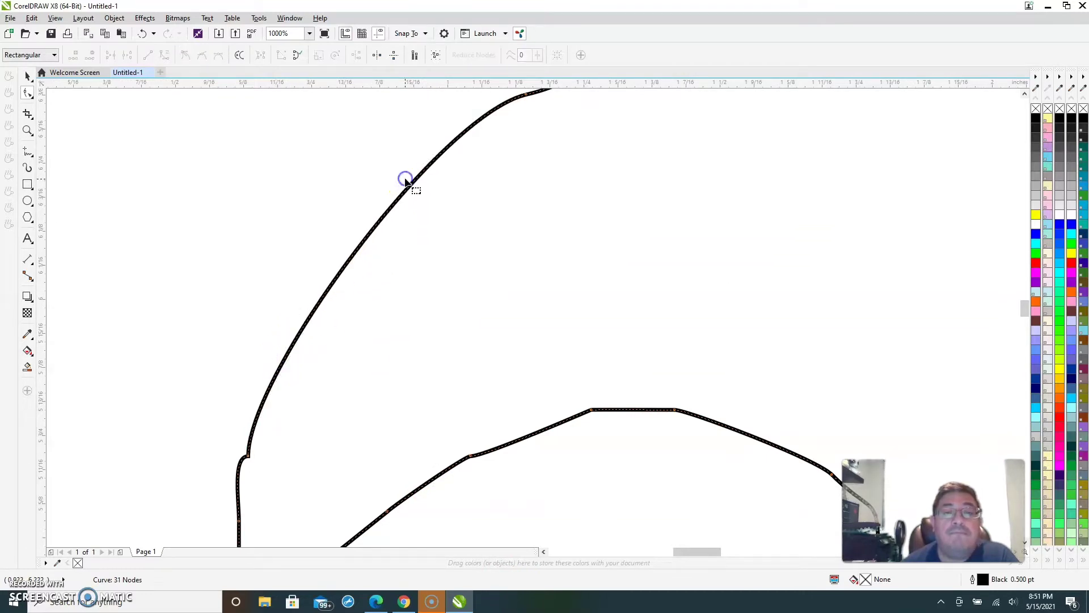
pyautogui.click(526, 96)
pyautogui.press('Delete')
pyautogui.click(247, 456)
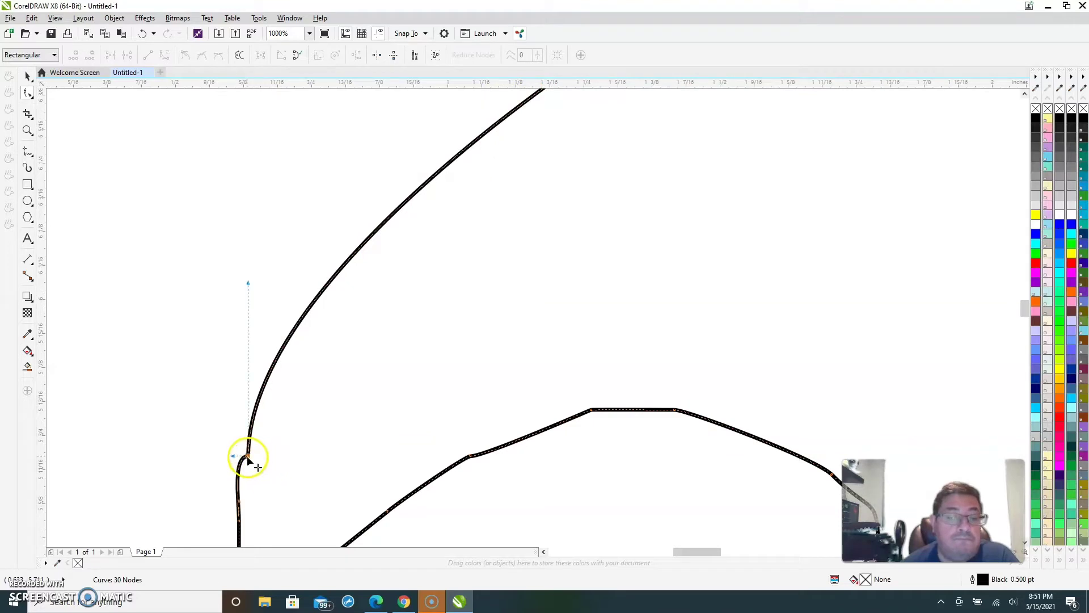
pyautogui.press('Delete')
pyautogui.scroll(-2, 317, 465)
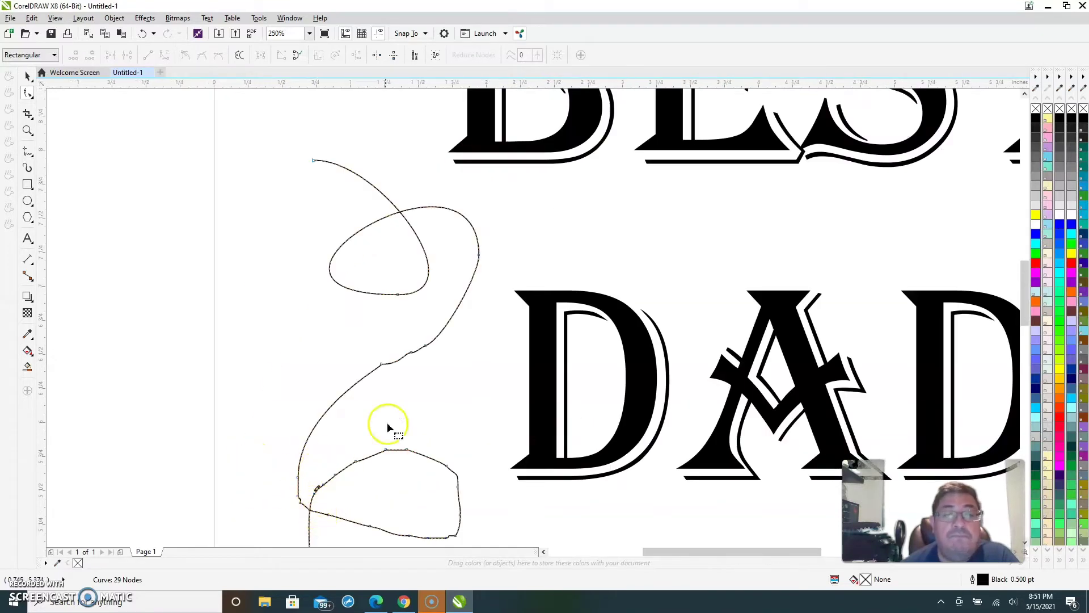
# Delete the two bump nodes where the curve leaves the upper loop beside the first D of DAD.
pyautogui.scroll(2, 456, 338)
pyautogui.click(354, 399)
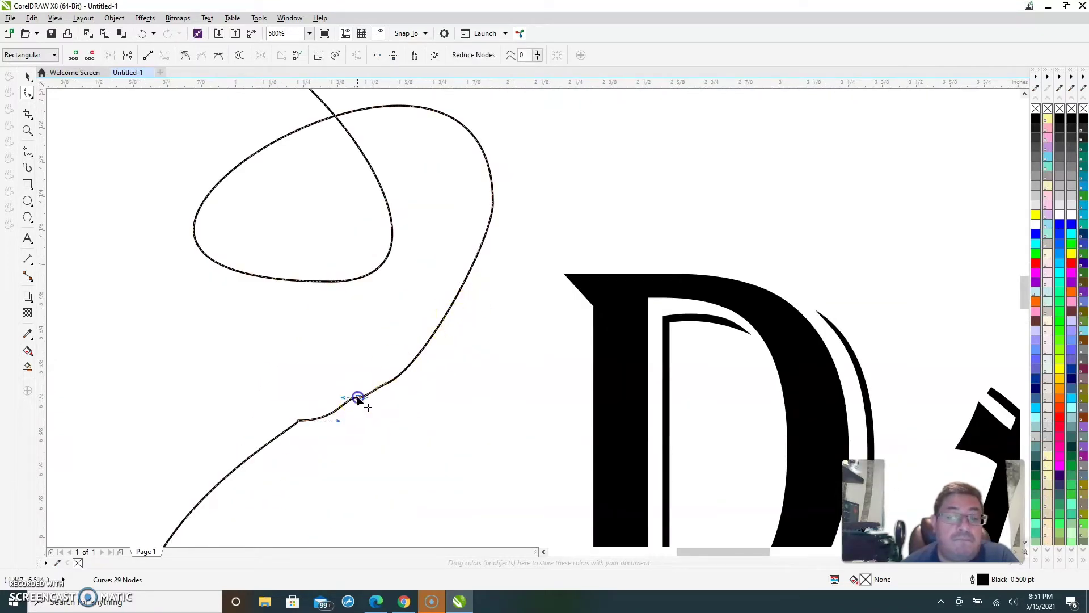
pyautogui.press('Delete')
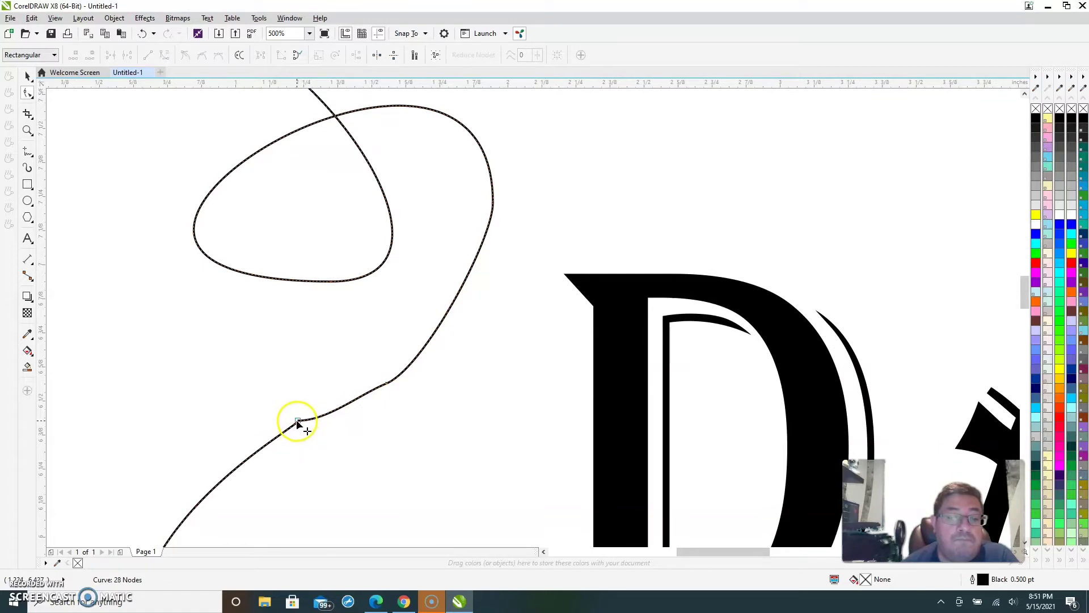
pyautogui.press('Delete')
# Delete the rough nodes around the lower crossing, on both the loop's left edge and the incoming curve.
pyautogui.scroll(-4, 368, 429)
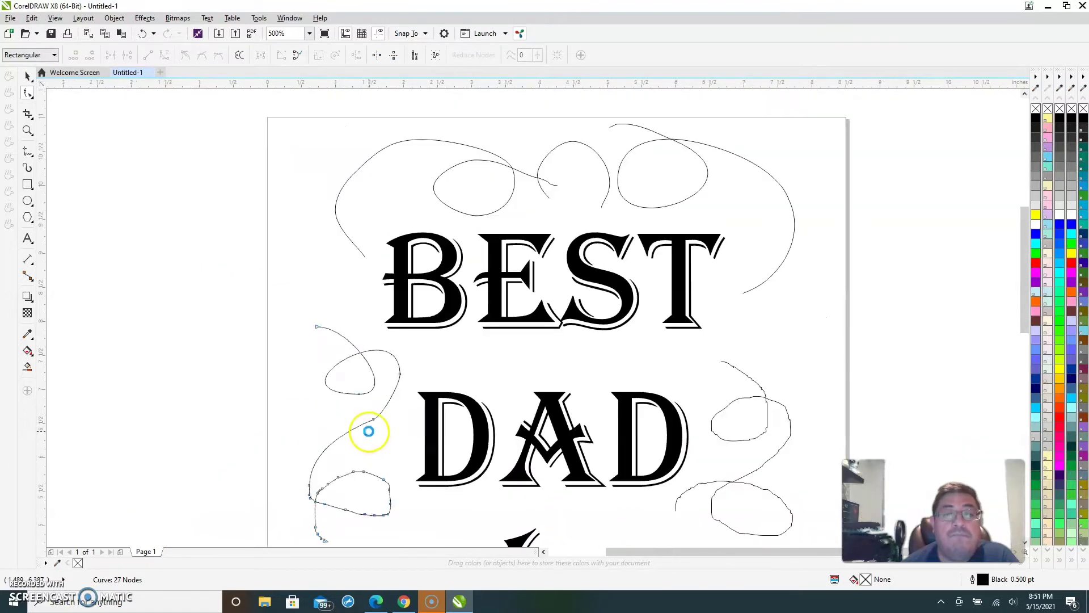
pyautogui.scroll(4, 334, 504)
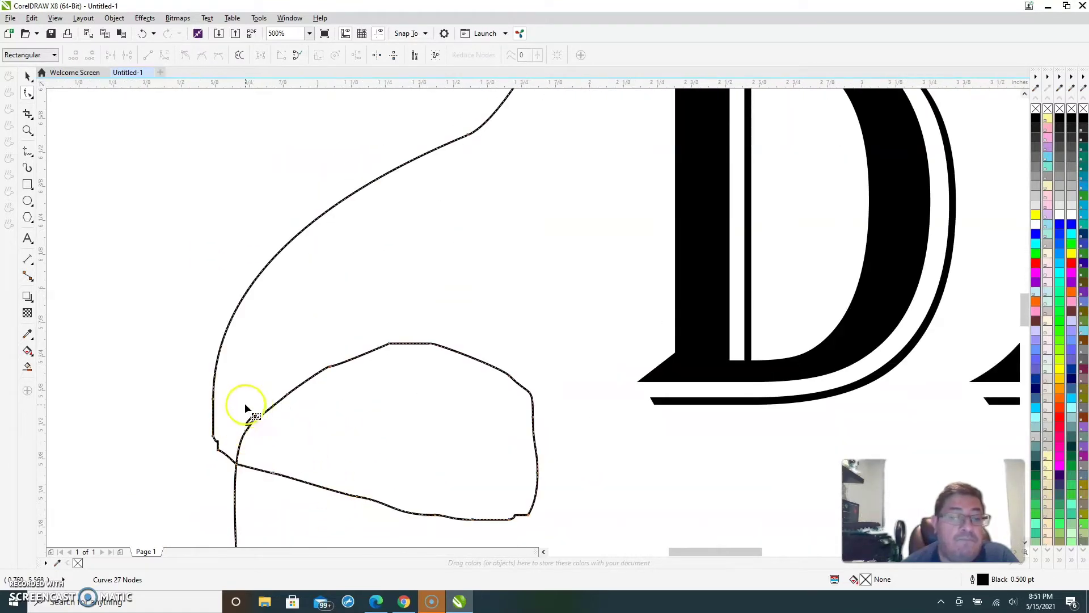
pyautogui.moveTo(271, 447); pyautogui.dragTo(274, 446)
pyautogui.press('Delete')
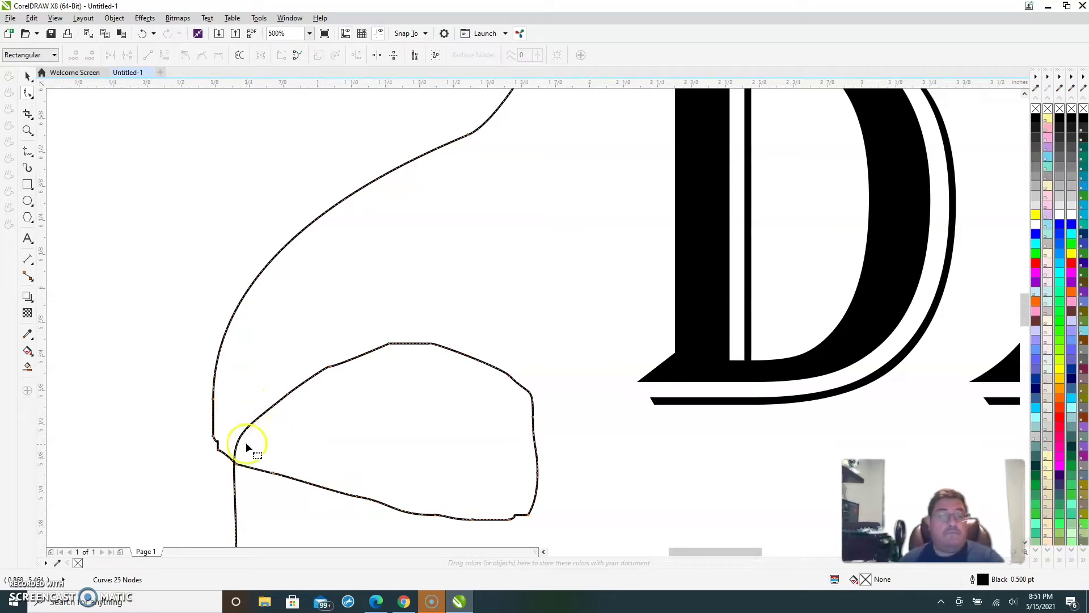
pyautogui.doubleClick(214, 438)
pyautogui.click(220, 453)
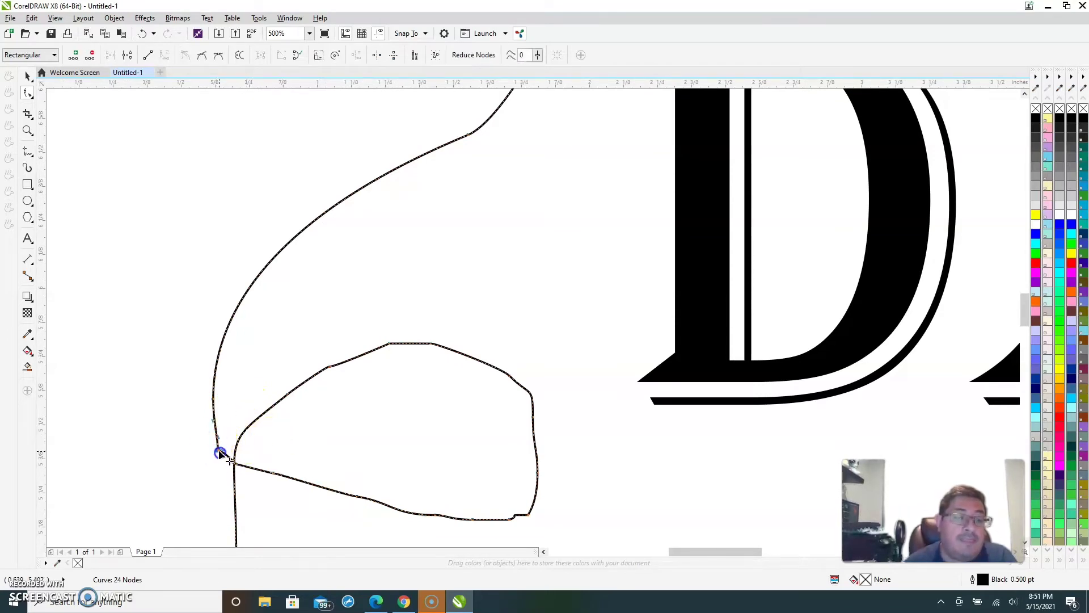
pyautogui.press('Delete')
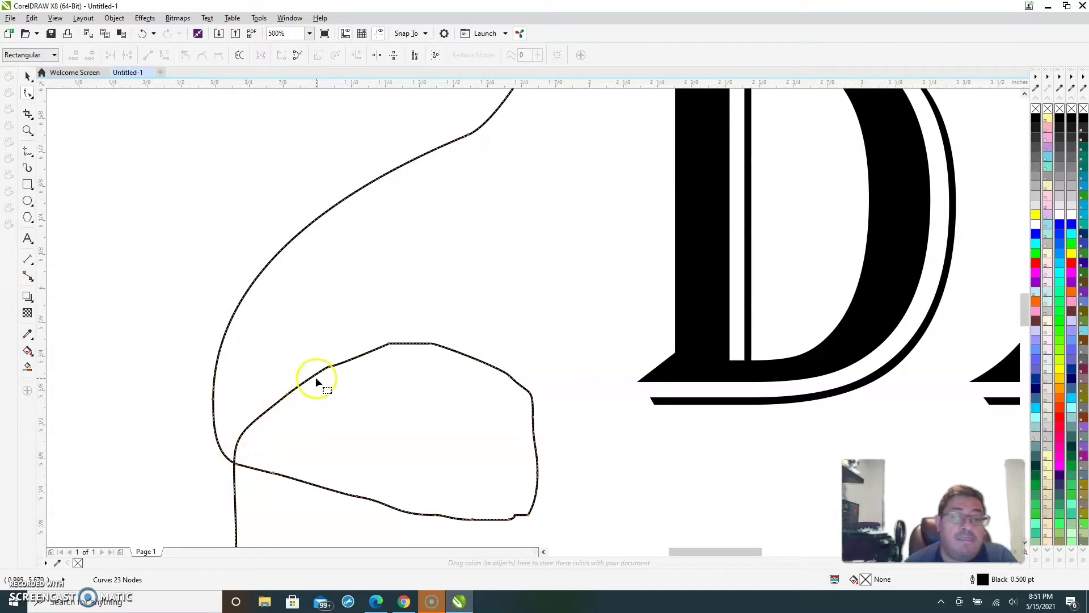
# Delete the corner nodes along the top of the lower loop.
pyautogui.doubleClick(330, 367)
pyautogui.doubleClick(389, 342)
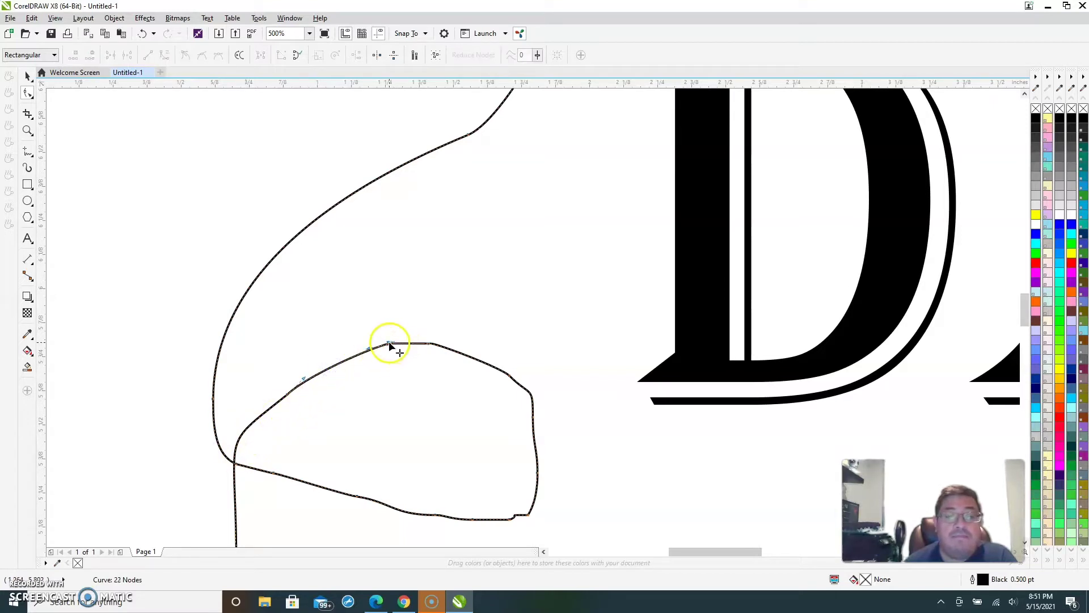
pyautogui.click(430, 343)
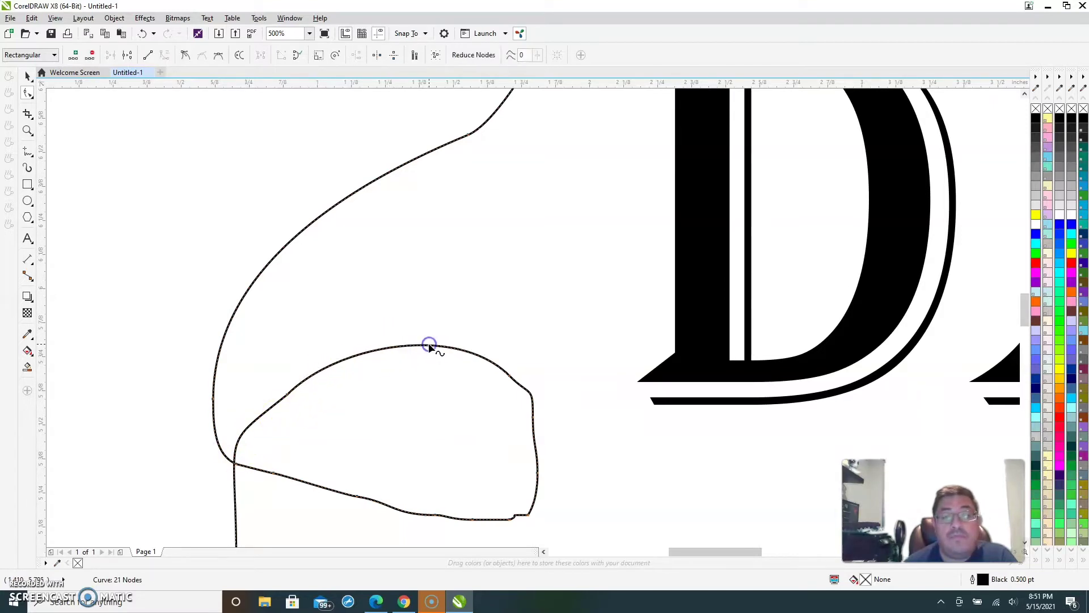
# Delete the rough nodes at the lower loop's bottom-right corner and along its right side.
pyautogui.click(526, 513)
pyautogui.press('Delete')
pyautogui.click(537, 471)
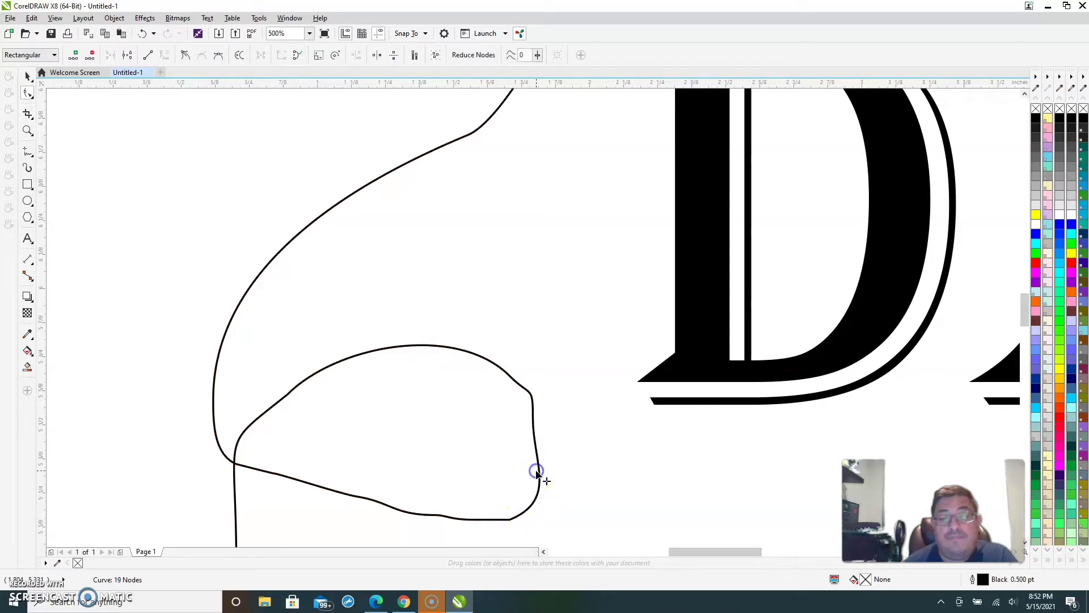
pyautogui.press('Delete')
pyautogui.doubleClick(533, 418)
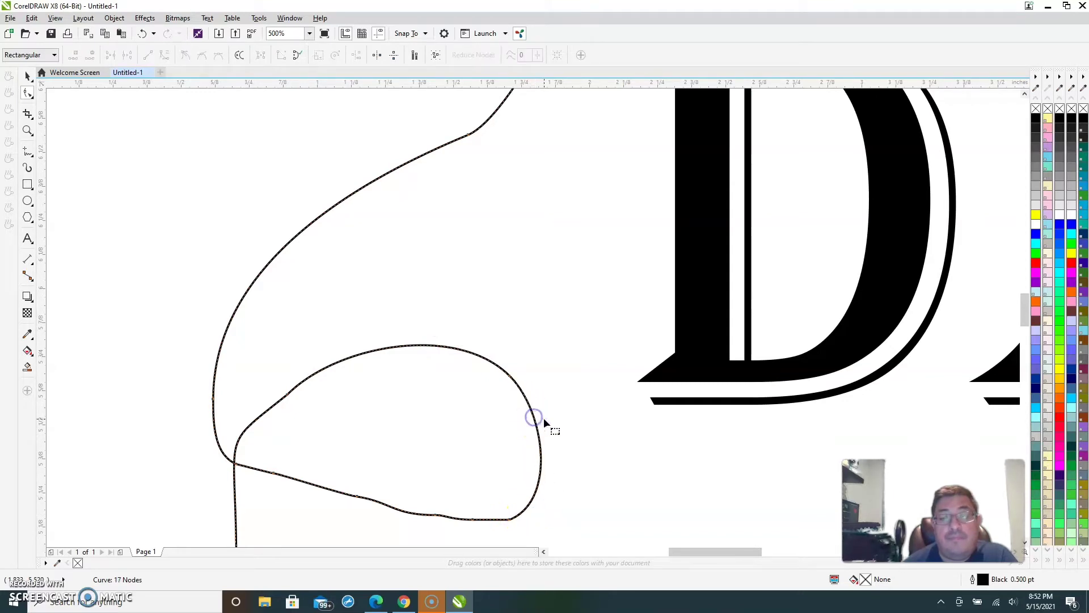
# Delete the uneven nodes along the lower loop's bottom edge, through to the crossing.
pyautogui.doubleClick(472, 517)
pyautogui.doubleClick(434, 513)
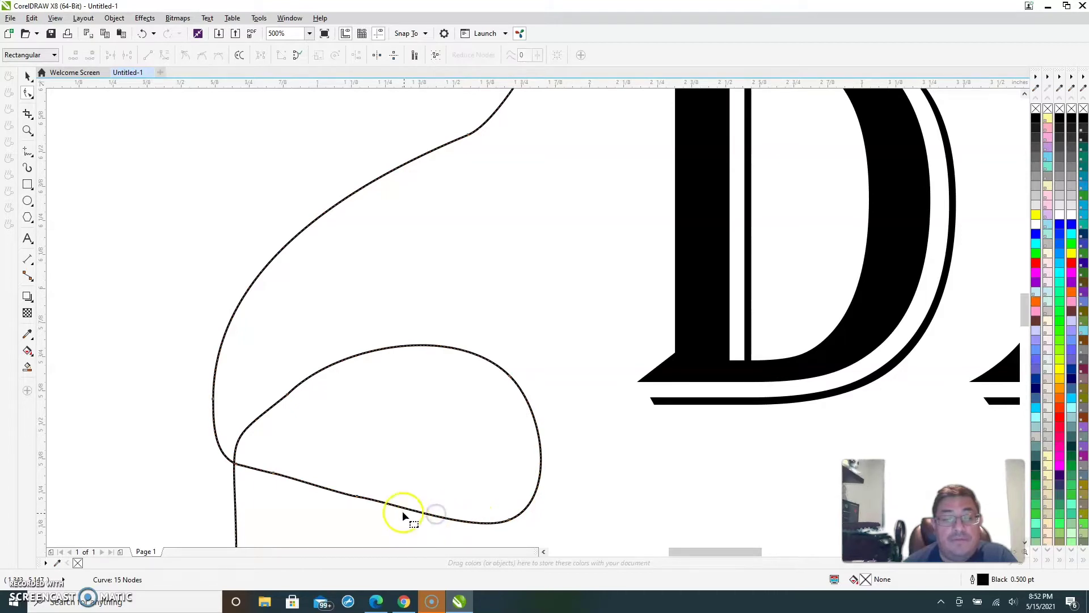
pyautogui.doubleClick(356, 495)
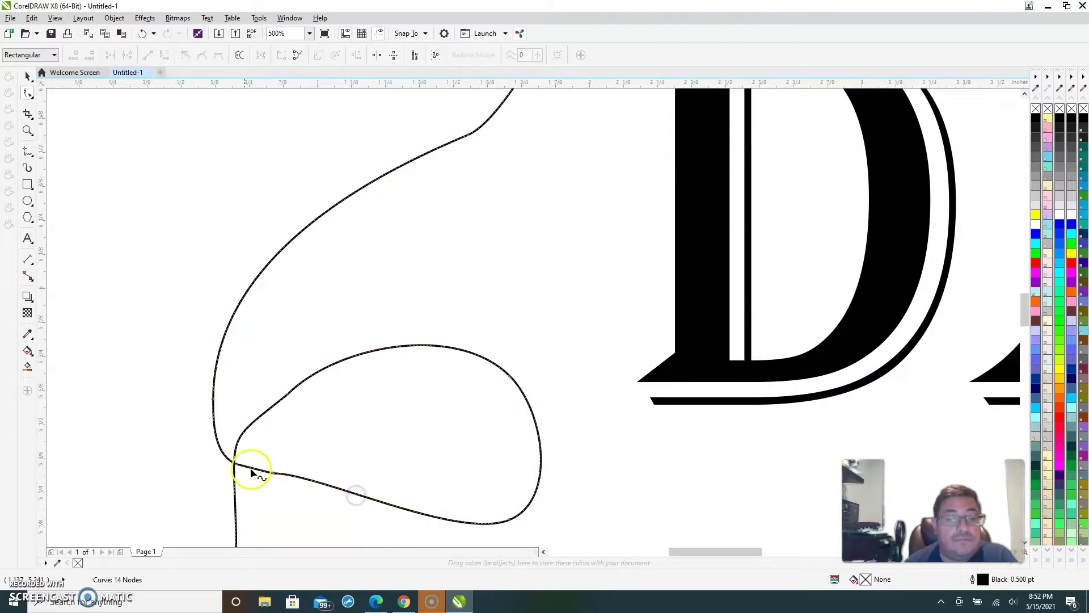
pyautogui.doubleClick(235, 462)
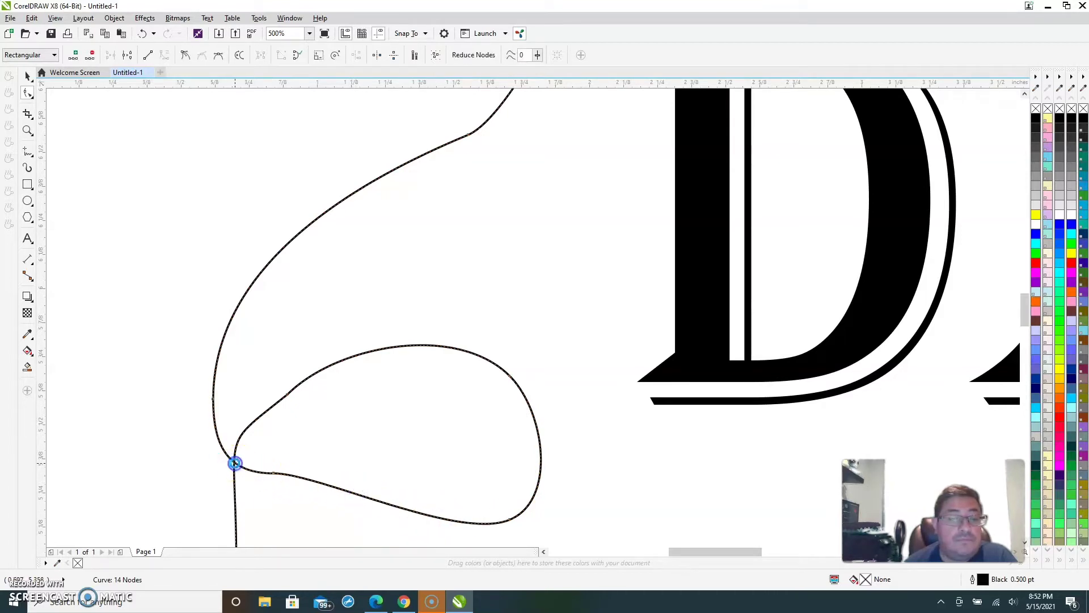
pyautogui.doubleClick(273, 474)
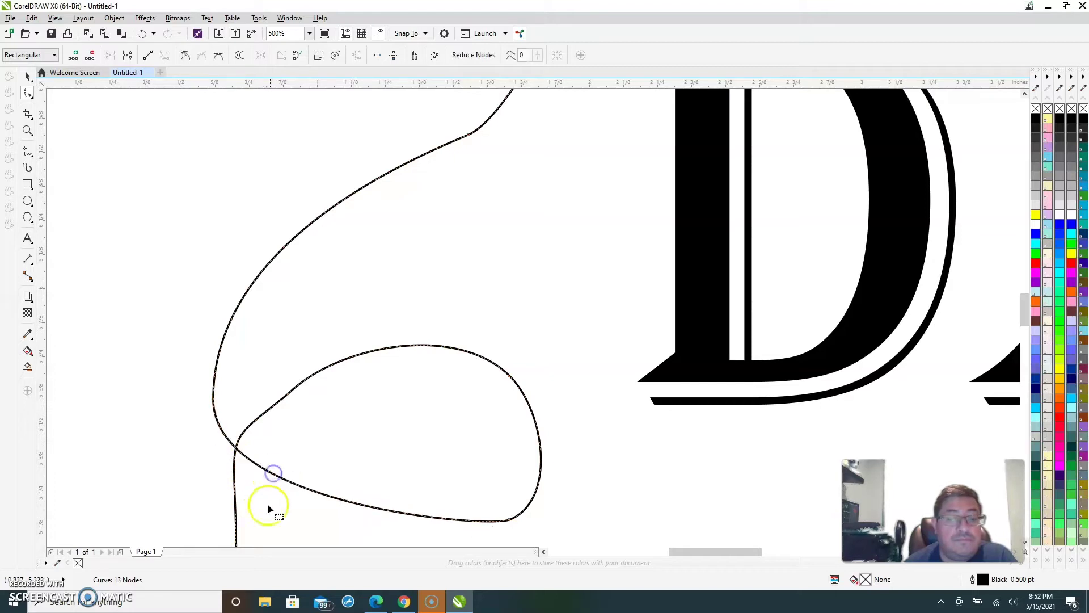
# Adjust the control handle of the lower loop's bottom-right node to round out its bottom edge.
pyautogui.click(509, 519)
pyautogui.moveTo(491, 530)
pyautogui.mouseDown()
pyautogui.moveTo(499, 536)
pyautogui.moveTo(481, 510)
pyautogui.moveTo(478, 531)
pyautogui.mouseUp()
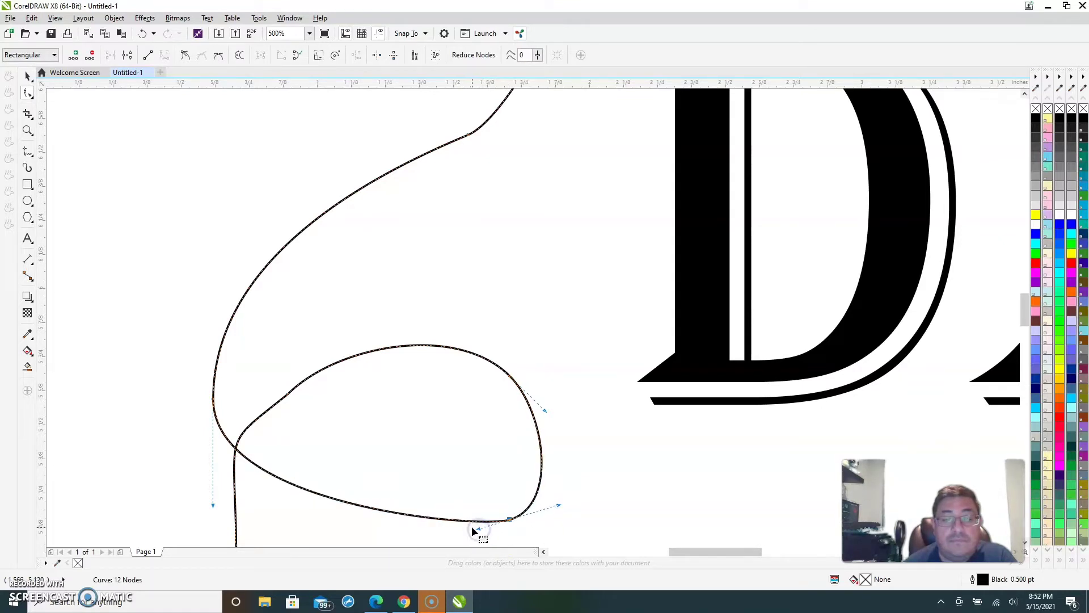
pyautogui.click(365, 506)
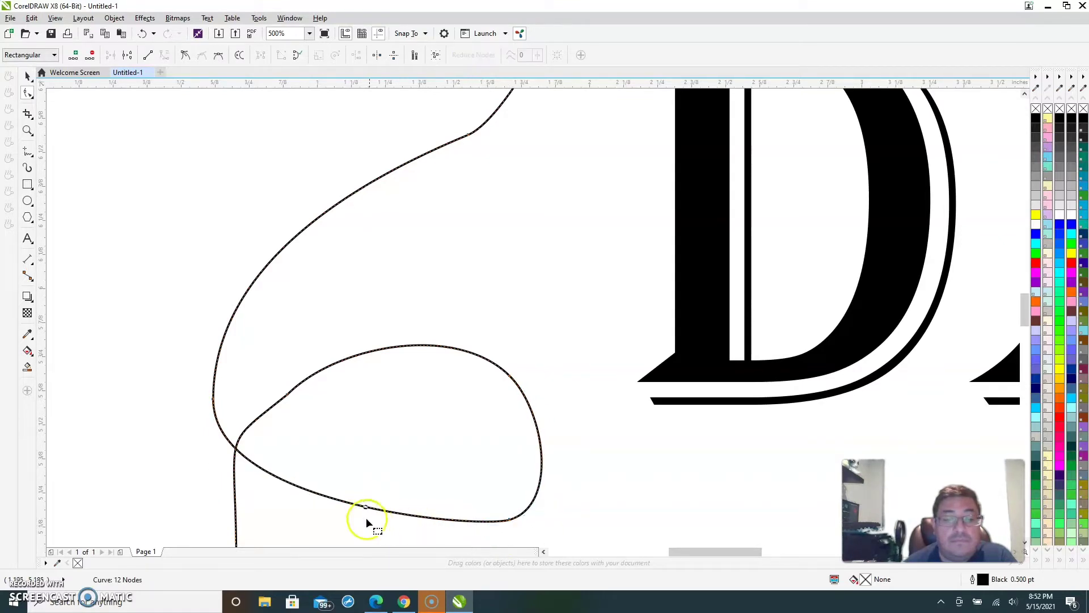
# Delete the node on the lower loop's upper-left edge, just above the crossing.
pyautogui.scroll(-2, 366, 518)
pyautogui.scroll(2, 329, 520)
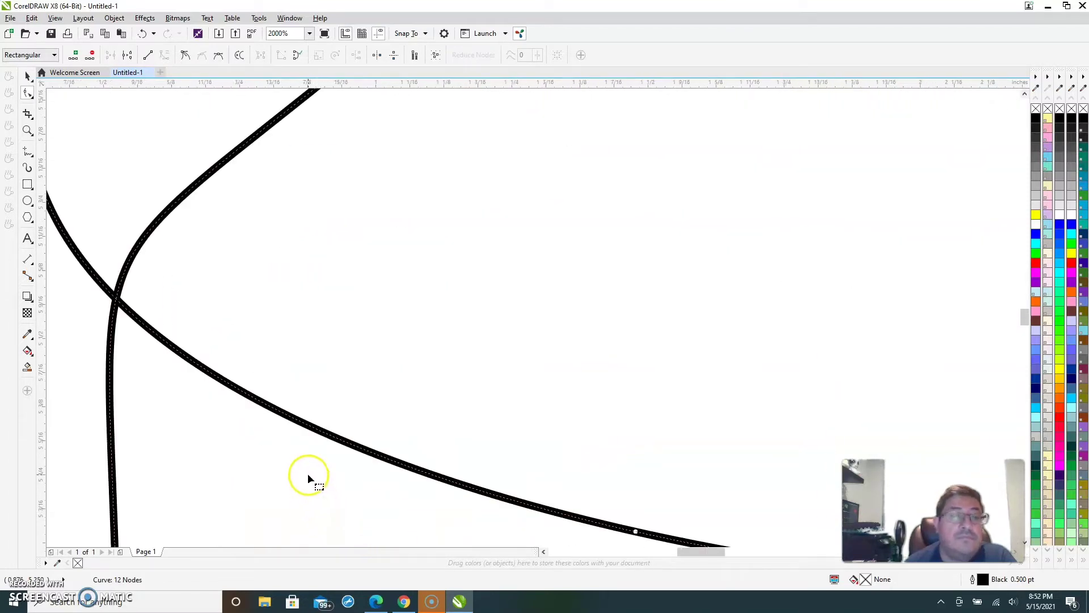
pyautogui.click(317, 278)
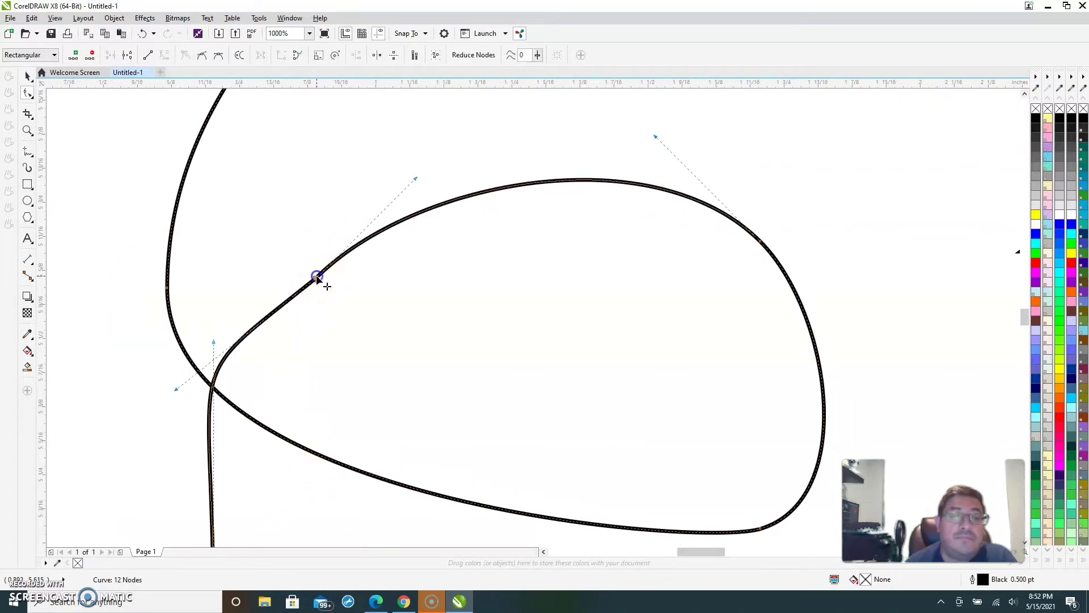
pyautogui.press('Delete')
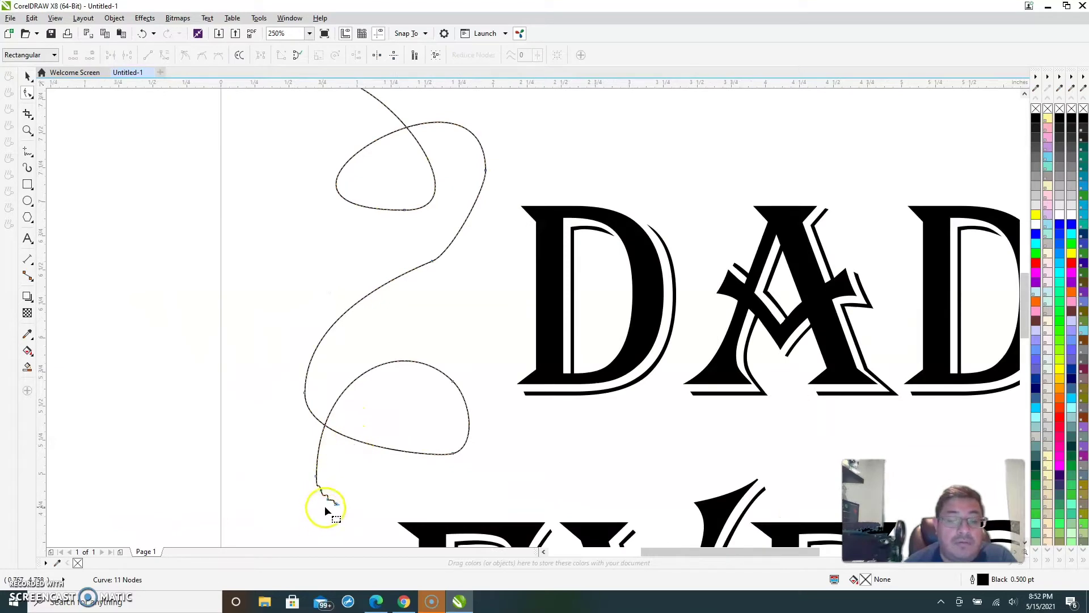
# Try to delete all the wavy tail nodes below the lower loop at once, and undo the deletion.
pyautogui.scroll(3, 318, 510)
pyautogui.moveTo(327, 332); pyautogui.dragTo(459, 511)
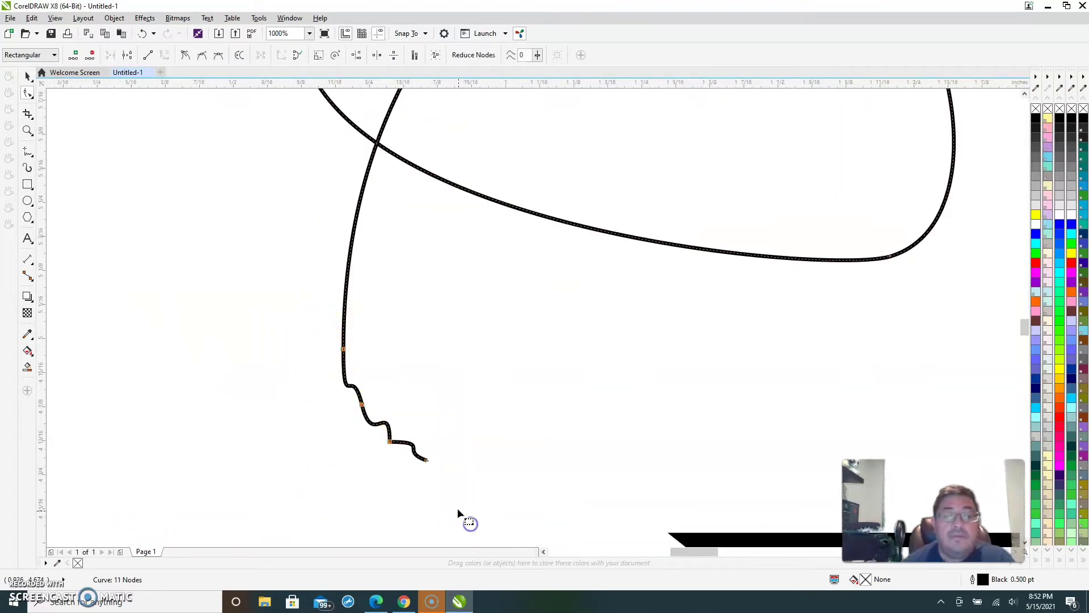
pyautogui.press('Delete')
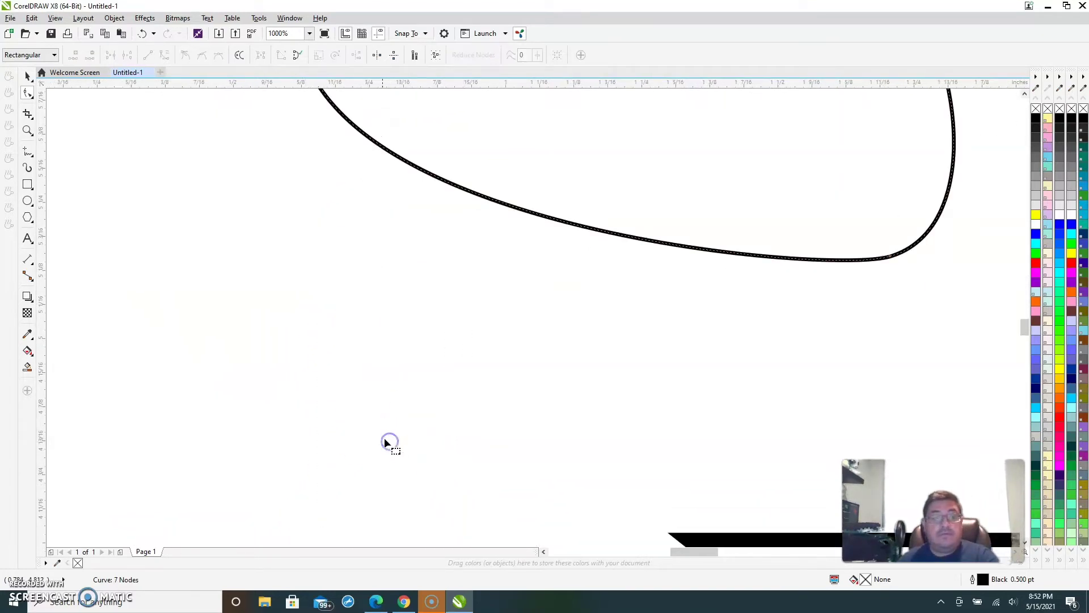
pyautogui.scroll(-3, 313, 206)
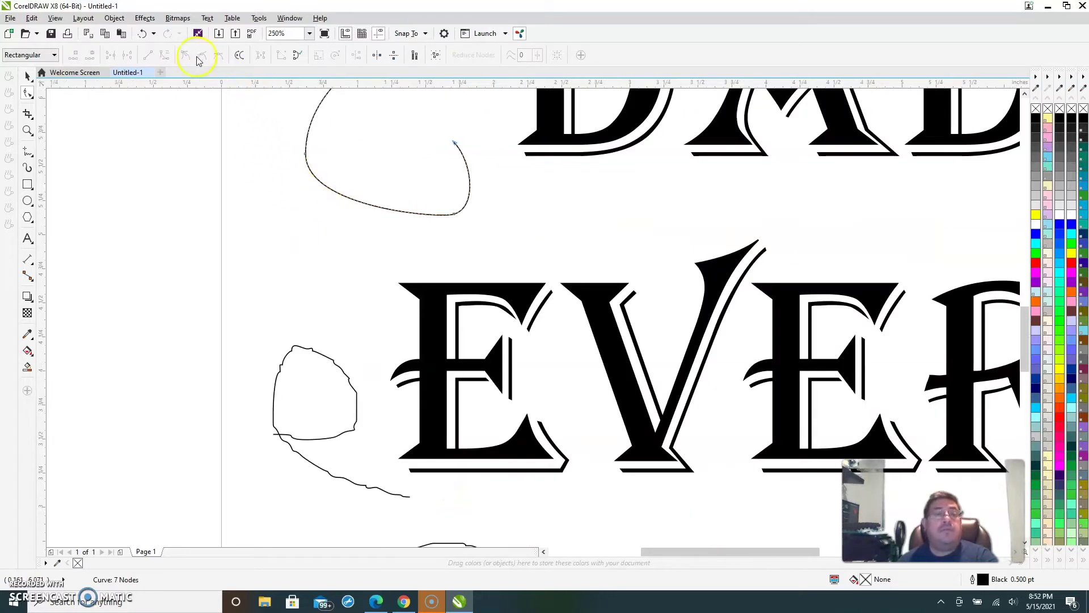
pyautogui.click(143, 34)
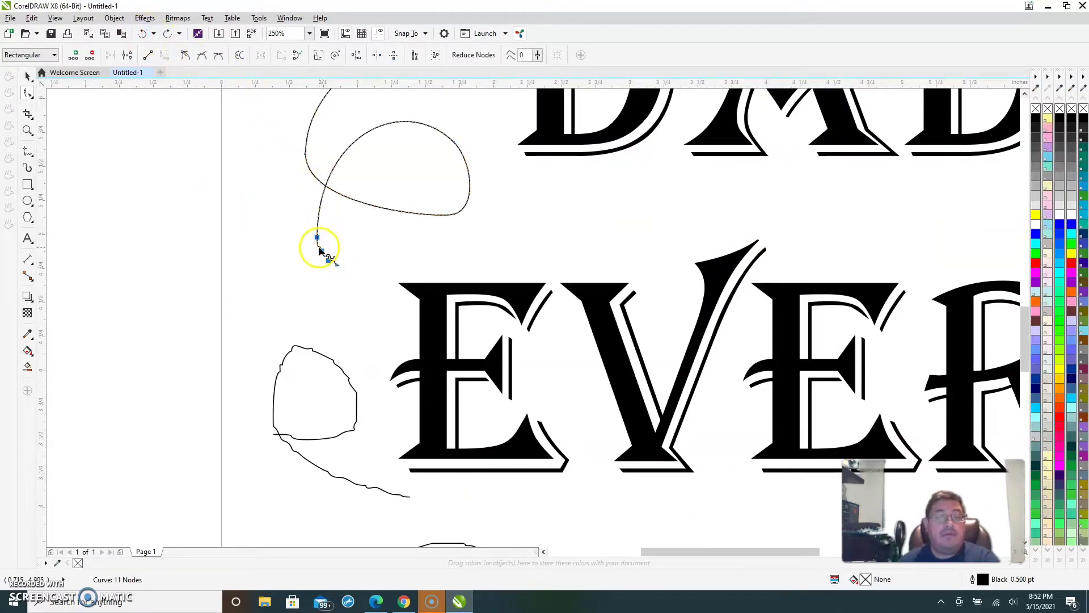
# Delete the two interior nodes forming the waves in the tail below the lower loop, keeping its end node.
pyautogui.scroll(3, 325, 252)
pyautogui.click(395, 348)
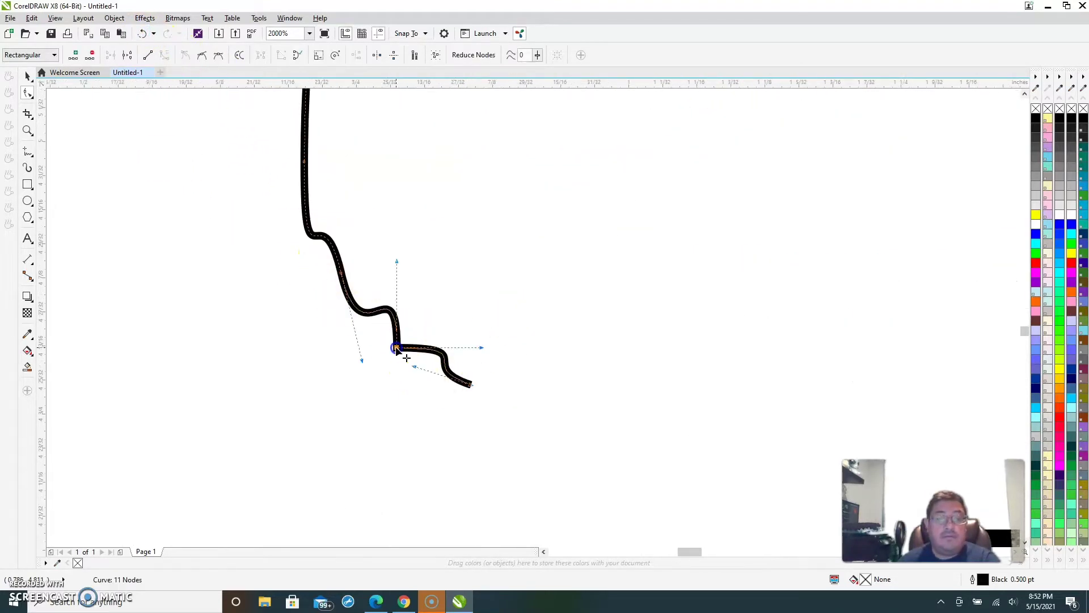
pyautogui.press('Delete')
pyautogui.click(340, 273)
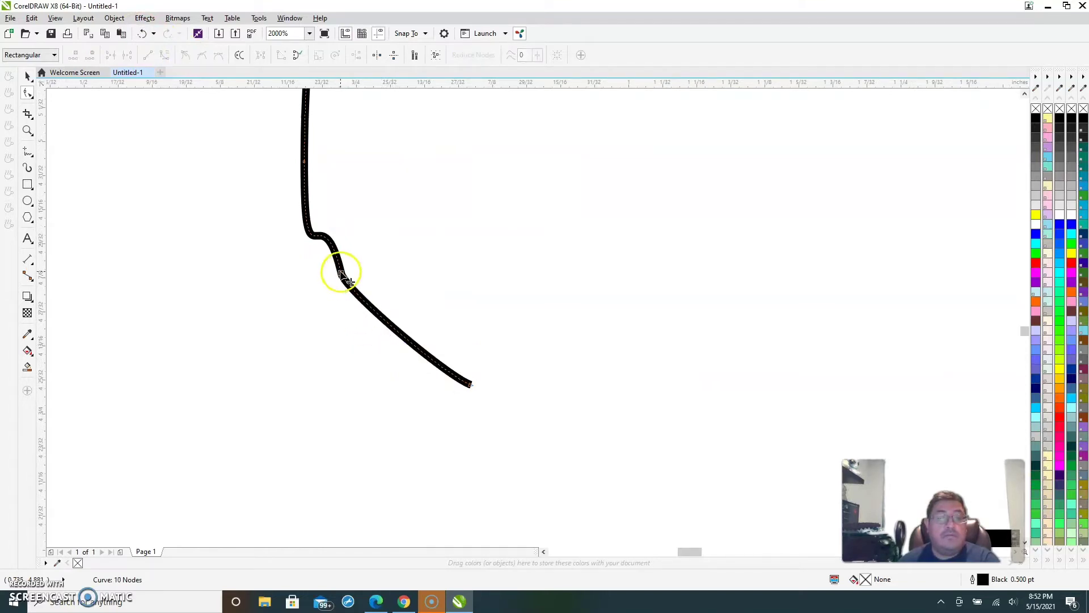
pyautogui.press('Delete')
pyautogui.scroll(-5, 474, 277)
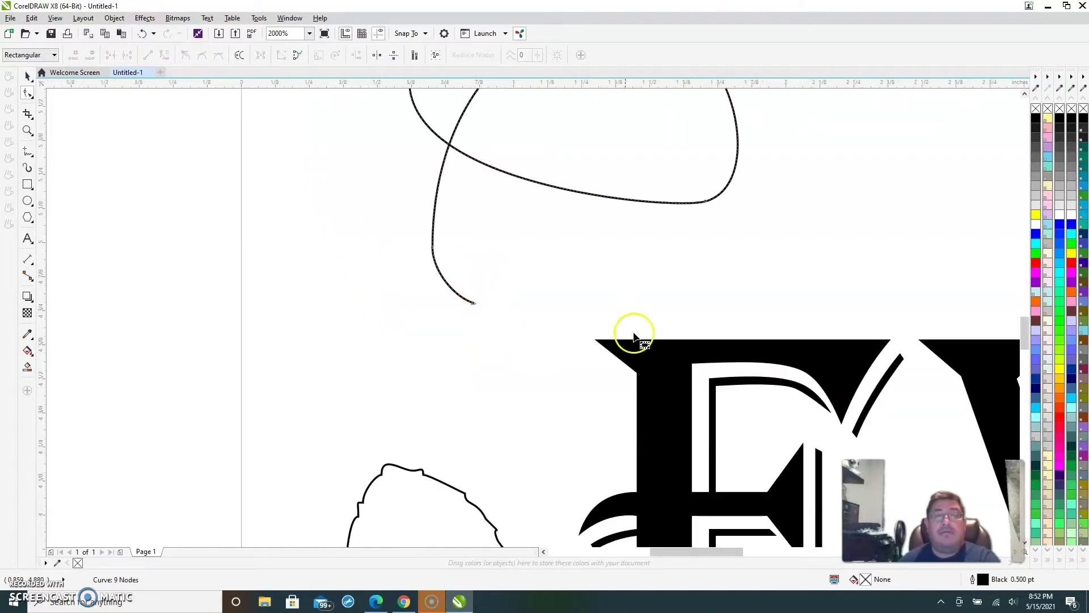
# Delete the remaining node at the tail's leftmost bend, above its end point.
pyautogui.scroll(3, 605, 252)
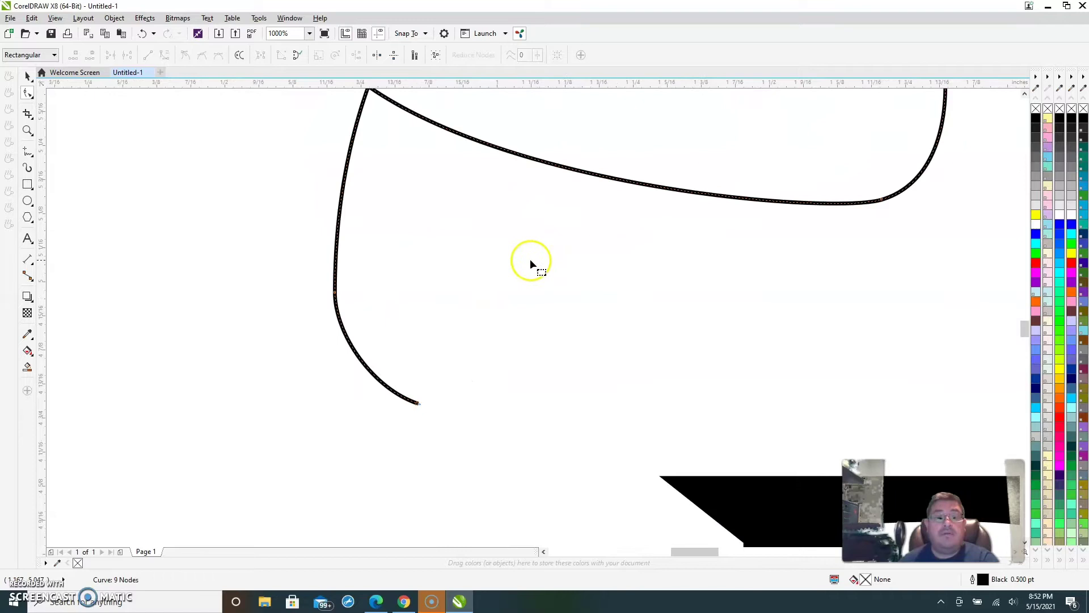
pyautogui.click(335, 291)
pyautogui.press('Delete')
pyautogui.scroll(-3, 489, 289)
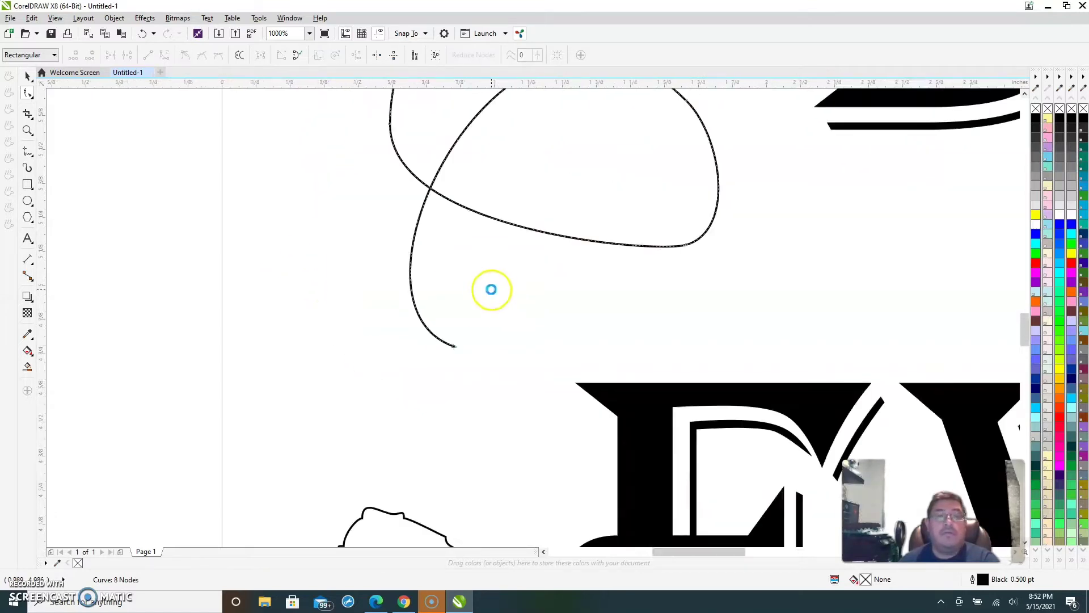
# Delete the rough nodes along the top and upper-left edge of the freehand loop beside the E of EVER.
pyautogui.scroll(3, 483, 509)
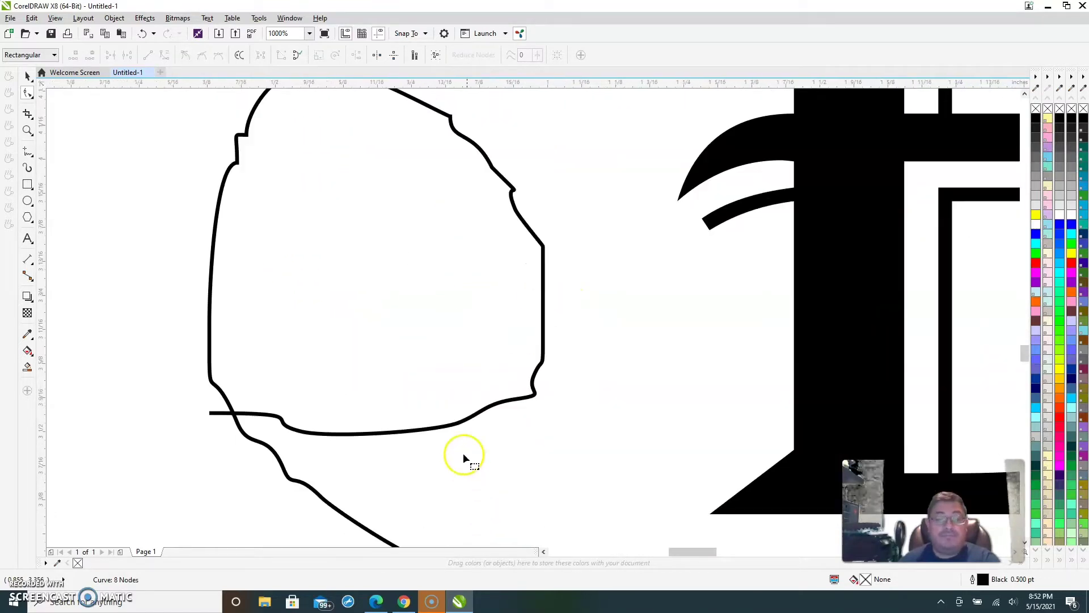
pyautogui.scroll(-2, 507, 251)
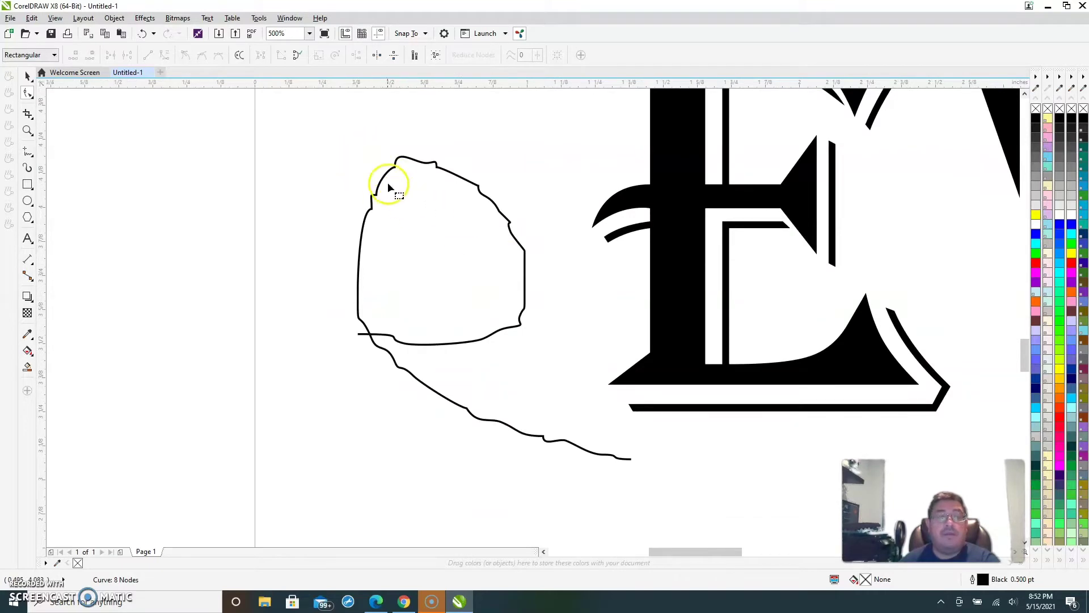
pyautogui.click(384, 177)
pyautogui.press('Delete')
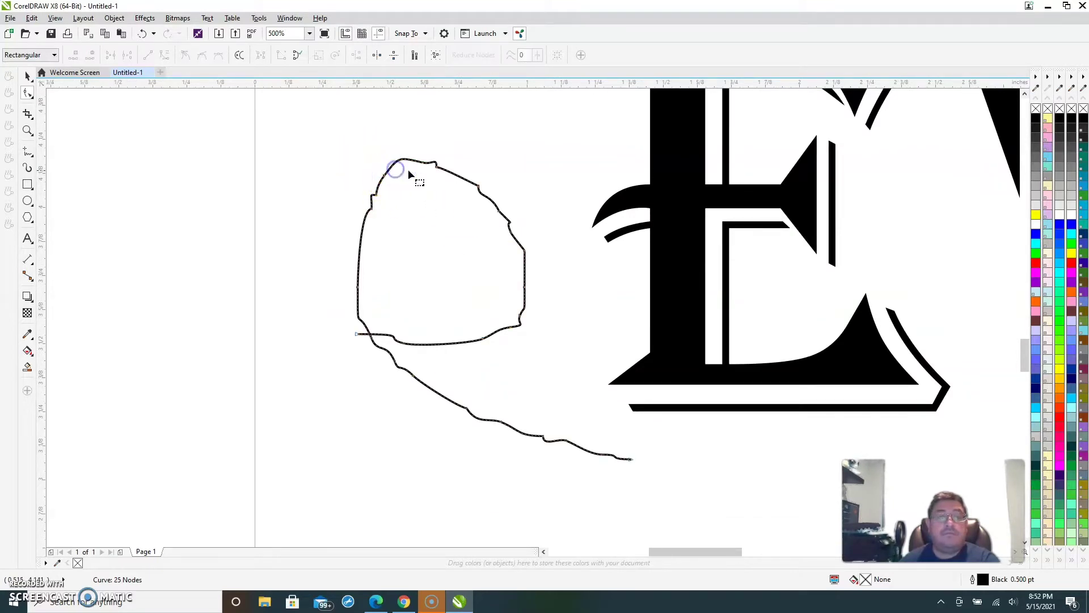
pyautogui.click(440, 166)
pyautogui.click(377, 194)
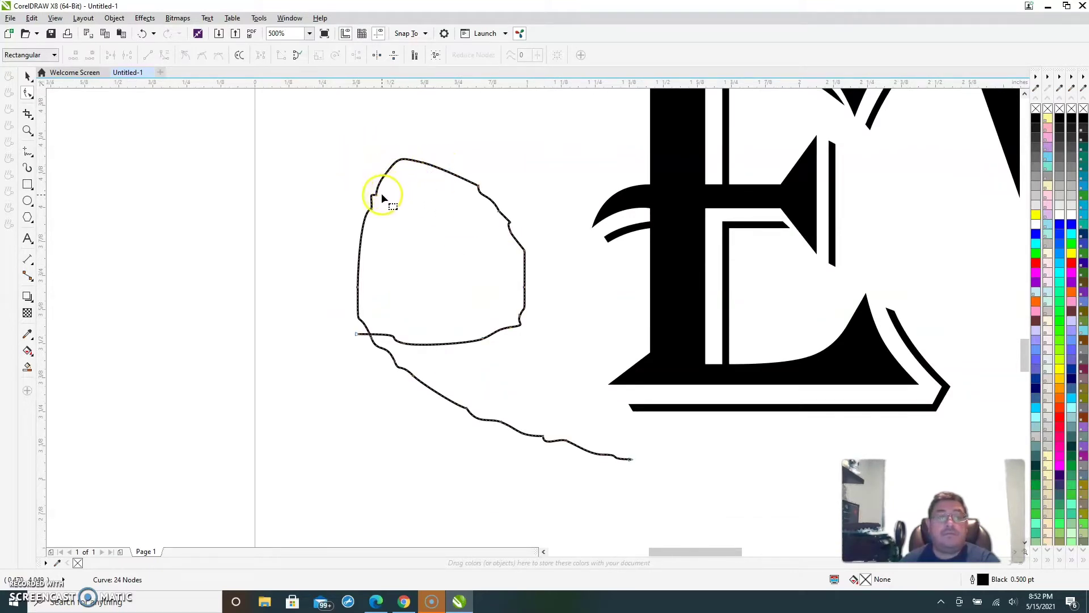
pyautogui.press('Delete')
pyautogui.click(375, 208)
pyautogui.press('Delete')
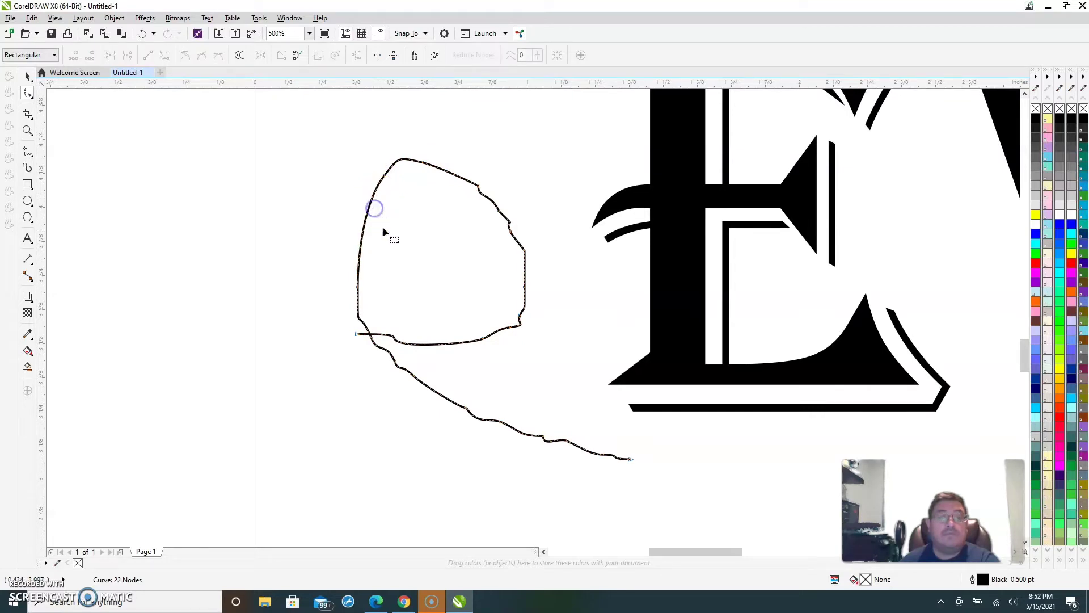
# Delete the jagged nodes on the loop's upper-right edge and at its lower-right corner.
pyautogui.click(479, 187)
pyautogui.press('Delete')
pyautogui.click(499, 223)
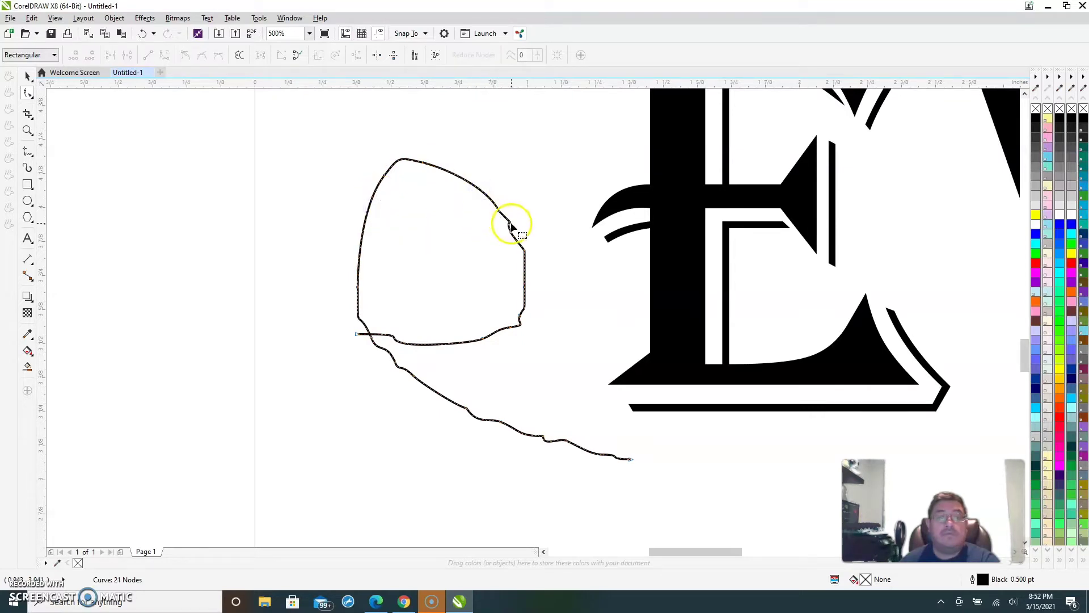
pyautogui.click(508, 222)
pyautogui.press('Delete')
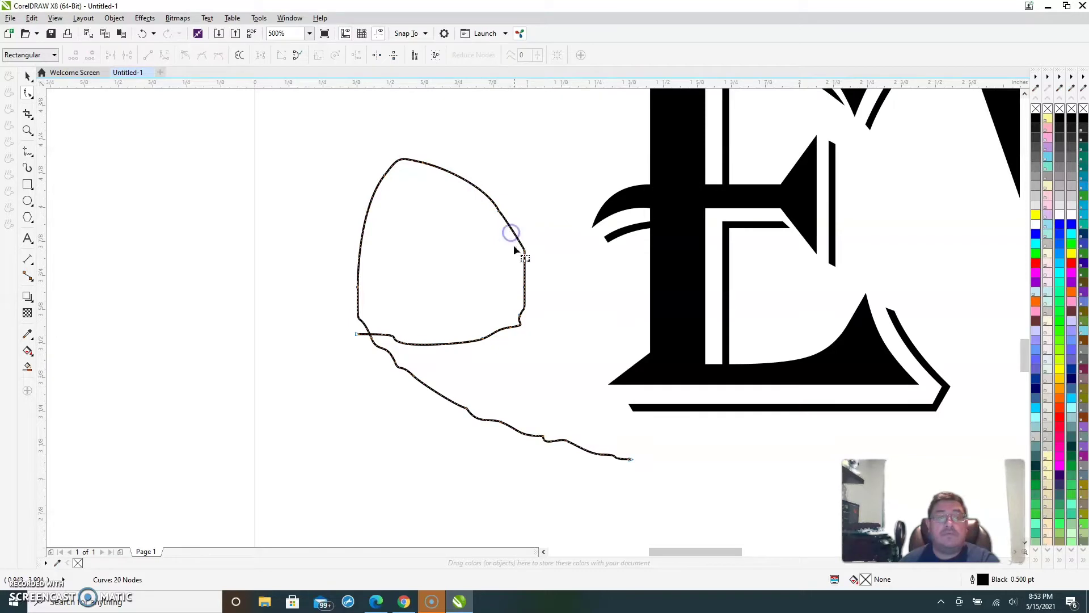
pyautogui.click(522, 297)
pyautogui.press('Delete')
pyautogui.click(521, 317)
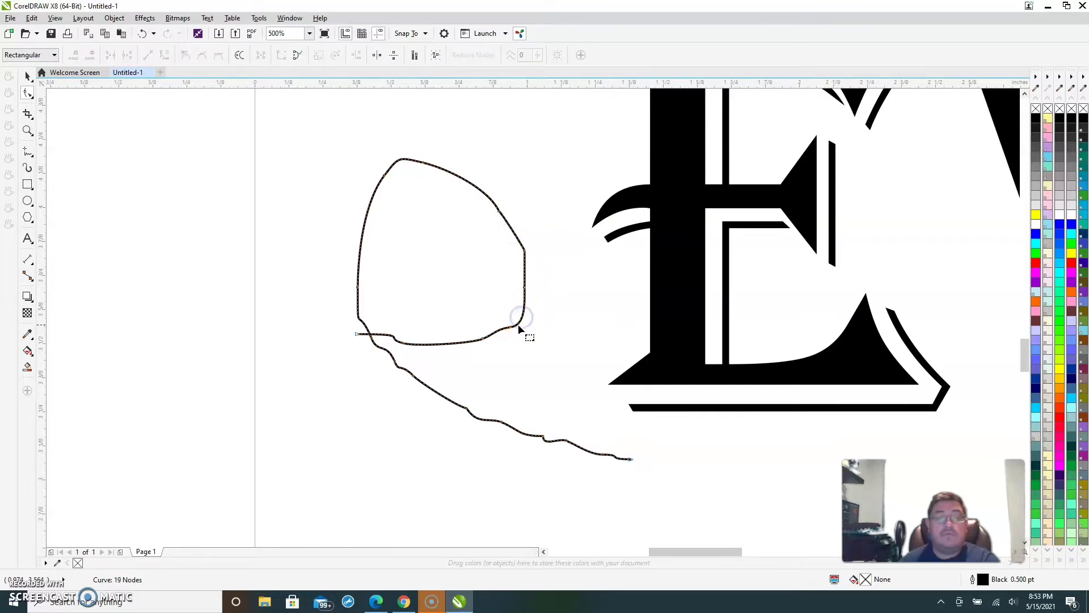
pyautogui.press('Delete')
# Delete the node forming the bump on the loop's bottom edge and the rough node beside the crossing.
pyautogui.click(464, 340)
pyautogui.click(390, 333)
pyautogui.click(404, 350)
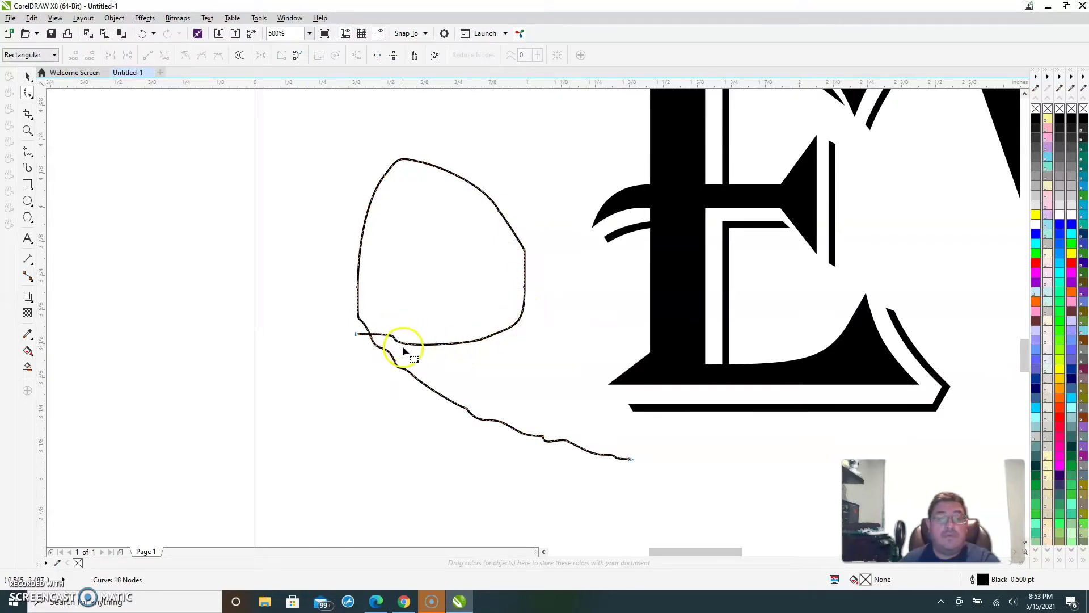
pyautogui.click(403, 346)
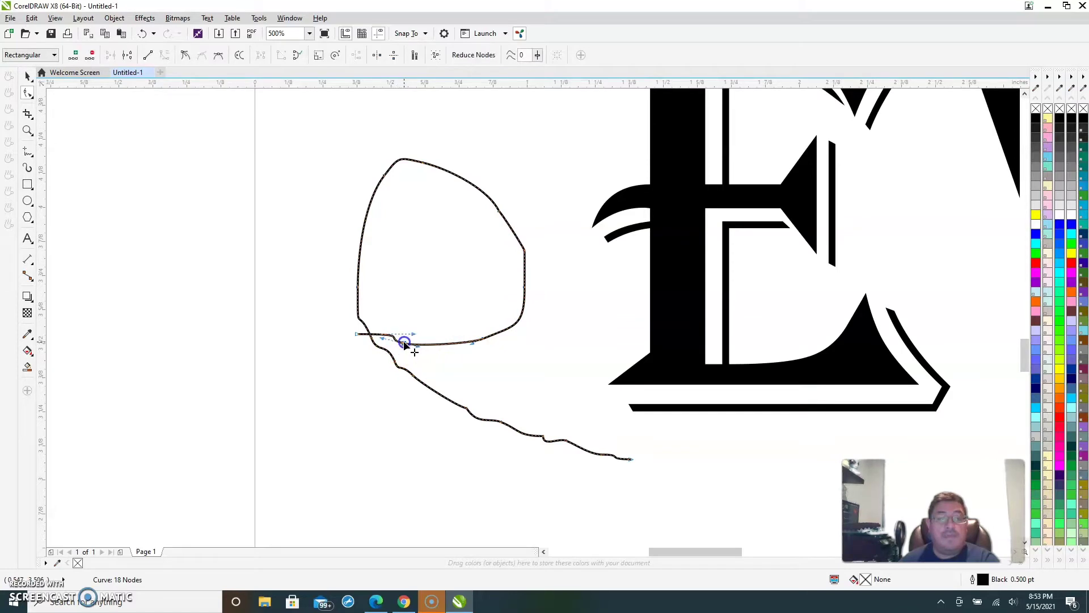
pyautogui.press('Delete')
pyautogui.click(367, 334)
pyautogui.press('Delete')
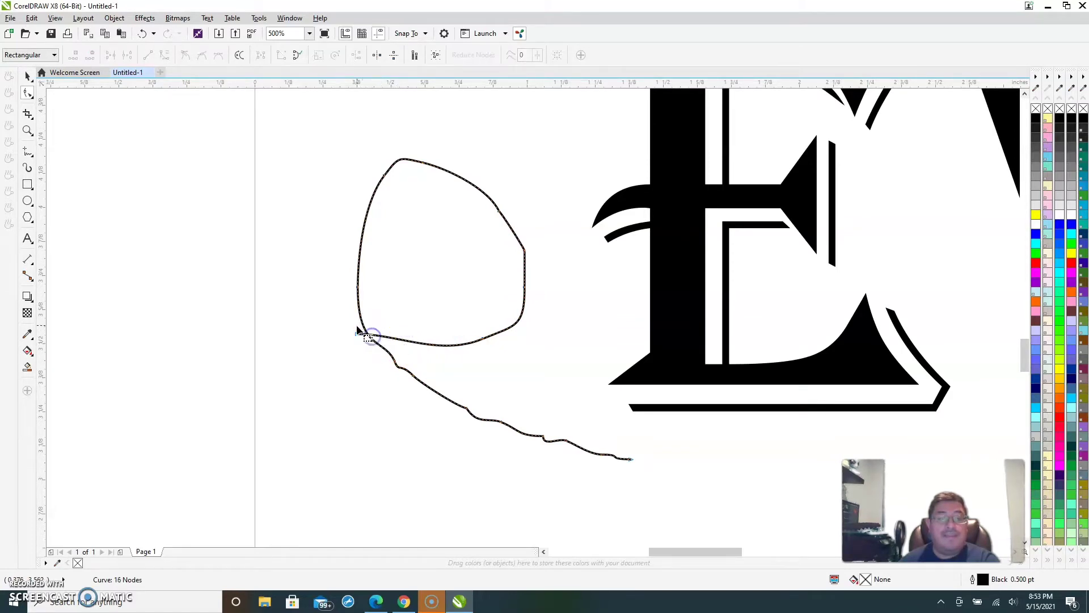
# Delete the remaining corner nodes on the loop's upper-right curve, top-left bend and right side to round it.
pyautogui.click(500, 212)
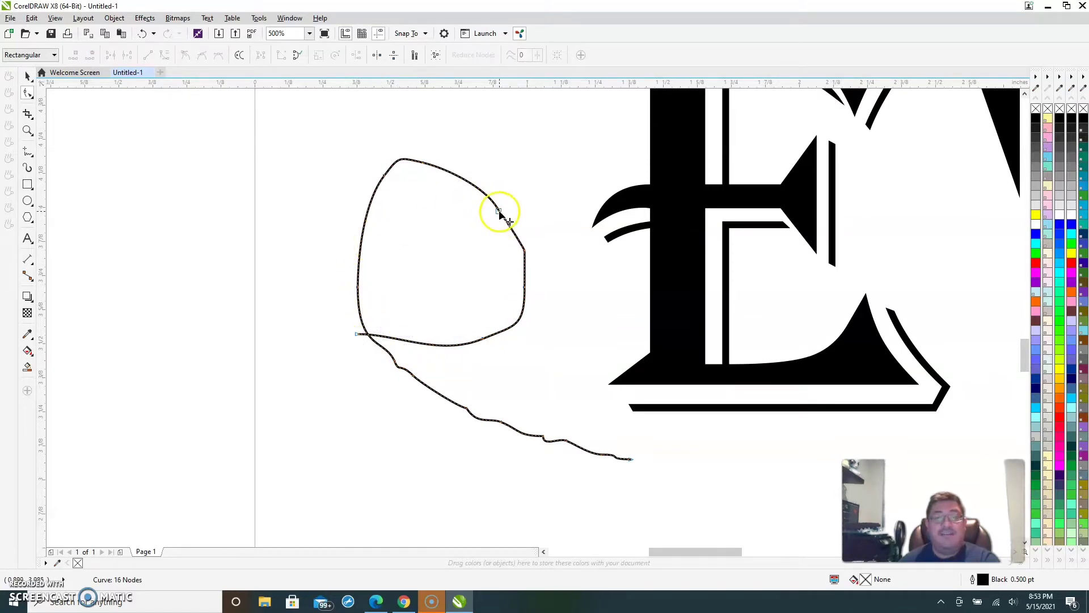
pyautogui.press('Delete')
pyautogui.click(385, 174)
pyautogui.press('Delete')
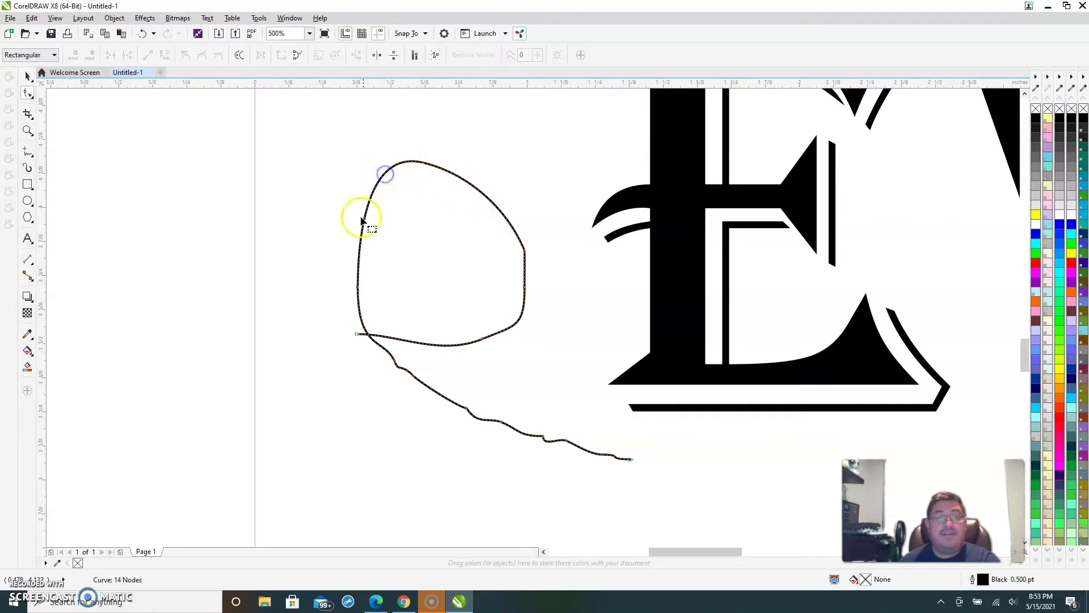
pyautogui.click(523, 248)
pyautogui.press('Delete')
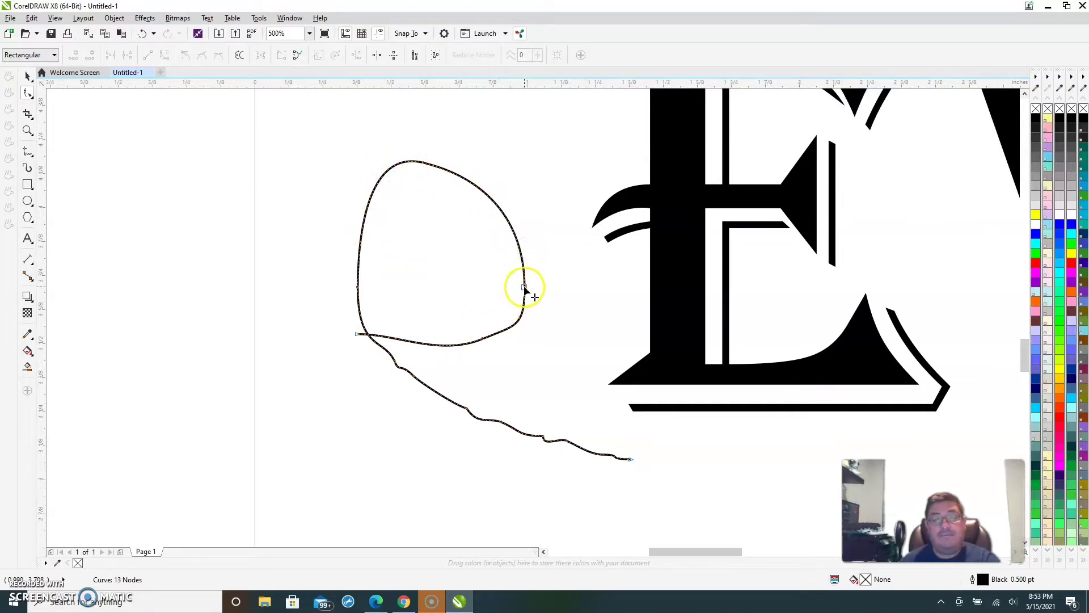
# Delete the three nodes forming the waves along the tail from below the crossing to past its middle.
pyautogui.click(398, 361)
pyautogui.press('Delete')
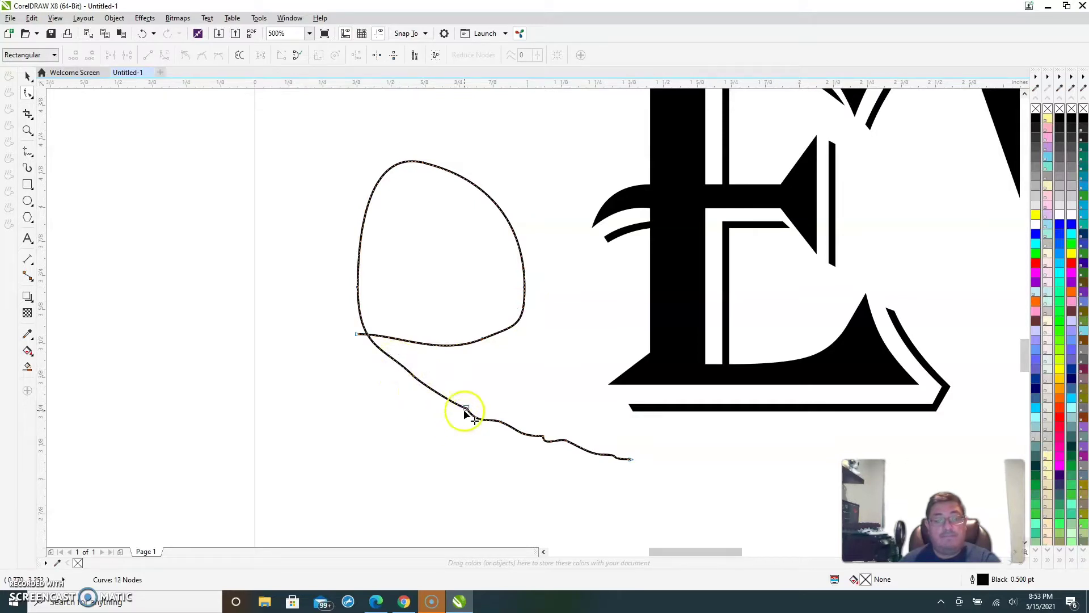
pyautogui.click(465, 409)
pyautogui.press('Delete')
pyautogui.click(541, 437)
pyautogui.press('Delete')
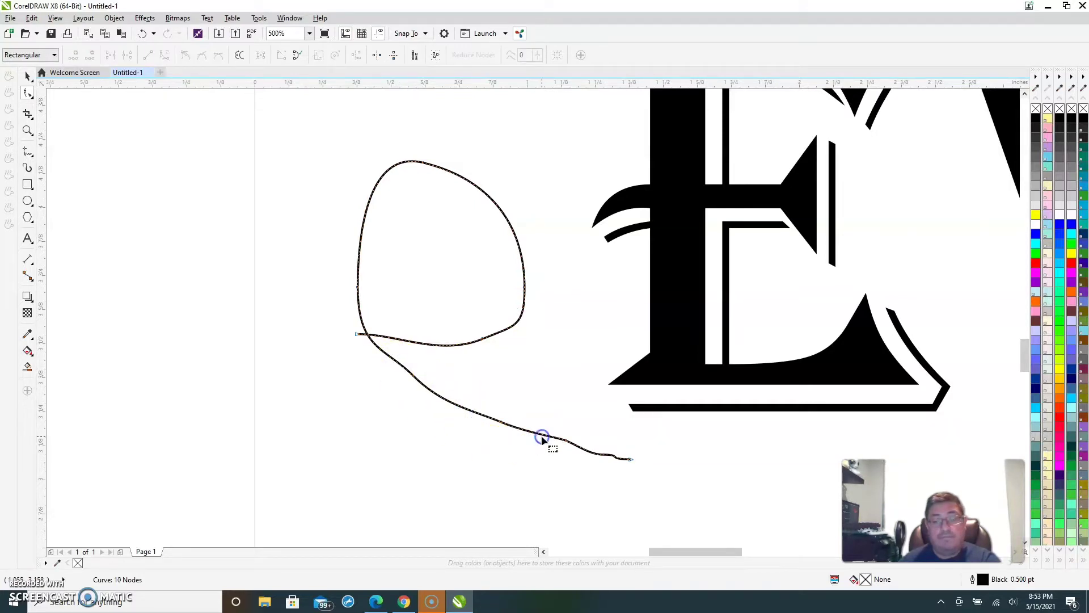
# Delete the two nodes that bend the tail shortly before its right end.
pyautogui.doubleClick(597, 452)
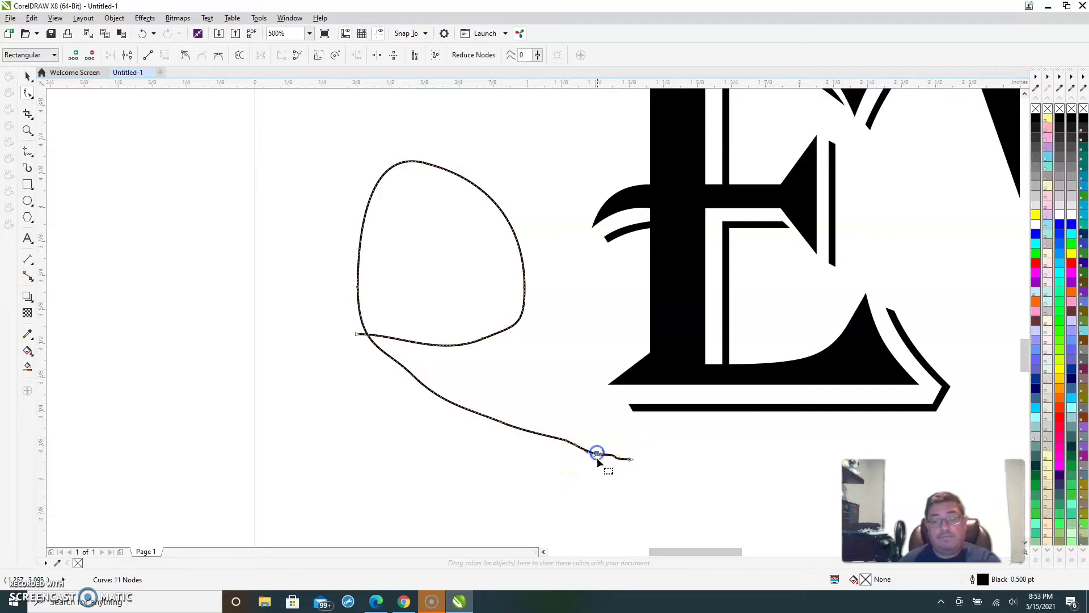
pyautogui.click(575, 444)
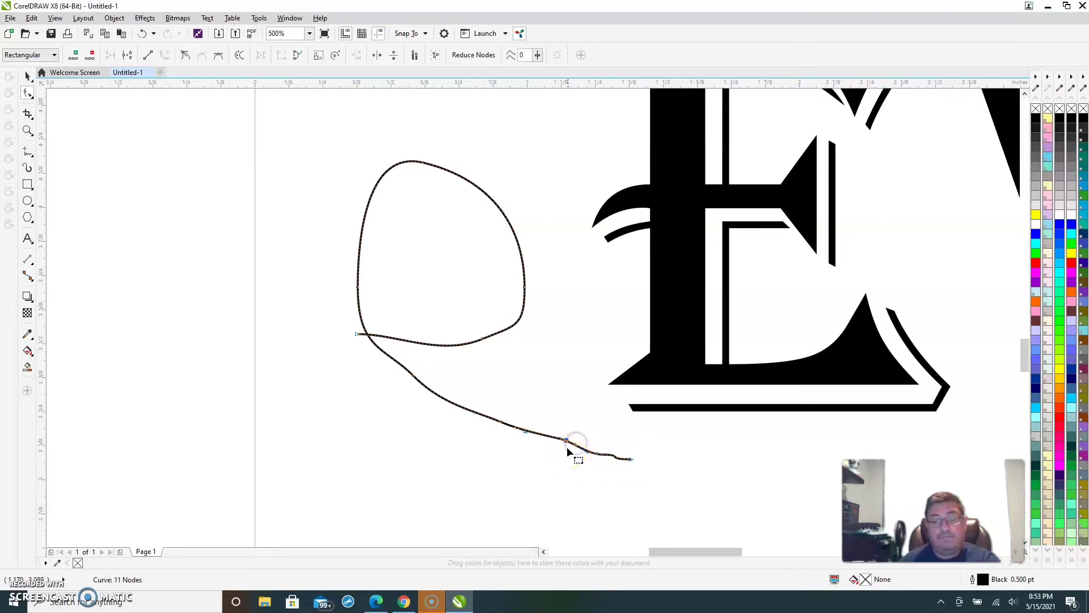
pyautogui.press('Delete')
pyautogui.click(597, 454)
pyautogui.press('Delete')
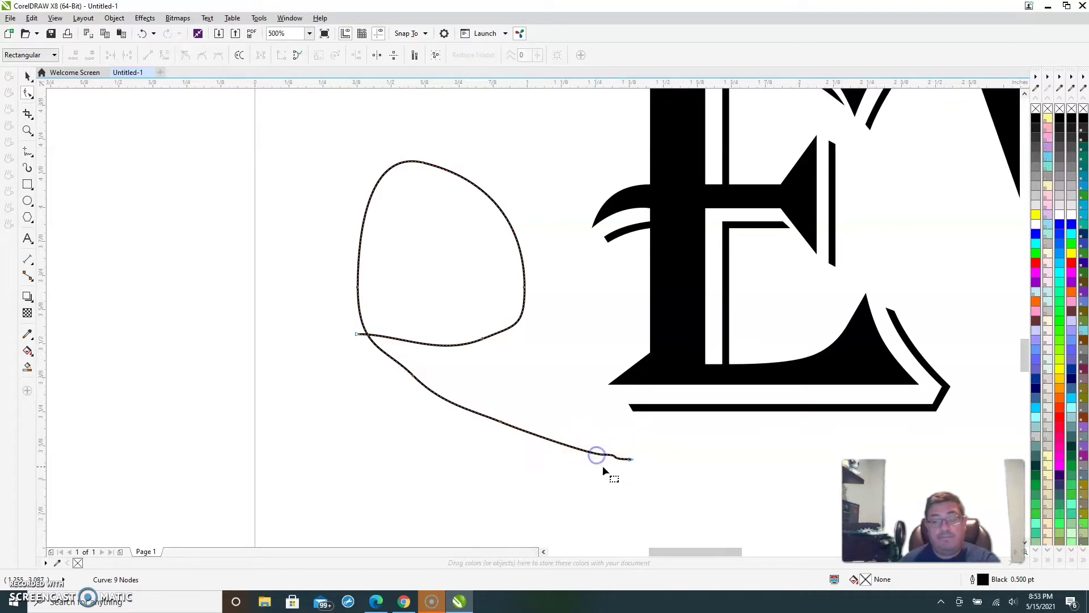
# Delete the last interior node at the small wave beside the tail's end point.
pyautogui.click(614, 458)
pyautogui.scroll(5, 632, 468)
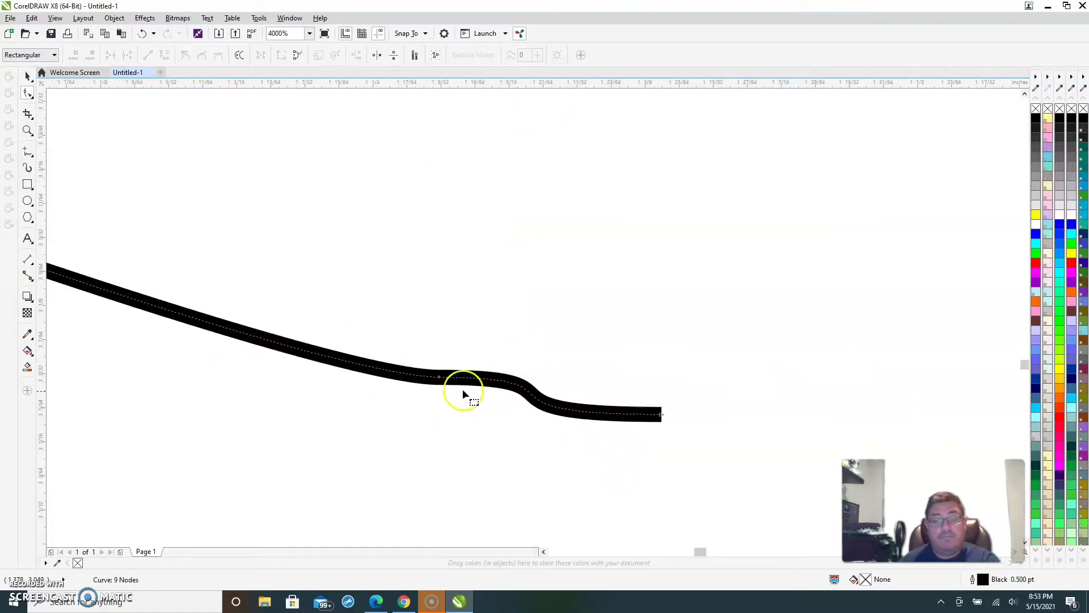
pyautogui.click(441, 379)
pyautogui.press('Delete')
pyautogui.scroll(-5, 571, 354)
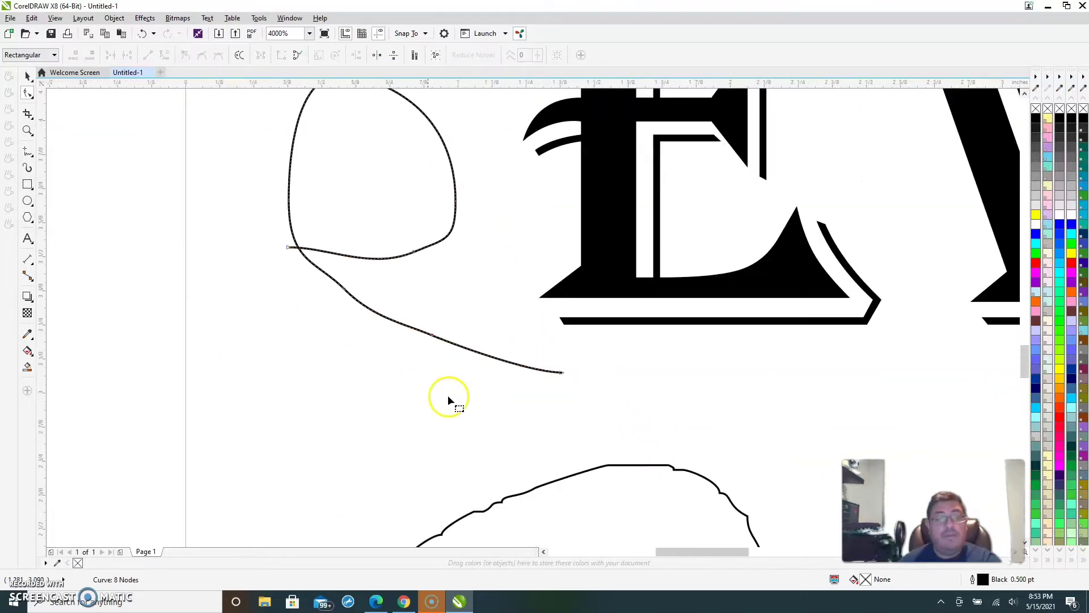
# Swing the direction handle of the tail's first node below the crossing upward to form a rounded dip.
pyautogui.scroll(6, 290, 281)
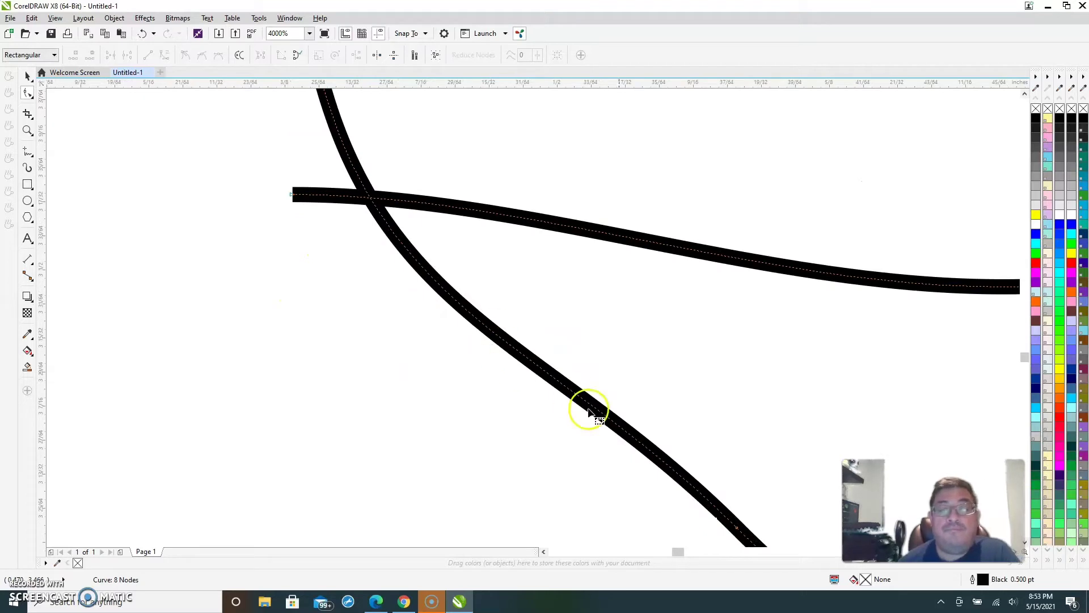
pyautogui.scroll(-3, 481, 241)
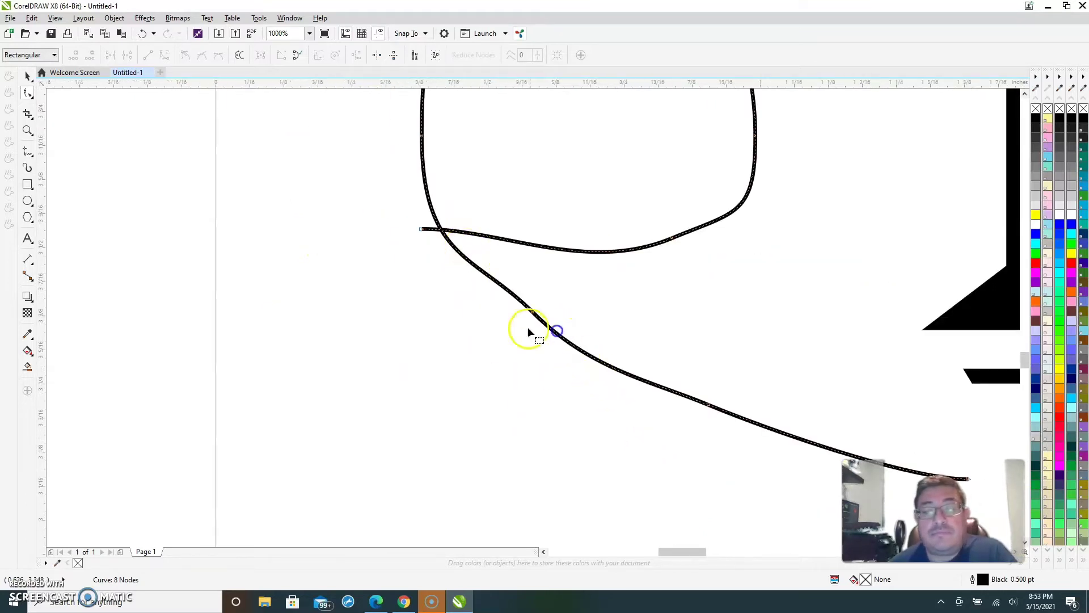
pyautogui.click(534, 313)
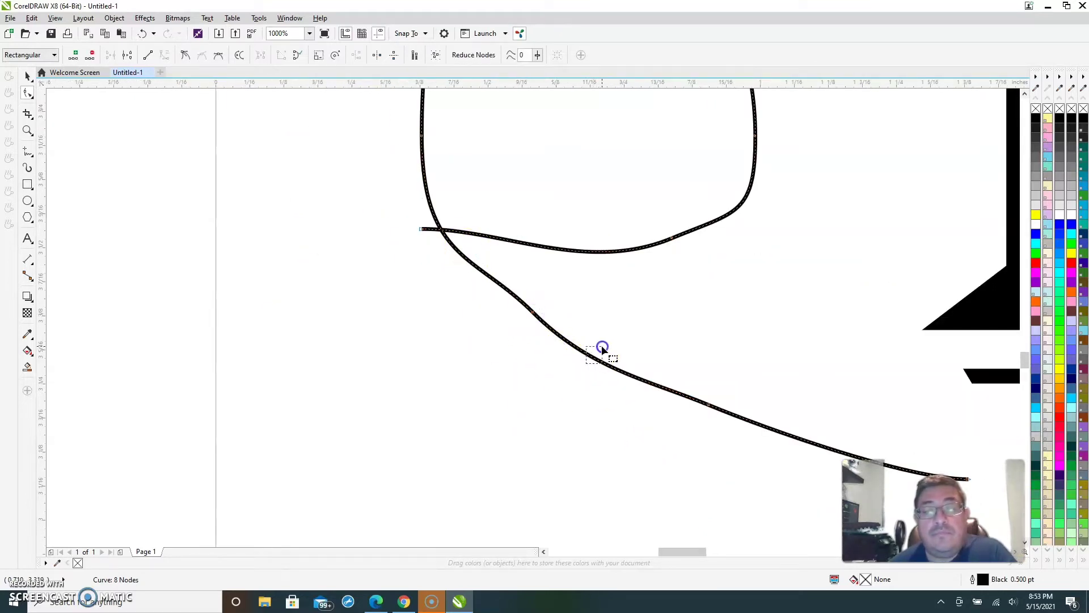
pyautogui.click(533, 313)
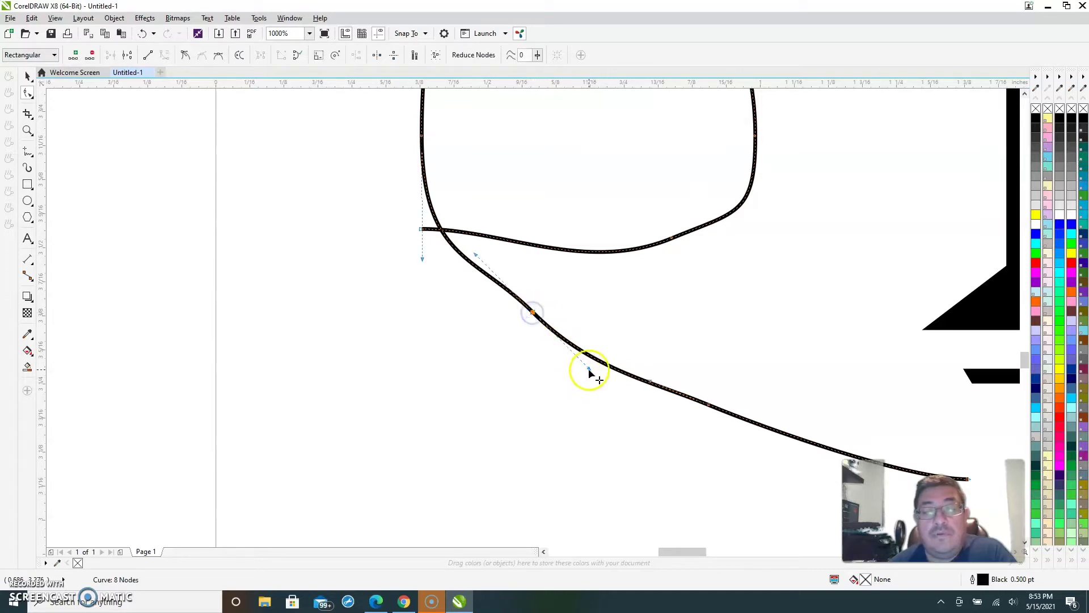
pyautogui.moveTo(588, 369); pyautogui.dragTo(627, 299)
pyautogui.click(542, 346)
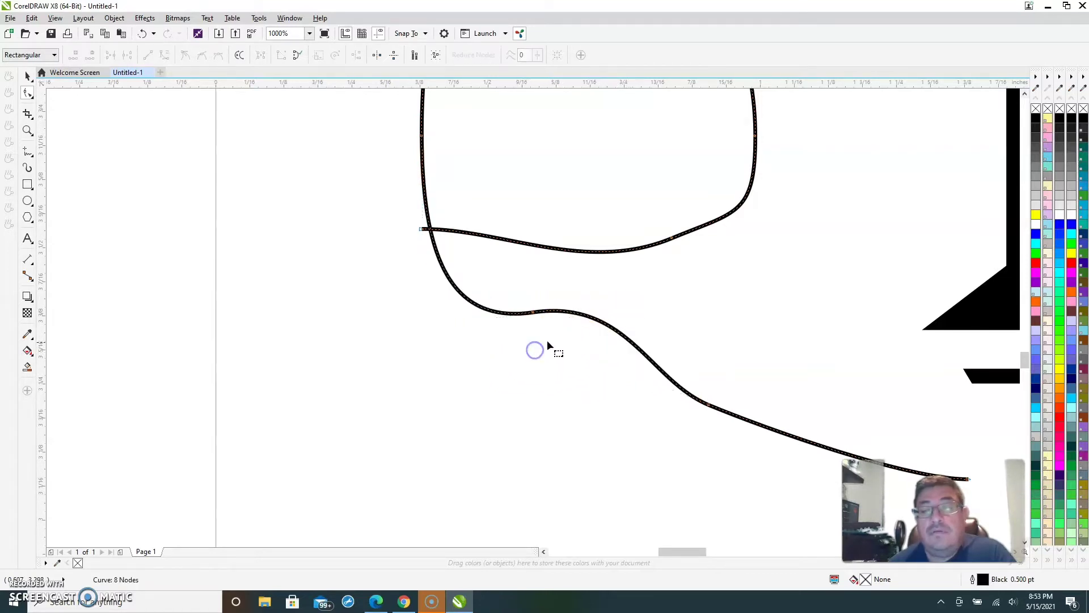
# Delete the node on the loop's bottom edge just before its lower-right corner.
pyautogui.scroll(-2, 678, 312)
pyautogui.scroll(2, 659, 307)
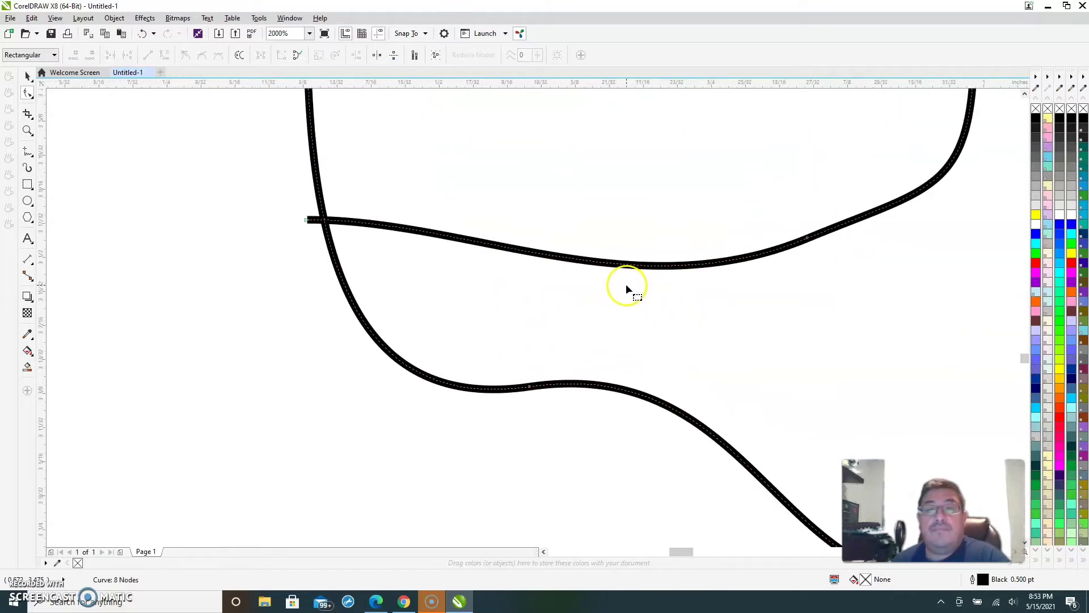
pyautogui.click(805, 241)
pyautogui.press('Delete')
pyautogui.scroll(-2, 717, 297)
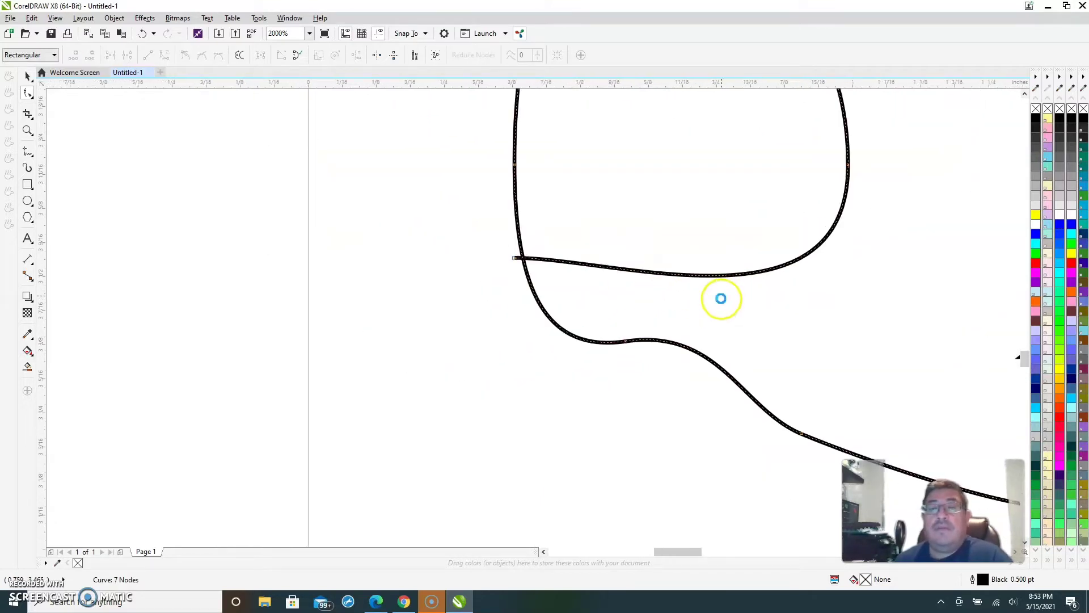
pyautogui.scroll(2, 771, 149)
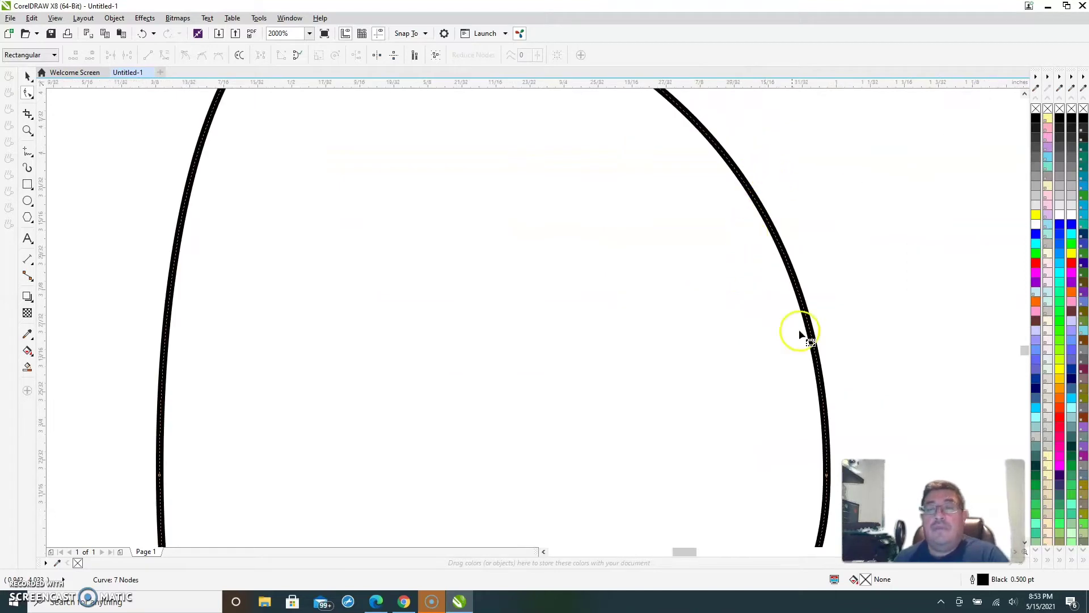
pyautogui.scroll(-3, 800, 328)
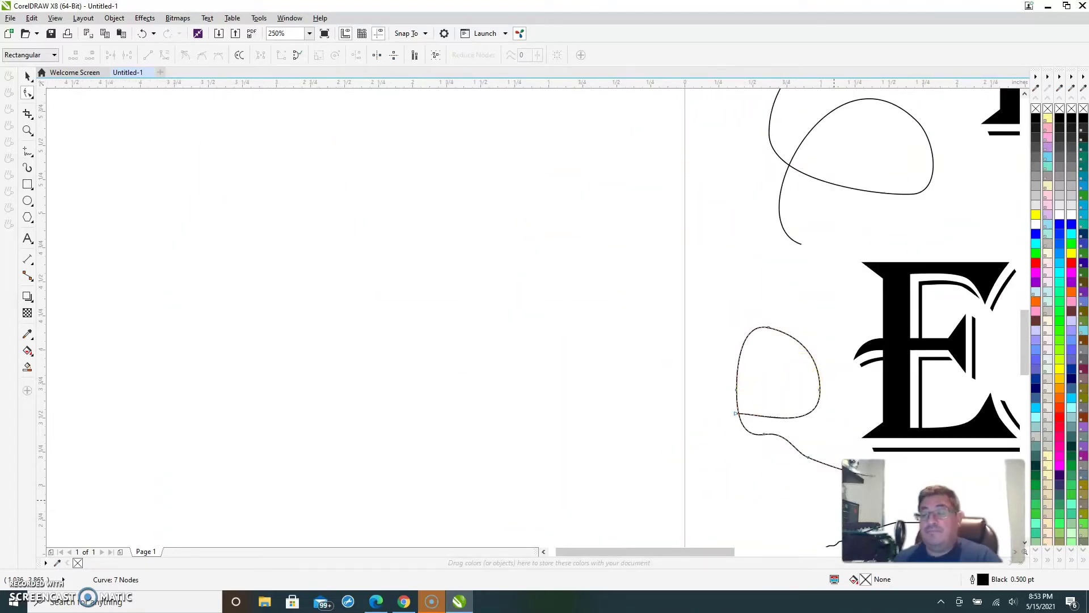
# Delete the rough nodes along the rising side of the first arch on the left flourish beneath "EVER!", including its corner node.
pyautogui.moveTo(624, 551); pyautogui.dragTo(688, 486)
pyautogui.scroll(-2, 845, 296)
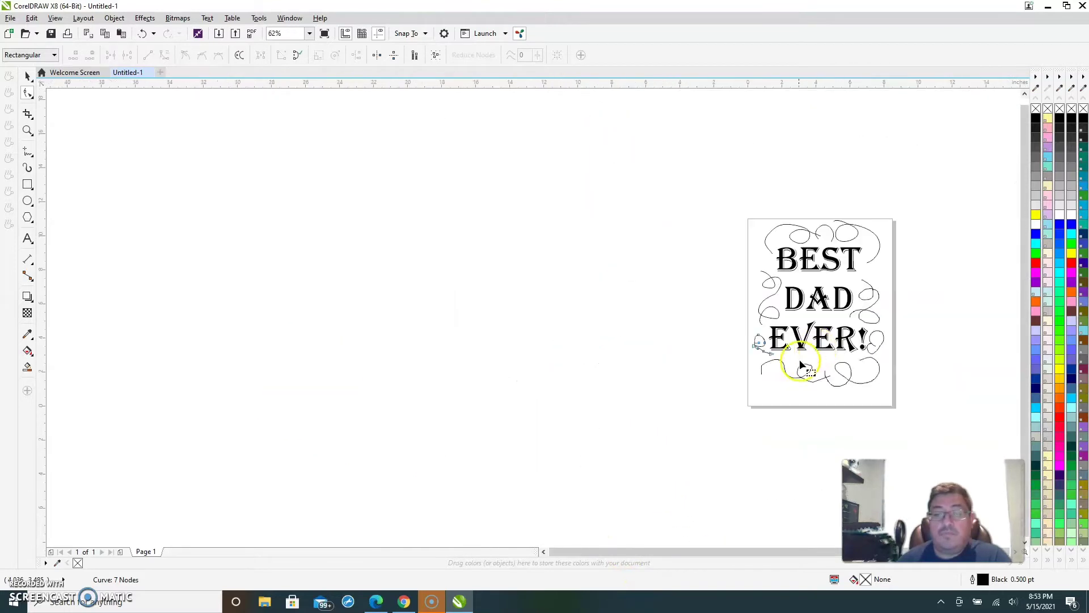
pyautogui.scroll(4, 880, 400)
pyautogui.scroll(-3, 221, 113)
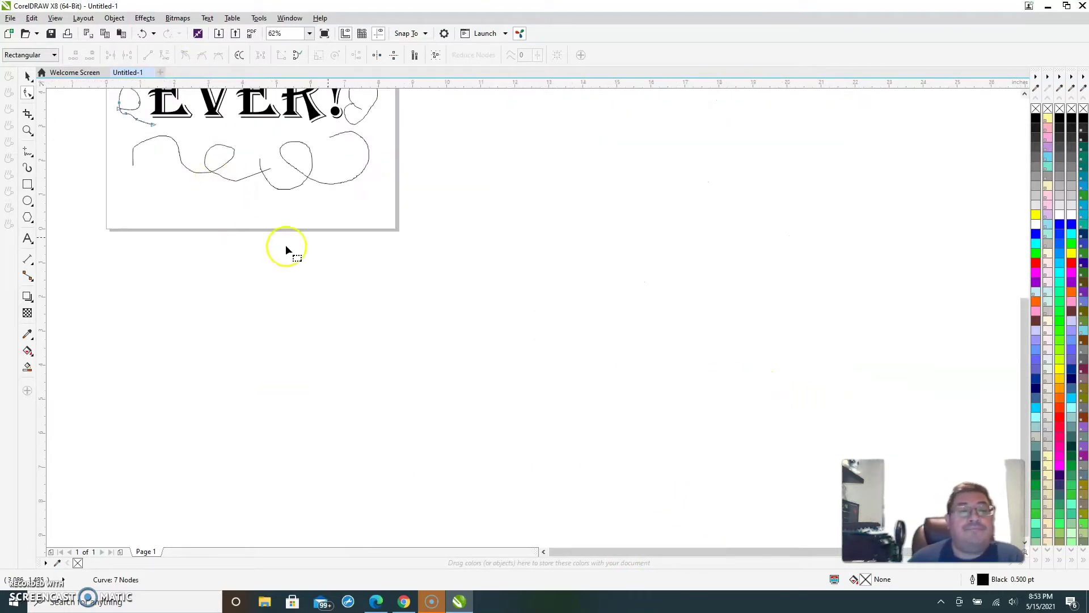
pyautogui.scroll(4, 162, 143)
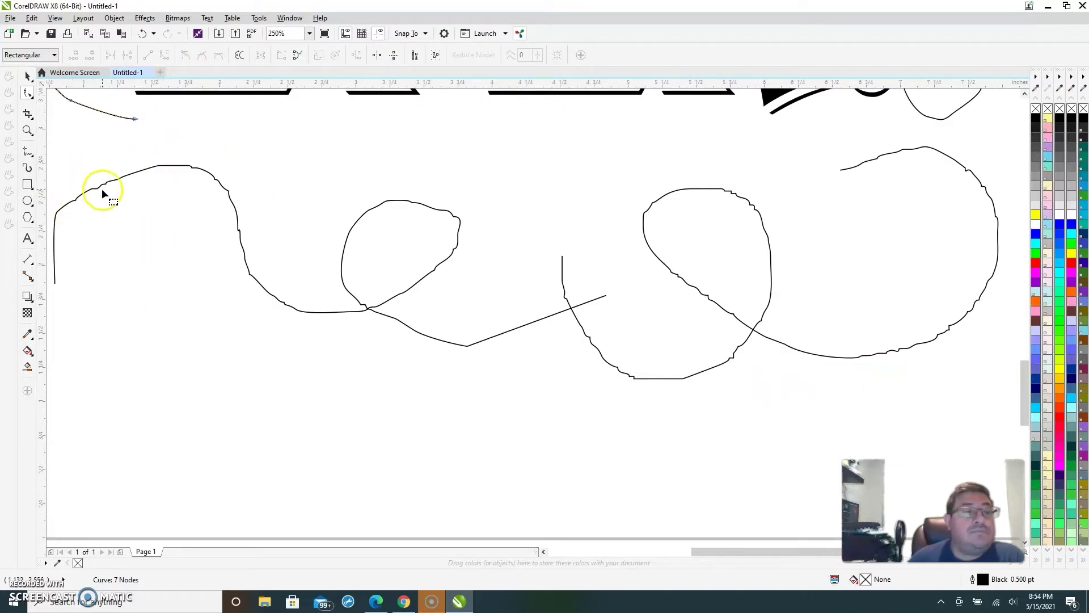
pyautogui.click(104, 185)
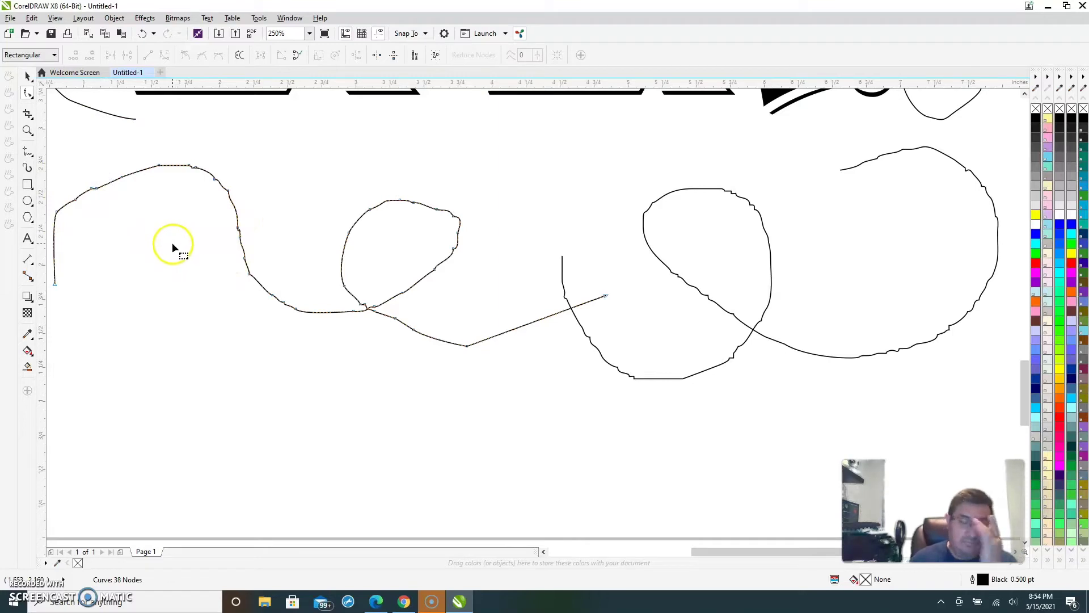
pyautogui.doubleClick(72, 203)
pyautogui.doubleClick(92, 186)
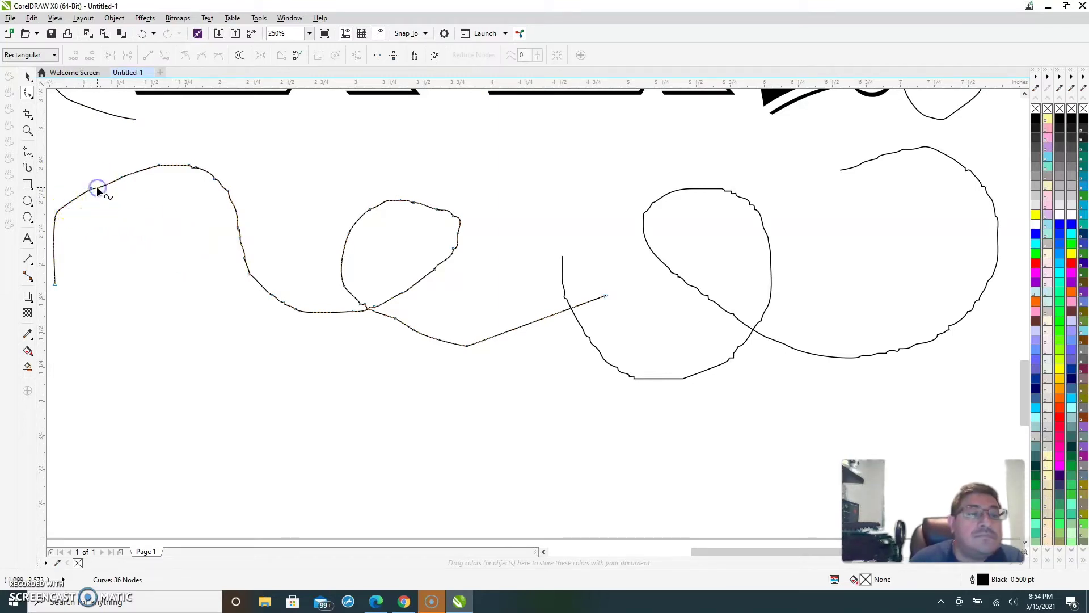
pyautogui.click(121, 179)
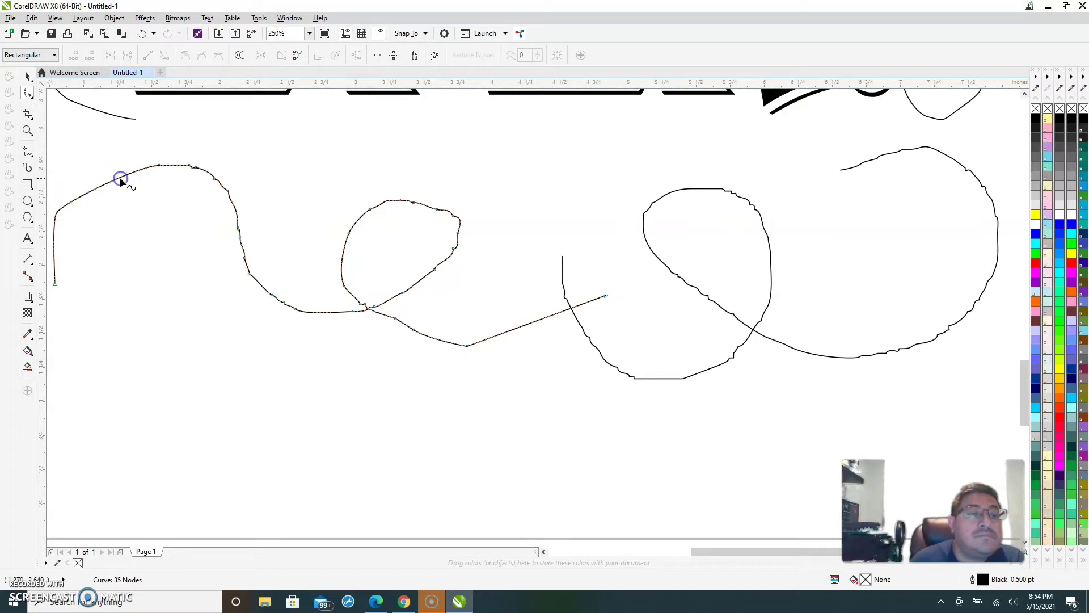
pyautogui.doubleClick(57, 213)
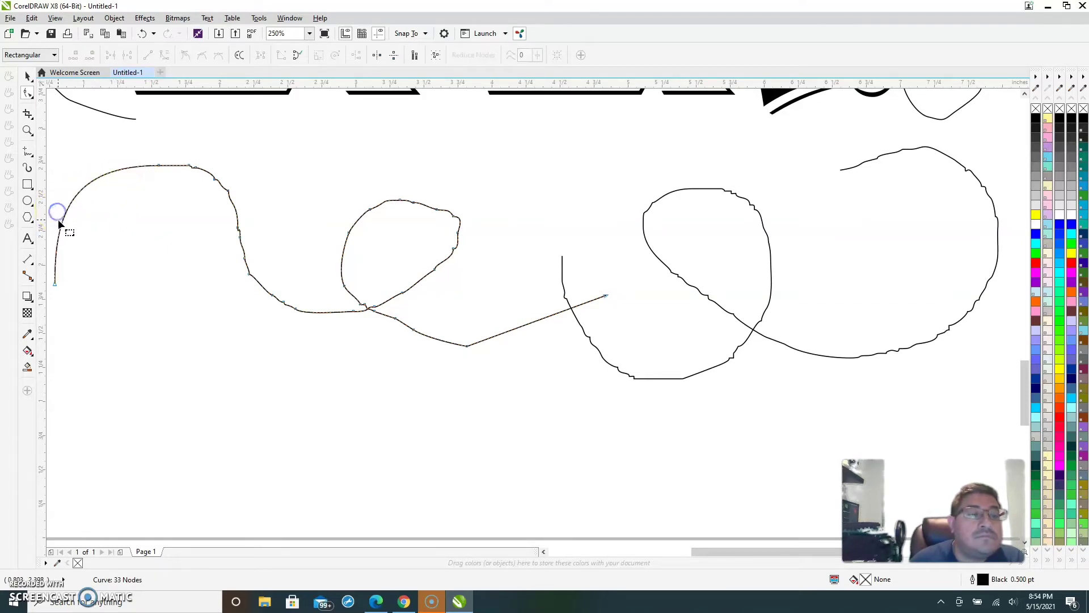
# Delete the rough nodes on the first arch's right shoulder and the upper part of its descent.
pyautogui.doubleClick(196, 167)
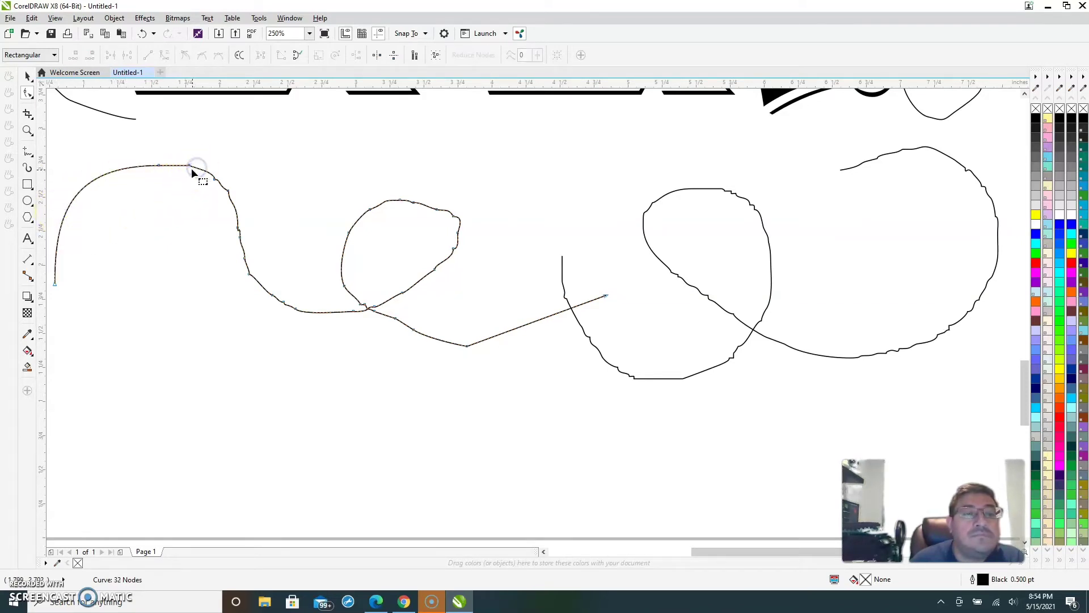
pyautogui.doubleClick(191, 168)
pyautogui.click(215, 179)
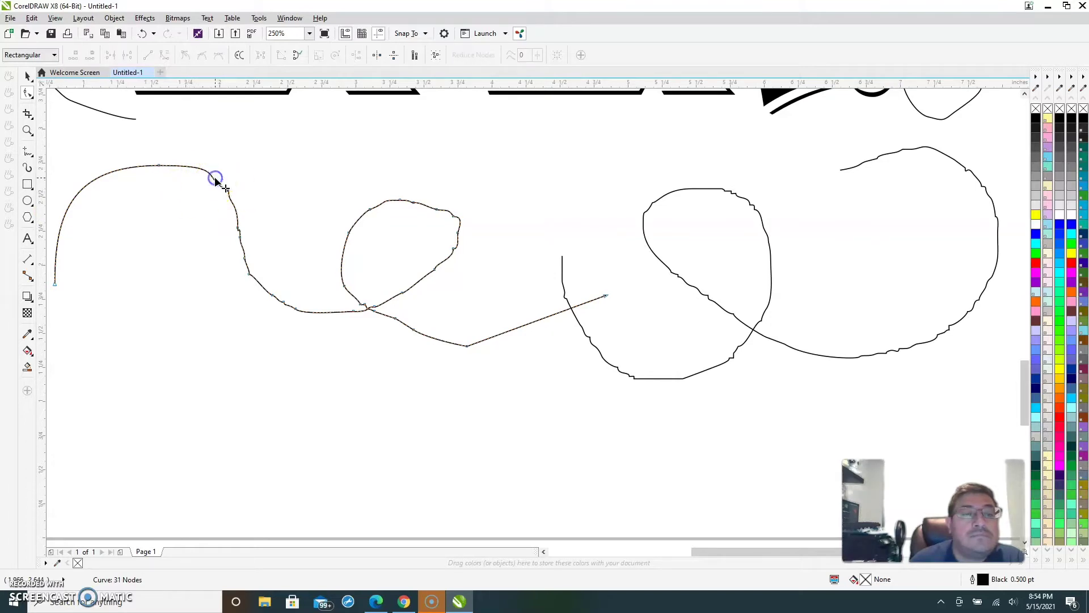
pyautogui.doubleClick(228, 192)
pyautogui.doubleClick(238, 227)
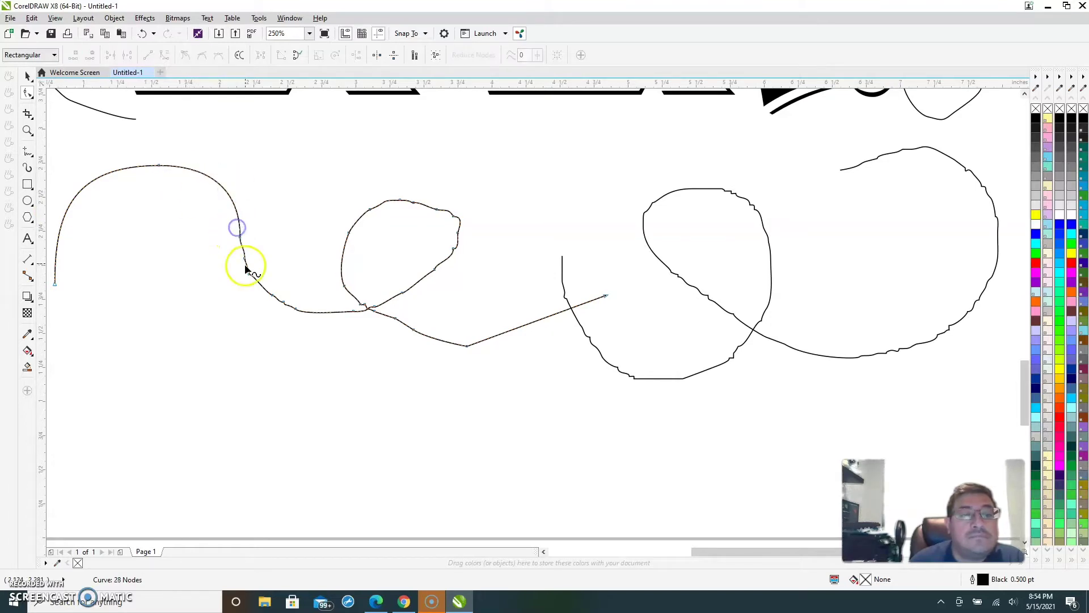
# Delete the rough nodes where the arch's descent bends into the trough before the loop.
pyautogui.doubleClick(249, 273)
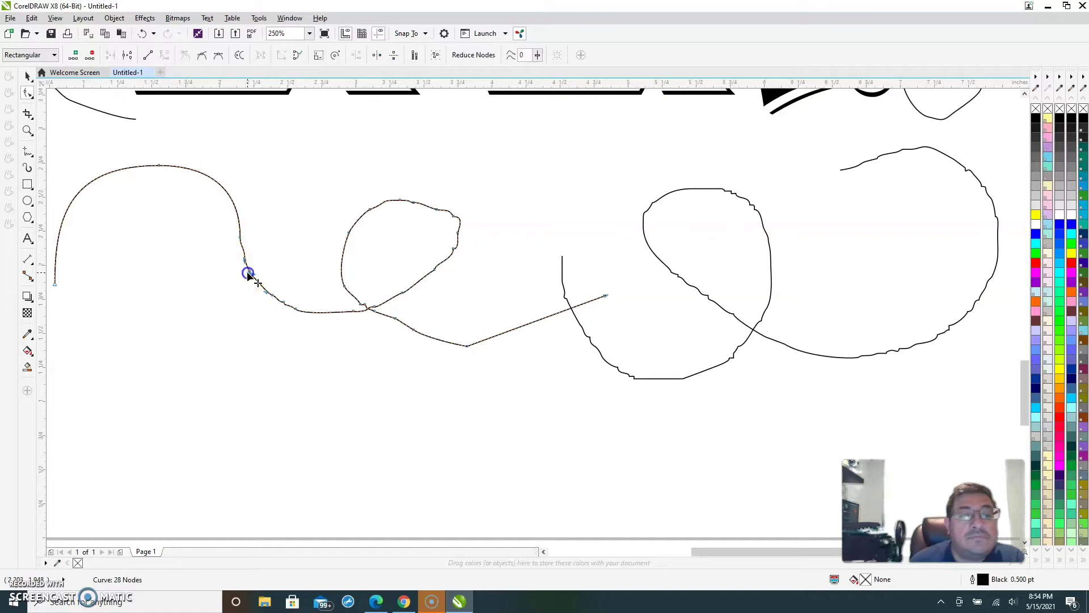
pyautogui.doubleClick(284, 302)
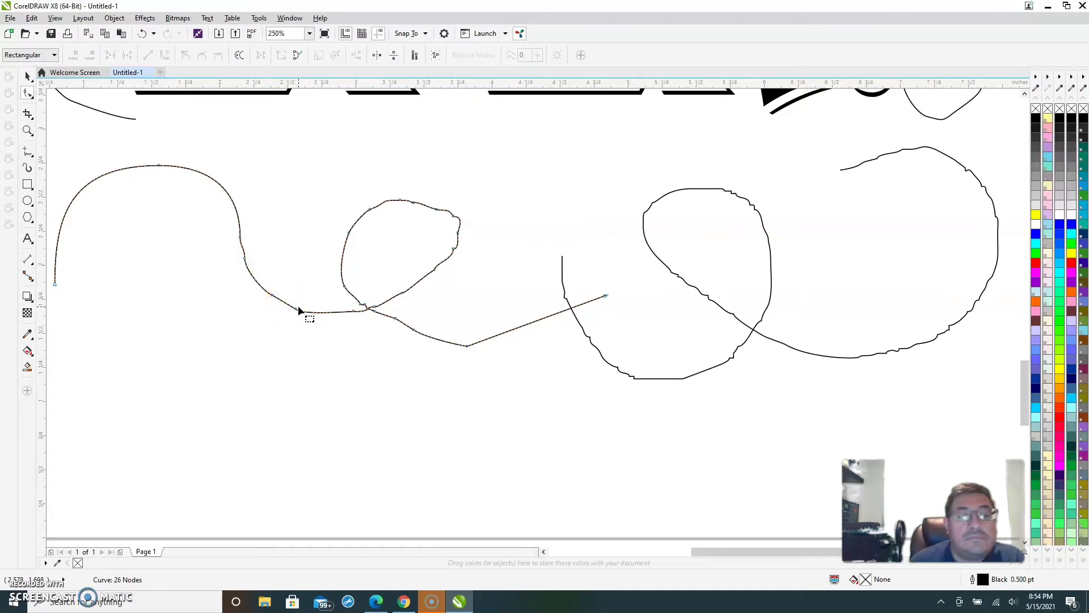
pyautogui.doubleClick(243, 258)
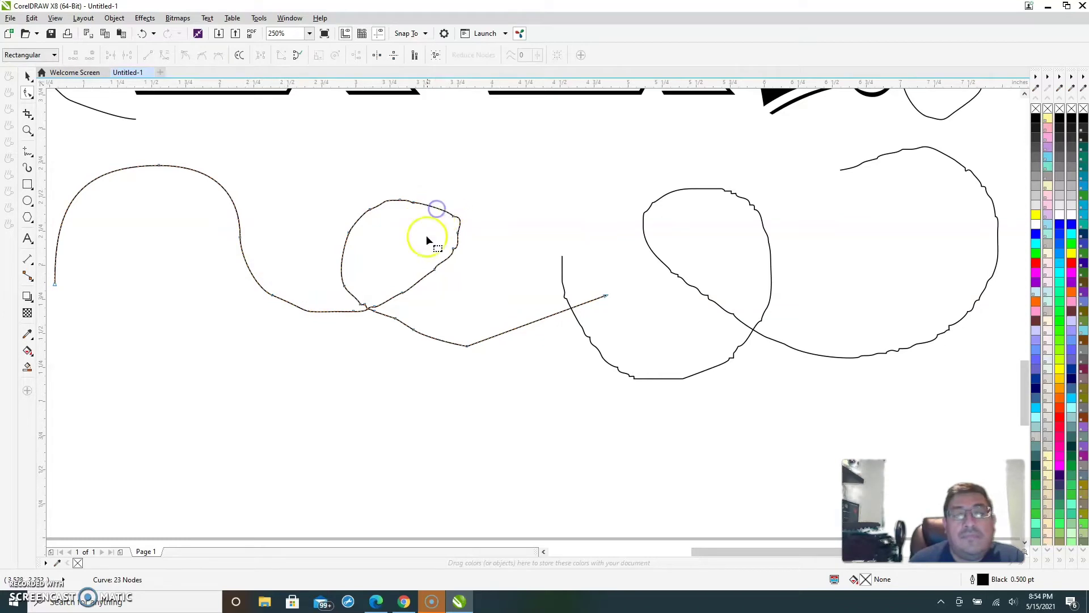
# Delete the jagged nodes down the right side of the left flourish's loop and around the point where it crosses itself.
pyautogui.doubleClick(454, 217)
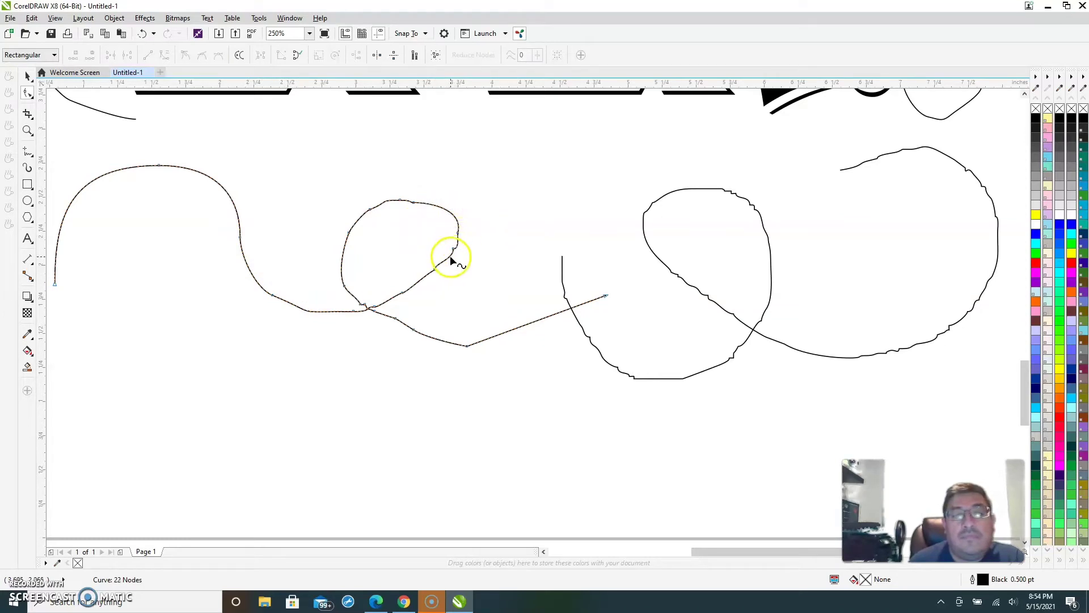
pyautogui.doubleClick(451, 249)
pyautogui.doubleClick(434, 271)
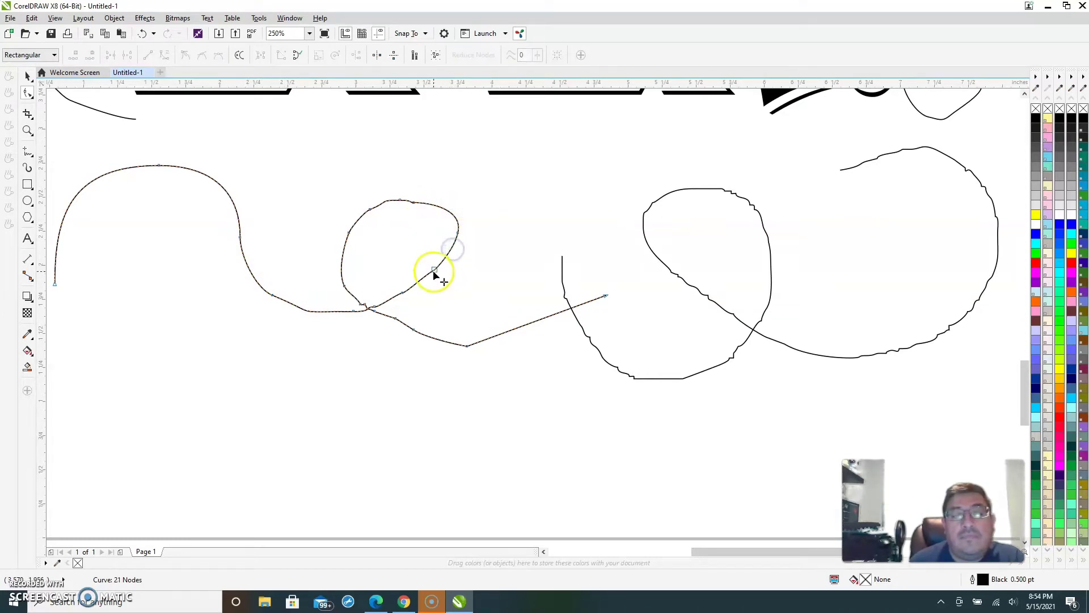
pyautogui.doubleClick(402, 293)
pyautogui.click(364, 304)
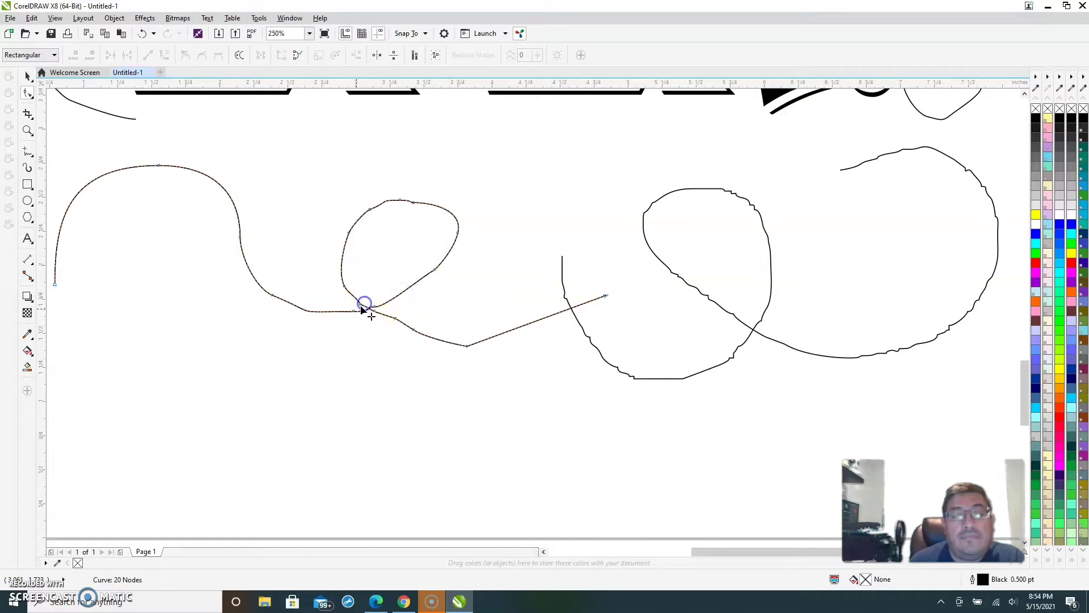
pyautogui.doubleClick(361, 306)
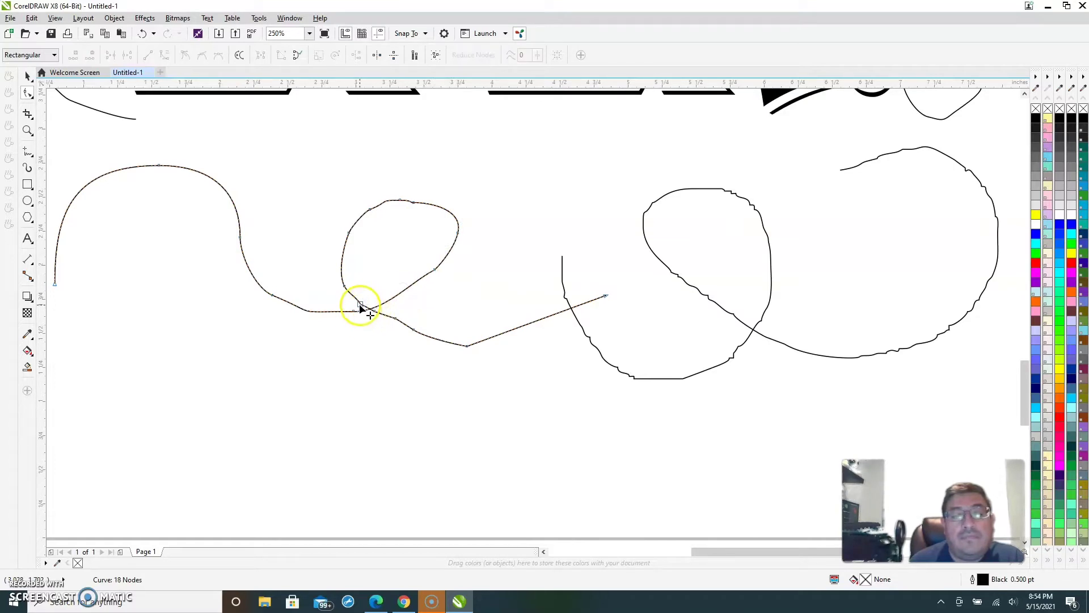
pyautogui.doubleClick(361, 306)
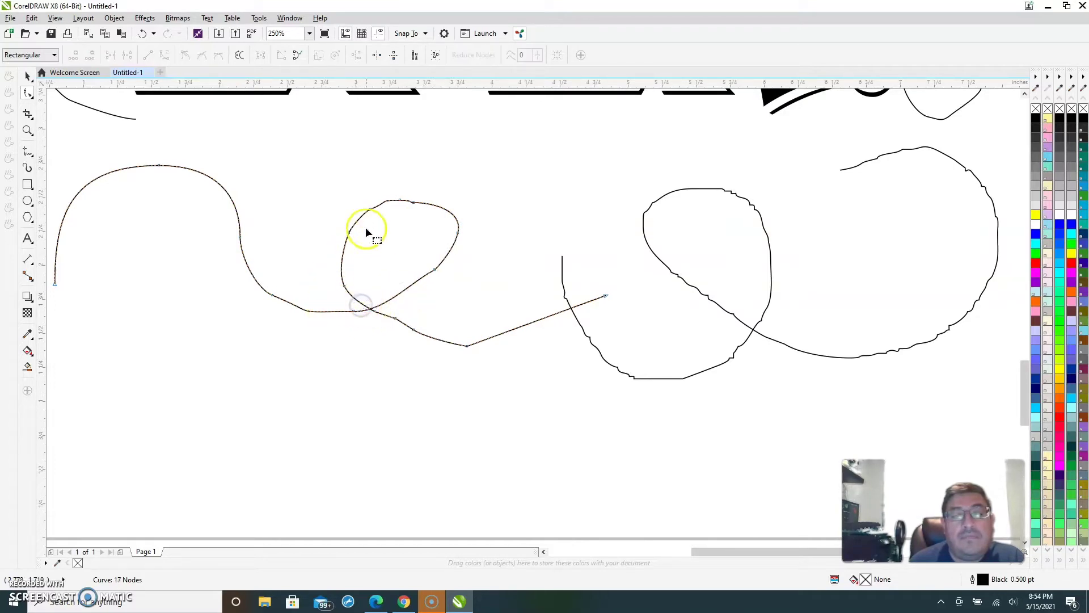
# Delete the extra nodes along the top and upper-left side of the left flourish's loop.
pyautogui.doubleClick(400, 199)
pyautogui.doubleClick(415, 203)
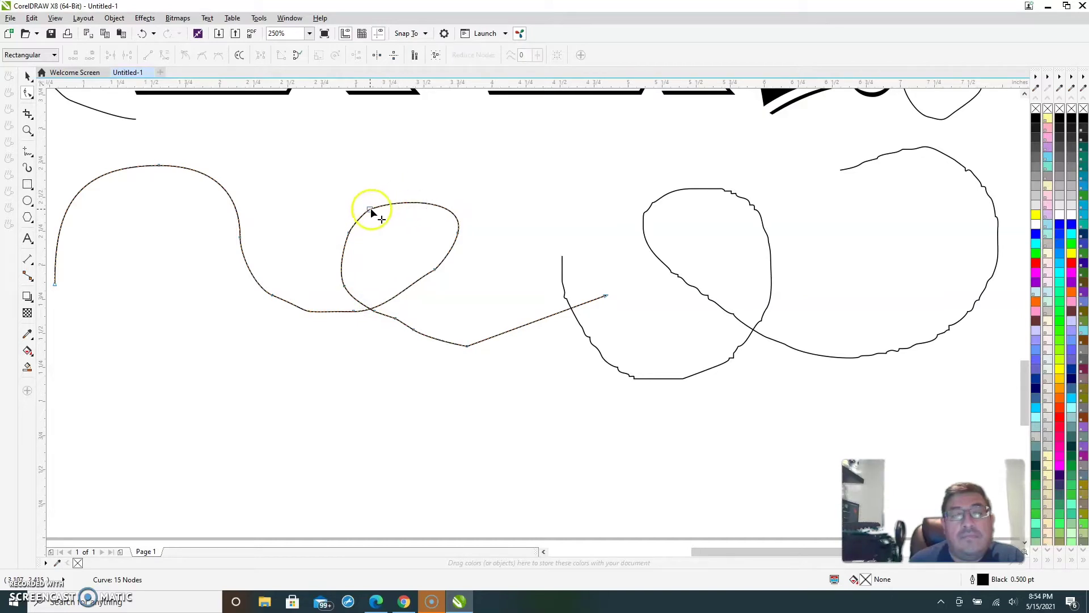
pyautogui.doubleClick(349, 233)
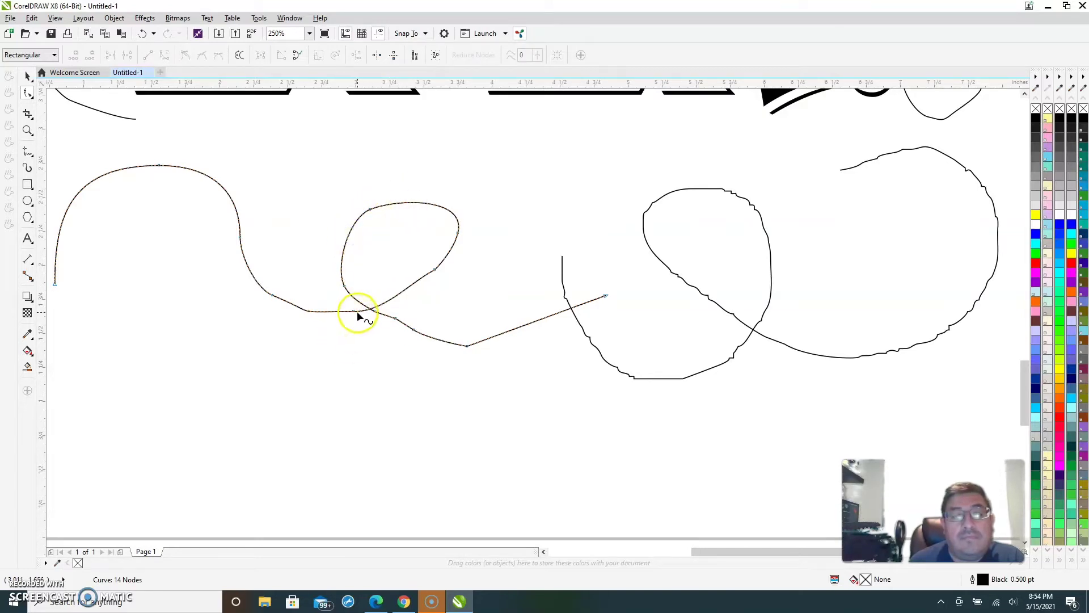
# Delete the loop's lower-right node and the tail nodes between the crossing and the sharp bottom corner, including that corner.
pyautogui.doubleClick(394, 318)
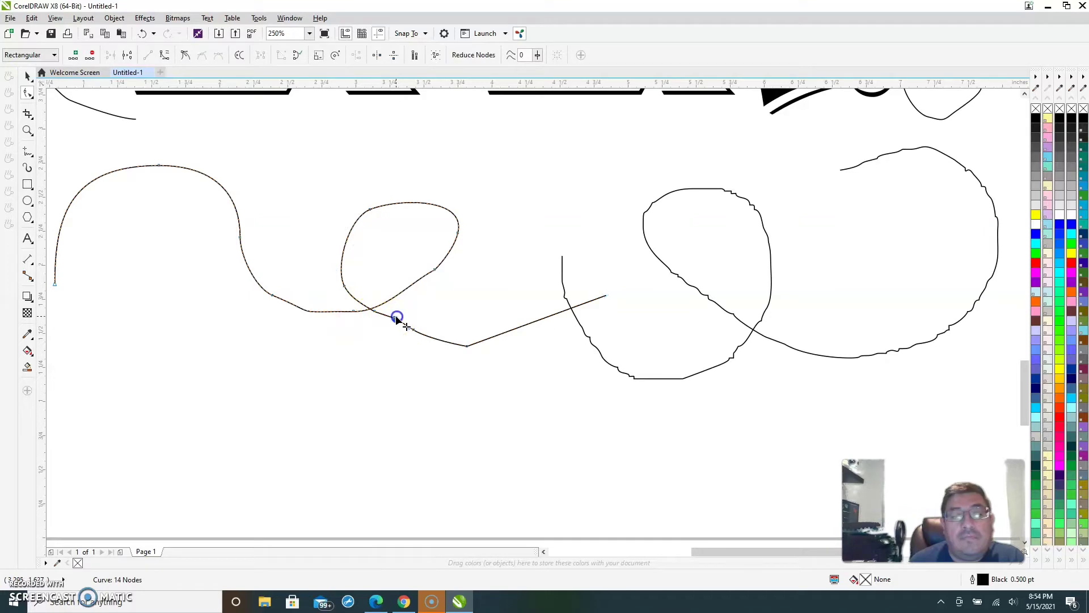
pyautogui.doubleClick(433, 271)
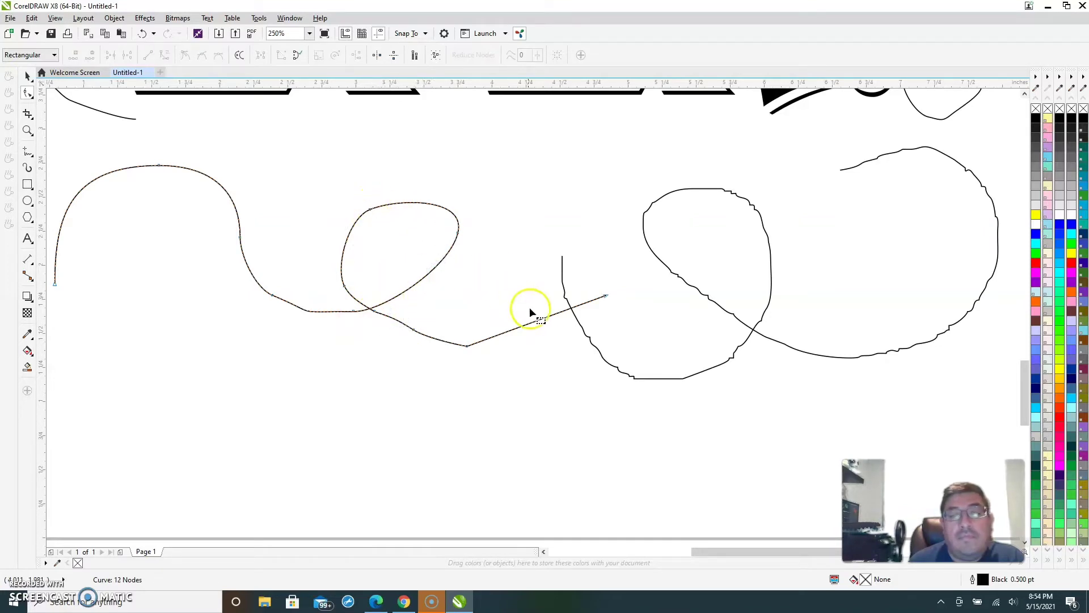
pyautogui.doubleClick(468, 345)
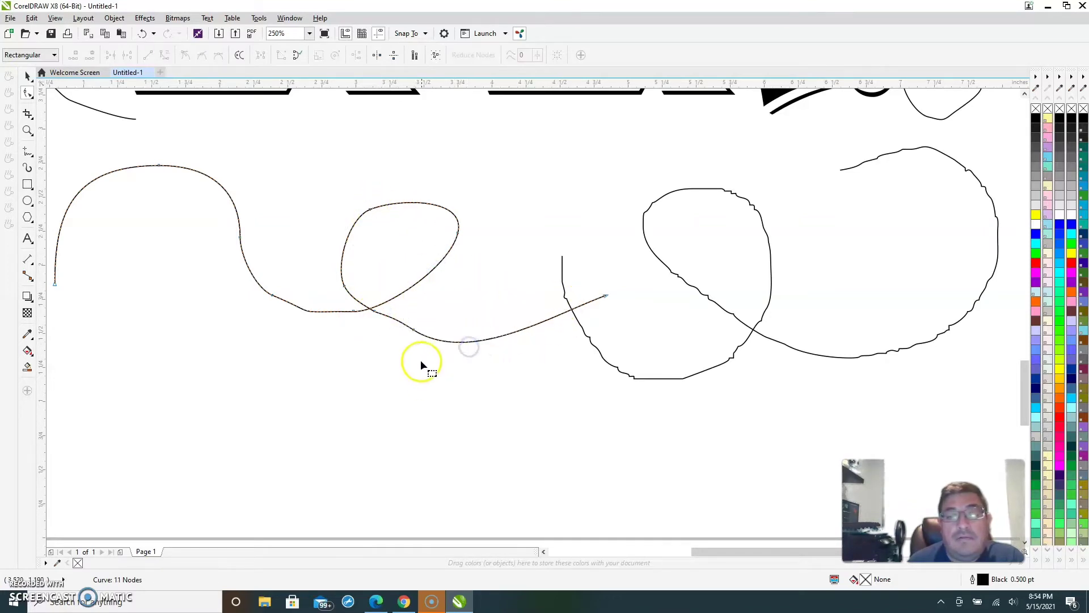
pyautogui.doubleClick(413, 330)
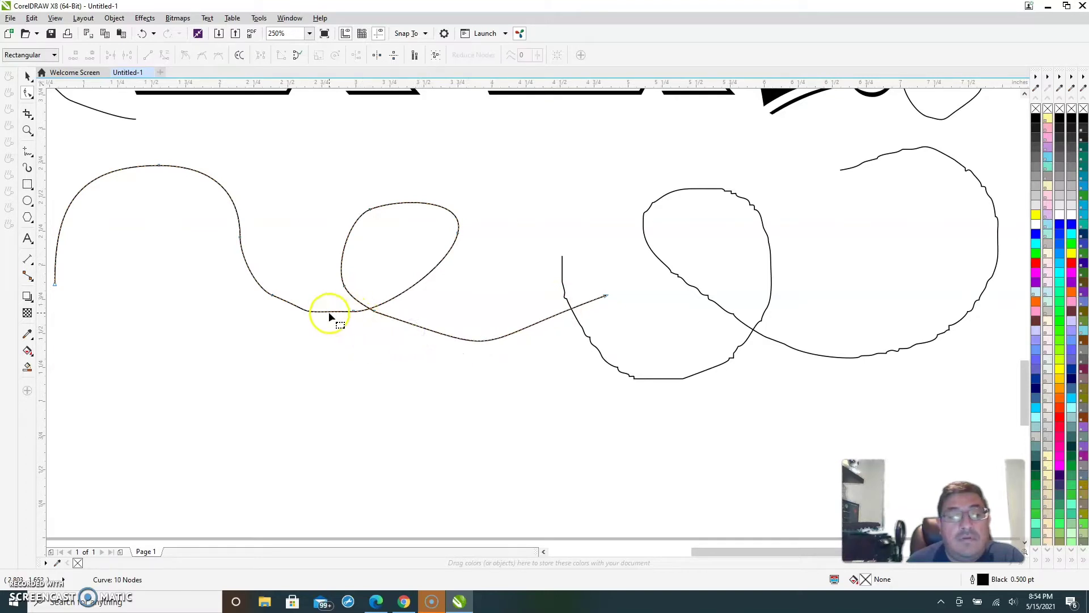
# Delete the remaining nodes along the trough between the arch and the loop to make one smooth curve.
pyautogui.doubleClick(354, 310)
pyautogui.click(273, 296)
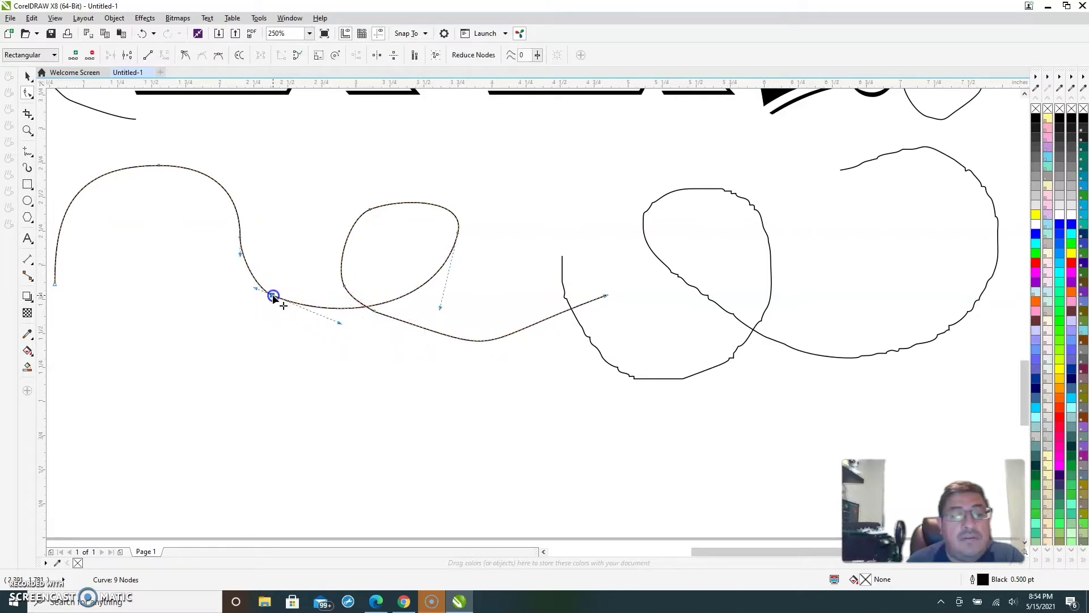
pyautogui.doubleClick(273, 296)
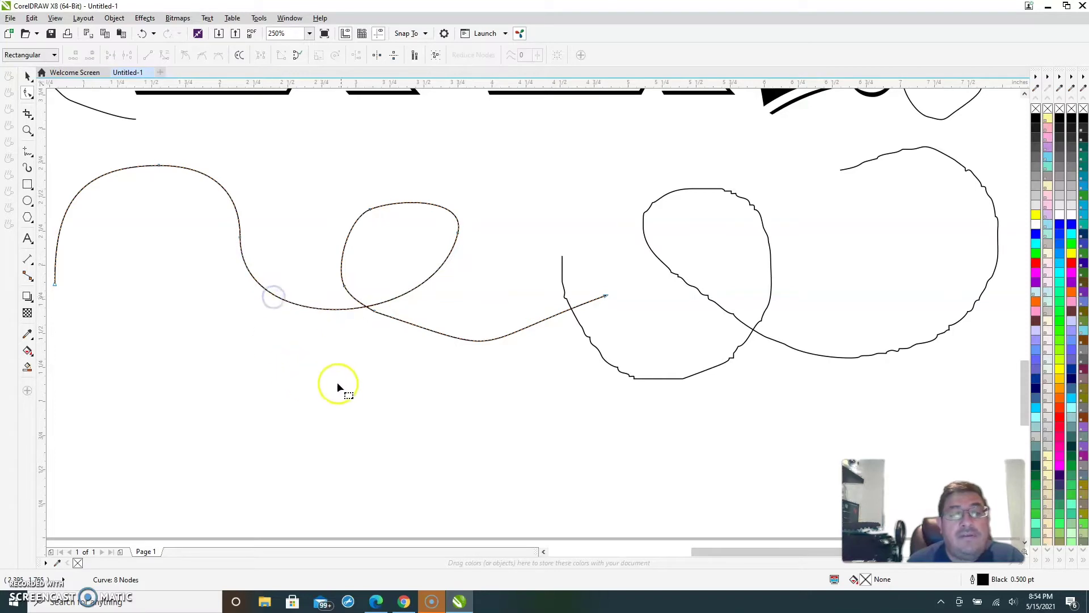
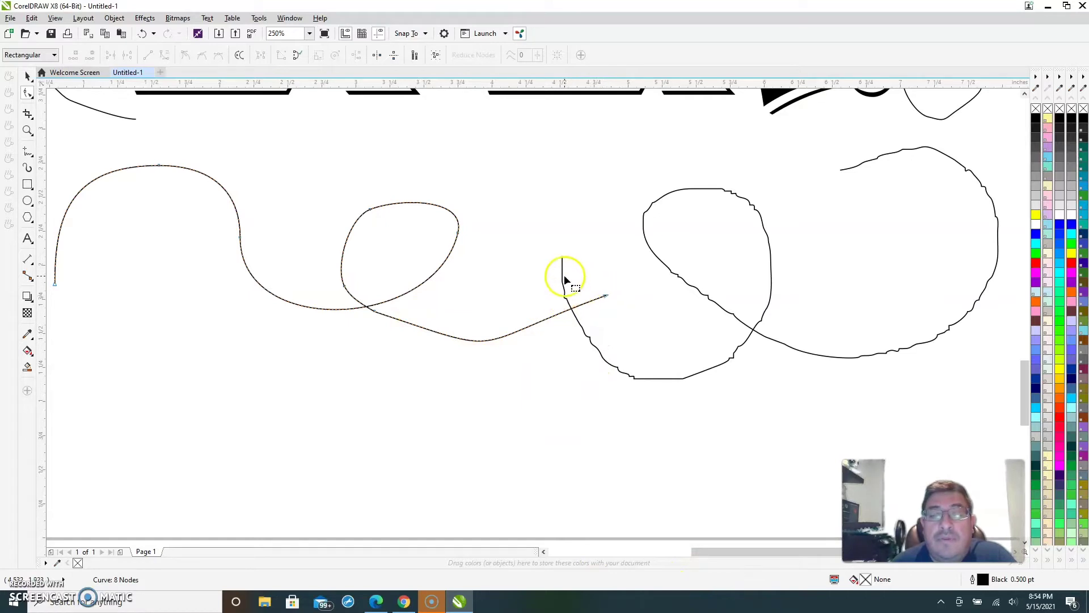
# Delete the rough nodes from the start of the right flourish beneath "EVER!" down to the lower-left bend of its first bowl.
pyautogui.click(565, 293)
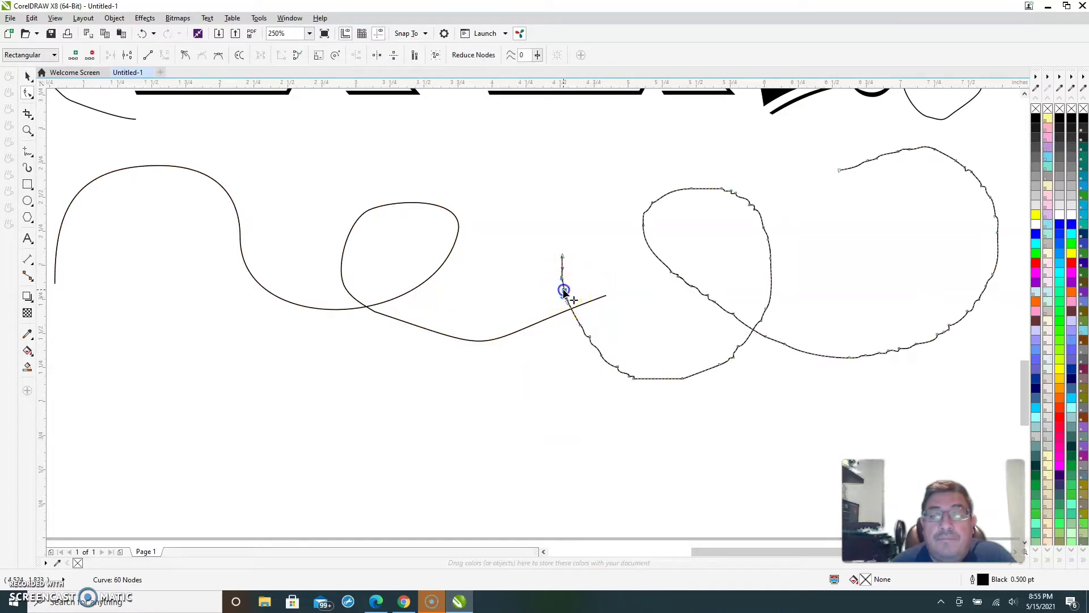
pyautogui.doubleClick(568, 297)
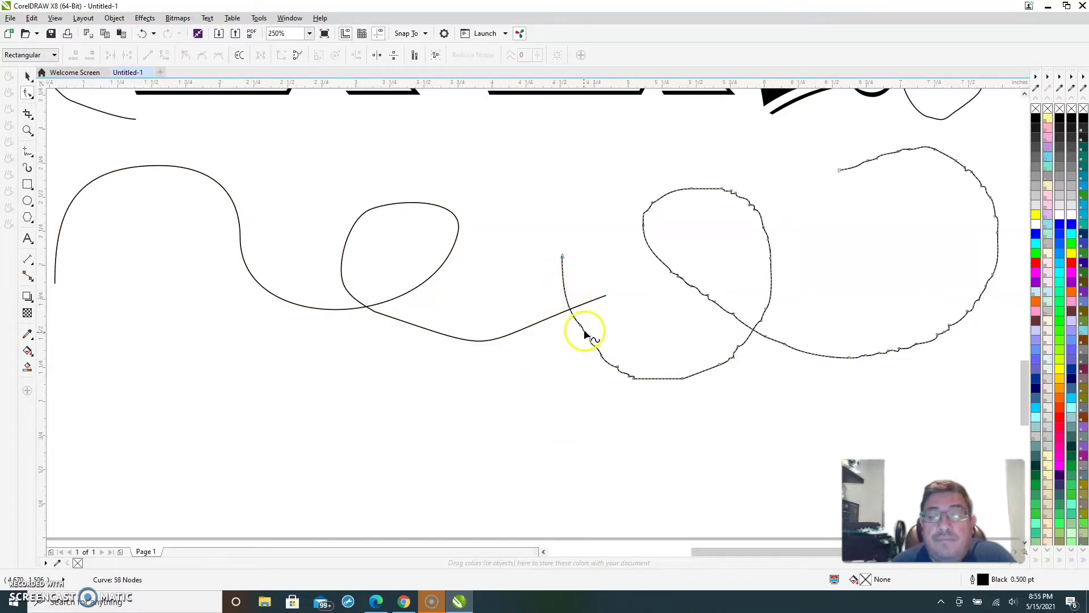
pyautogui.doubleClick(589, 336)
pyautogui.click(615, 368)
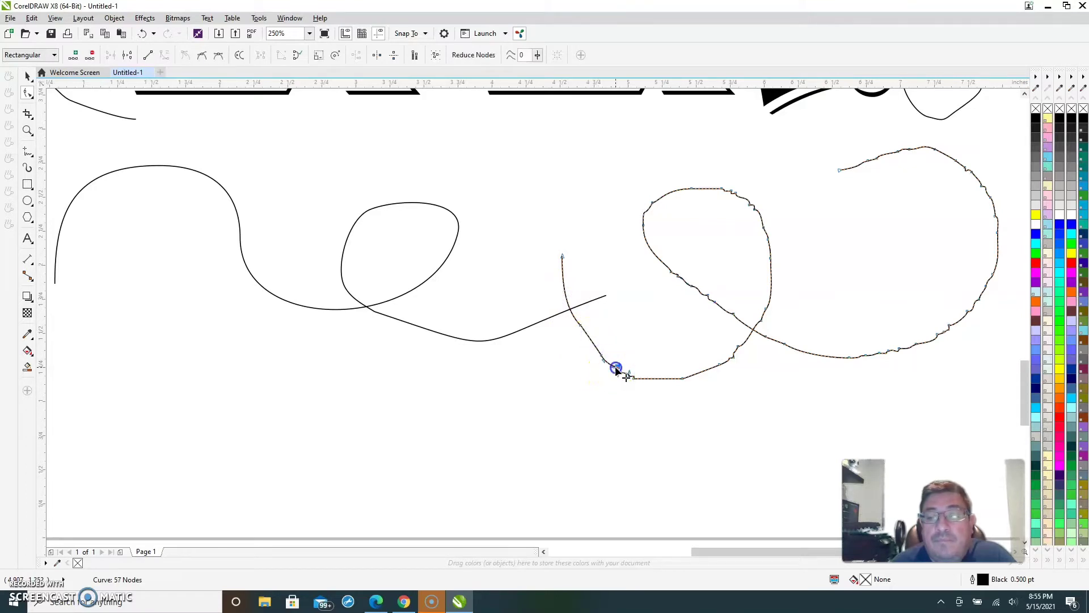
pyautogui.doubleClick(615, 368)
pyautogui.doubleClick(633, 377)
pyautogui.click(629, 376)
pyautogui.doubleClick(603, 358)
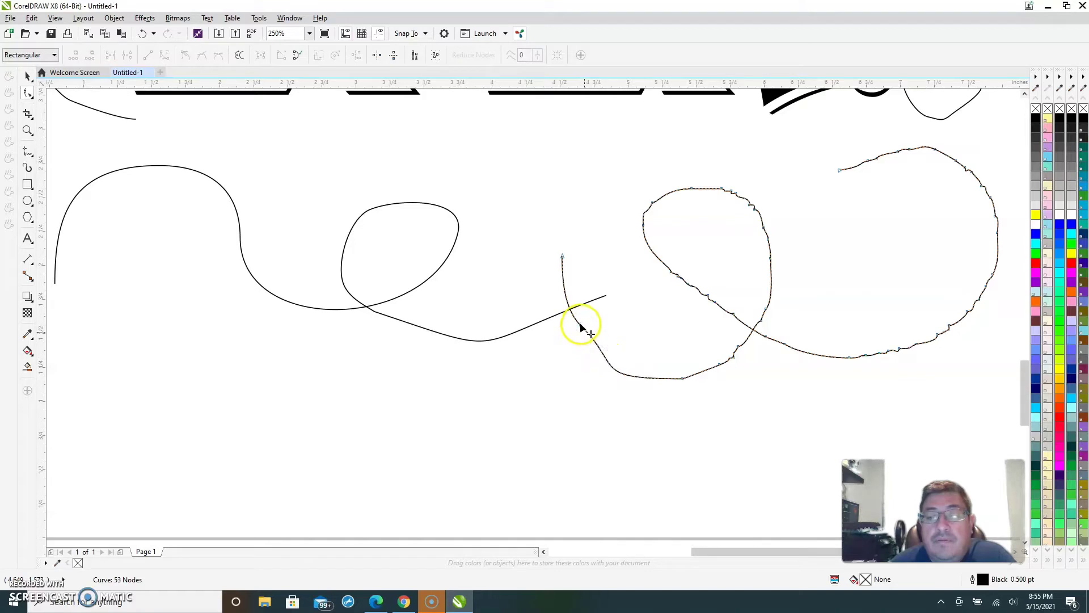
# Delete the nodes along the bowl's bottom and lower-right side up to the crossing, plus the jagged node just above it.
pyautogui.doubleClick(732, 357)
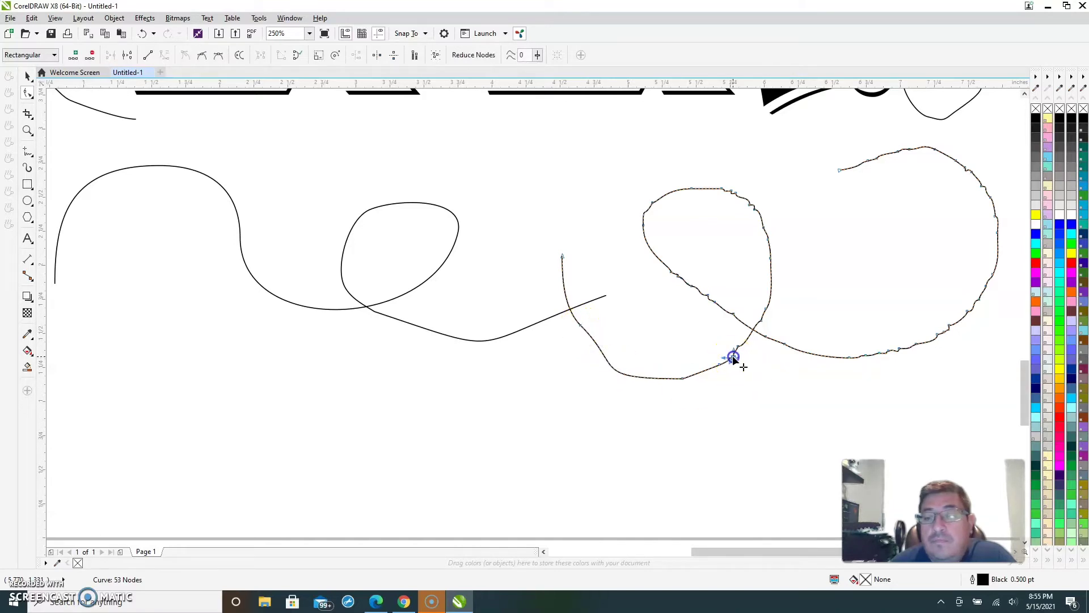
pyautogui.doubleClick(683, 378)
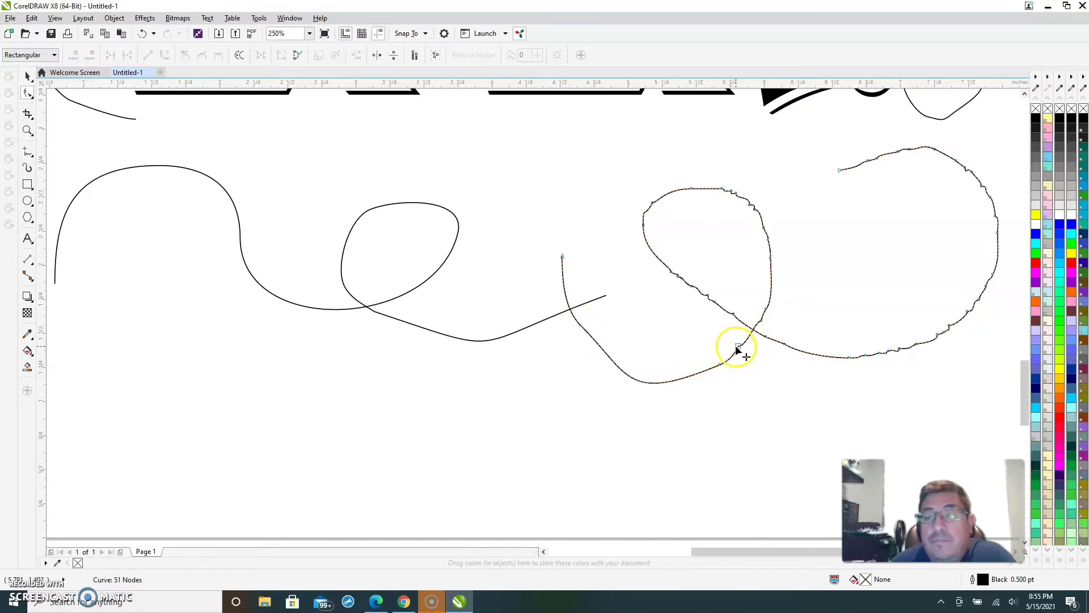
pyautogui.doubleClick(737, 347)
pyautogui.click(761, 322)
pyautogui.doubleClick(761, 322)
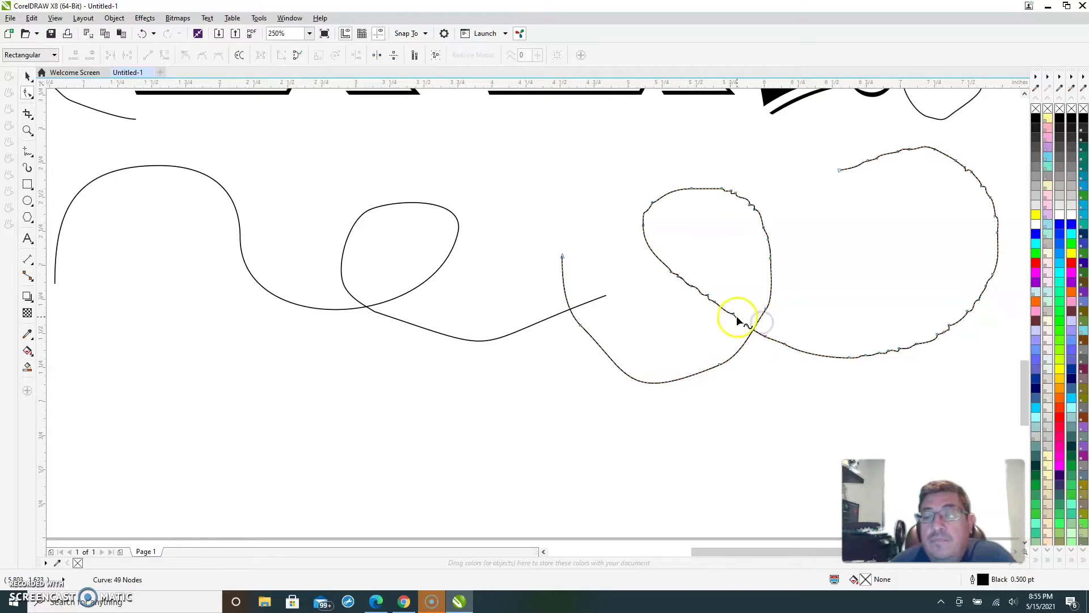
pyautogui.doubleClick(735, 315)
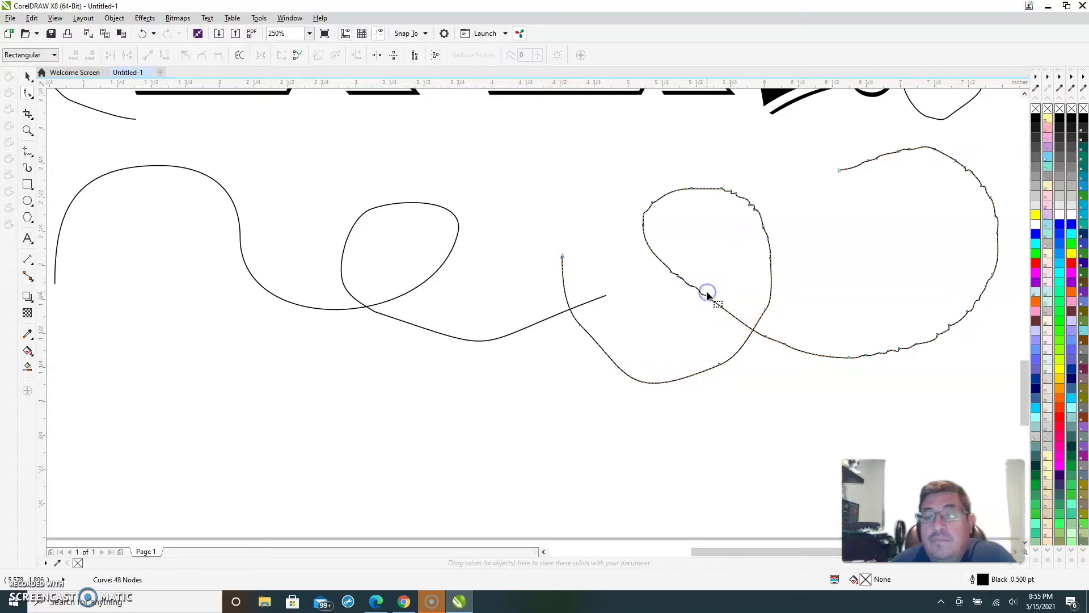
# Delete the jagged nodes along the right flourish's loop, from its lower-left diagonal up to its upper-left bend.
pyautogui.doubleClick(707, 294)
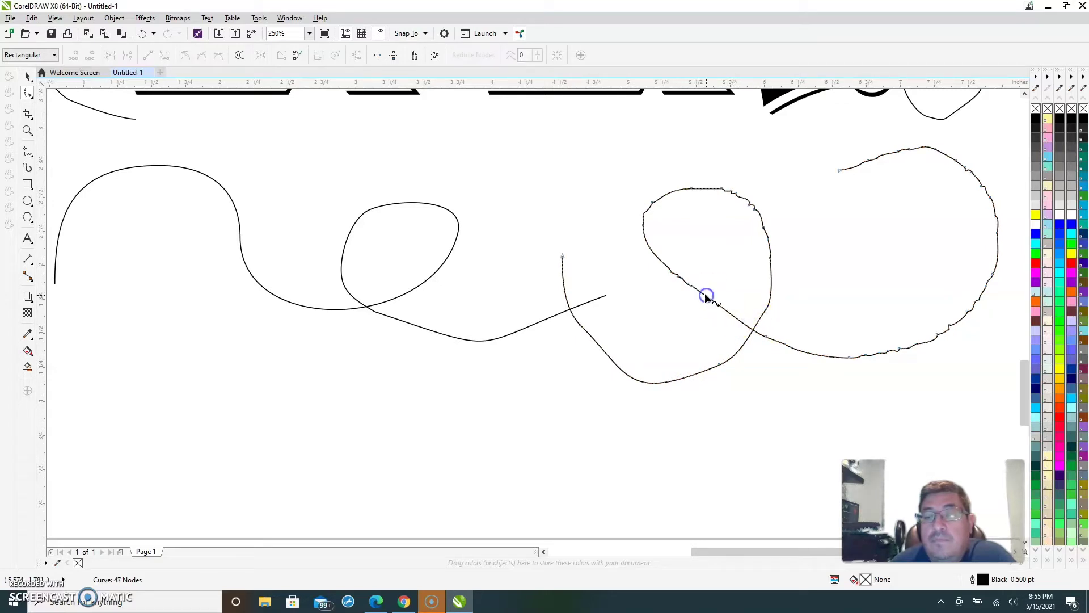
pyautogui.doubleClick(676, 274)
pyautogui.doubleClick(673, 275)
pyautogui.click(630, 234)
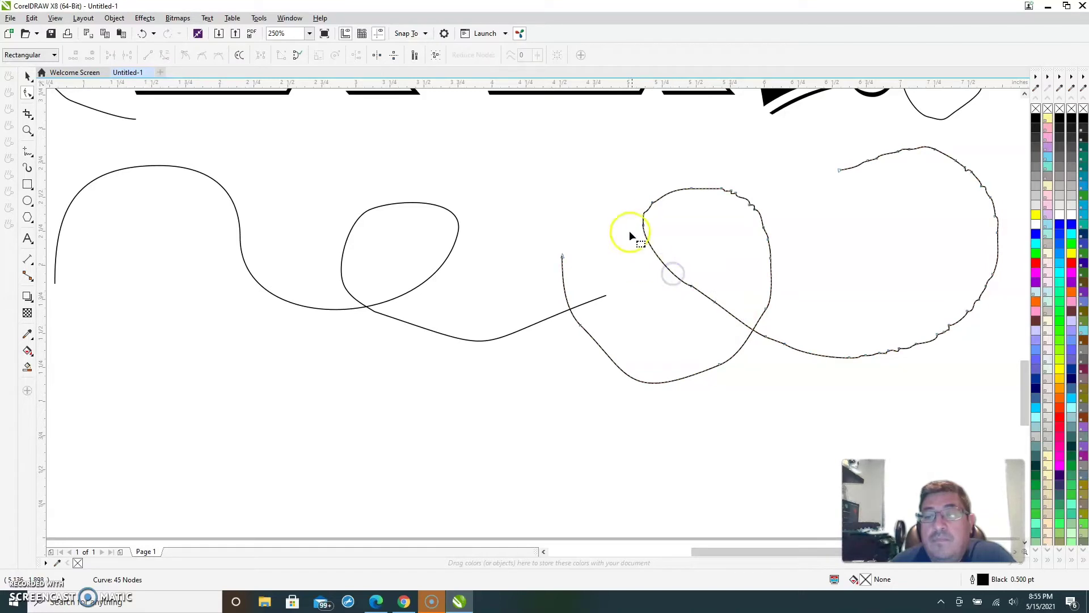
pyautogui.doubleClick(652, 206)
# Delete the rough nodes along the loop's upper-right shoulder and down its right side toward the crossing.
pyautogui.doubleClick(730, 193)
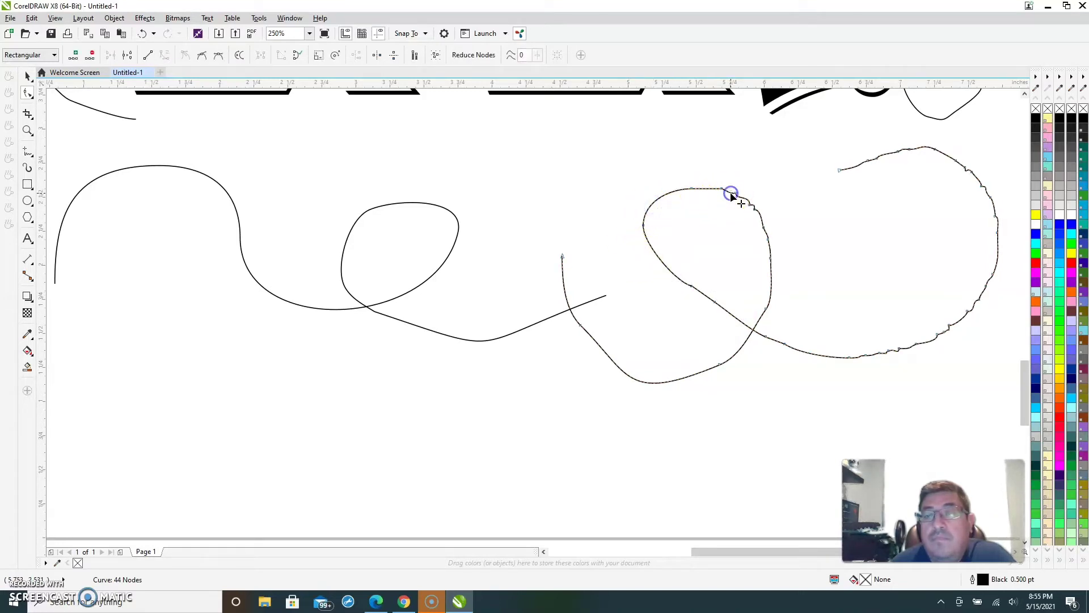
pyautogui.doubleClick(735, 195)
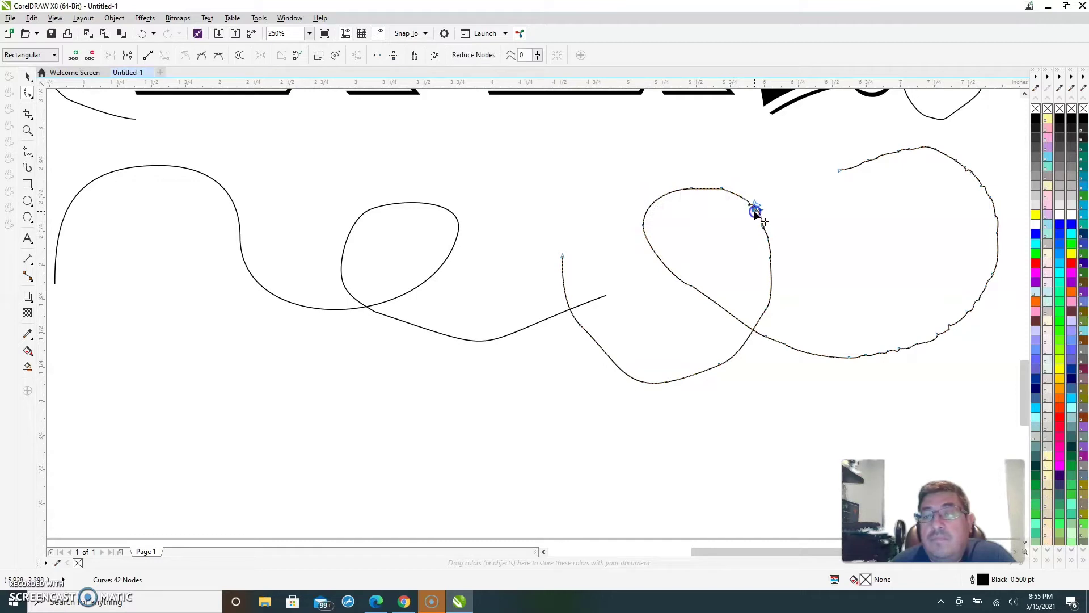
pyautogui.doubleClick(755, 210)
pyautogui.click(762, 228)
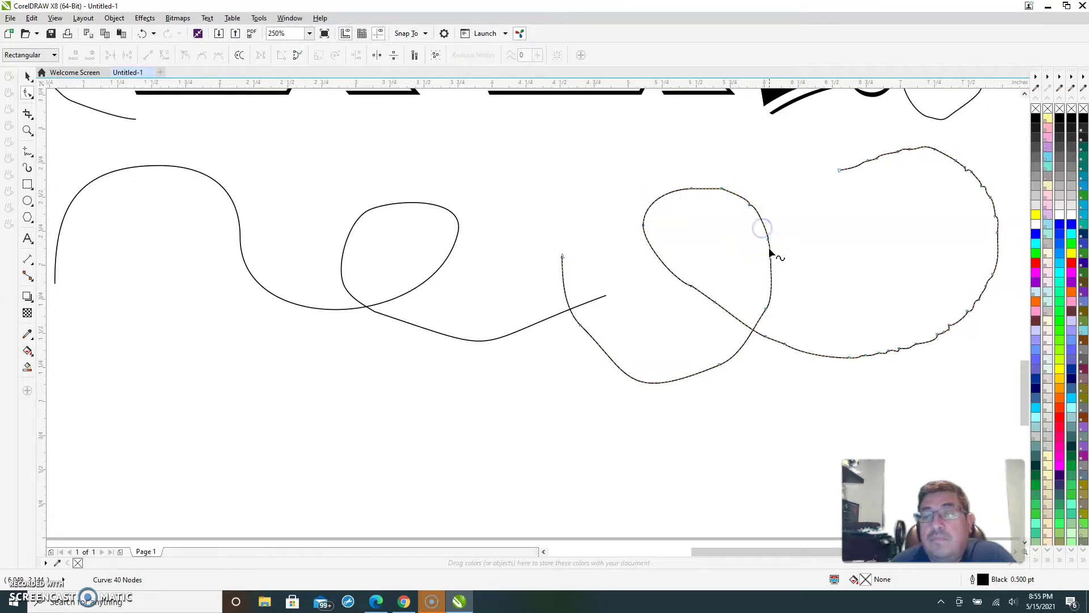
pyautogui.doubleClick(770, 257)
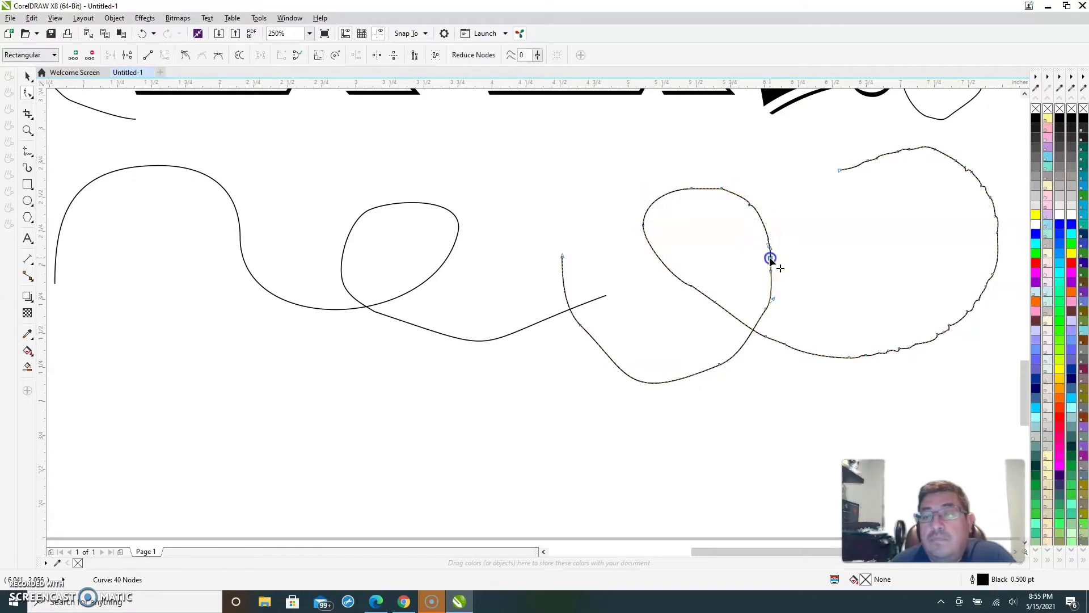
pyautogui.doubleClick(763, 307)
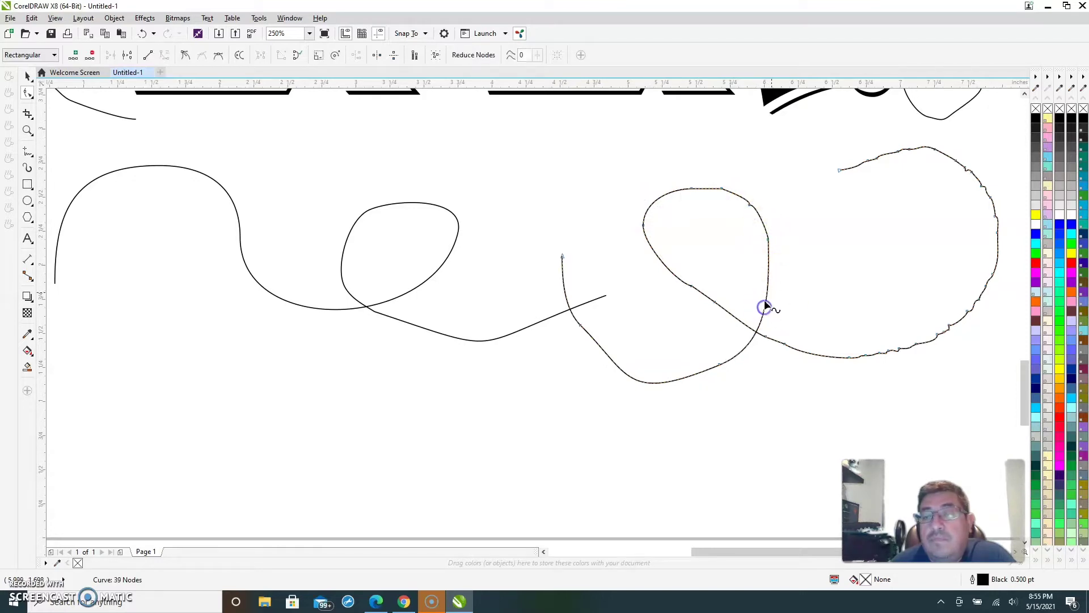
# Delete the leftover nodes on the loop's upper-right bend, top and lower-left diagonal, plus the one just past the crossing.
pyautogui.doubleClick(755, 212)
pyautogui.doubleClick(723, 186)
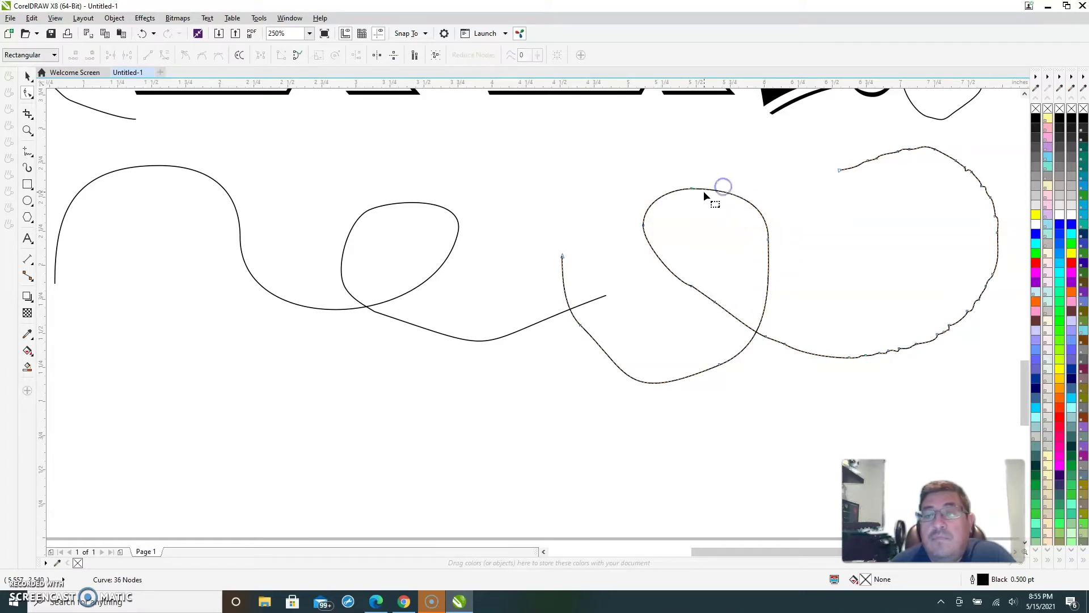
pyautogui.doubleClick(691, 287)
pyautogui.doubleClick(785, 344)
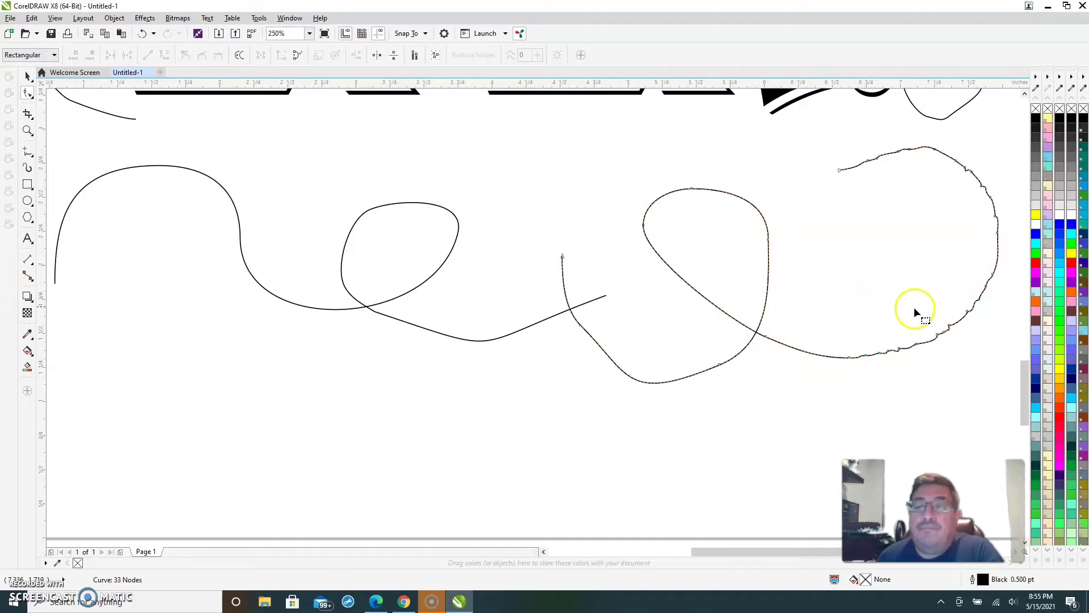
# Delete the jagged nodes along the bottom and lower-right side of the large arc at the flourish's right end.
pyautogui.scroll(2, 982, 313)
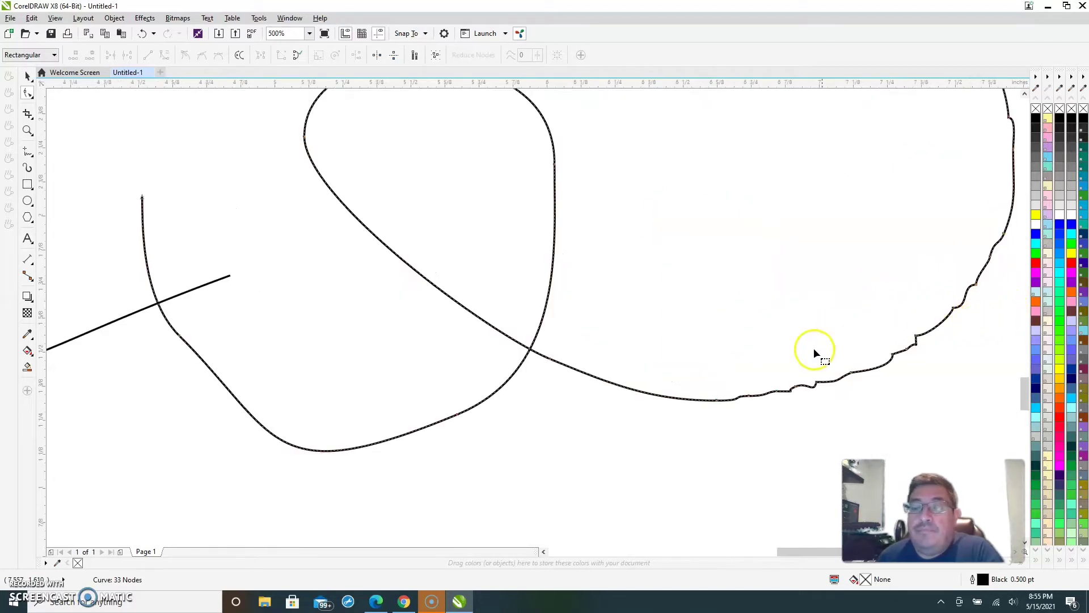
pyautogui.moveTo(838, 418); pyautogui.dragTo(834, 413)
pyautogui.press('Delete')
pyautogui.moveTo(863, 376); pyautogui.dragTo(962, 388)
pyautogui.press('Delete')
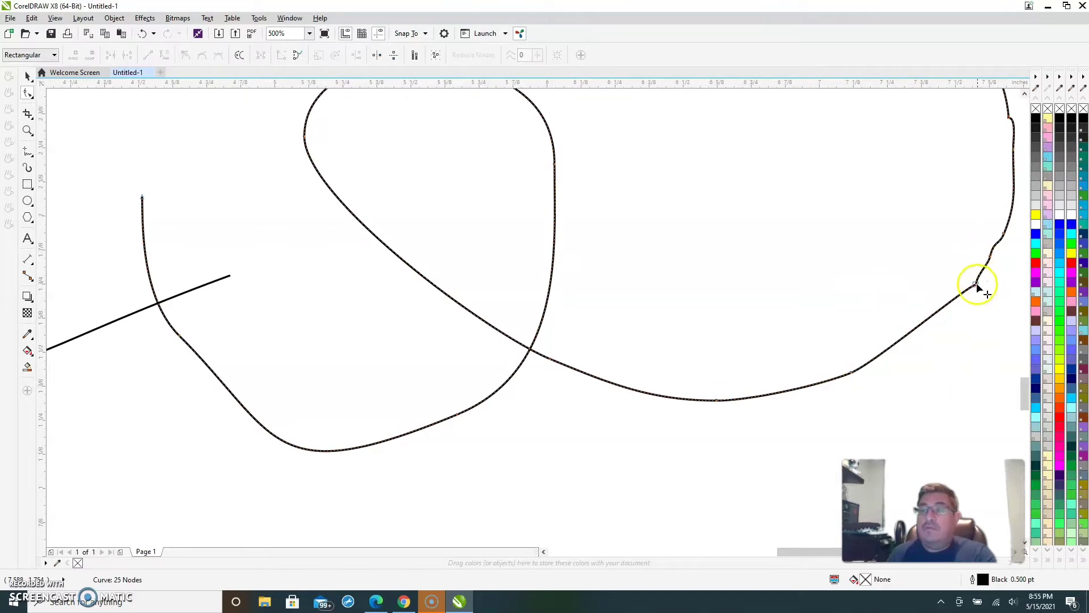
pyautogui.doubleClick(976, 284)
pyautogui.doubleClick(1005, 232)
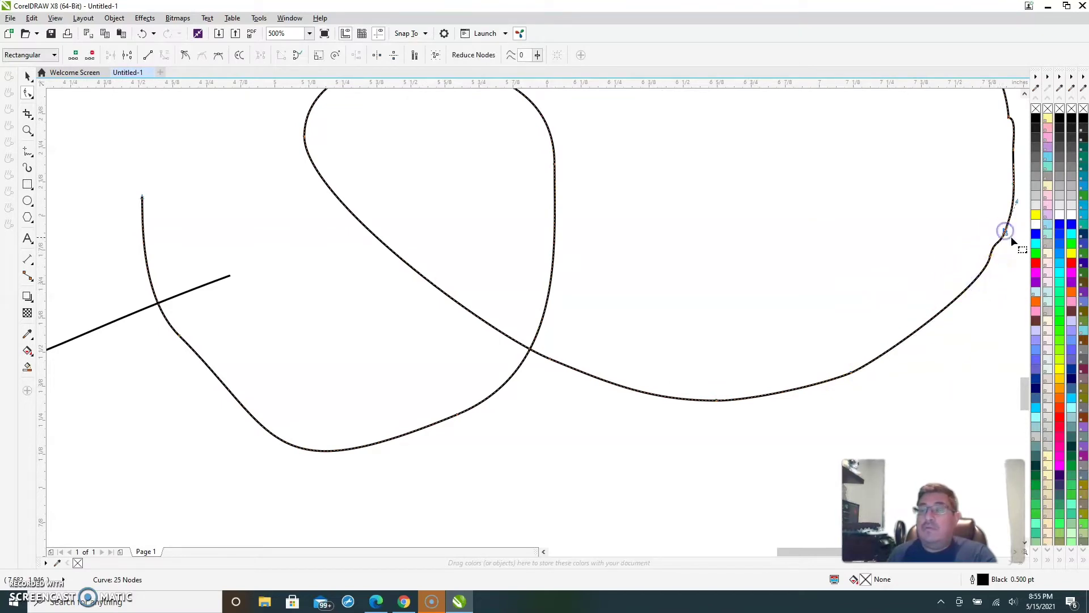
pyautogui.doubleClick(1005, 232)
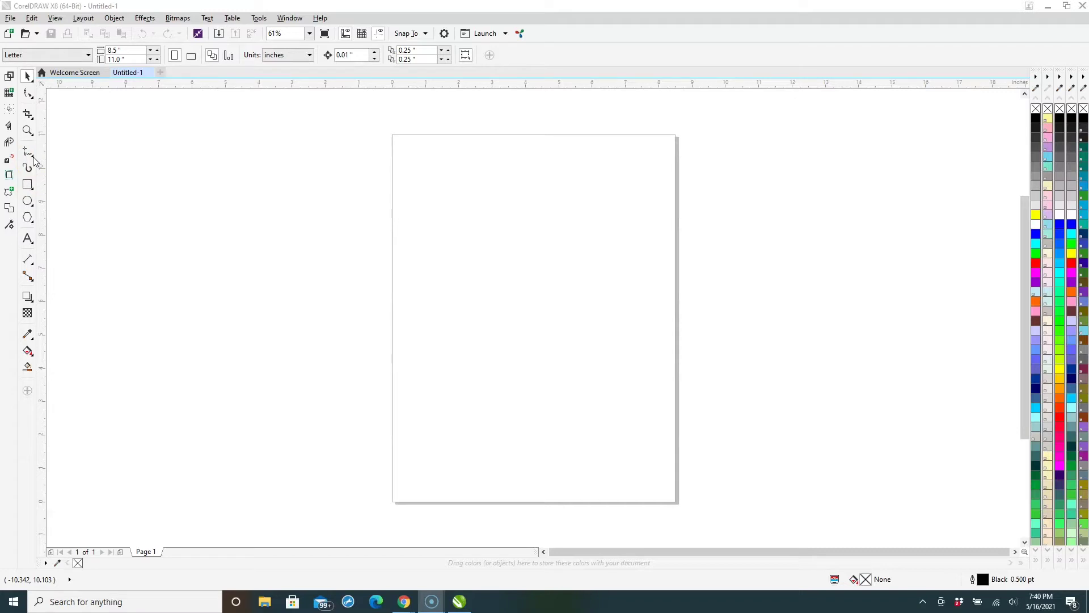
# Draw a freehand flourish with one loop, about 5.5 by 2.7 inches, on the upper half of the blank page.
pyautogui.click(34, 159)
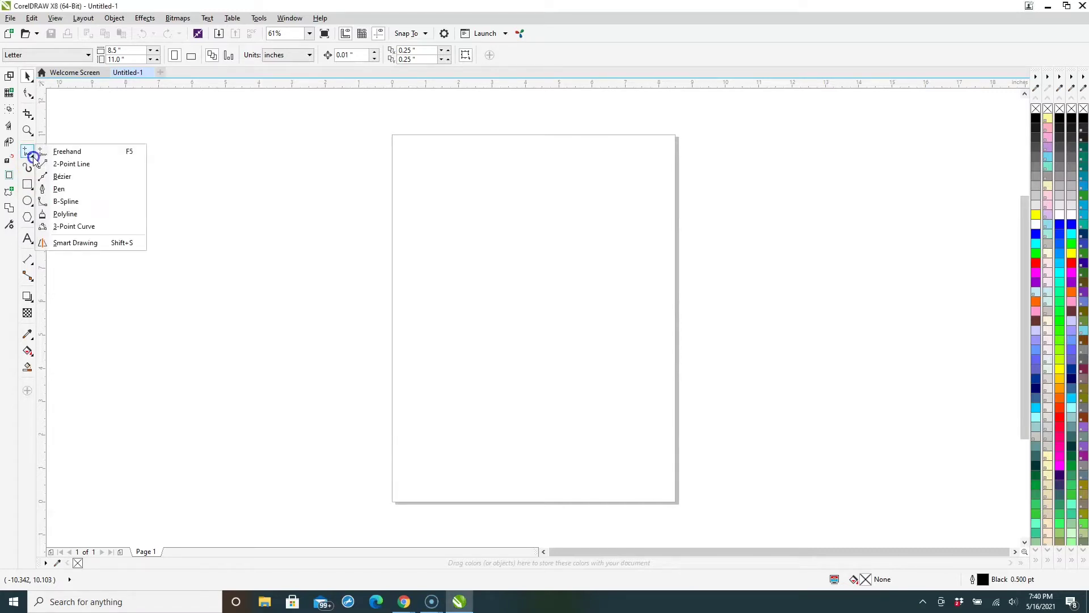
pyautogui.click(51, 152)
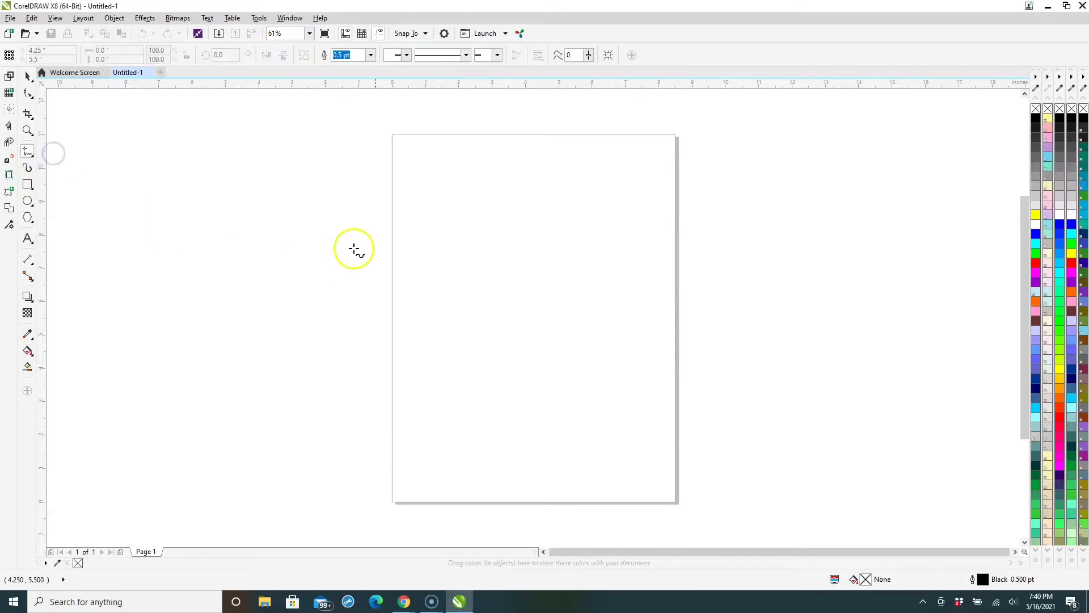
pyautogui.moveTo(471, 297)
pyautogui.mouseDown()
pyautogui.moveTo(486, 221)
pyautogui.moveTo(557, 257)
pyautogui.moveTo(535, 310)
pyautogui.moveTo(582, 245)
pyautogui.moveTo(627, 243)
pyautogui.mouseUp()
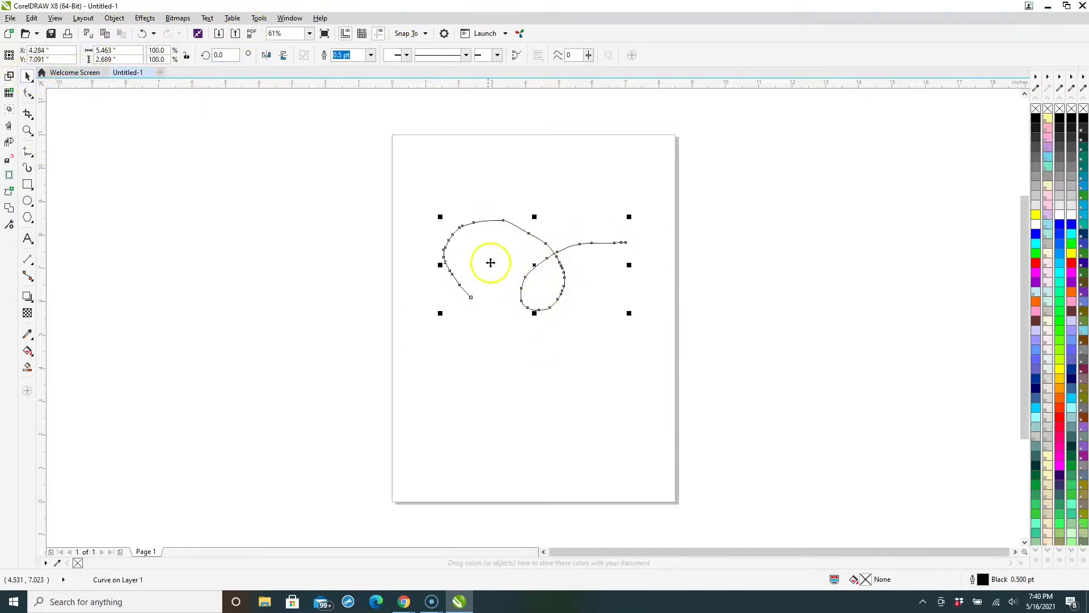
# Duplicate the flourish and move the copy to a slight offset just above and right of the original.
pyautogui.hotkey('ctrl', 'd')
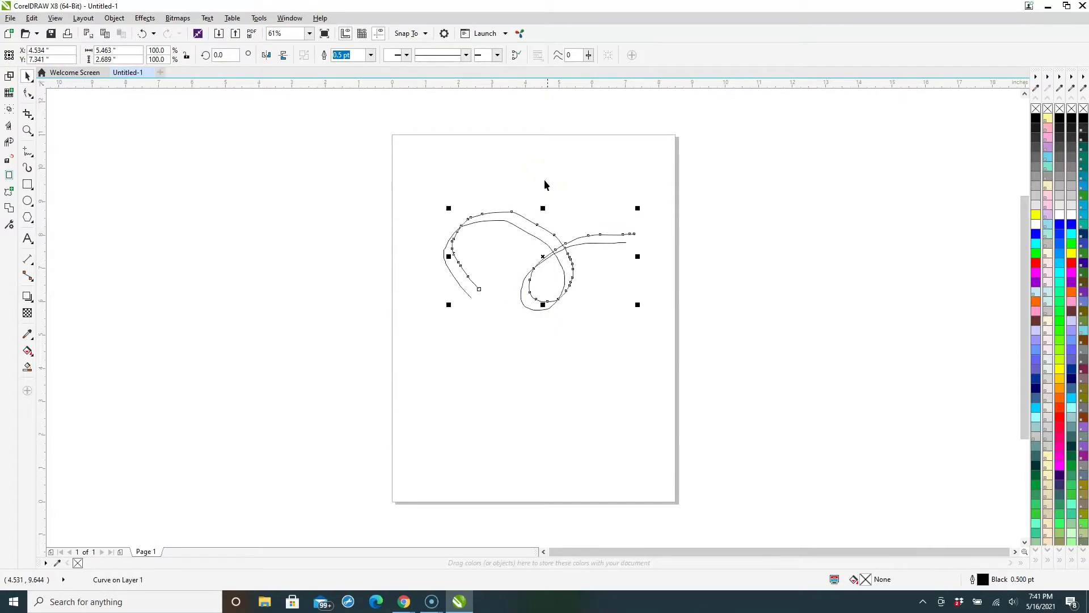
pyautogui.scroll(4, 553, 260)
pyautogui.scroll(-2, 543, 257)
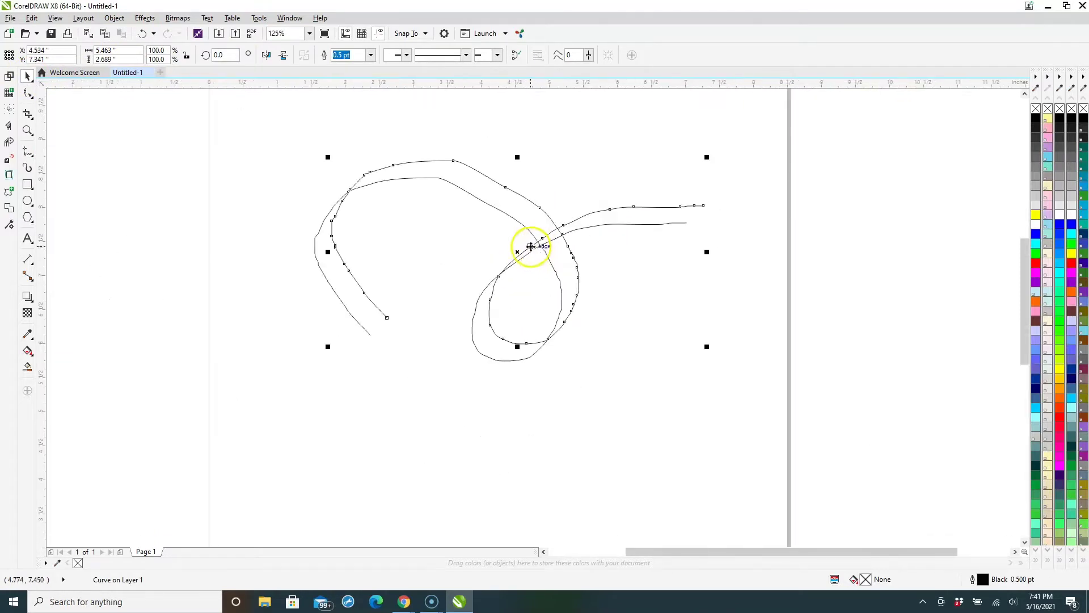
pyautogui.click(498, 185)
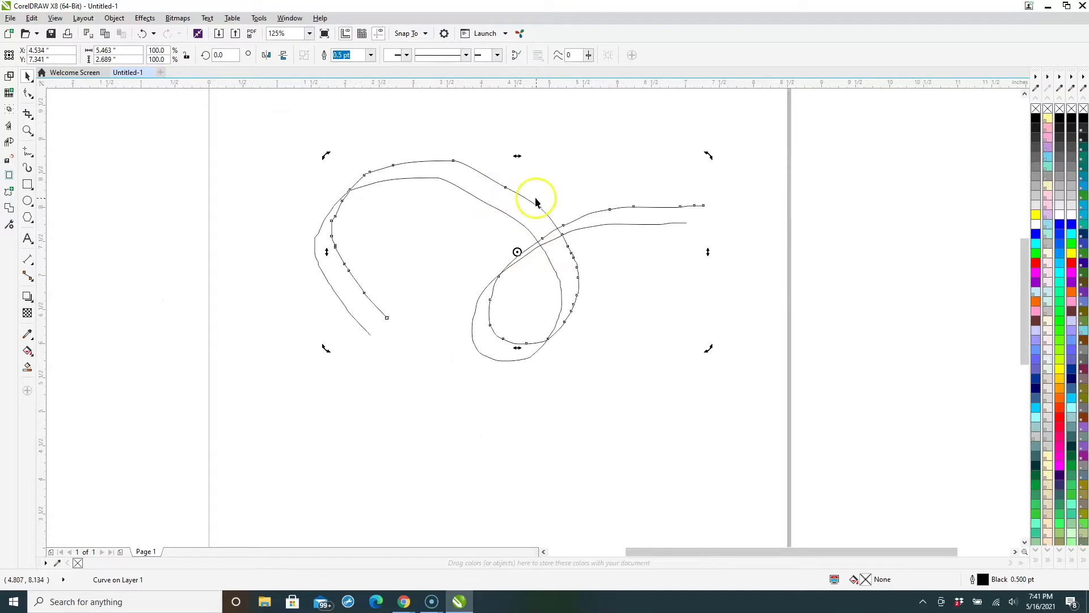
pyautogui.click(521, 211)
pyautogui.moveTo(519, 250); pyautogui.dragTo(503, 262)
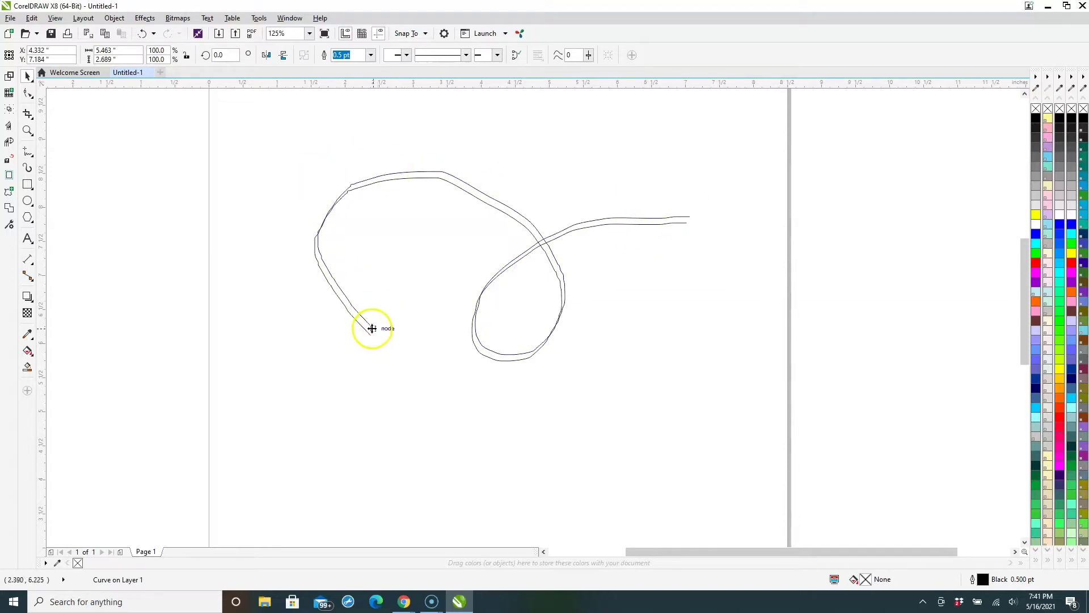
# Select both flourish curves and combine them into one curve object.
pyautogui.scroll(2, 391, 339)
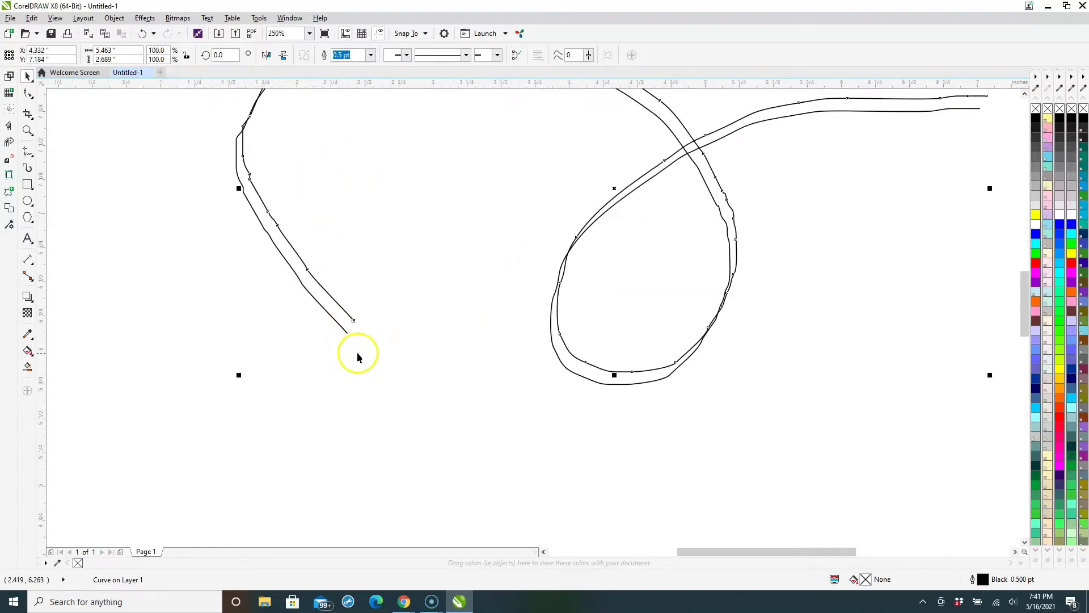
pyautogui.scroll(-2, 407, 323)
pyautogui.moveTo(258, 119); pyautogui.dragTo(756, 382)
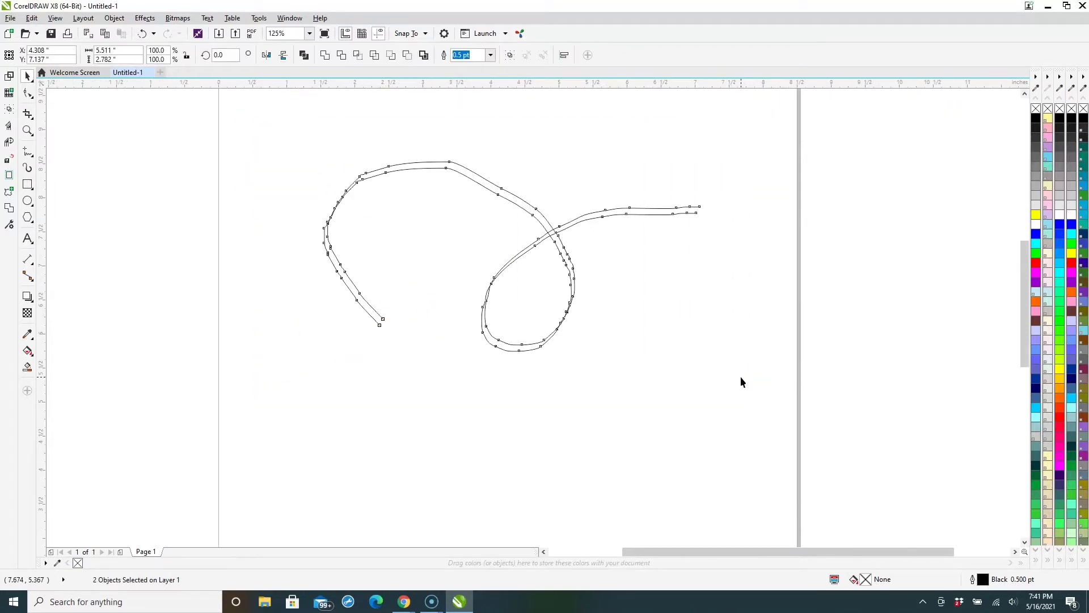
pyautogui.hotkey('ctrl', 'l')
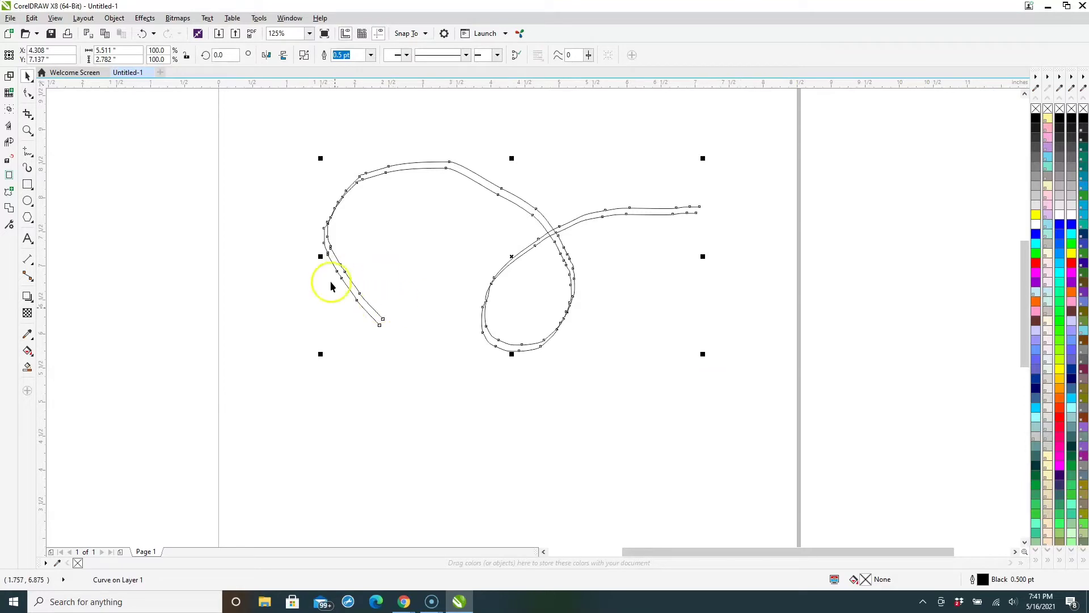
# Select the two open end nodes at the flourish's lower-left tip and join them into a point.
pyautogui.press('F5')
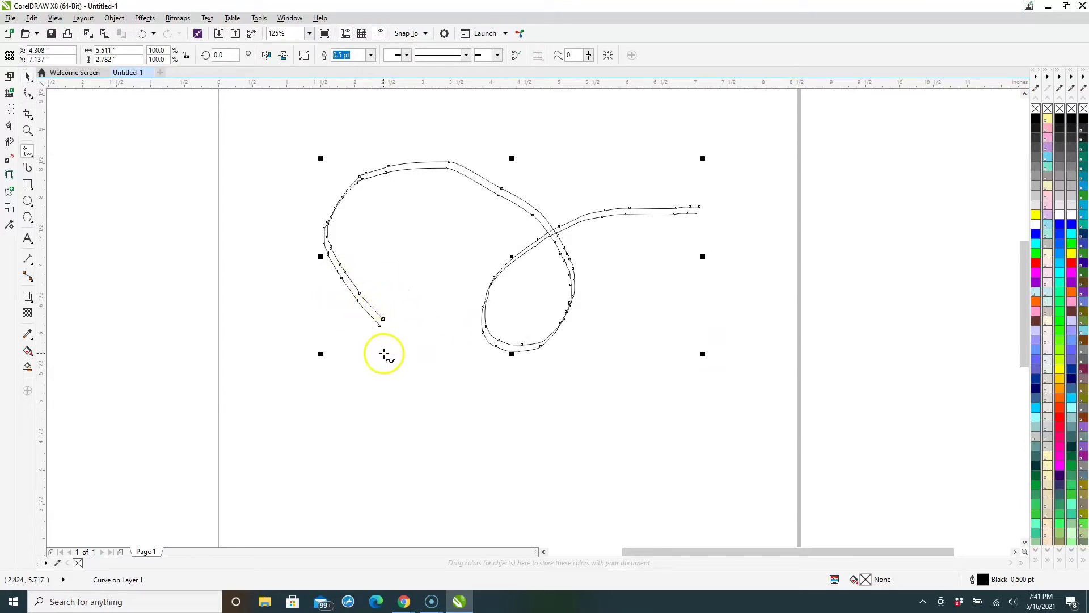
pyautogui.press('space')
pyautogui.doubleClick(382, 317)
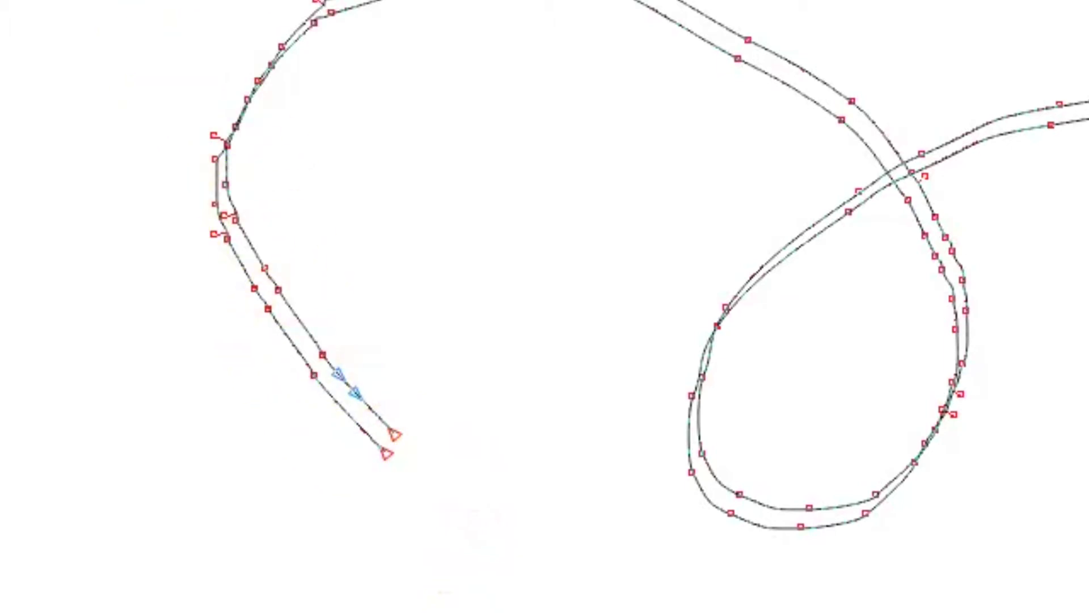
pyautogui.click(352, 369)
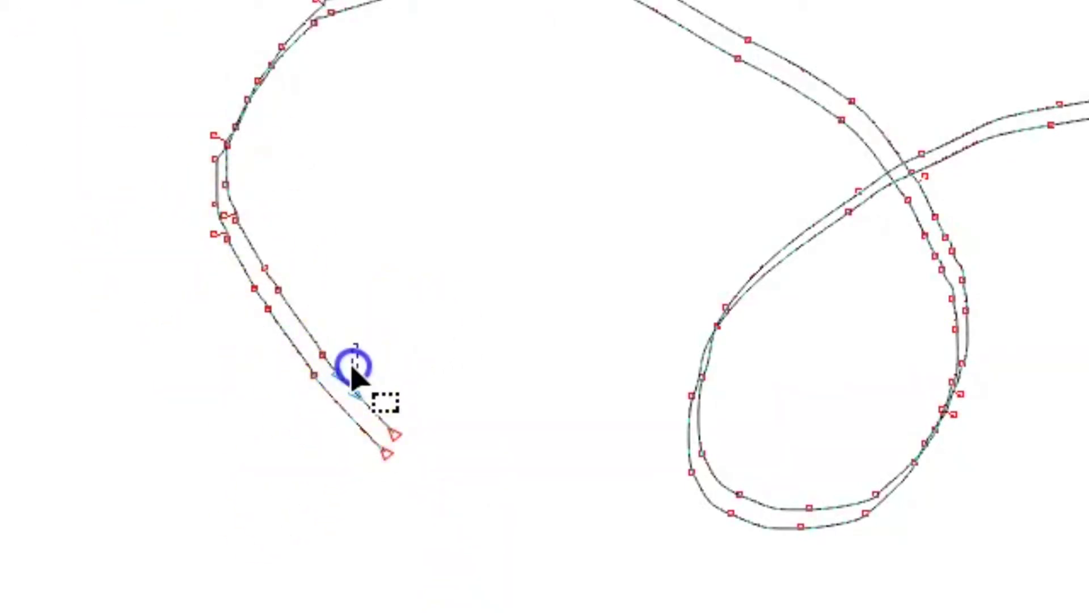
pyautogui.moveTo(352, 369); pyautogui.dragTo(462, 559)
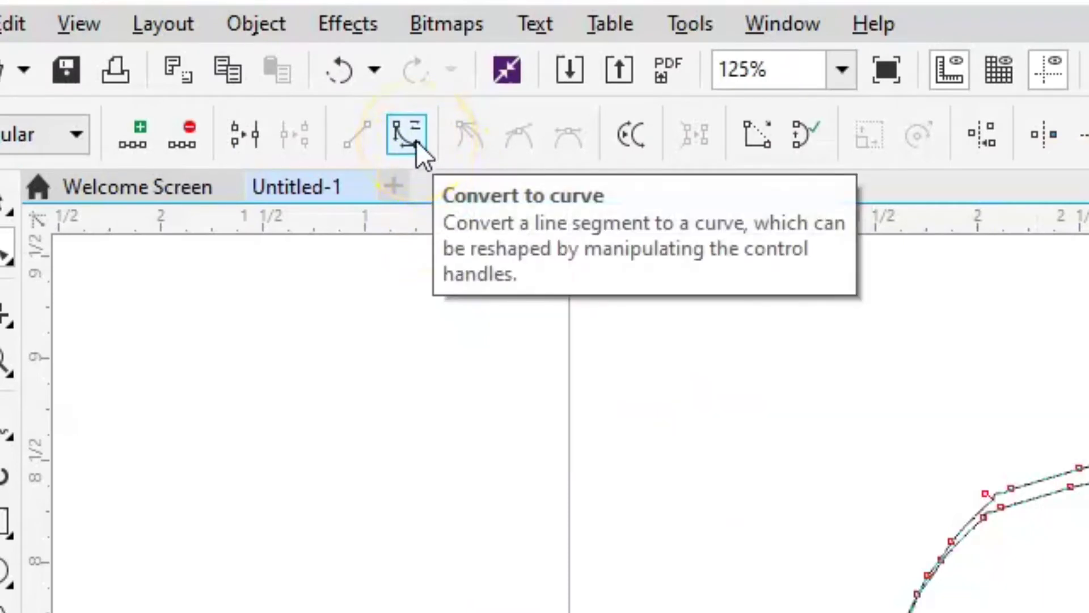
pyautogui.click(243, 131)
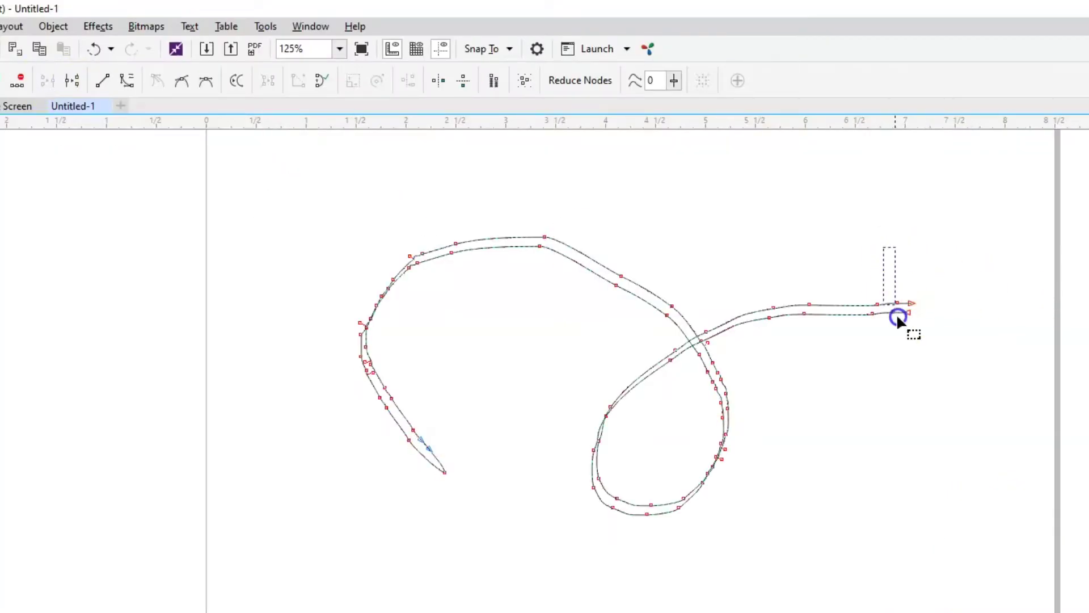
# Join the two open end nodes at the flourish's right tip and fill the closed shape with black.
pyautogui.moveTo(898, 318); pyautogui.dragTo(949, 354)
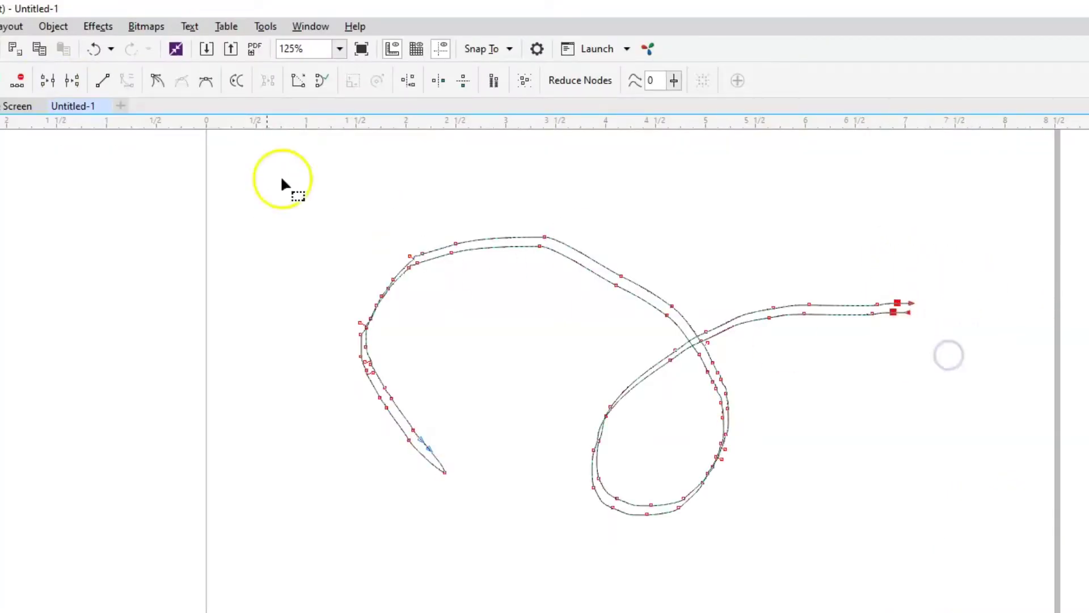
pyautogui.click(49, 82)
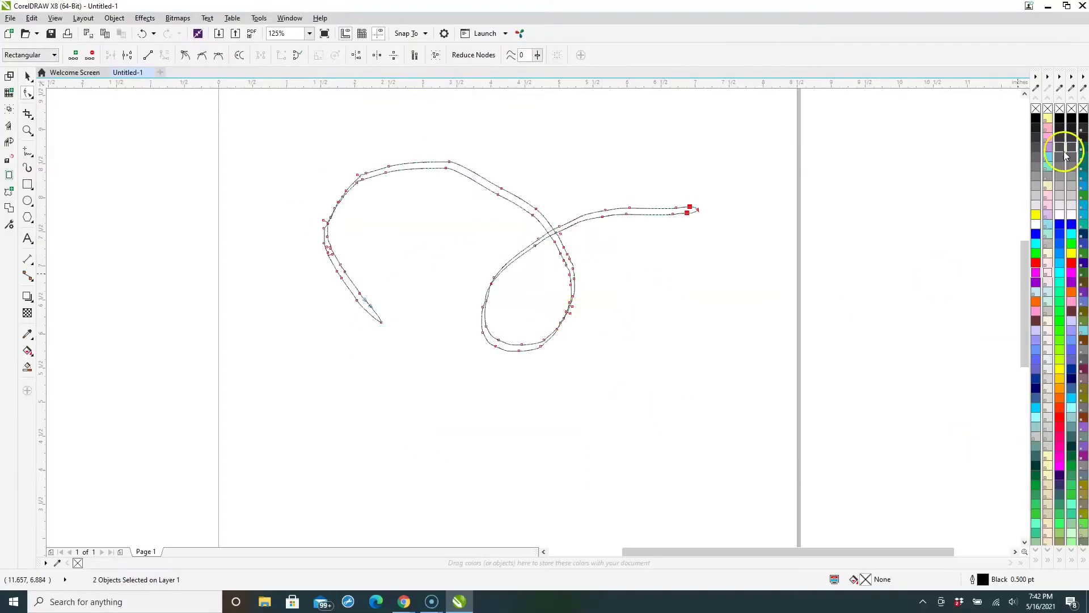
pyautogui.click(1036, 119)
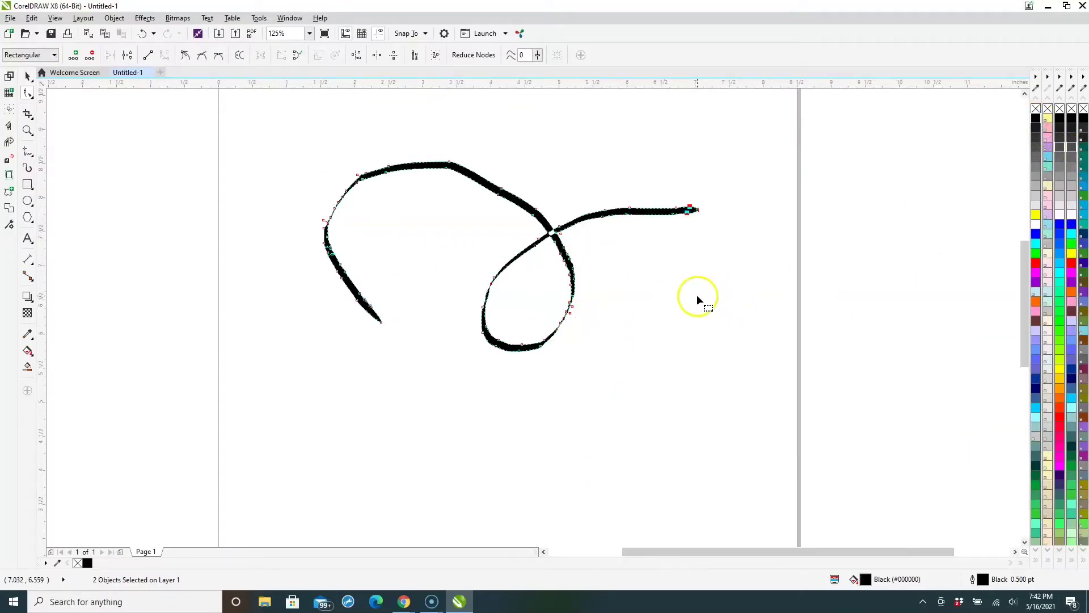
pyautogui.click(28, 76)
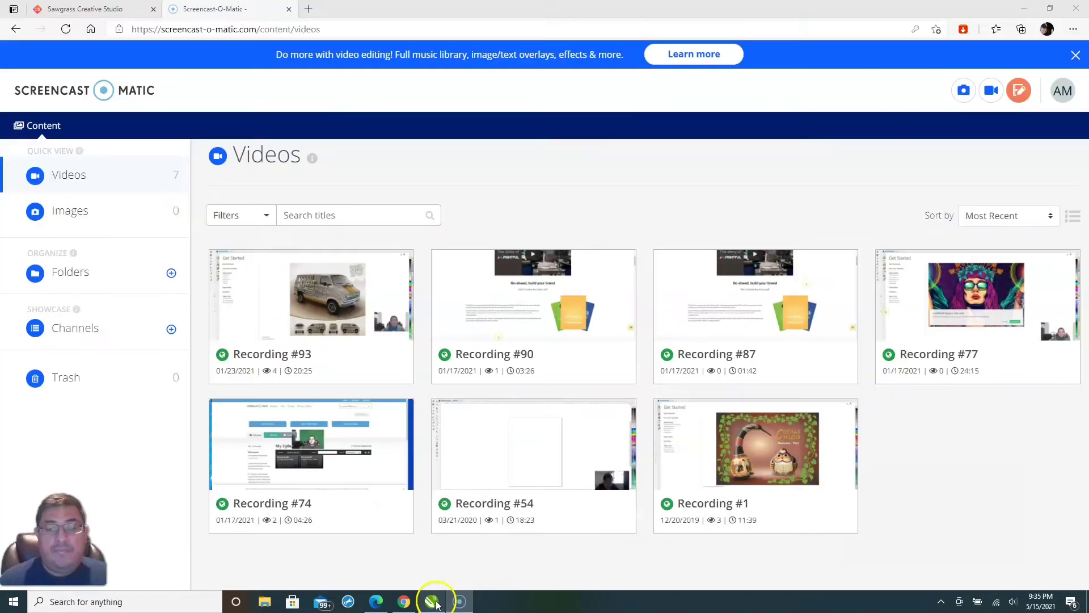
# Switch to CorelDRAW and draw a closed four-sided patch, about 0.06 by 0.18 inches, over the thin crossing on the left loop's outer edge.
pyautogui.click(433, 601)
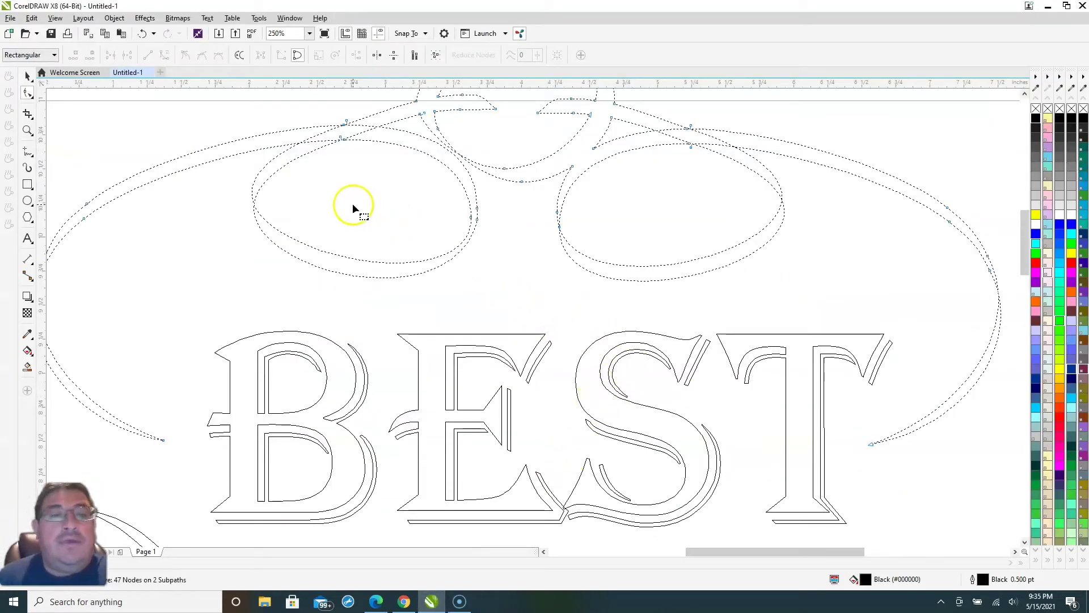
pyautogui.click(251, 203)
pyautogui.scroll(2, 251, 203)
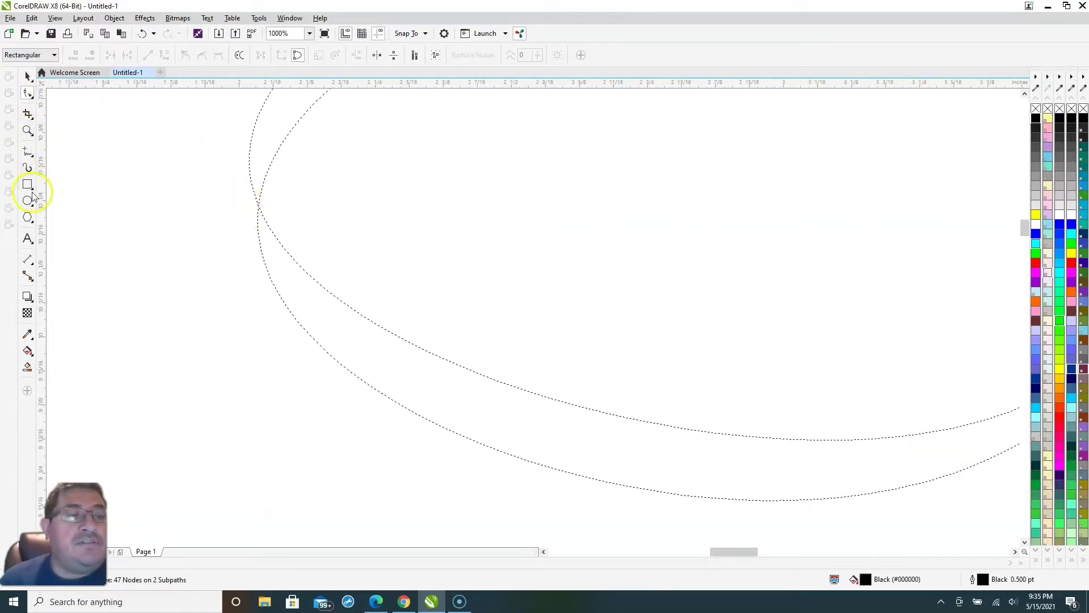
pyautogui.click(32, 158)
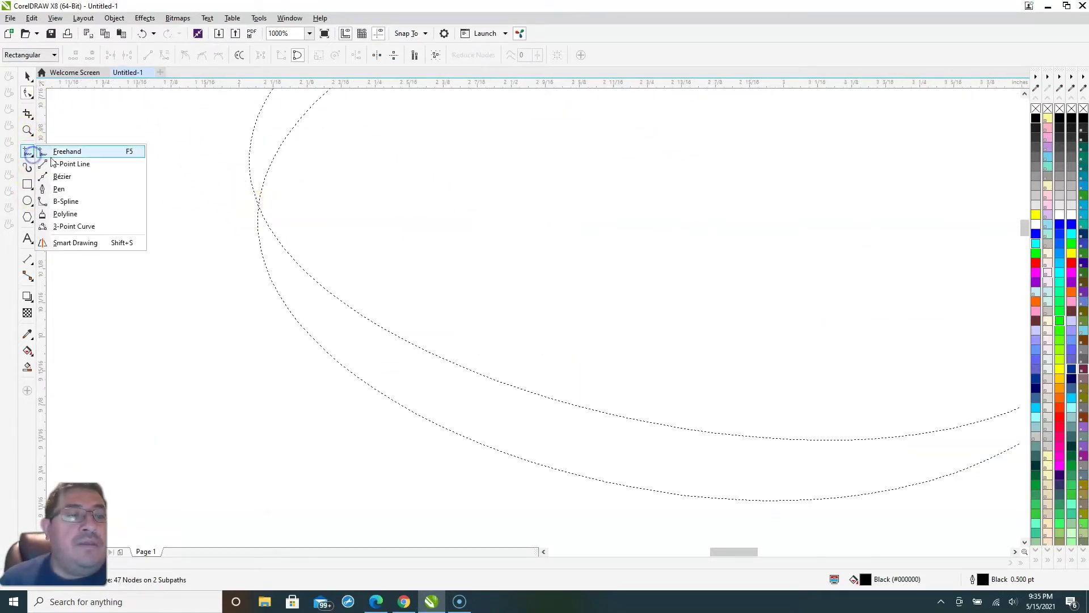
pyautogui.click(68, 151)
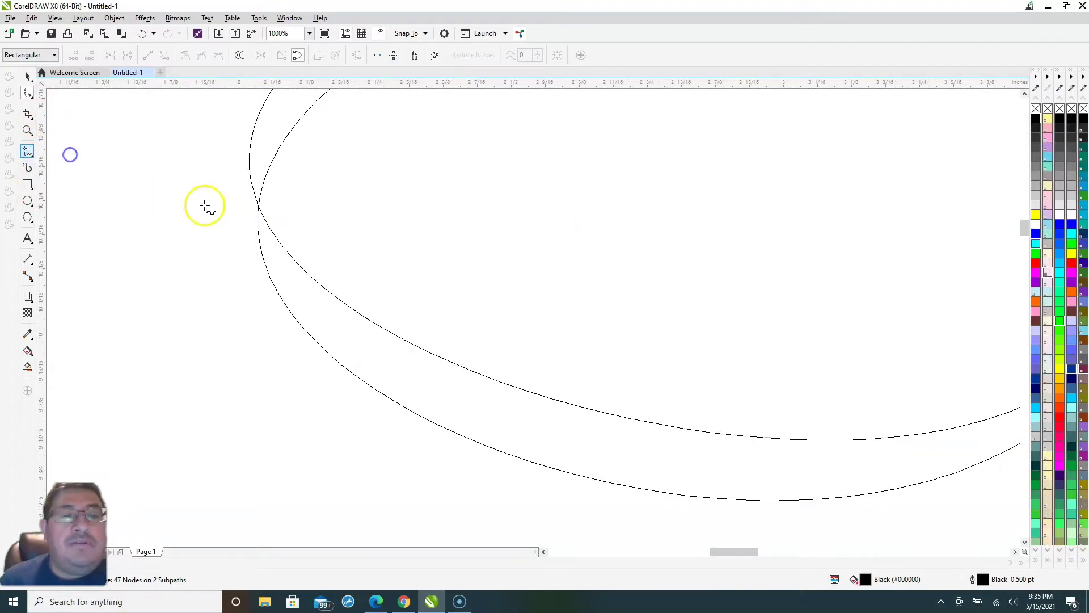
pyautogui.click(248, 164)
pyautogui.click(268, 172)
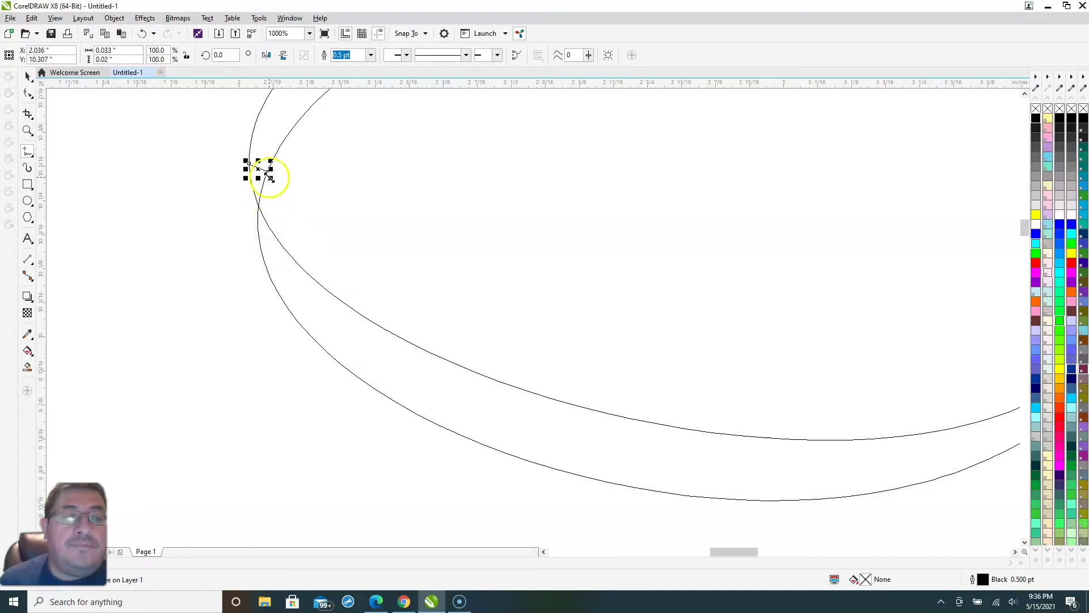
pyautogui.moveTo(268, 172)
pyautogui.mouseDown()
pyautogui.moveTo(282, 245)
pyautogui.moveTo(264, 261)
pyautogui.moveTo(250, 165)
pyautogui.mouseUp()
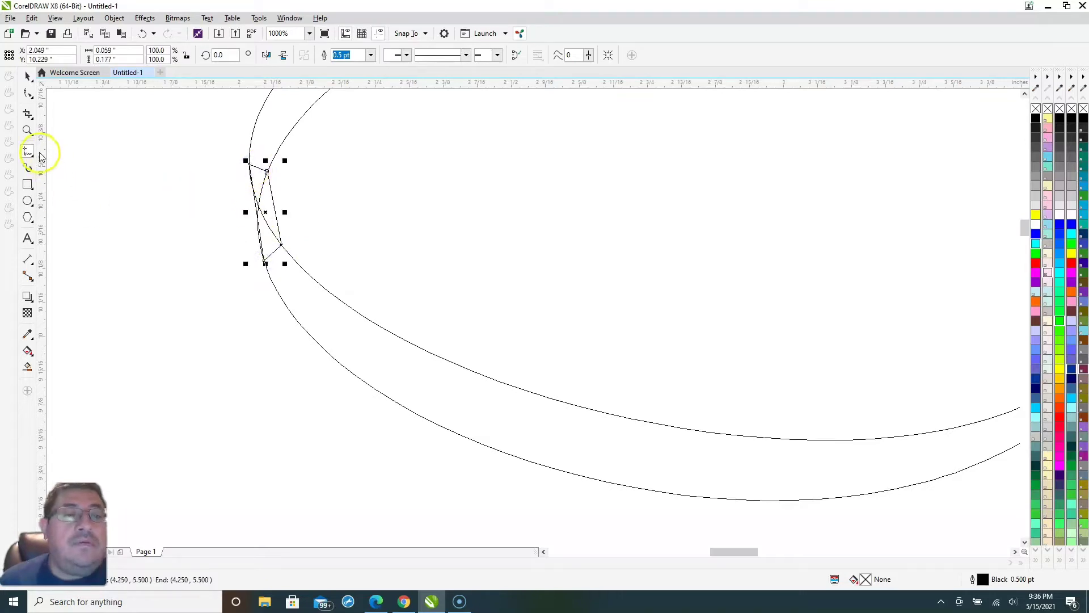
# Duplicate the patch and move the copy onto the thin crossing at the right loop's inner edge.
pyautogui.click(27, 76)
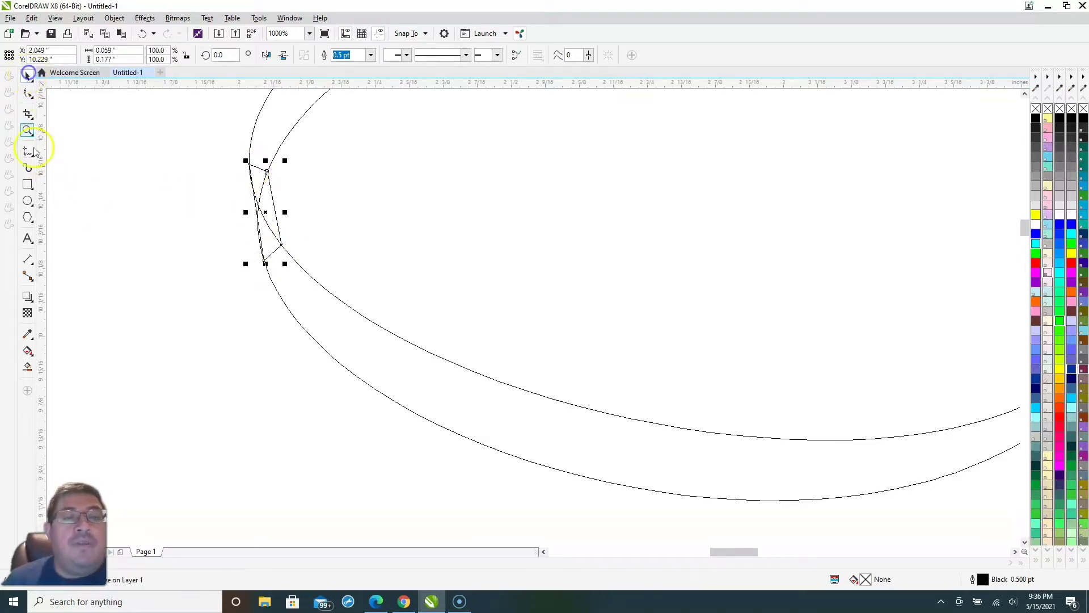
pyautogui.scroll(-1, 413, 329)
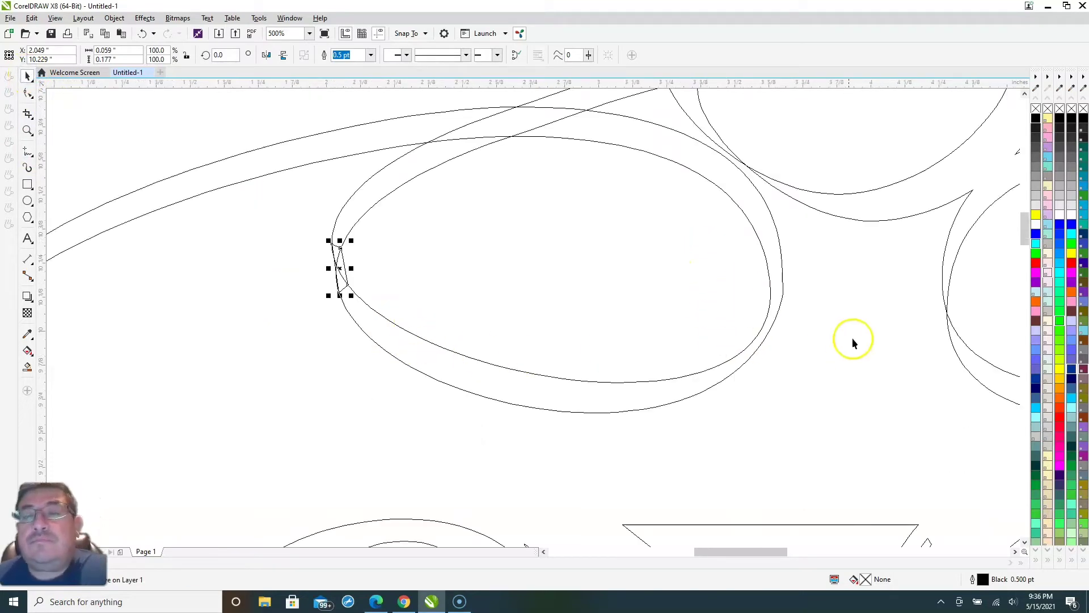
pyautogui.scroll(-1, 810, 219)
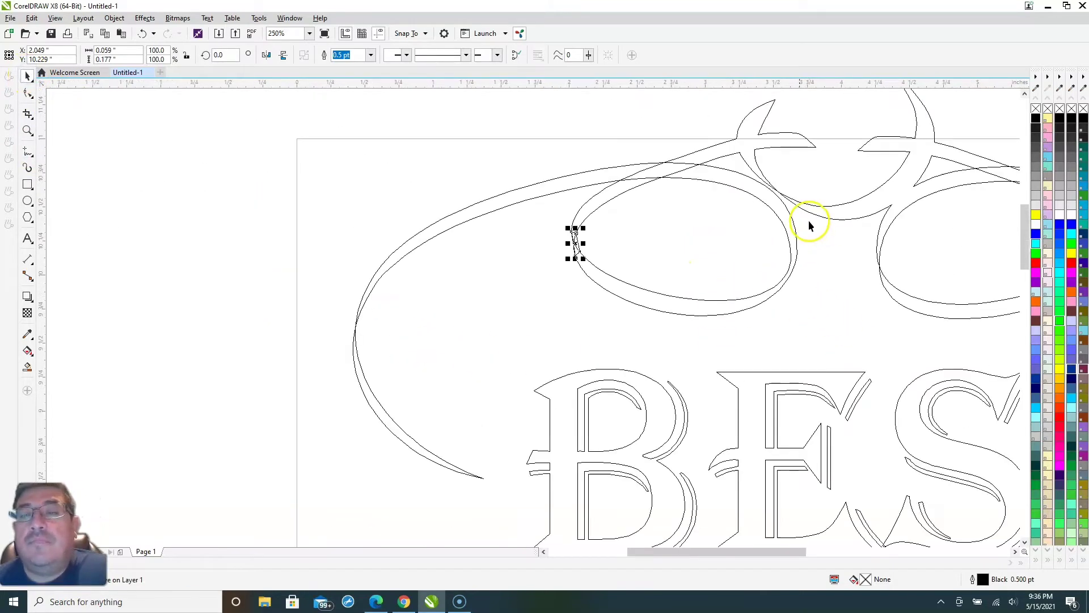
pyautogui.scroll(1, 935, 277)
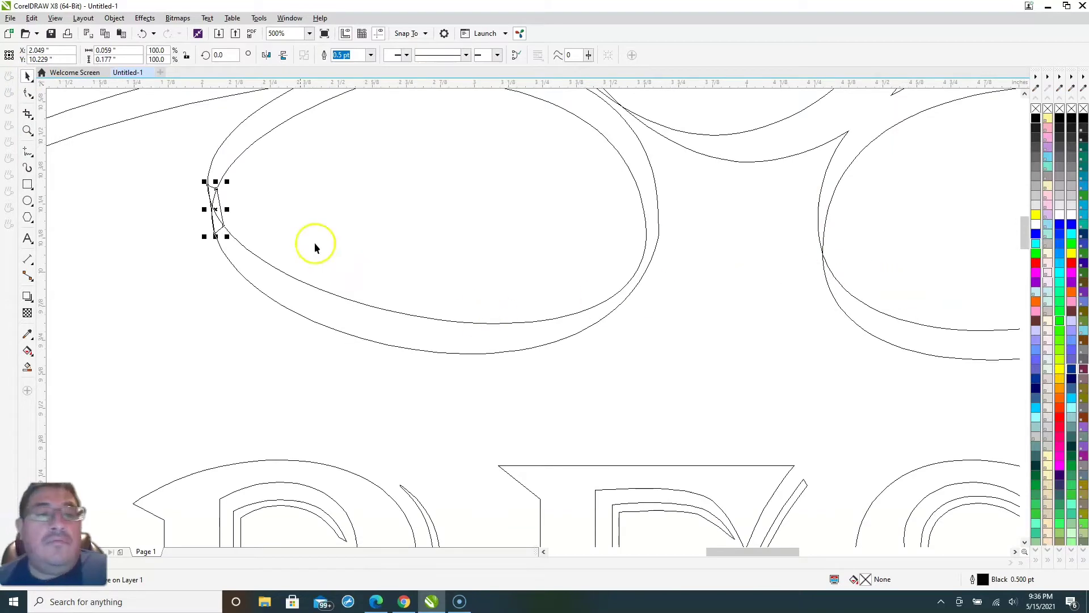
pyautogui.moveTo(215, 213); pyautogui.dragTo(218, 211)
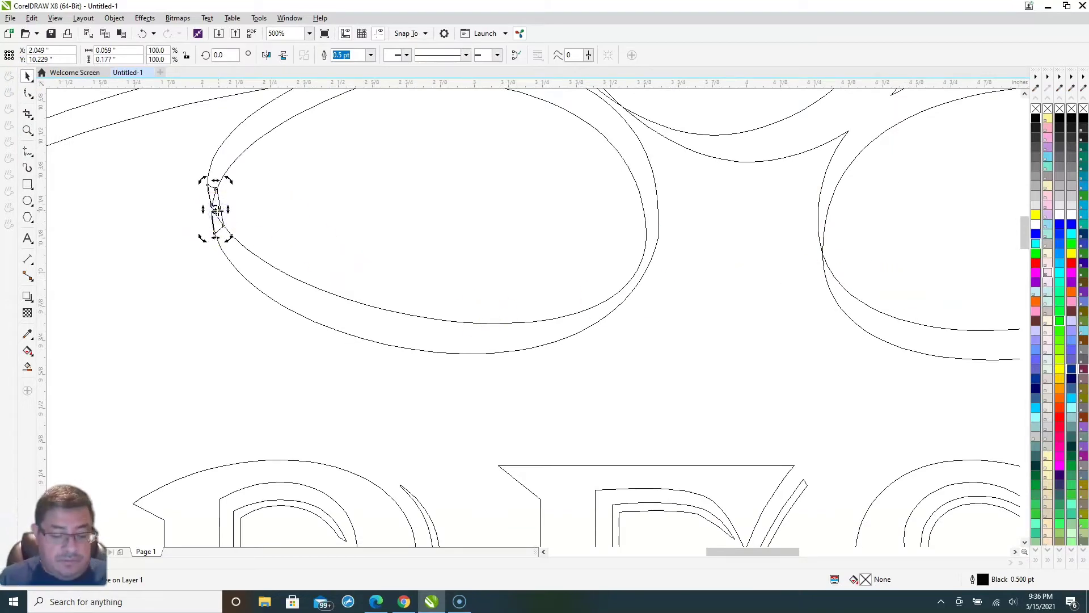
pyautogui.click(283, 152)
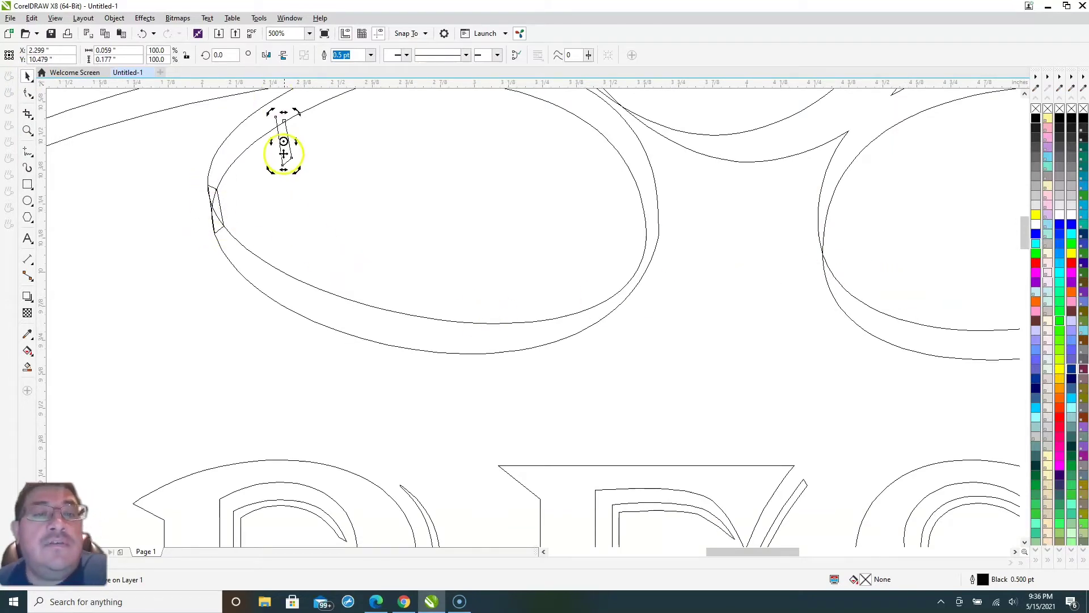
pyautogui.moveTo(284, 140); pyautogui.dragTo(827, 257)
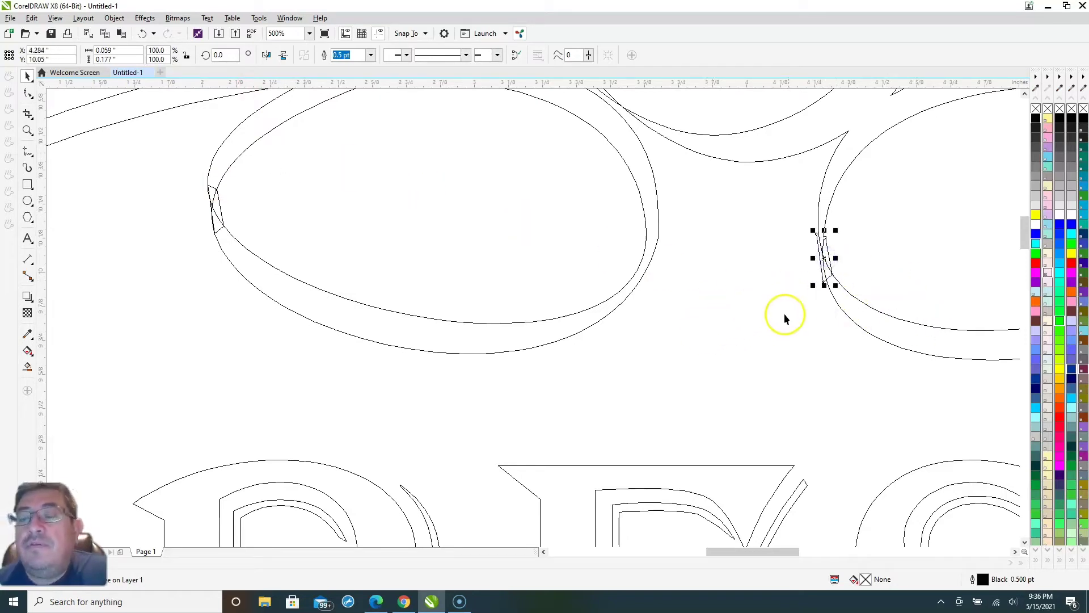
pyautogui.click(761, 287)
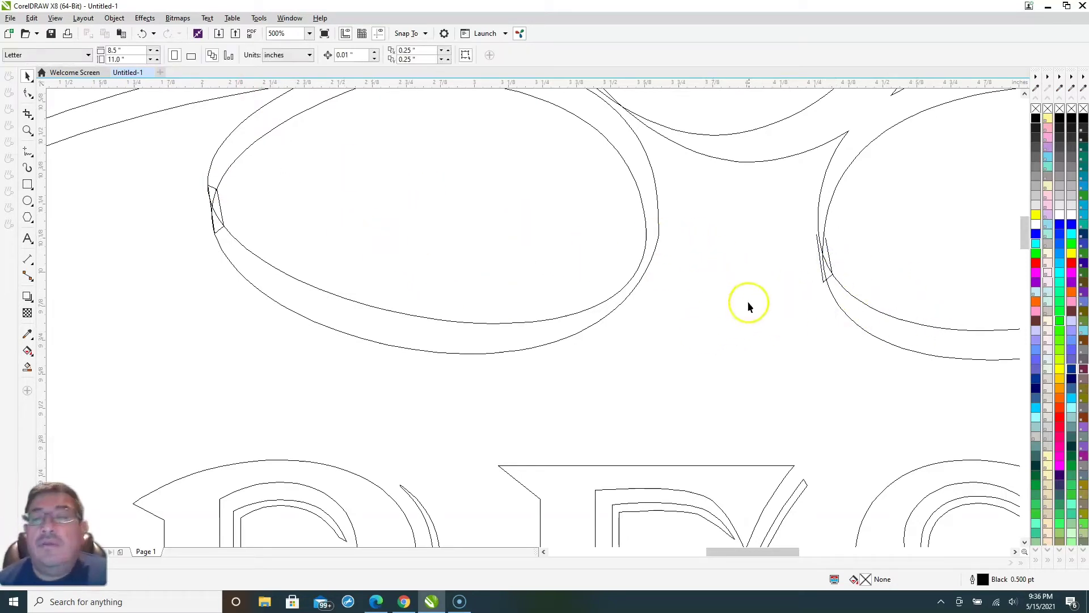
# Draw a straight freehand line across the open upper end of the patch on the right loop's inner edge.
pyautogui.scroll(3, 219, 200)
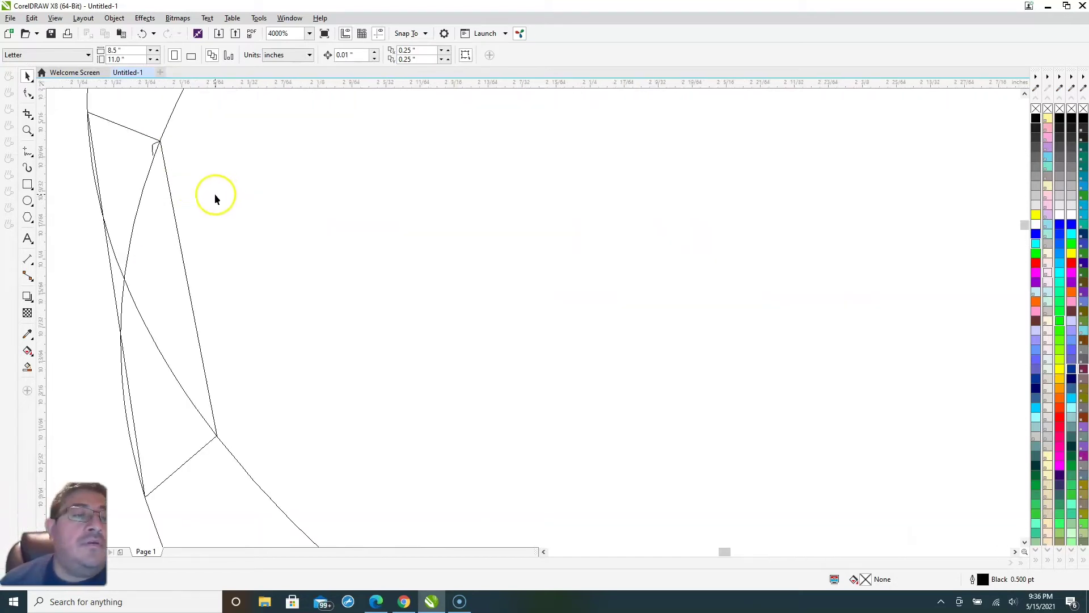
pyautogui.scroll(-3, 214, 196)
pyautogui.scroll(1, 875, 245)
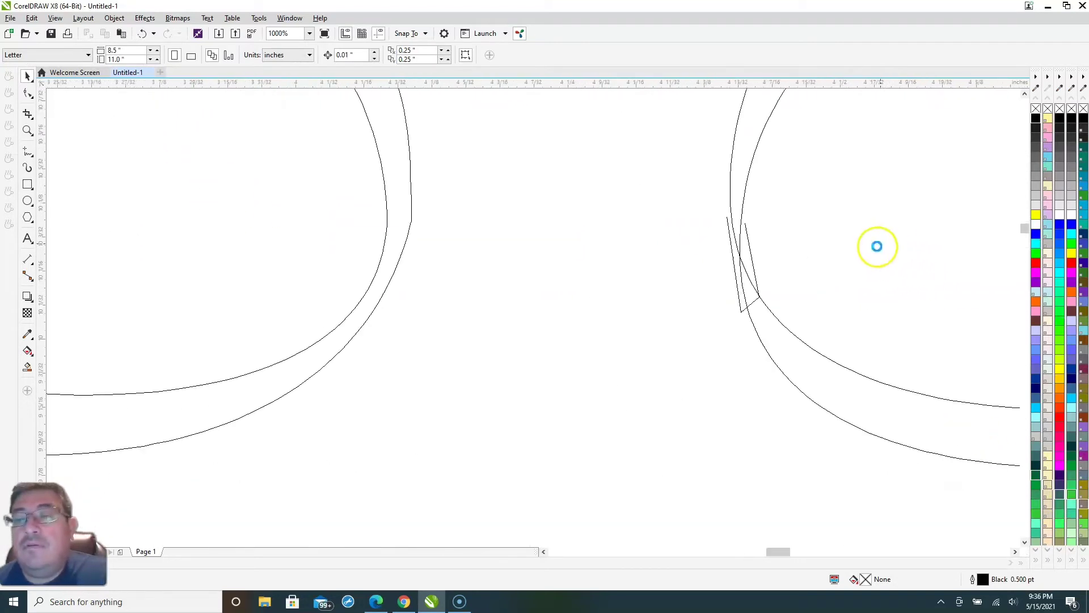
pyautogui.scroll(1, 585, 197)
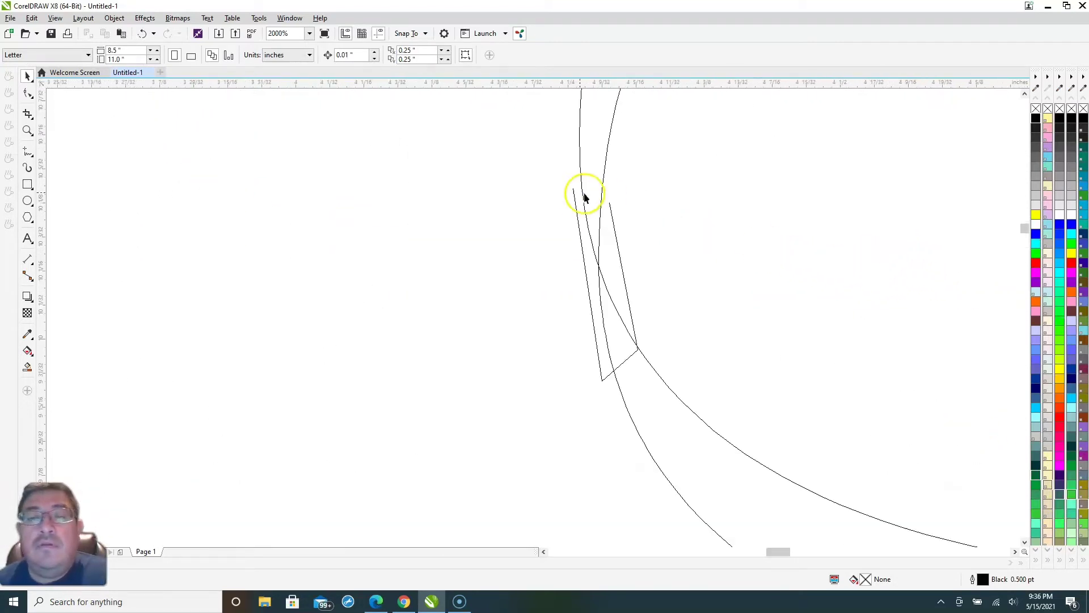
pyautogui.click(32, 160)
pyautogui.click(62, 151)
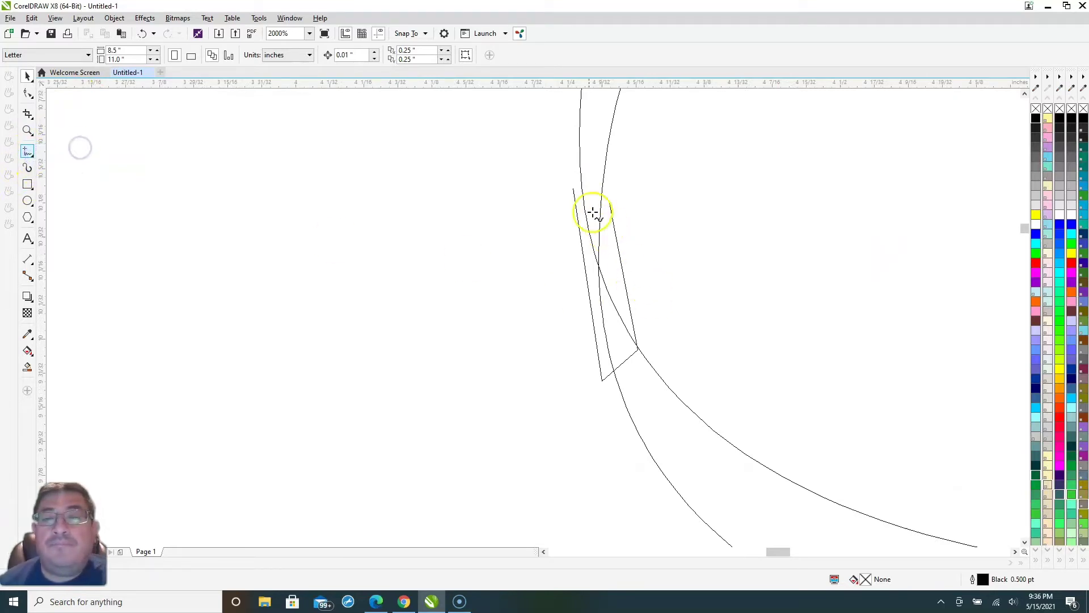
pyautogui.click(573, 188)
pyautogui.click(611, 209)
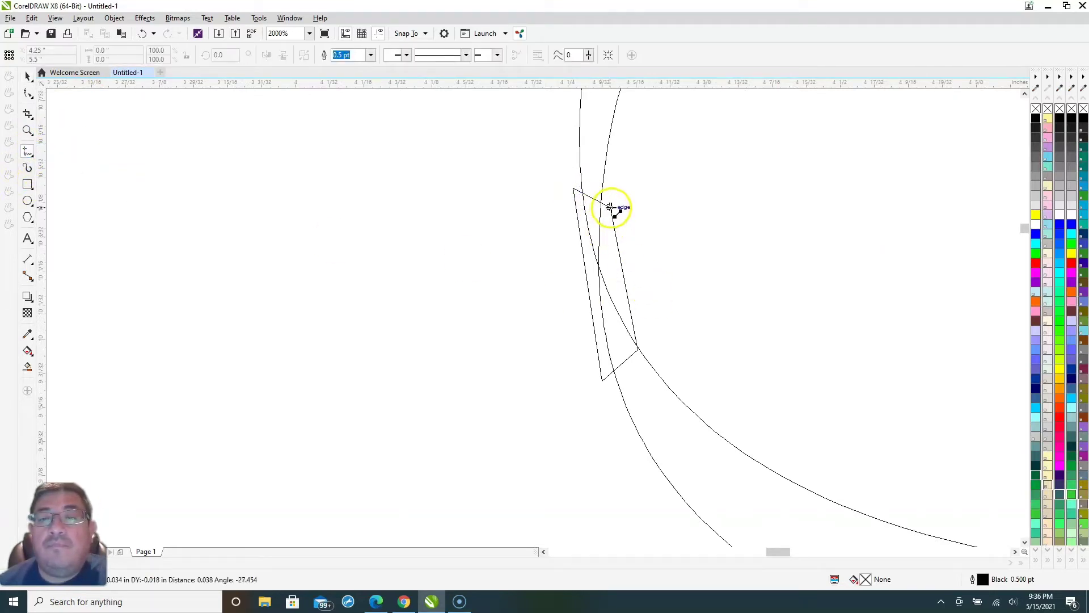
pyautogui.click(610, 203)
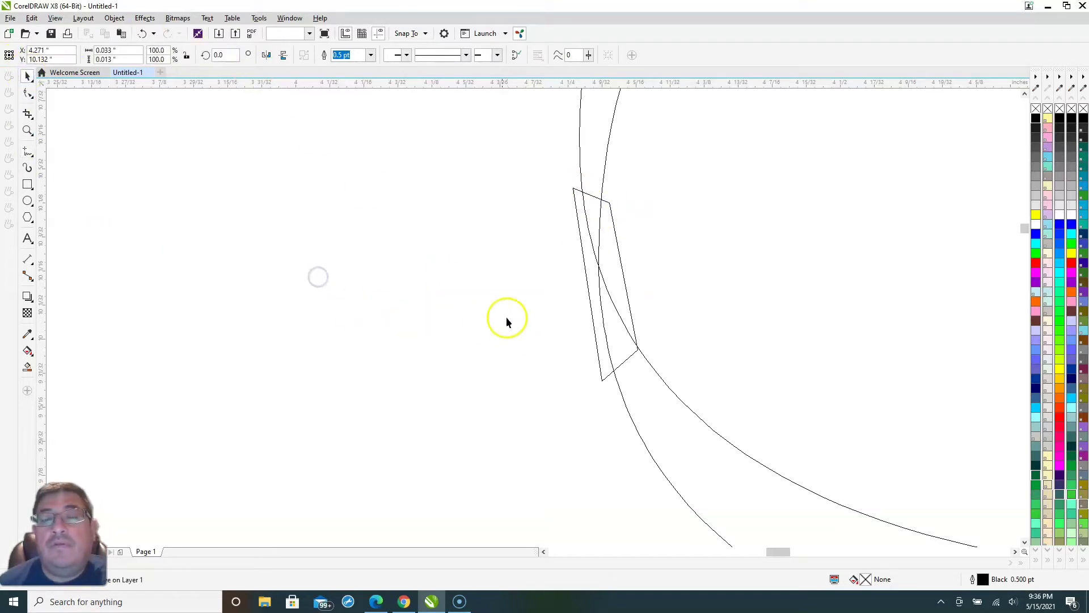
pyautogui.click(506, 318)
# Duplicate the completed patch with its top line, place the copy over the right loop's outer crossing, and narrow it to about 0.05 inches.
pyautogui.scroll(-2, 506, 319)
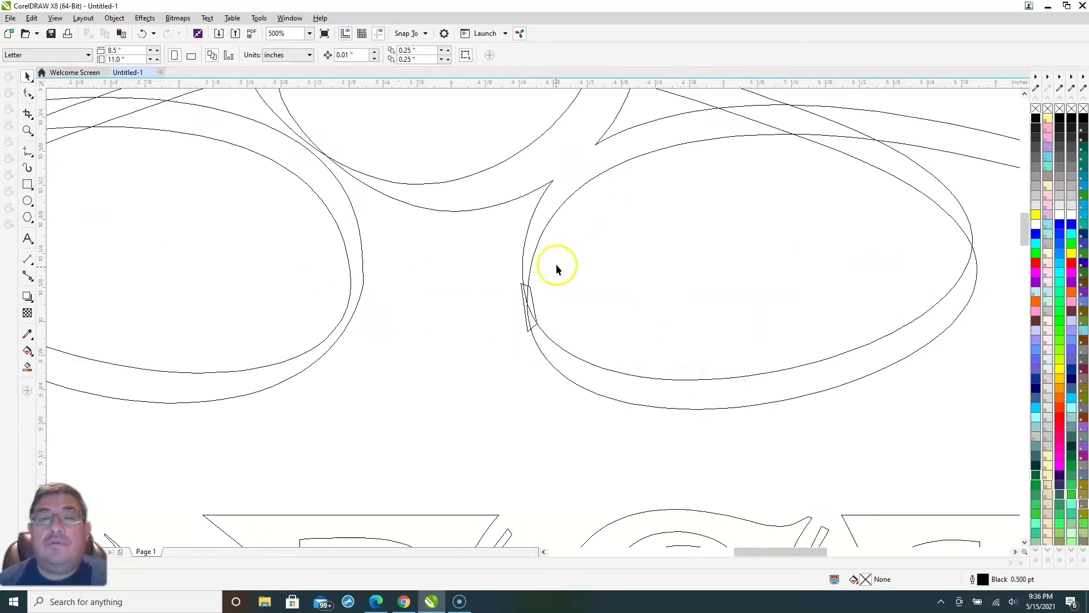
pyautogui.click(528, 300)
pyautogui.moveTo(479, 260); pyautogui.dragTo(581, 353)
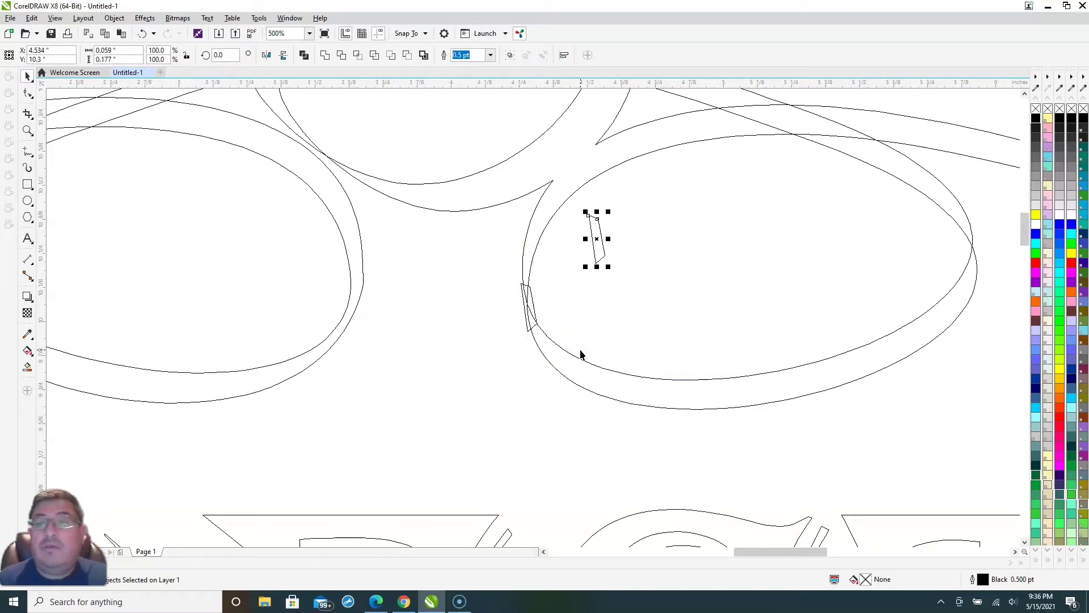
pyautogui.moveTo(597, 239); pyautogui.dragTo(971, 250)
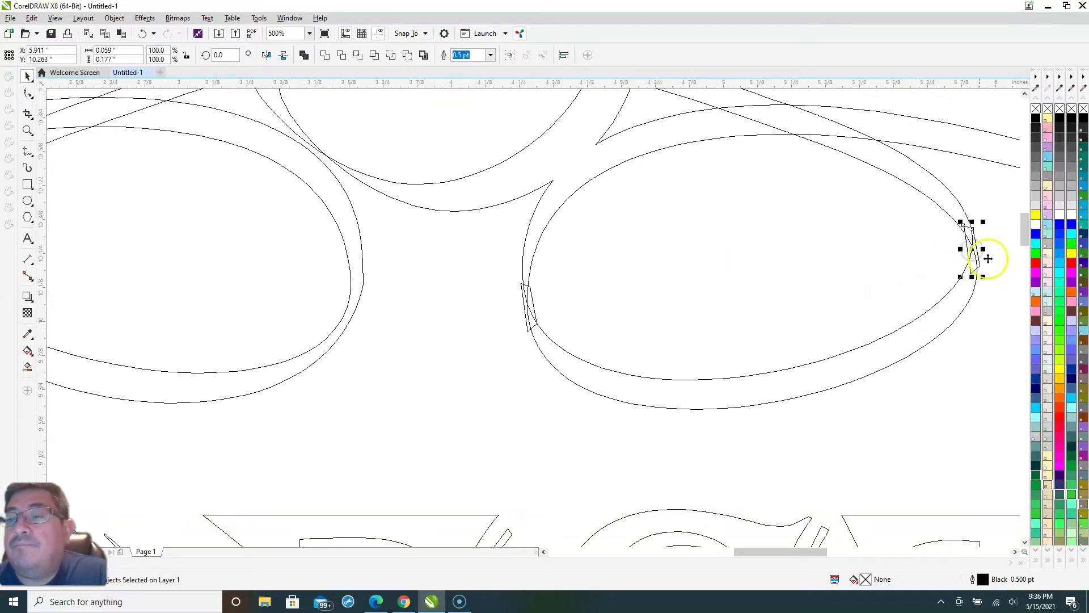
pyautogui.scroll(4, 986, 273)
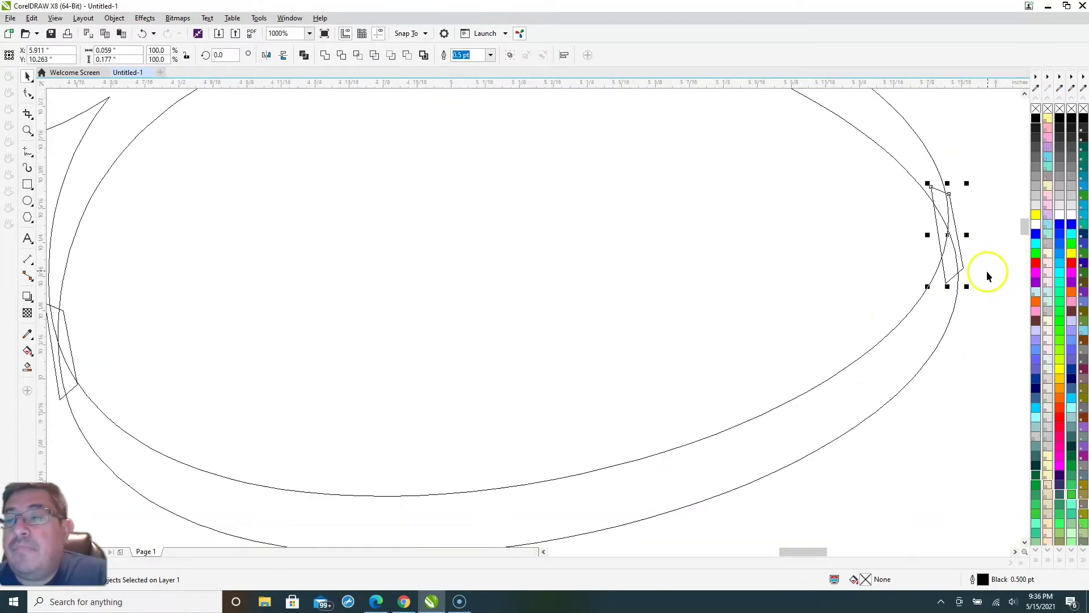
pyautogui.click(912, 285)
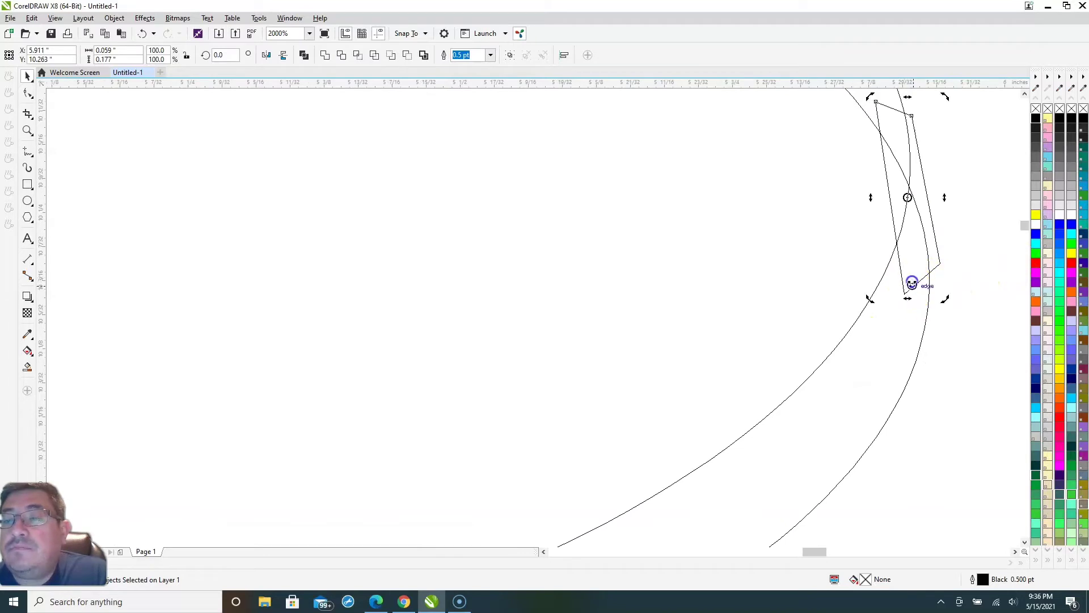
pyautogui.moveTo(907, 299); pyautogui.dragTo(895, 301)
pyautogui.scroll(-7, 734, 181)
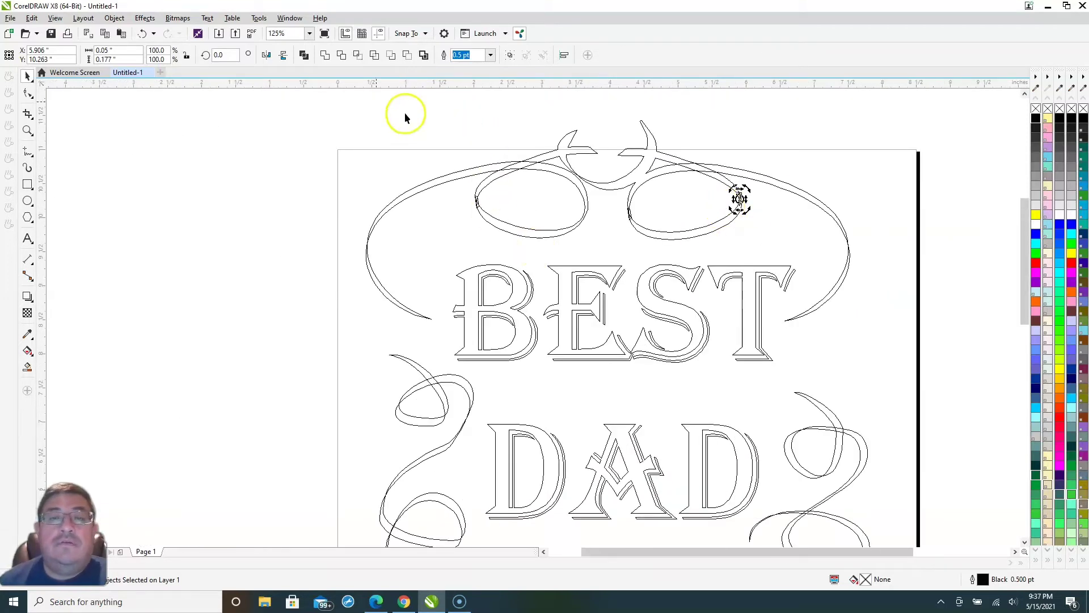
pyautogui.click(283, 115)
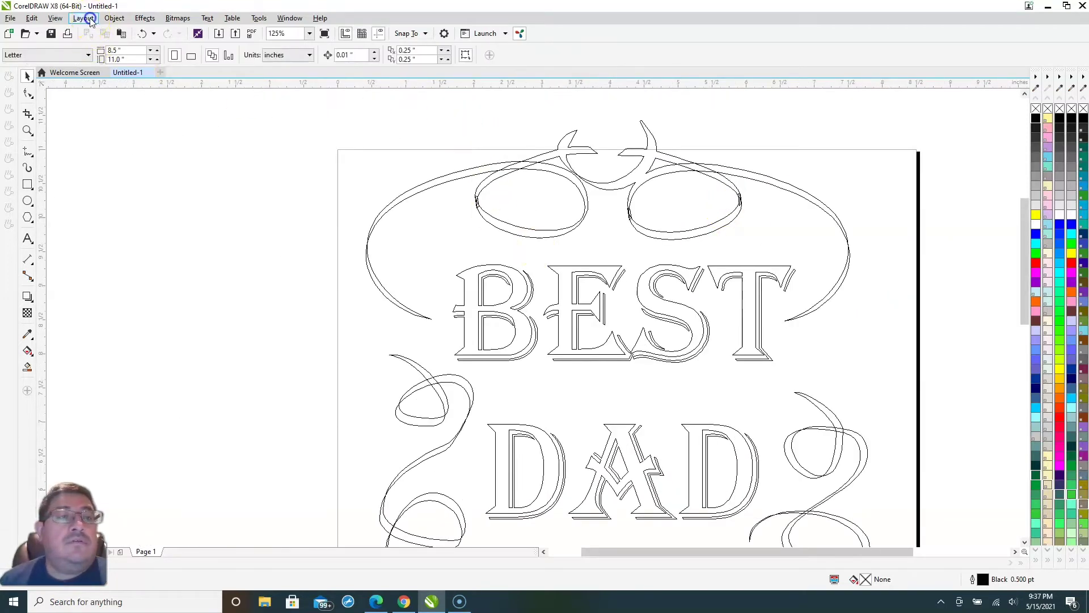
# Switch the display to Enhanced view and weld the upper flourish together with its three crossing patches.
pyautogui.click(84, 18)
pyautogui.moveTo(55, 18)
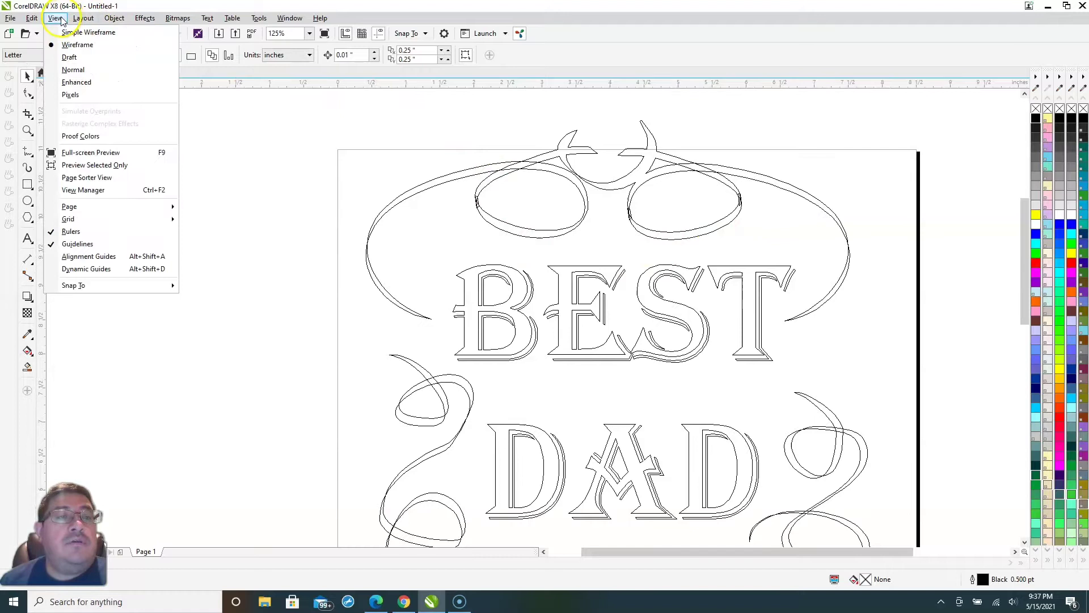
pyautogui.click(74, 85)
pyautogui.moveTo(304, 108)
pyautogui.mouseDown()
pyautogui.moveTo(901, 208)
pyautogui.moveTo(958, 374)
pyautogui.moveTo(945, 337)
pyautogui.mouseUp()
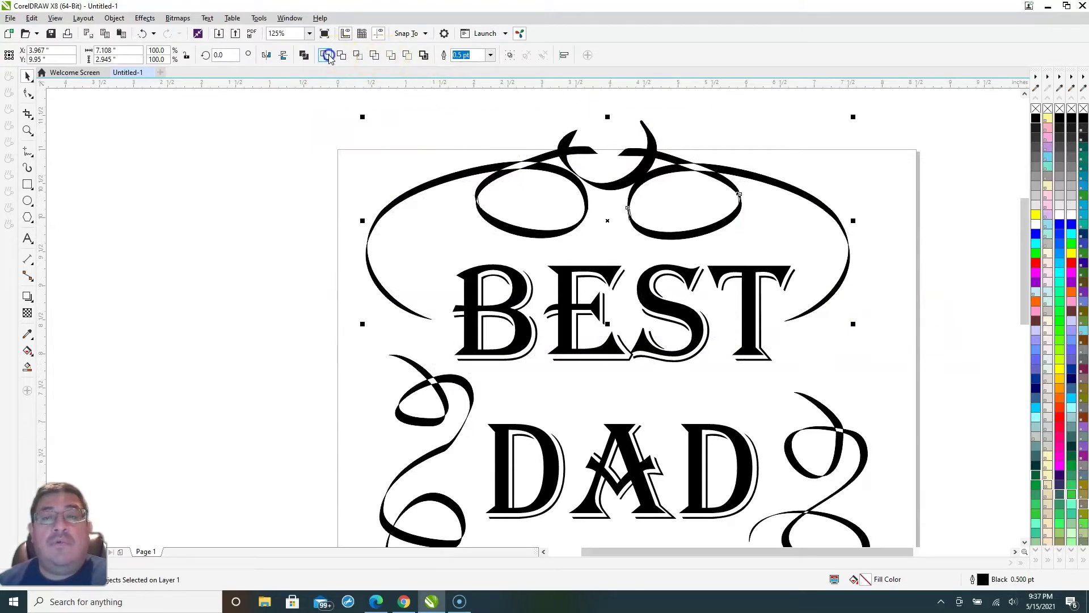
pyautogui.click(328, 56)
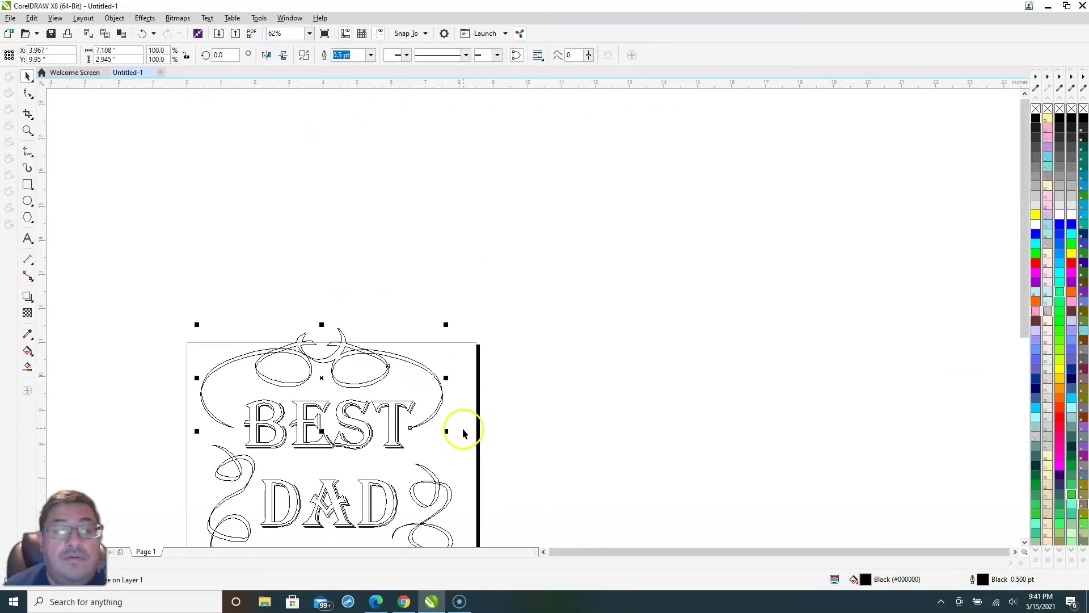
# Edit the upper flourish's nodes and delete the patch's corner nodes from the inner contour at the right loop's outer crossing.
pyautogui.scroll(3, 468, 403)
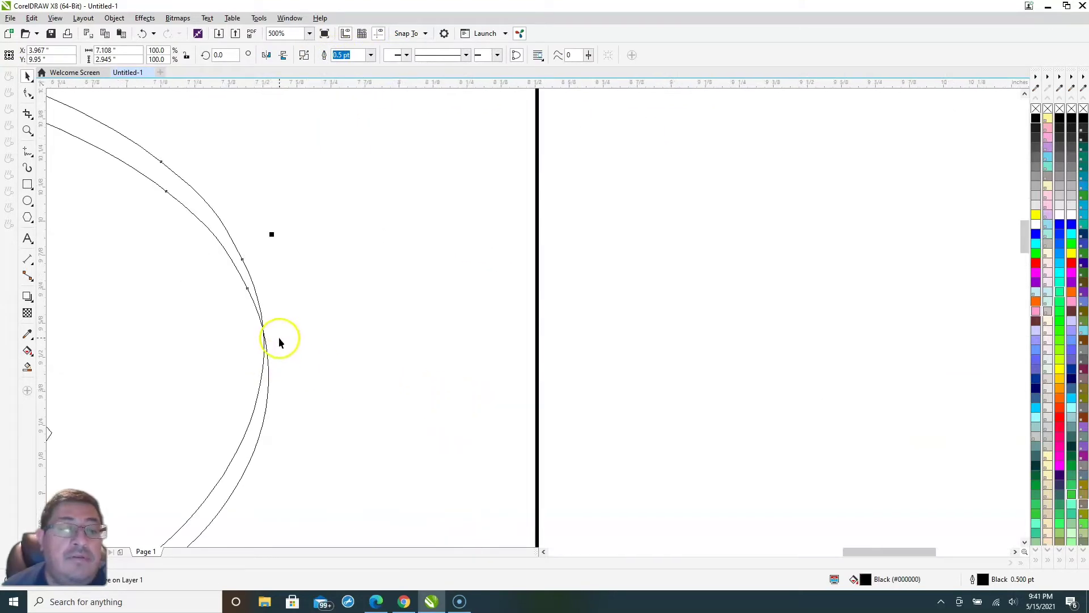
pyautogui.scroll(-1, 281, 342)
pyautogui.scroll(-2, 183, 365)
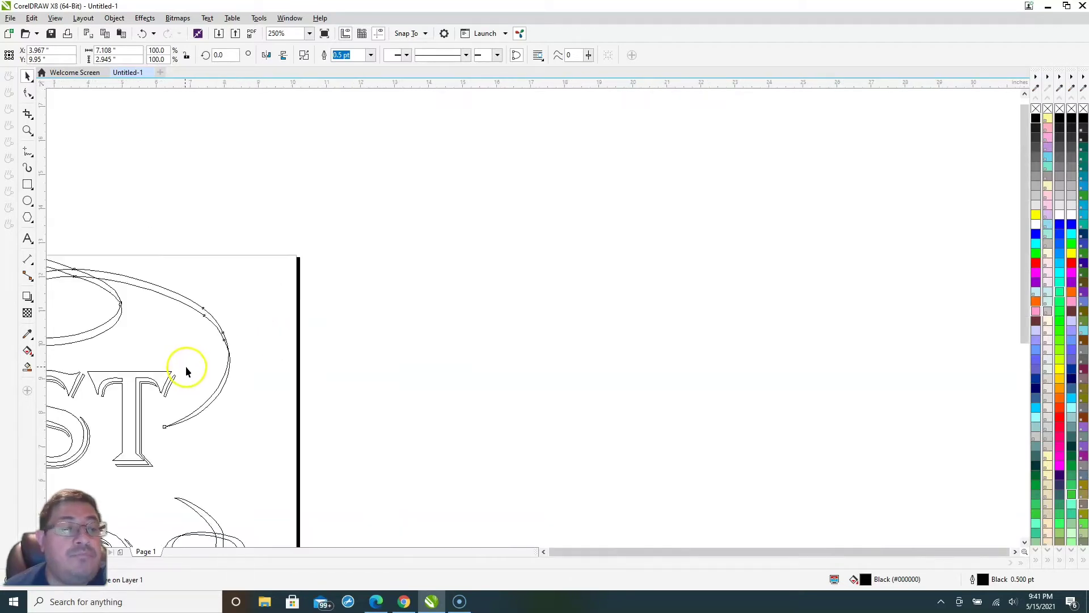
pyautogui.scroll(2, 144, 339)
pyautogui.scroll(2, 202, 316)
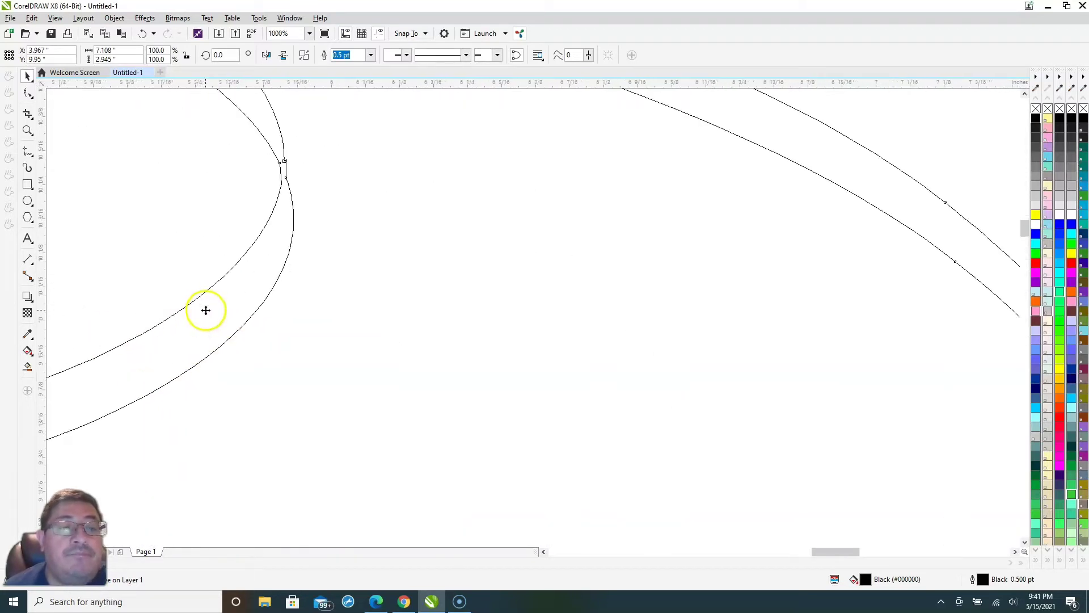
pyautogui.click(285, 176)
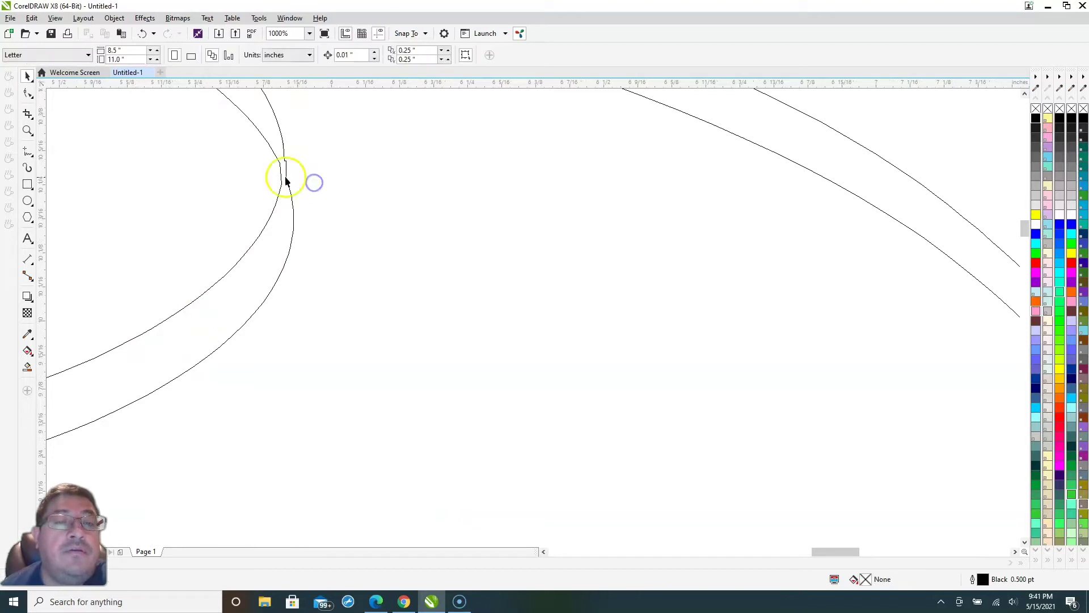
pyautogui.scroll(2, 274, 168)
pyautogui.click(316, 171)
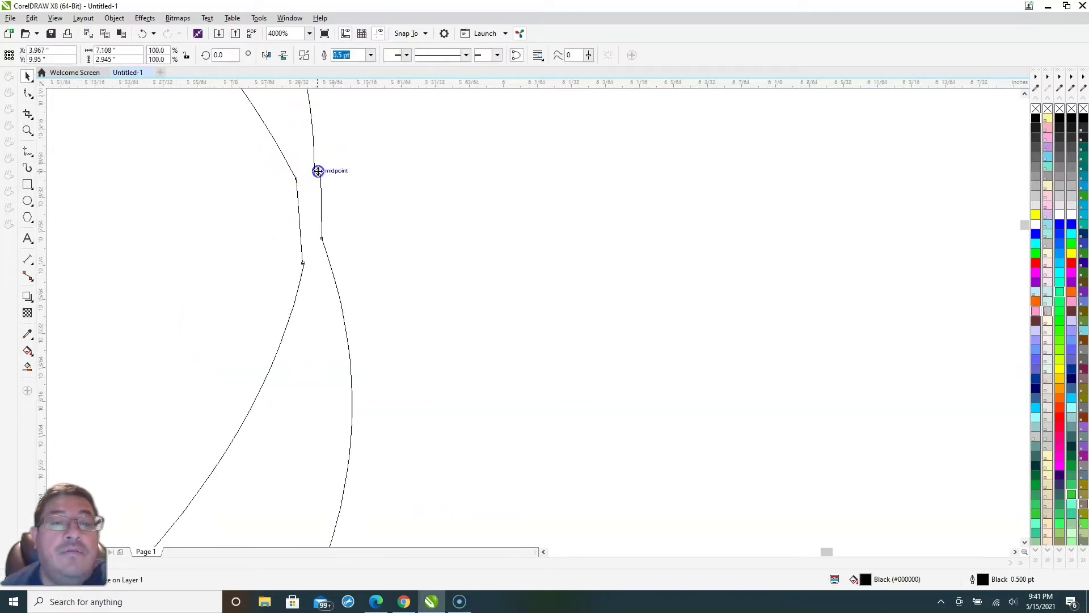
pyautogui.press('F10')
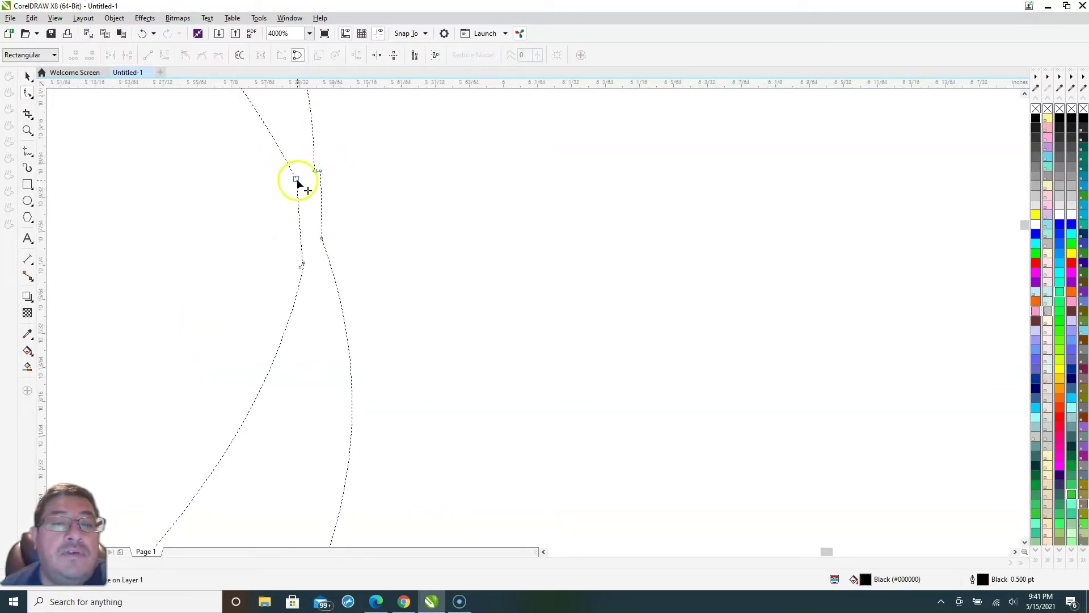
pyautogui.moveTo(296, 179); pyautogui.dragTo(304, 264)
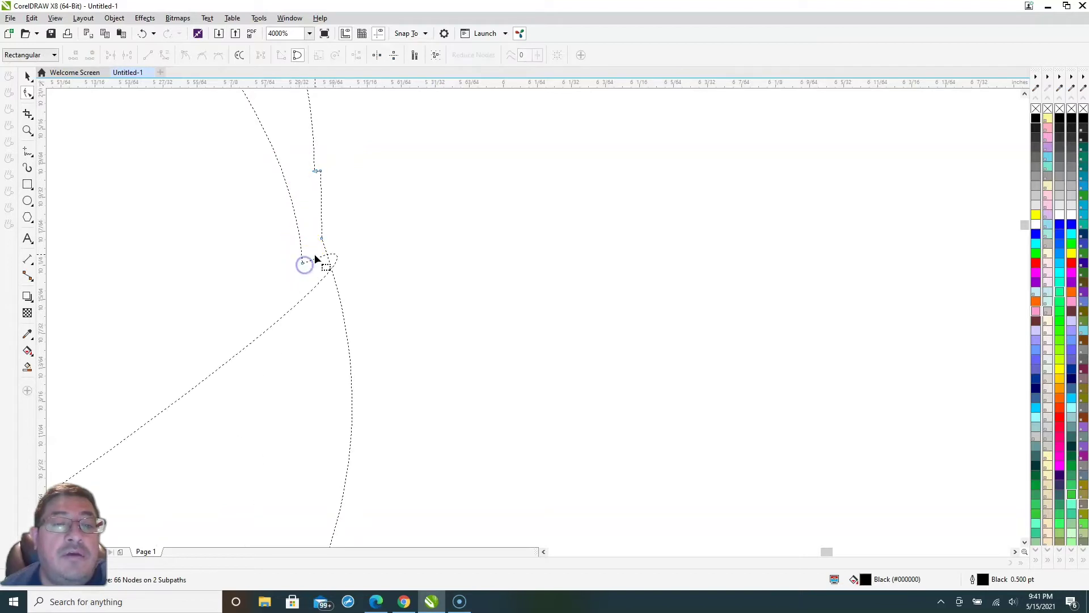
pyautogui.doubleClick(302, 262)
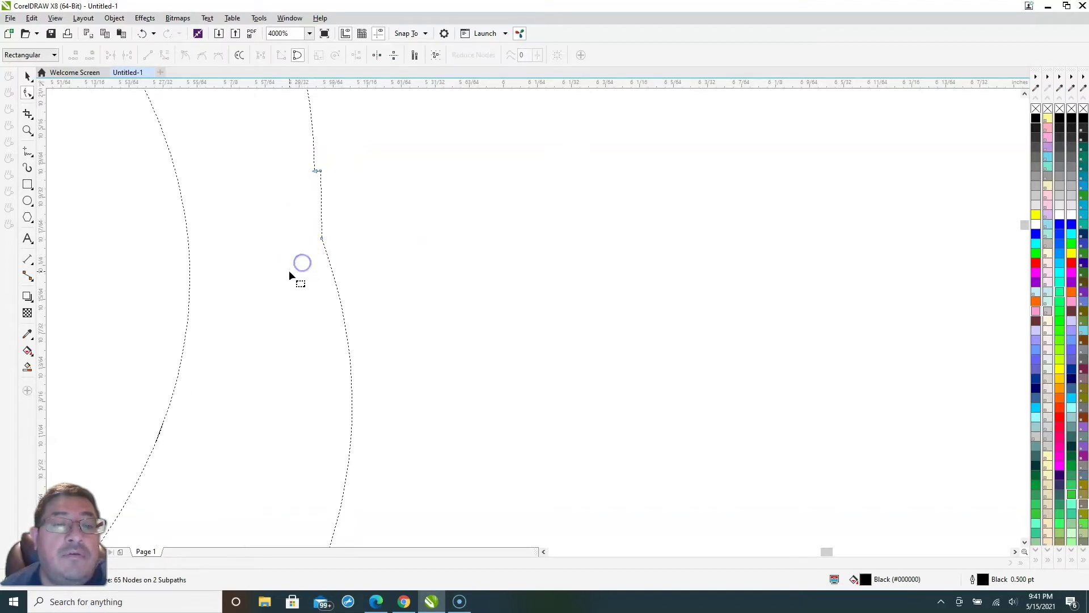
# Delete the remaining patch corner nodes from the outer contour at the right loop's outer crossing to smooth the curve.
pyautogui.click(321, 239)
pyautogui.press('Delete')
pyautogui.click(325, 196)
pyautogui.doubleClick(320, 171)
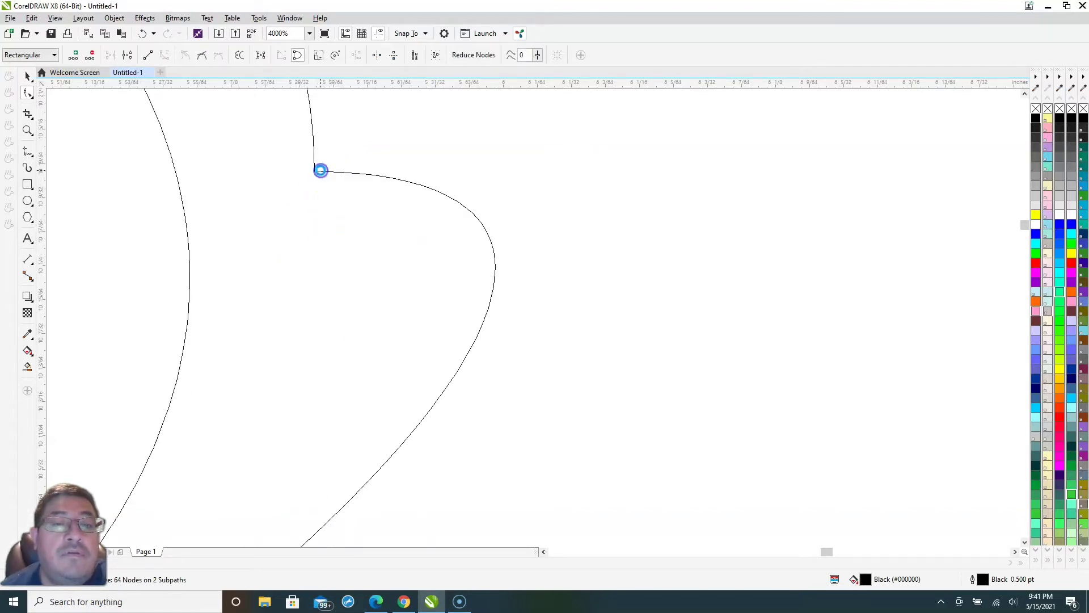
pyautogui.doubleClick(319, 172)
# Delete the two protruding nodes at the upper end of the patch on the right loop's inner-edge crossing.
pyautogui.scroll(-3, 308, 209)
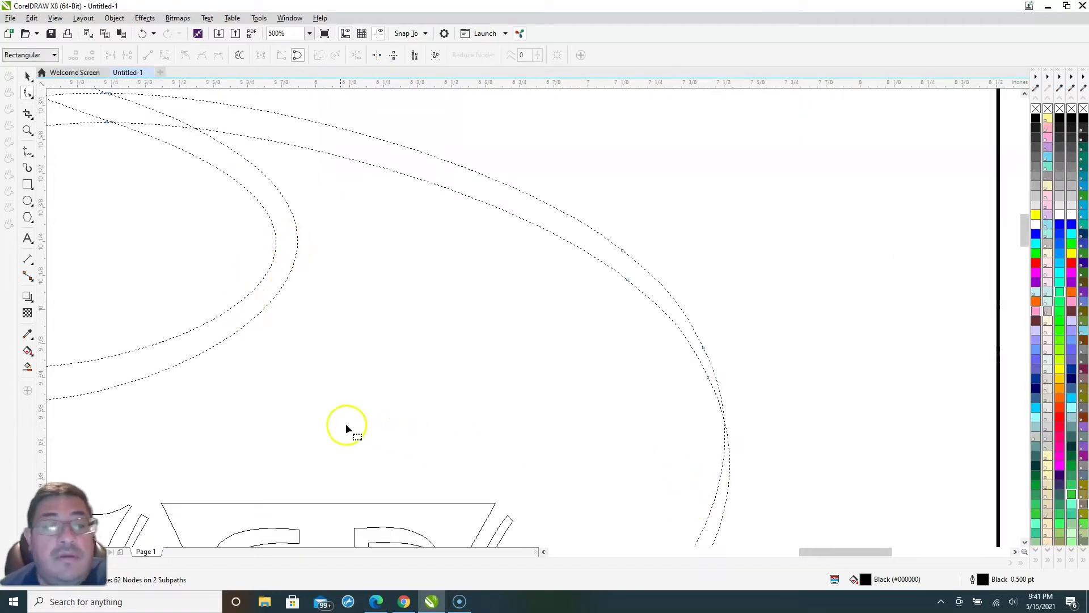
pyautogui.scroll(1, 346, 423)
pyautogui.click(544, 552)
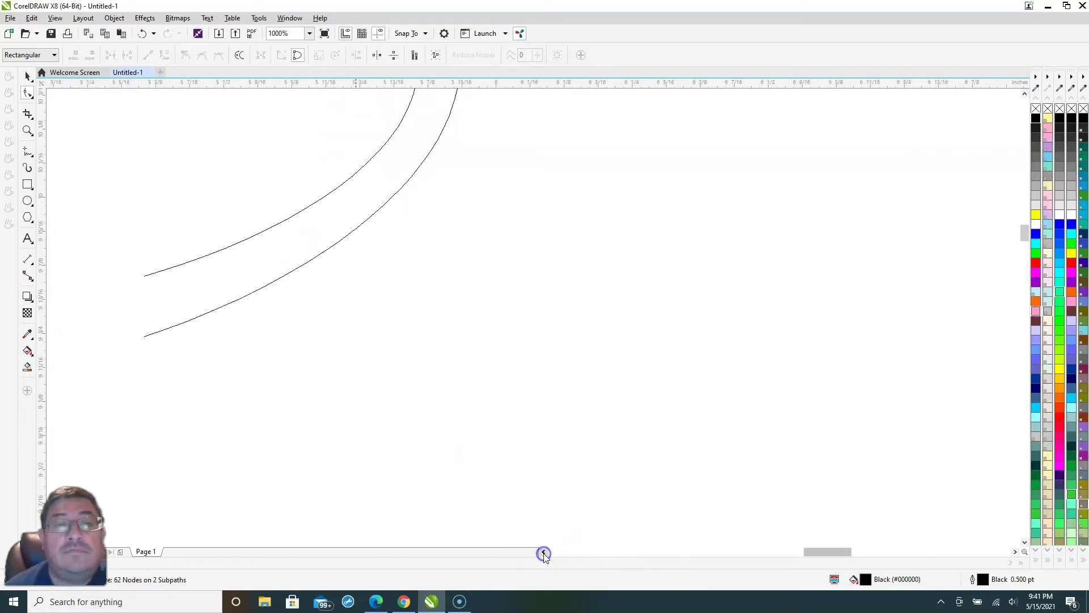
pyautogui.click(544, 552)
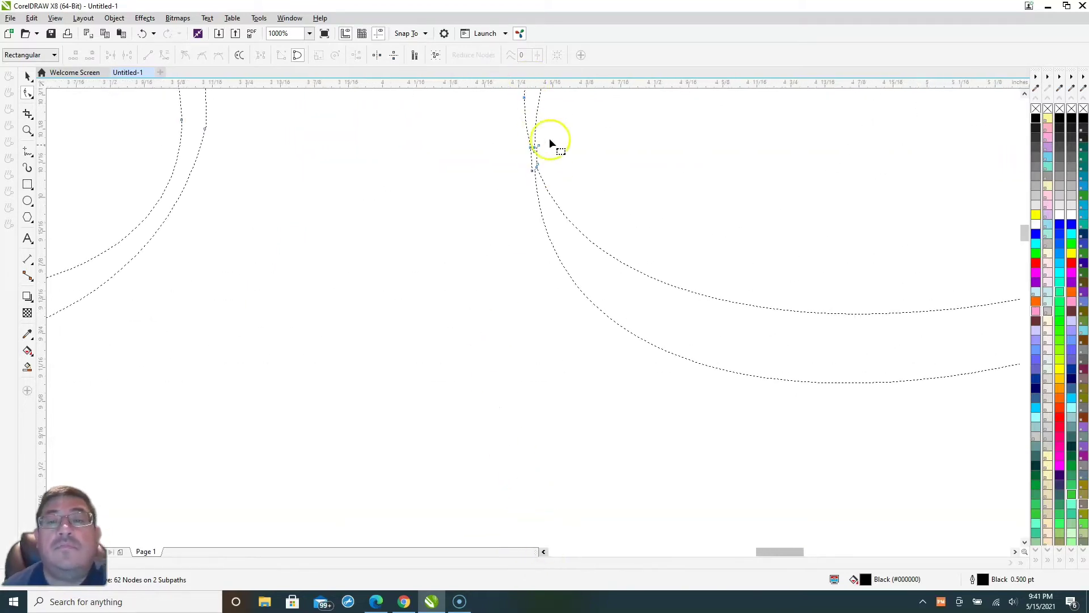
pyautogui.scroll(3, 549, 142)
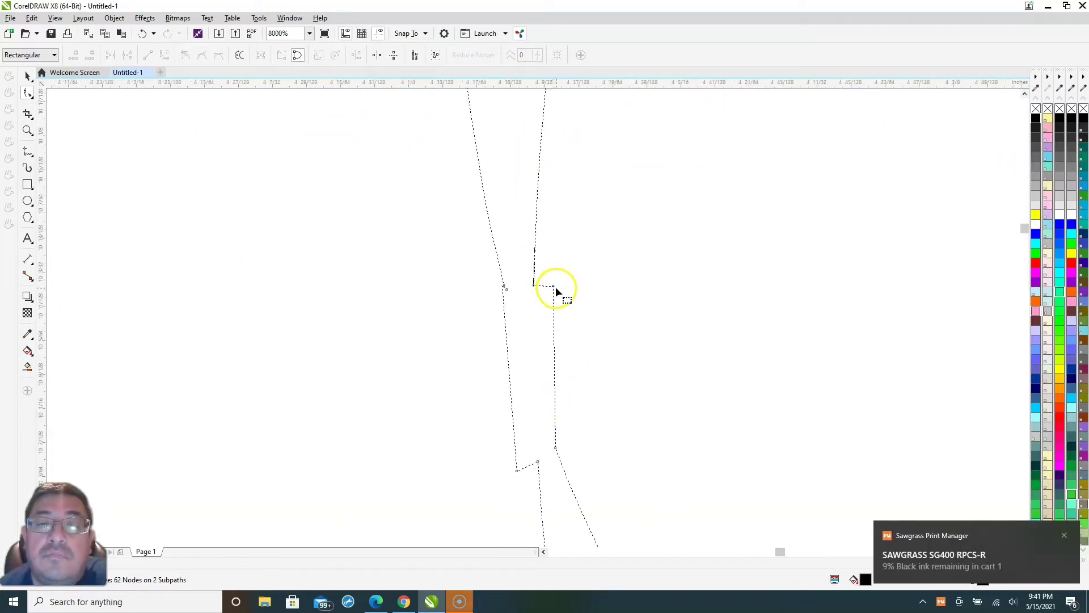
pyautogui.doubleClick(555, 285)
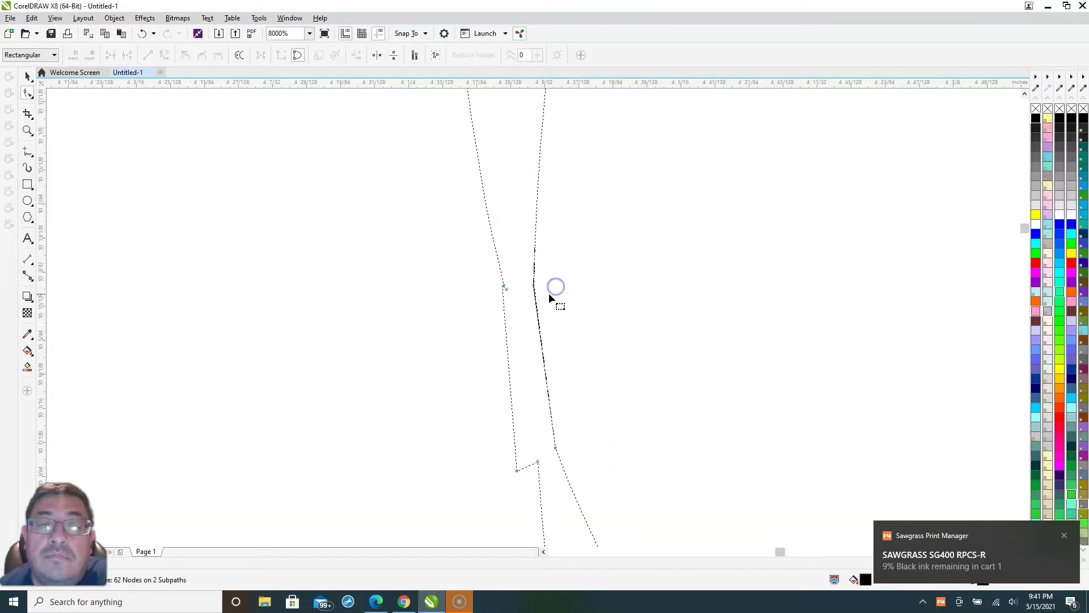
pyautogui.doubleClick(504, 286)
pyautogui.doubleClick(538, 463)
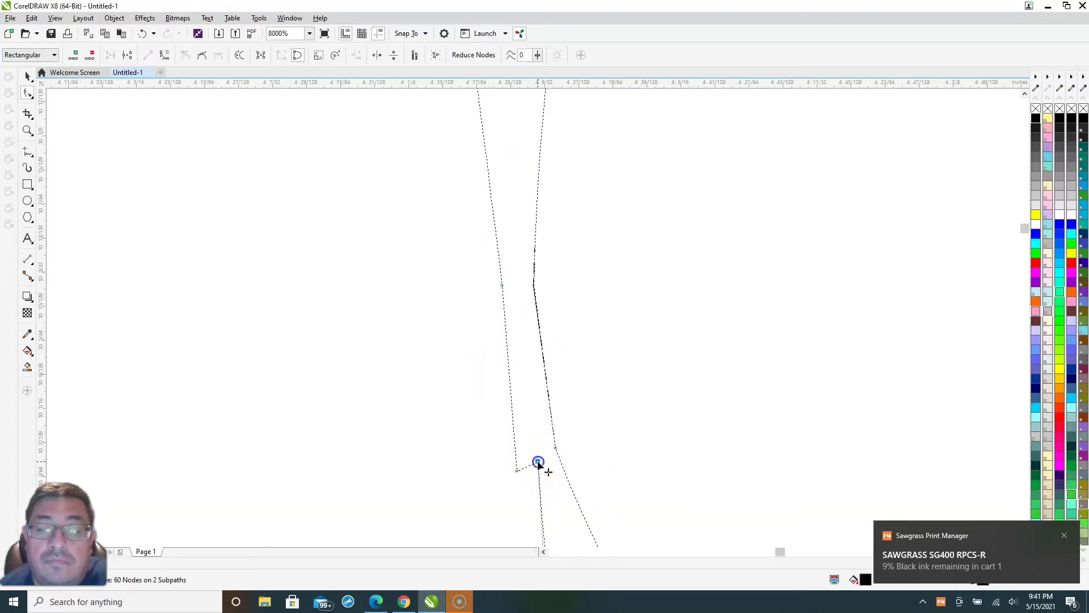
pyautogui.doubleClick(518, 472)
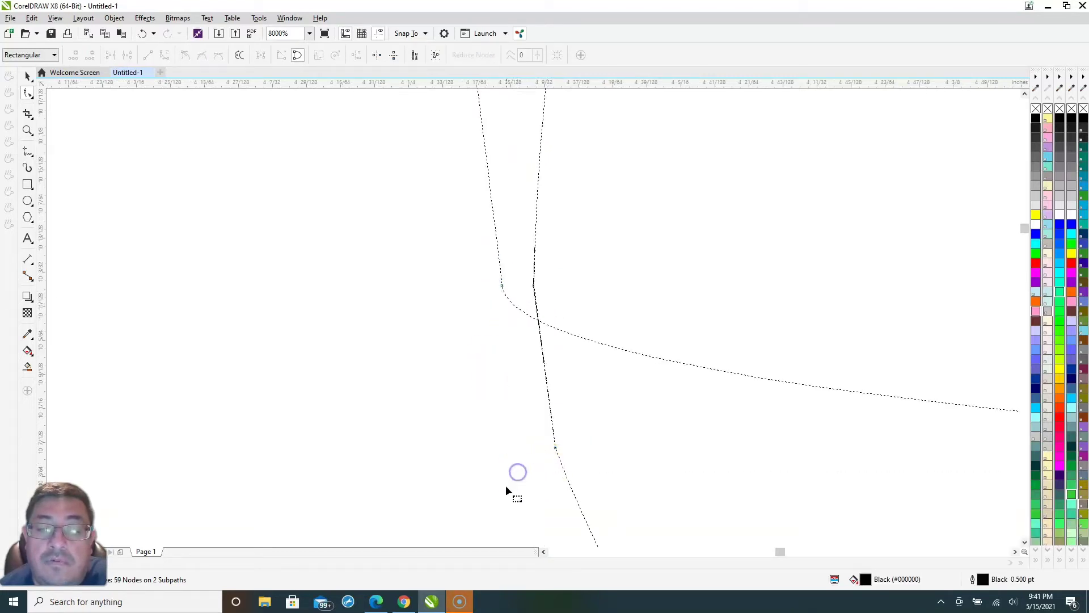
pyautogui.click(144, 35)
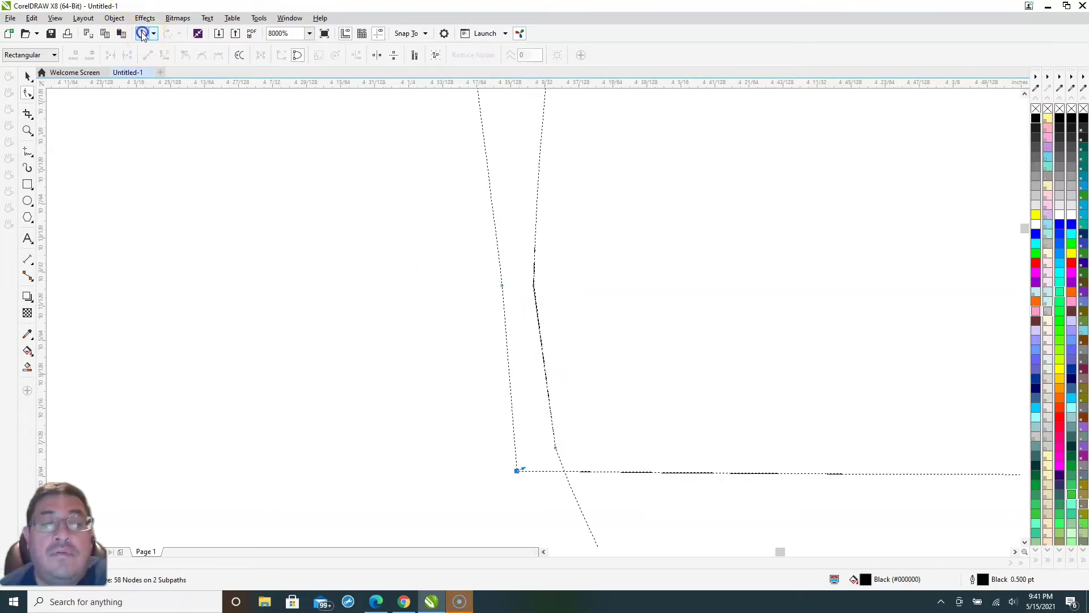
pyautogui.click(144, 36)
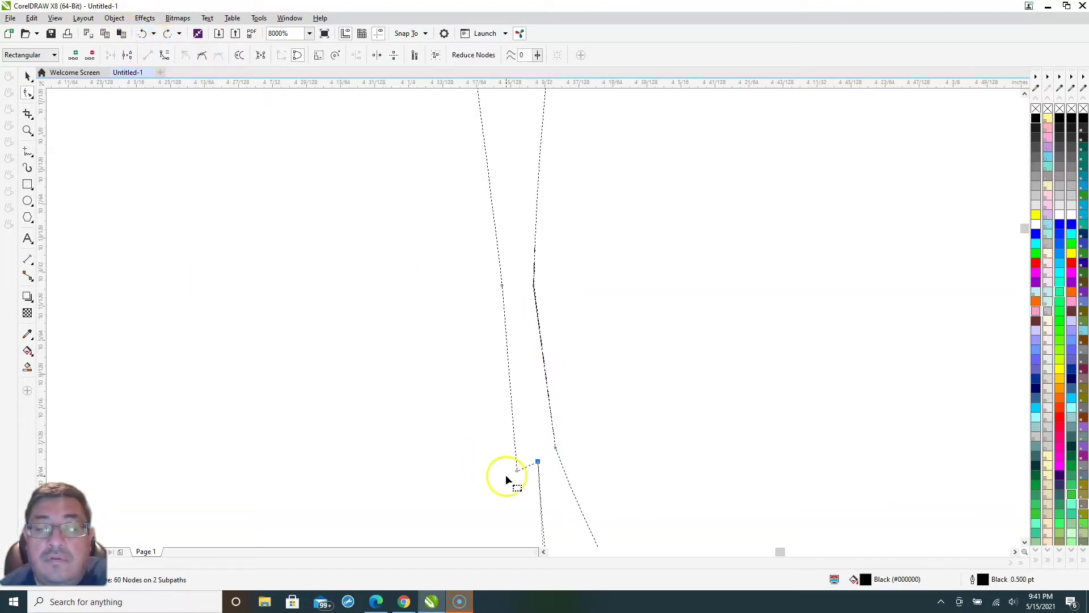
# Move the patch's protruding lower node into line with the left contour, and delete the surplus lower corner nodes on both sides.
pyautogui.moveTo(538, 462); pyautogui.dragTo(517, 485)
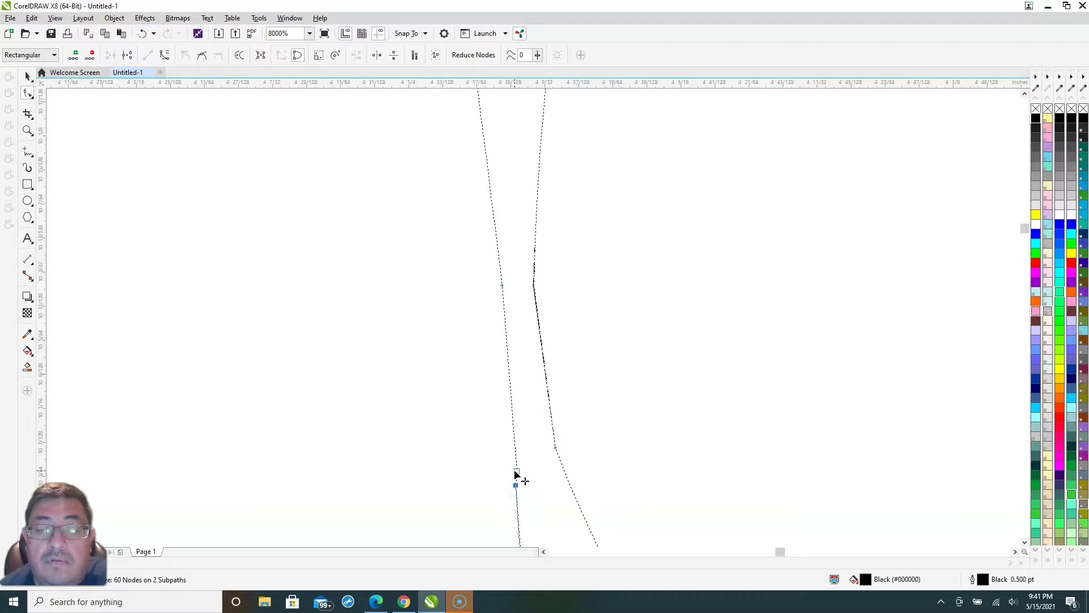
pyautogui.doubleClick(515, 471)
pyautogui.doubleClick(556, 449)
pyautogui.click(524, 285)
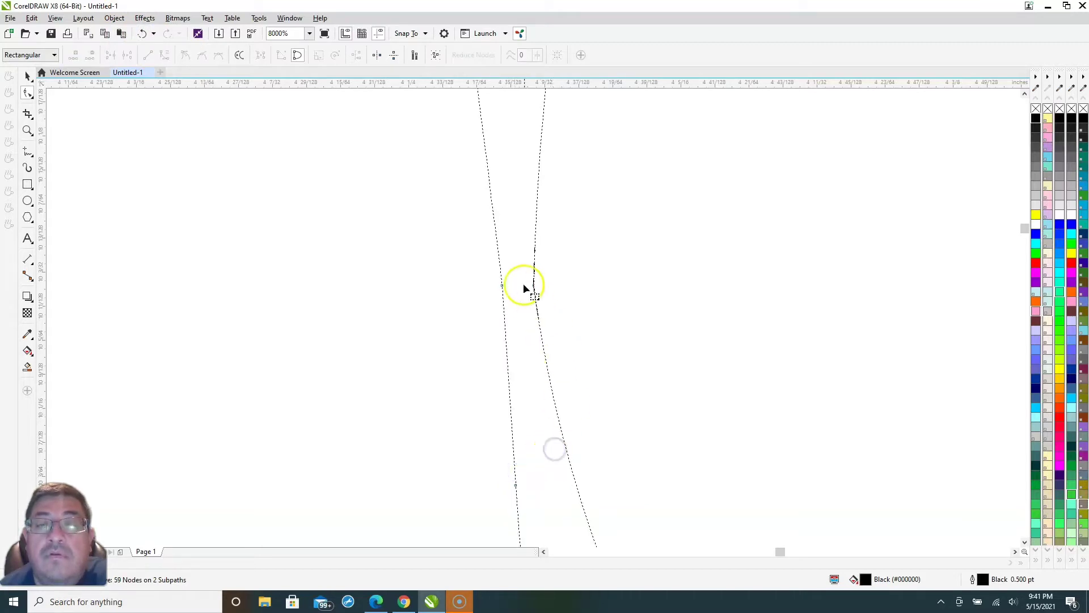
pyautogui.doubleClick(534, 285)
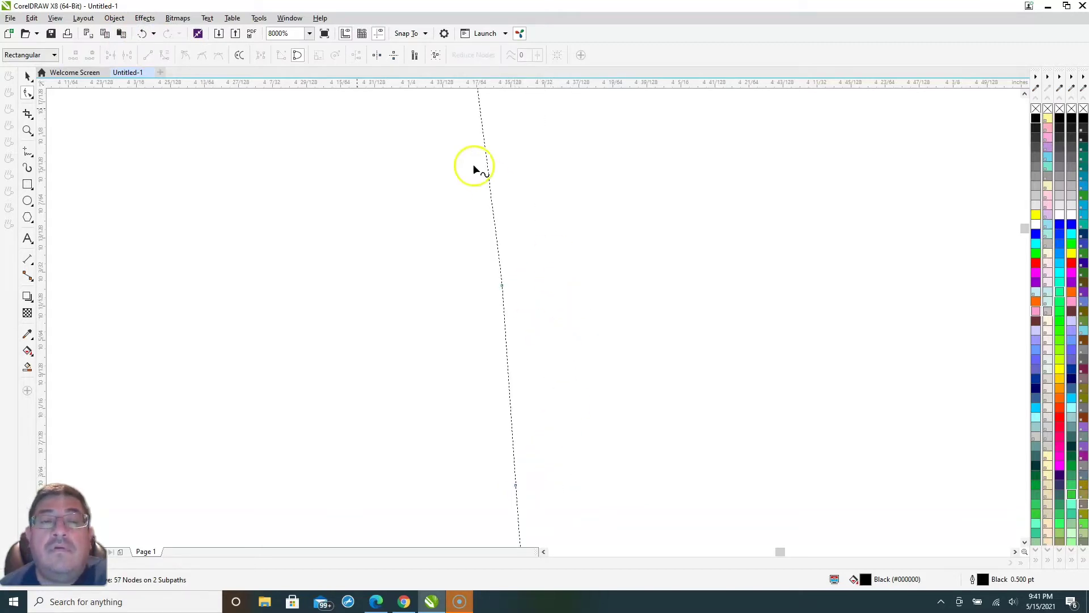
pyautogui.scroll(-6, 511, 261)
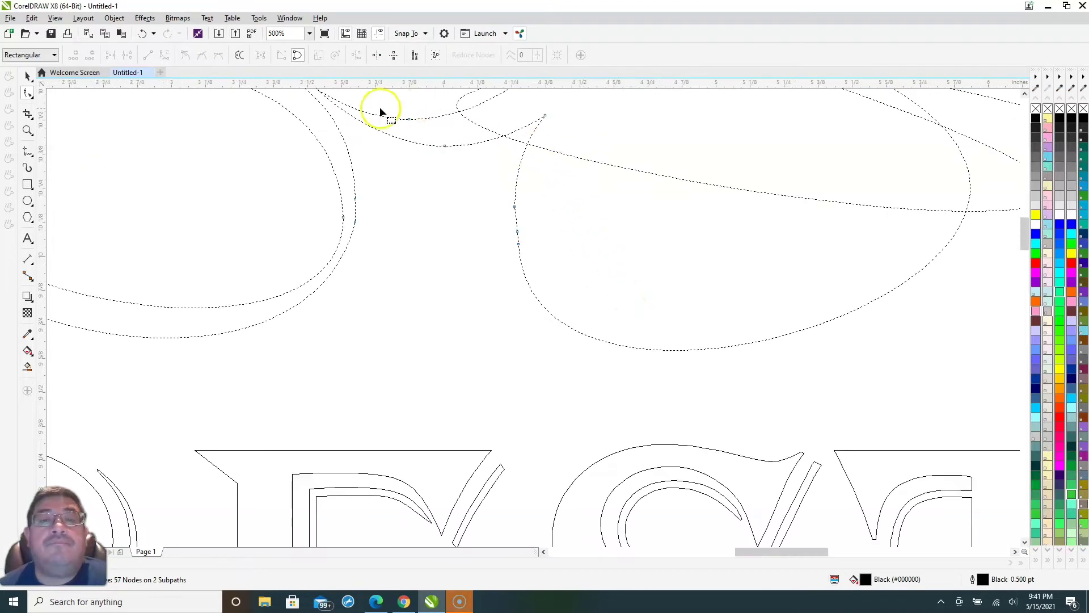
pyautogui.click(142, 34)
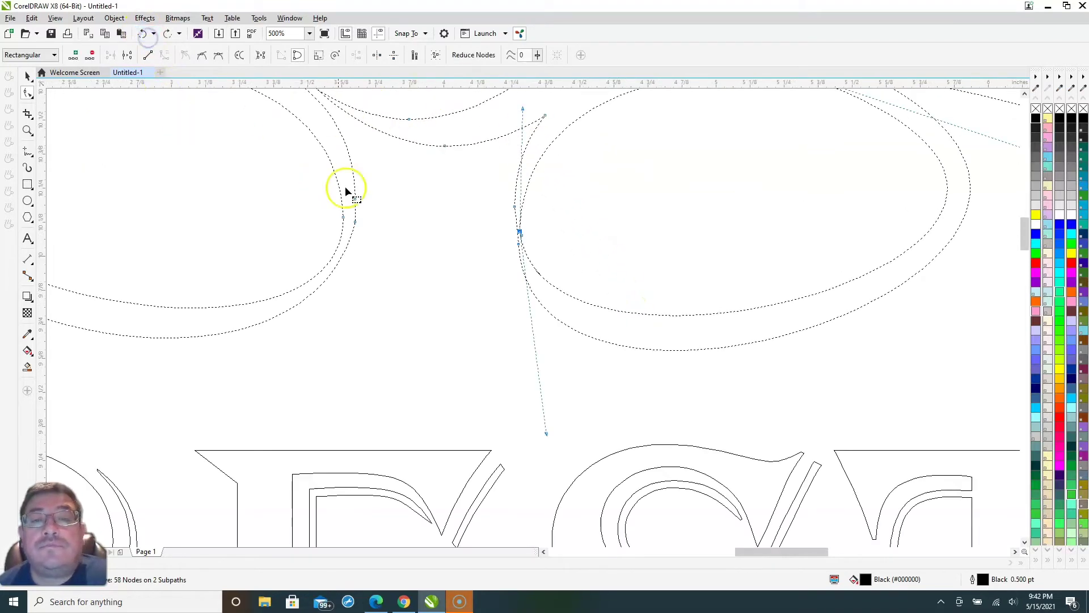
# Delete the excess nodes where the two outlines of the right-hand loop cross, keeping its near-centre edges apart.
pyautogui.scroll(3, 541, 228)
pyautogui.moveTo(450, 248); pyautogui.dragTo(428, 244)
pyautogui.click(442, 283)
pyautogui.doubleClick(449, 296)
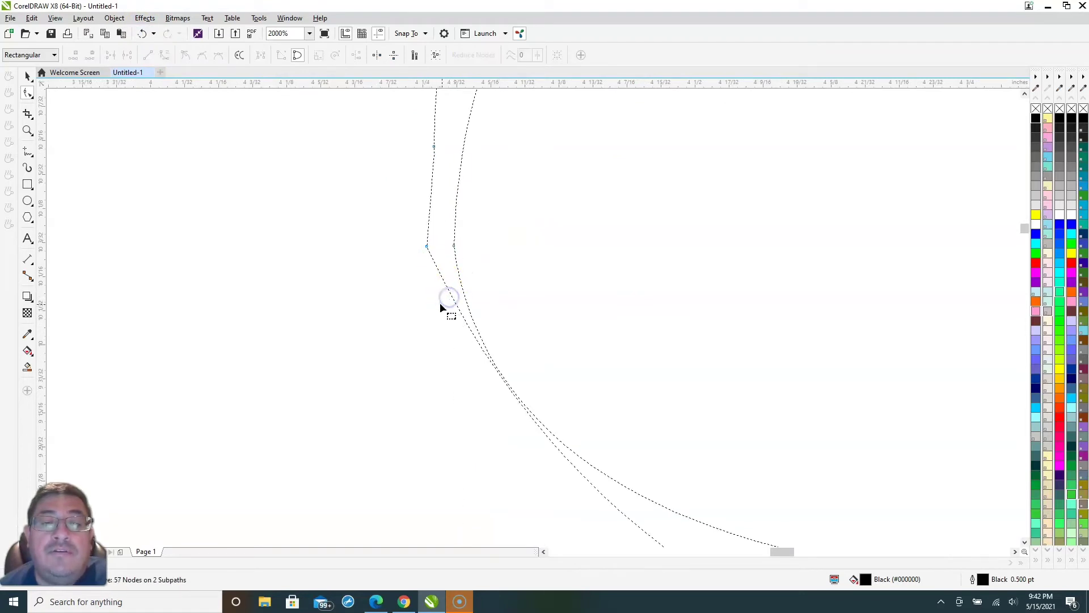
pyautogui.doubleClick(426, 245)
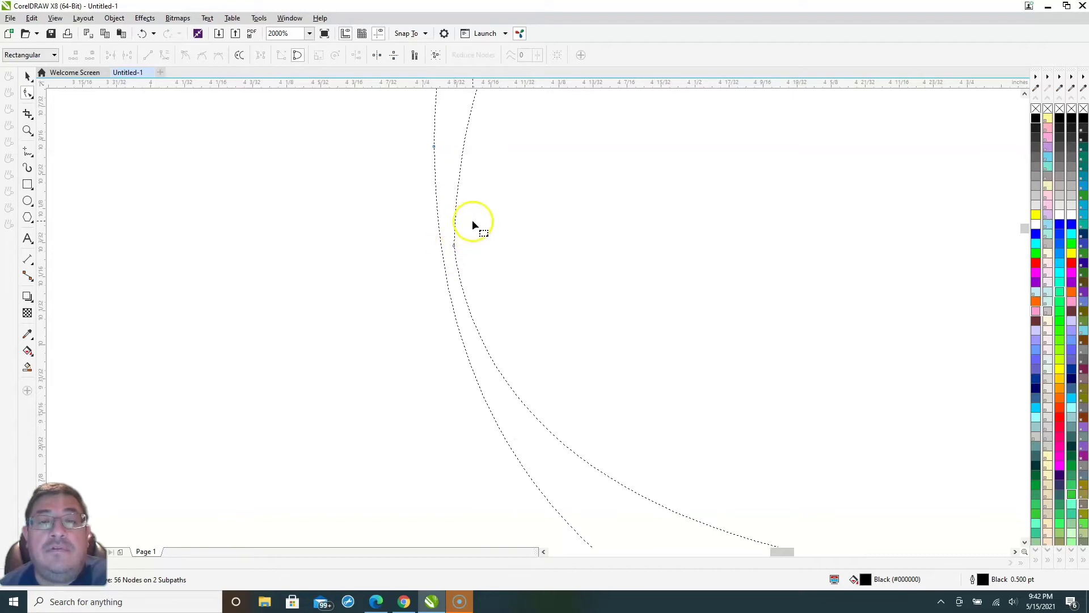
pyautogui.scroll(-3, 478, 256)
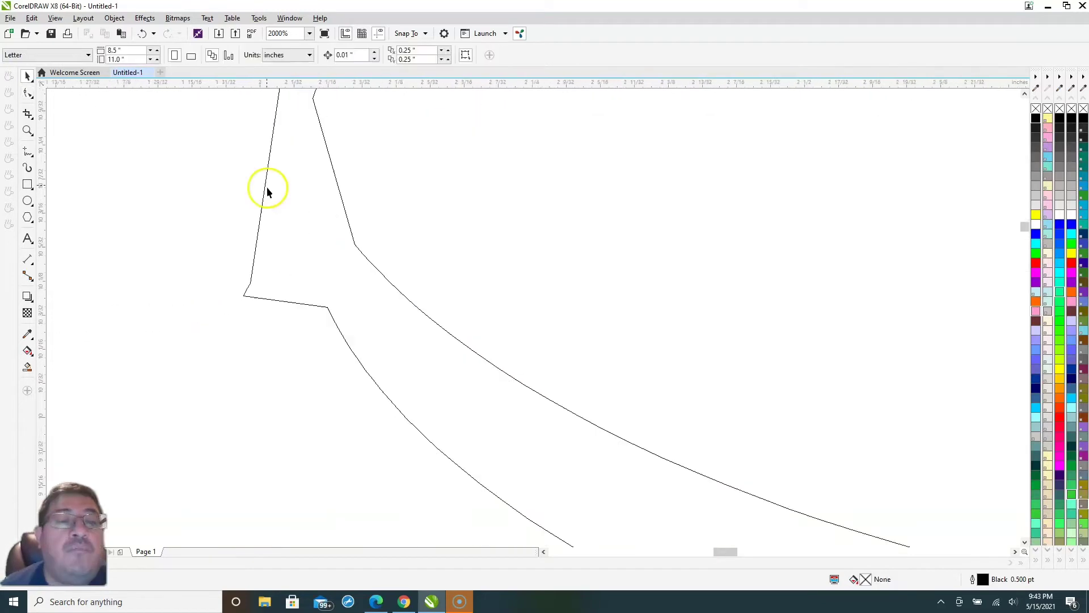
# Clean up the outer edge of the left-hand loop by deleting the jagged corner nodes and smoothing both outlines.
pyautogui.doubleClick(244, 294)
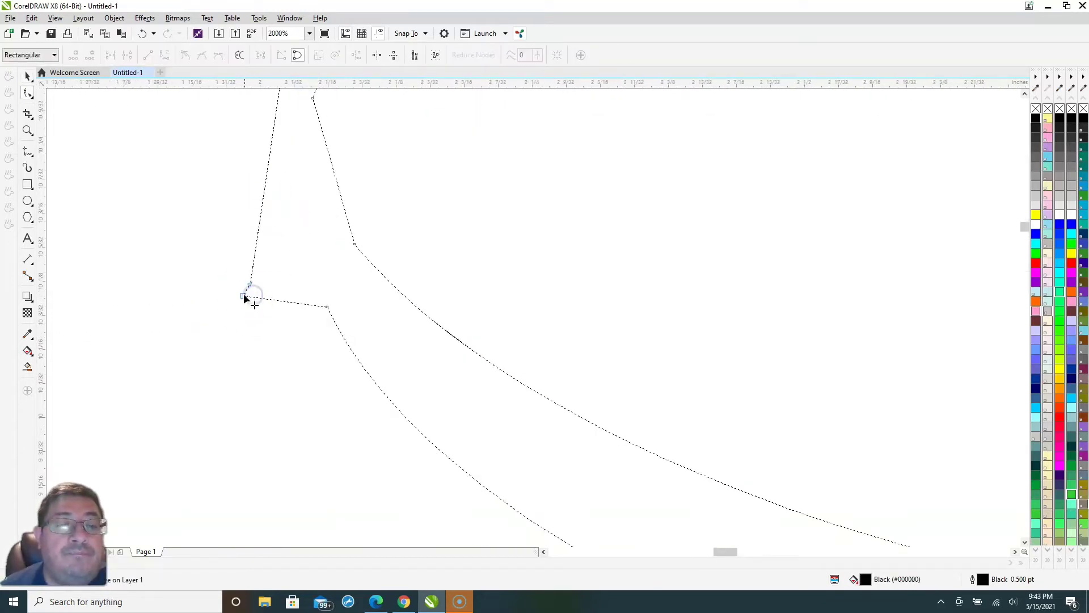
pyautogui.doubleClick(326, 309)
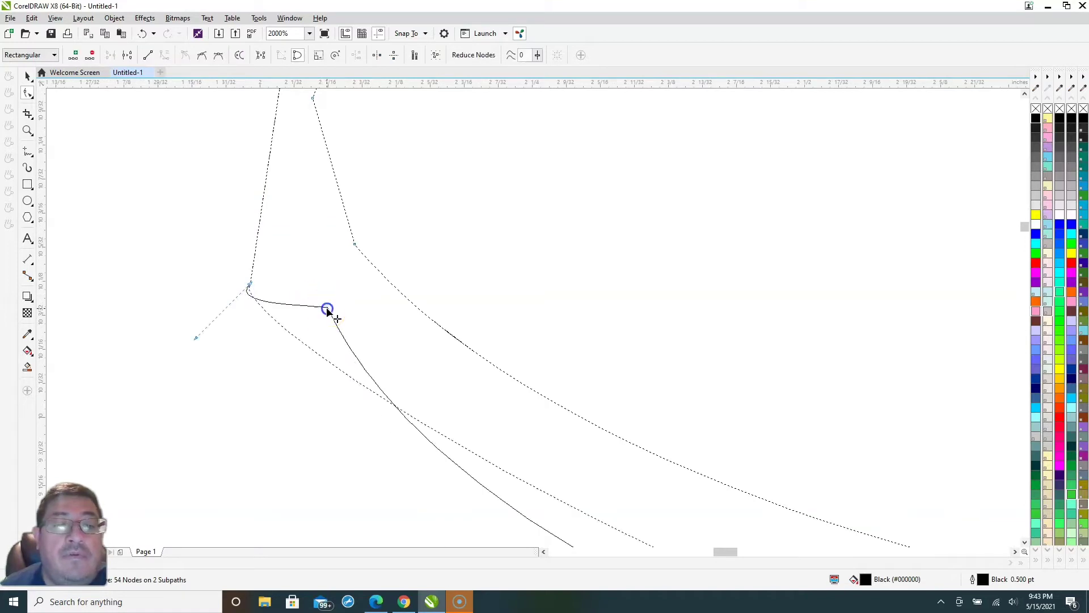
pyautogui.moveTo(252, 284); pyautogui.dragTo(293, 234)
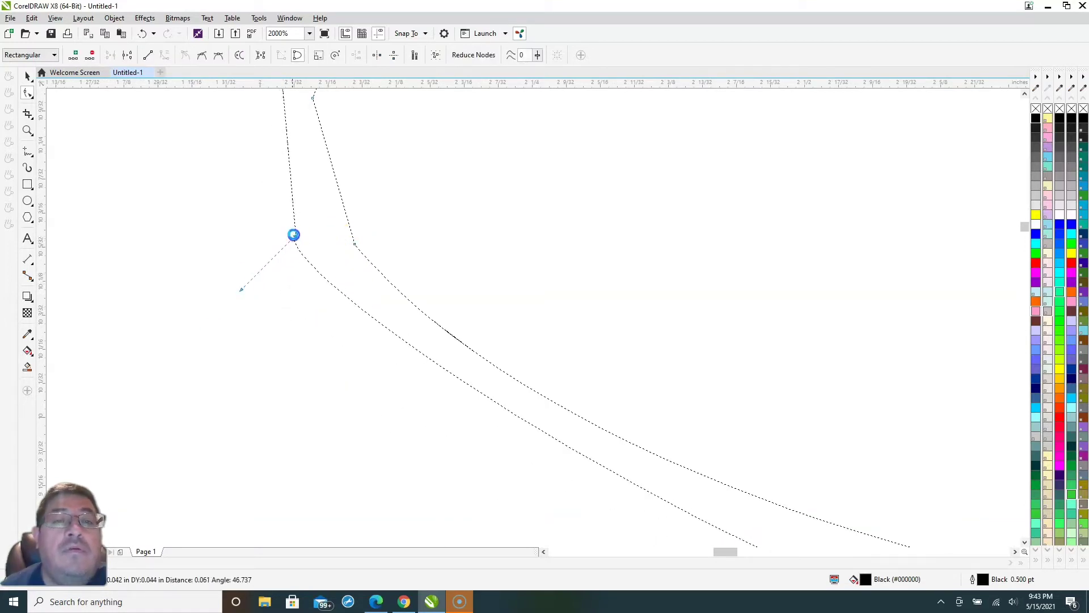
pyautogui.doubleClick(314, 100)
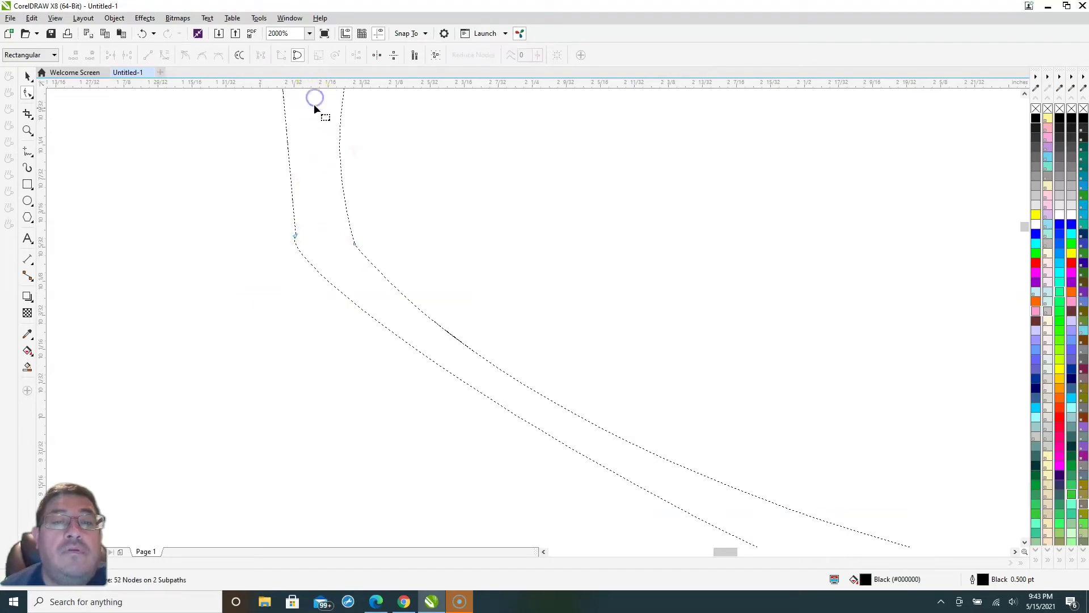
pyautogui.doubleClick(354, 245)
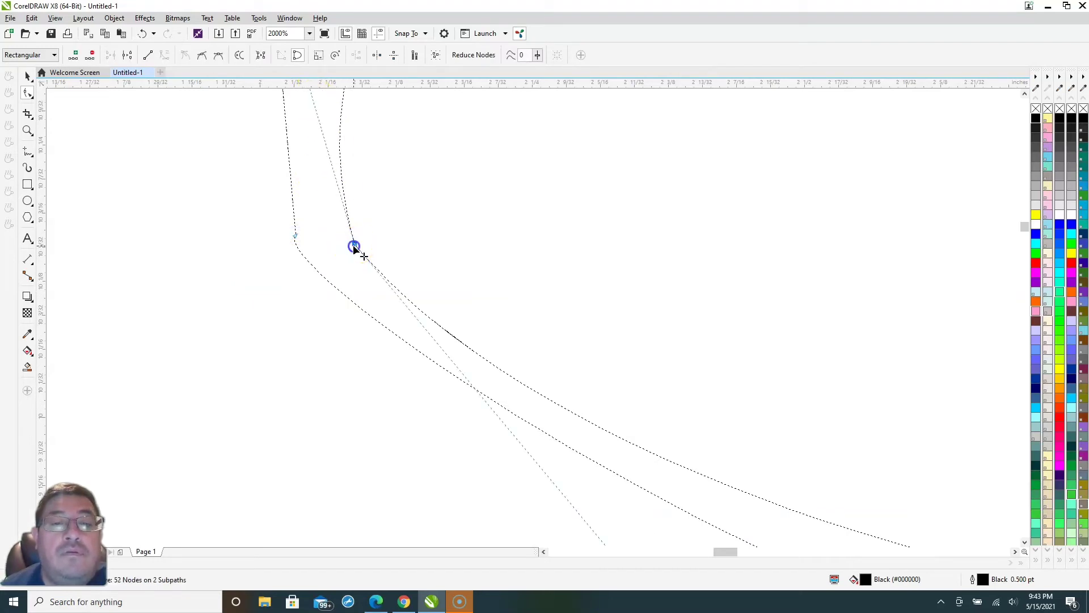
pyautogui.doubleClick(296, 237)
pyautogui.scroll(-5, 359, 224)
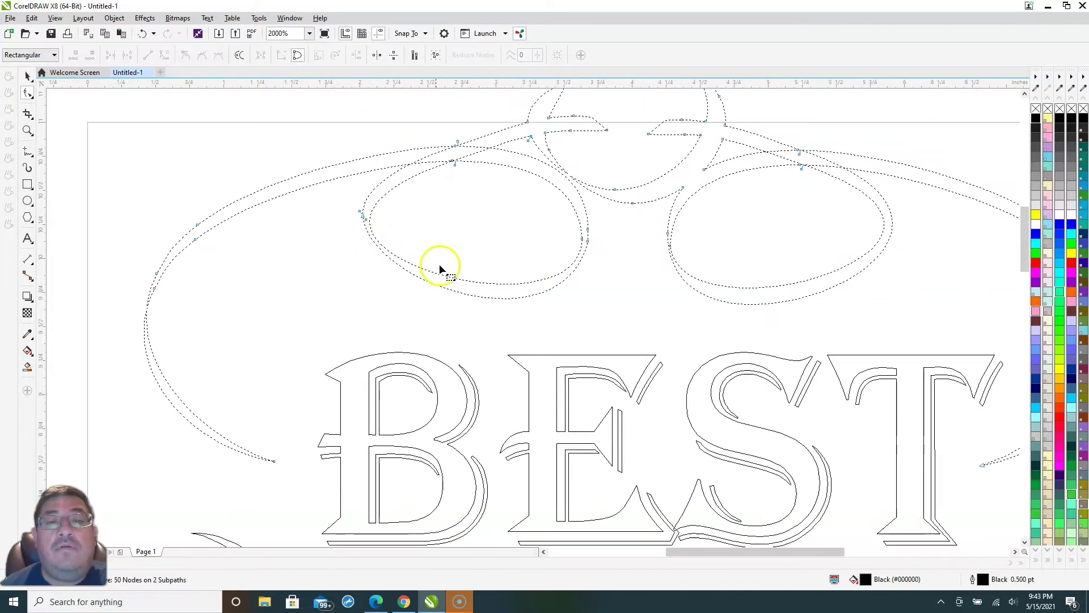
# Examine the top flourish for remaining spots where its inner and outer outlines cross.
pyautogui.scroll(2, 930, 212)
pyautogui.scroll(-5, 883, 214)
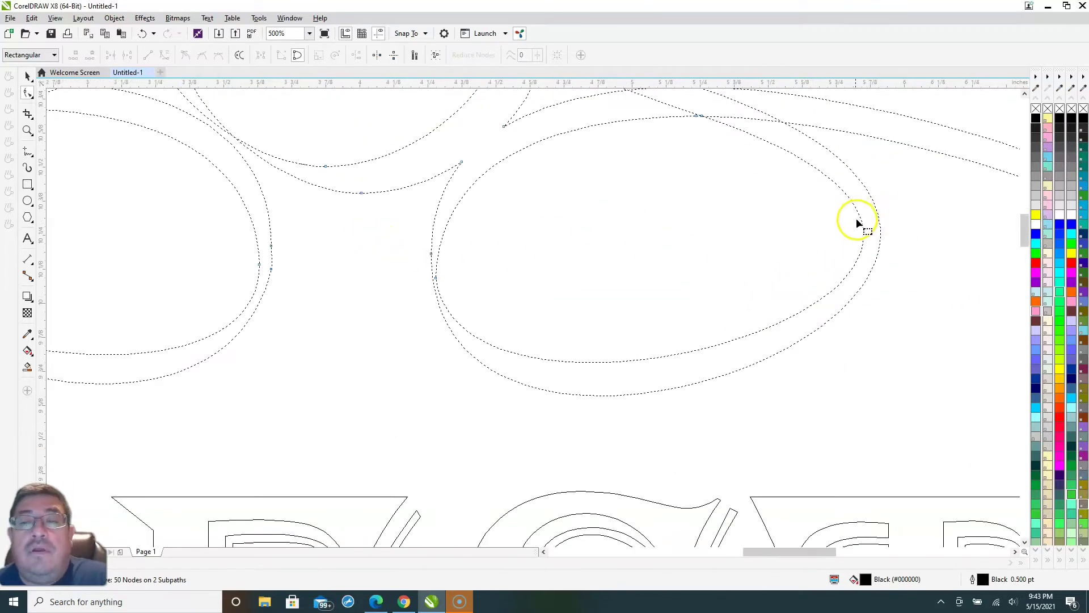
pyautogui.scroll(3, 998, 259)
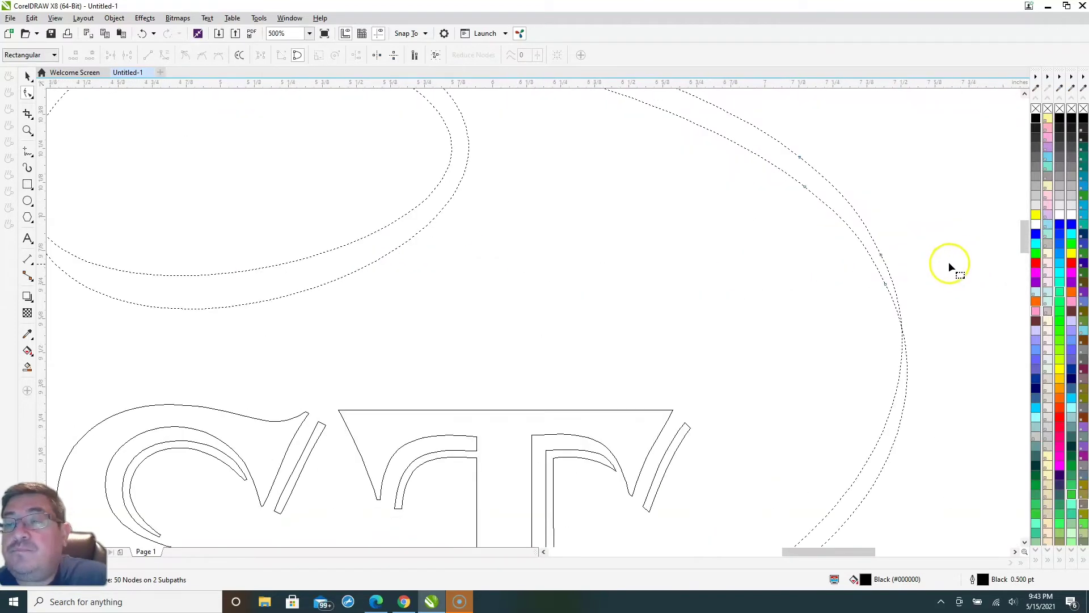
pyautogui.scroll(-4, 922, 307)
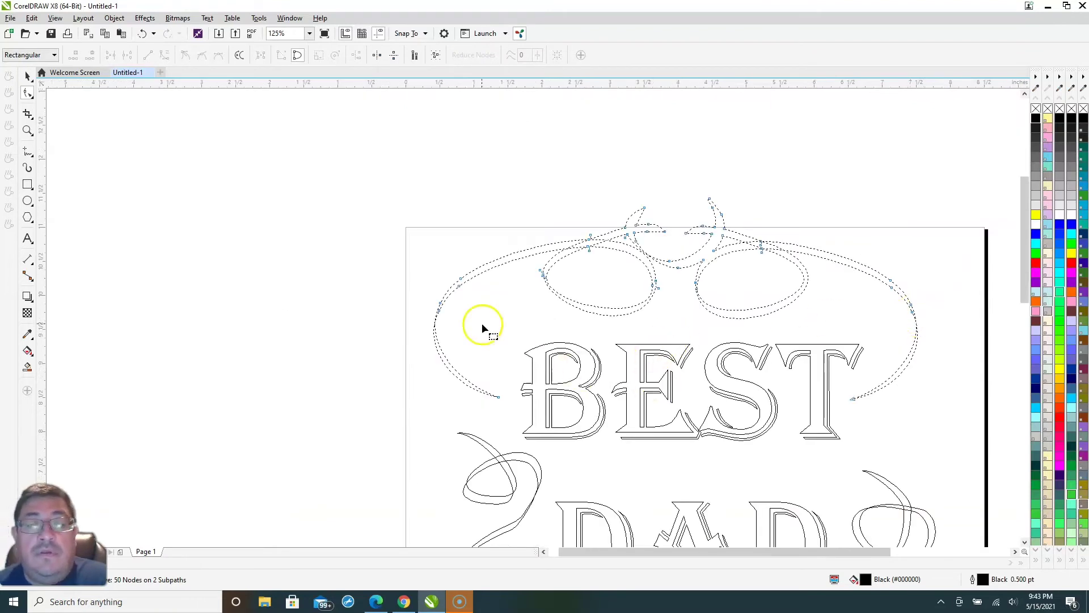
pyautogui.scroll(4, 945, 325)
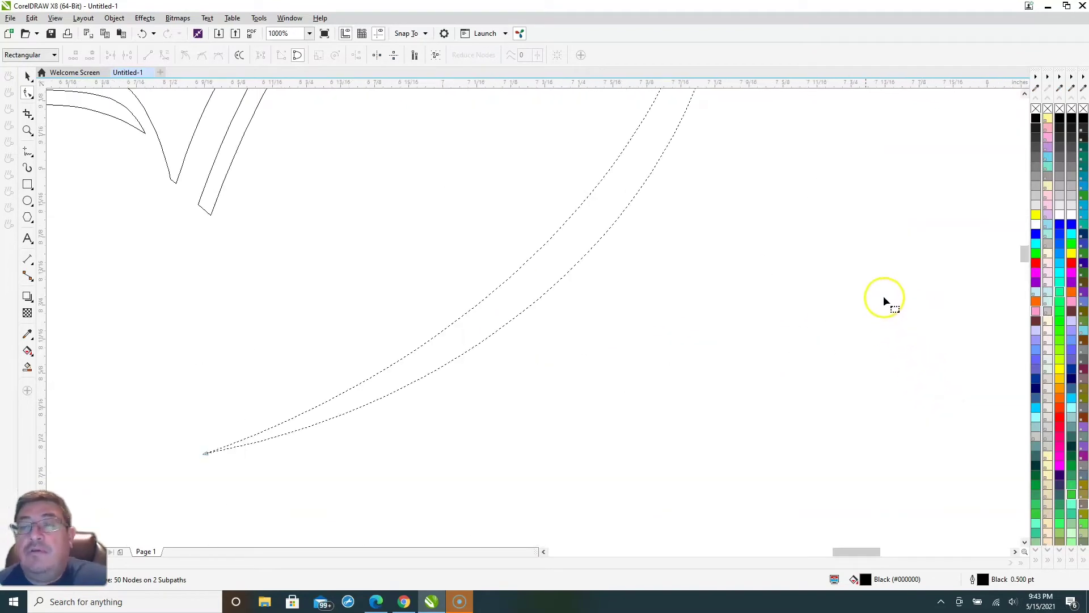
pyautogui.scroll(-3, 882, 299)
pyautogui.scroll(3, 863, 246)
pyautogui.scroll(2, 837, 145)
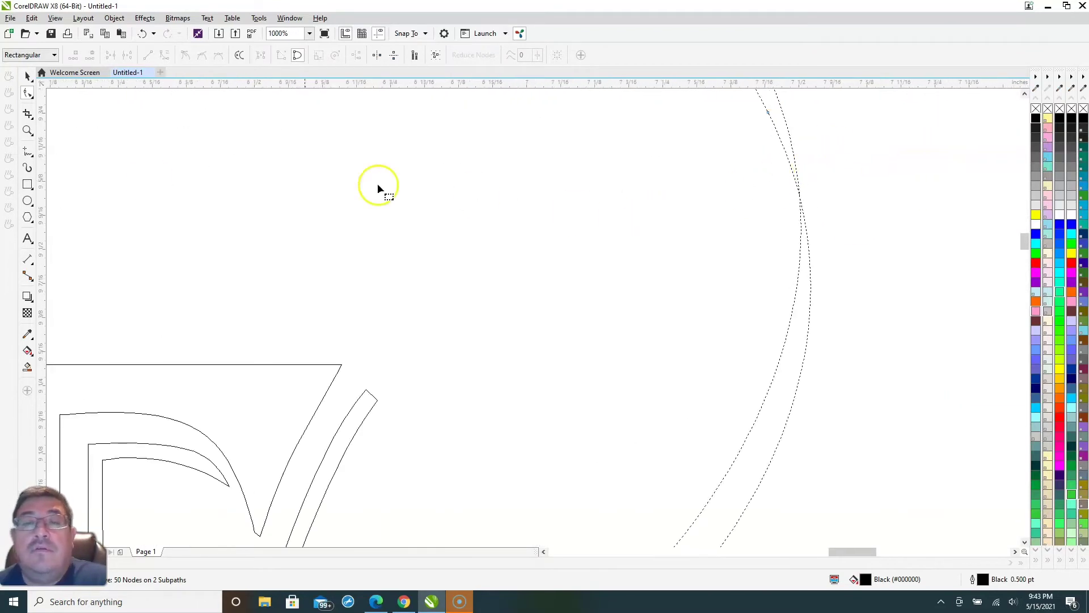
# Draw a closed four-sided freehand patch, about 0.023 by 0.06 inches, over the outline crossing on the flourish's right arc.
pyautogui.click(31, 154)
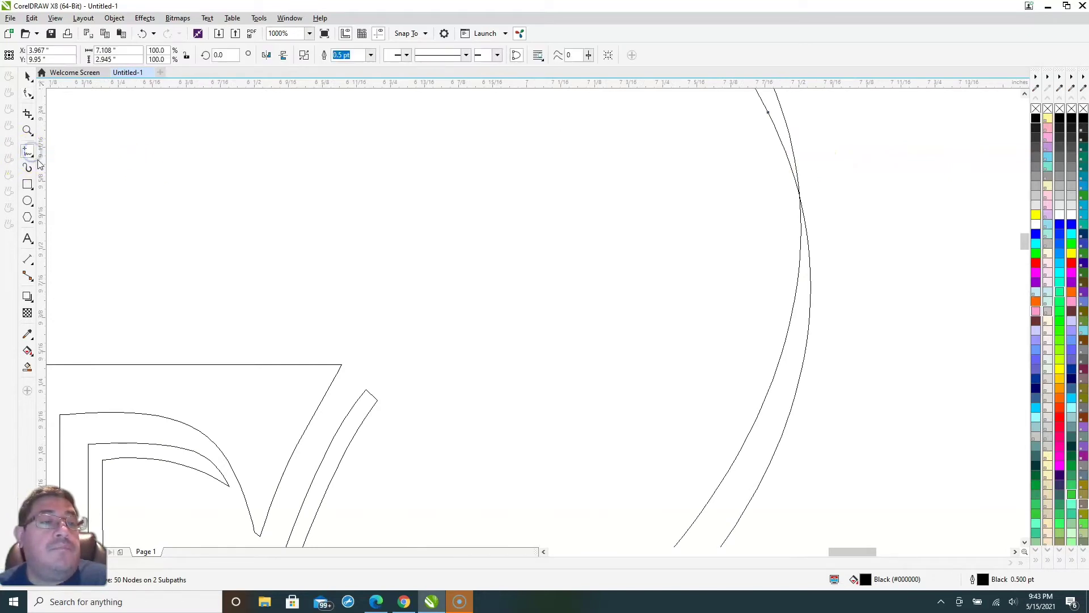
pyautogui.click(31, 154)
pyautogui.click(75, 152)
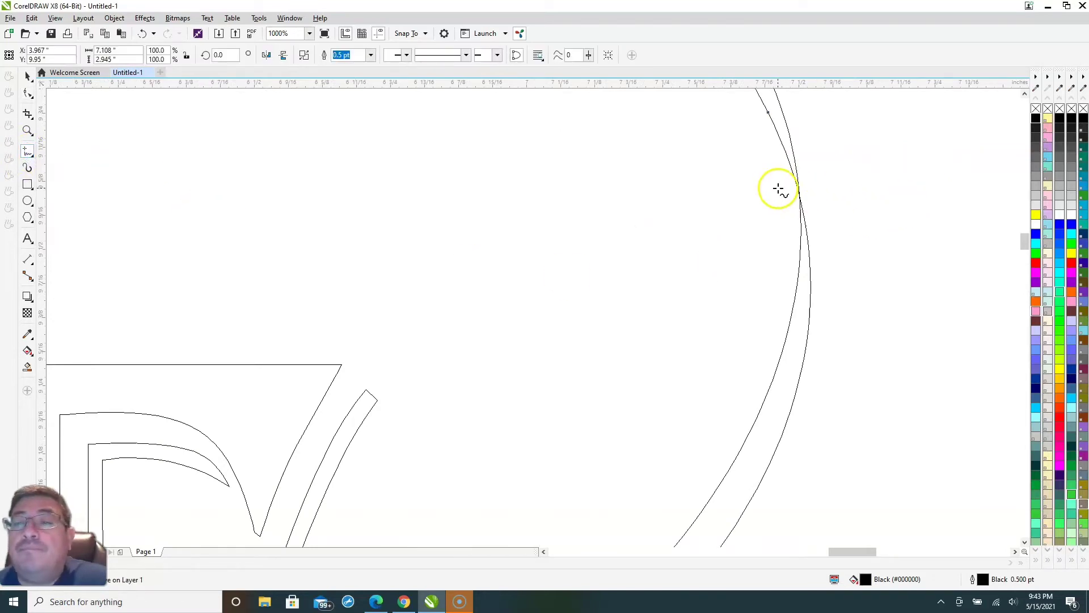
pyautogui.scroll(2, 780, 190)
pyautogui.click(811, 179)
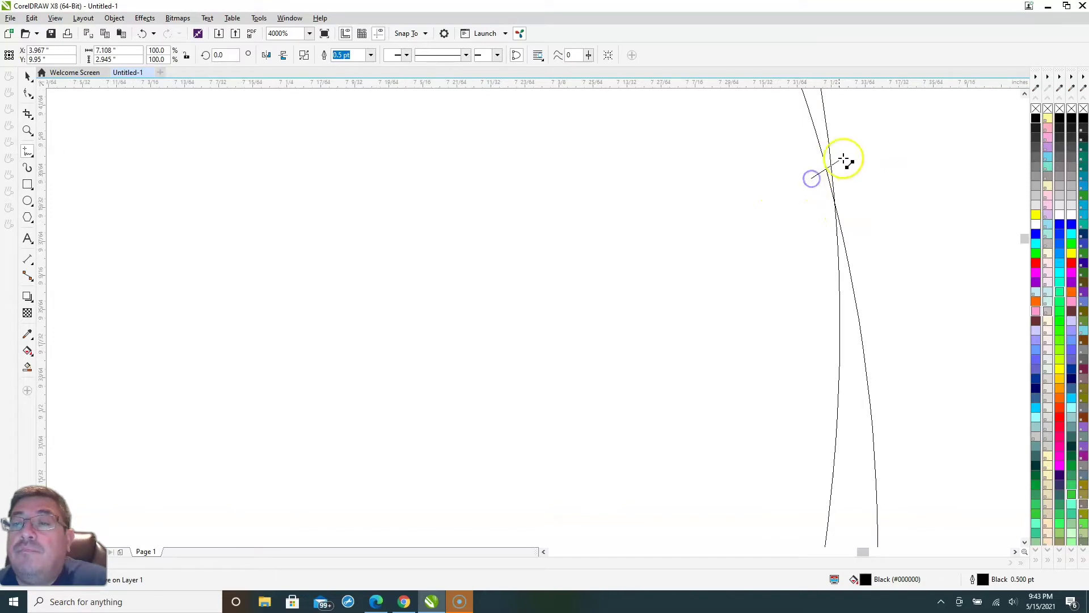
pyautogui.click(852, 154)
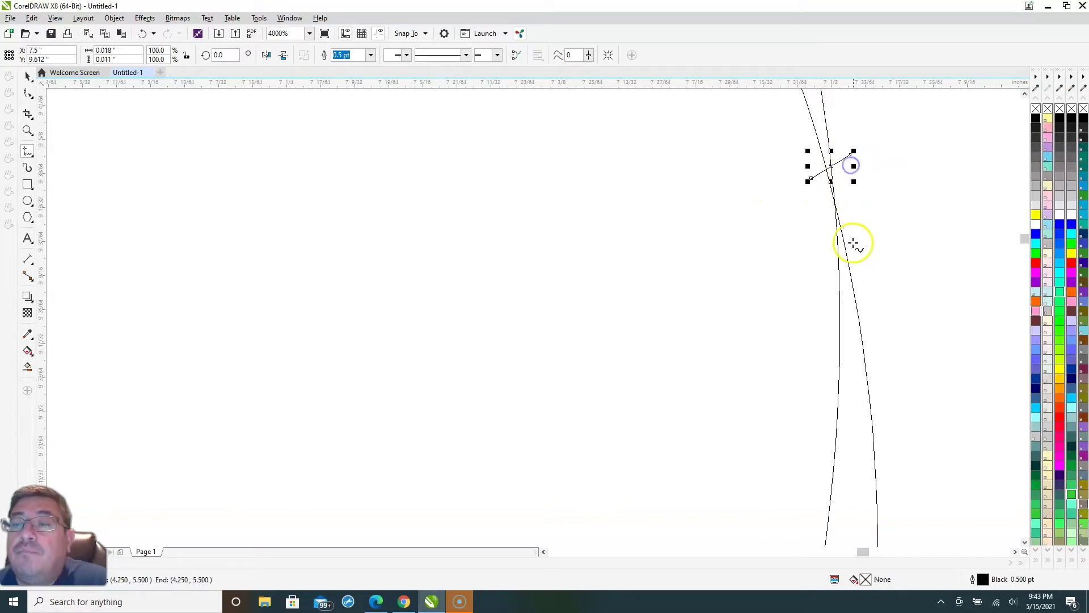
pyautogui.click(850, 155)
pyautogui.click(861, 285)
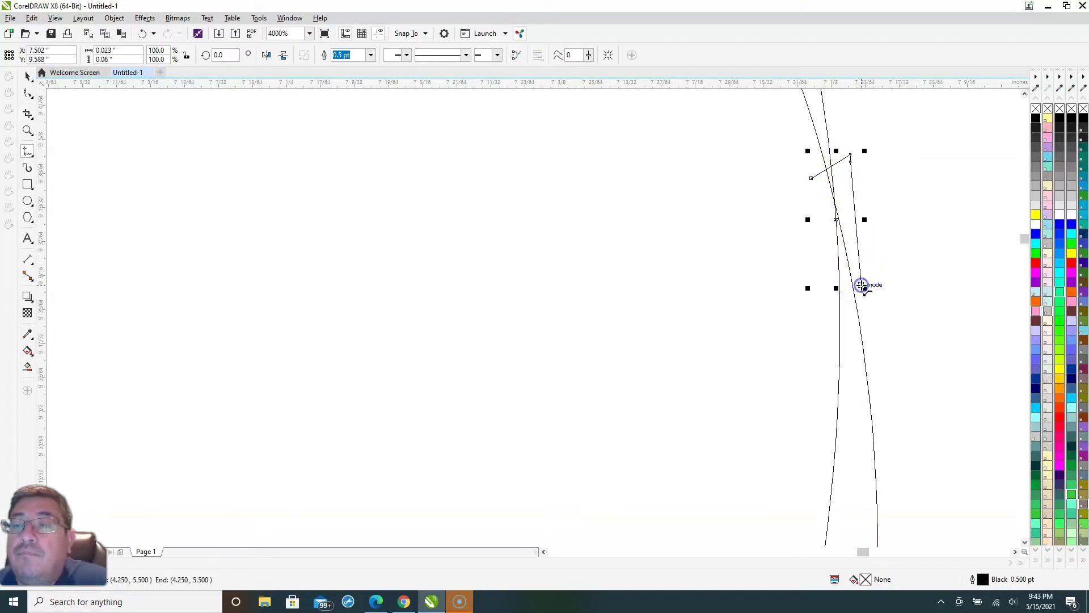
pyautogui.click(861, 285)
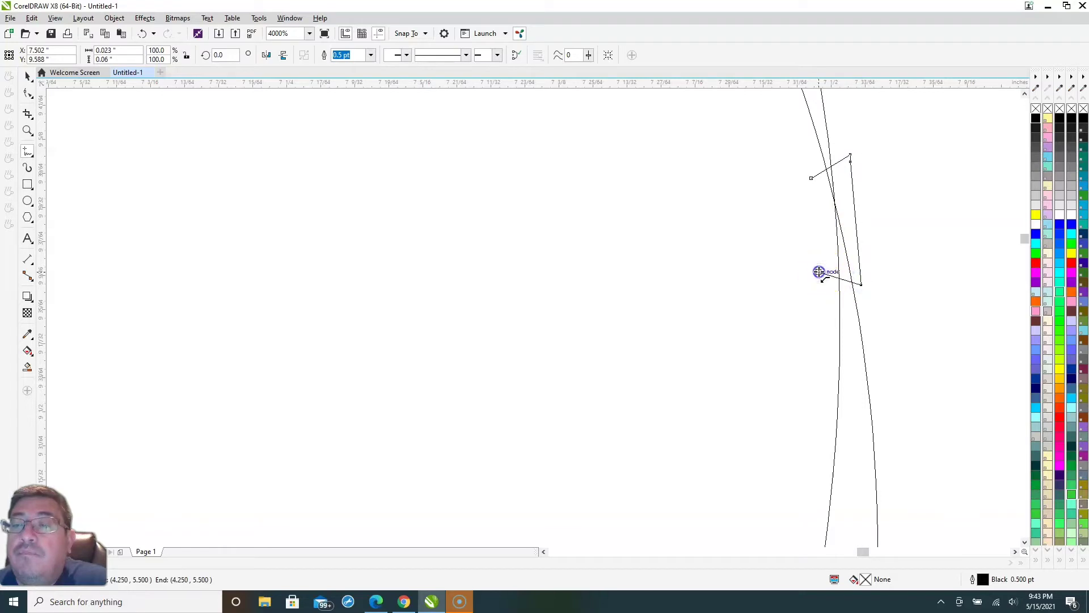
pyautogui.click(818, 272)
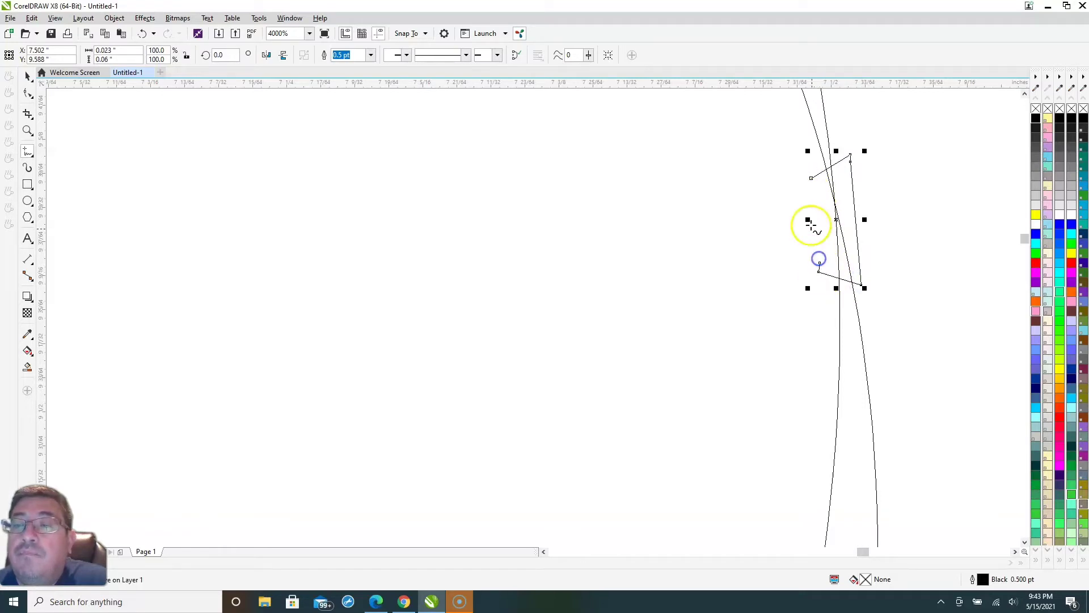
pyautogui.click(817, 259)
pyautogui.moveTo(819, 258); pyautogui.dragTo(813, 179)
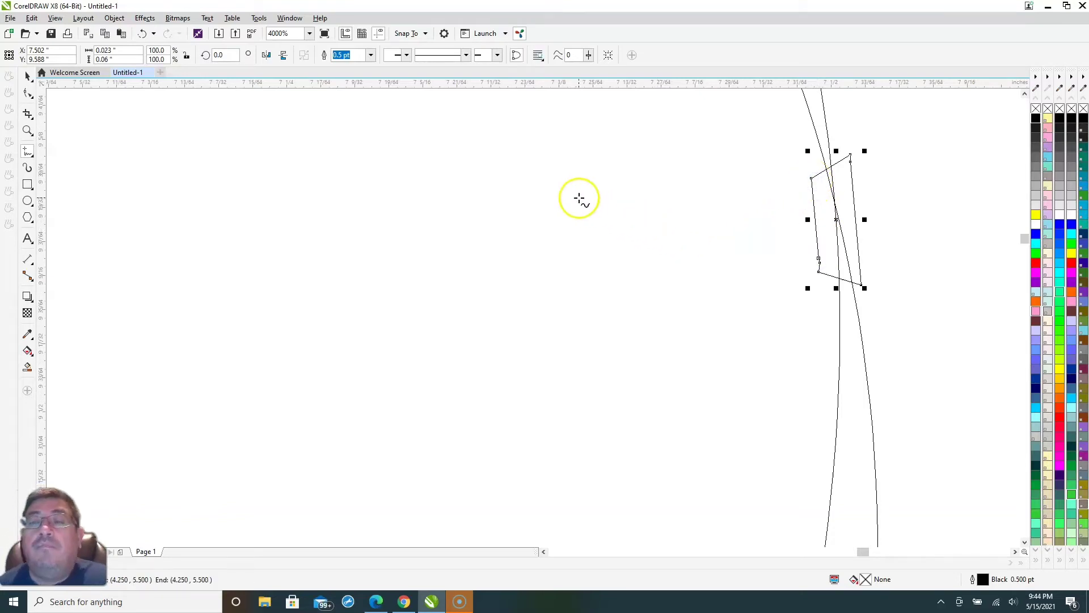
# Draw a closed freehand patch, about 0.054 by 0.105 inches, over the outline crossing on the flourish's left arc.
pyautogui.scroll(-2, 440, 304)
pyautogui.scroll(-3, 440, 304)
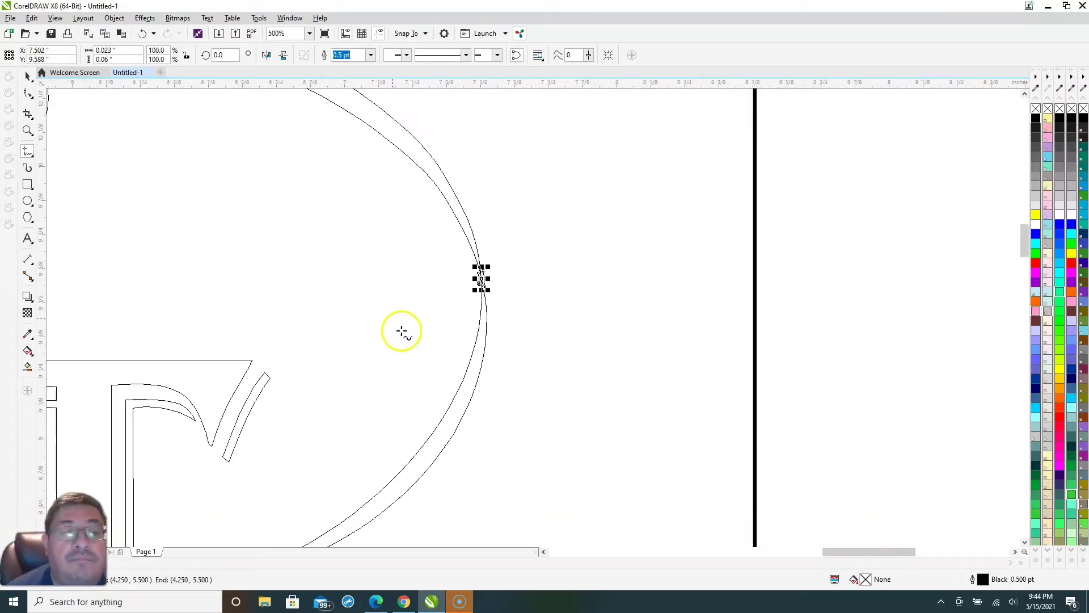
pyautogui.scroll(-1, 317, 238)
pyautogui.scroll(-1, 329, 286)
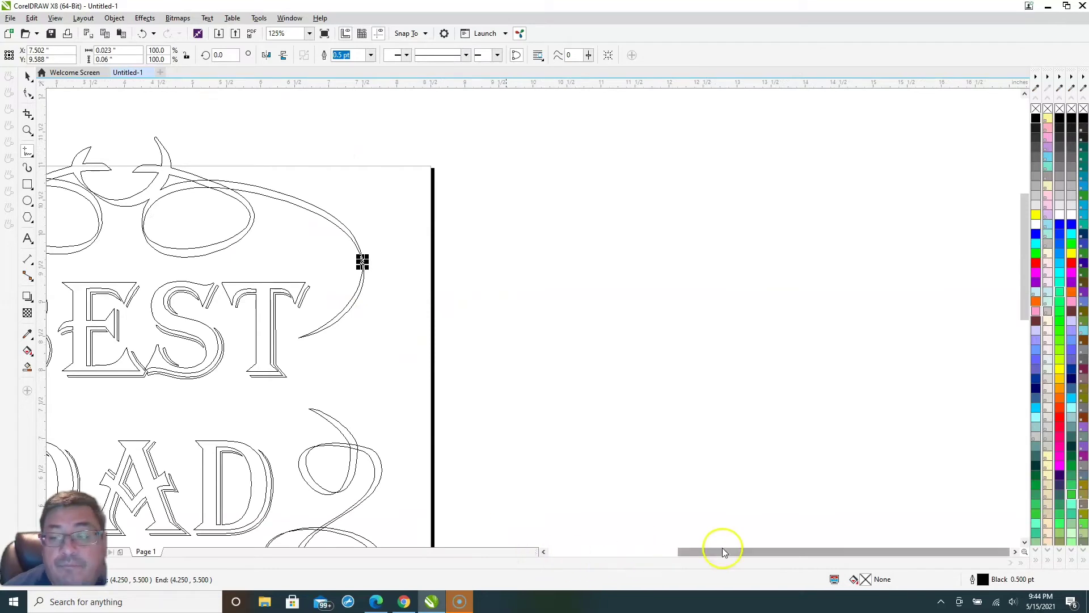
pyautogui.moveTo(722, 551); pyautogui.dragTo(533, 556)
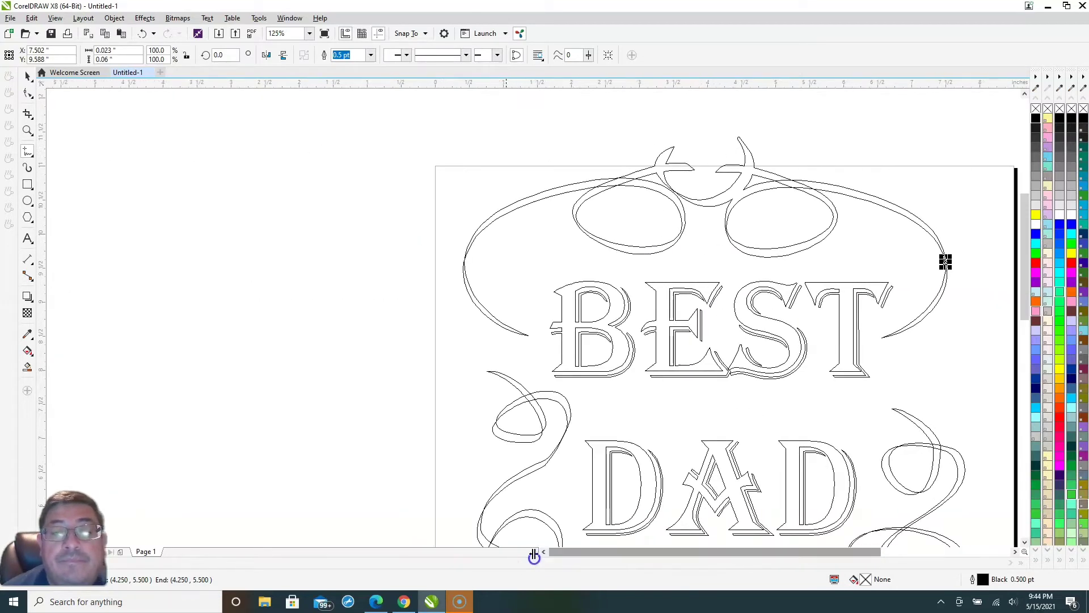
pyautogui.scroll(1, 465, 267)
pyautogui.scroll(3, 468, 267)
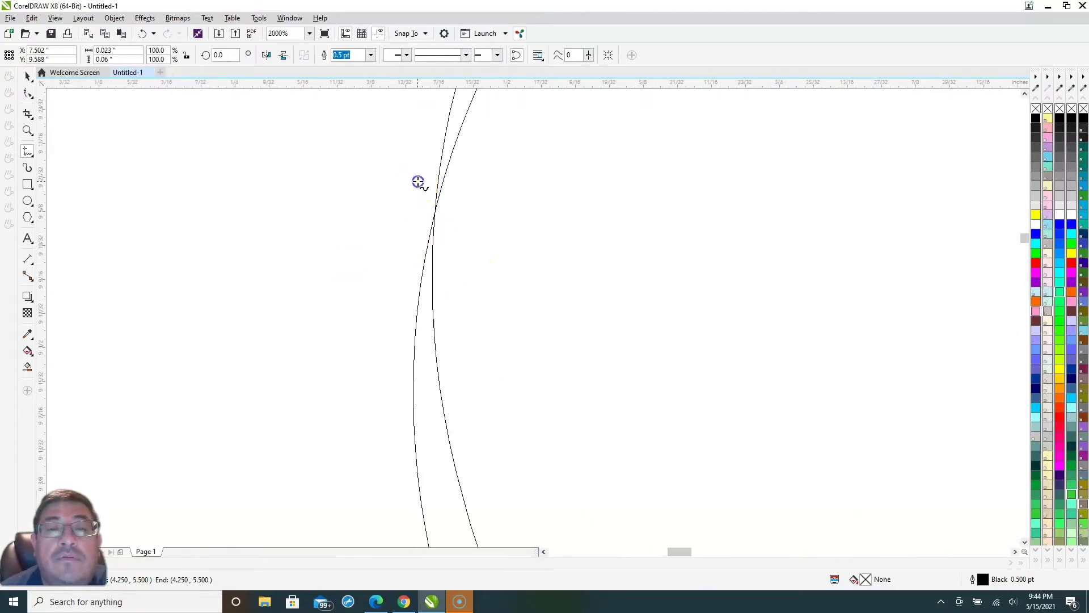
pyautogui.click(417, 181)
pyautogui.click(470, 172)
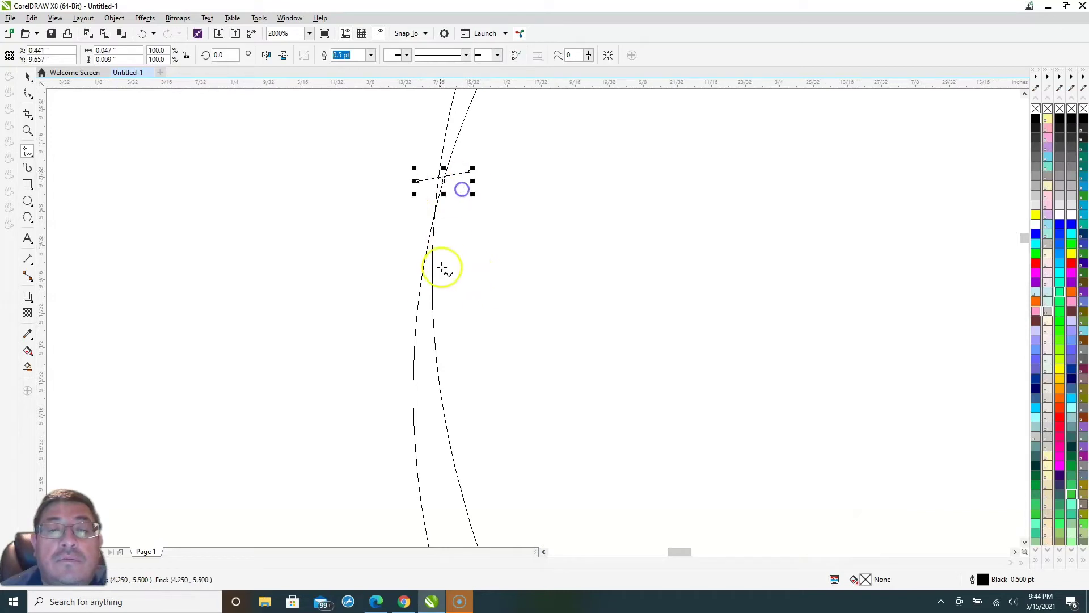
pyautogui.click(462, 190)
pyautogui.moveTo(462, 191); pyautogui.dragTo(418, 181)
pyautogui.click(411, 275)
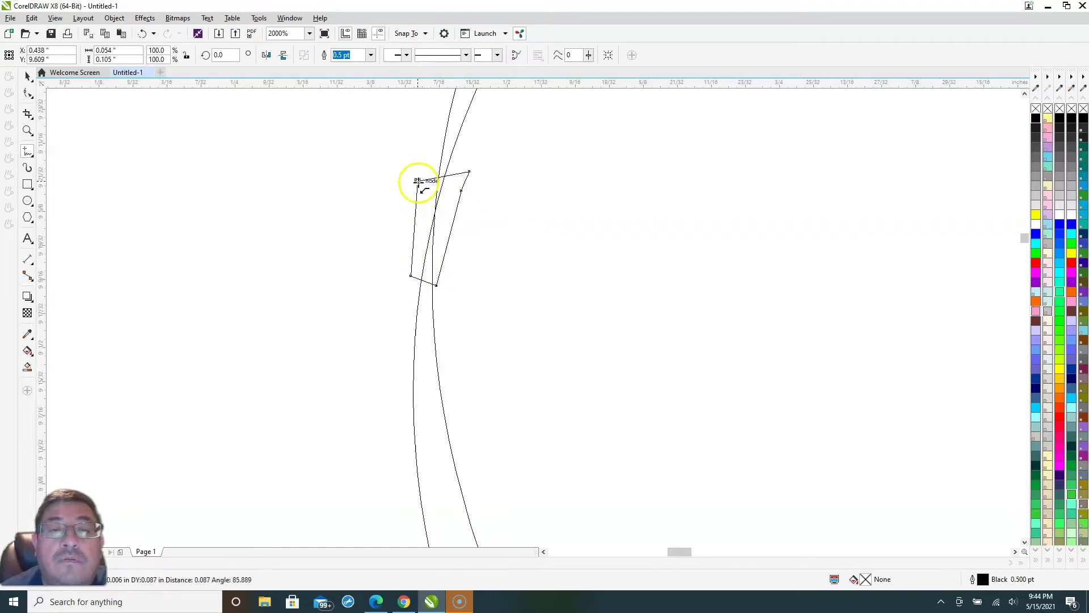
# Select the top flourish together with the two patch shapes on its arcs.
pyautogui.scroll(-2, 557, 218)
pyautogui.scroll(-5, 595, 279)
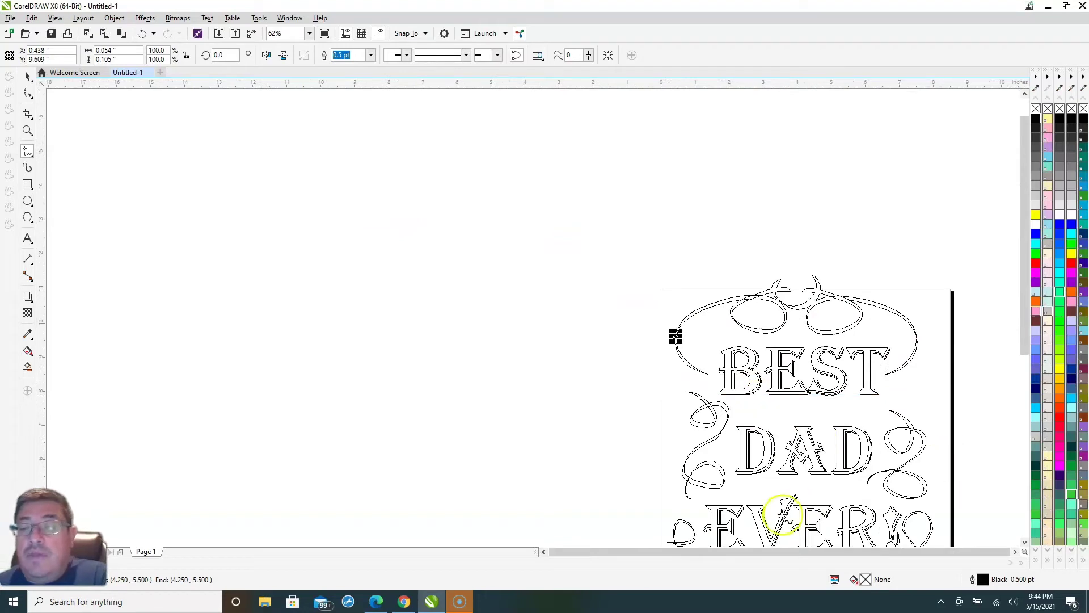
pyautogui.click(792, 540)
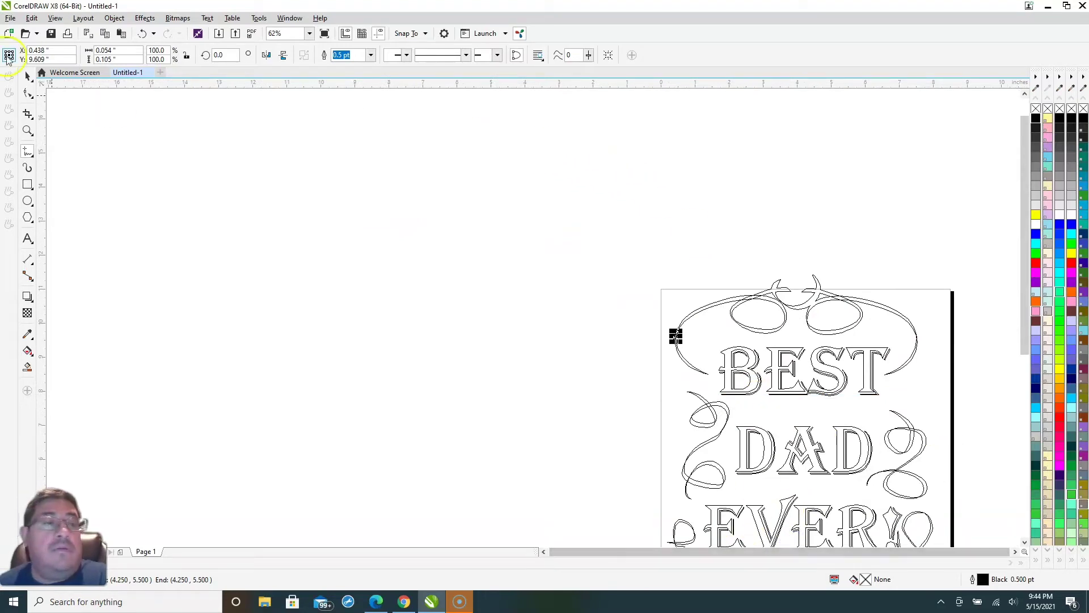
pyautogui.click(27, 75)
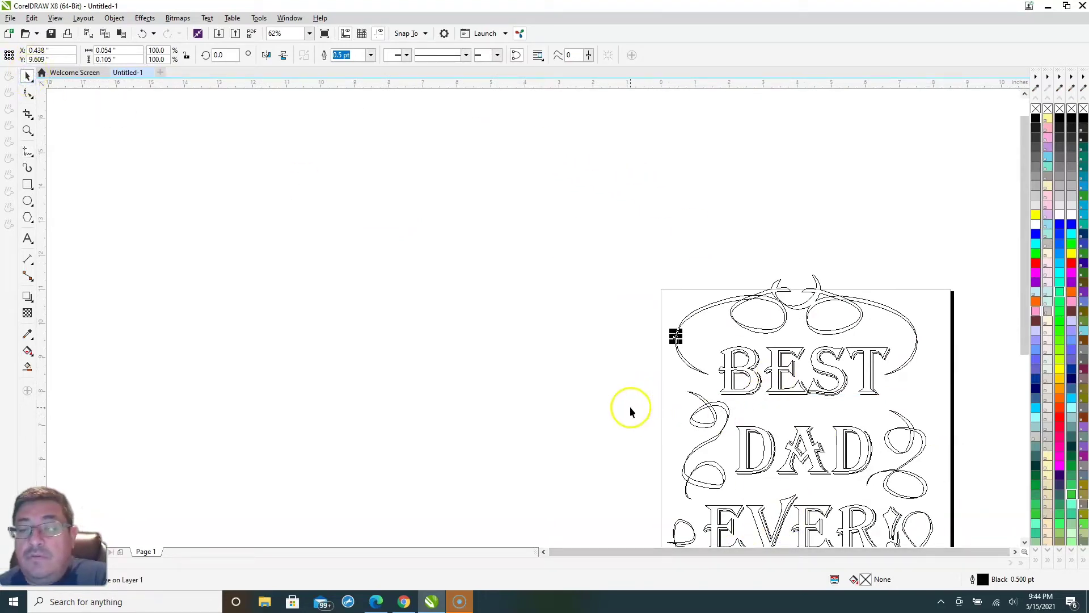
pyautogui.moveTo(631, 407); pyautogui.dragTo(956, 262)
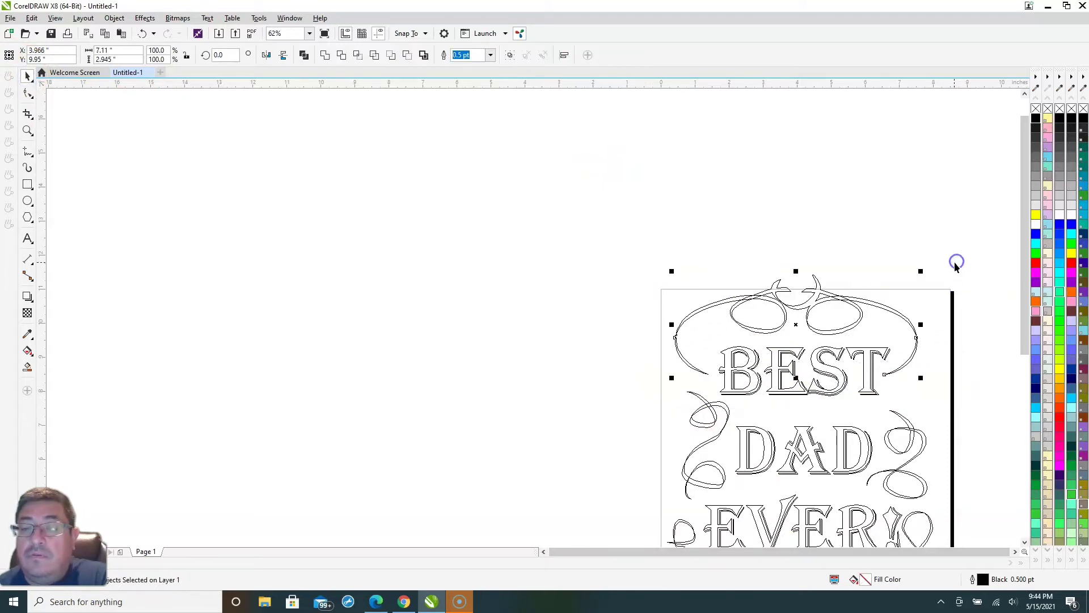
# Weld the top flourish and the two patch shapes on its arcs into a single curve.
pyautogui.click(324, 55)
pyautogui.scroll(5, 943, 336)
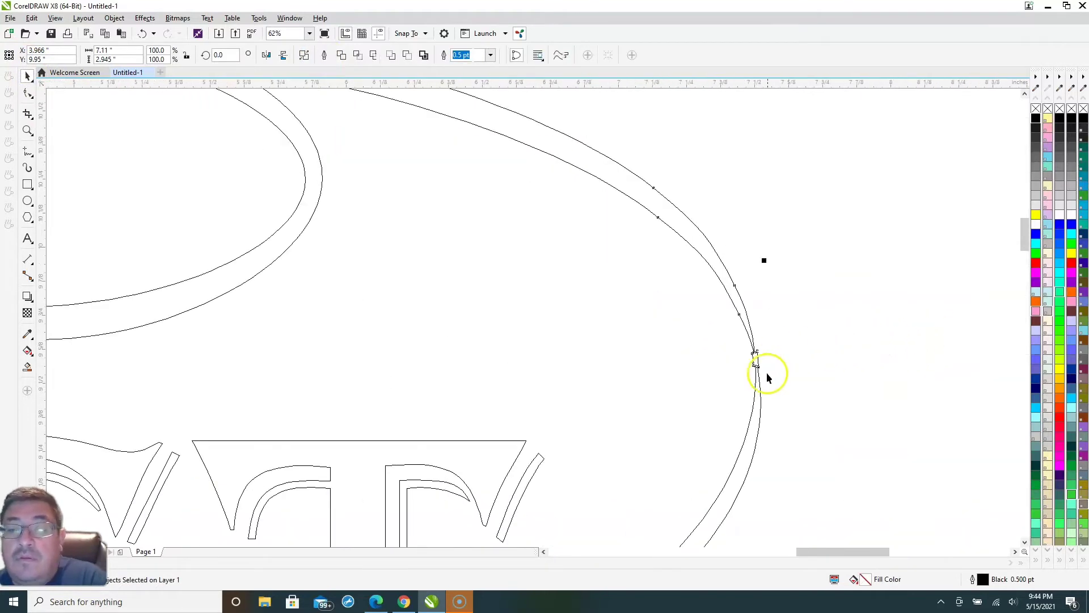
pyautogui.scroll(4, 767, 377)
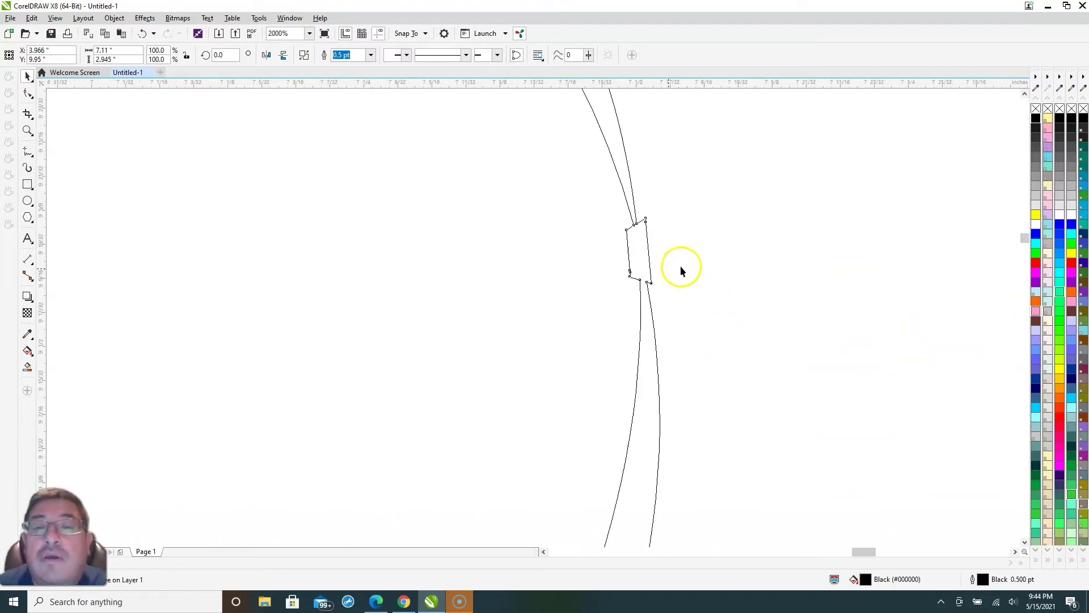
# Delete the junction node and the adjacent lower-left corner node where the right-arc patch meets the inner outline.
pyautogui.scroll(1, 678, 268)
pyautogui.doubleClick(622, 299)
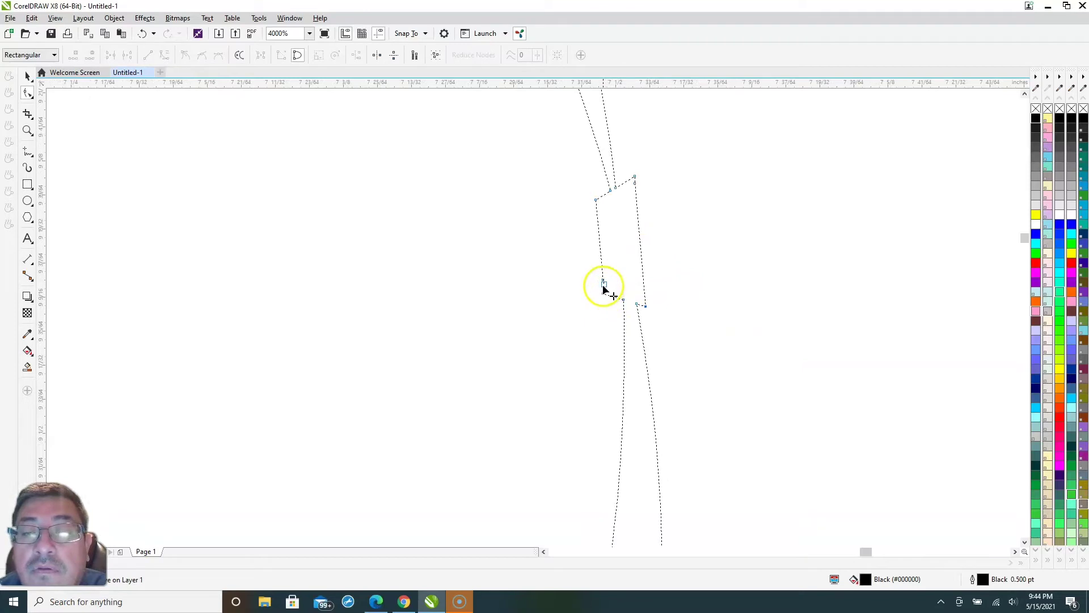
pyautogui.click(603, 285)
pyautogui.doubleClick(622, 299)
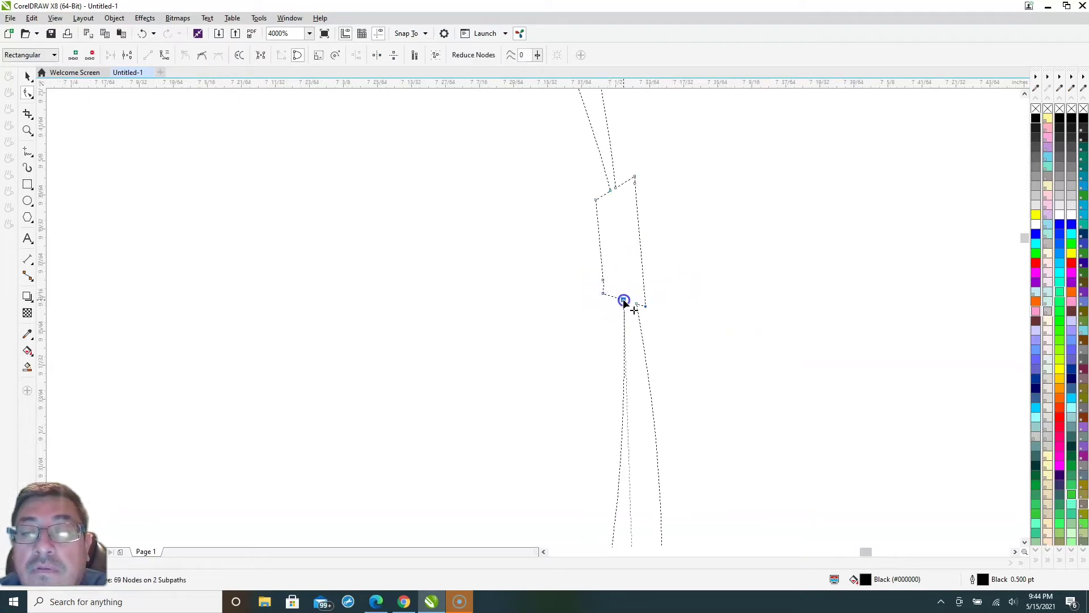
pyautogui.click(603, 286)
pyautogui.doubleClick(603, 294)
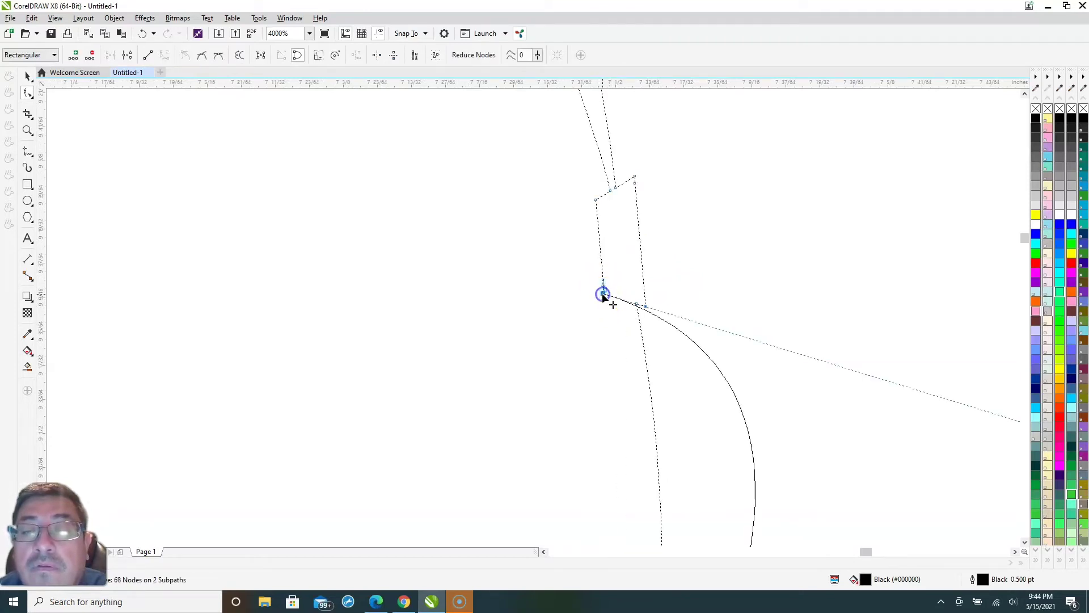
# Try deleting the junction and corner nodes at the right-arc patch's lower-right end, and undo both deletions.
pyautogui.doubleClick(637, 304)
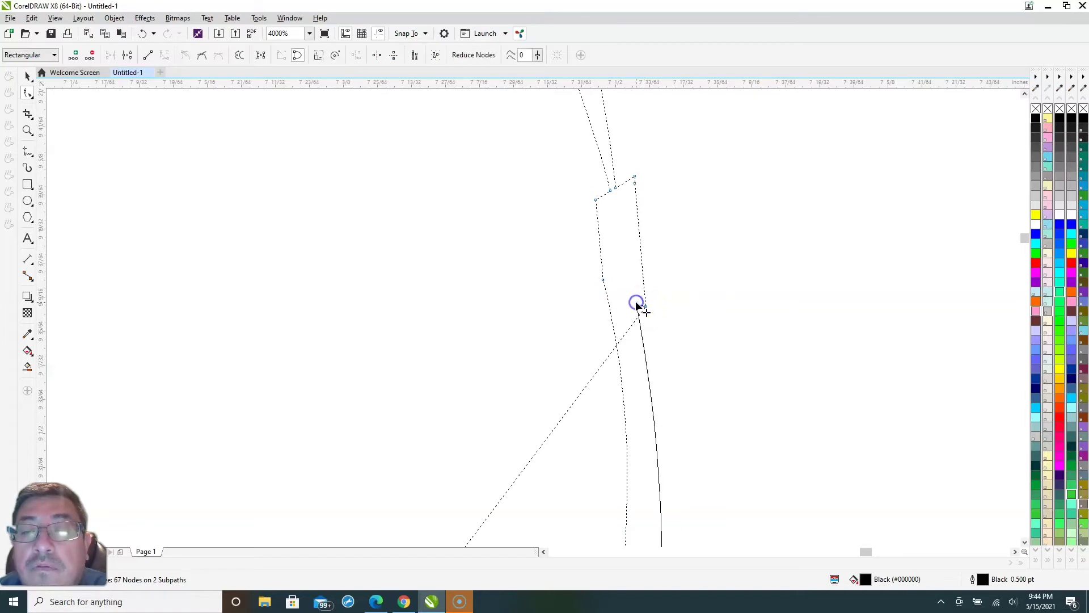
pyautogui.click(645, 307)
pyautogui.doubleClick(645, 307)
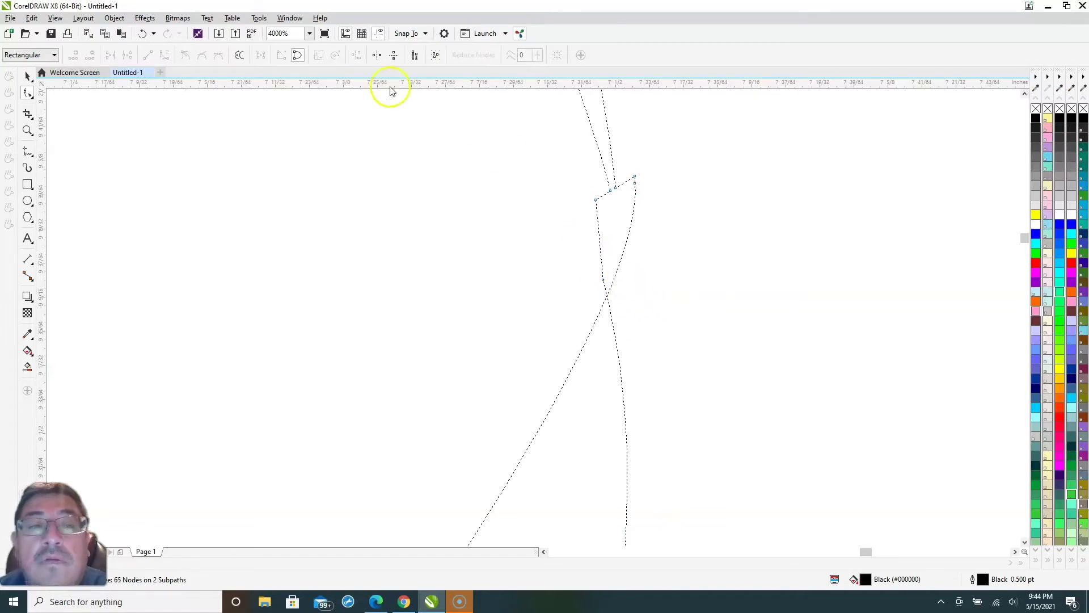
pyautogui.click(144, 34)
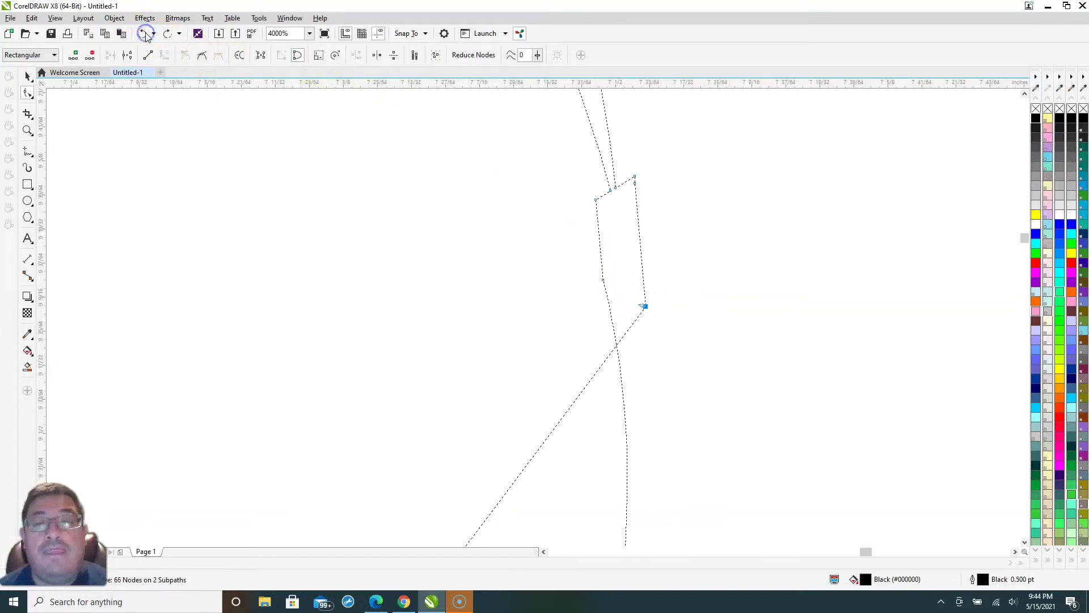
pyautogui.click(144, 34)
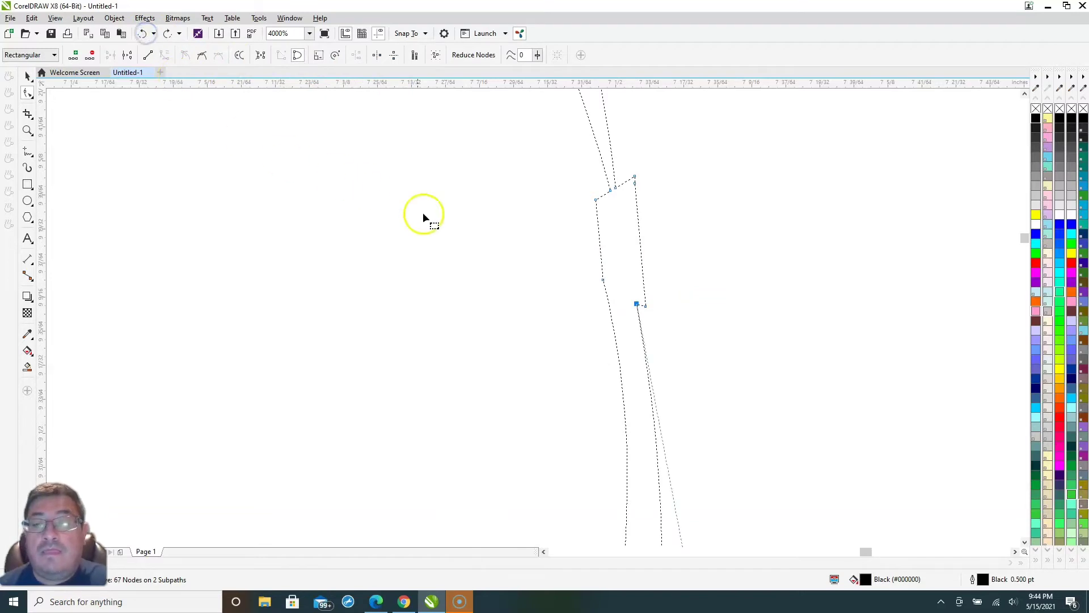
# Delete the right-arc patch's remaining corner nodes and upper junction nodes to leave two smooth, separate outlines.
pyautogui.doubleClick(645, 307)
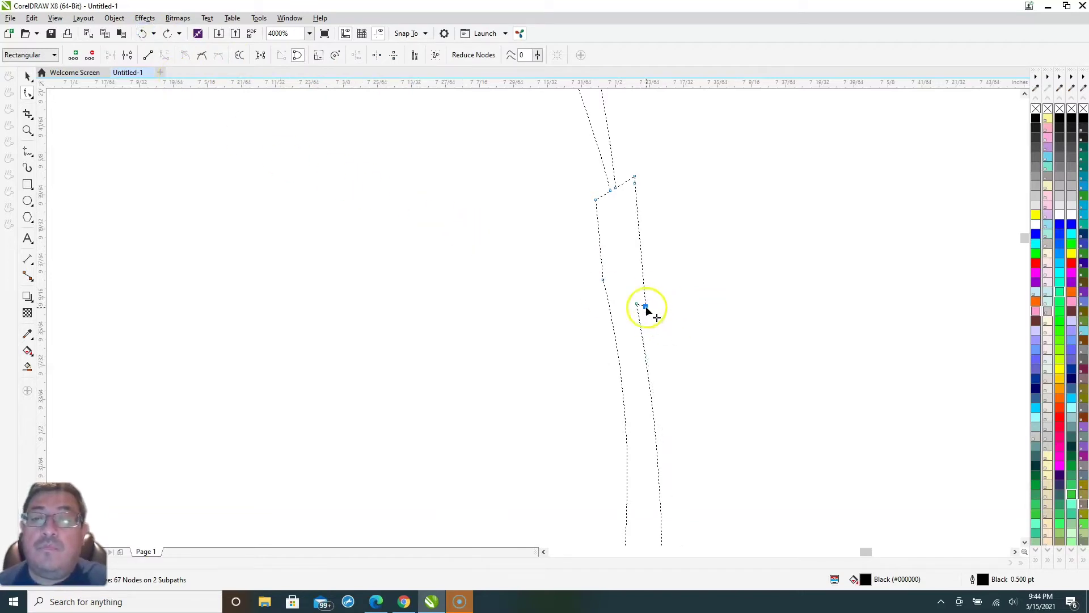
pyautogui.doubleClick(634, 177)
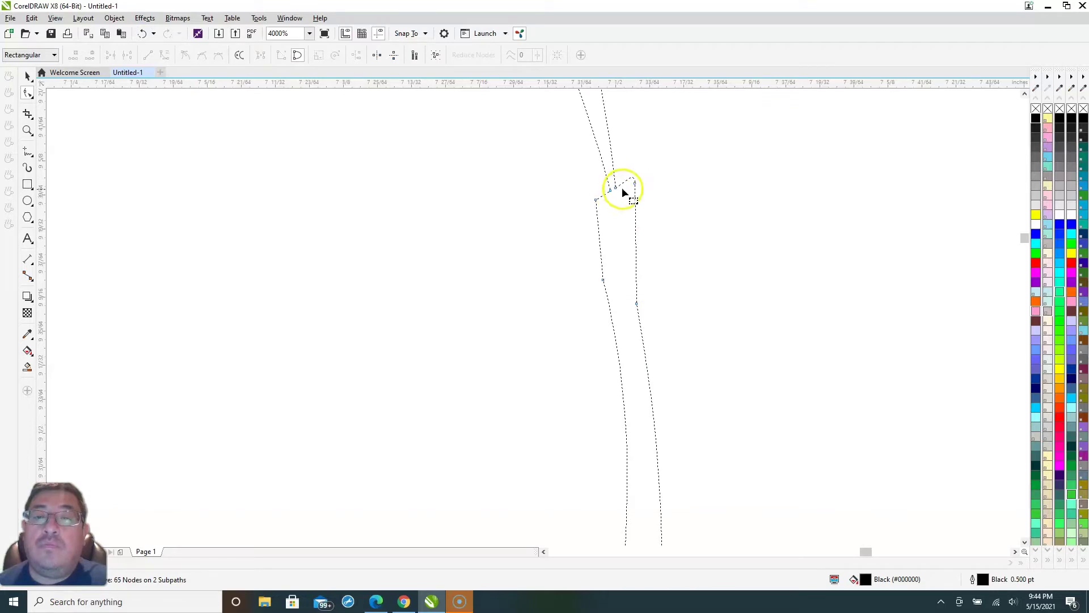
pyautogui.doubleClick(634, 182)
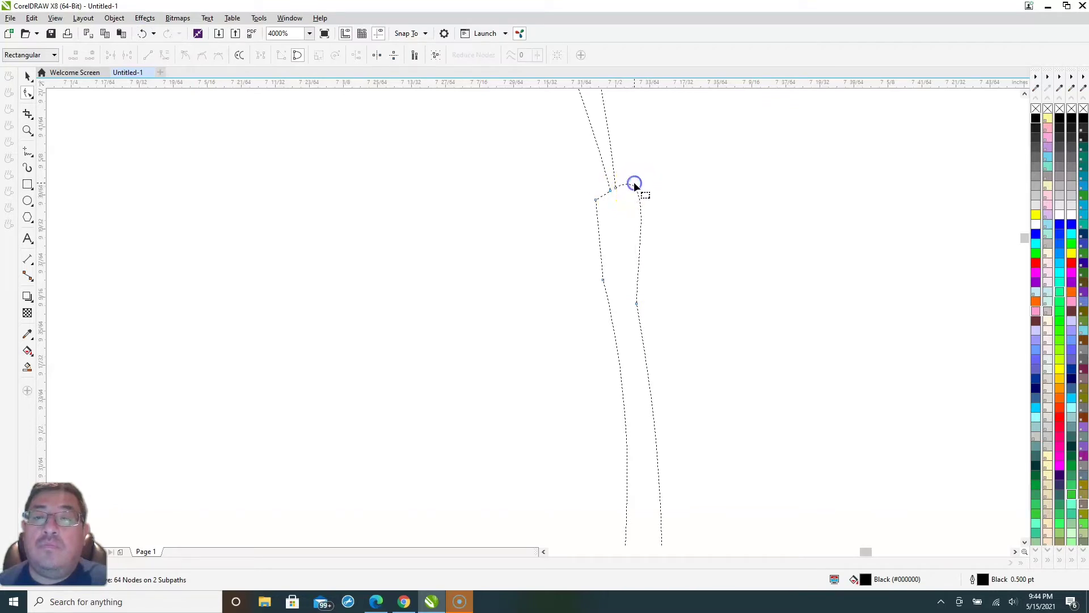
pyautogui.doubleClick(595, 198)
pyautogui.doubleClick(615, 187)
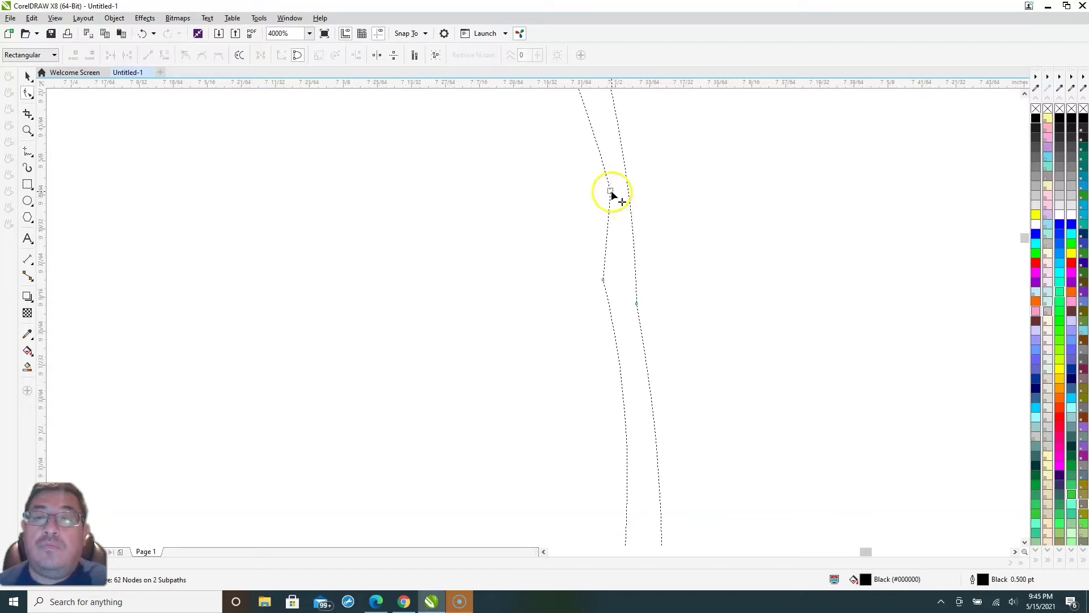
pyautogui.doubleClick(611, 190)
pyautogui.doubleClick(603, 280)
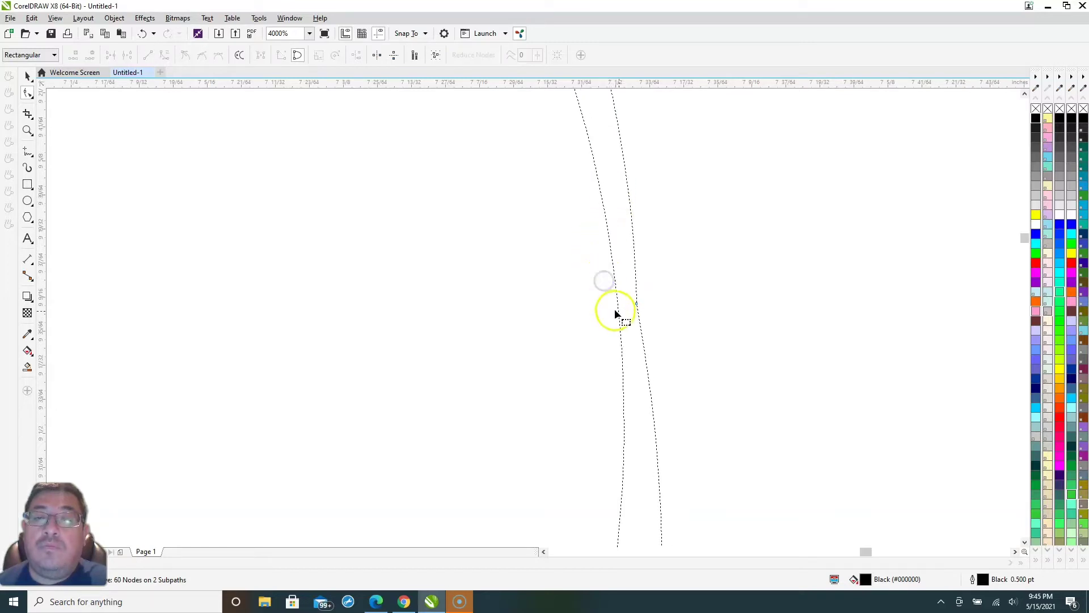
# Add a node at the kink in the right arc's outer outline and nudge it into line.
pyautogui.doubleClick(635, 303)
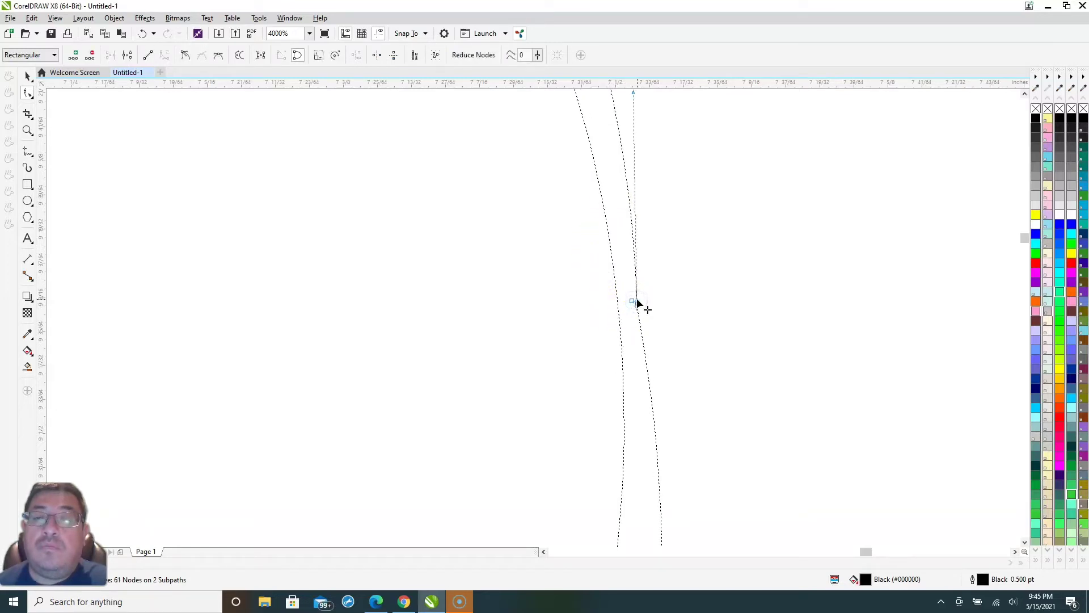
pyautogui.moveTo(637, 299); pyautogui.dragTo(637, 300)
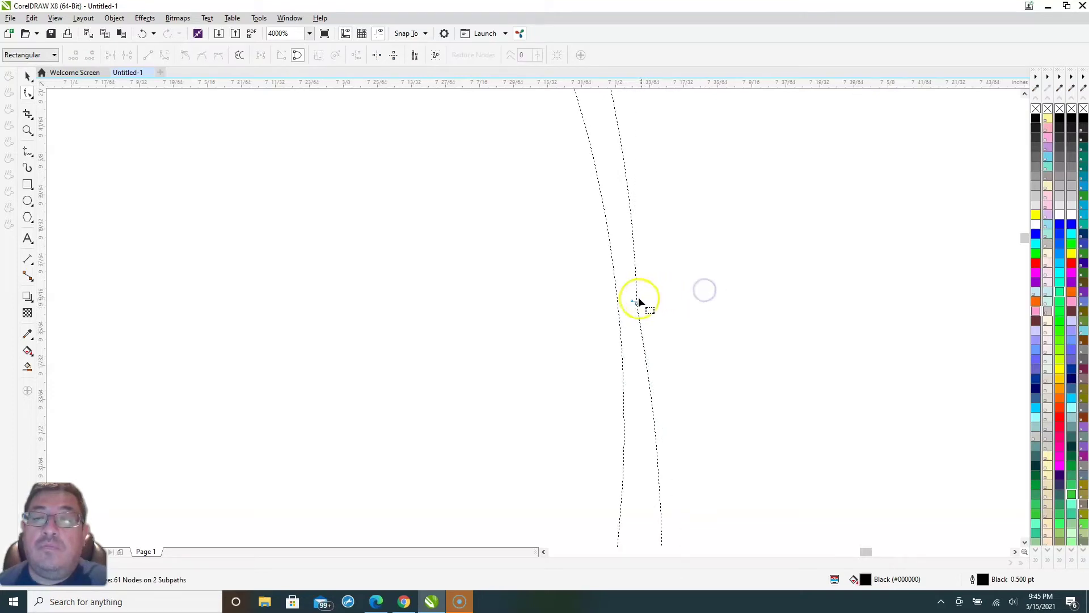
pyautogui.scroll(-8, 630, 298)
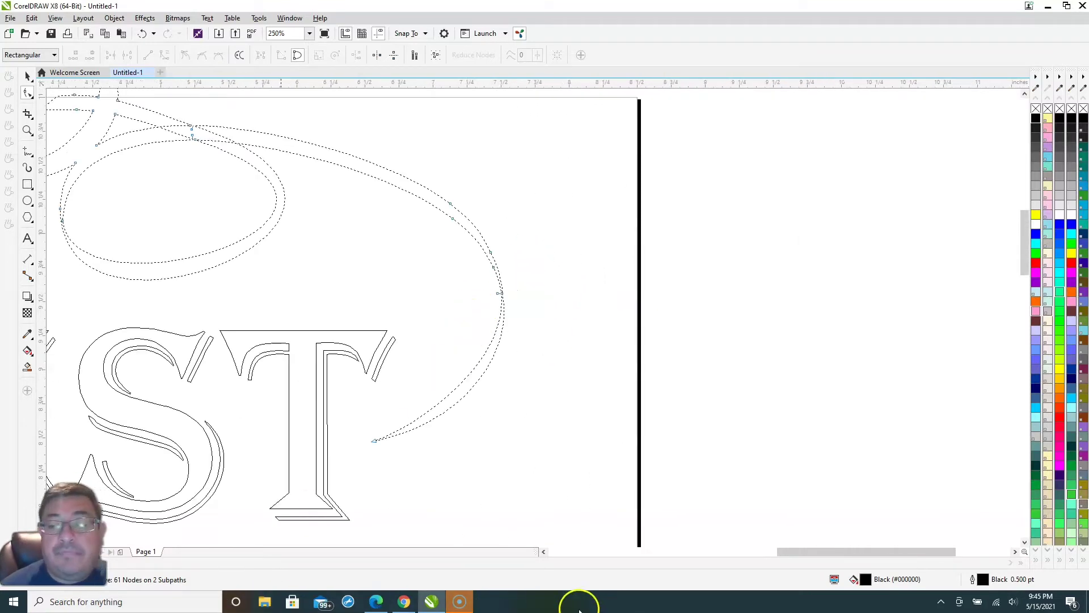
# Delete the two upper corner nodes of the welded patch on the flourish's left arc.
pyautogui.moveTo(803, 550)
pyautogui.mouseDown()
pyautogui.moveTo(495, 553)
pyautogui.moveTo(608, 550)
pyautogui.moveTo(603, 542)
pyautogui.mouseUp()
pyautogui.scroll(5, 643, 344)
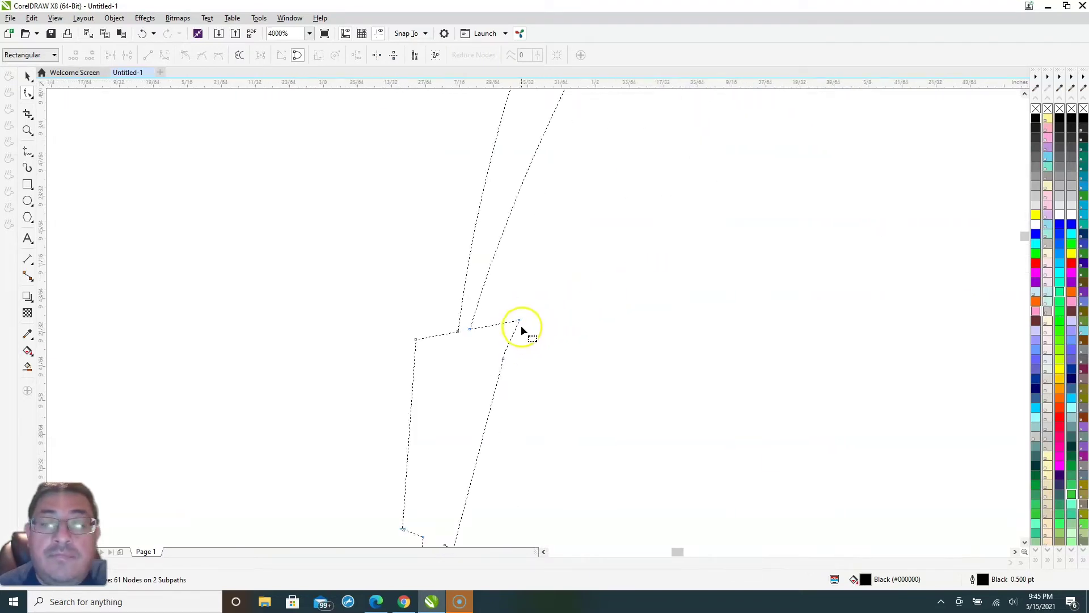
pyautogui.doubleClick(519, 321)
pyautogui.click(416, 339)
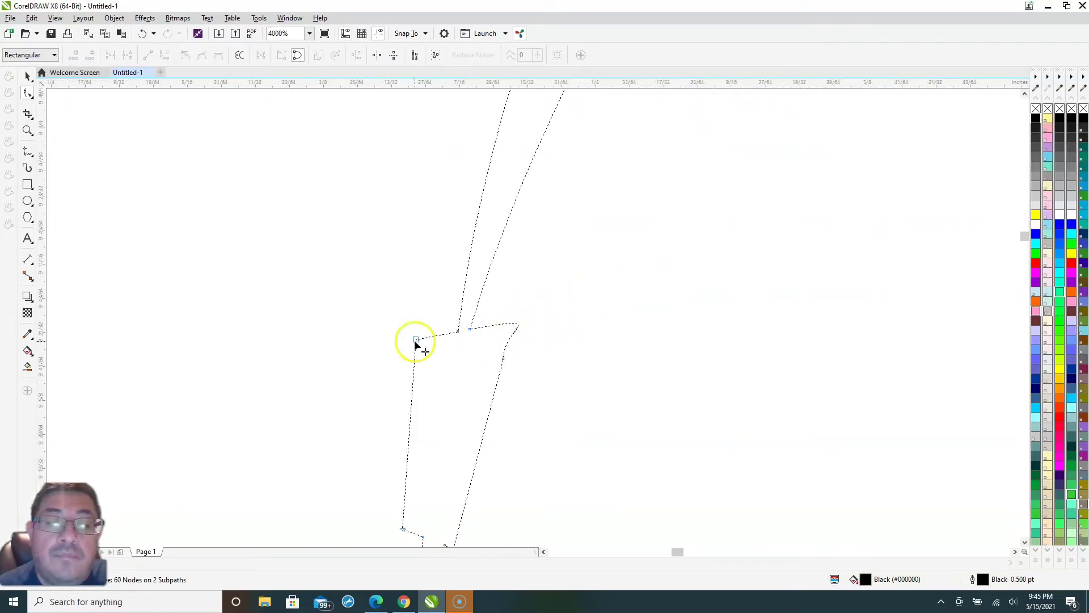
pyautogui.doubleClick(414, 339)
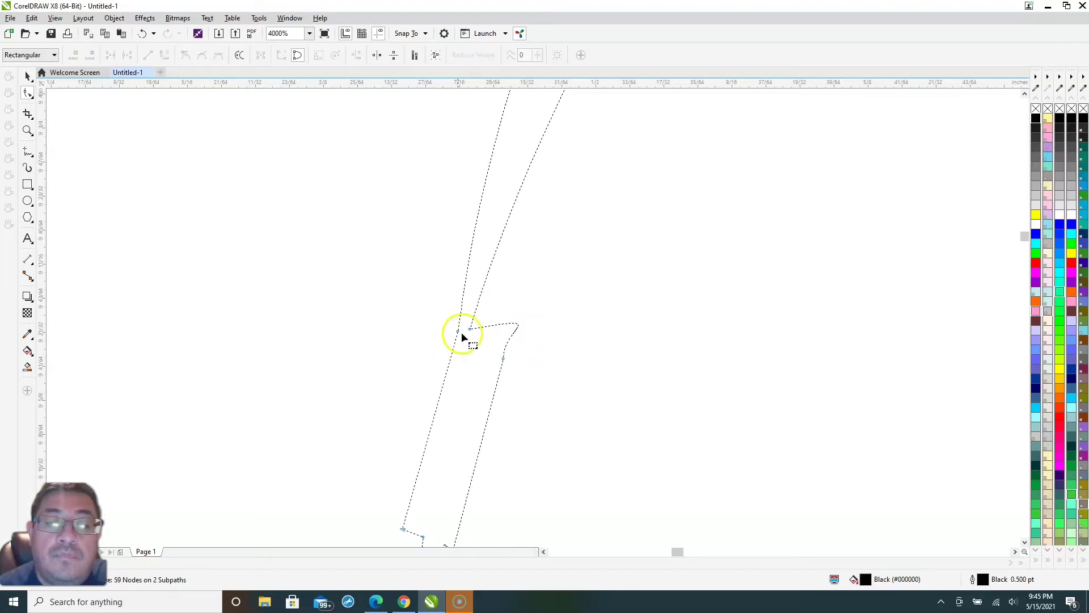
# Try deleting the outer junction node and the inner corner node at the left-arc patch's lower end, and undo both deletions.
pyautogui.doubleClick(422, 537)
pyautogui.scroll(-1, 541, 445)
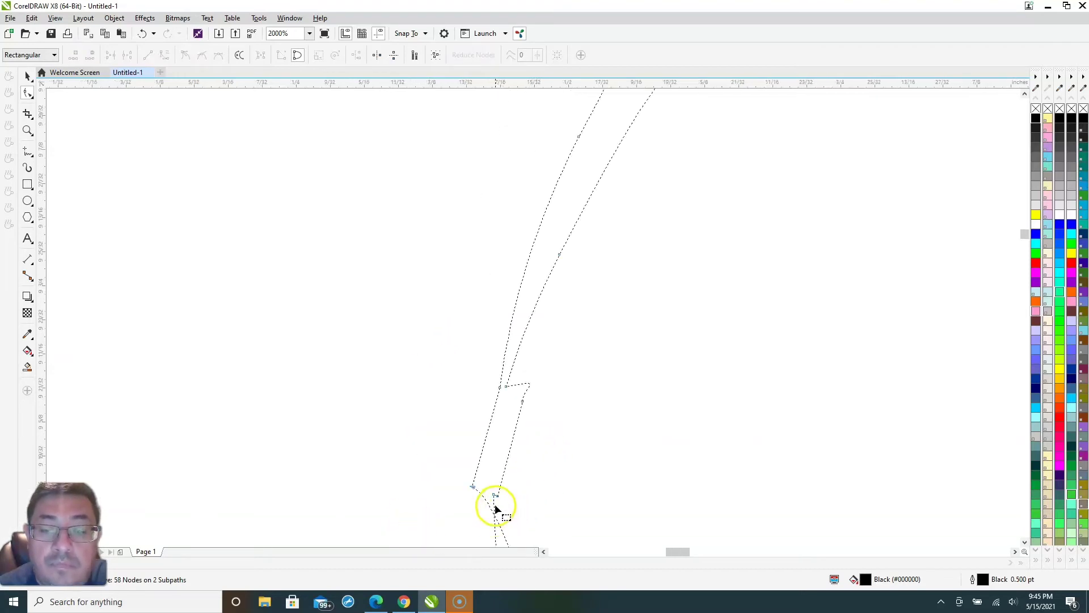
pyautogui.doubleClick(498, 497)
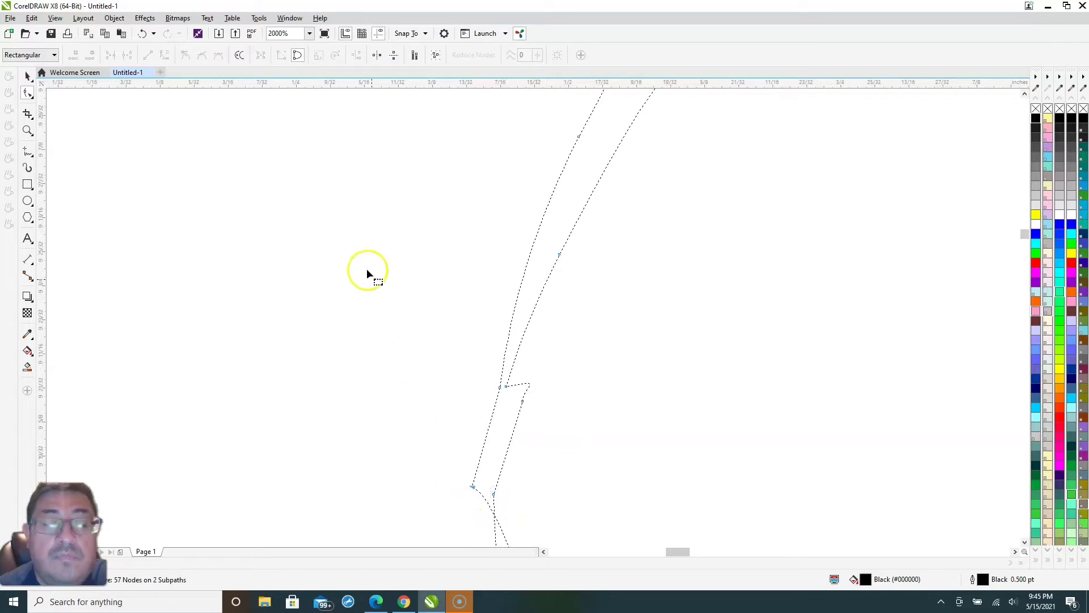
pyautogui.click(142, 33)
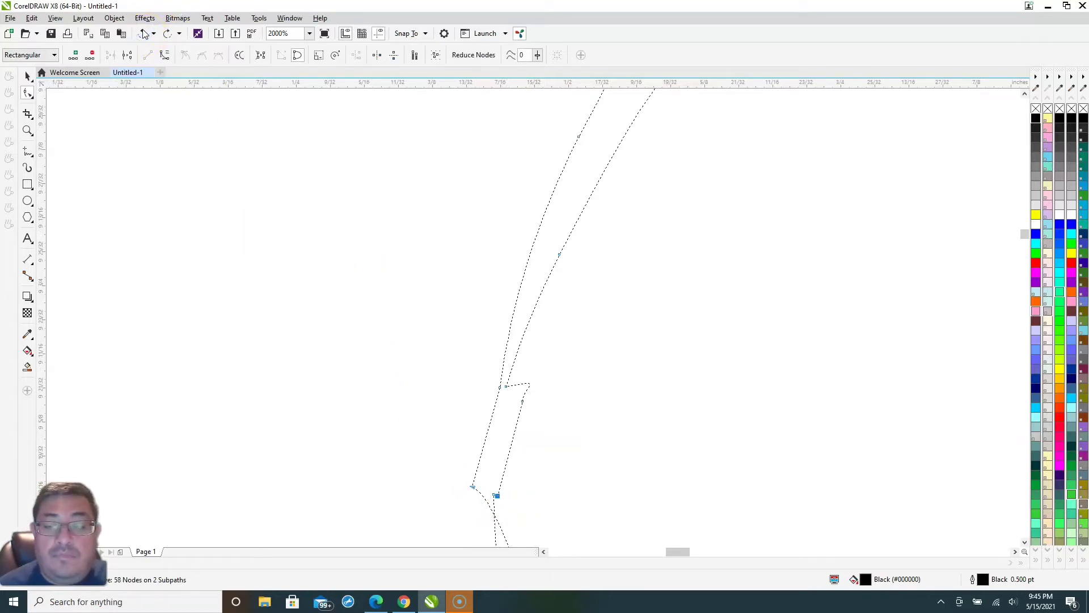
pyautogui.click(142, 33)
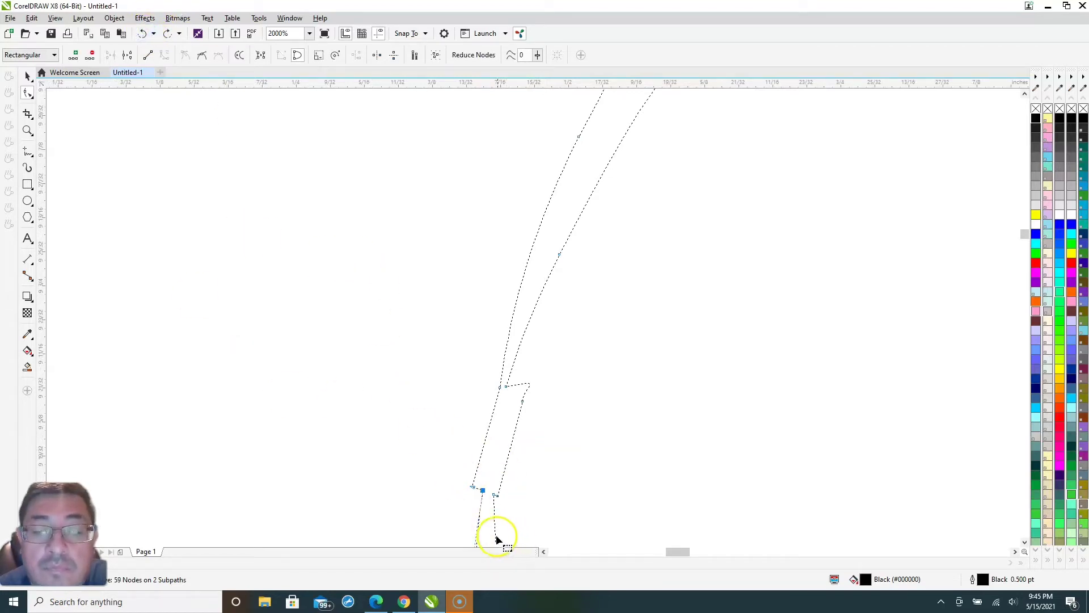
# Delete the two lower corner nodes of the left-arc patch, keeping the neighbouring junction nodes.
pyautogui.scroll(2, 496, 539)
pyautogui.click(435, 226)
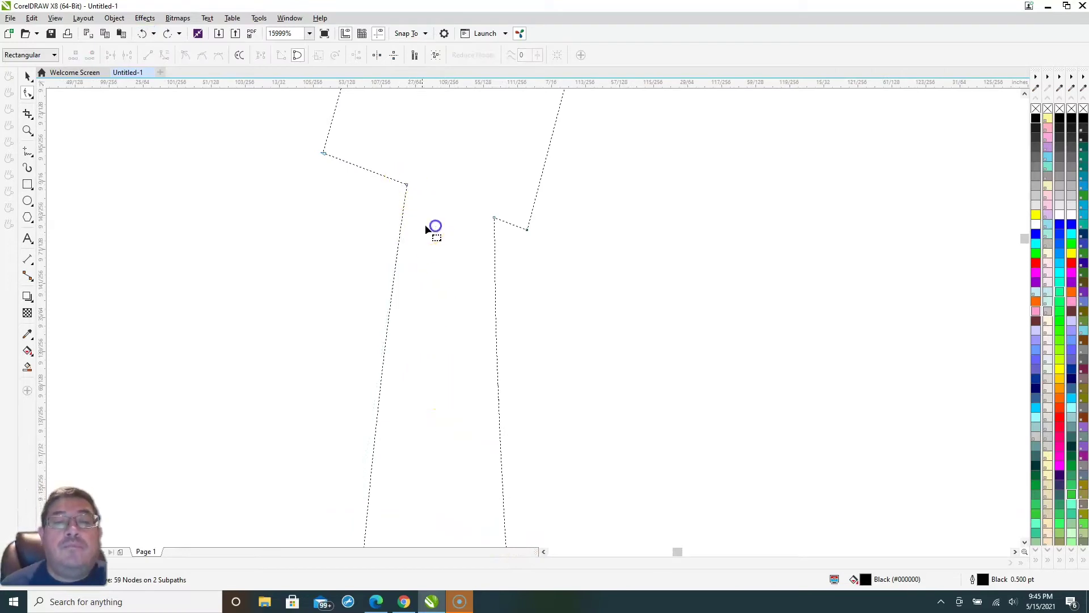
pyautogui.doubleClick(406, 186)
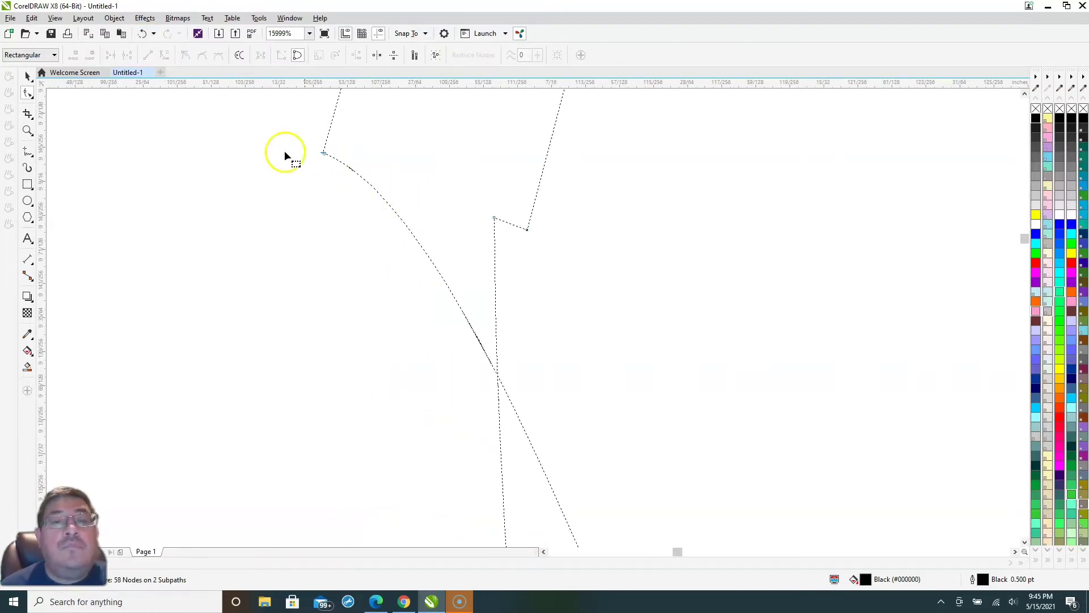
pyautogui.click(142, 34)
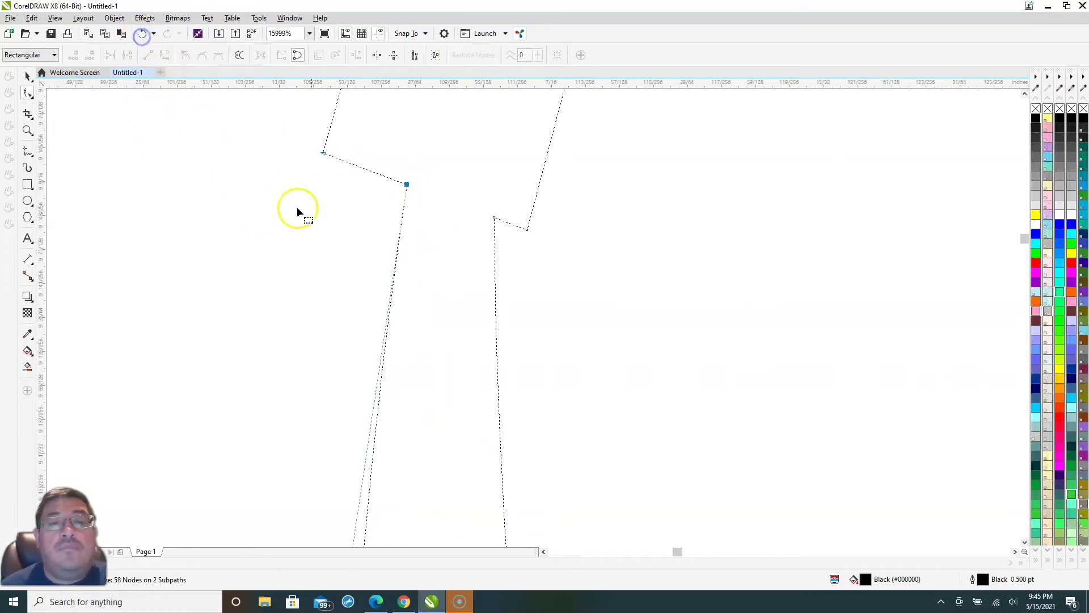
pyautogui.doubleClick(324, 151)
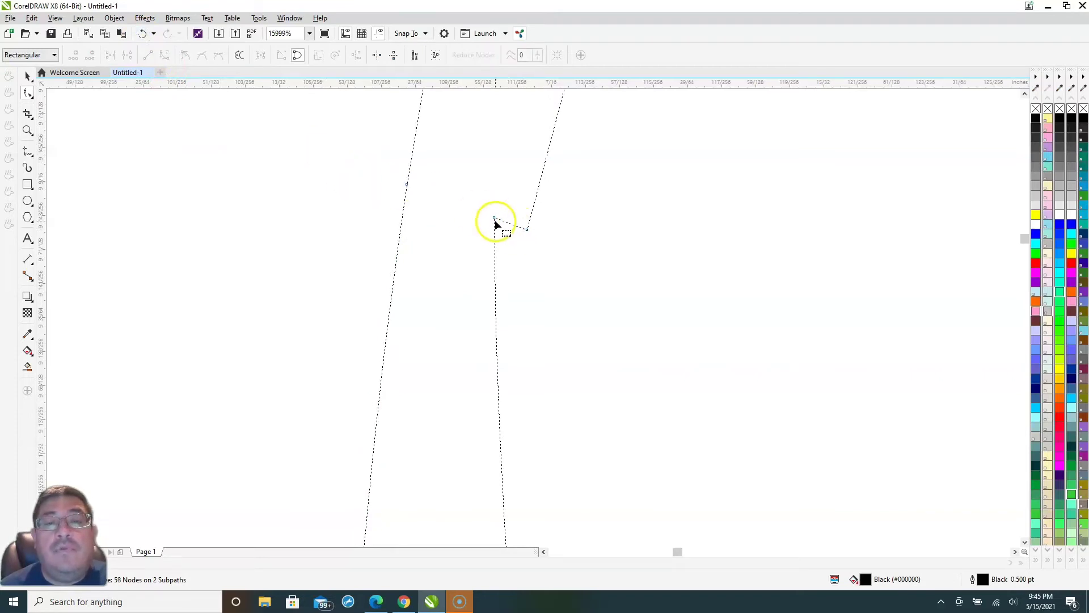
pyautogui.doubleClick(526, 229)
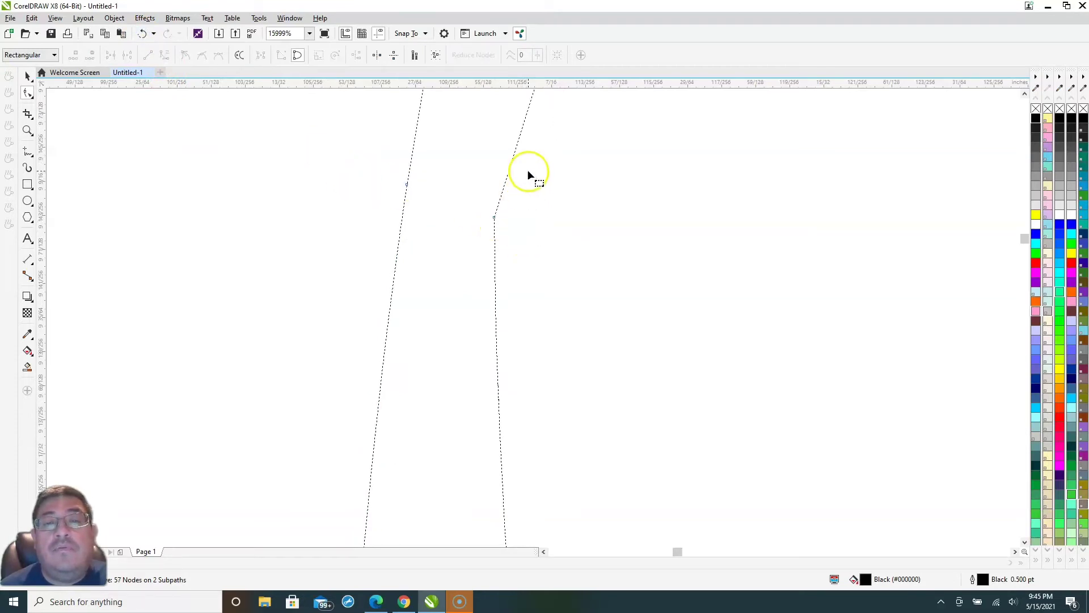
# Delete the kink node and the upper junction node on the left arc's inner outline to remove the bulge.
pyautogui.scroll(-3, 527, 175)
pyautogui.scroll(3, 538, 115)
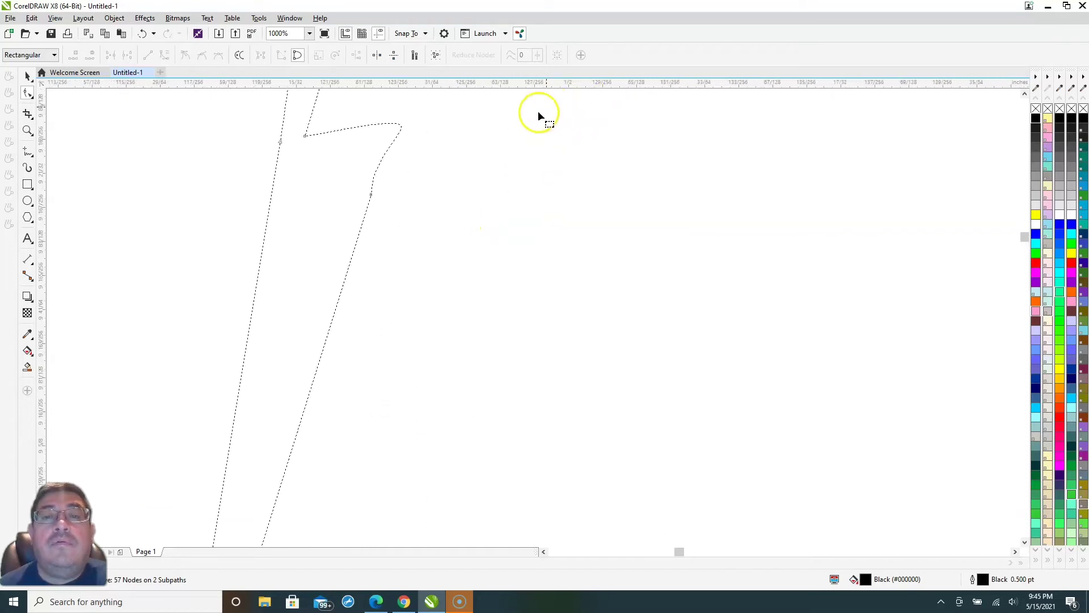
pyautogui.scroll(1, 538, 115)
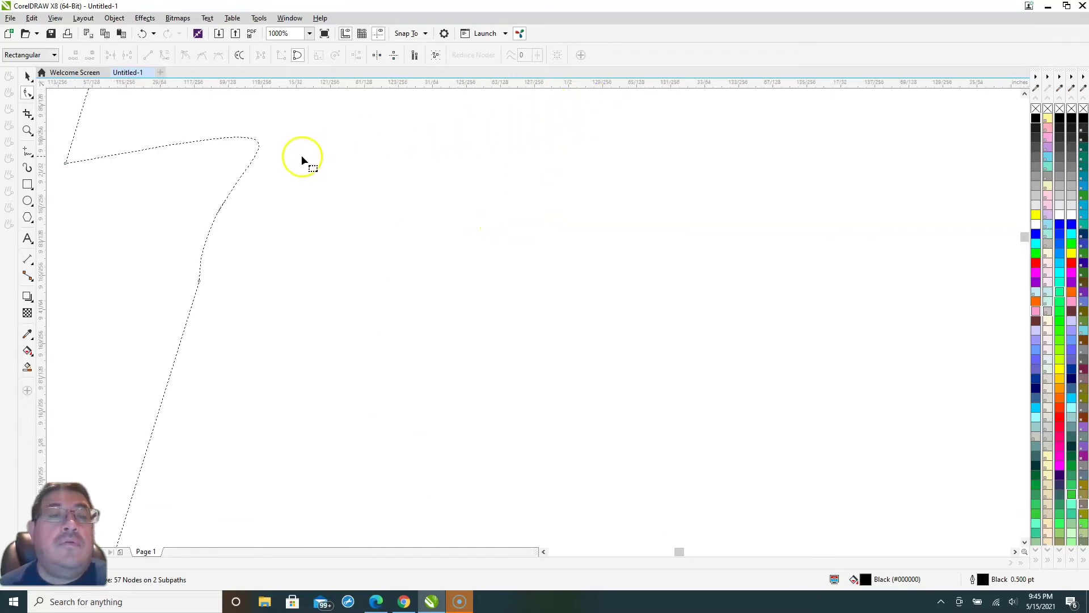
pyautogui.doubleClick(198, 281)
pyautogui.doubleClick(67, 165)
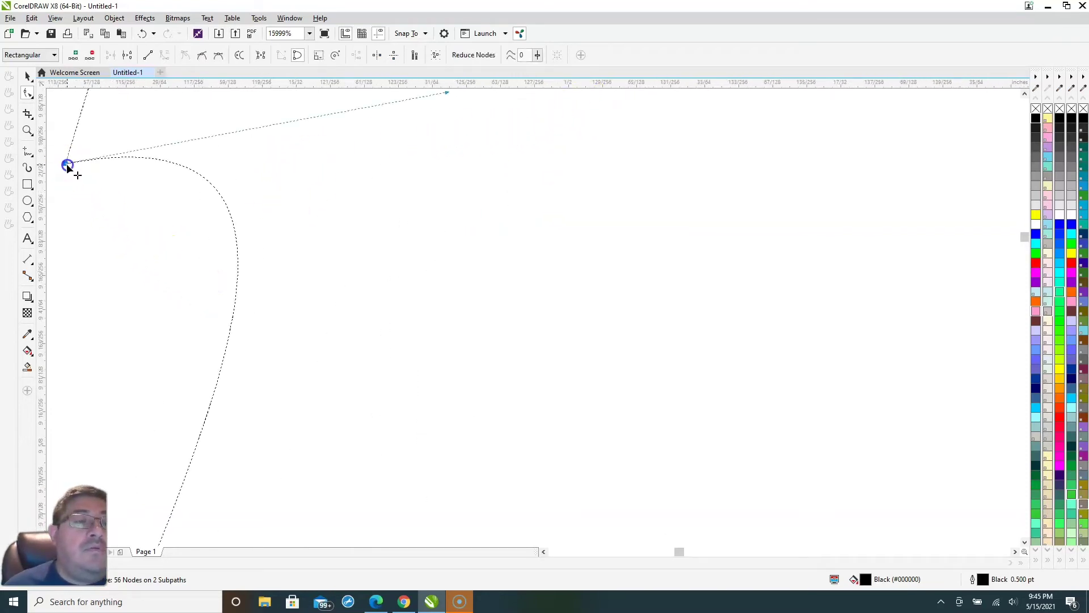
# Nudge the leftover lower junction node on the left arc's inner outline inward and delete it to smooth the curve.
pyautogui.scroll(-3, 141, 226)
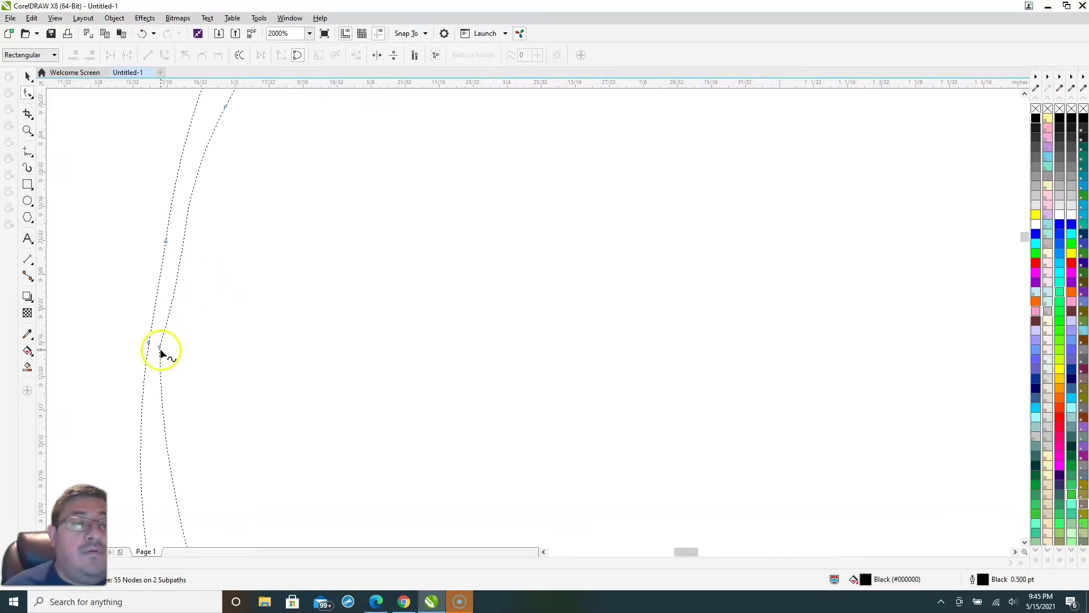
pyautogui.moveTo(160, 348); pyautogui.dragTo(168, 347)
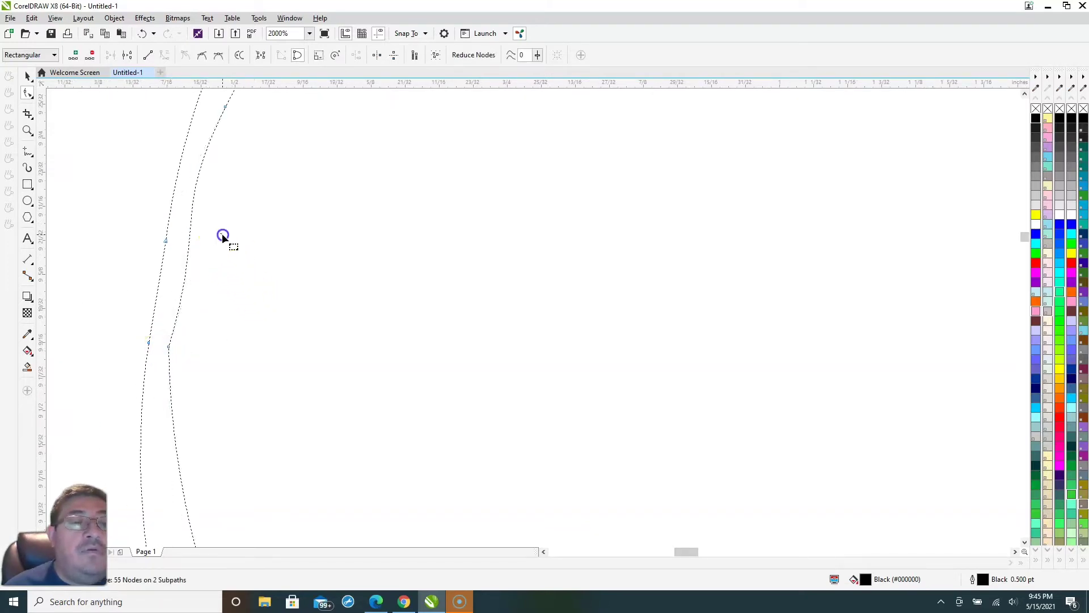
pyautogui.doubleClick(167, 347)
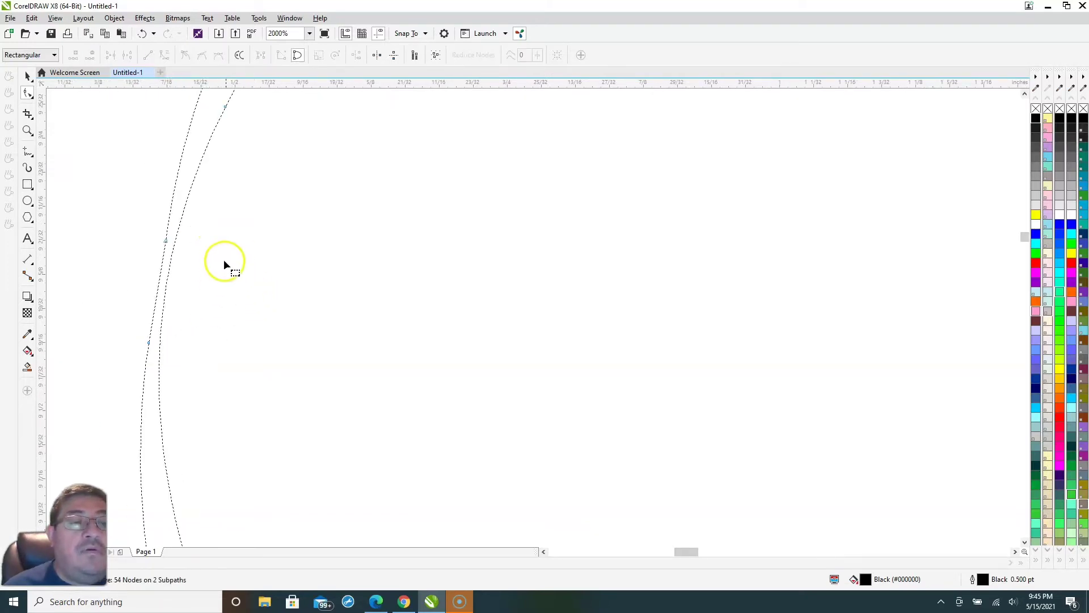
# Move the two neighbouring nodes on the left arc's outer outline slightly outward to even out the stroke thickness.
pyautogui.scroll(-5, 244, 255)
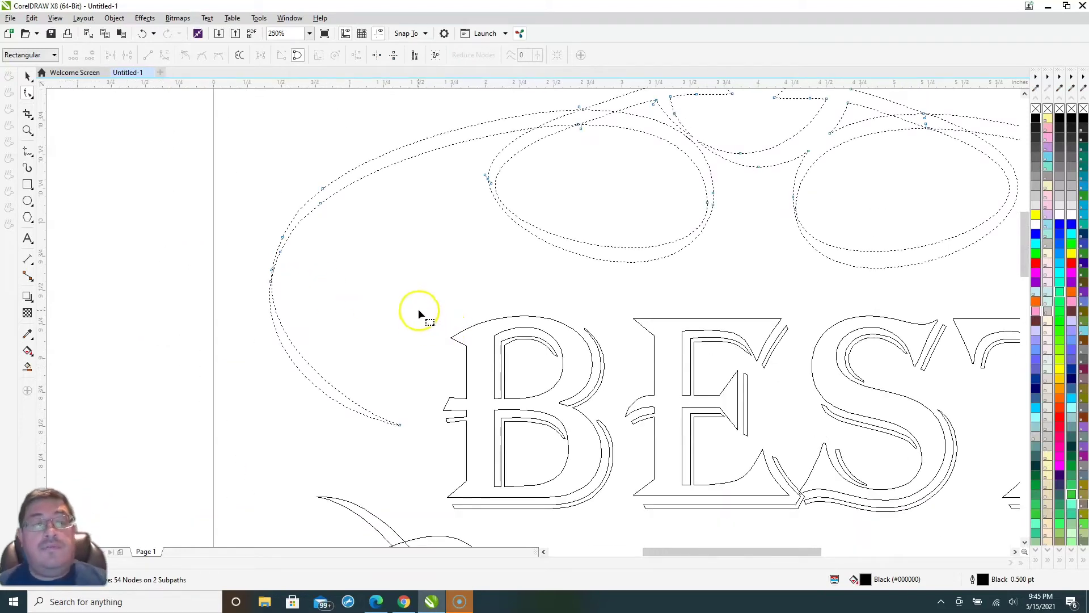
pyautogui.scroll(5, 278, 280)
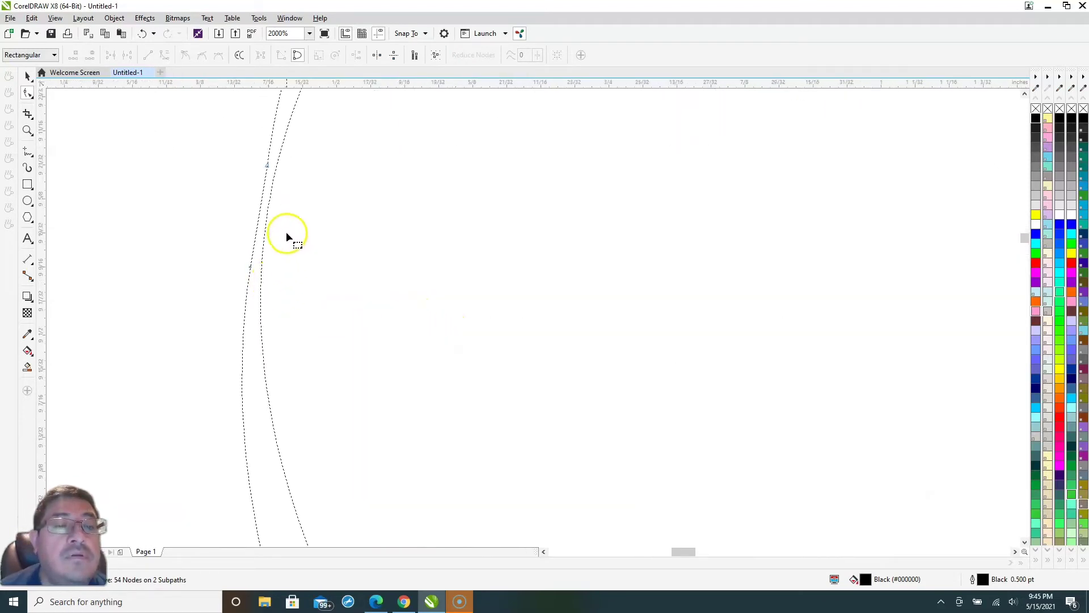
pyautogui.click(266, 222)
pyautogui.moveTo(270, 187); pyautogui.dragTo(262, 166)
pyautogui.moveTo(245, 265); pyautogui.dragTo(238, 265)
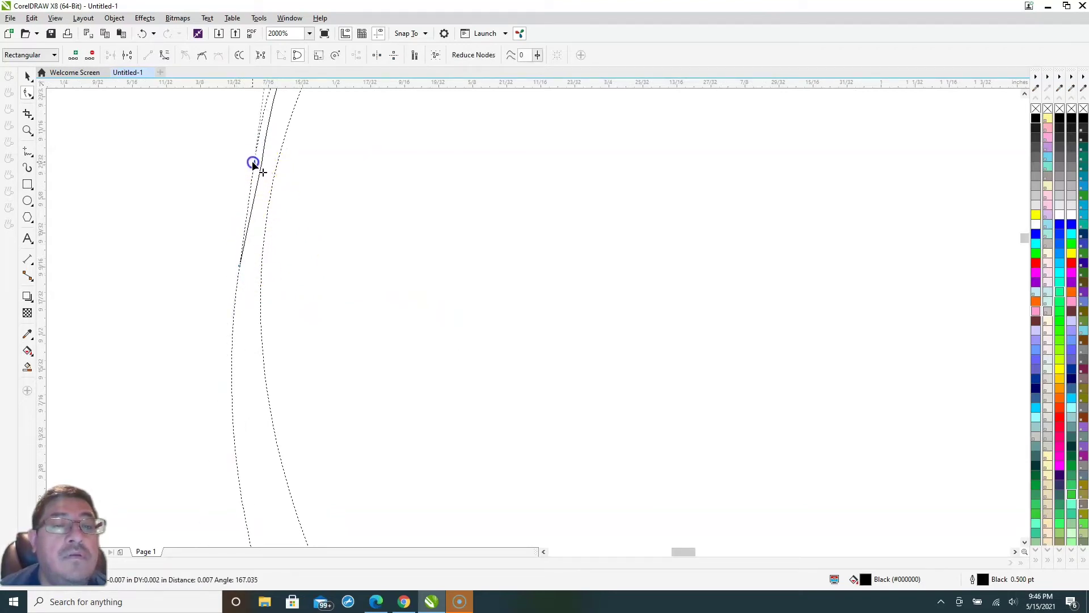
pyautogui.click(251, 163)
pyautogui.click(335, 245)
pyautogui.scroll(-3, 332, 244)
pyautogui.scroll(-1, 327, 270)
pyautogui.click(352, 311)
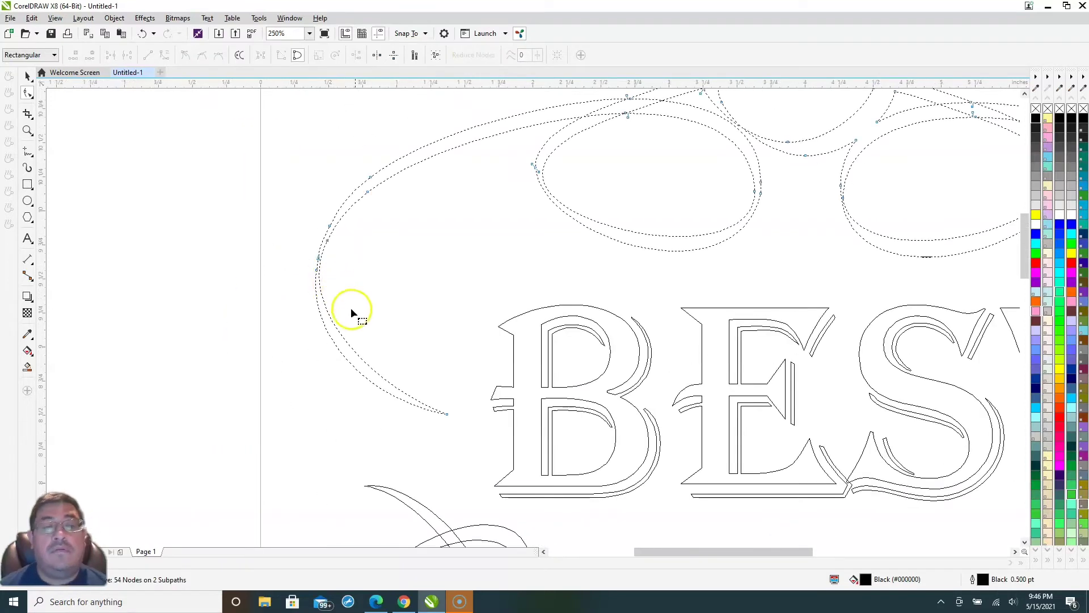
# Pull the surplus node on the right arc's outer outline outward and delete both junction nodes there to smooth the curve.
pyautogui.scroll(-2, 737, 522)
pyautogui.scroll(3, 809, 414)
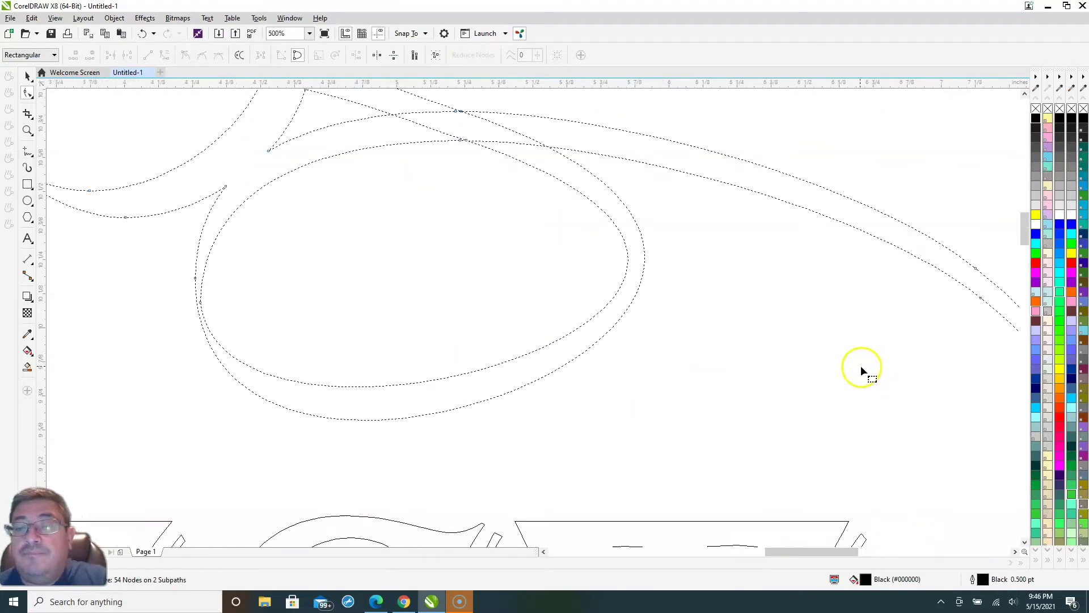
pyautogui.scroll(-3, 833, 365)
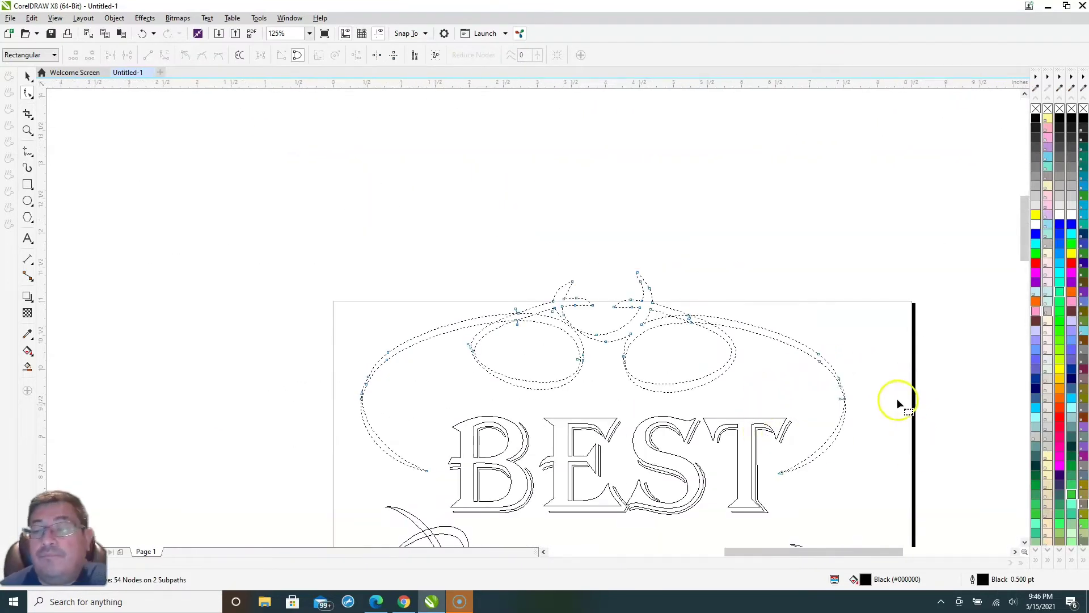
pyautogui.scroll(3, 900, 400)
pyautogui.scroll(5, 691, 399)
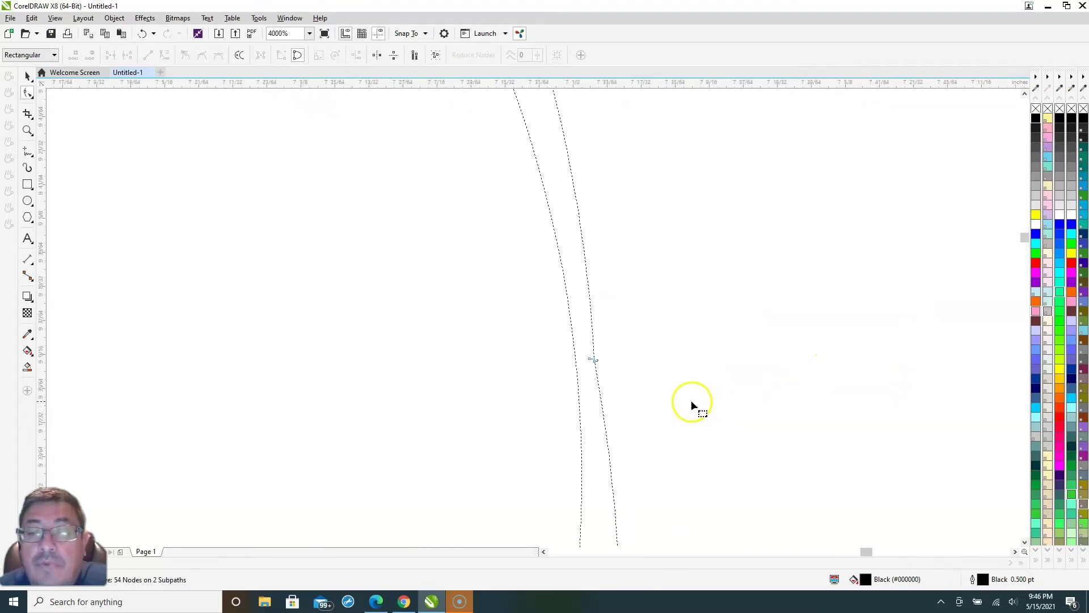
pyautogui.moveTo(595, 362); pyautogui.dragTo(609, 357)
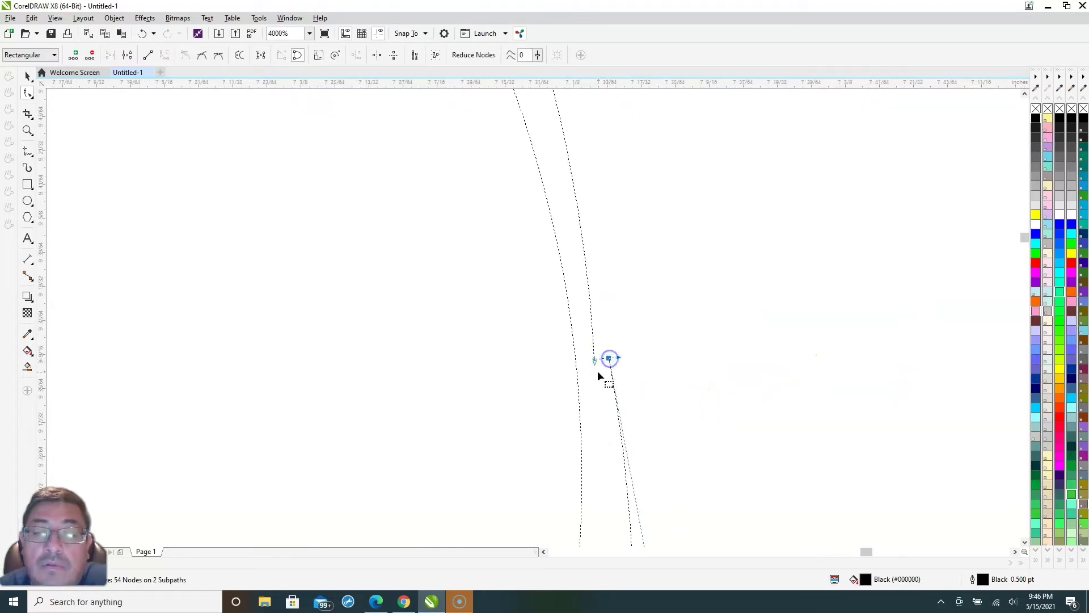
pyautogui.press('Delete')
pyautogui.click(608, 359)
pyautogui.press('Delete')
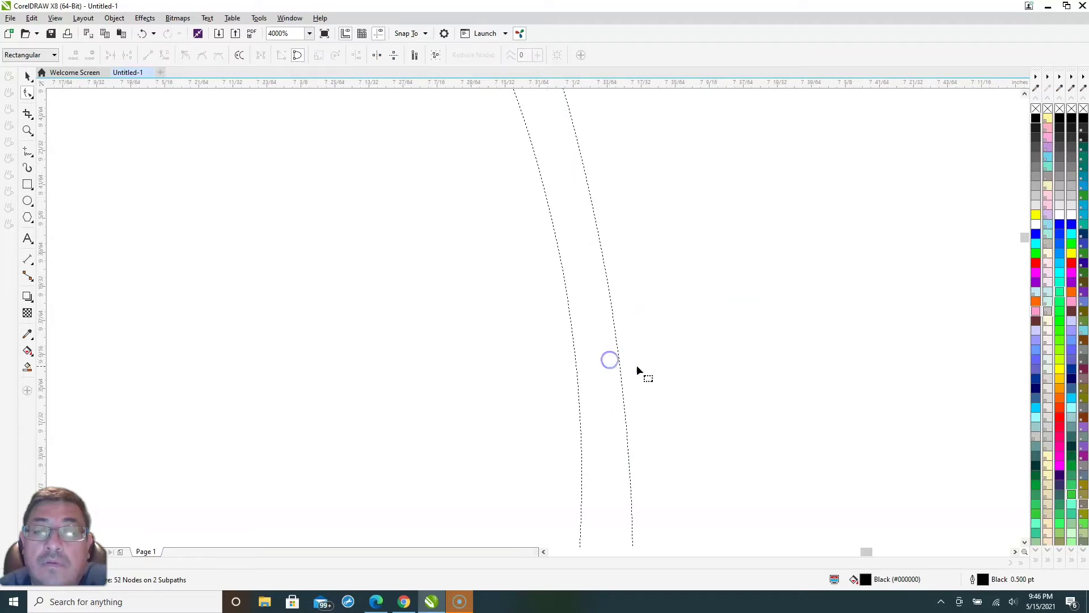
pyautogui.scroll(-3, 652, 358)
pyautogui.scroll(-3, 667, 352)
pyautogui.scroll(-2, 496, 471)
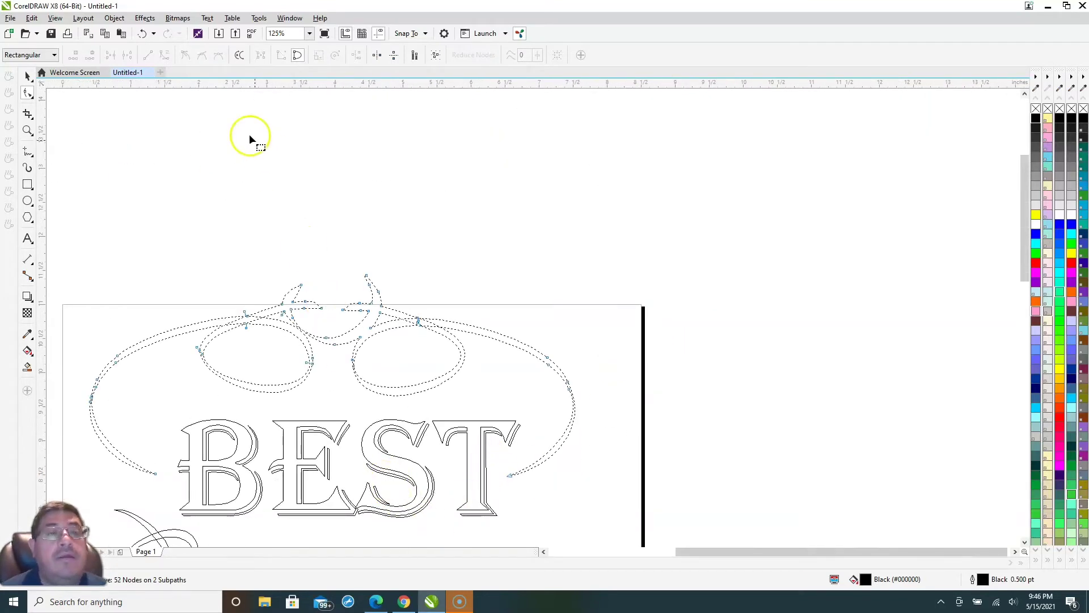
# Return to the Pick tool, switch the display to Enhanced view, and deselect the flourish.
pyautogui.click(28, 75)
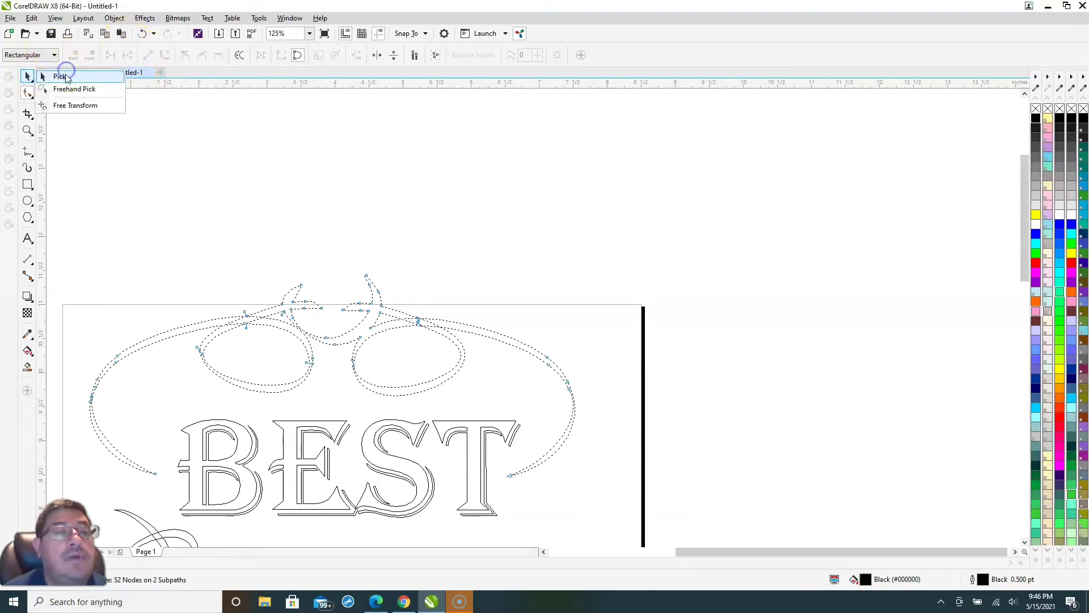
pyautogui.click(63, 76)
pyautogui.click(64, 19)
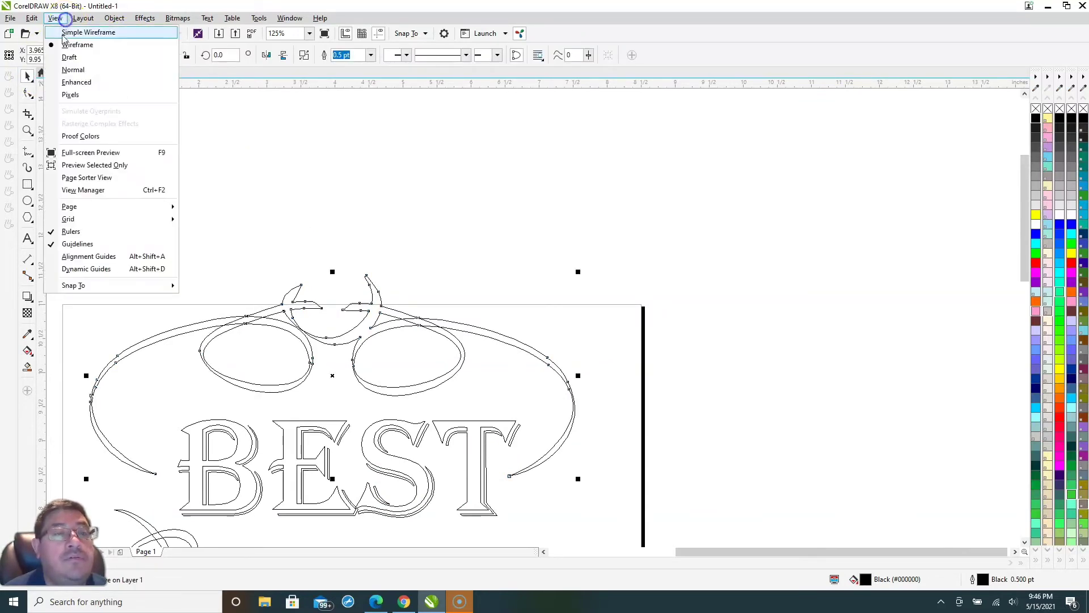
pyautogui.click(76, 82)
pyautogui.click(611, 281)
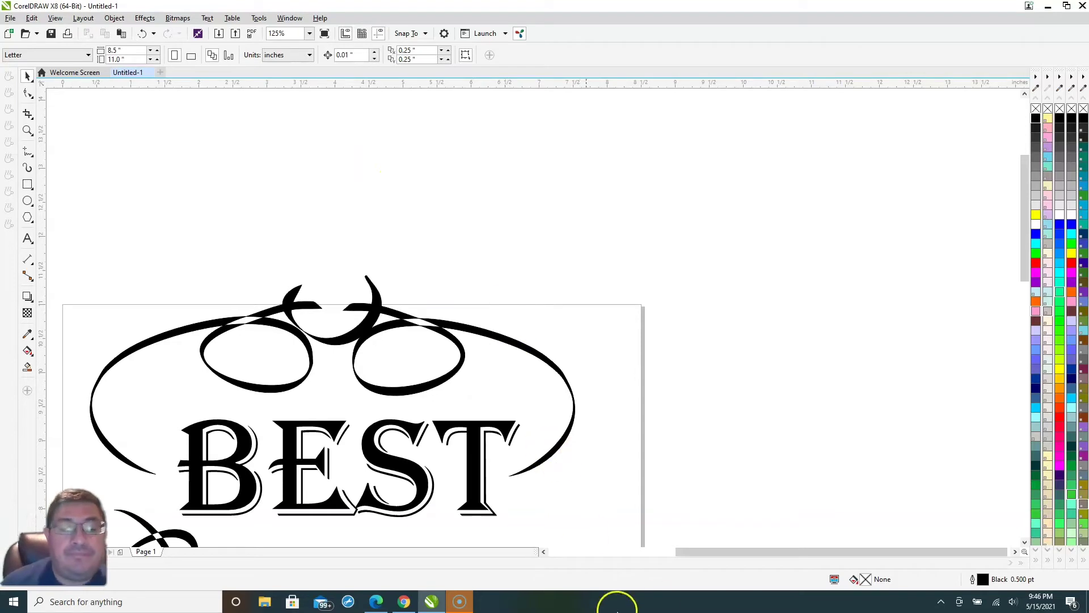
pyautogui.scroll(-4, 649, 382)
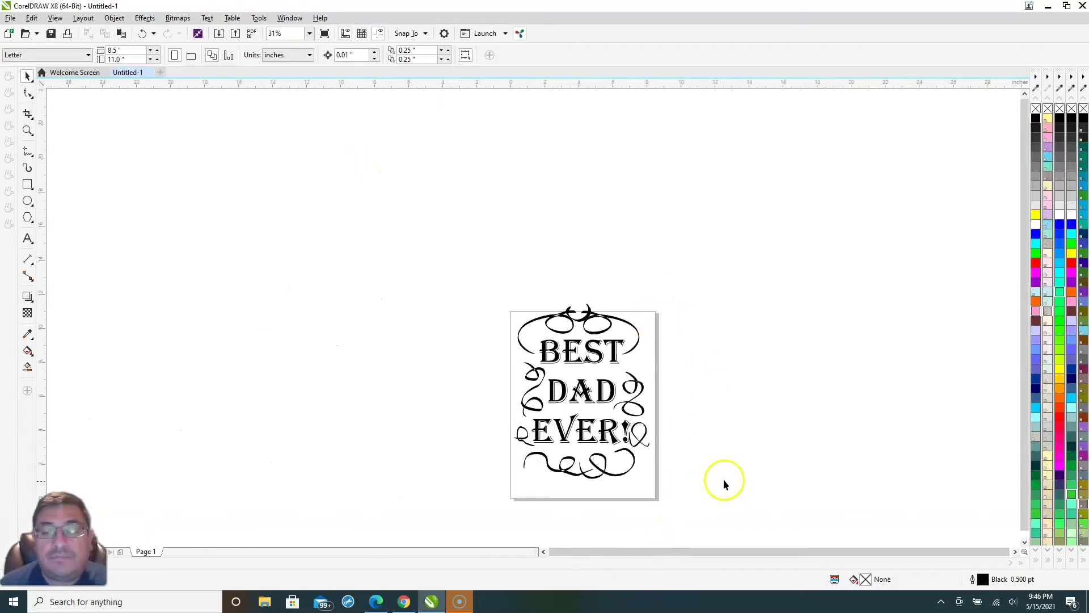
pyautogui.scroll(2, 724, 483)
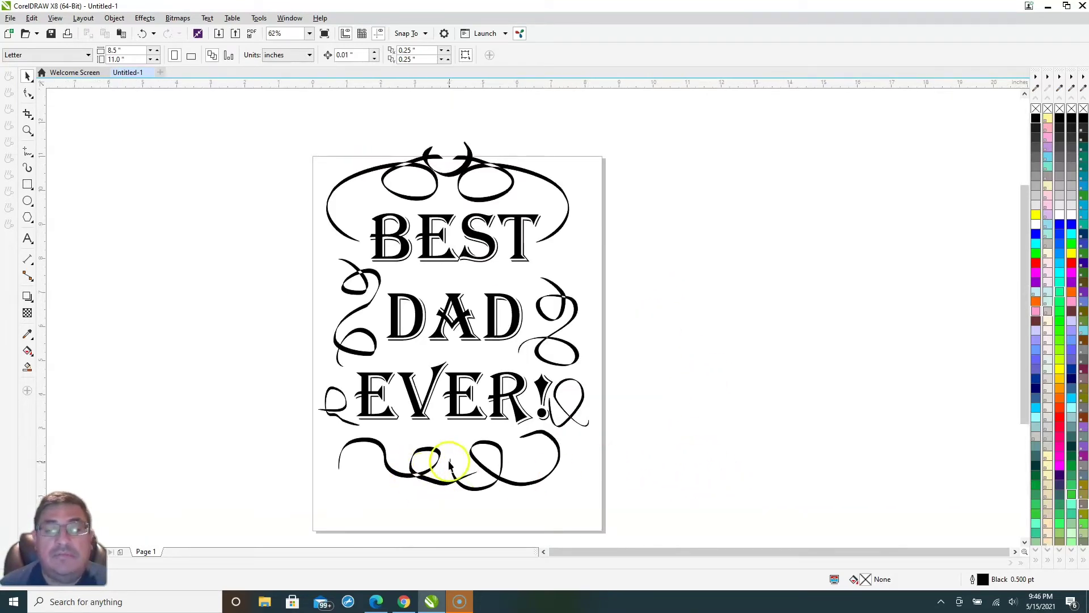
# Move the bottom flourish off the page into the empty space beside it.
pyautogui.click(427, 474)
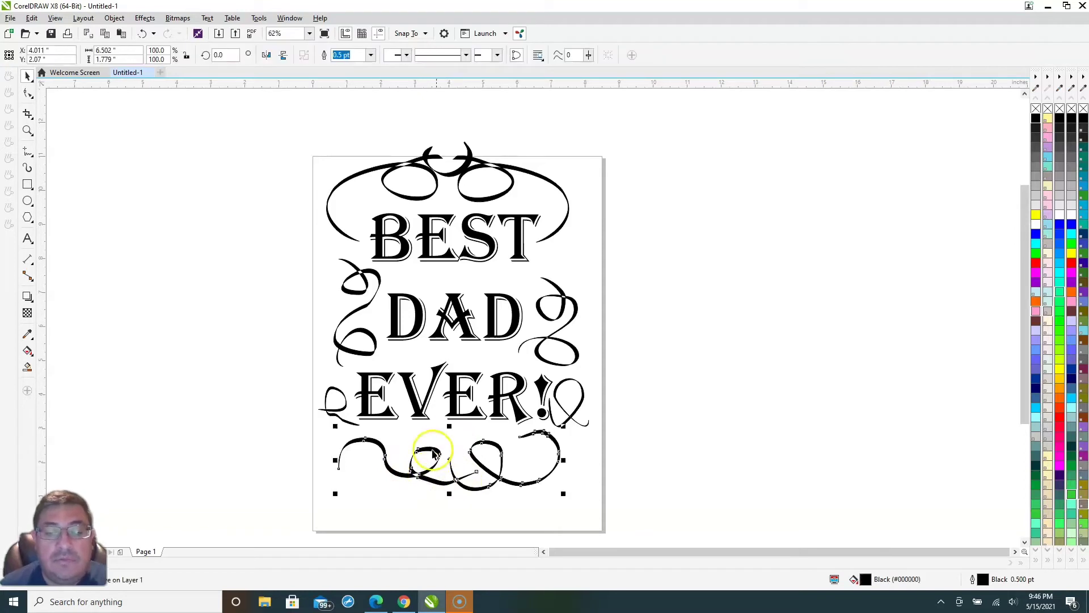
pyautogui.moveTo(450, 469); pyautogui.dragTo(841, 235)
pyautogui.click(559, 271)
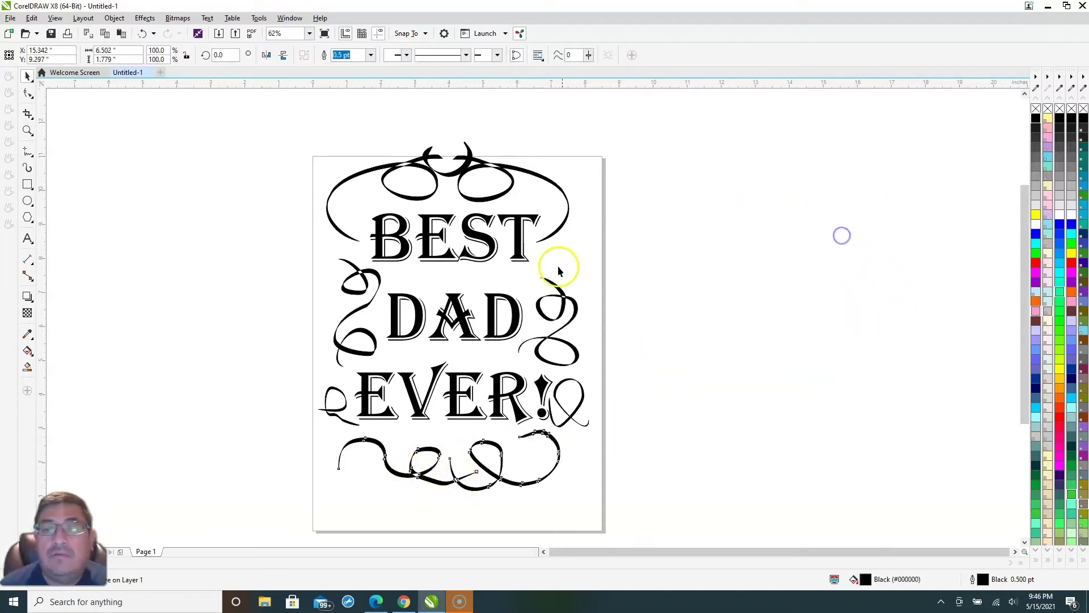
# Duplicate the top flourish, place the copy below EVER!, and mirror it vertically.
pyautogui.click(448, 176)
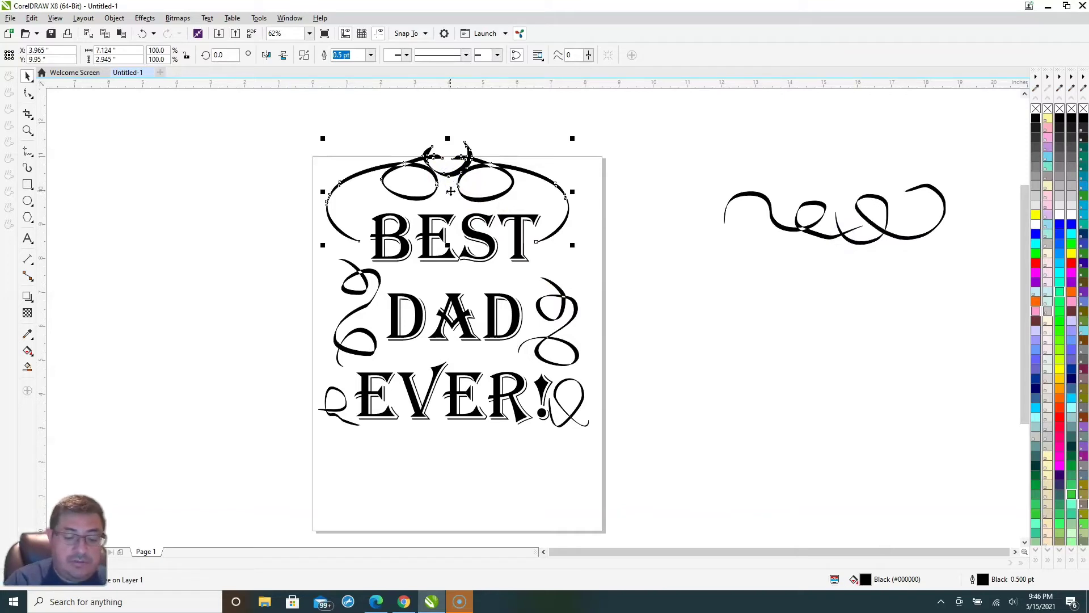
pyautogui.hotkey('ctrl', 'd')
pyautogui.moveTo(452, 139); pyautogui.dragTo(446, 454)
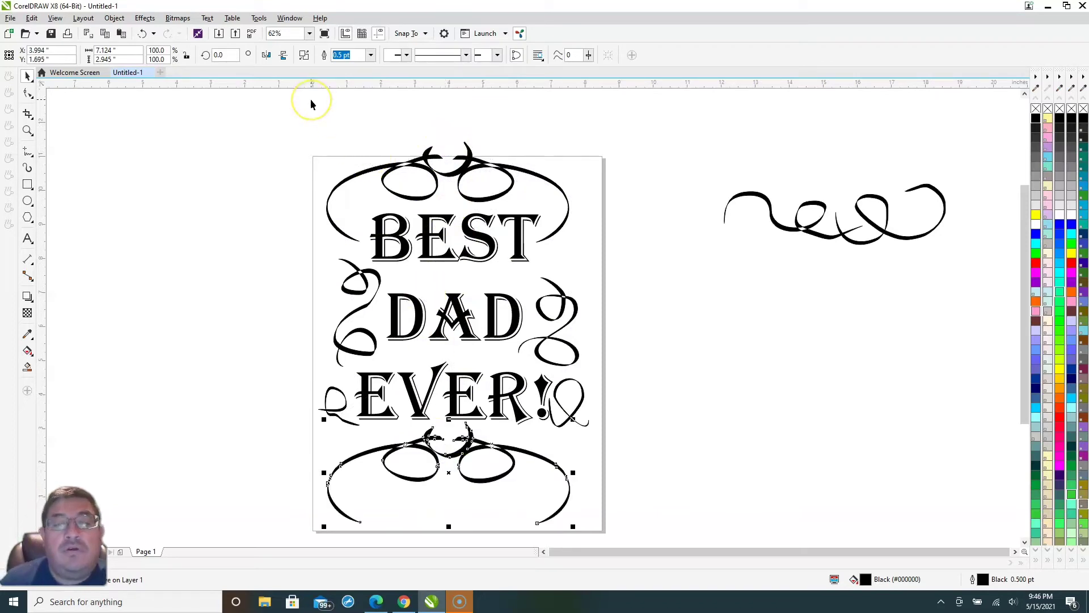
pyautogui.click(284, 55)
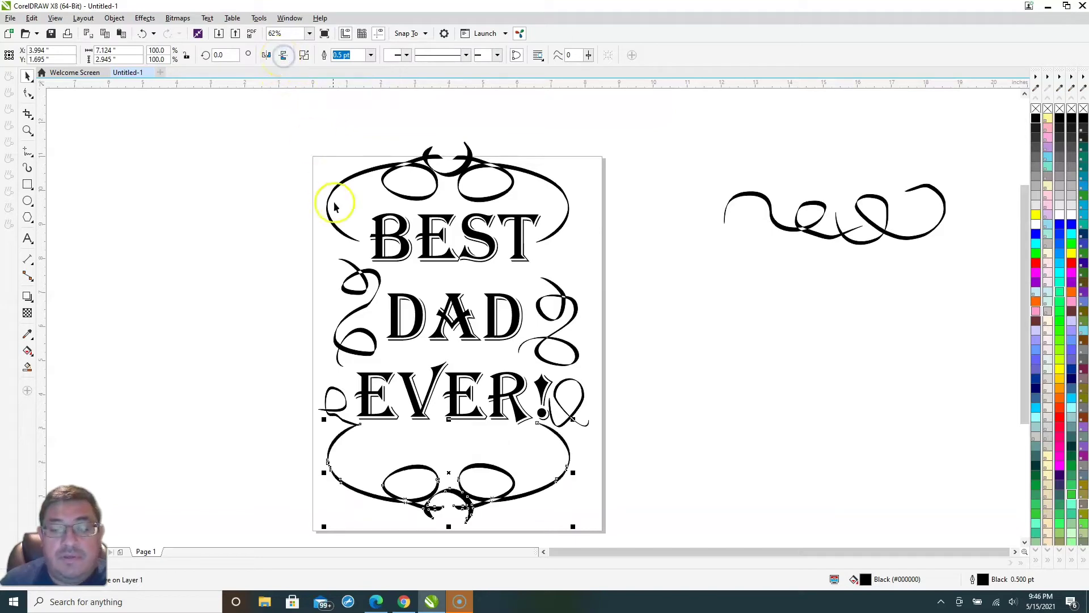
# Move the small flourishes on both sides of EVER! upward, clear of the mirrored bottom flourish.
pyautogui.moveTo(345, 408); pyautogui.dragTo(338, 369)
pyautogui.moveTo(588, 395); pyautogui.dragTo(585, 366)
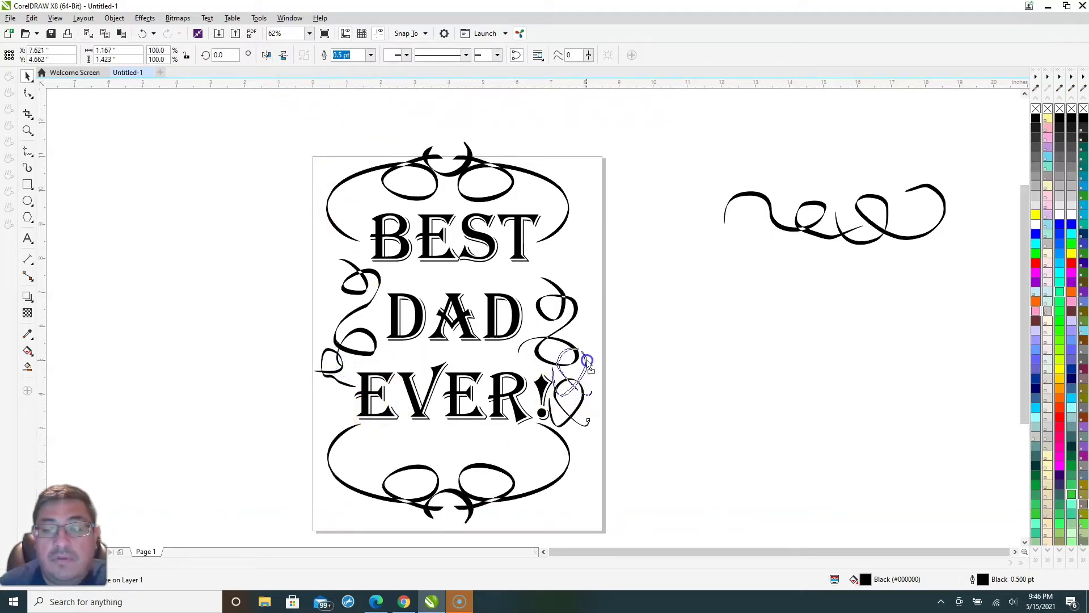
# Widen the mirrored bottom flourish to about 8.3 inches and move it up closer beneath EVER!
pyautogui.moveTo(448, 483)
pyautogui.mouseDown()
pyautogui.moveTo(454, 456)
pyautogui.moveTo(448, 468)
pyautogui.mouseUp()
pyautogui.moveTo(576, 459); pyautogui.dragTo(603, 456)
pyautogui.moveTo(322, 457)
pyautogui.mouseDown()
pyautogui.moveTo(301, 457)
pyautogui.moveTo(312, 461)
pyautogui.mouseUp()
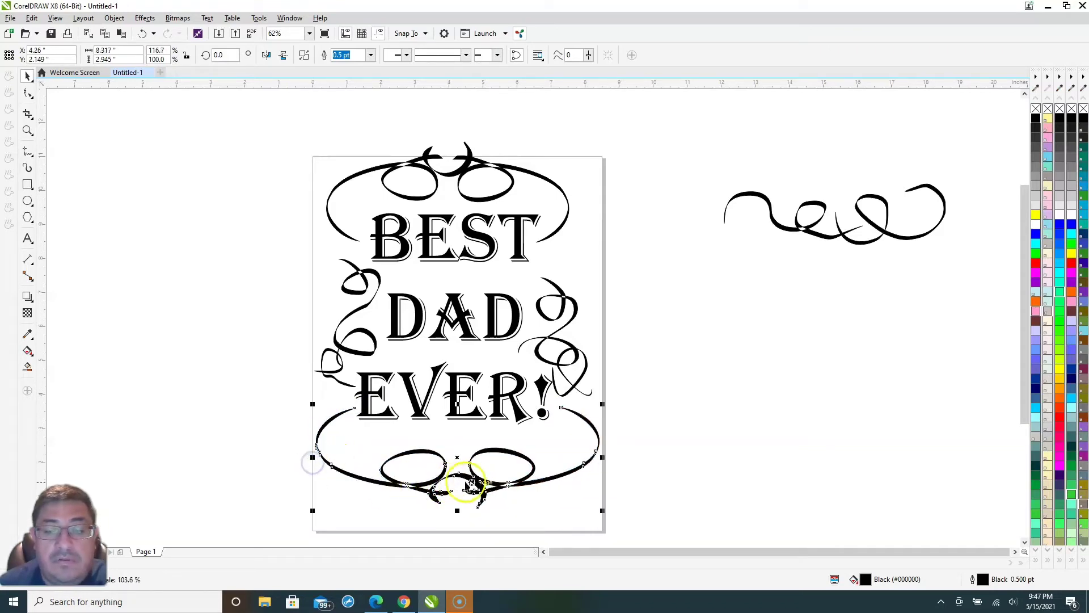
pyautogui.moveTo(528, 474); pyautogui.dragTo(525, 465)
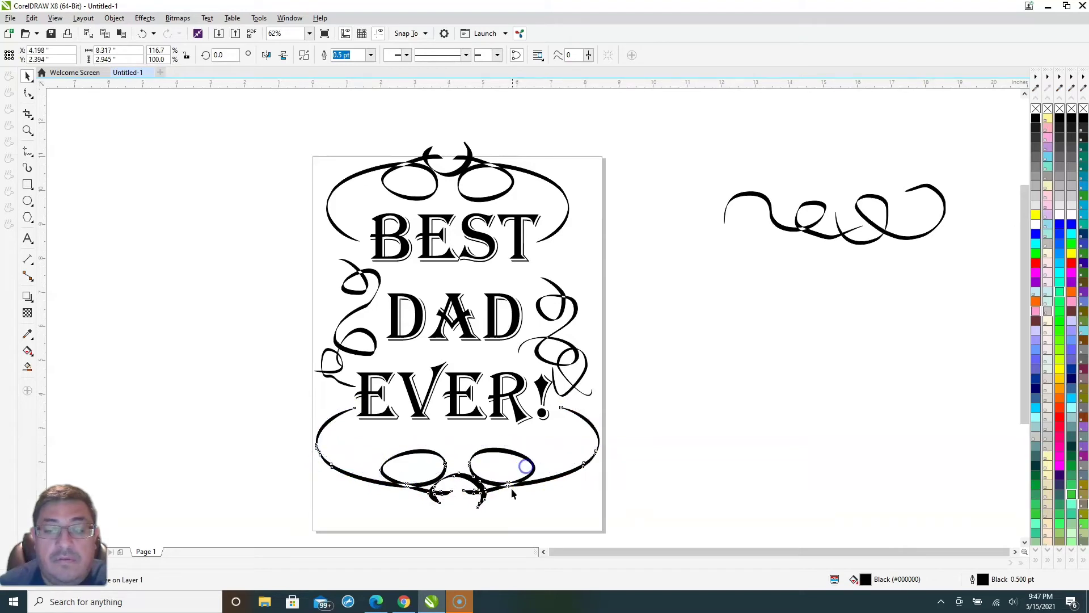
pyautogui.click(680, 355)
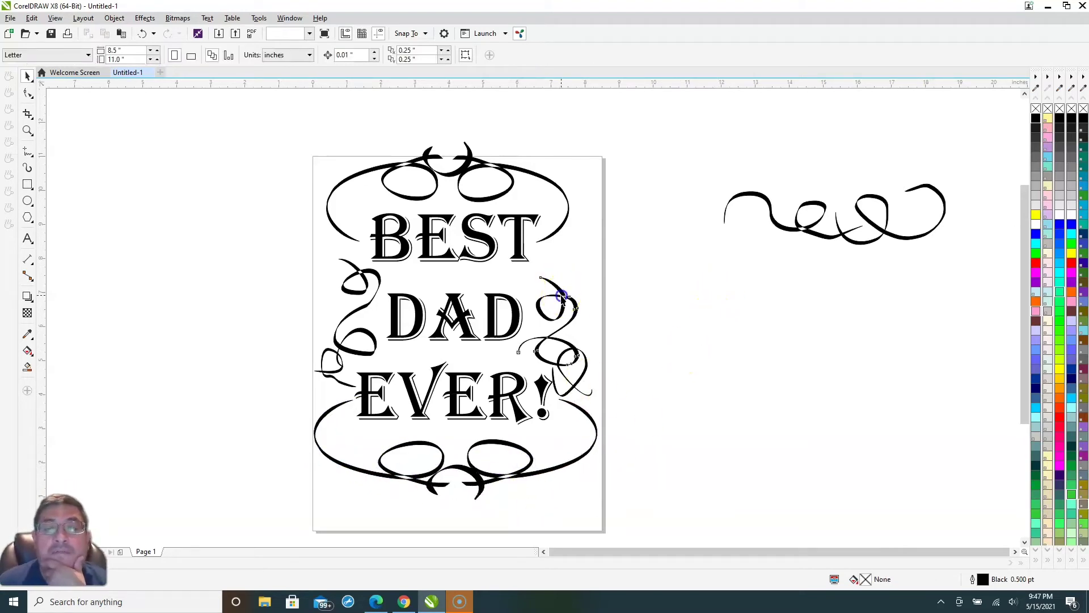
# Move the flourish to the right of DAD up and slightly outward, clear of the small flourish below it.
pyautogui.moveTo(561, 293); pyautogui.dragTo(559, 266)
pyautogui.moveTo(579, 335); pyautogui.dragTo(603, 336)
pyautogui.click(550, 334)
pyautogui.click(633, 305)
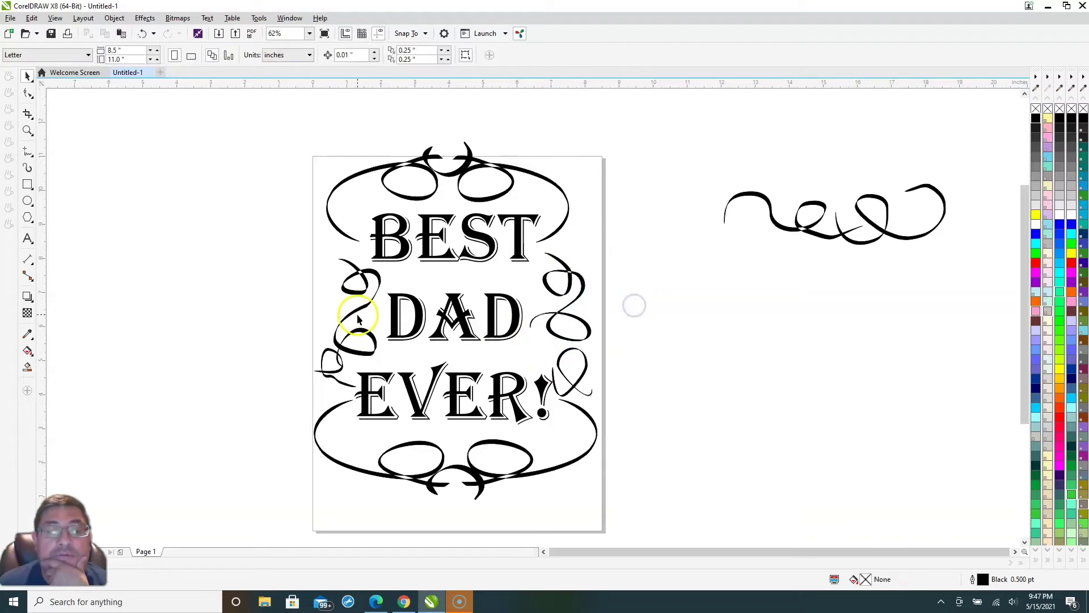
# Rotate the small flourish to the right of EVER! by about 10 degrees and position it just below the upper one.
pyautogui.click(559, 363)
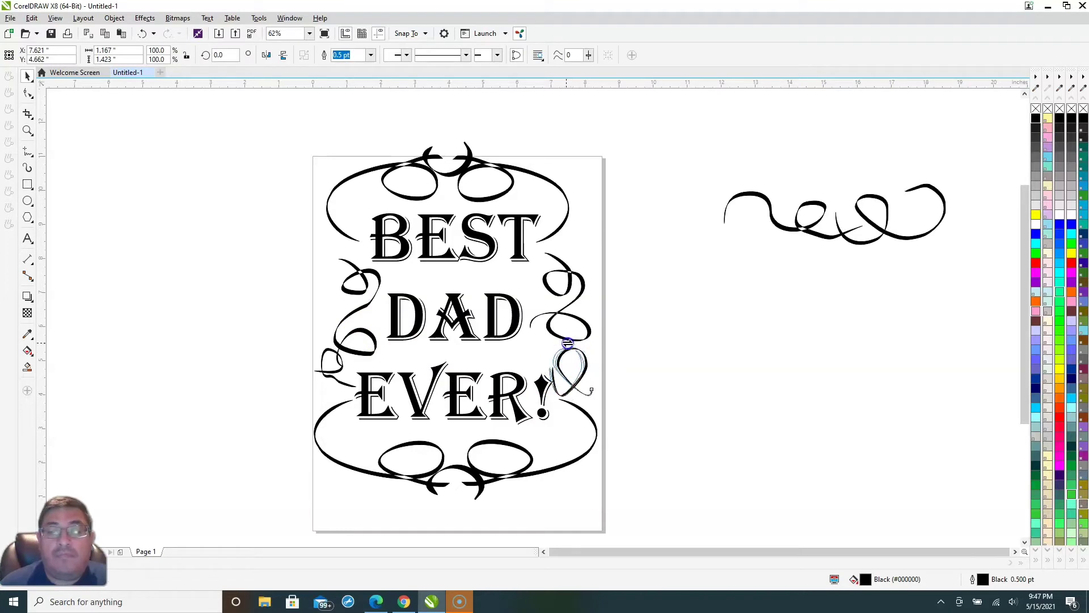
pyautogui.moveTo(576, 381)
pyautogui.mouseDown()
pyautogui.moveTo(602, 393)
pyautogui.moveTo(576, 368)
pyautogui.mouseUp()
pyautogui.click(569, 376)
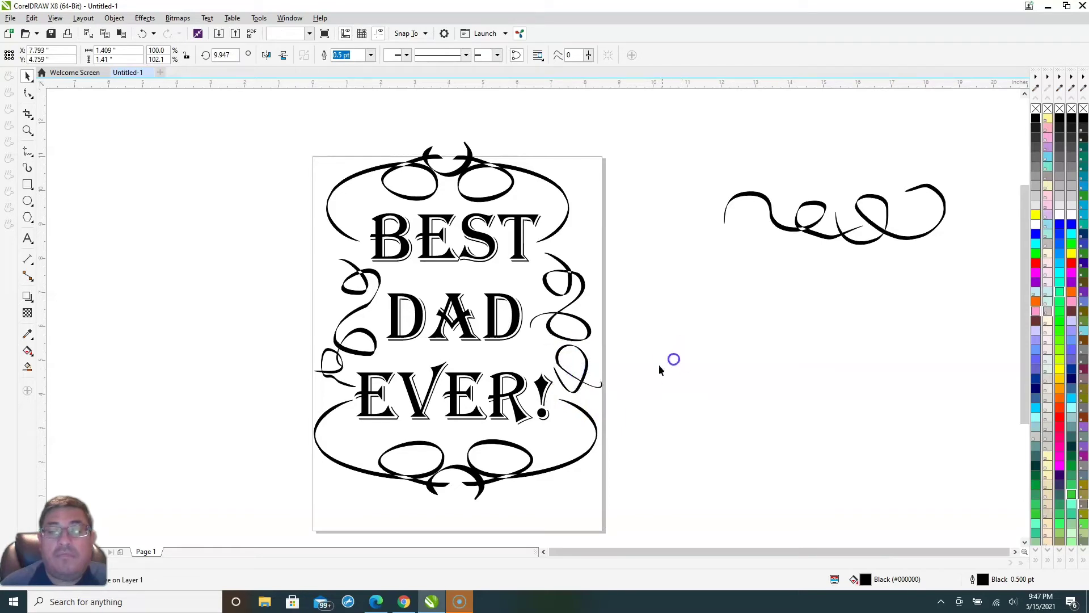
pyautogui.click(578, 379)
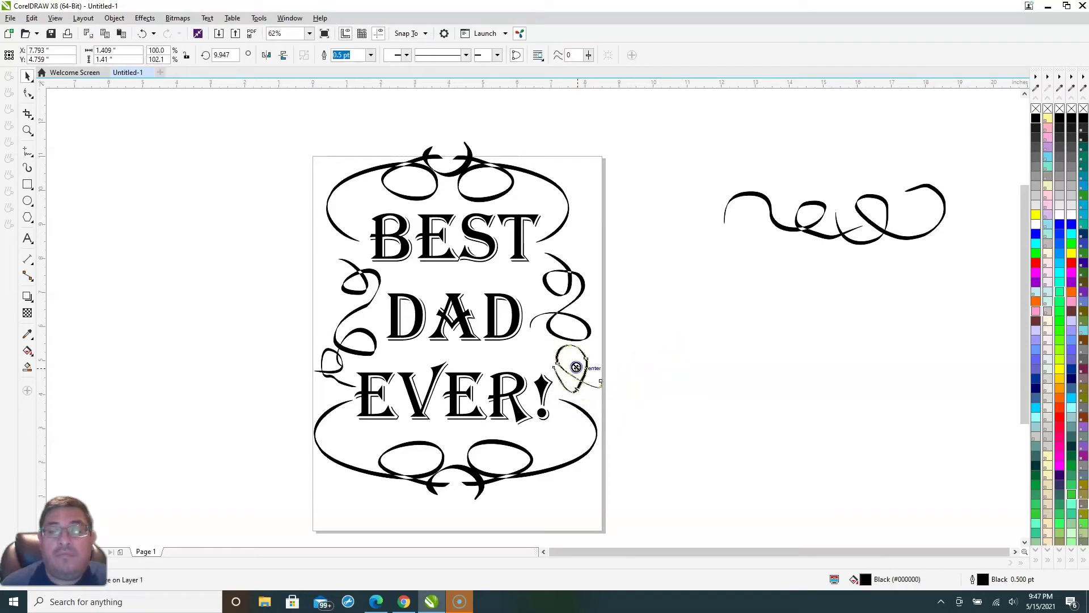
pyautogui.moveTo(574, 367); pyautogui.dragTo(567, 365)
pyautogui.click(681, 338)
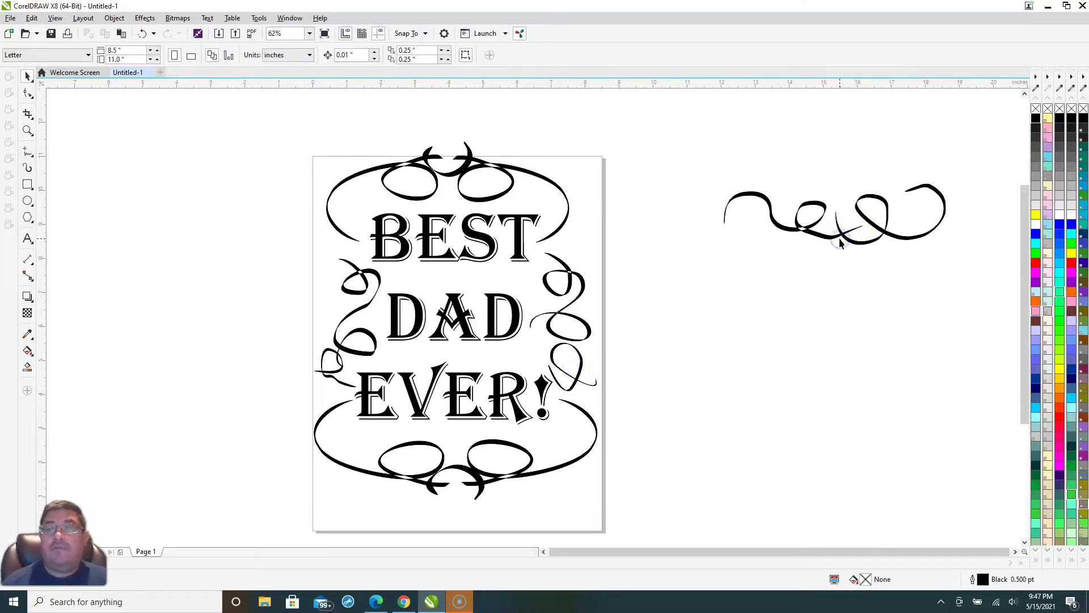
# Delete the old bottom flourish lying off the page.
pyautogui.moveTo(697, 118); pyautogui.dragTo(994, 262)
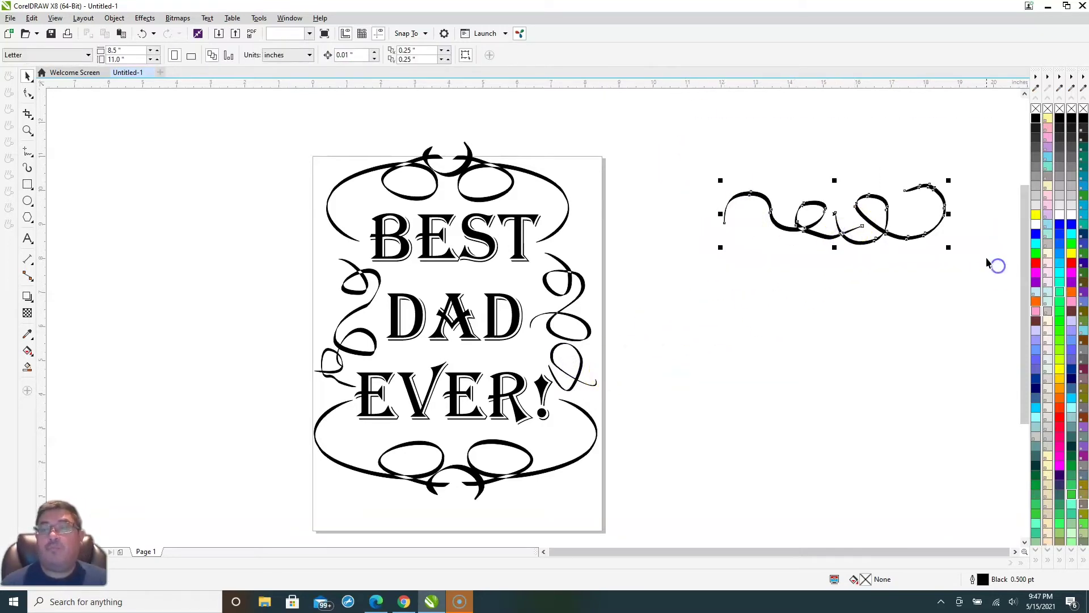
pyautogui.press('Delete')
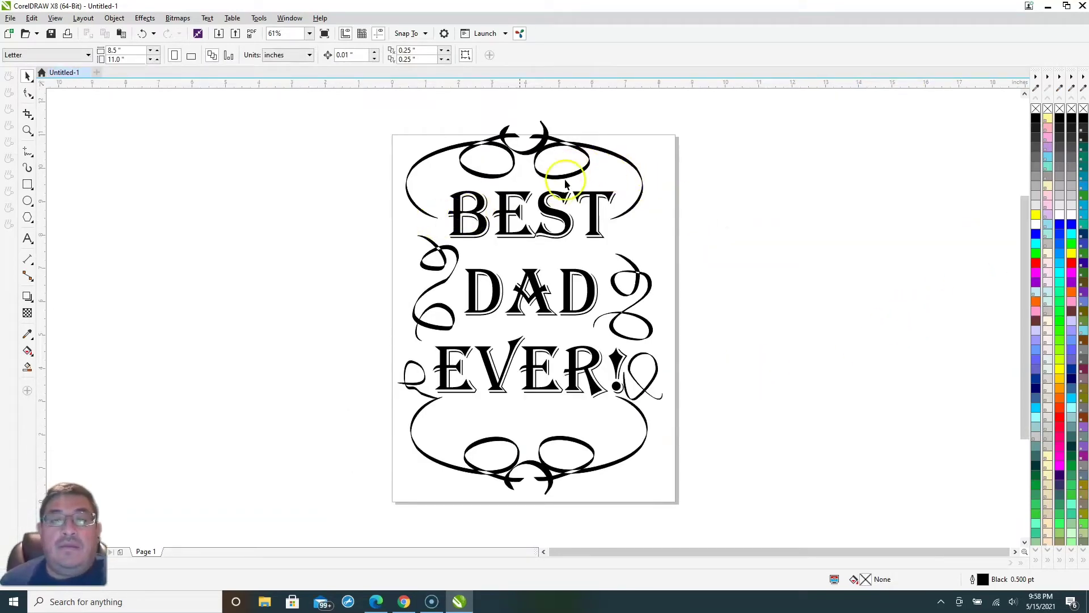
# Move the top flourish down so that it lies within the page's upper edge.
pyautogui.click(528, 150)
pyautogui.moveTo(524, 169); pyautogui.dragTo(534, 186)
pyautogui.click(650, 298)
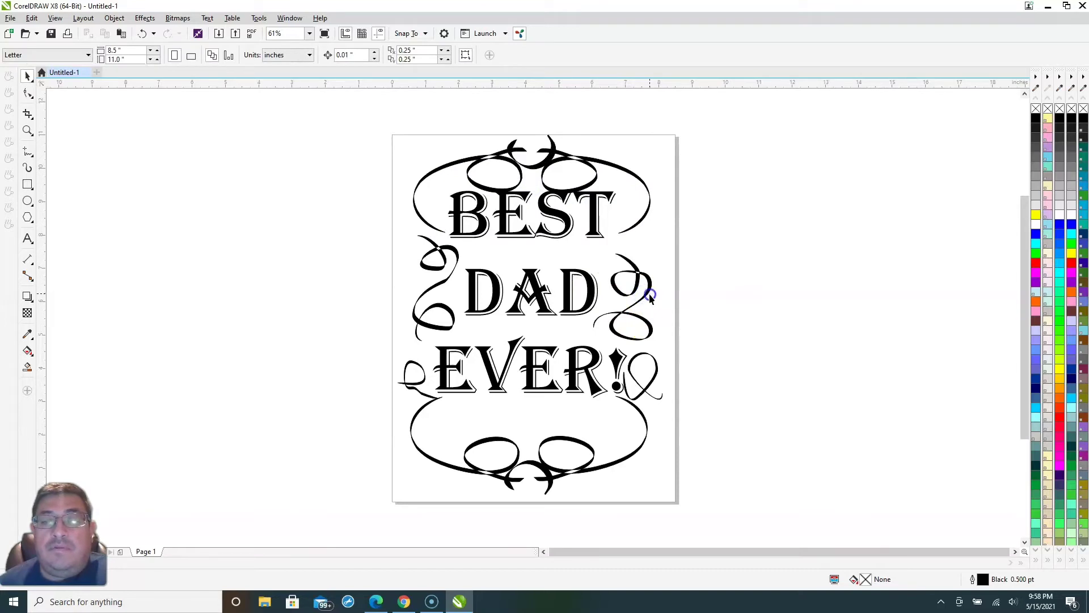
# Move the flourish to the right of DAD slightly upward to line up with its left counterpart.
pyautogui.click(649, 288)
pyautogui.moveTo(648, 282); pyautogui.dragTo(650, 270)
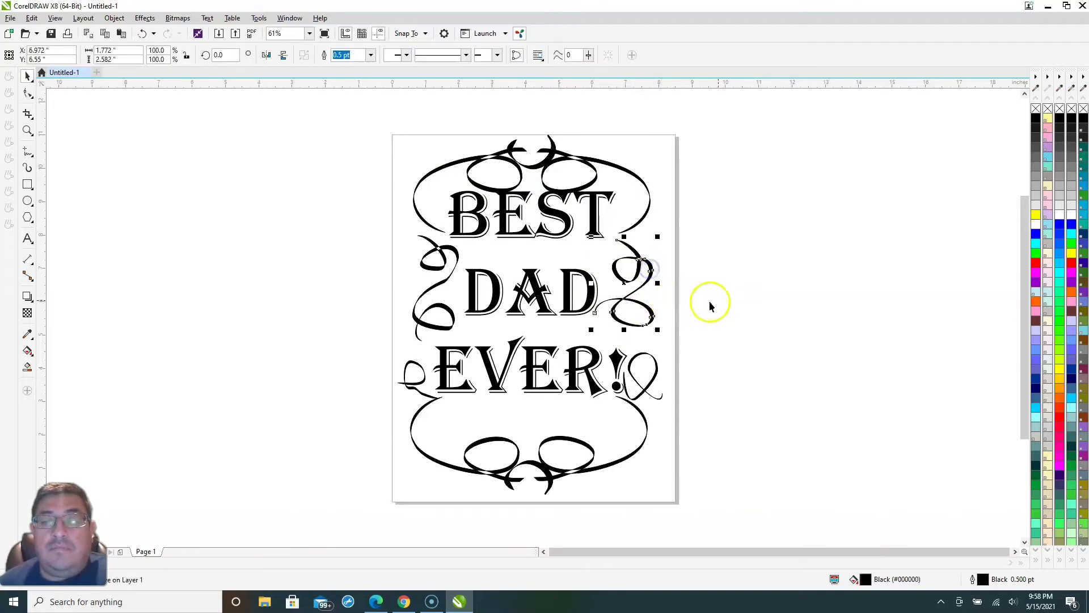
pyautogui.click(742, 294)
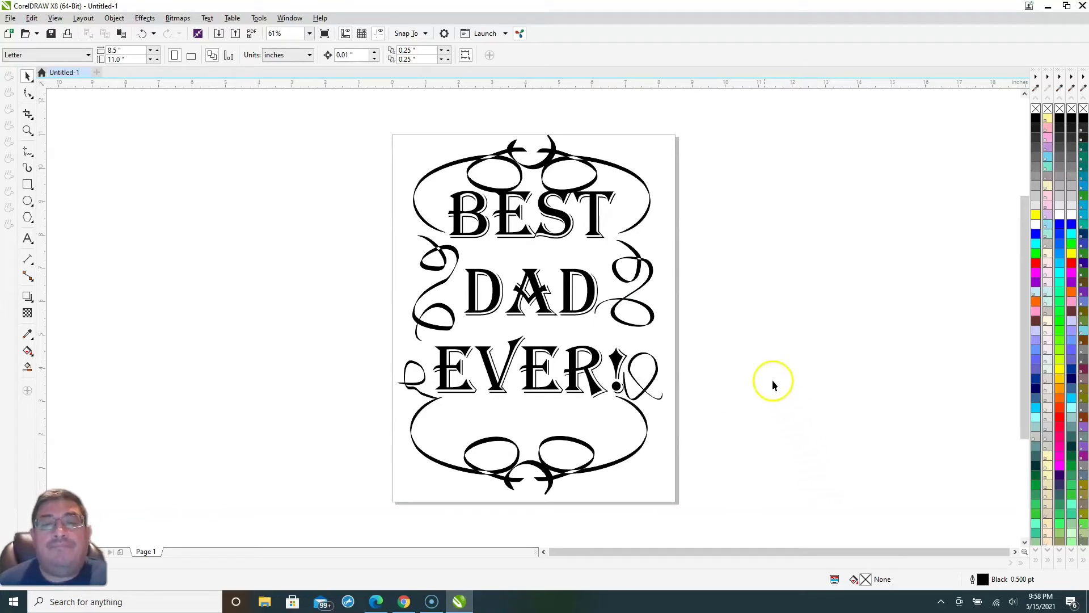
# Shift the top flourish slightly so its loops clear the BEST lettering.
pyautogui.moveTo(540, 175)
pyautogui.mouseDown()
pyautogui.moveTo(530, 173)
pyautogui.moveTo(532, 188)
pyautogui.mouseUp()
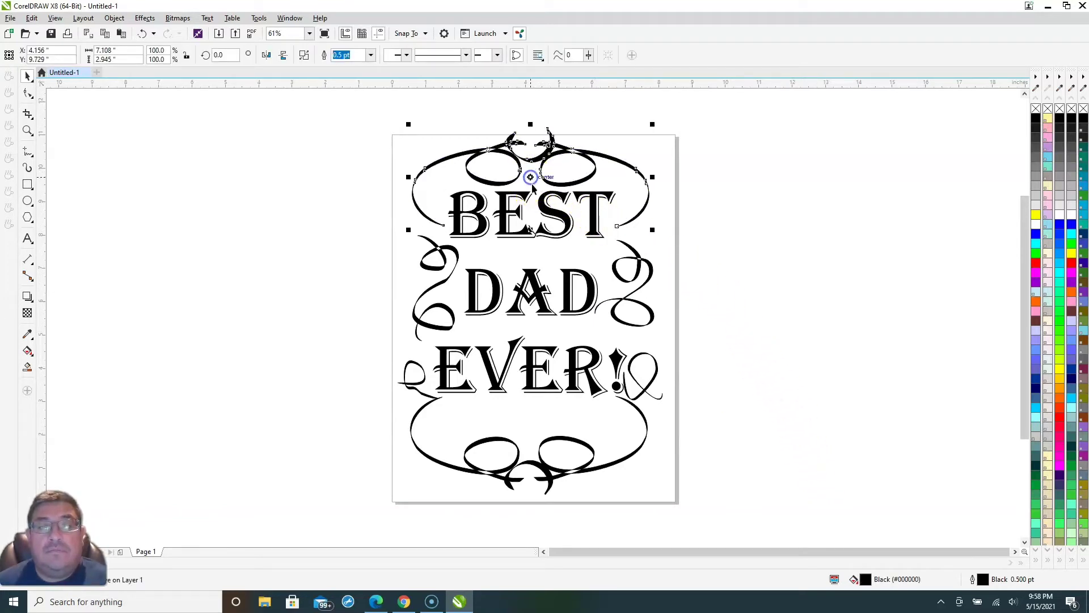
# Place the Special Effects panel beside the page, make it taller, and browse the outline effects to blend11 and blend12.
pyautogui.click(769, 243)
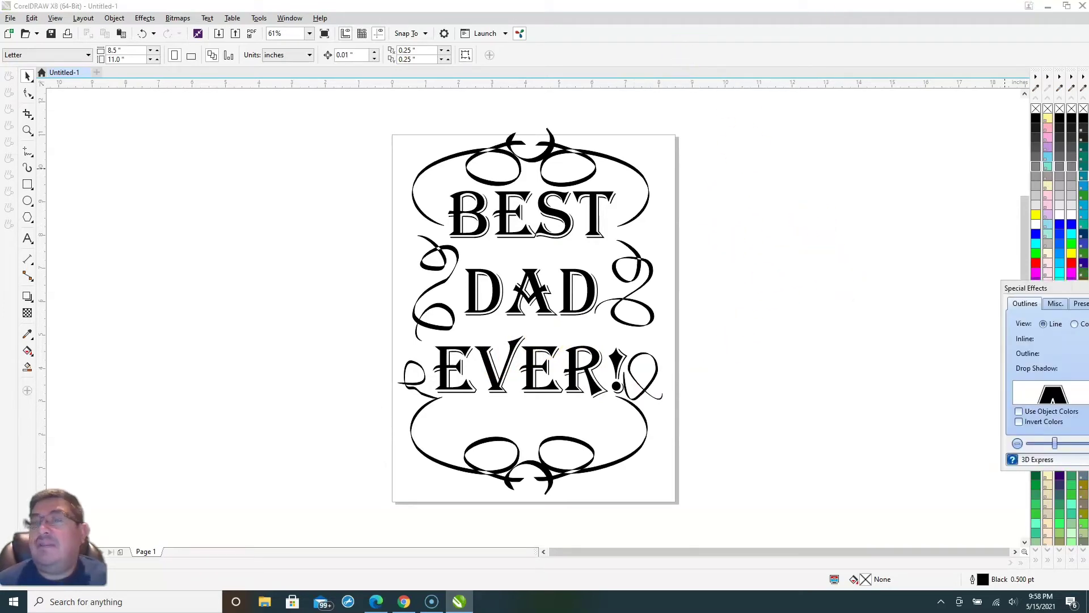
pyautogui.moveTo(1086, 285); pyautogui.dragTo(852, 94)
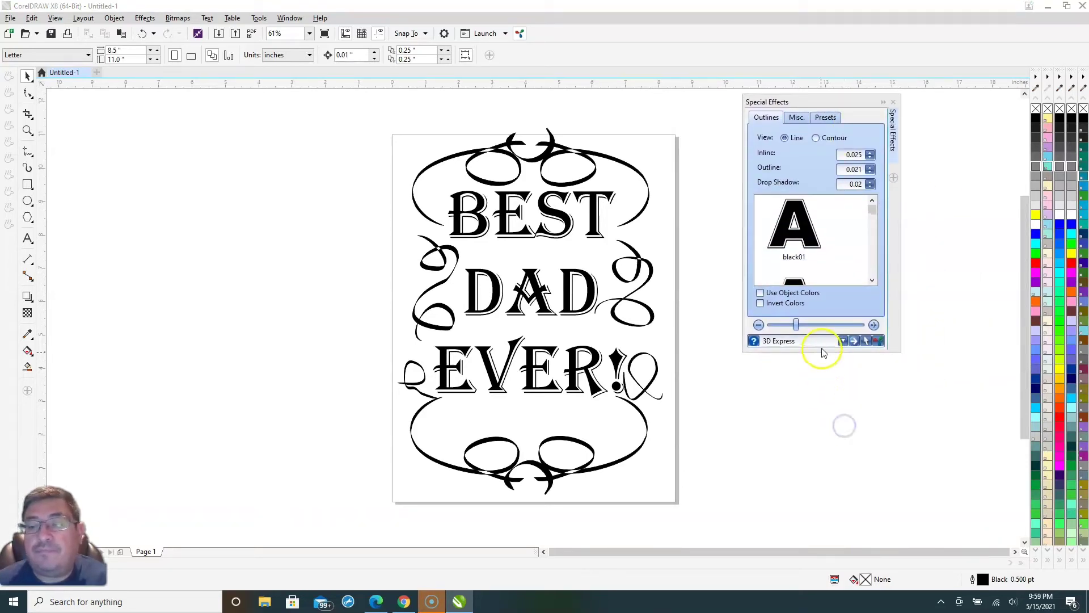
pyautogui.moveTo(819, 352); pyautogui.dragTo(816, 433)
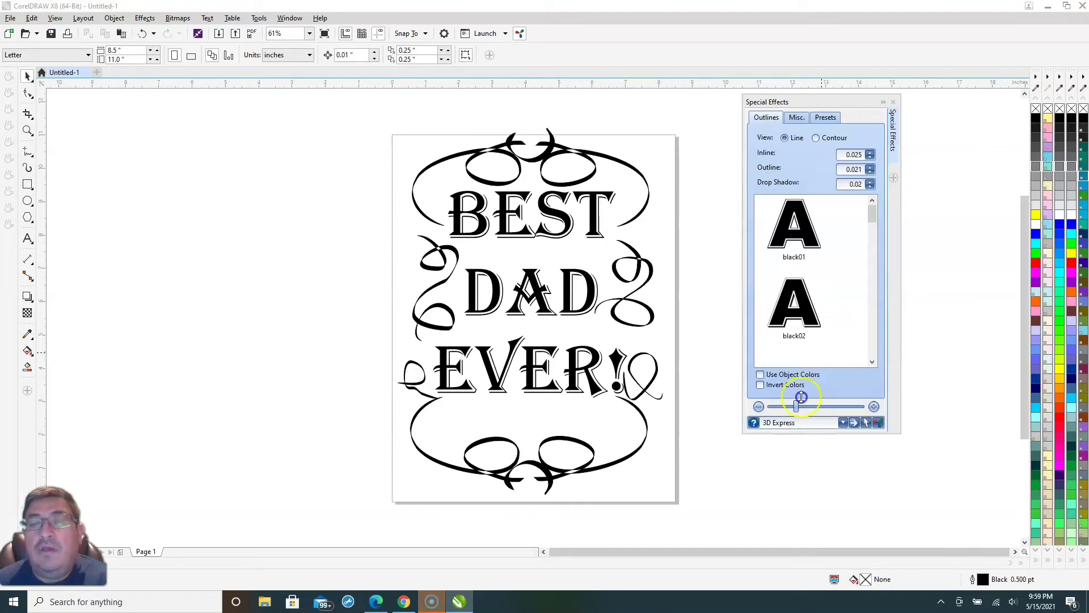
pyautogui.moveTo(801, 396); pyautogui.dragTo(800, 391)
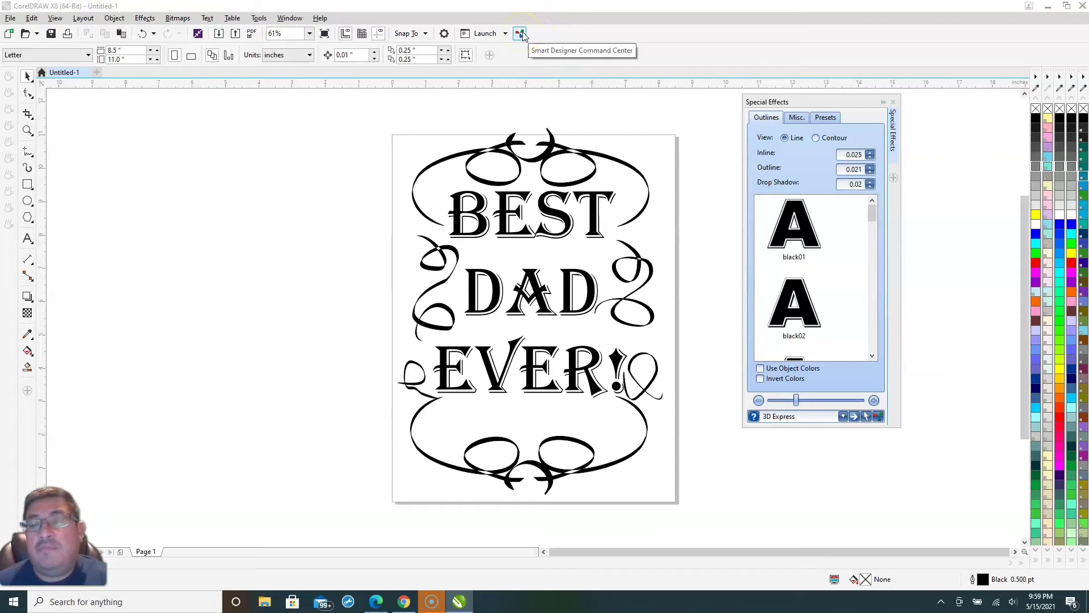
pyautogui.click(842, 243)
pyautogui.moveTo(871, 209); pyautogui.dragTo(877, 340)
pyautogui.click(863, 327)
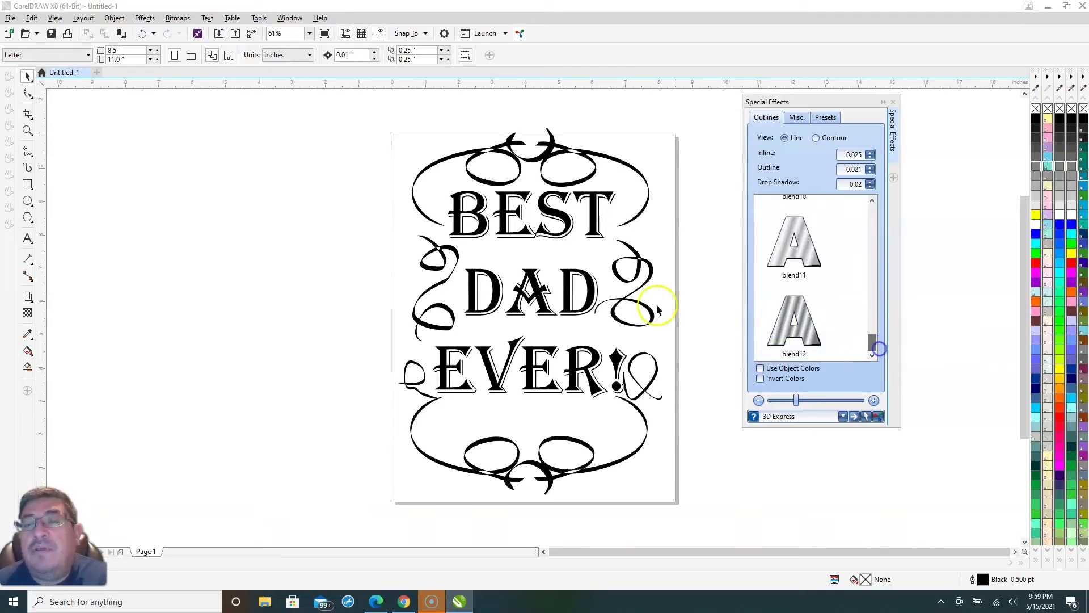
pyautogui.click(759, 169)
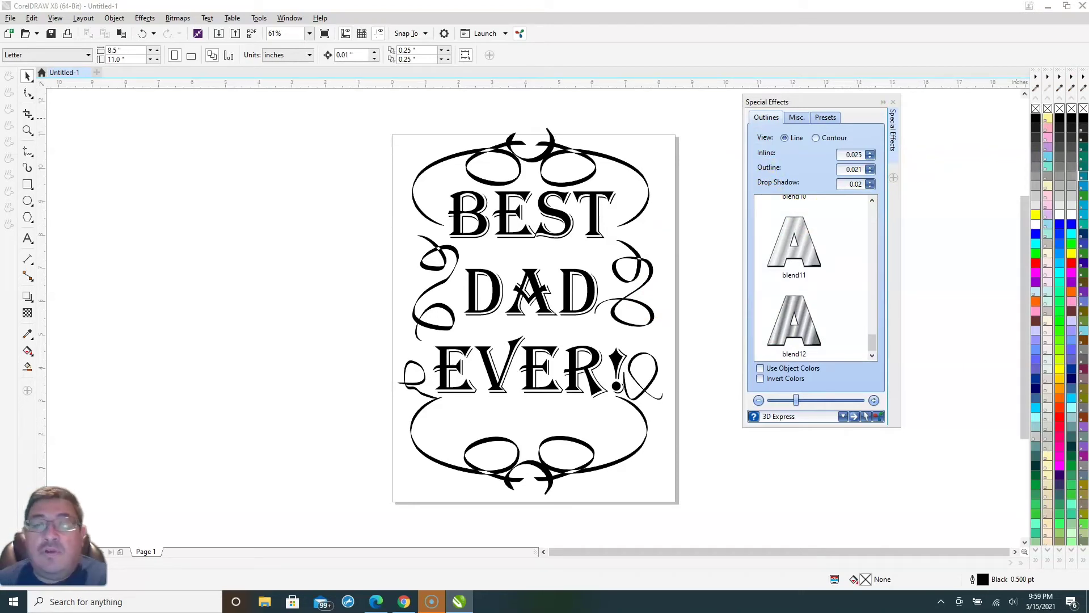
# Fill the BEST lettering with magenta, DAD with purple, and EVER! with navy blue.
pyautogui.click(479, 230)
pyautogui.click(480, 230)
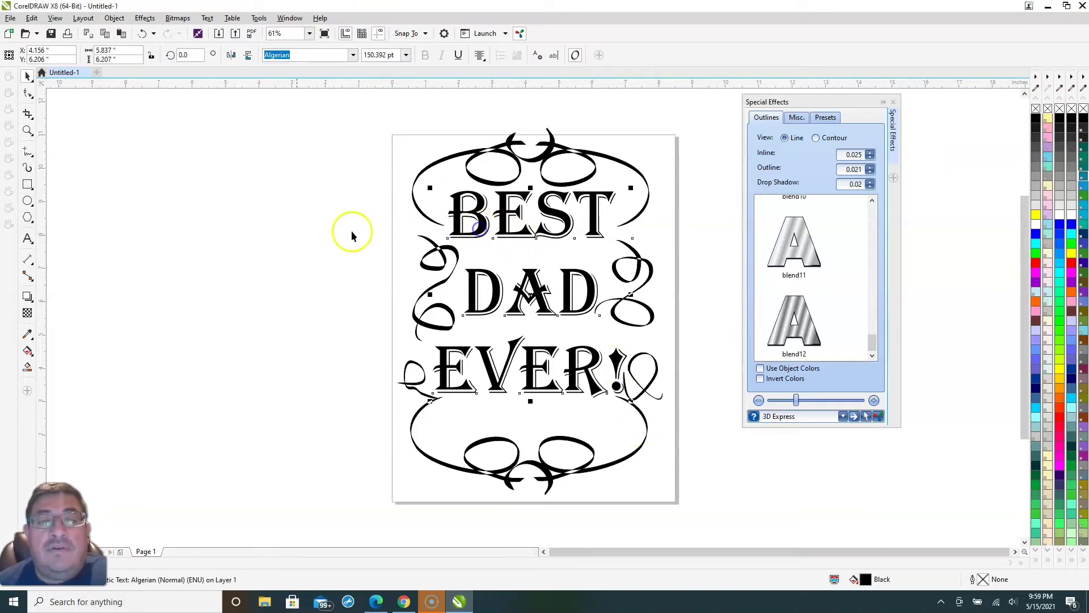
pyautogui.click(1036, 272)
pyautogui.click(532, 305)
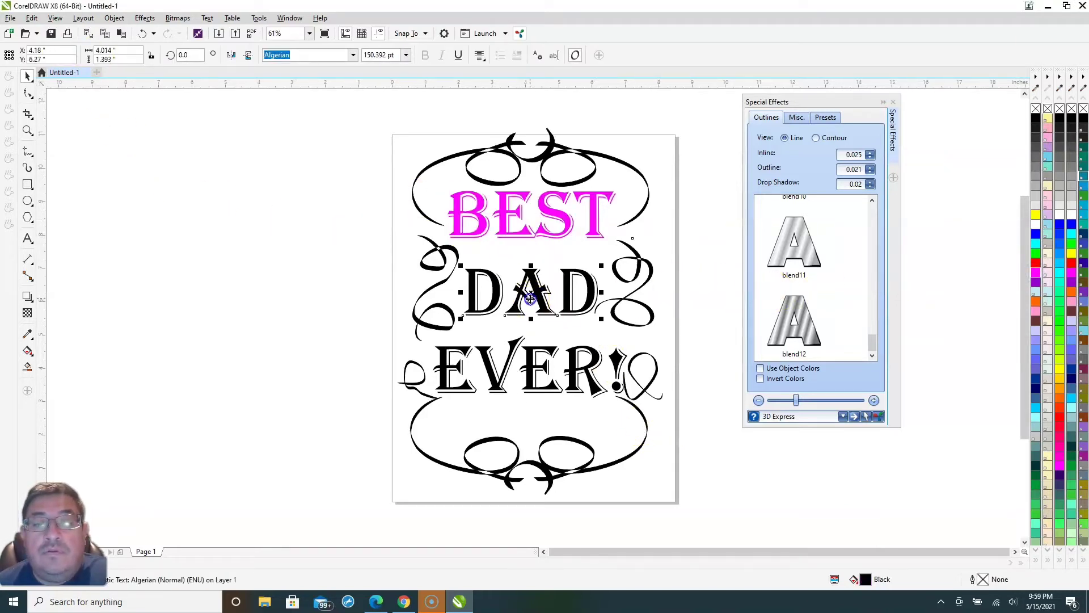
pyautogui.click(1058, 282)
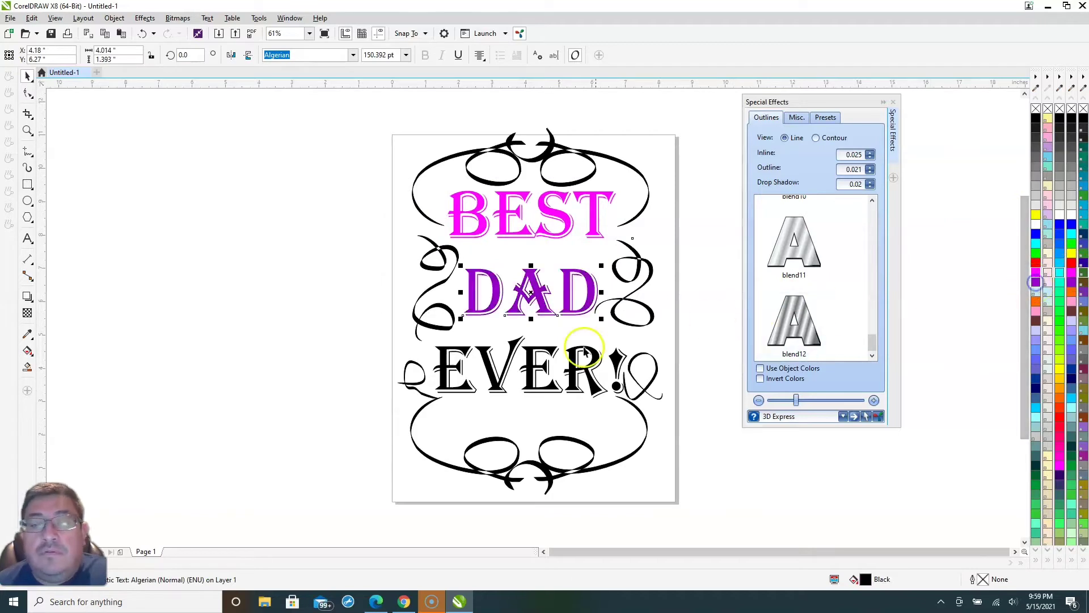
pyautogui.click(543, 367)
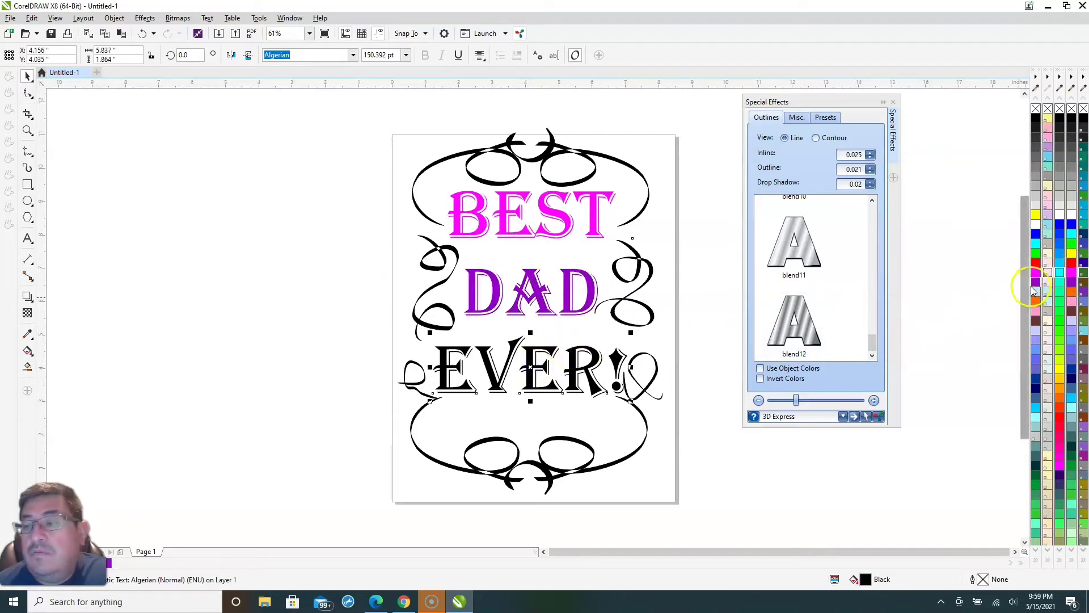
pyautogui.click(1059, 282)
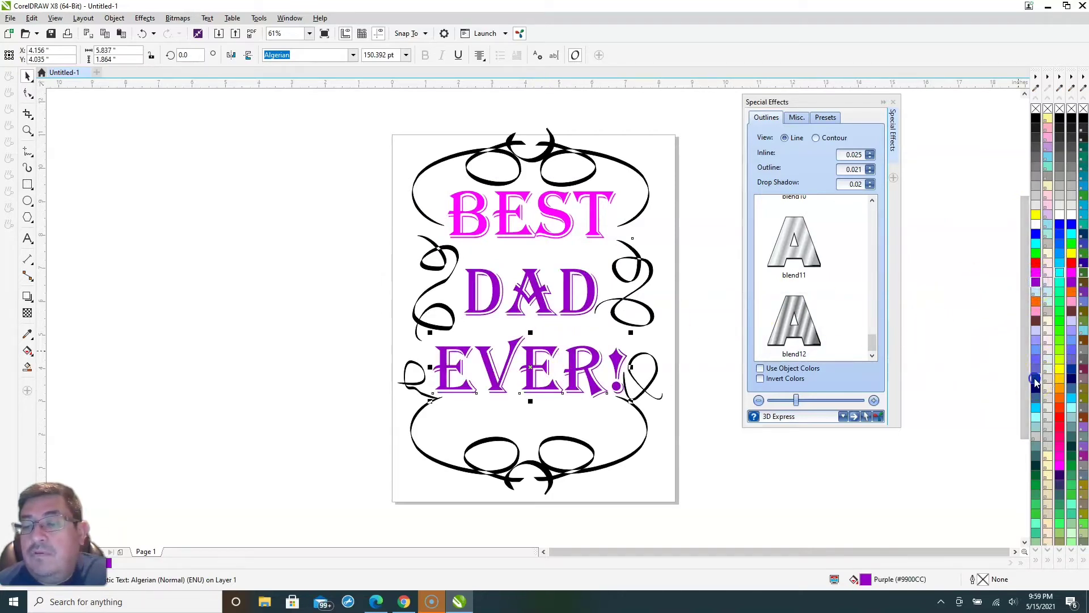
pyautogui.click(1035, 380)
# Fill all the DAD, EVER! and BEST lettering with Deep Navy Blue and clear the selection.
pyautogui.click(546, 300)
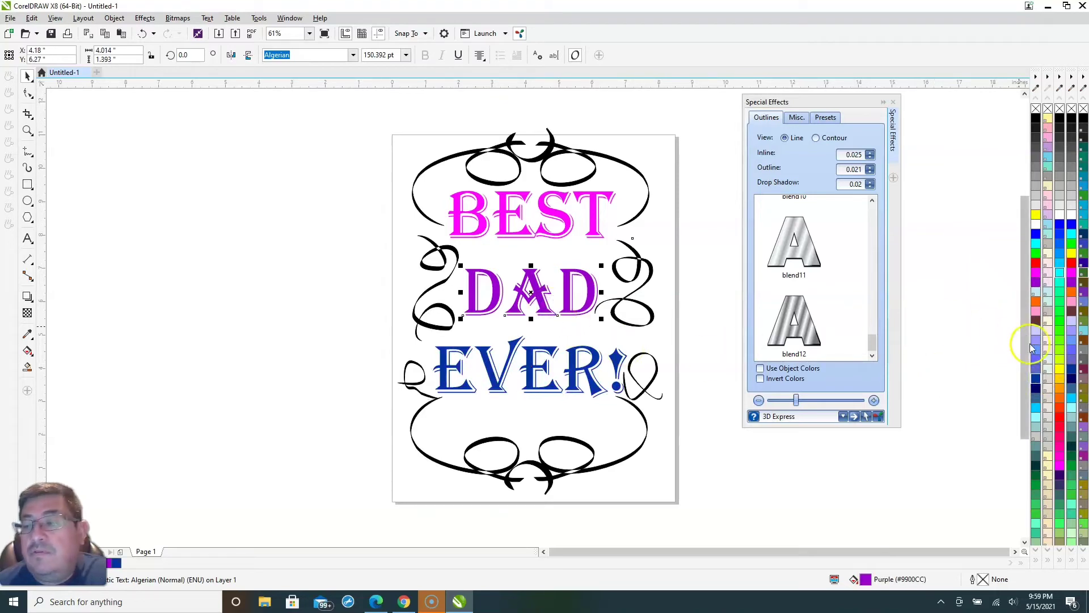
pyautogui.click(1036, 388)
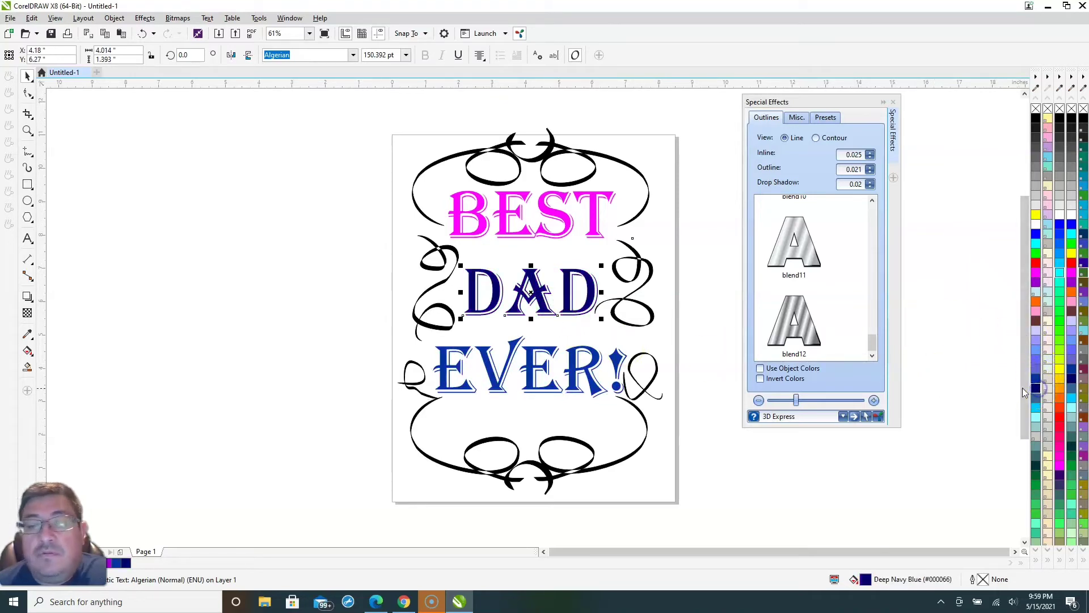
pyautogui.click(572, 374)
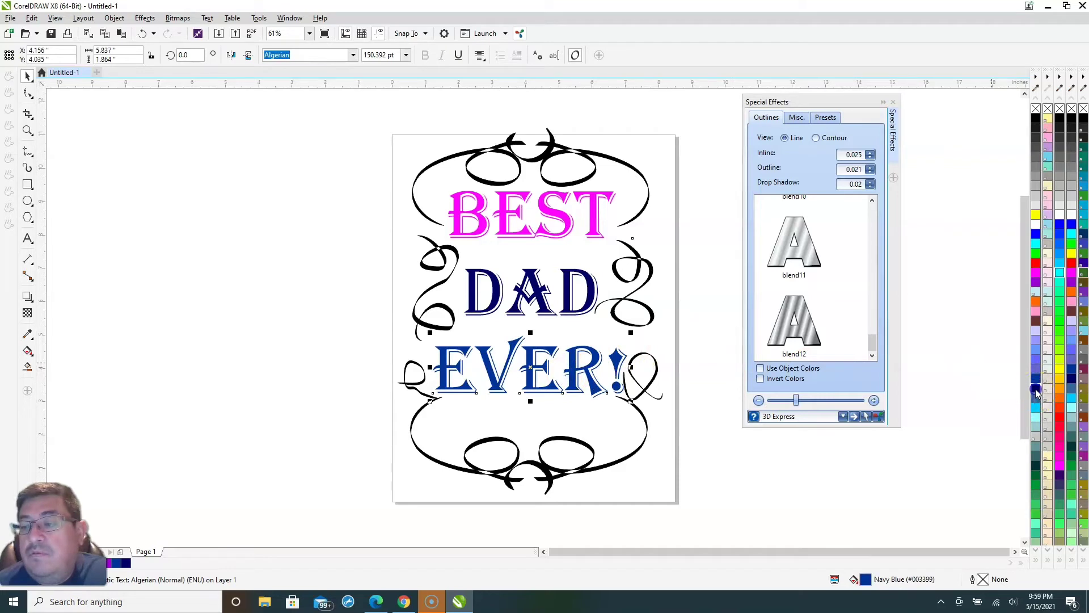
pyautogui.click(1036, 389)
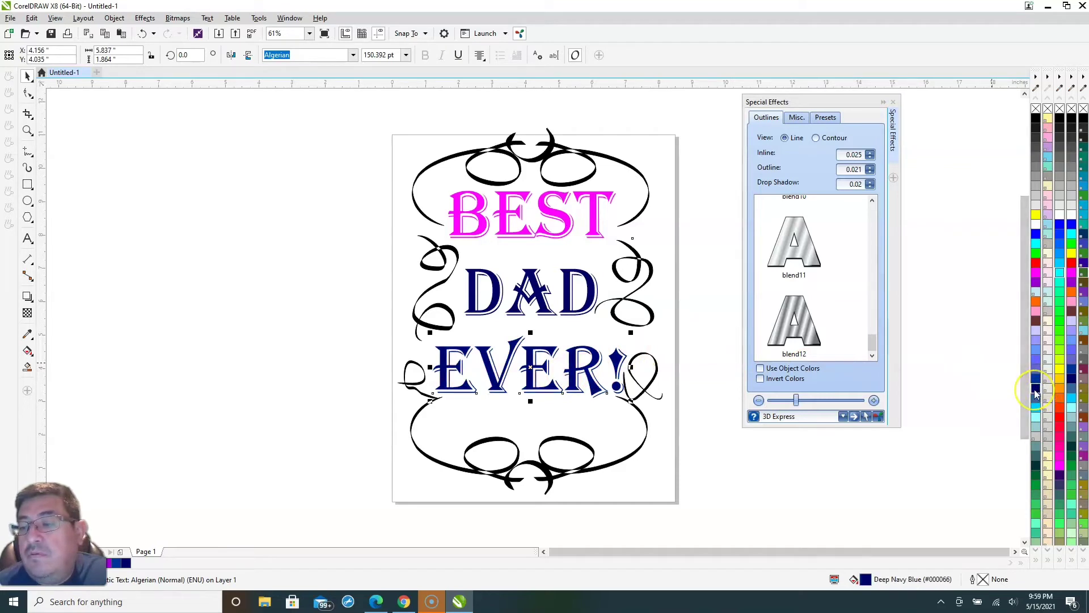
pyautogui.click(515, 238)
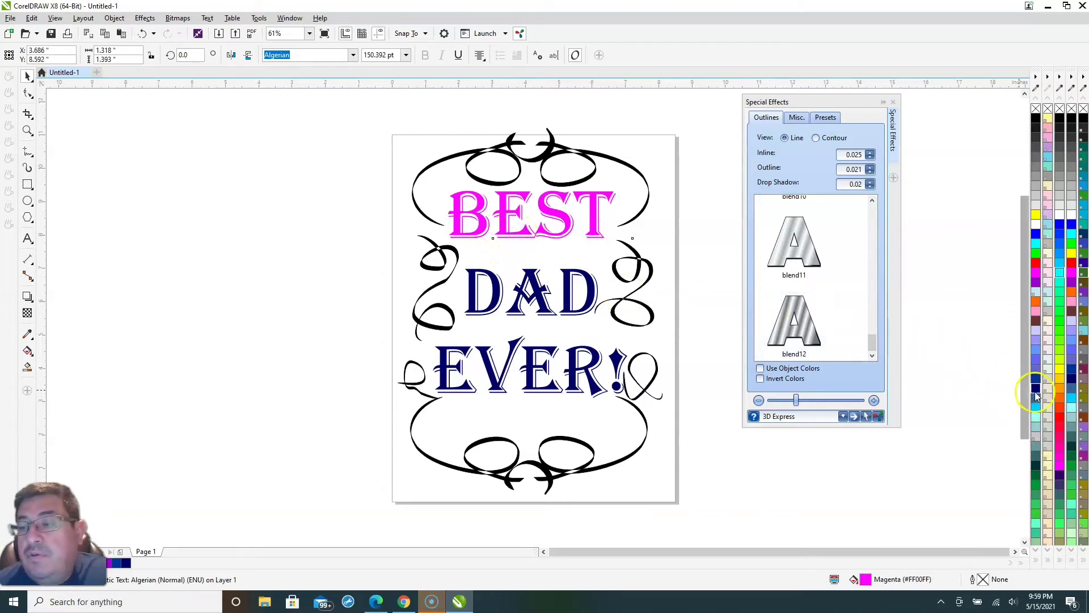
pyautogui.click(1036, 389)
pyautogui.moveTo(381, 170); pyautogui.dragTo(670, 242)
pyautogui.click(1036, 389)
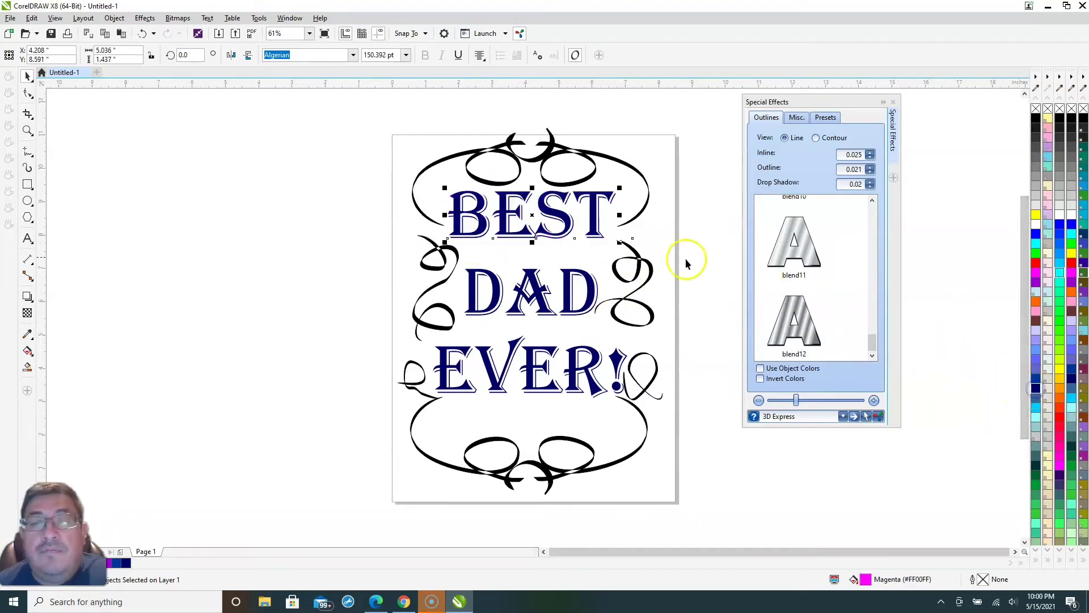
pyautogui.click(669, 244)
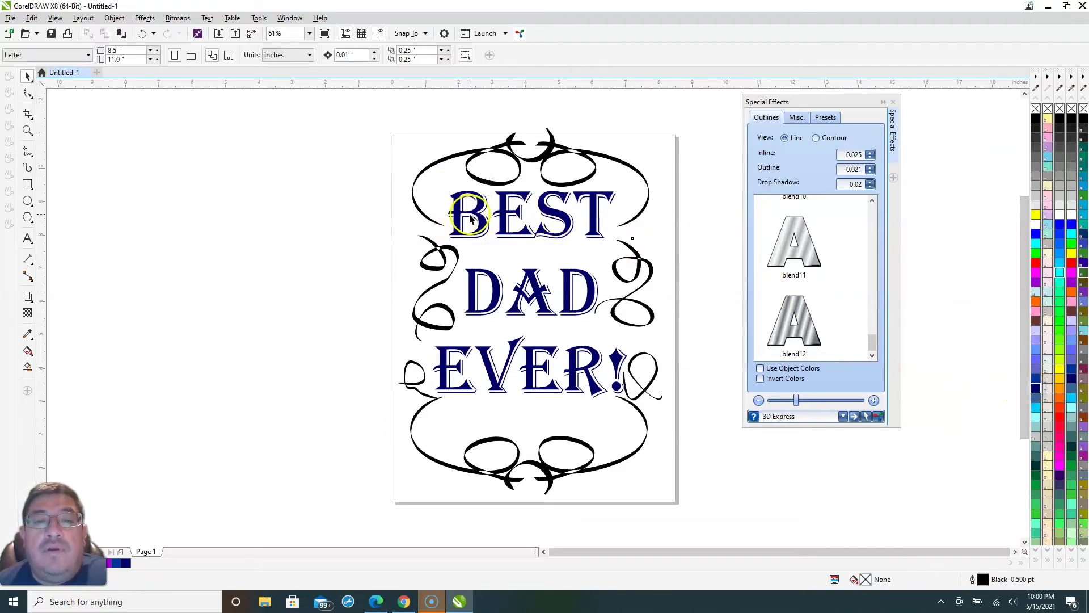
# Group the objects that make up the BEST lettering.
pyautogui.moveTo(376, 170); pyautogui.dragTo(681, 243)
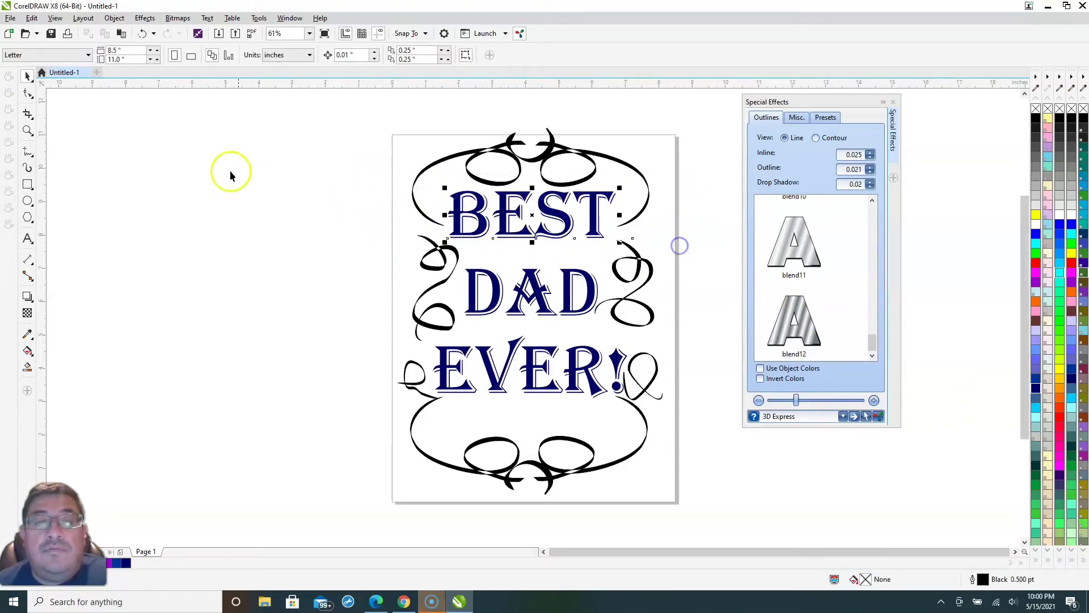
pyautogui.click(114, 18)
pyautogui.moveTo(159, 207)
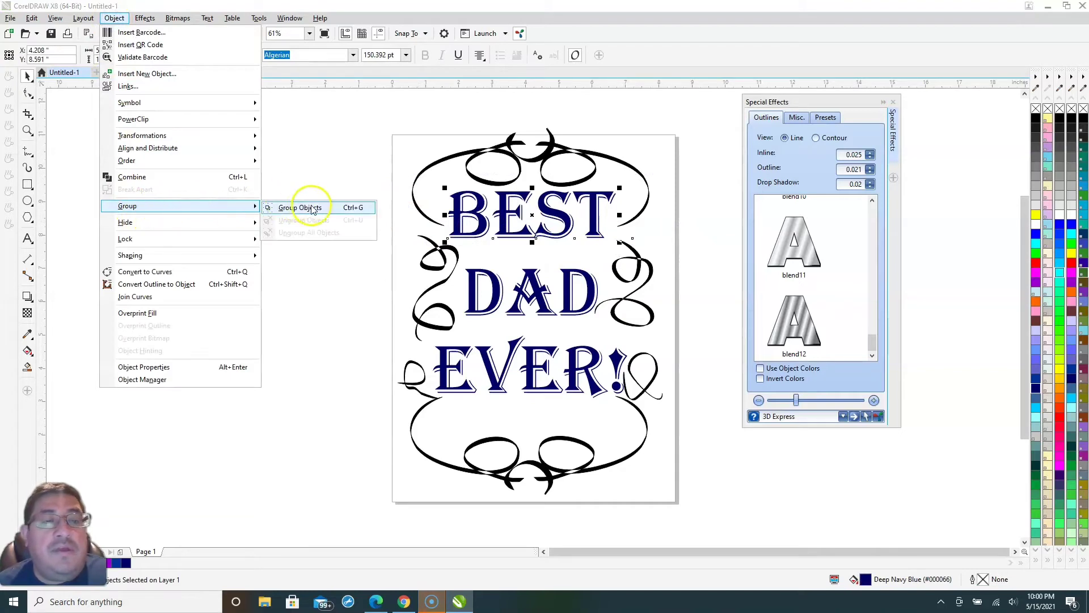
pyautogui.click(311, 204)
pyautogui.click(511, 211)
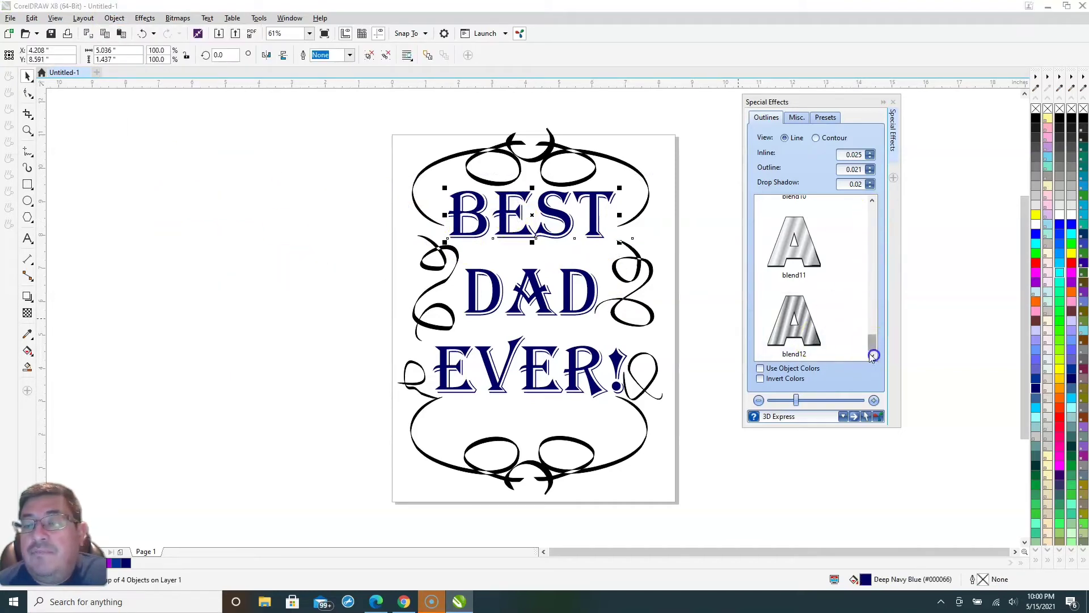
# Try the blend11 outline effect on the grouped BEST lettering and undo it.
pyautogui.click(808, 261)
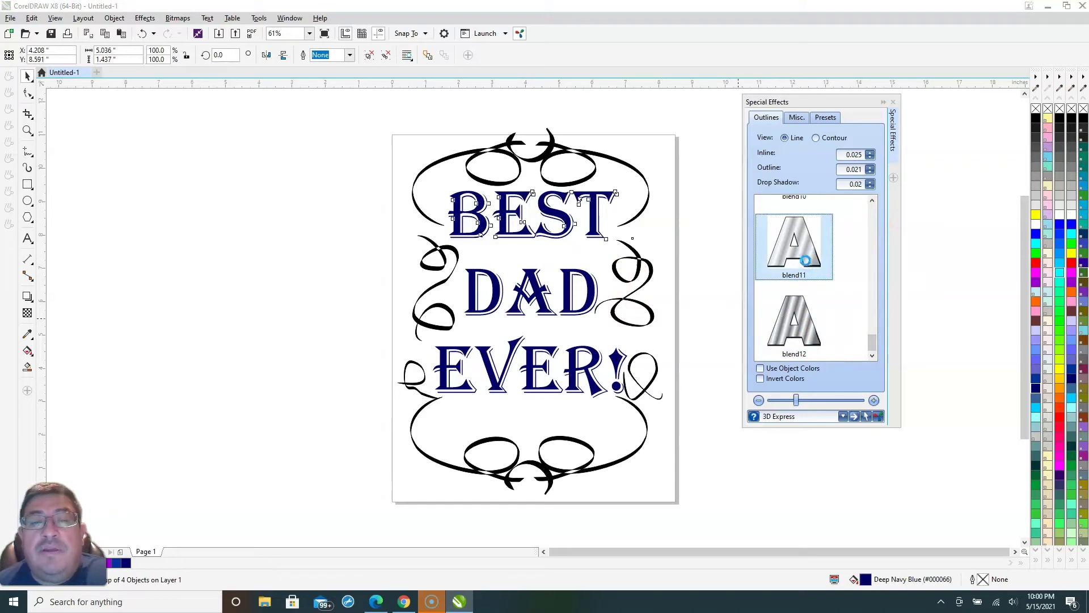
pyautogui.click(569, 287)
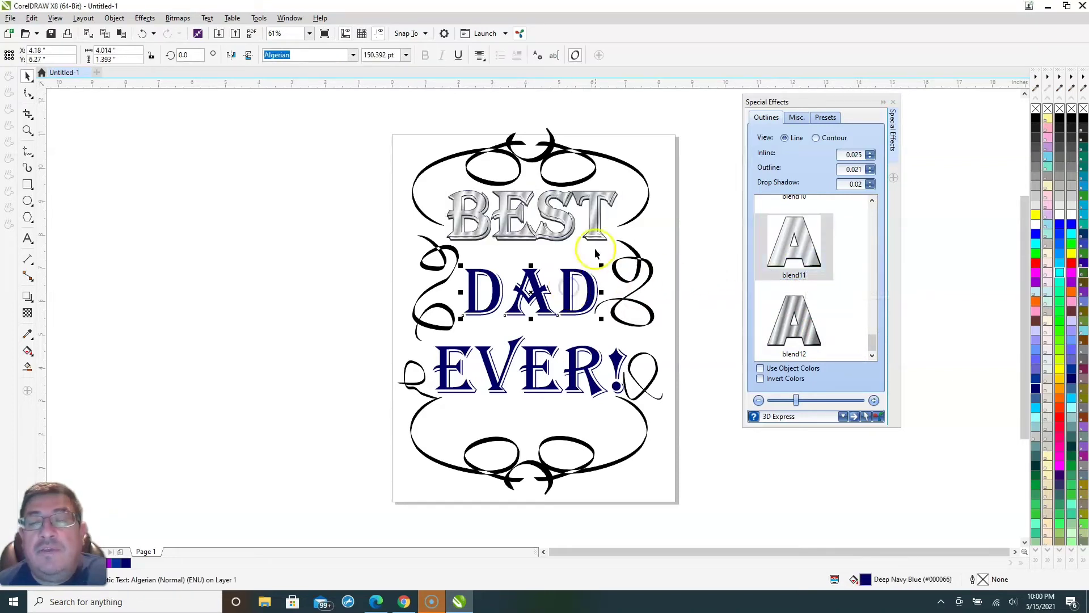
pyautogui.click(573, 227)
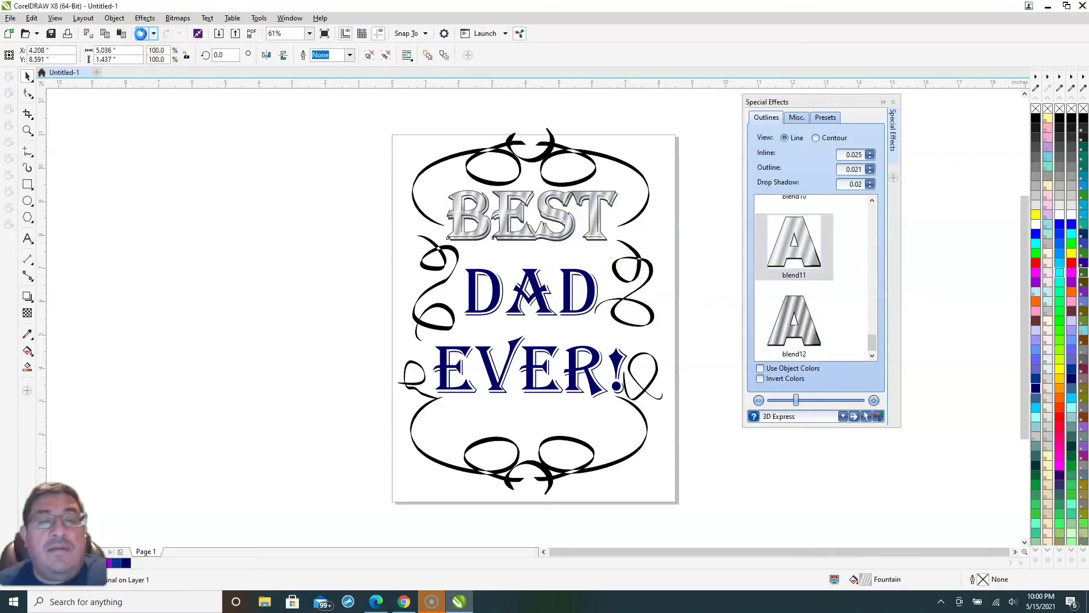
pyautogui.click(141, 33)
# Enable Use Object Colors for the outline effects.
pyautogui.click(760, 368)
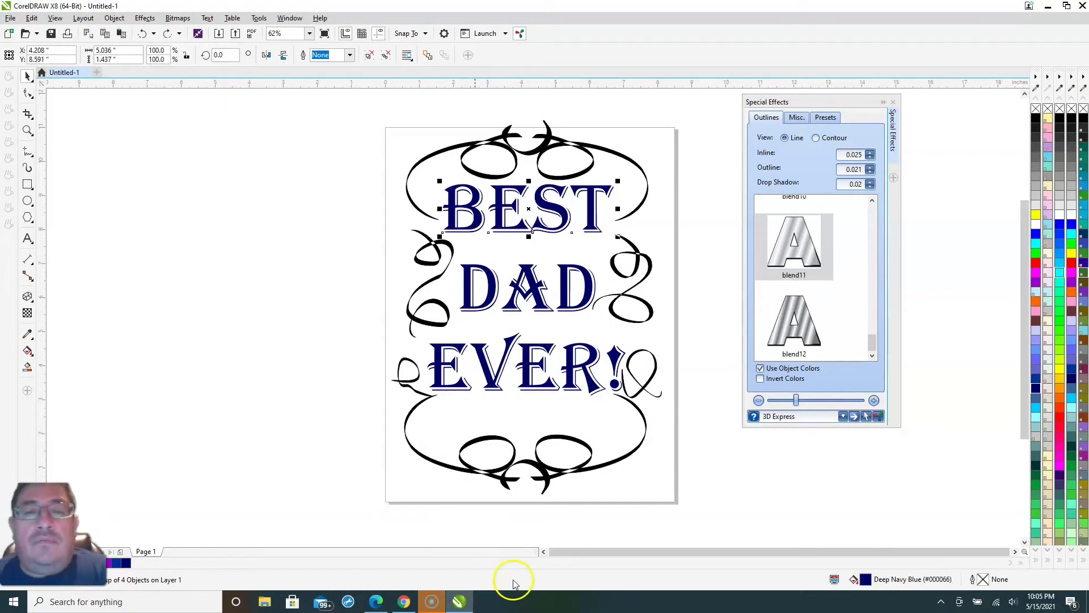
# Fill the top flourish and both flourishes beside DAD with 10% Black.
pyautogui.click(535, 146)
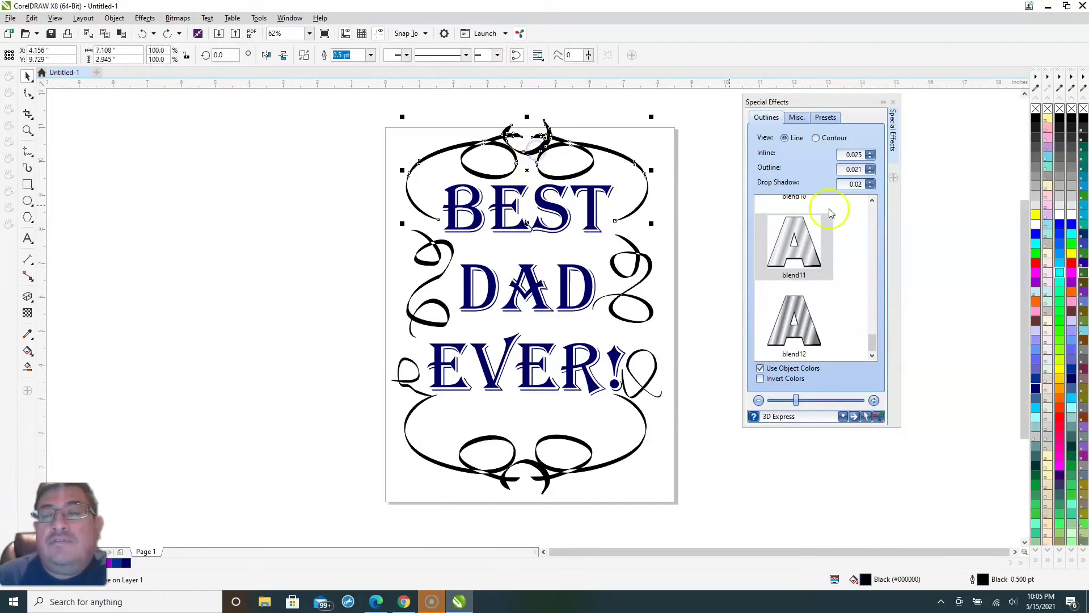
pyautogui.click(1036, 211)
pyautogui.click(639, 258)
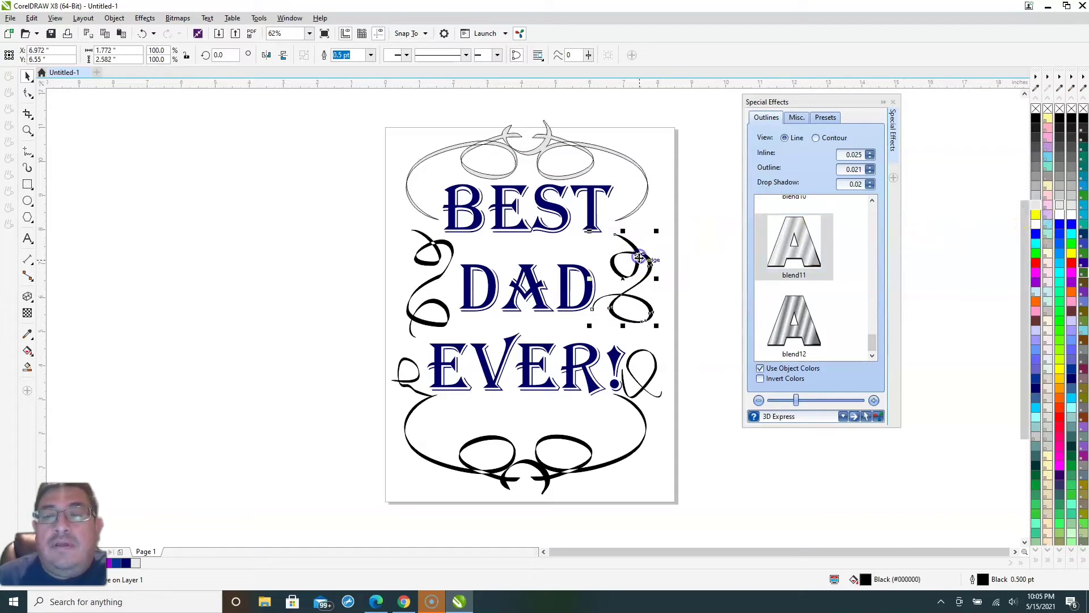
pyautogui.click(1036, 211)
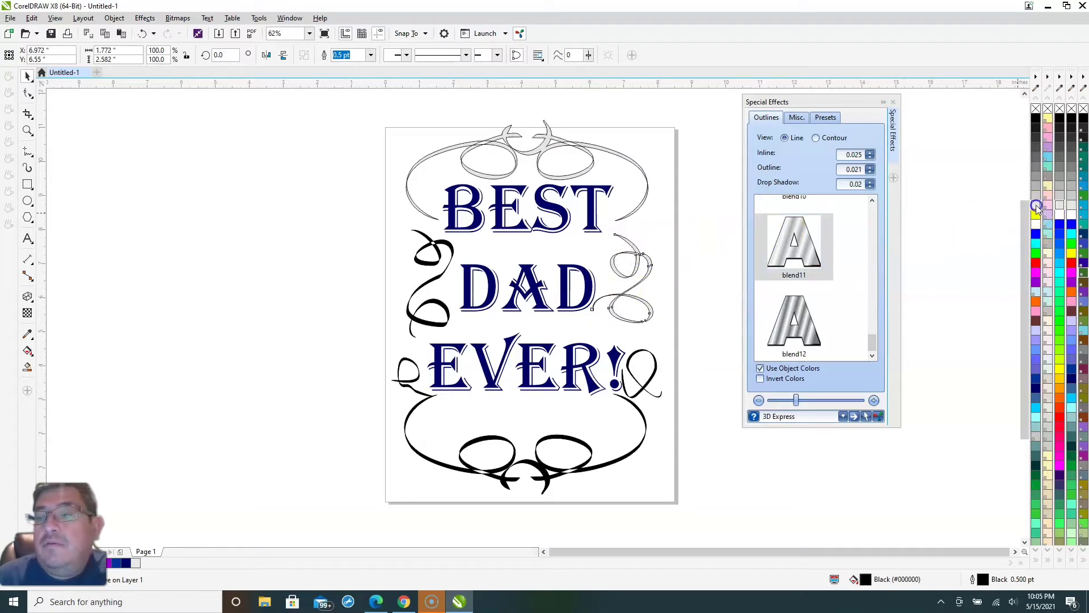
pyautogui.click(436, 270)
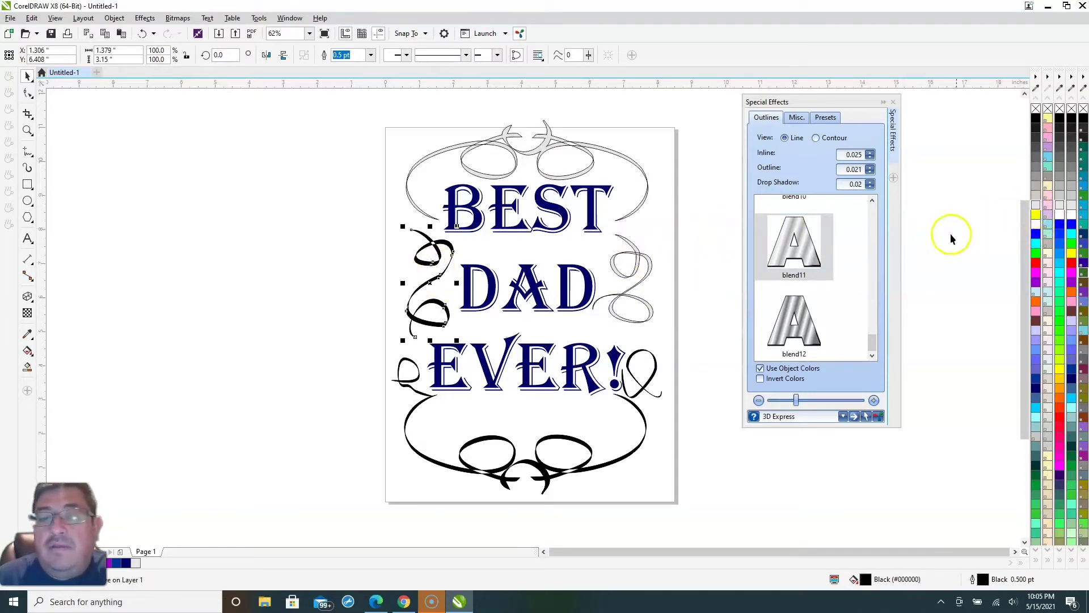
pyautogui.click(1036, 211)
# Fill the two small flourishes beside EVER! with 10% Black.
pyautogui.click(646, 374)
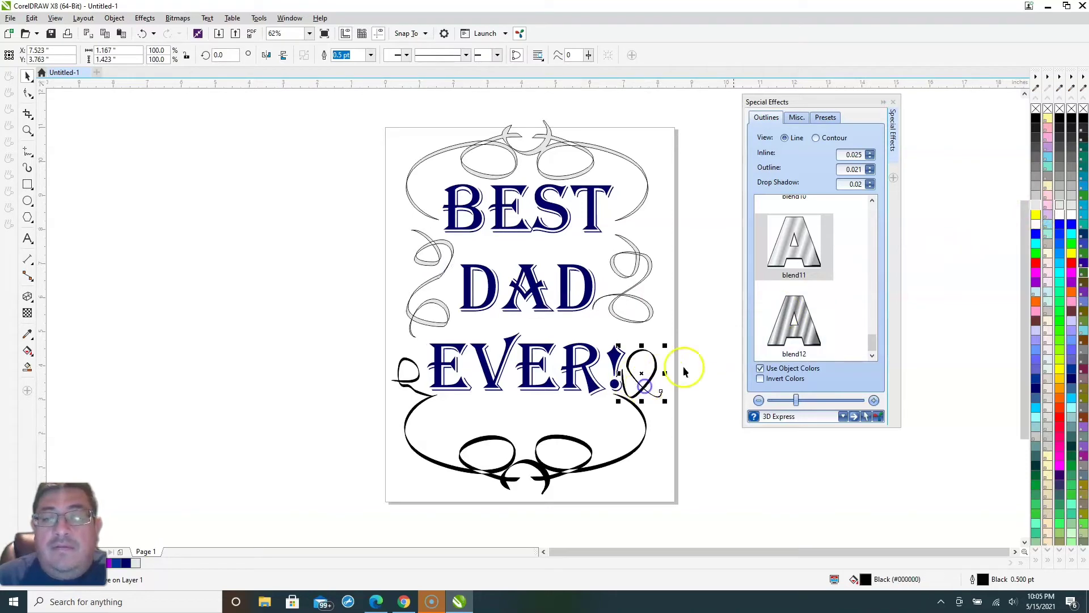
pyautogui.click(1035, 211)
pyautogui.click(416, 391)
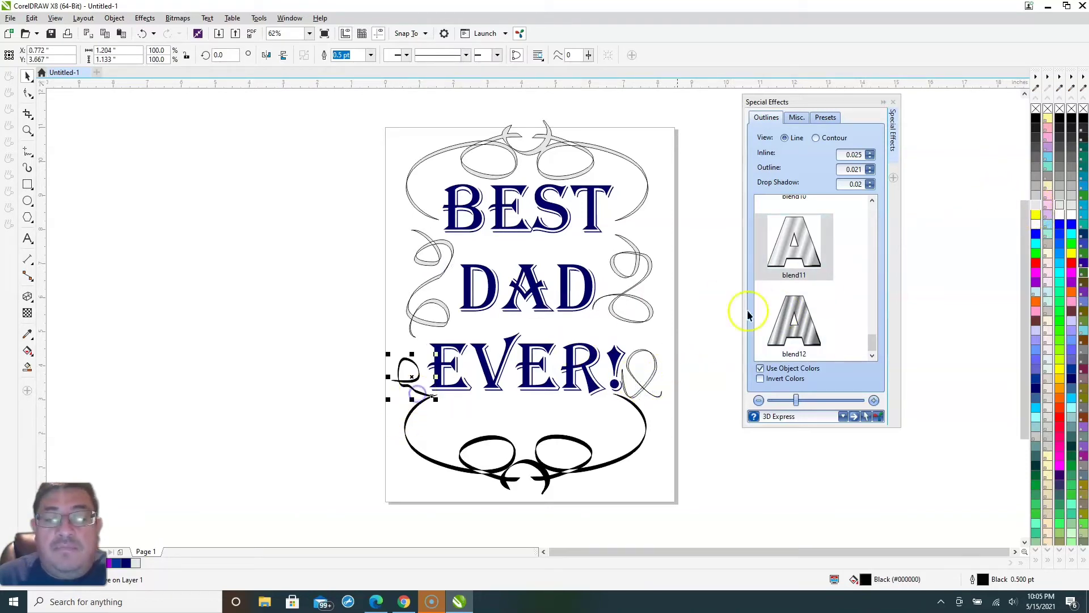
pyautogui.click(587, 449)
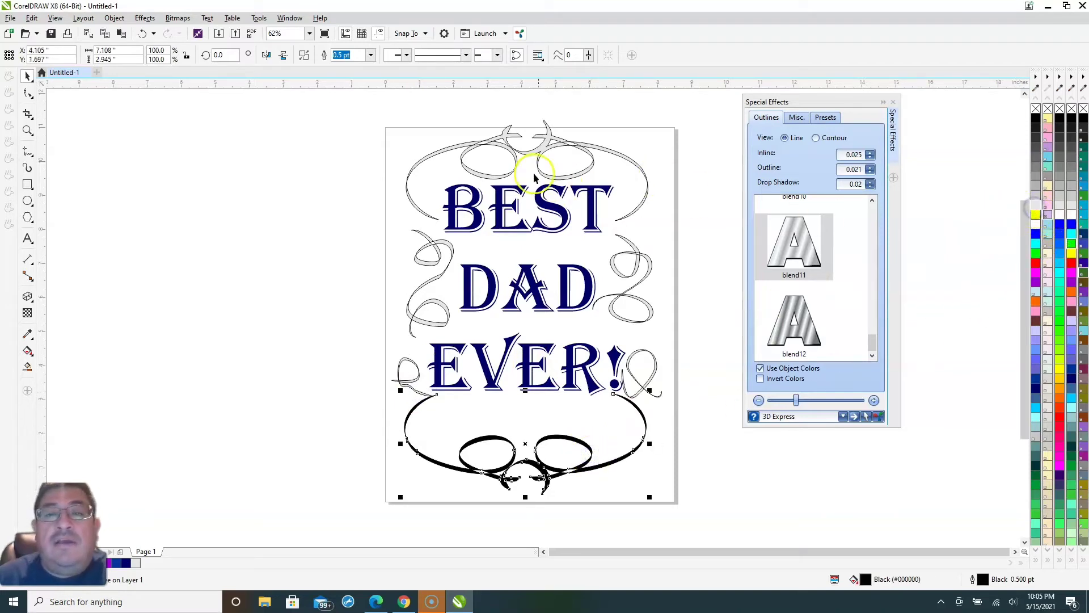
# Set the top flourish's outline width to 4.0 pt.
pyautogui.click(518, 151)
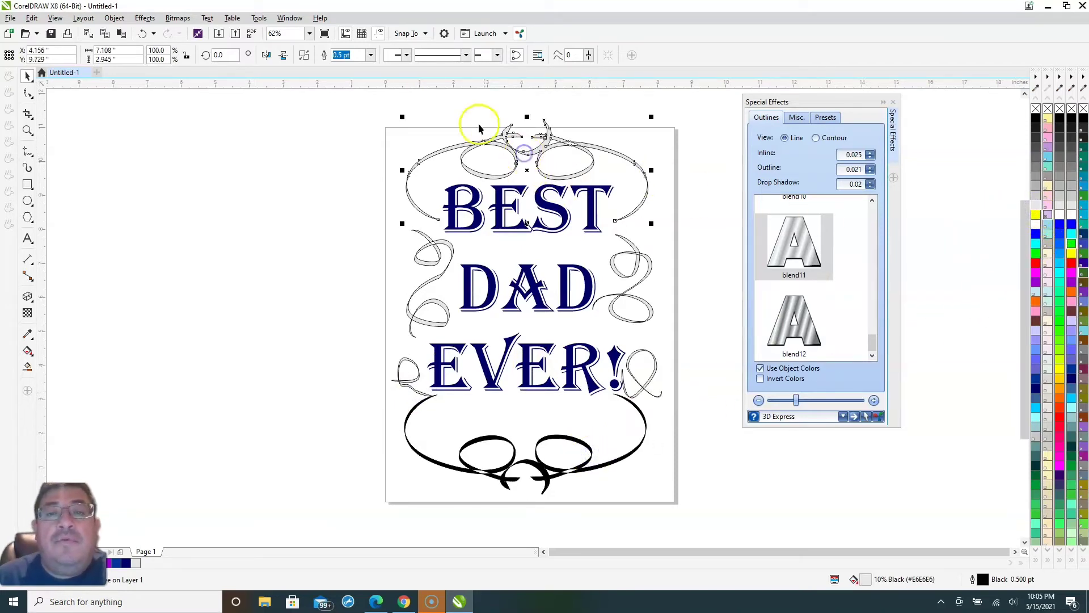
pyautogui.click(370, 55)
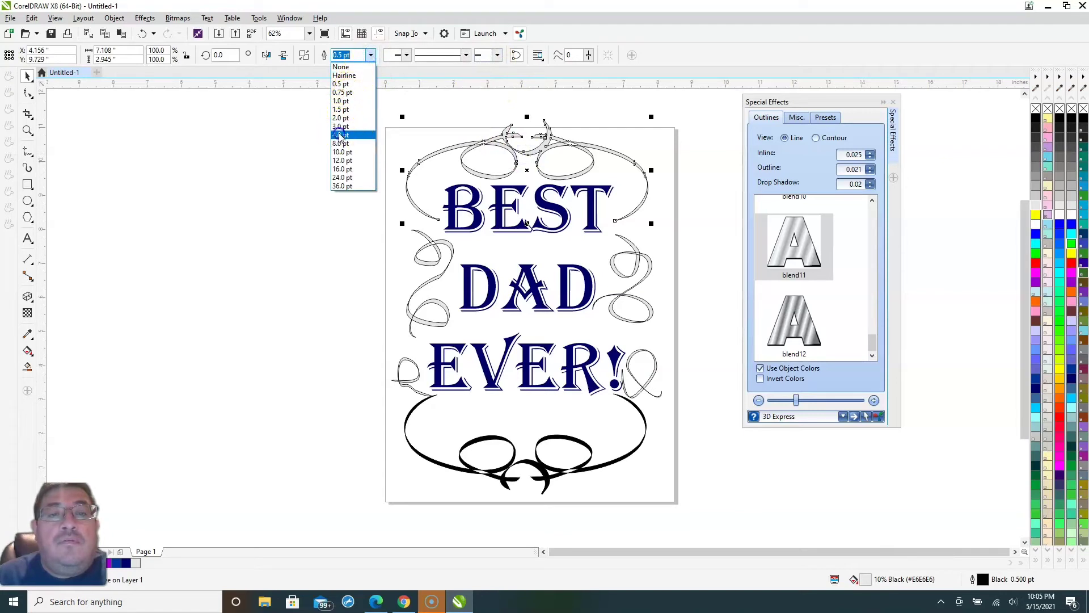
pyautogui.click(340, 135)
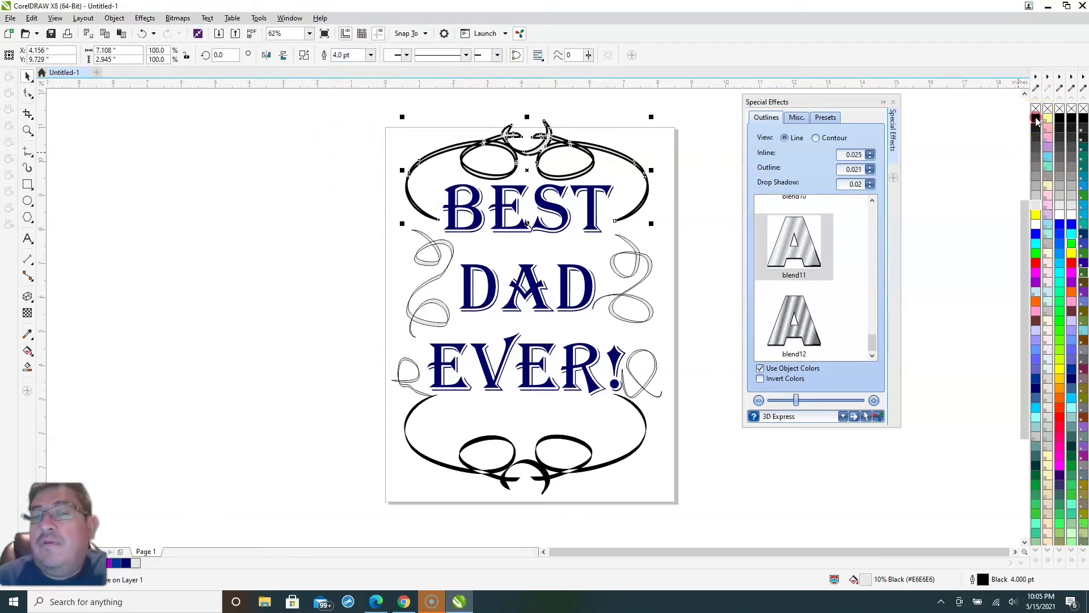
# Set both flourishes beside DAD to black outlines with a width of 4.0 pt.
pyautogui.click(645, 261)
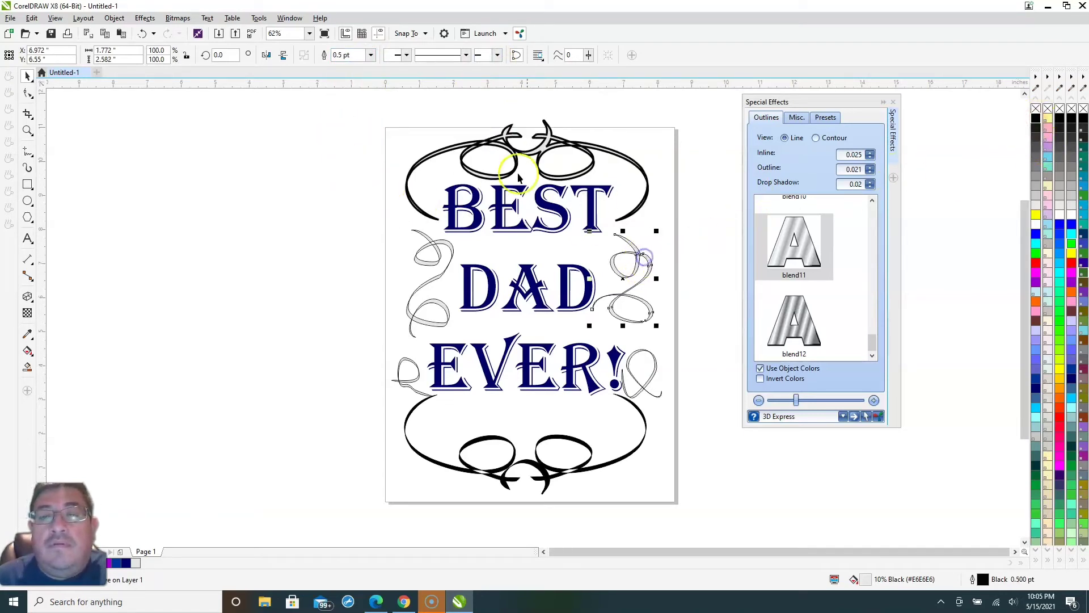
pyautogui.click(371, 55)
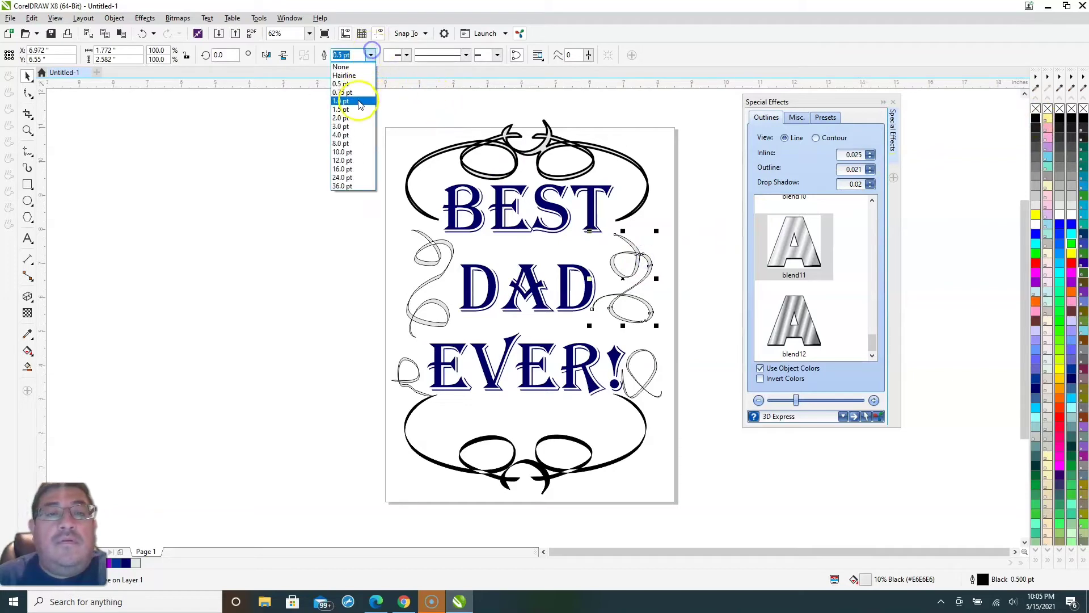
pyautogui.click(340, 135)
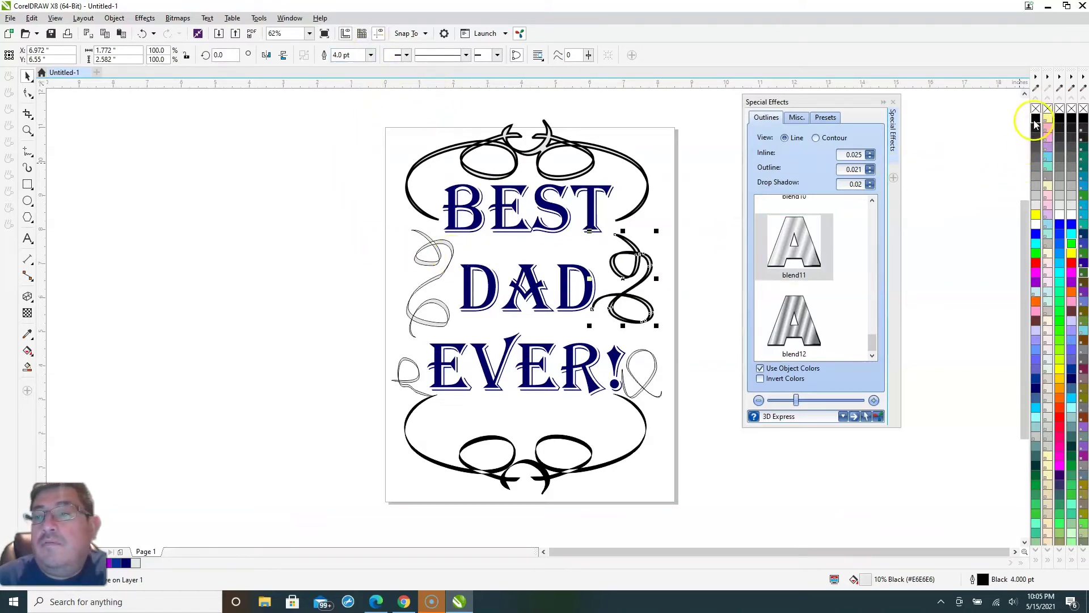
pyautogui.click(431, 262)
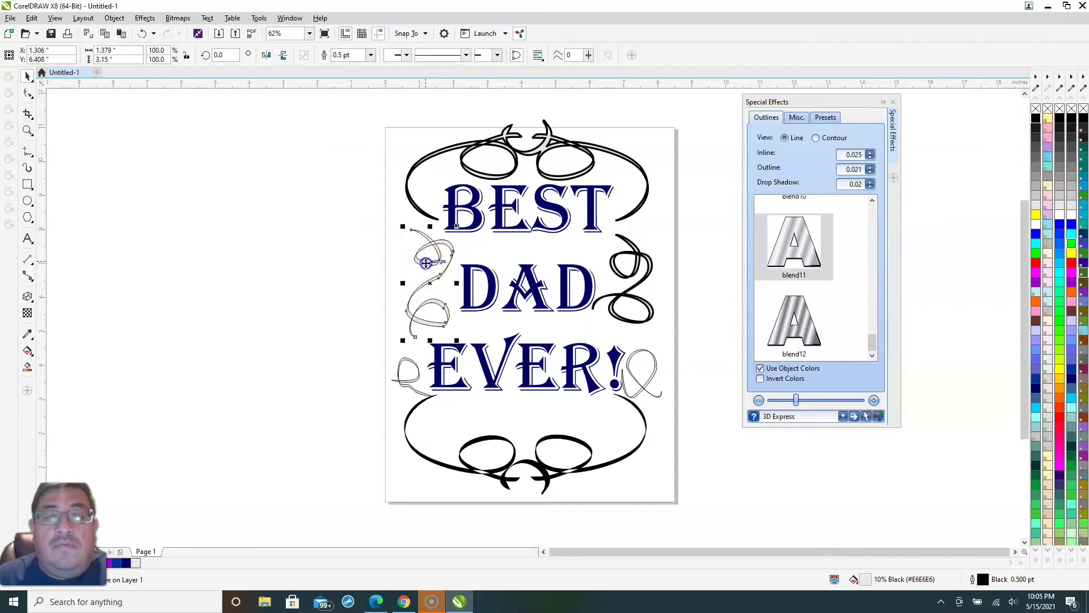
pyautogui.rightClick(1035, 119)
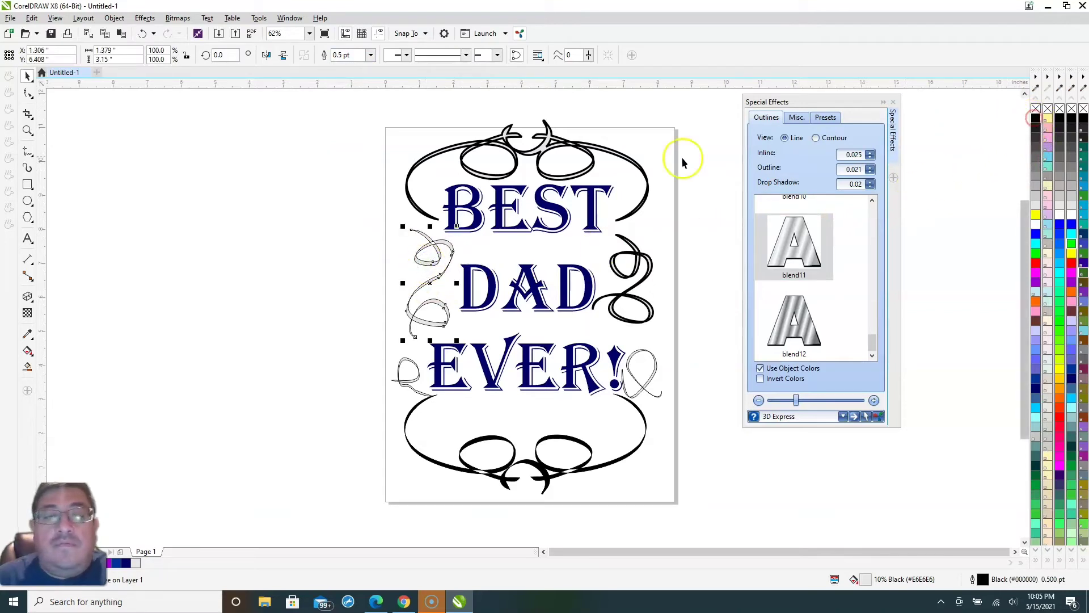
pyautogui.click(371, 55)
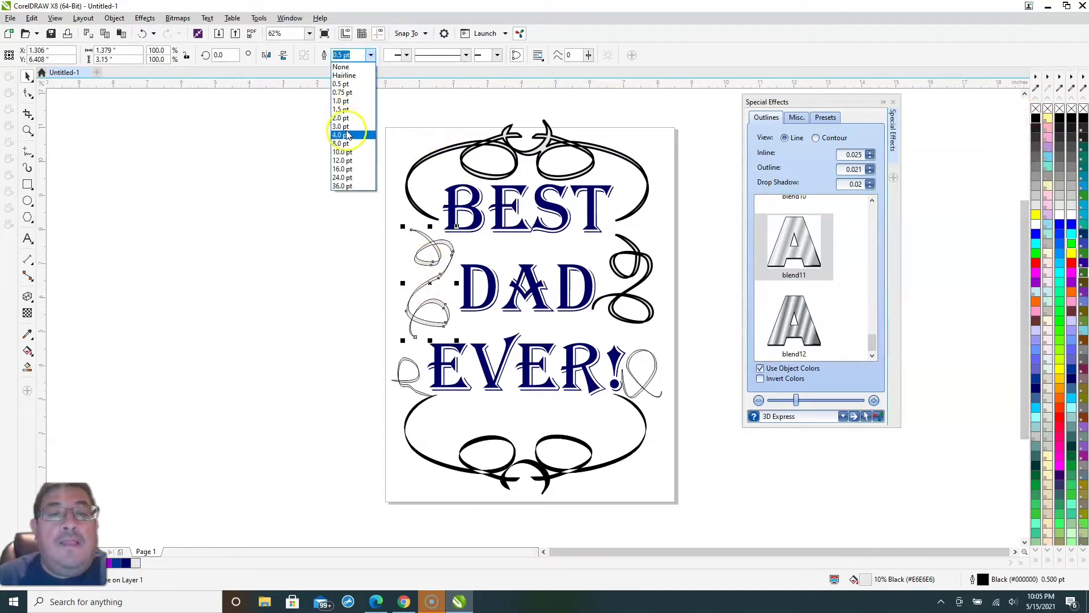
pyautogui.click(340, 135)
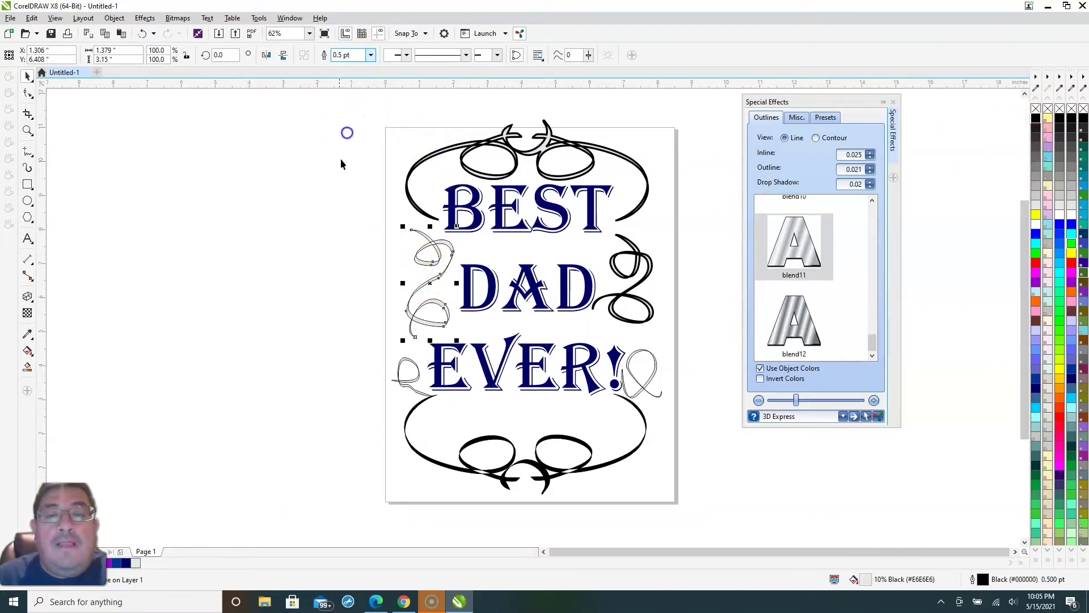
# Set the bottom flourish and both small flourishes beside EVER! to black outlines with a width of 4.0 pt.
pyautogui.click(413, 385)
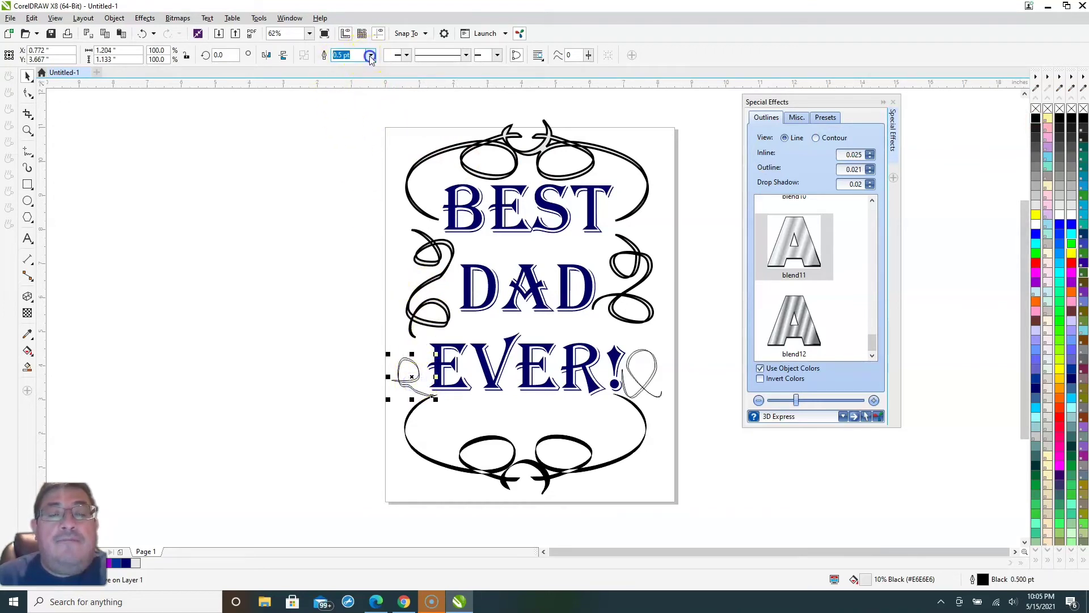
pyautogui.click(370, 55)
pyautogui.click(344, 132)
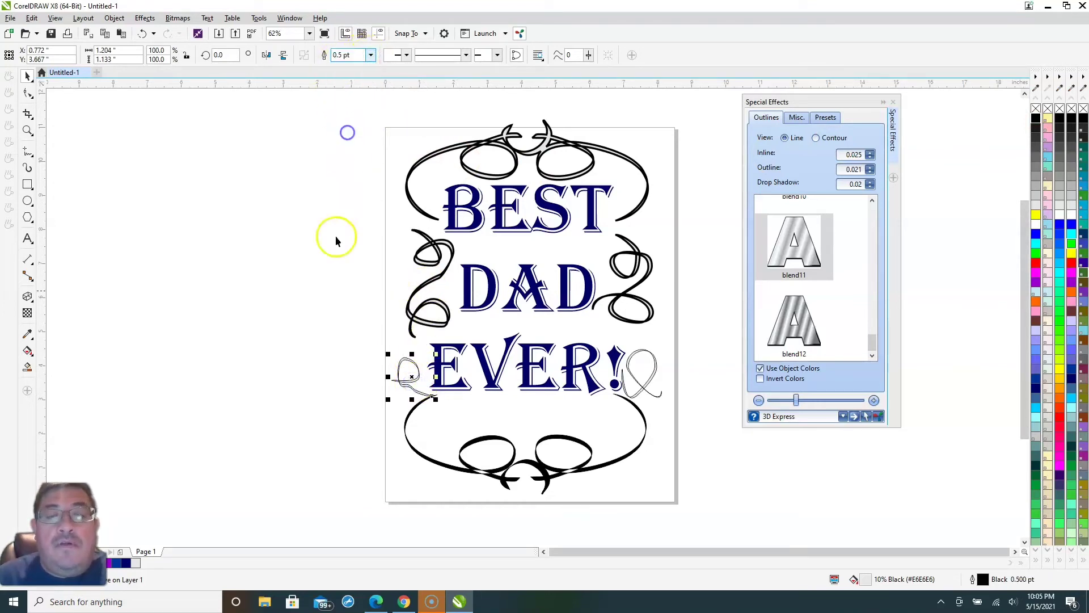
pyautogui.click(409, 422)
pyautogui.click(370, 55)
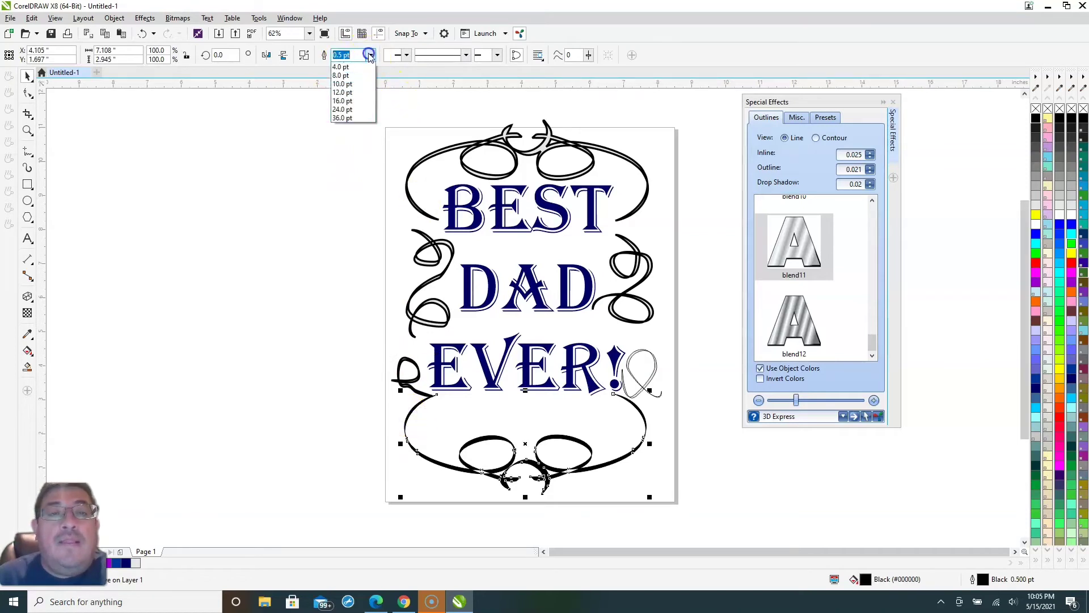
pyautogui.click(347, 143)
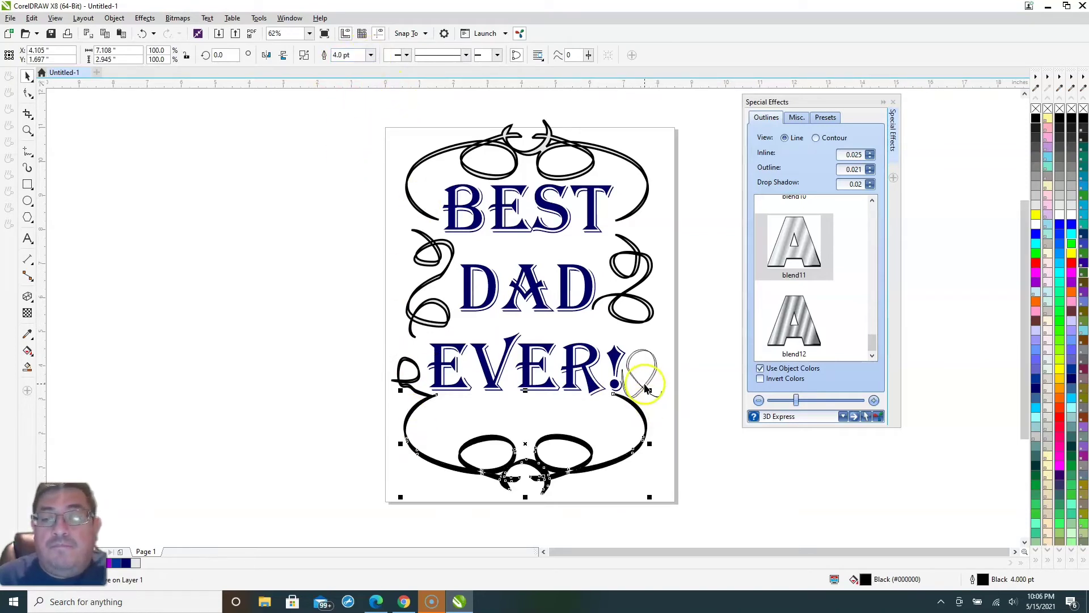
pyautogui.click(644, 383)
pyautogui.click(370, 55)
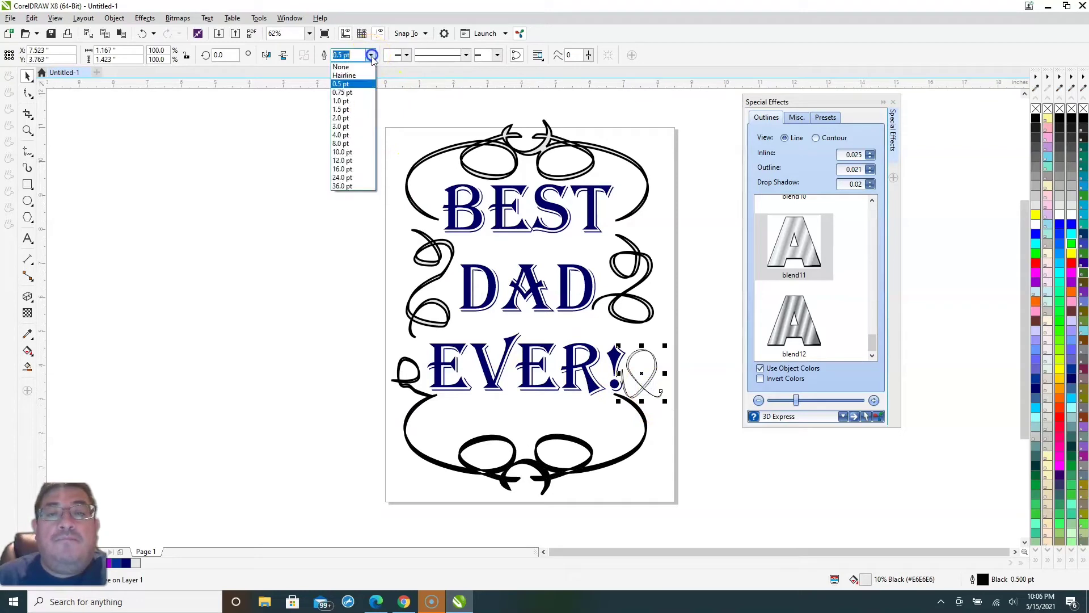
pyautogui.click(354, 137)
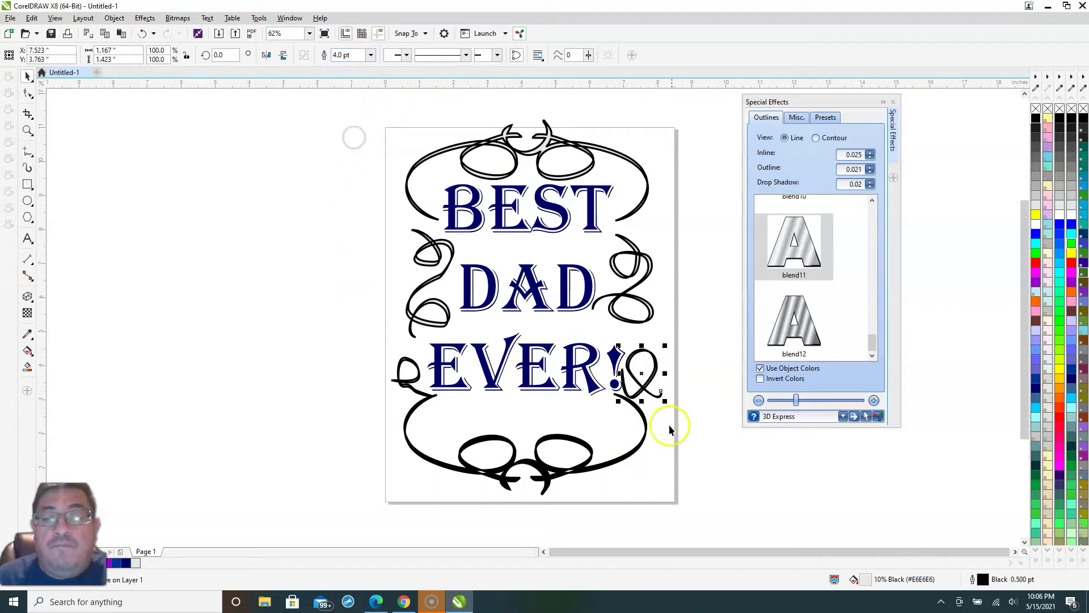
pyautogui.rightClick(1035, 121)
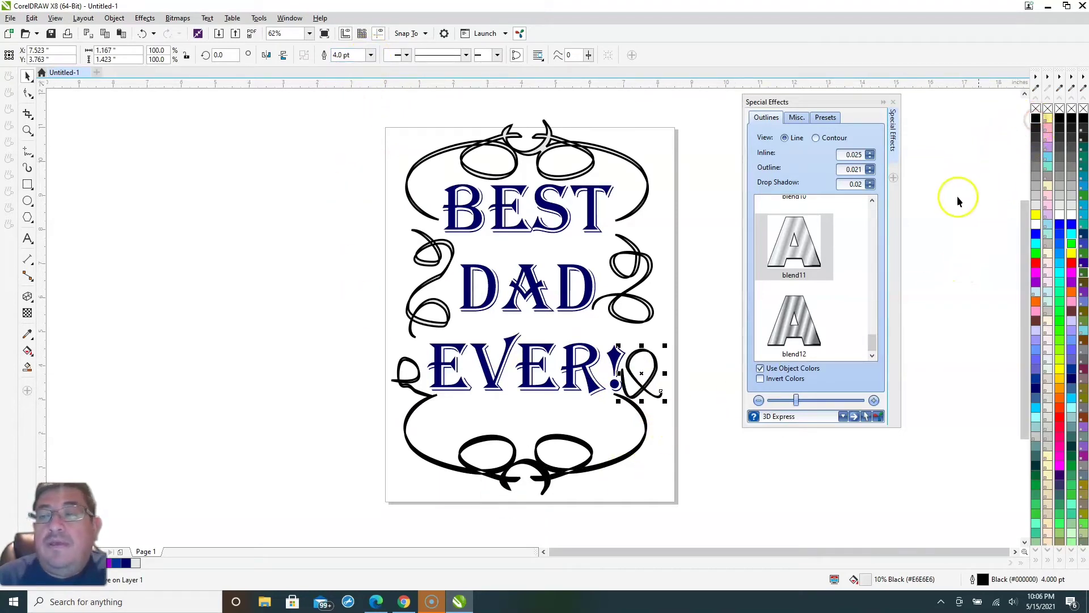
# Fill the bottom flourish with 10% Black.
pyautogui.click(416, 384)
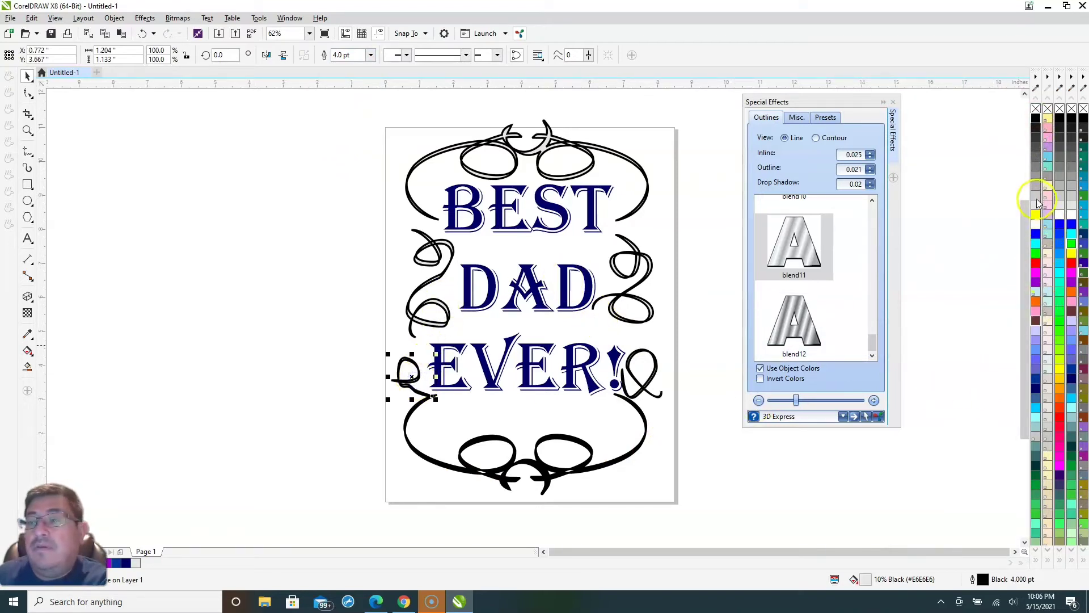
pyautogui.click(639, 389)
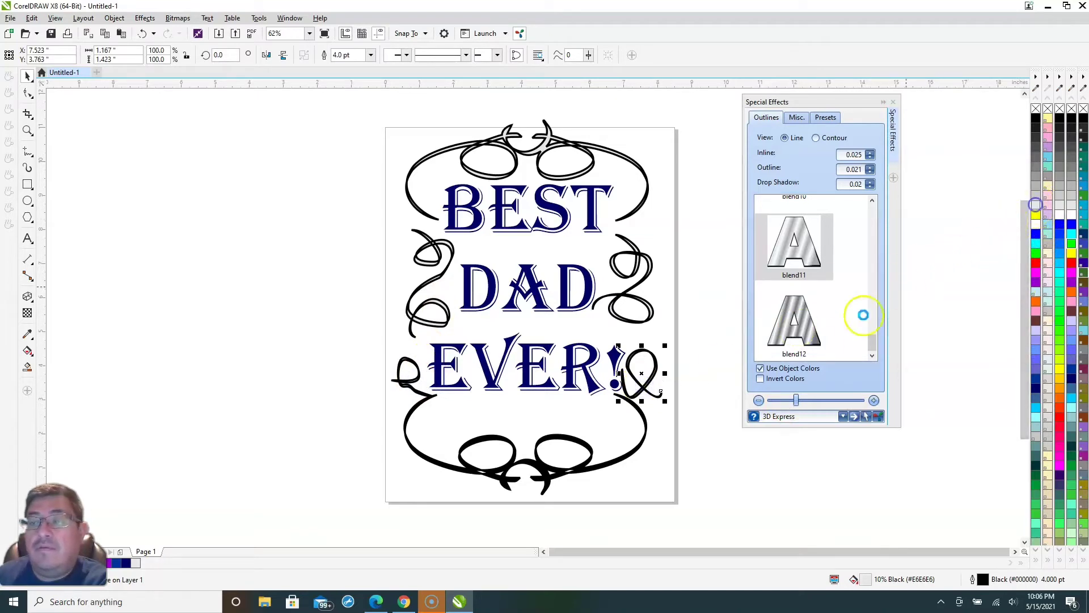
pyautogui.click(626, 462)
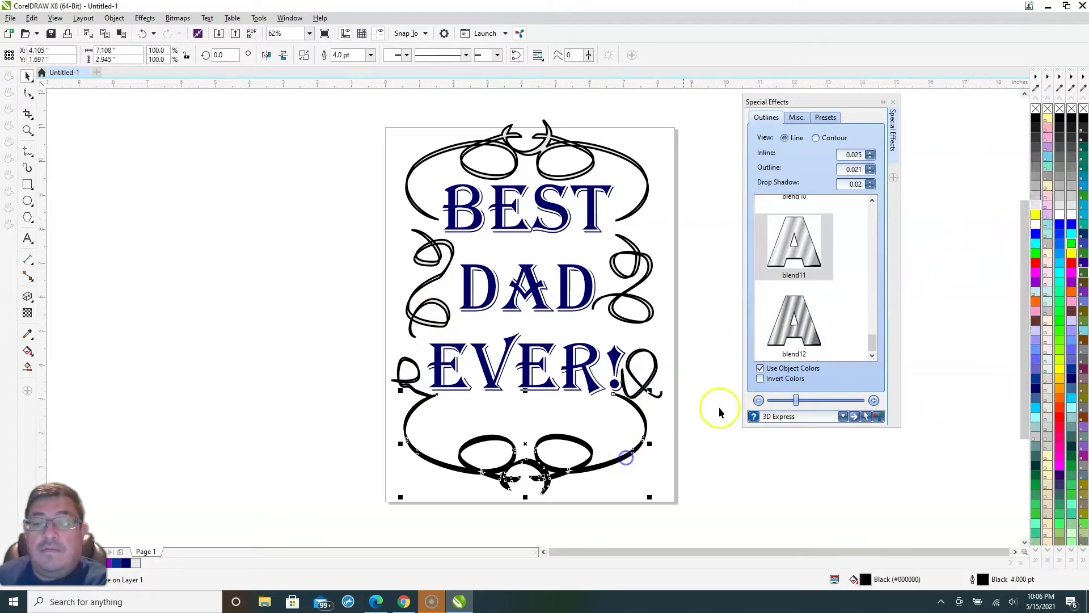
pyautogui.click(1037, 205)
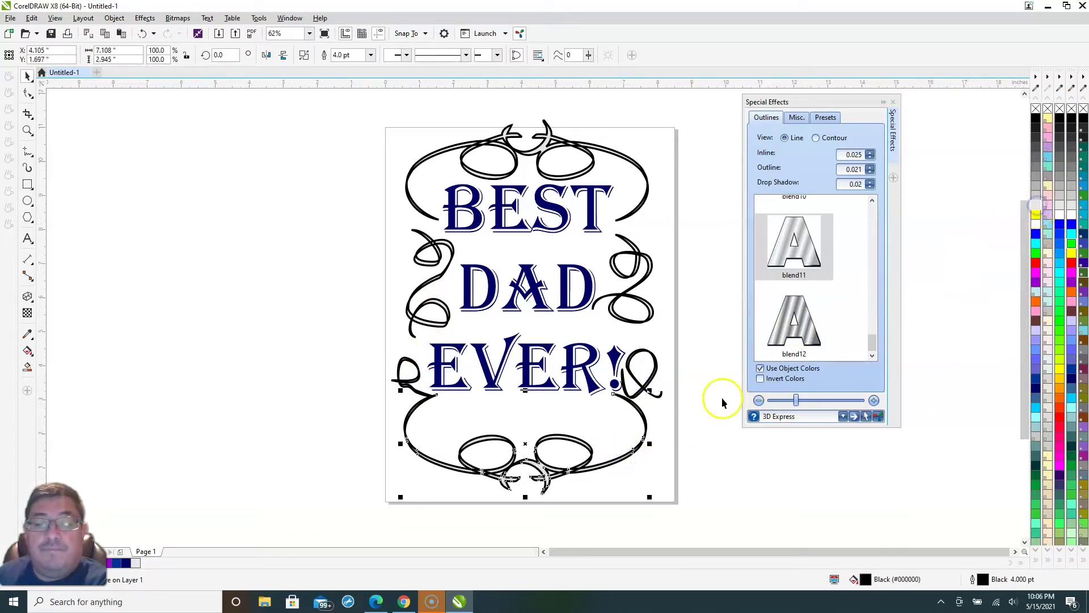
# Apply a black outline to the small flourish beside the first E of EVER!
pyautogui.click(658, 366)
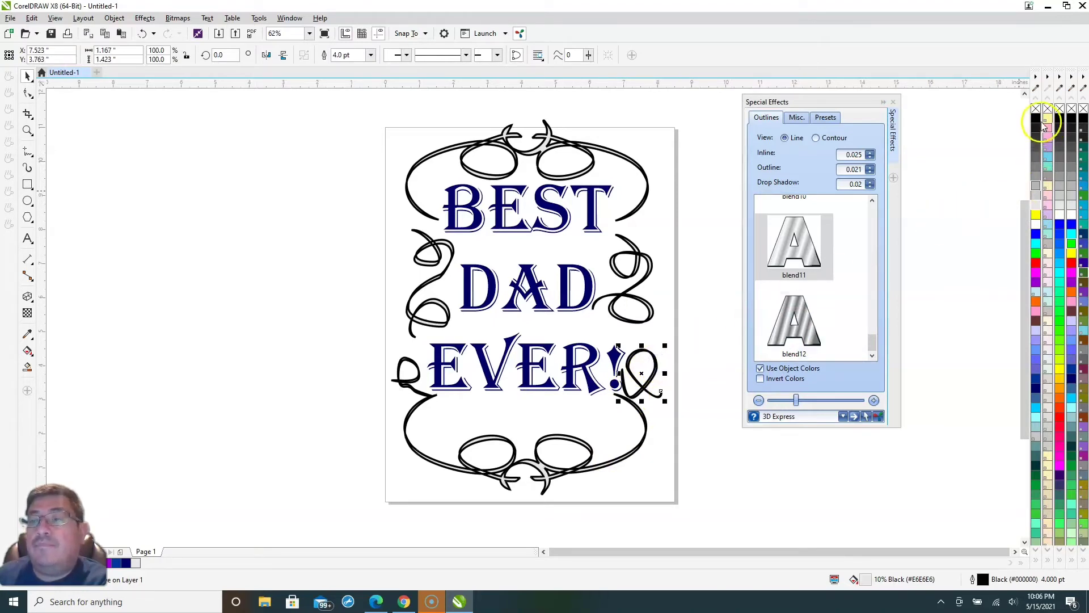
pyautogui.rightClick(413, 384)
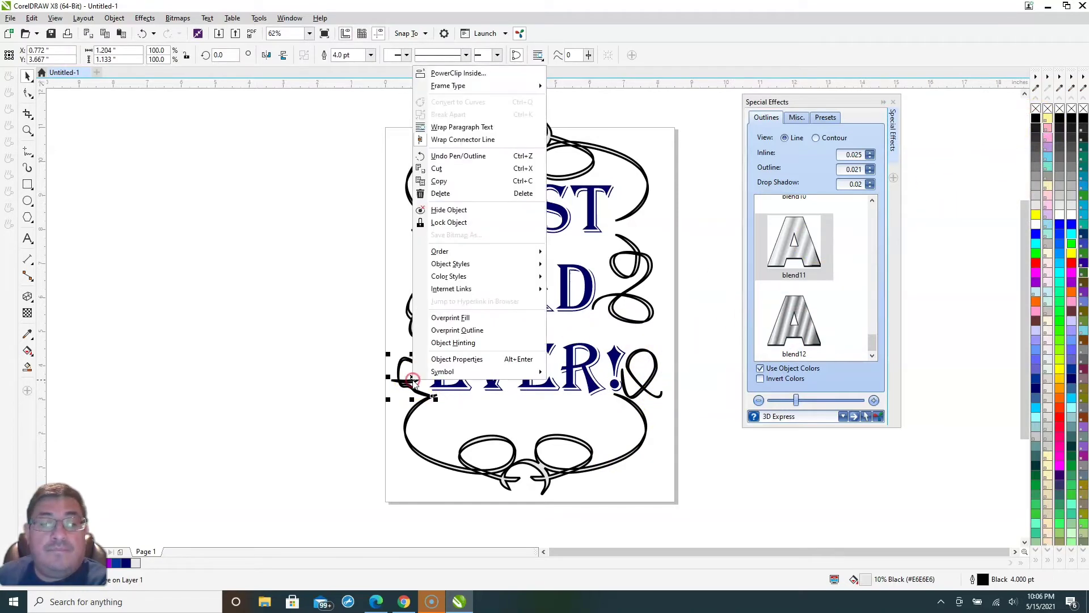
pyautogui.click(1036, 120)
pyautogui.click(670, 375)
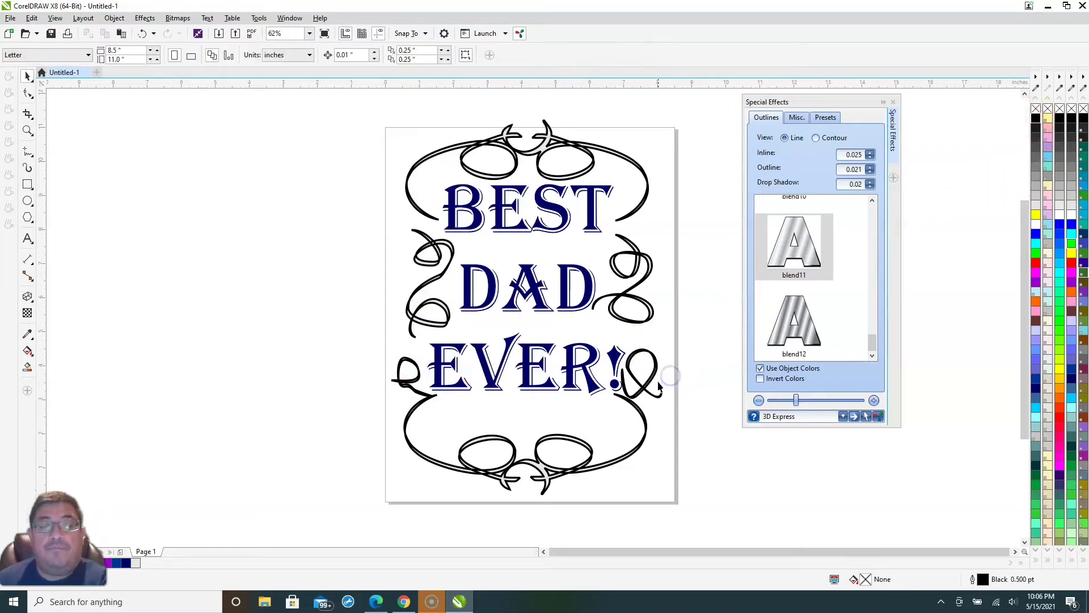
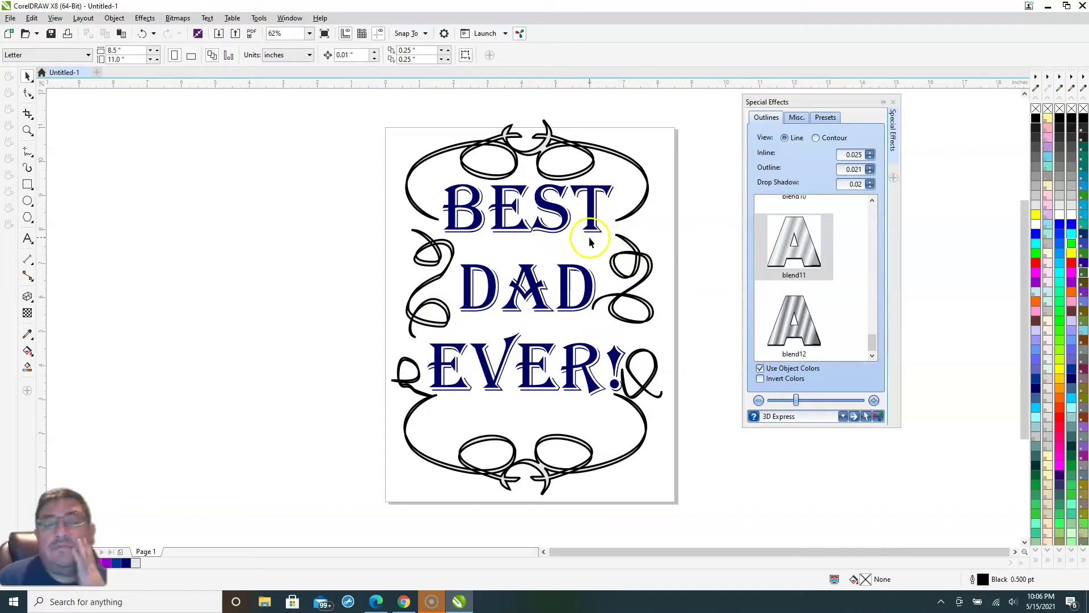
# Add a perspective effect to BEST and pull its corners so the letters slant and grow taller toward the T.
pyautogui.click(499, 209)
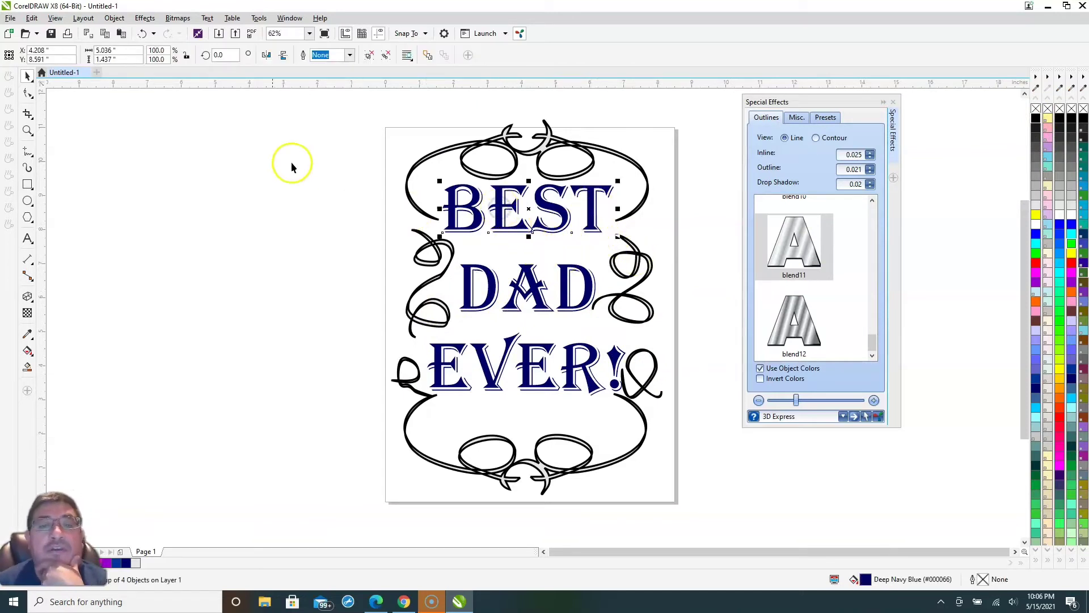
pyautogui.click(142, 20)
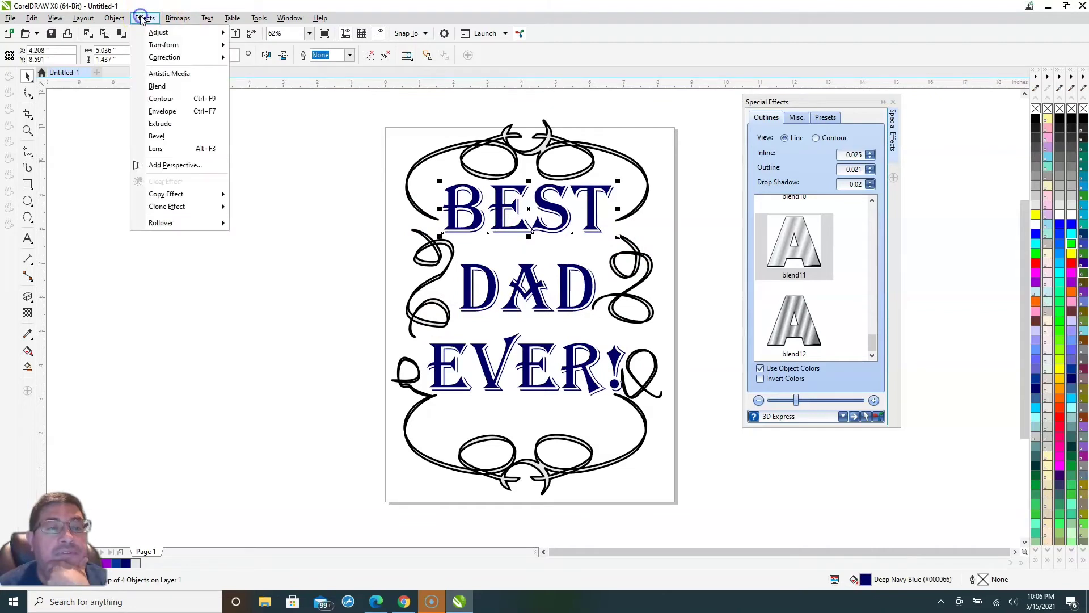
pyautogui.click(178, 166)
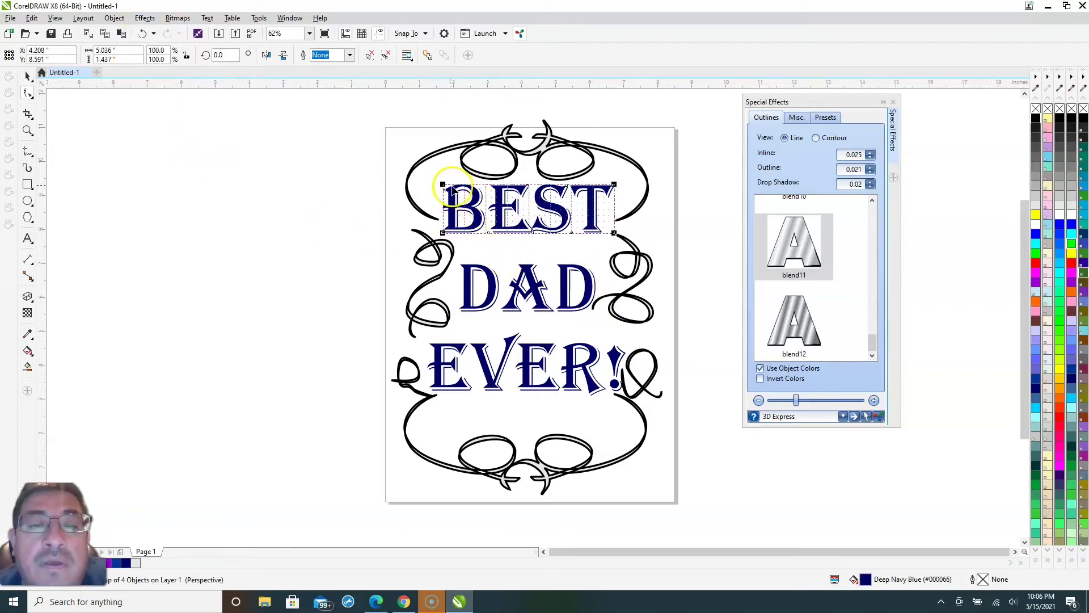
pyautogui.moveTo(443, 185); pyautogui.dragTo(432, 167)
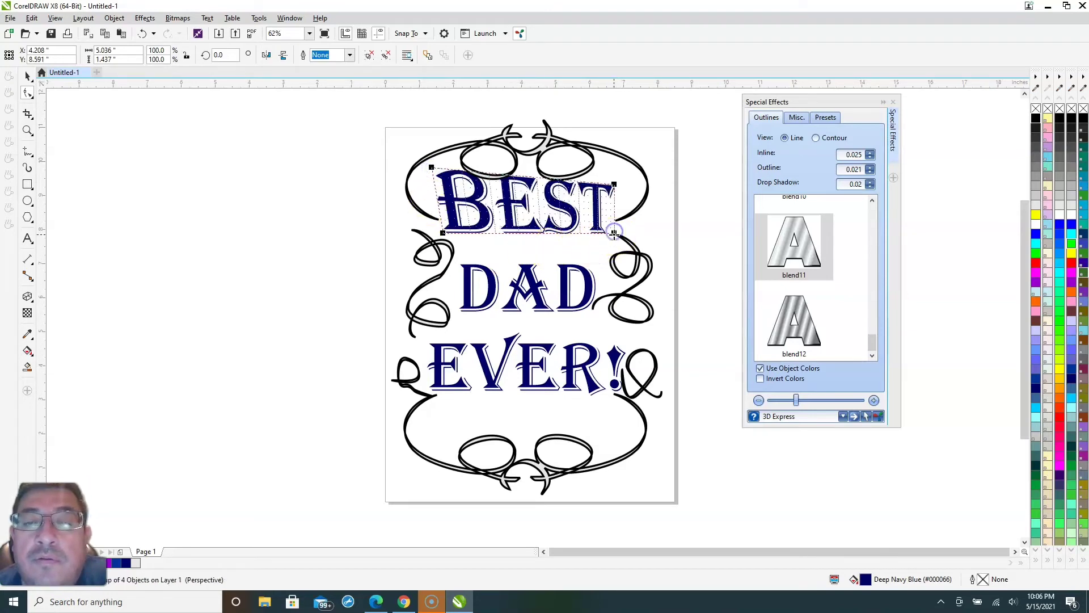
pyautogui.moveTo(614, 232); pyautogui.dragTo(602, 255)
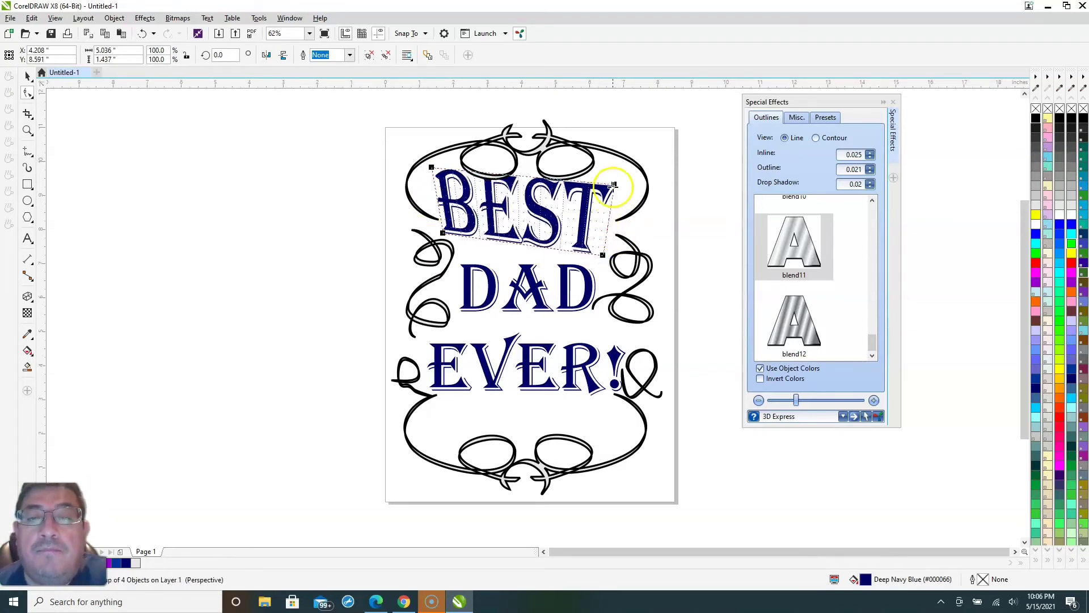
pyautogui.moveTo(614, 184); pyautogui.dragTo(610, 160)
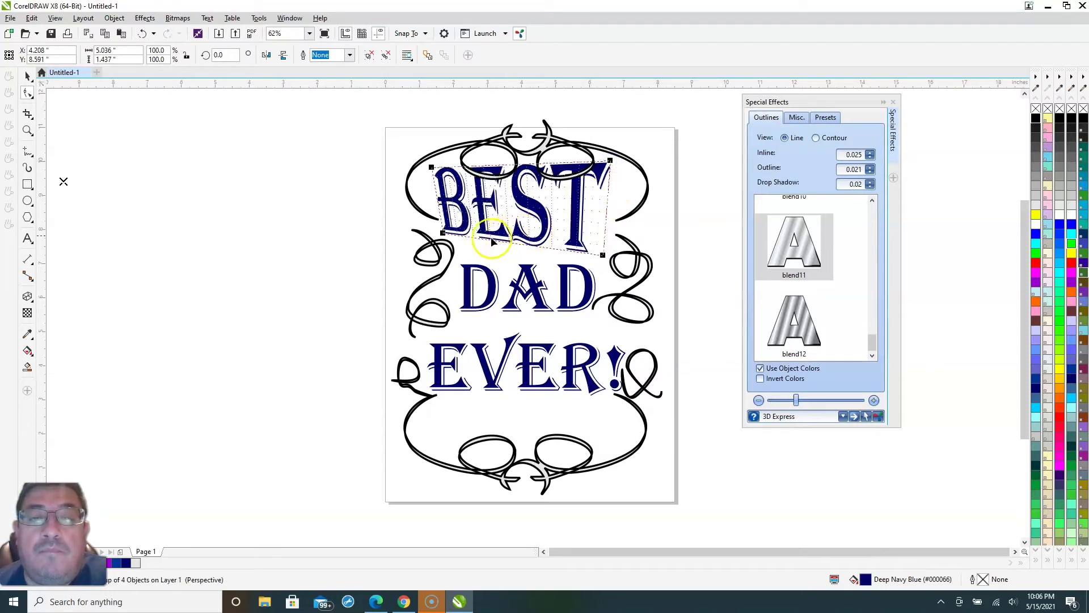
pyautogui.moveTo(608, 270); pyautogui.dragTo(607, 266)
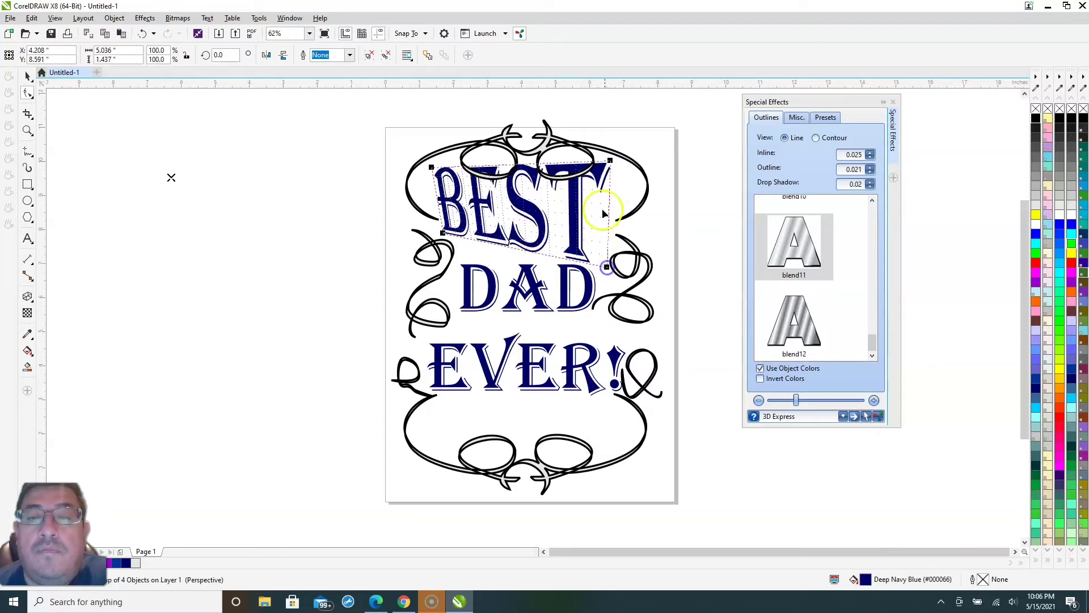
# Scale the distorted BEST down to about 3.74 by 2.12 inches and position it between the top flourish and DAD.
pyautogui.click(26, 76)
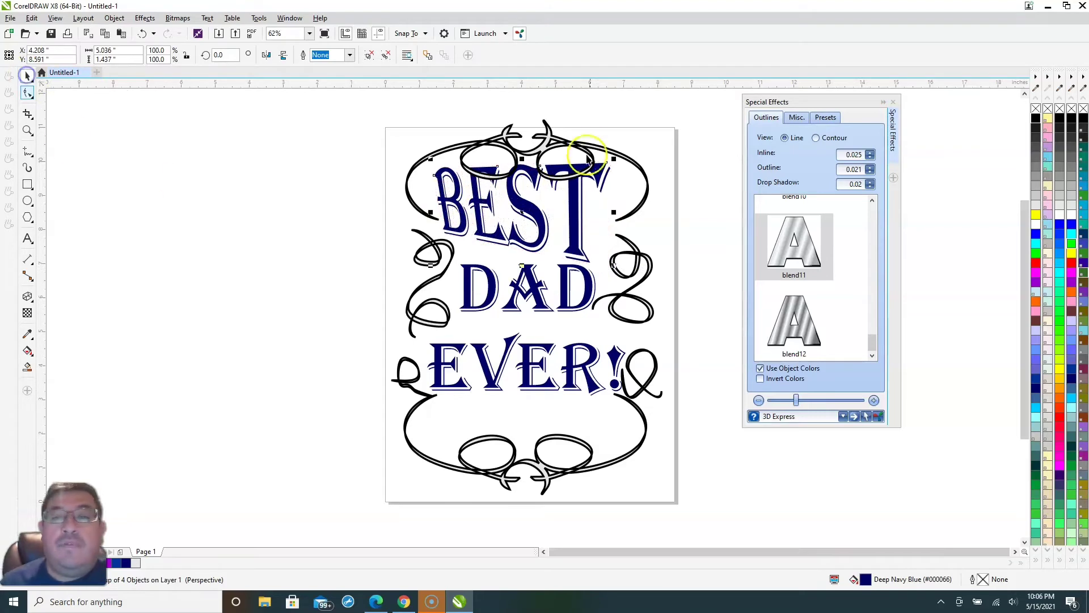
pyautogui.hotkey('ctrl', 'z')
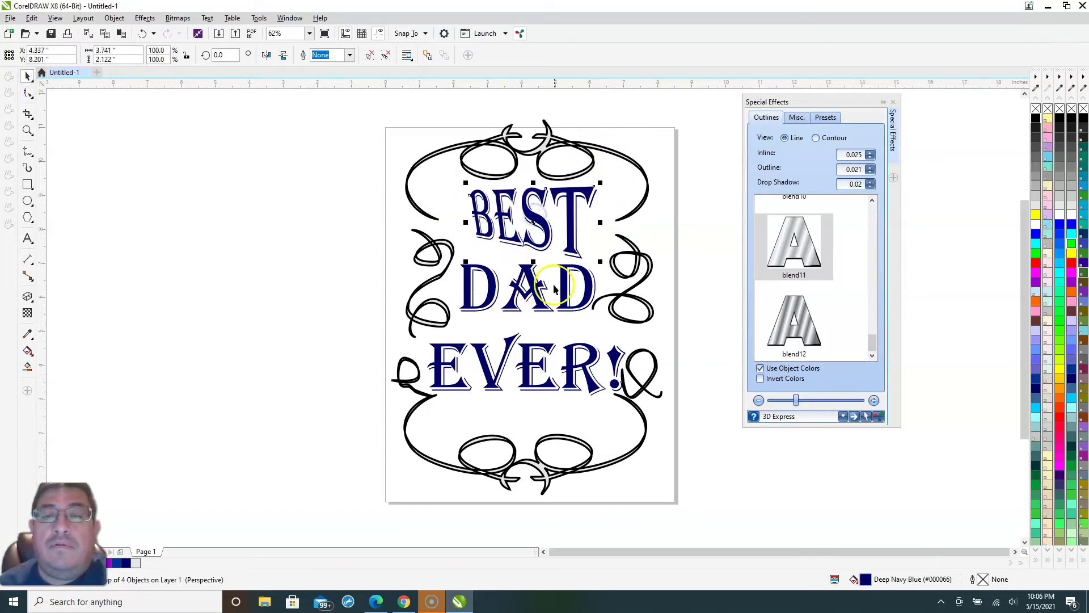
pyautogui.click(572, 241)
# Add a perspective effect to DAD and pull three of its corners outward so the letters stretch taller.
pyautogui.click(523, 306)
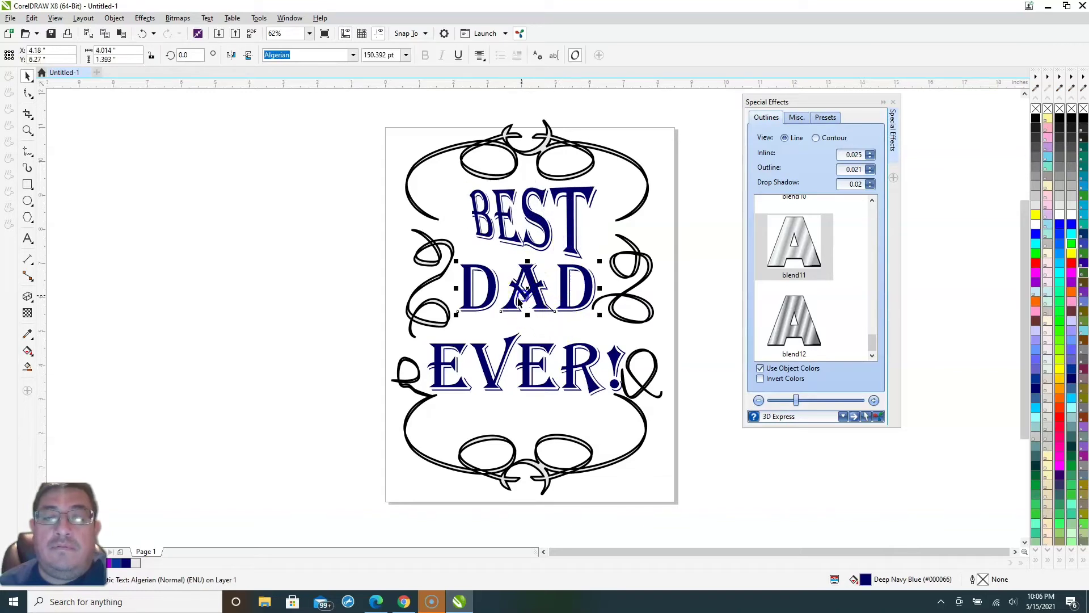
pyautogui.click(141, 20)
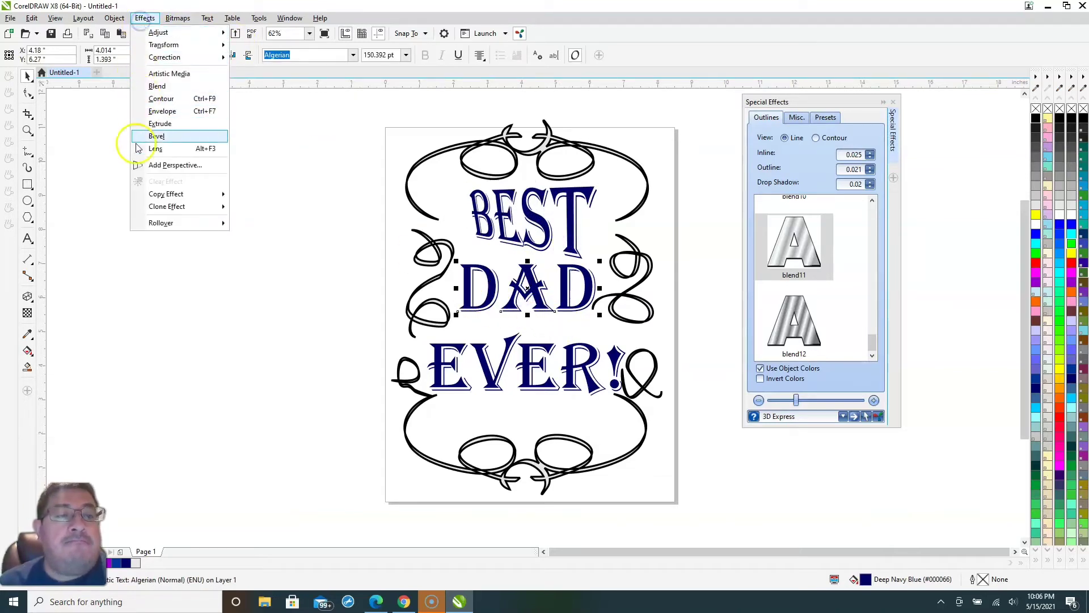
pyautogui.click(156, 165)
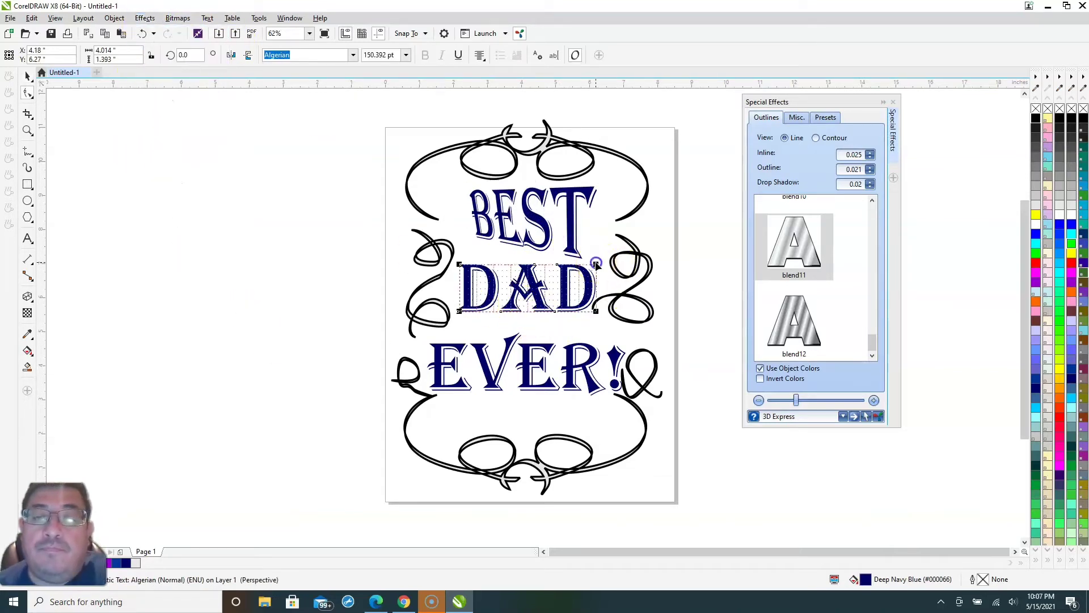
pyautogui.moveTo(595, 264); pyautogui.dragTo(592, 236)
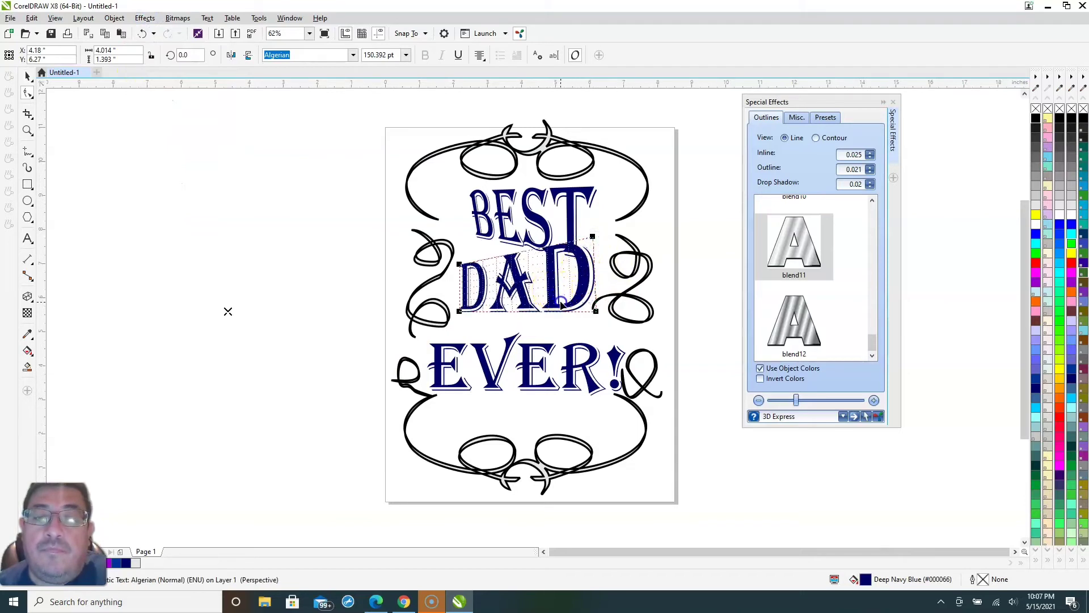
pyautogui.moveTo(595, 312); pyautogui.dragTo(608, 330)
pyautogui.click(464, 312)
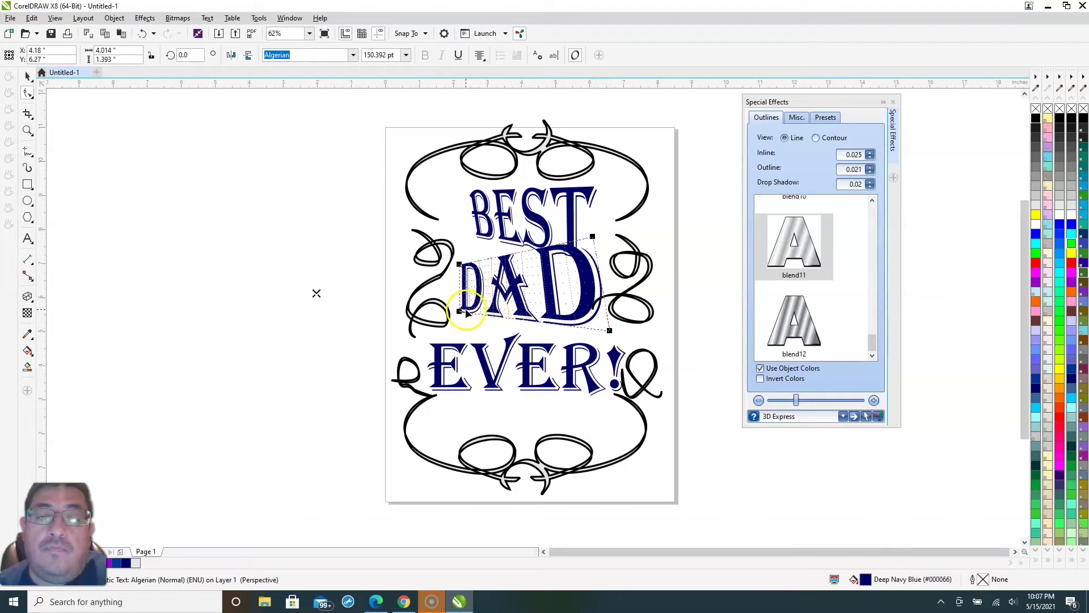
pyautogui.moveTo(460, 311)
pyautogui.mouseDown()
pyautogui.moveTo(478, 339)
pyautogui.moveTo(458, 331)
pyautogui.mouseUp()
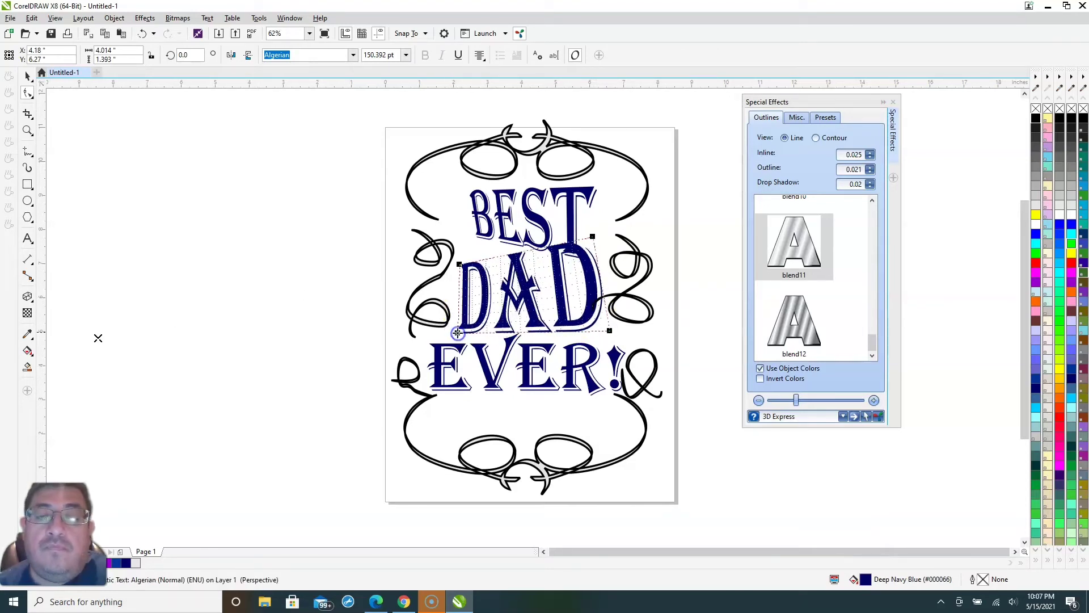
# Slant DAD's perspective by pulling its upper-left corner inward and its lower-right corner in and up.
pyautogui.click(560, 287)
pyautogui.moveTo(592, 238)
pyautogui.mouseDown()
pyautogui.moveTo(590, 253)
pyautogui.moveTo(589, 242)
pyautogui.mouseUp()
pyautogui.click(562, 276)
pyautogui.click(461, 263)
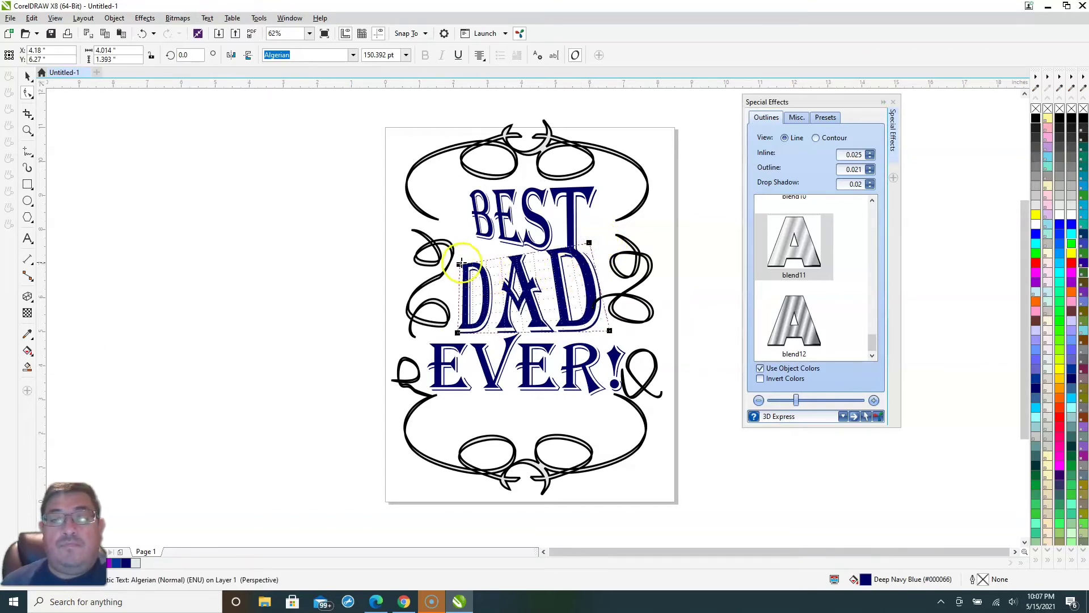
pyautogui.moveTo(461, 265); pyautogui.dragTo(482, 276)
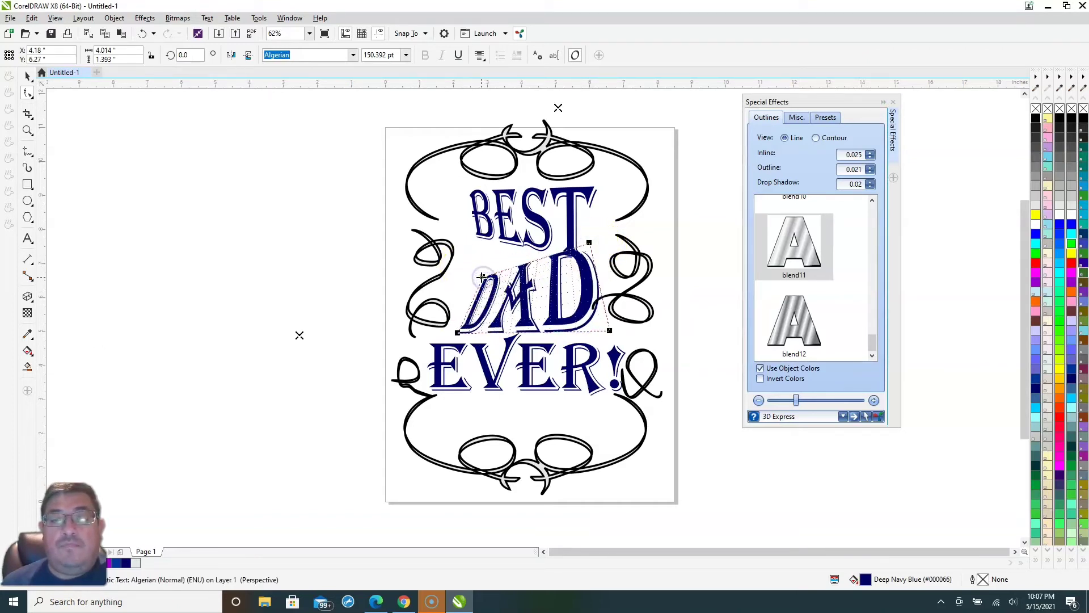
pyautogui.click(611, 331)
pyautogui.moveTo(608, 330); pyautogui.dragTo(579, 307)
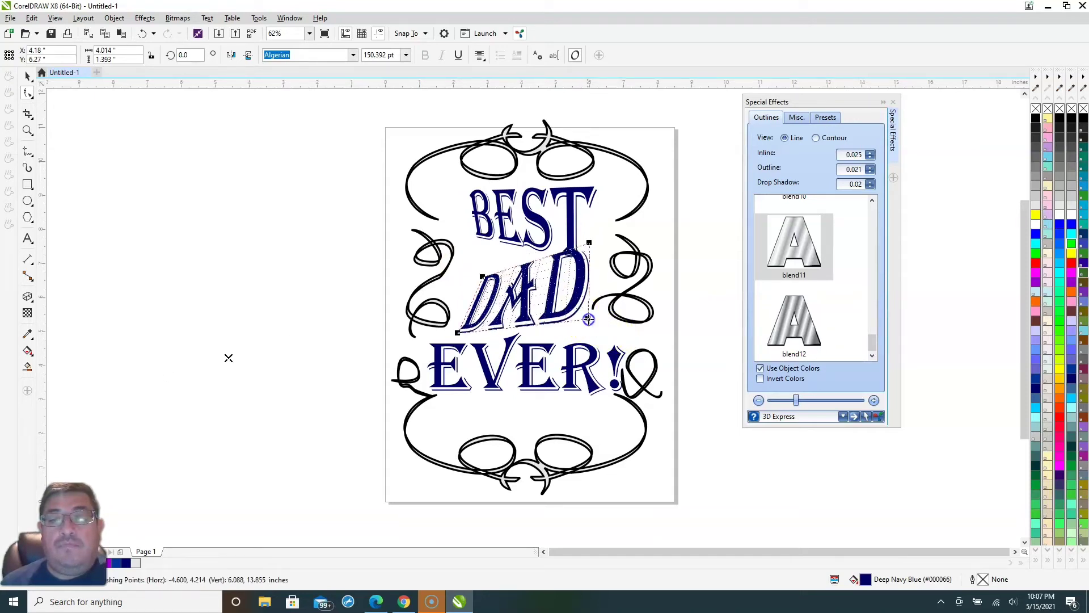
# Raise the lower-right perspective corner of BEST so the T shortens and clears DAD below.
pyautogui.click(567, 223)
pyautogui.click(595, 262)
pyautogui.moveTo(595, 263); pyautogui.dragTo(576, 241)
# Raise DAD's upper-left corner and widen its lower-right one, scale the word to about 3.69 by 2.27 inches and place it between BEST and EVER!
pyautogui.click(556, 296)
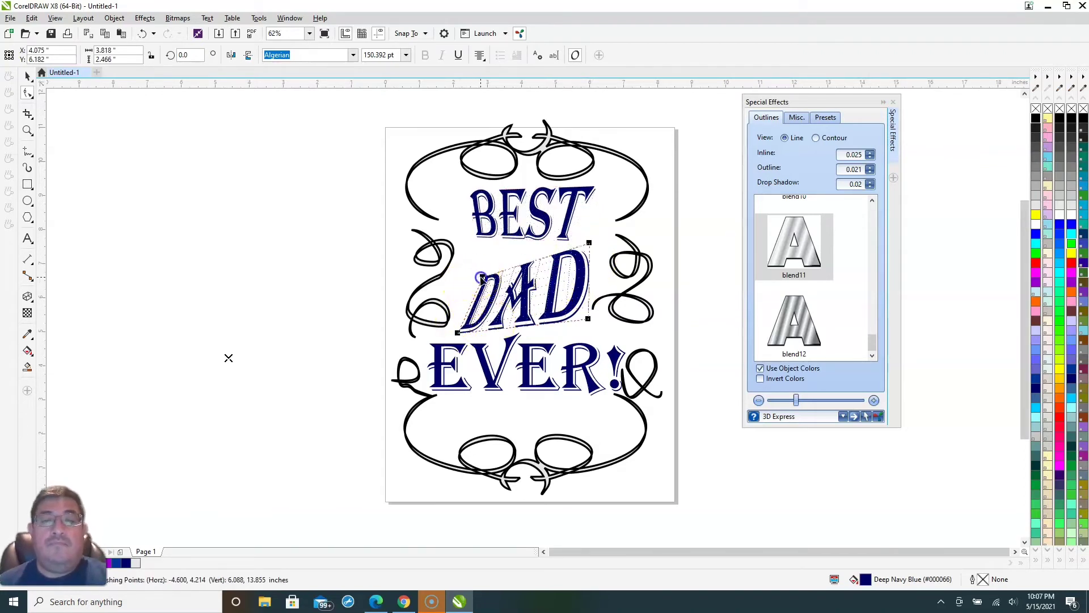
pyautogui.moveTo(481, 277); pyautogui.dragTo(477, 253)
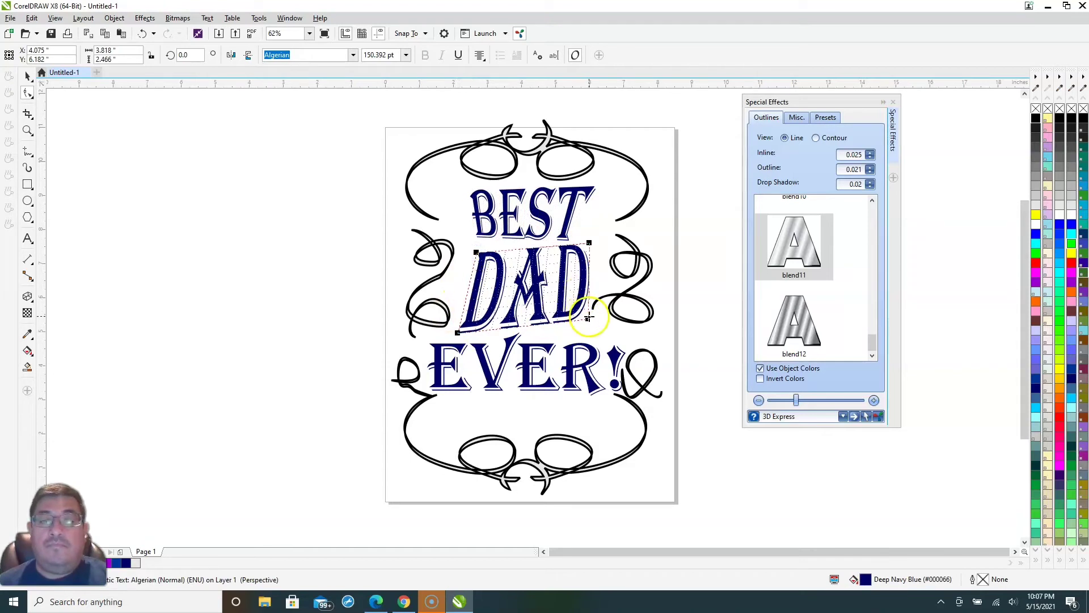
pyautogui.moveTo(588, 317); pyautogui.dragTo(611, 306)
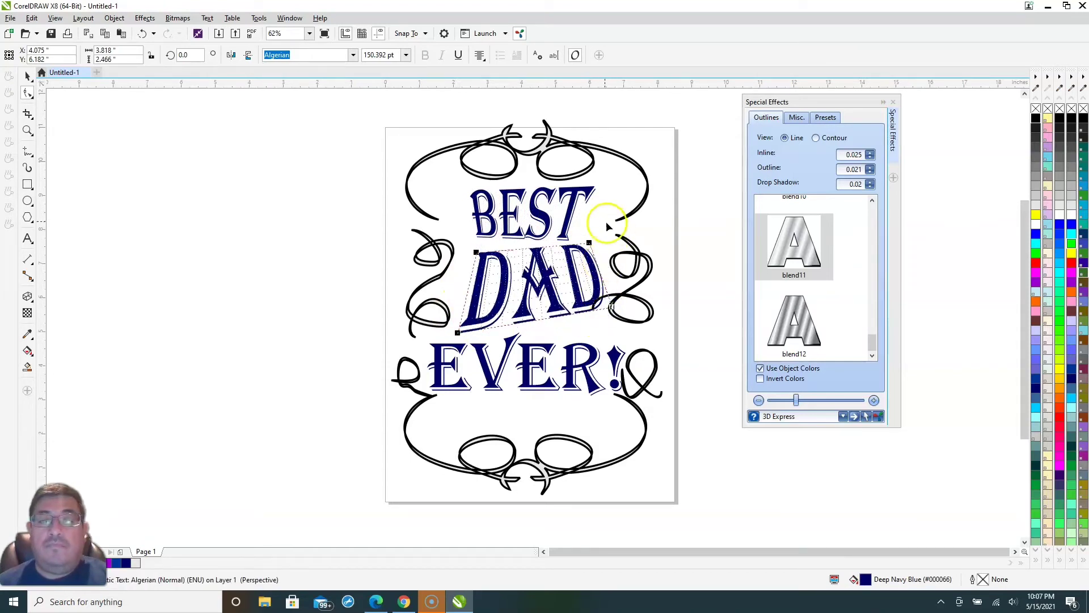
pyautogui.click(27, 76)
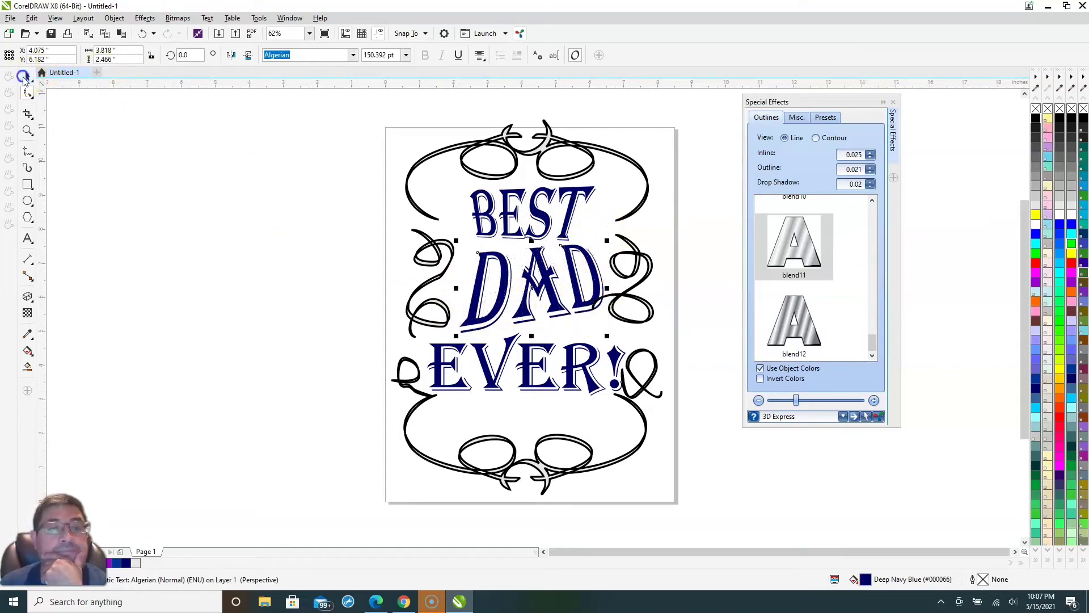
pyautogui.moveTo(535, 302); pyautogui.dragTo(530, 303)
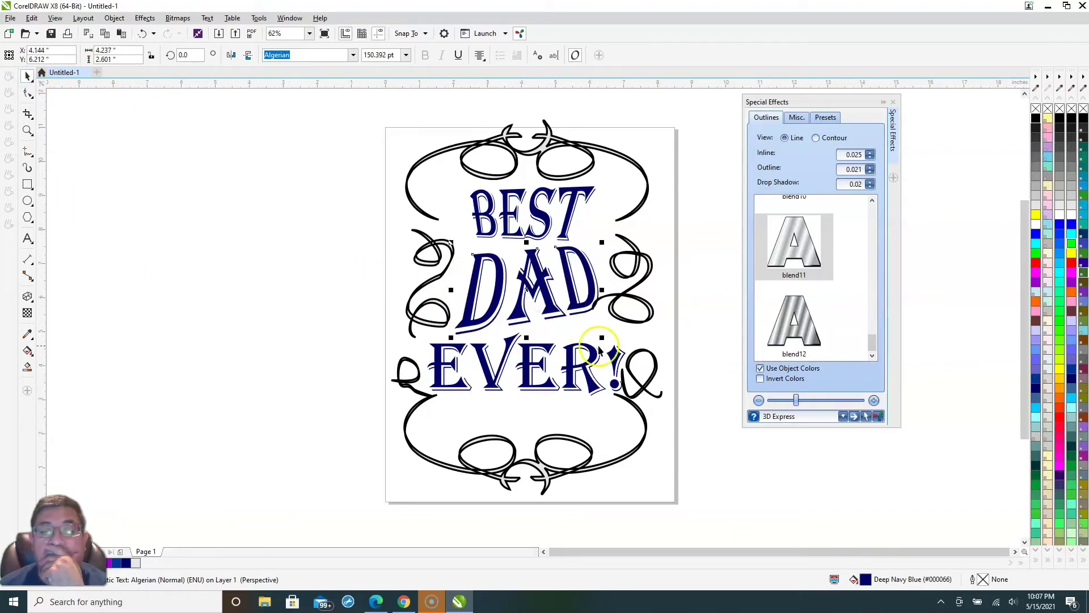
pyautogui.moveTo(602, 338); pyautogui.dragTo(583, 326)
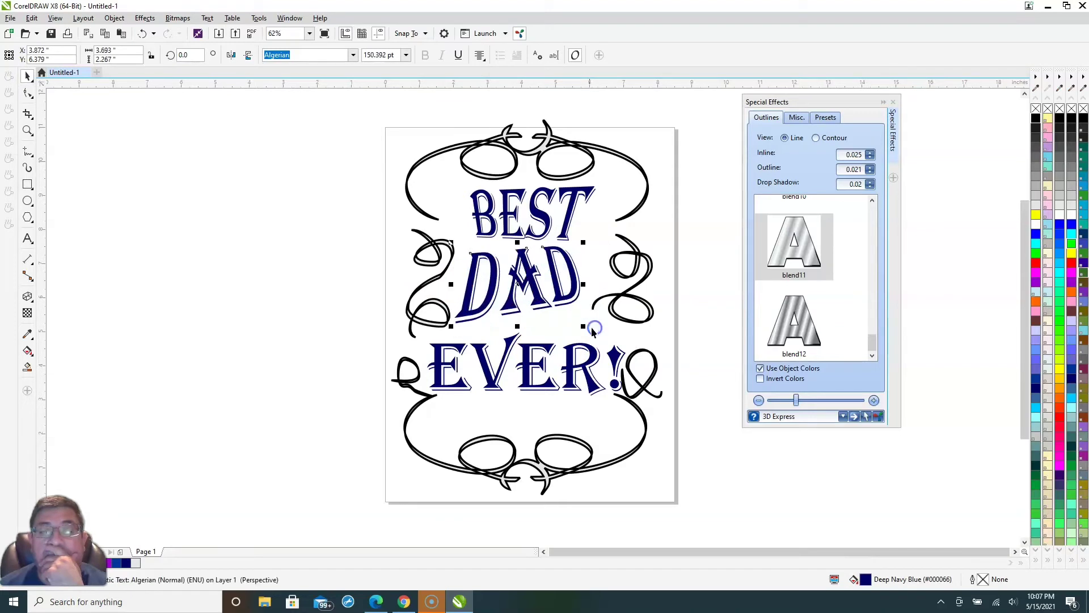
pyautogui.moveTo(527, 275); pyautogui.dragTo(540, 280)
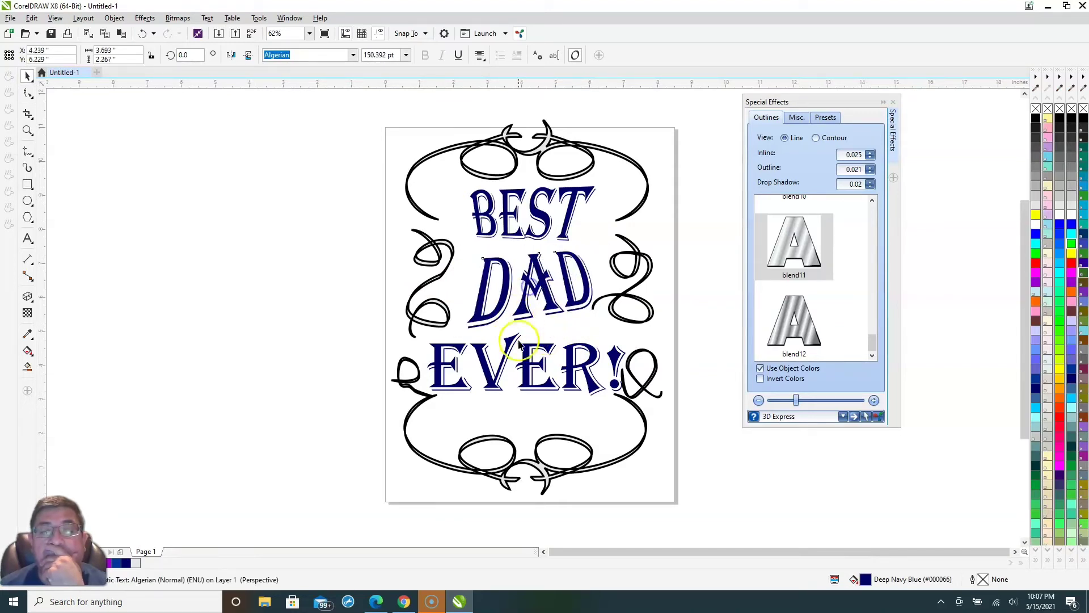
# Add a perspective effect to EVER! and pull its four corners so the word narrows and tilts upward toward the exclamation mark.
pyautogui.click(494, 371)
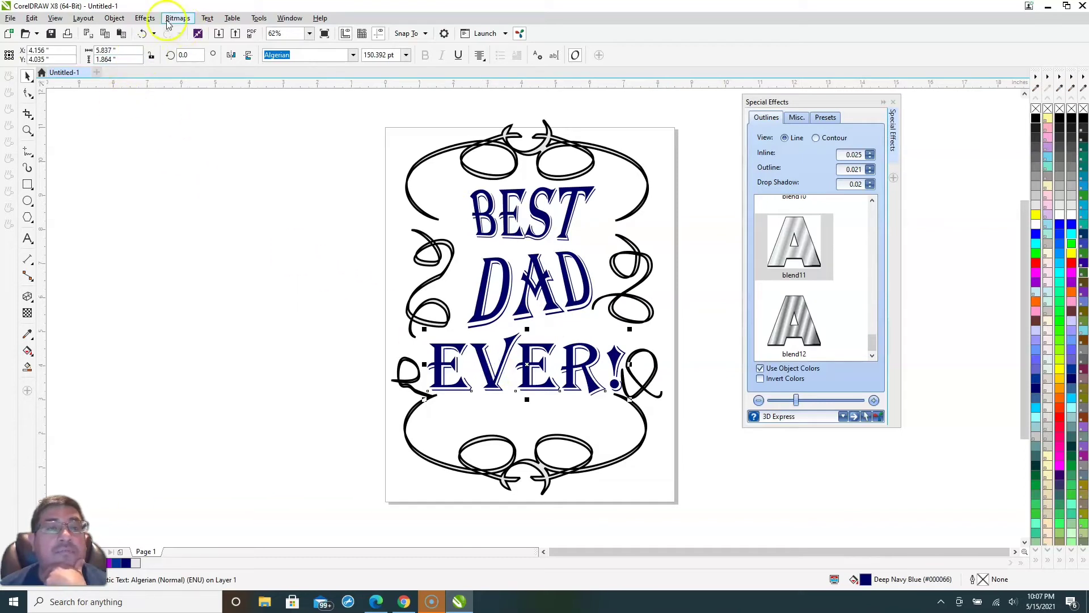
pyautogui.click(129, 18)
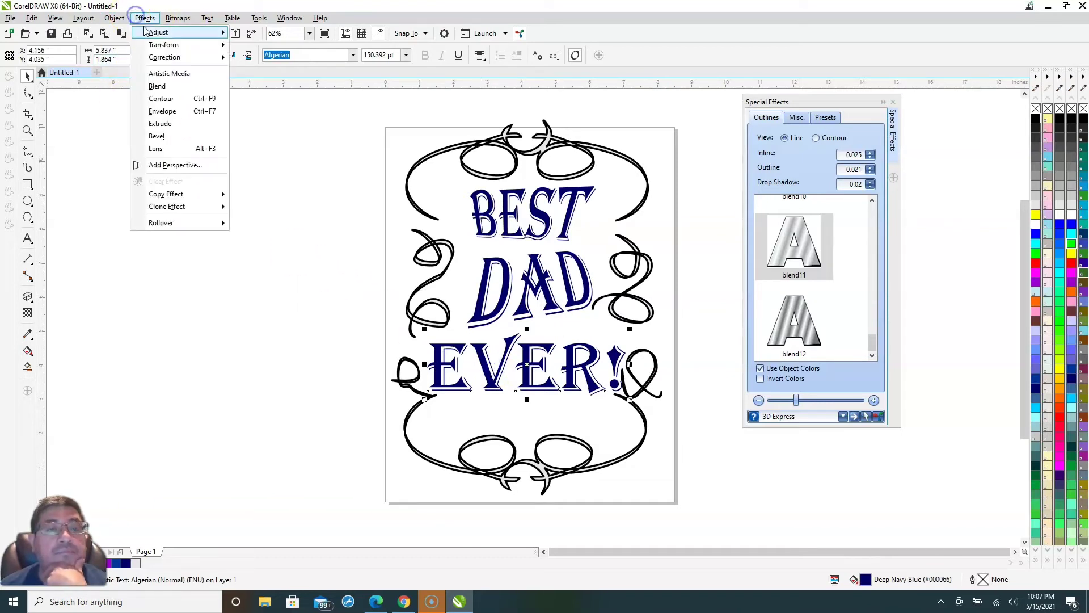
pyautogui.click(182, 164)
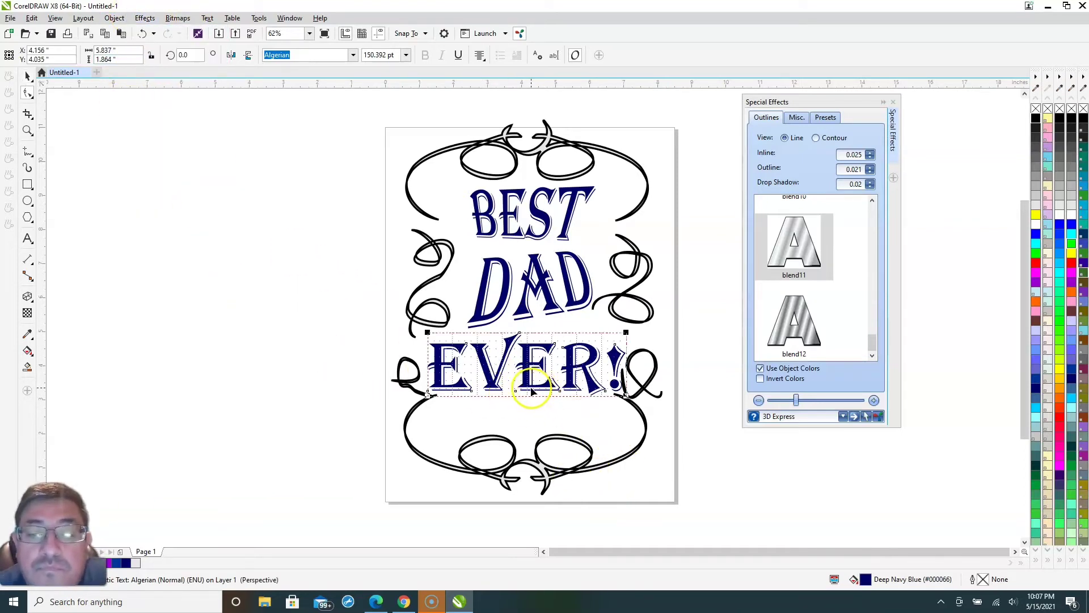
pyautogui.moveTo(626, 395)
pyautogui.mouseDown()
pyautogui.moveTo(599, 415)
pyautogui.moveTo(617, 364)
pyautogui.moveTo(615, 382)
pyautogui.mouseUp()
pyautogui.moveTo(625, 332); pyautogui.dragTo(595, 315)
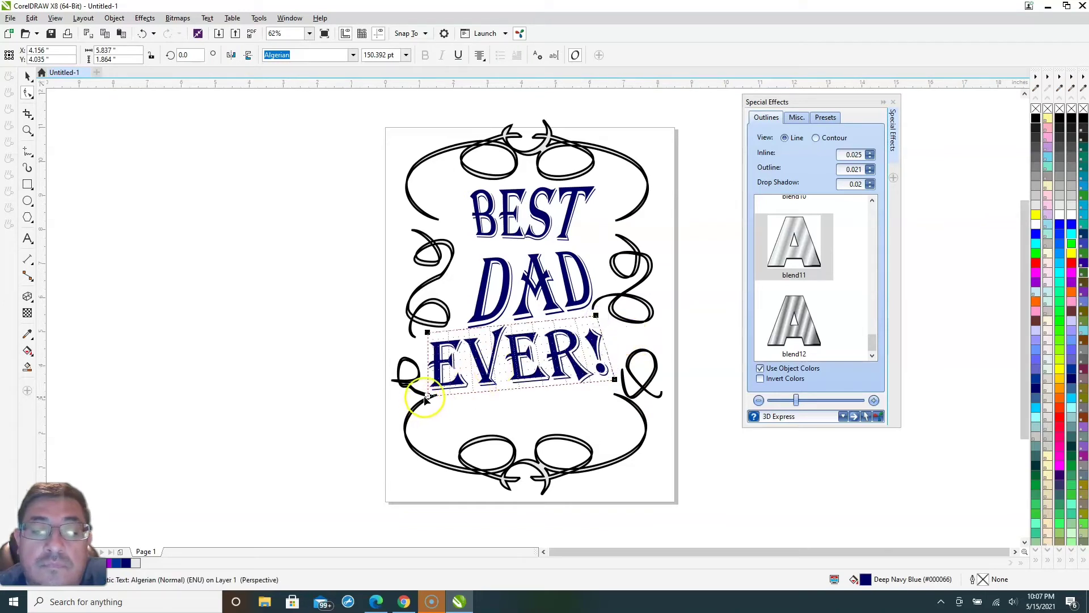
pyautogui.moveTo(426, 395); pyautogui.dragTo(451, 419)
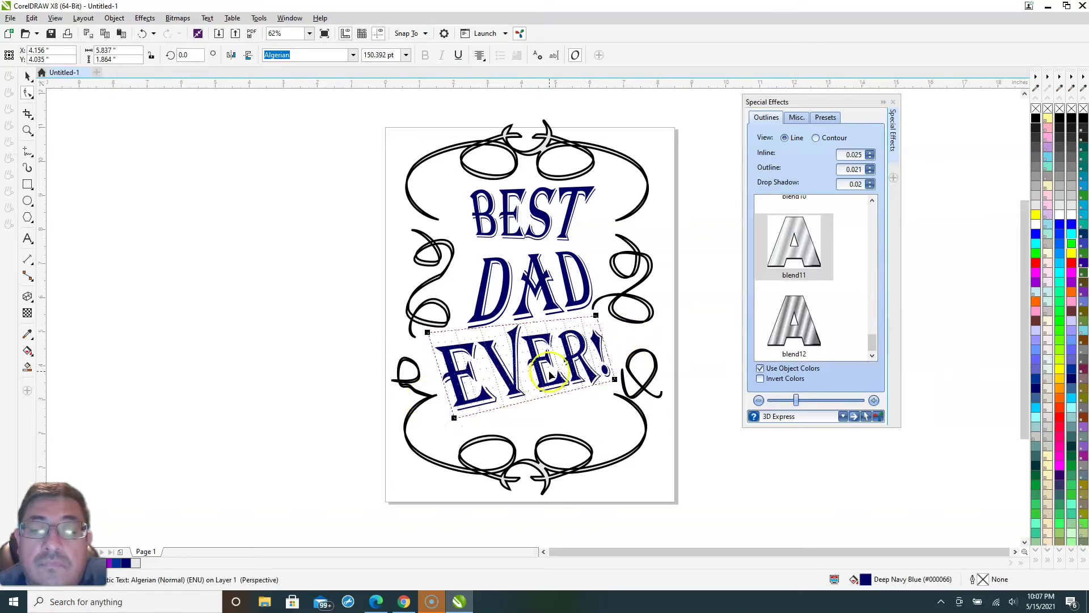
pyautogui.moveTo(427, 332); pyautogui.dragTo(447, 343)
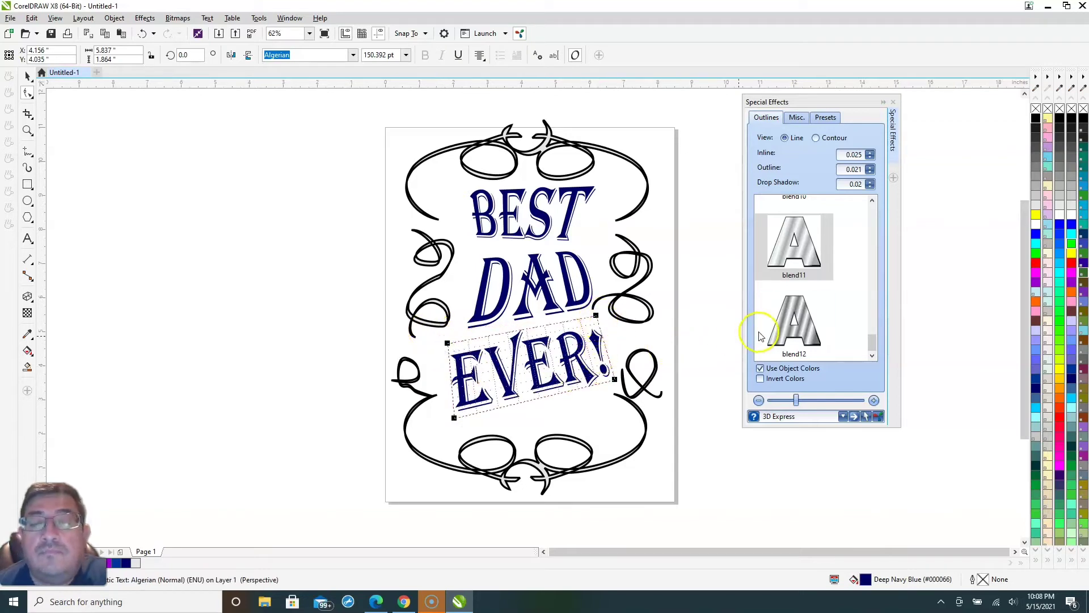
pyautogui.click(596, 400)
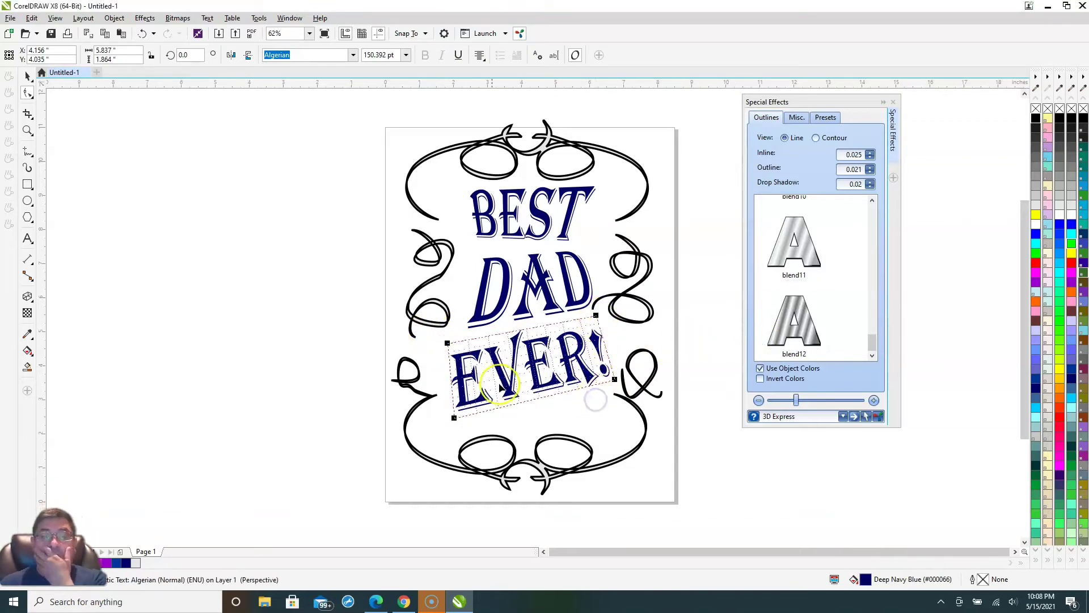
# Move DAD's upper-left perspective corner outward so the first D stands upright, and deselect the word.
pyautogui.click(463, 256)
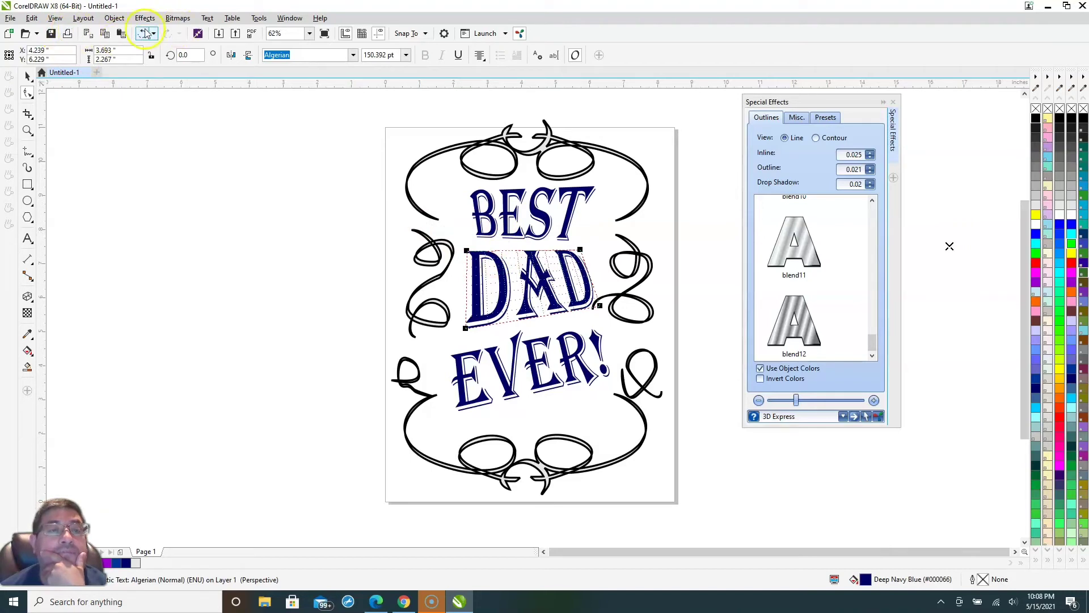
pyautogui.click(145, 33)
pyautogui.click(27, 76)
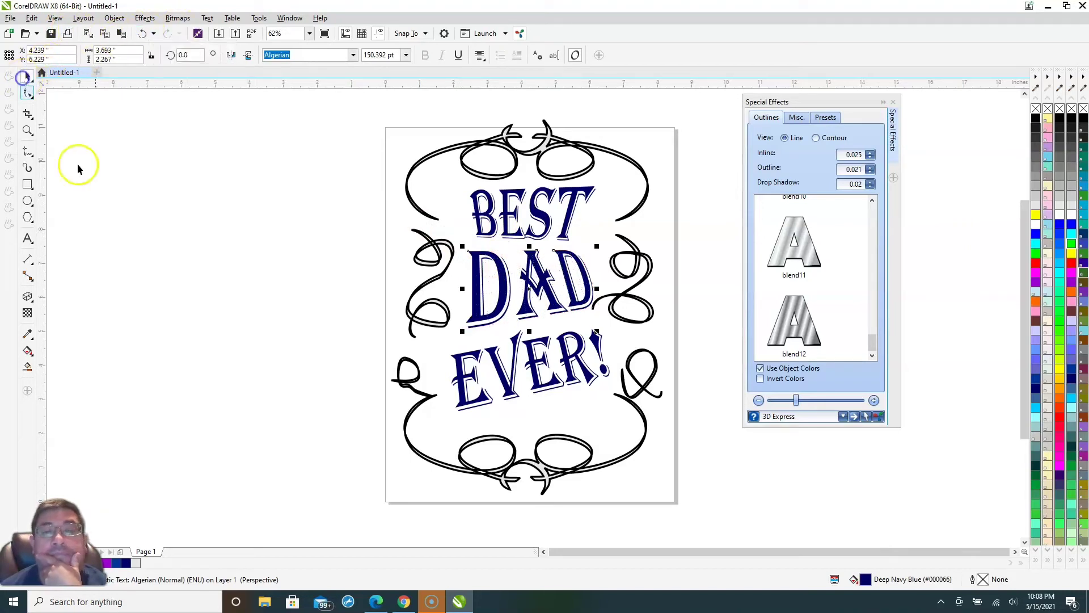
pyautogui.click(163, 243)
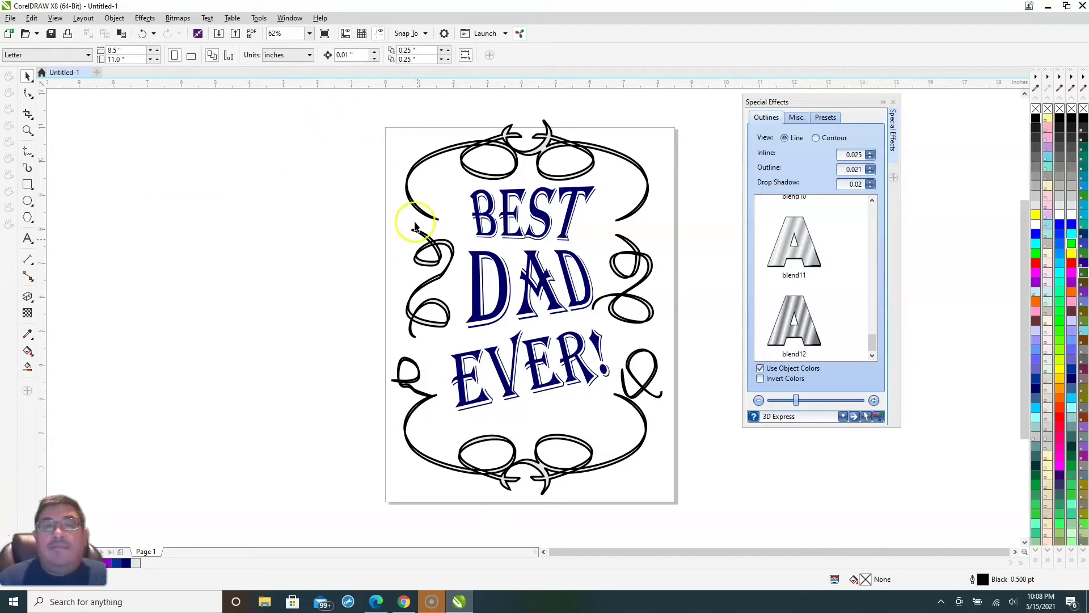
# Apply the blend10 outline preset to the bottom flourish.
pyautogui.click(570, 468)
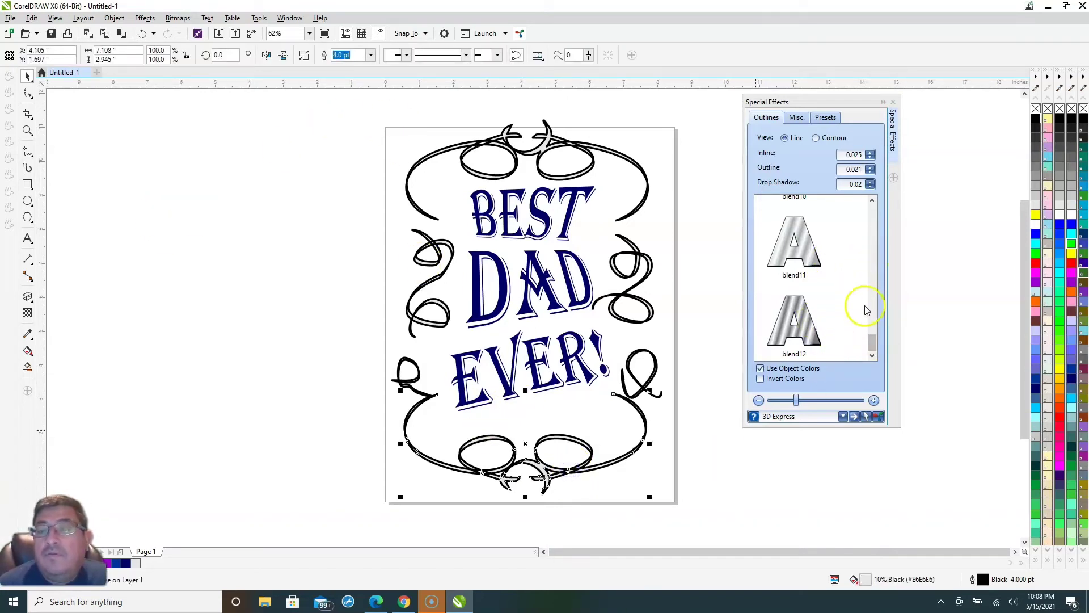
pyautogui.moveTo(874, 344); pyautogui.dragTo(873, 328)
pyautogui.click(812, 330)
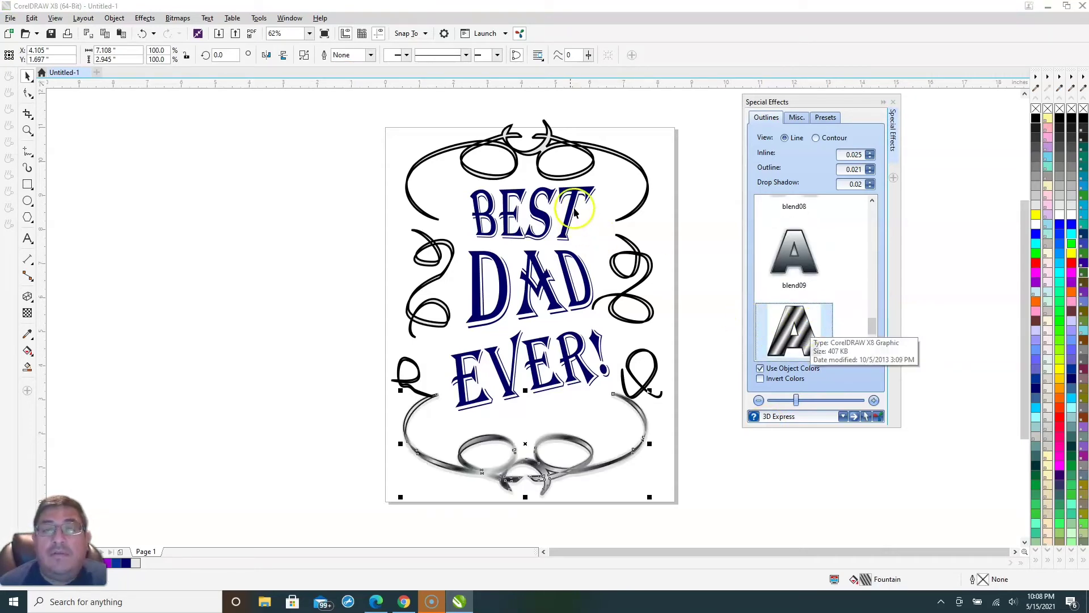
# Apply the blend09 outline preset to the top flourish and to the flourish on the left of DAD.
pyautogui.click(542, 147)
pyautogui.click(806, 262)
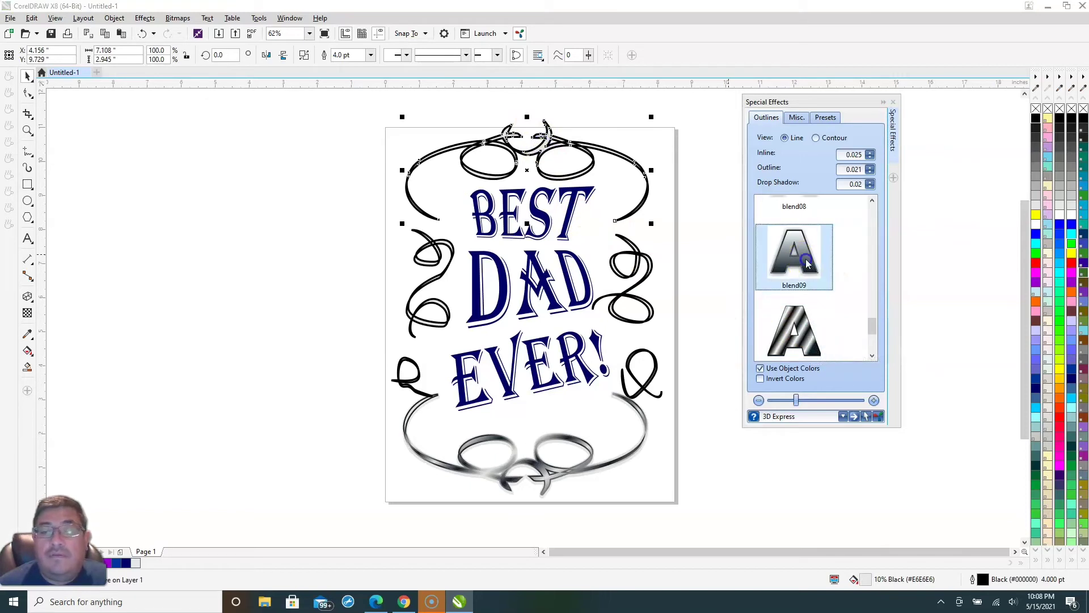
pyautogui.press('F10')
pyautogui.click(445, 273)
pyautogui.click(771, 262)
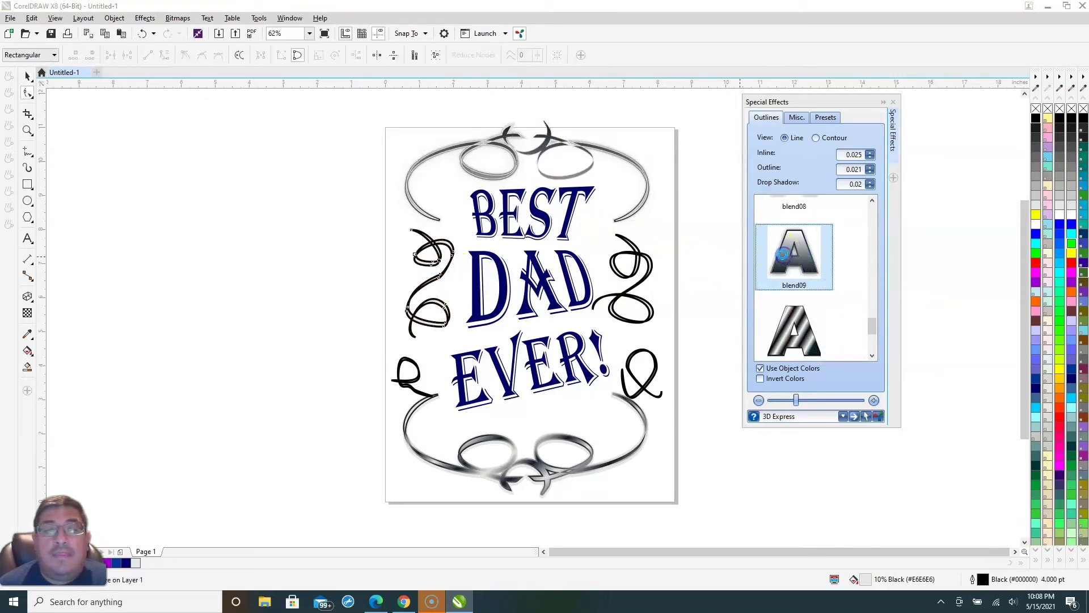
# Apply the blend09 preset to the flourish on the right of DAD and both small flourishes beside EVER!
pyautogui.click(638, 260)
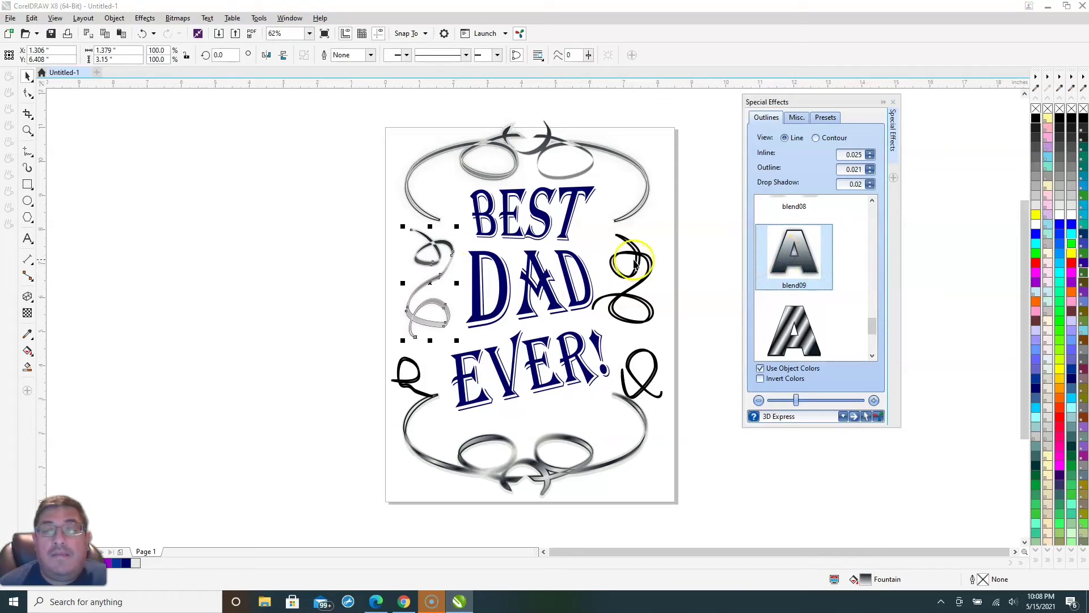
pyautogui.click(783, 254)
pyautogui.click(639, 369)
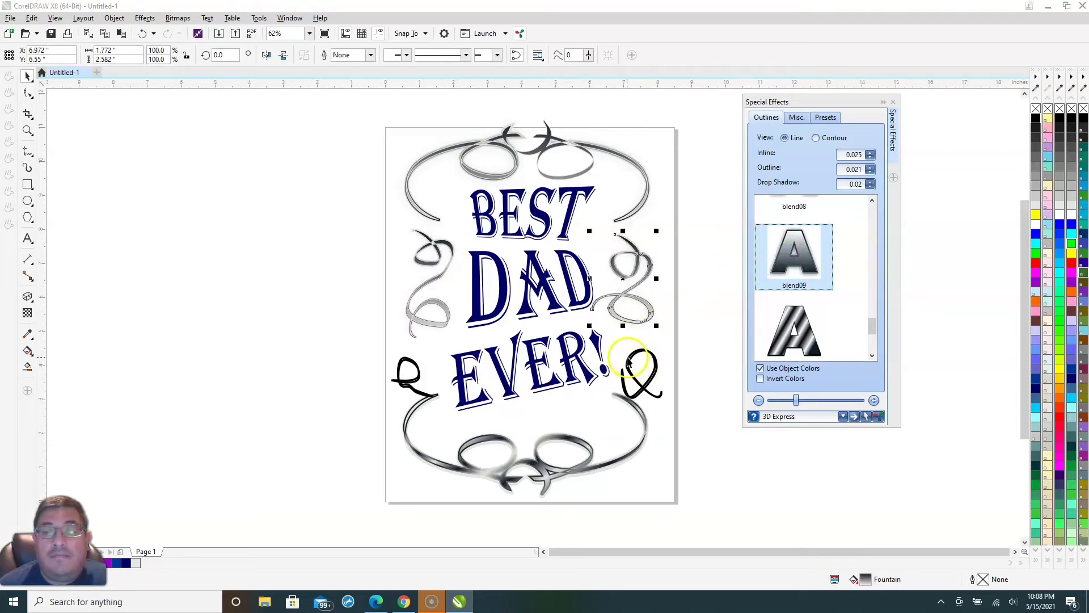
pyautogui.click(783, 249)
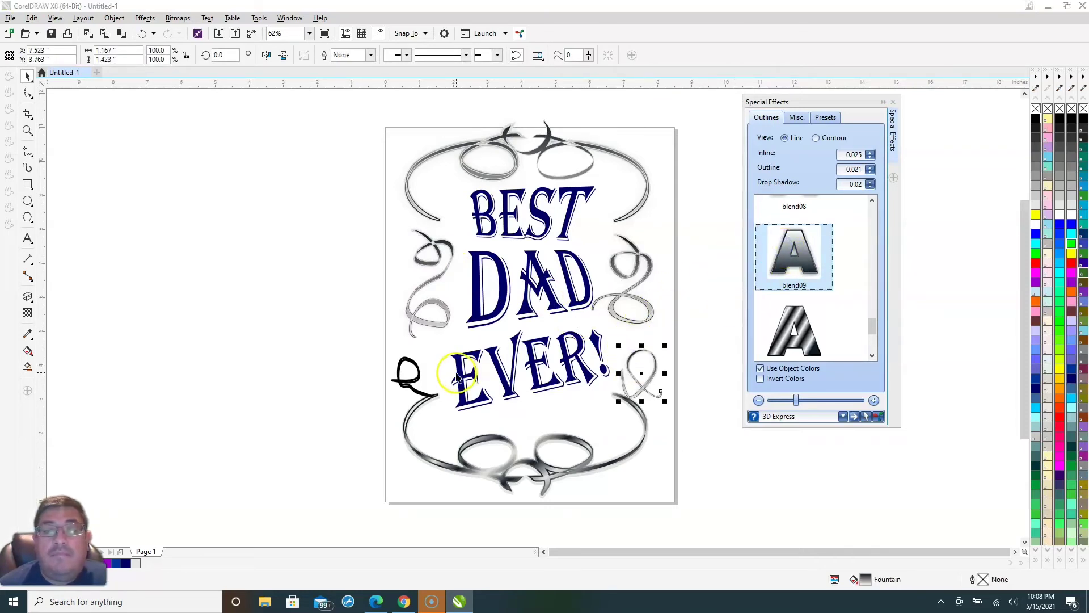
pyautogui.click(410, 376)
pyautogui.click(784, 250)
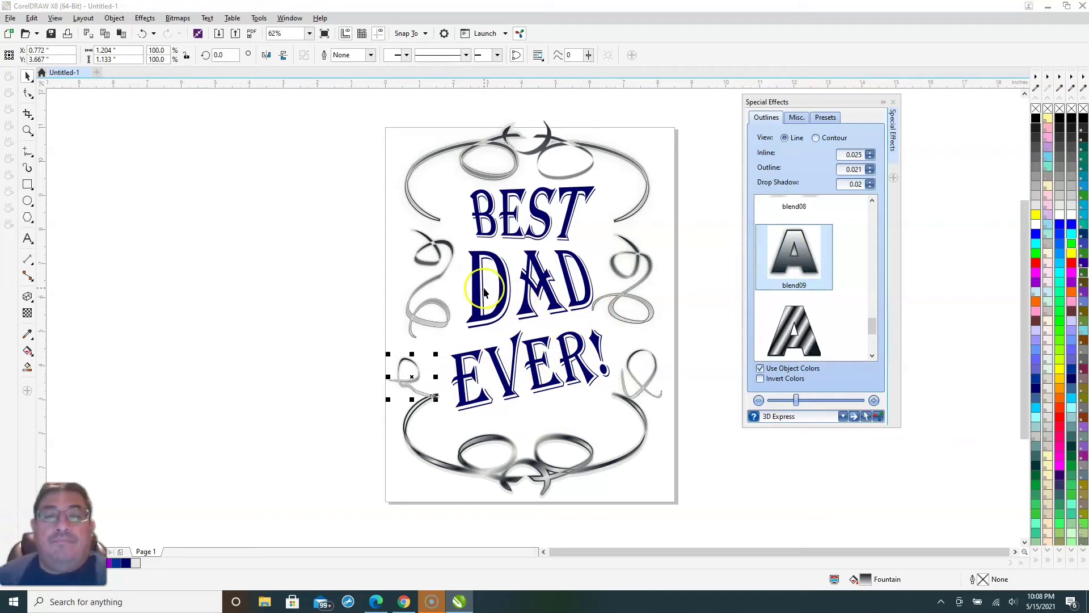
# Enlarge the word DAD to about 4.23 in wide and centre it between the two side flourishes.
pyautogui.click(466, 290)
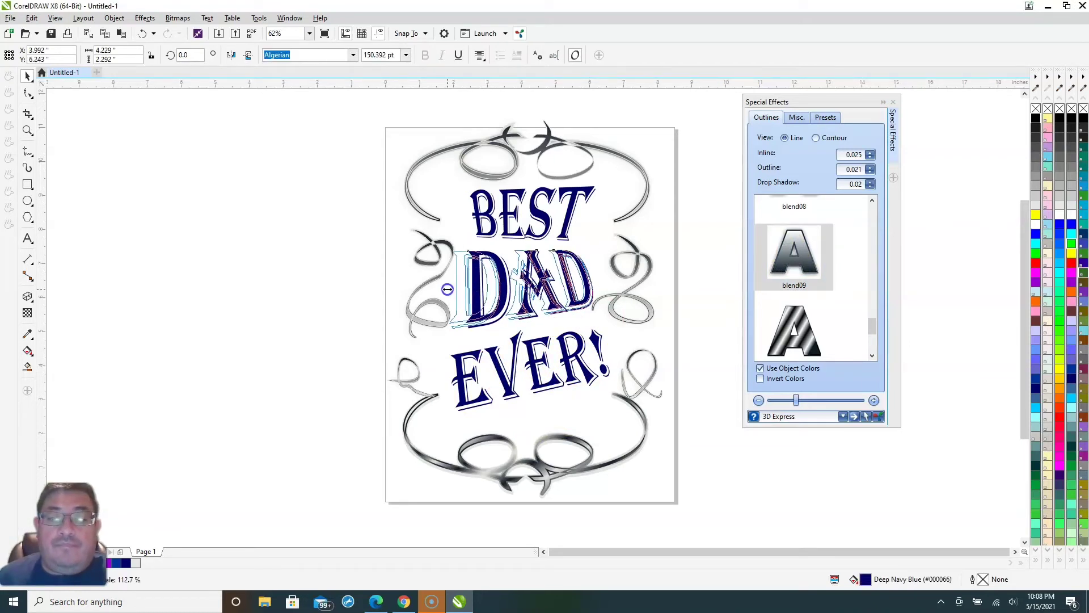
pyautogui.moveTo(532, 296); pyautogui.dragTo(536, 295)
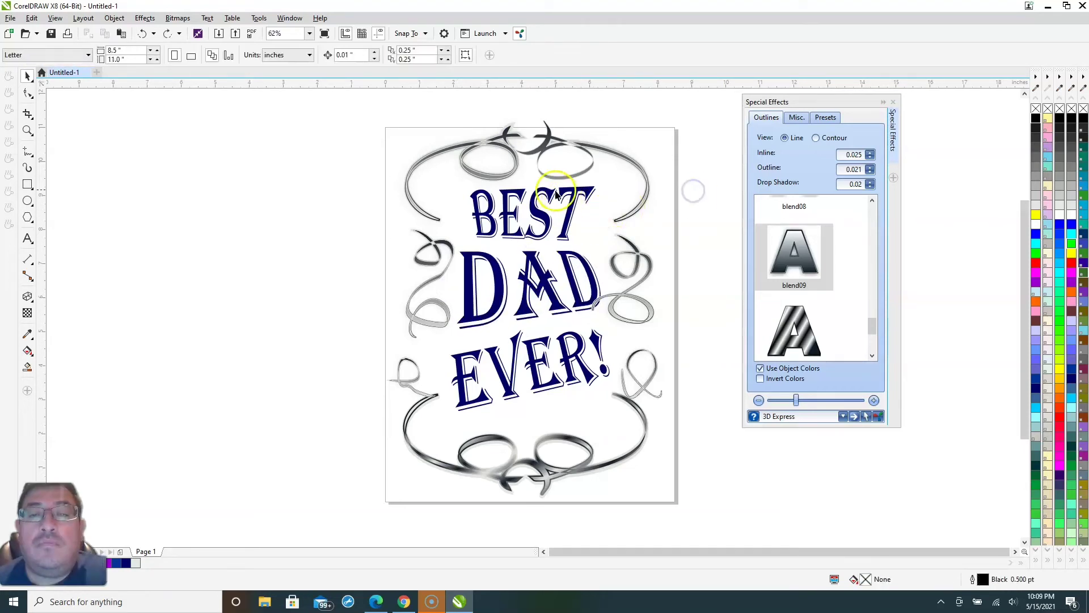
# Apply the blend09 outline preset, keeping object colors, to the words EVER! and DAD.
pyautogui.click(491, 245)
pyautogui.click(497, 358)
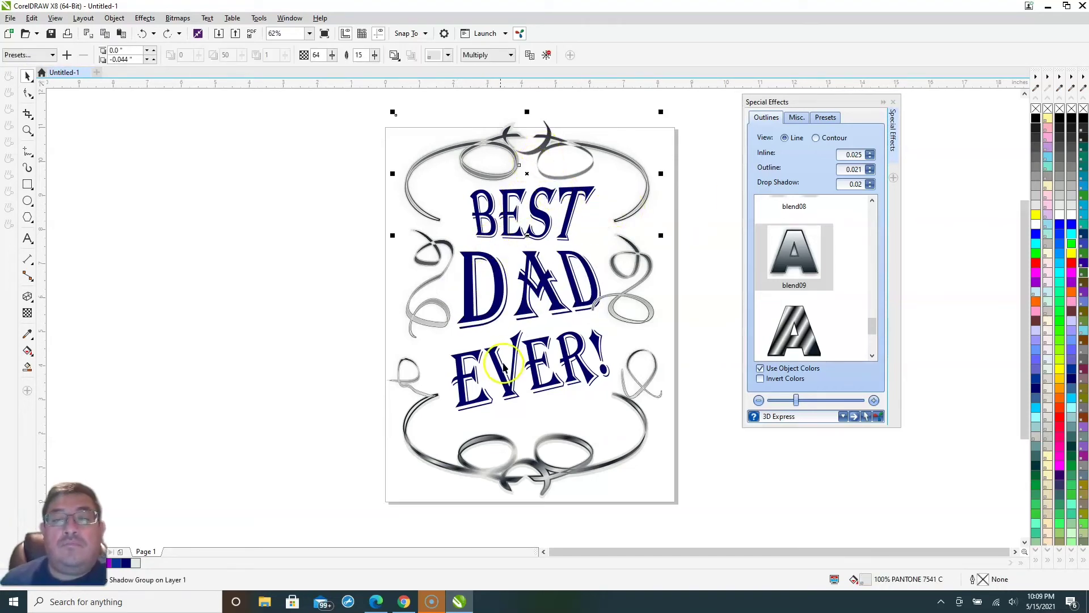
pyautogui.click(810, 280)
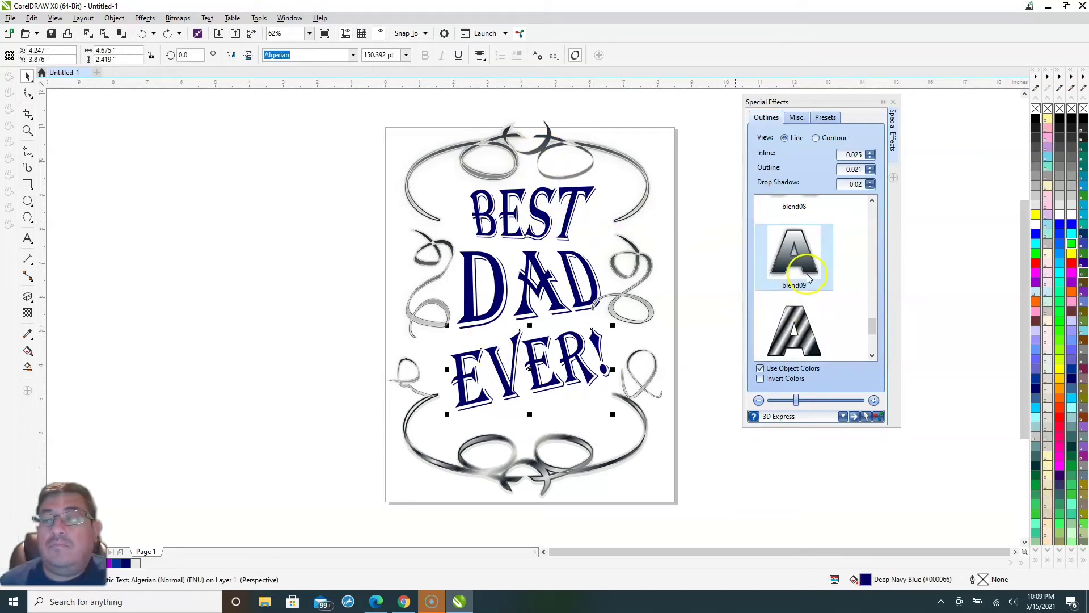
pyautogui.click(808, 270)
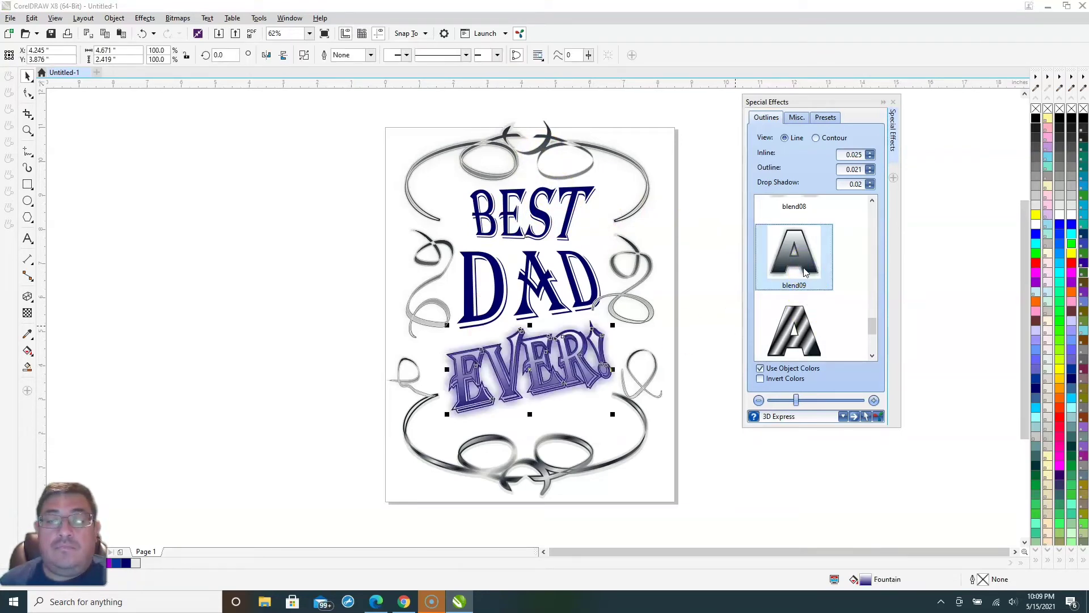
pyautogui.click(551, 301)
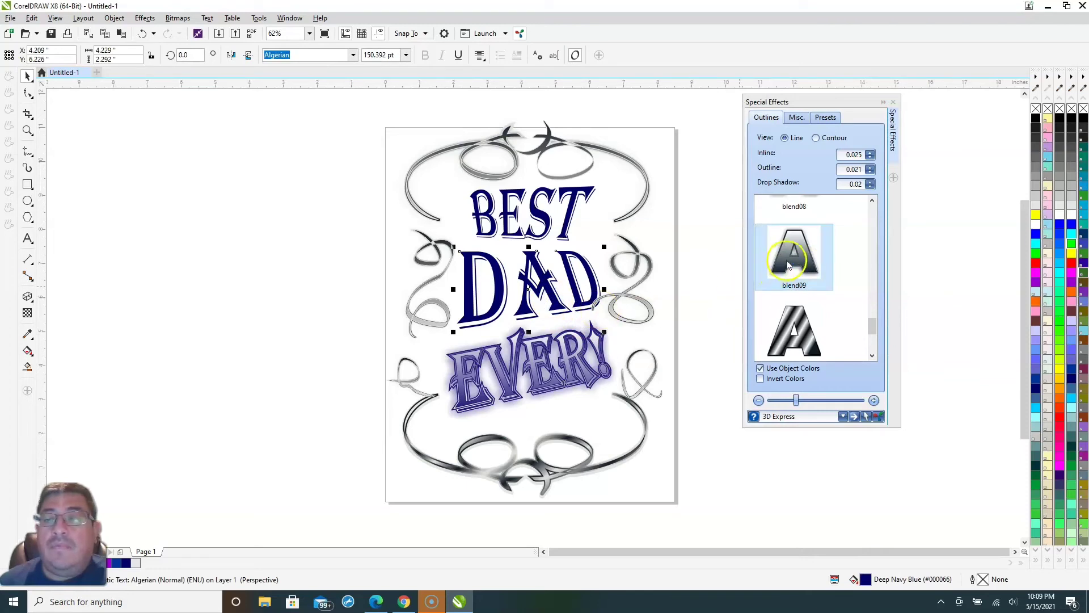
# Select the top flourish and shift it off the page to the right, clear of the word BEST.
pyautogui.click(549, 217)
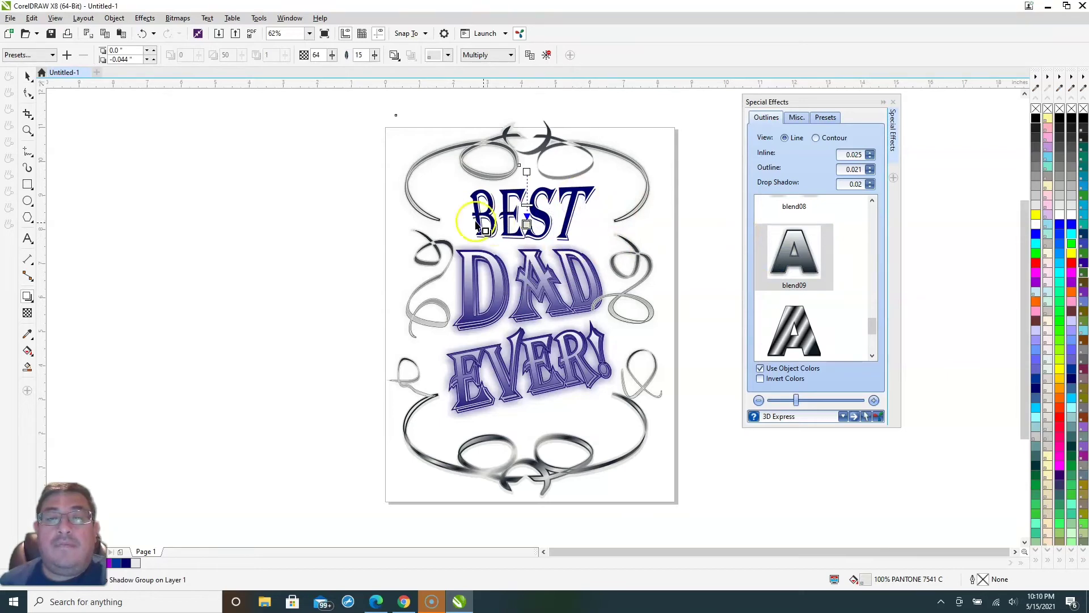
pyautogui.click(26, 77)
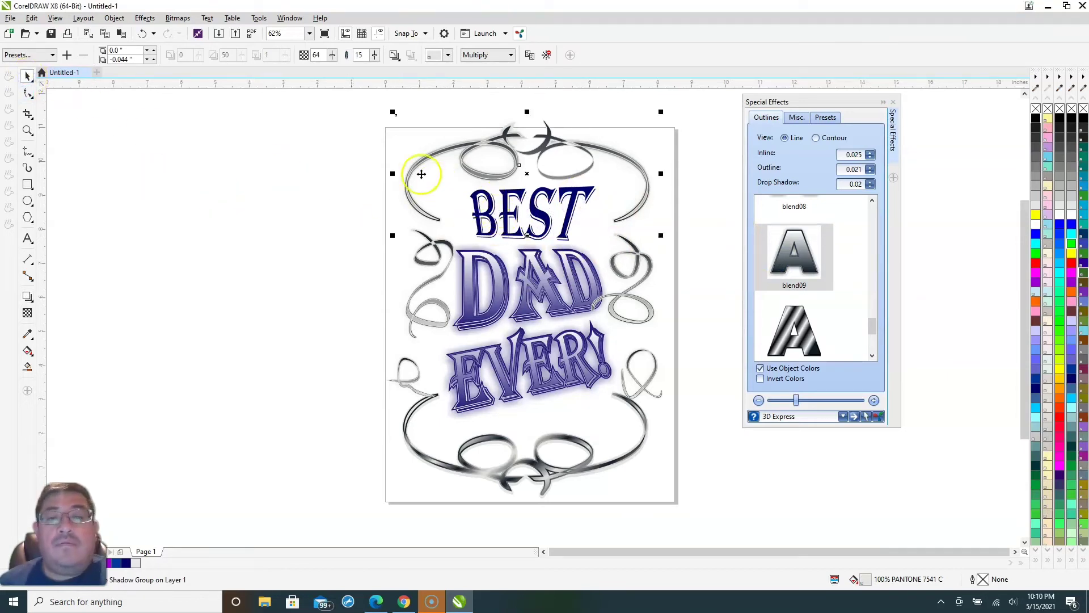
pyautogui.click(110, 21)
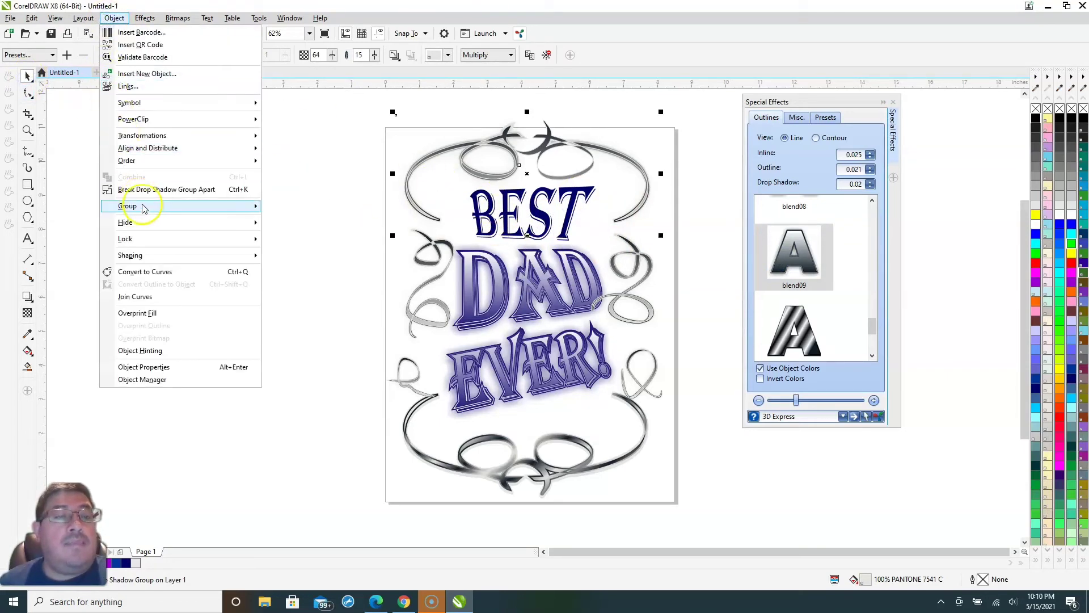
pyautogui.moveTo(141, 206)
pyautogui.click(287, 209)
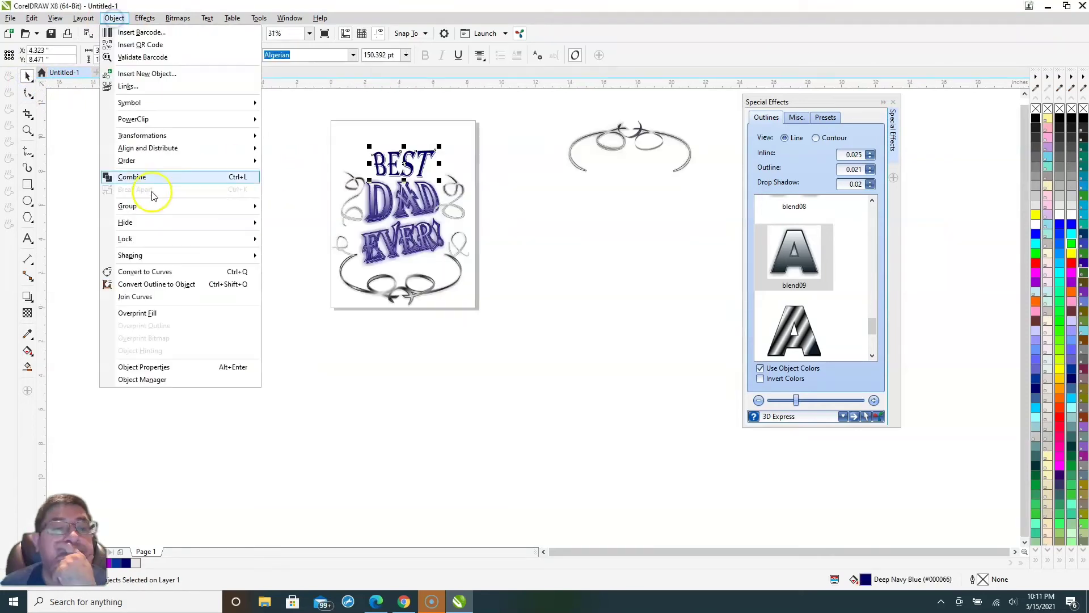
# Group the separate pieces of BEST and apply the blend09 outline preset to the word.
pyautogui.moveTo(180, 208)
pyautogui.click(278, 207)
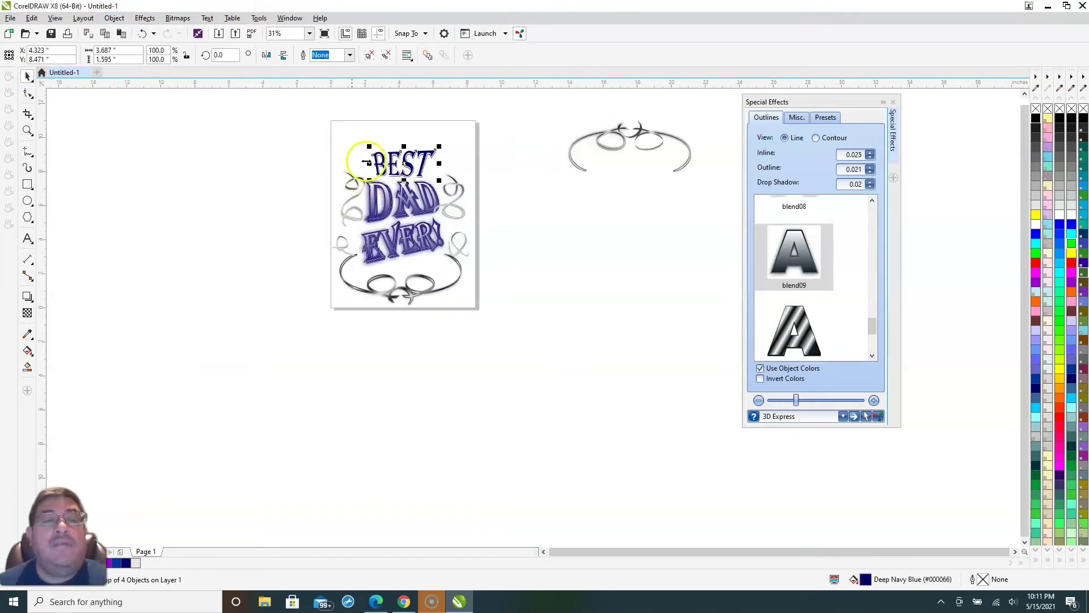
pyautogui.click(782, 270)
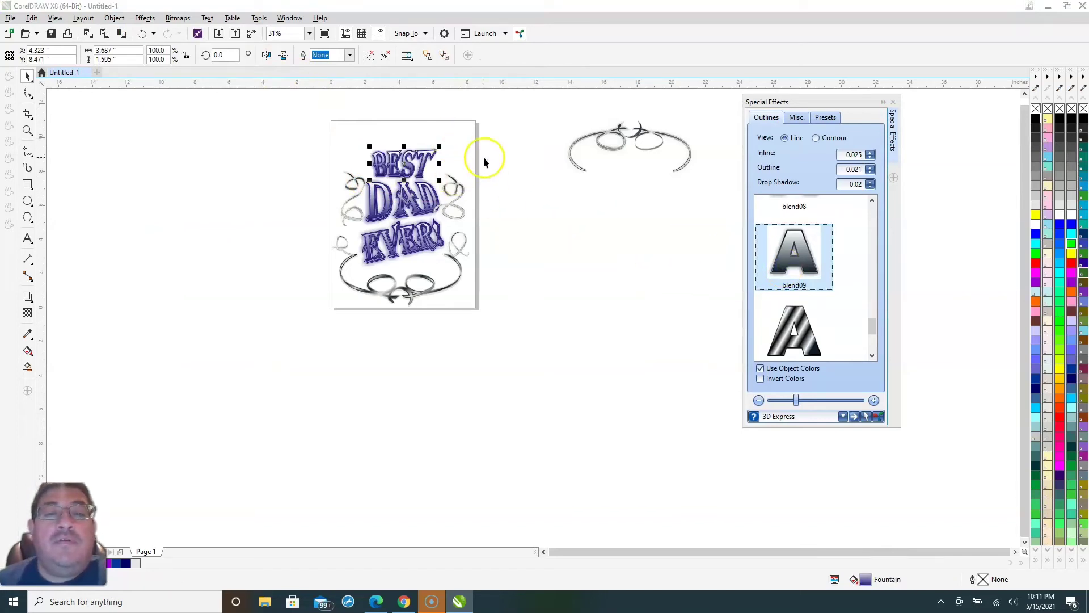
# Group all pieces of the top flourish beside the page and move it back above BEST.
pyautogui.scroll(1, 485, 162)
pyautogui.scroll(-1, 531, 147)
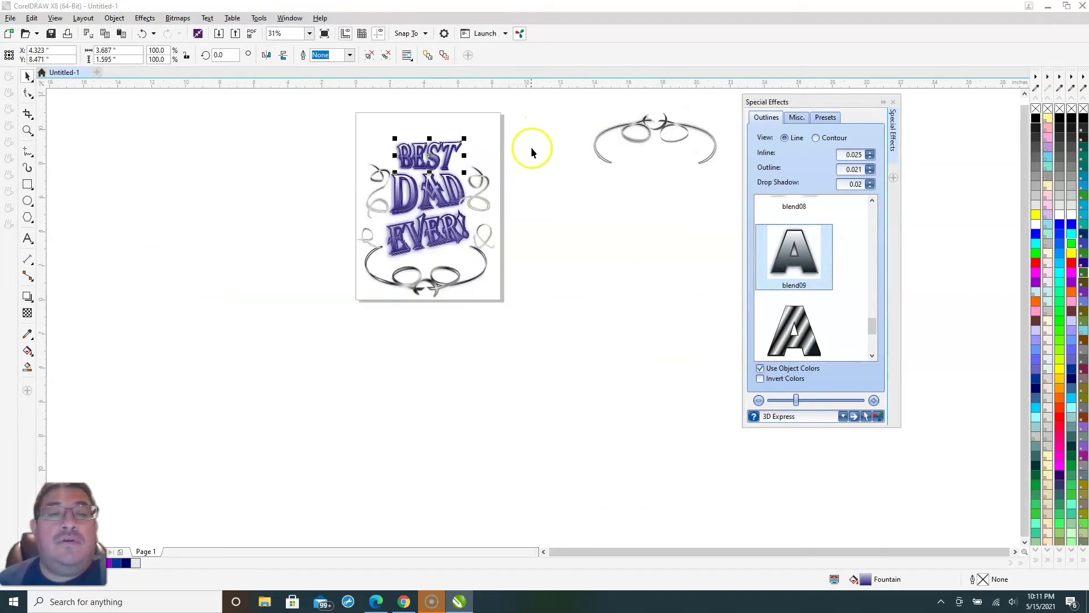
pyautogui.click(616, 190)
pyautogui.moveTo(567, 98)
pyautogui.mouseDown()
pyautogui.moveTo(620, 172)
pyautogui.moveTo(735, 201)
pyautogui.mouseUp()
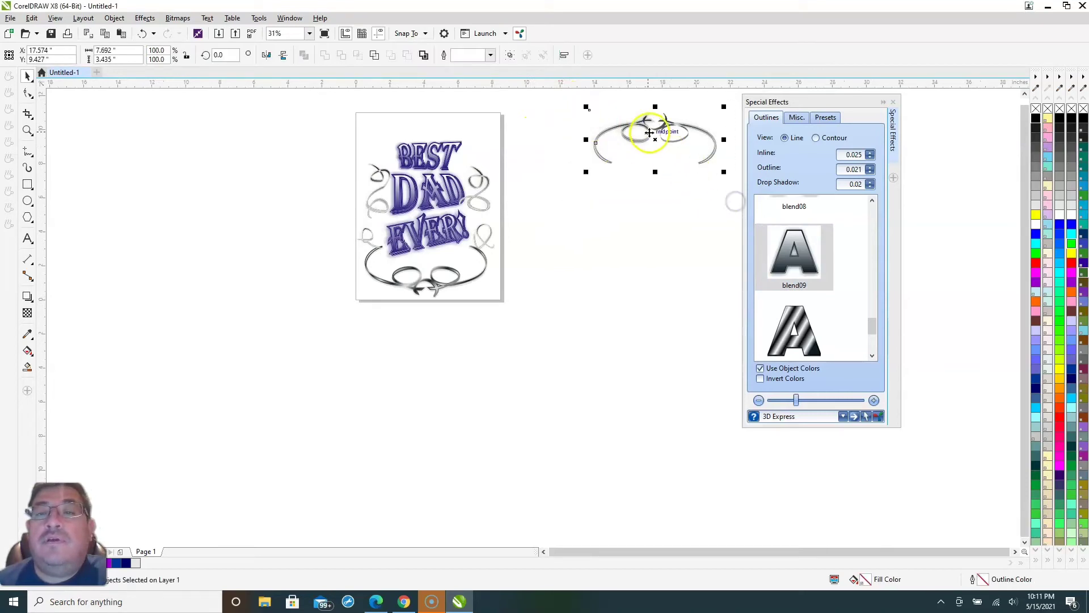
pyautogui.click(114, 18)
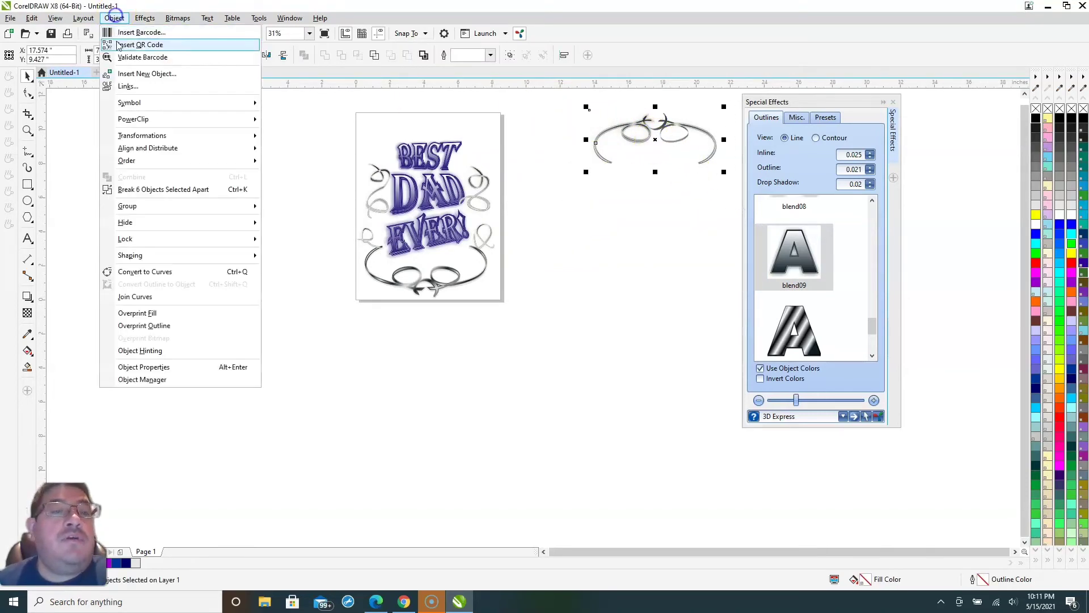
pyautogui.click(311, 203)
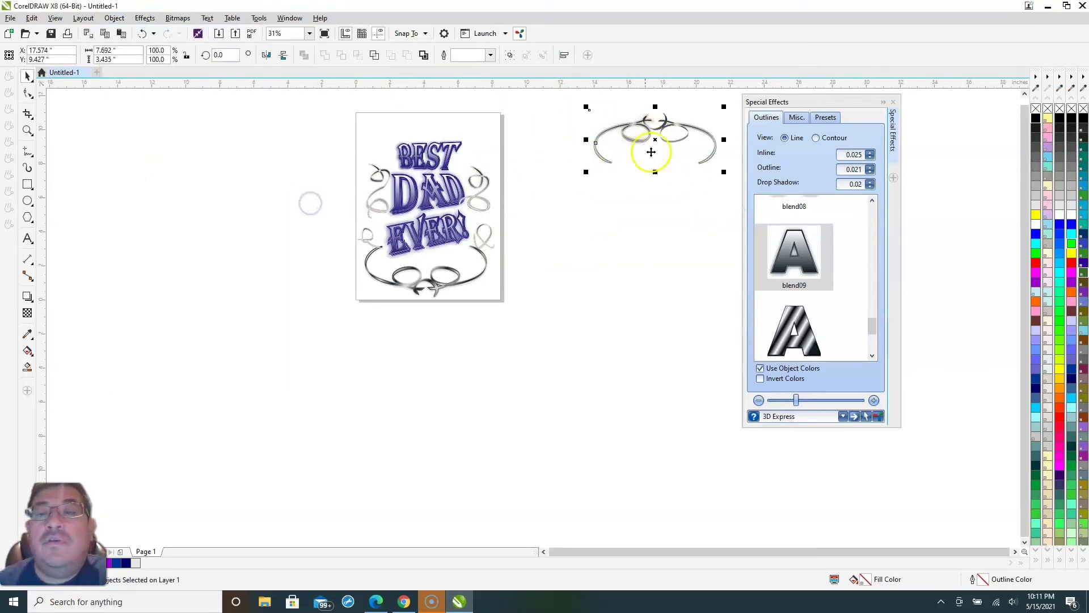
pyautogui.moveTo(651, 152); pyautogui.dragTo(453, 124)
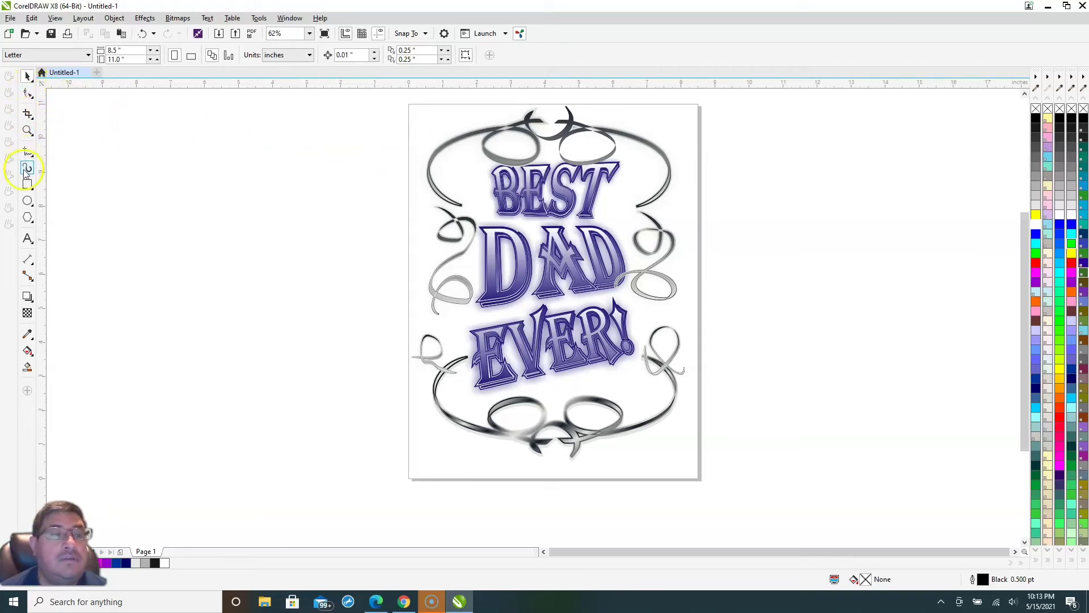
# Draw a rectangle about 8.98 by 10.45 in to the left of the page and fill it black.
pyautogui.click(32, 192)
pyautogui.click(63, 181)
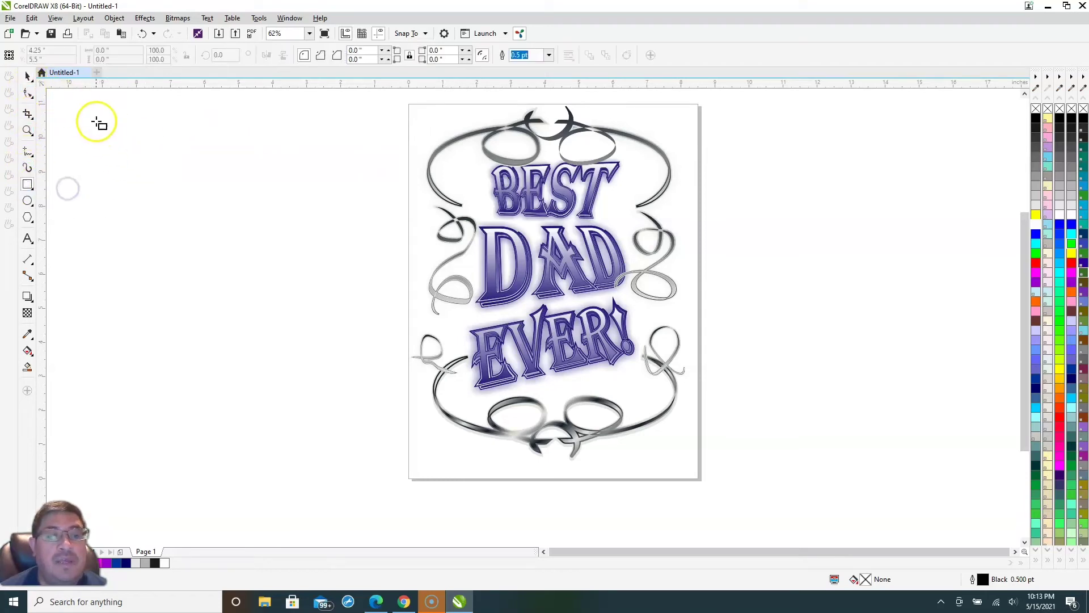
pyautogui.moveTo(90, 102); pyautogui.dragTo(397, 458)
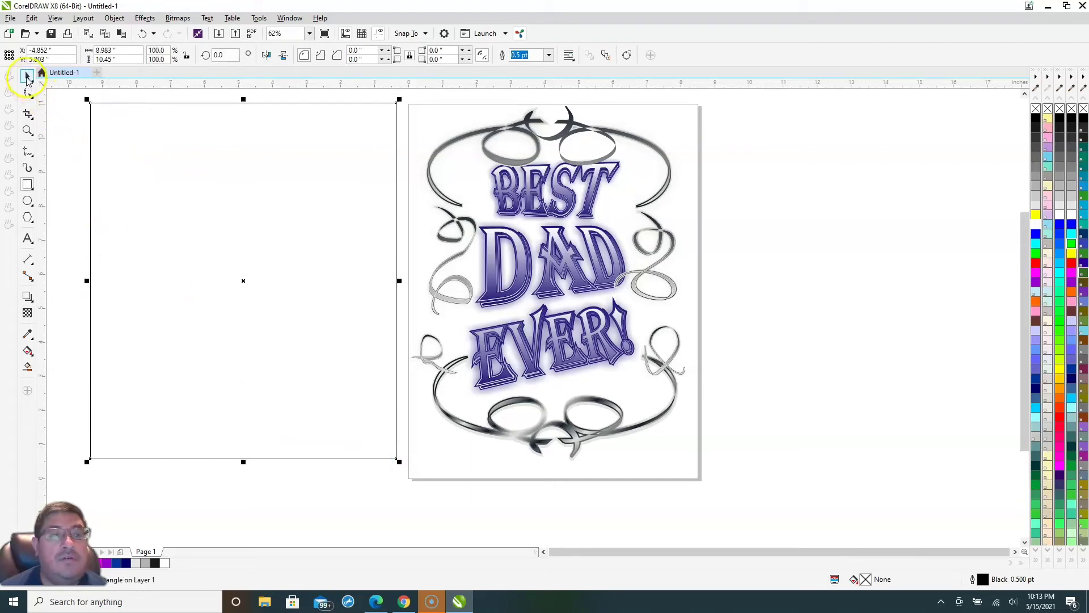
pyautogui.click(1036, 120)
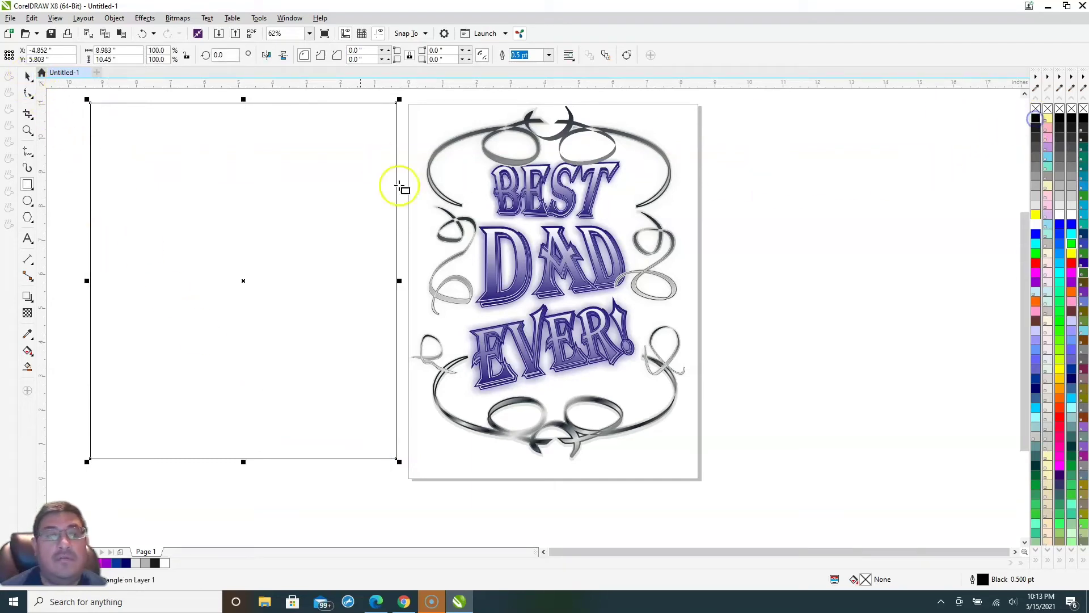
pyautogui.click(27, 77)
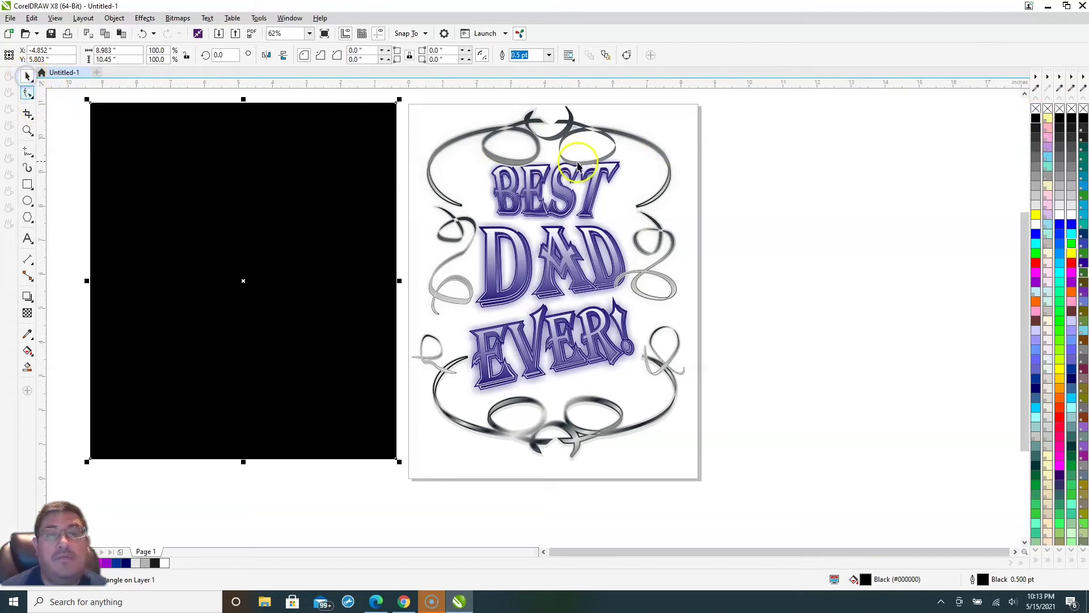
# Group the lettering with the side and bottom flourishes and move the group onto the black rectangle.
pyautogui.click(823, 138)
pyautogui.moveTo(806, 278); pyautogui.dragTo(405, 482)
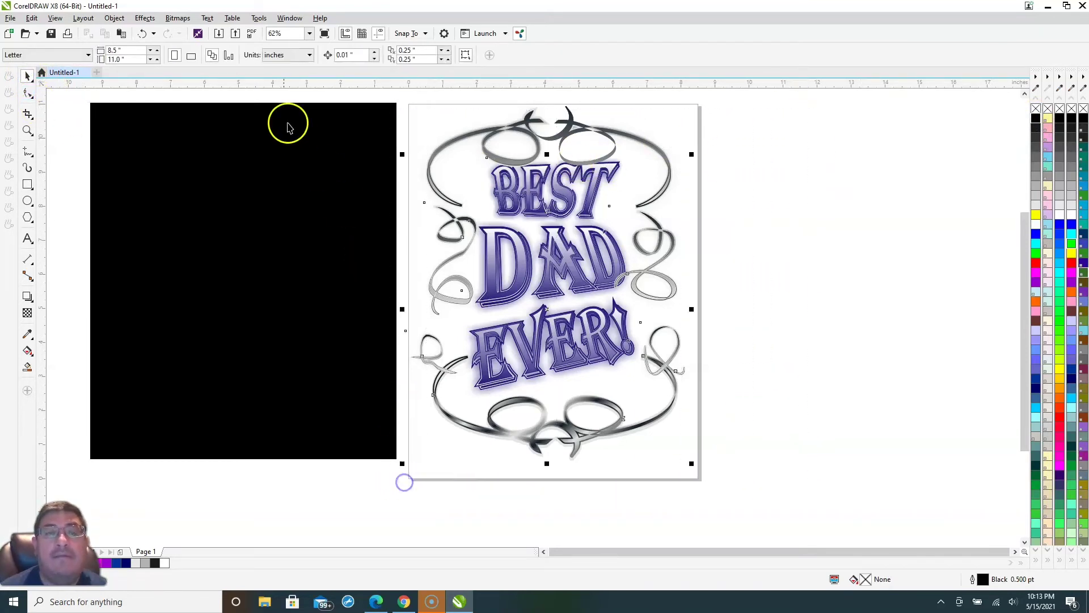
pyautogui.click(114, 17)
pyautogui.moveTo(157, 210)
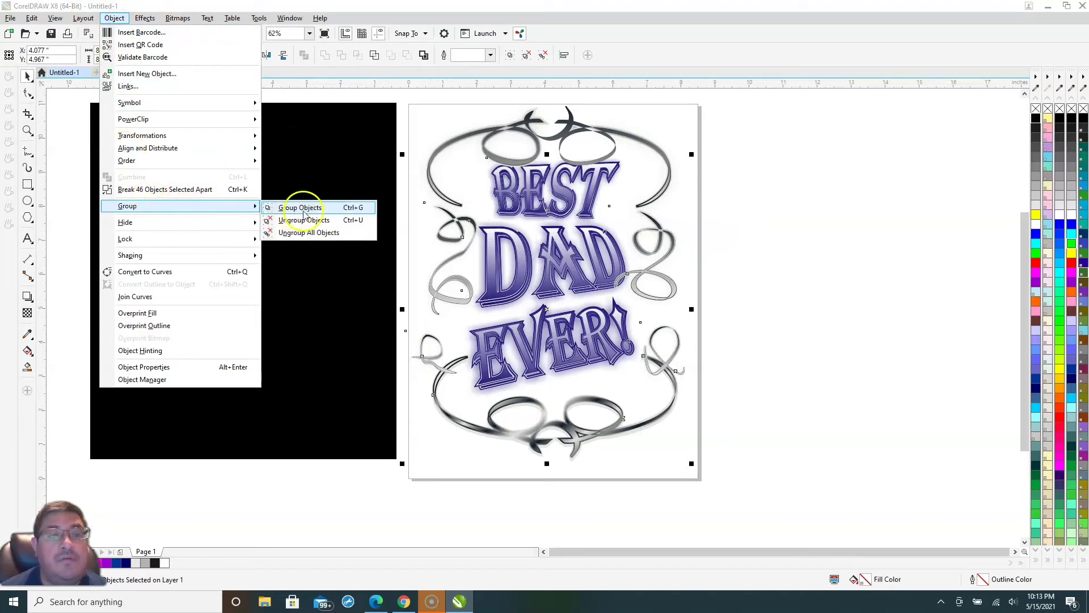
pyautogui.click(302, 210)
pyautogui.moveTo(559, 256); pyautogui.dragTo(257, 214)
# Send the black rectangle behind the grouped artwork and deselect it.
pyautogui.click(137, 304)
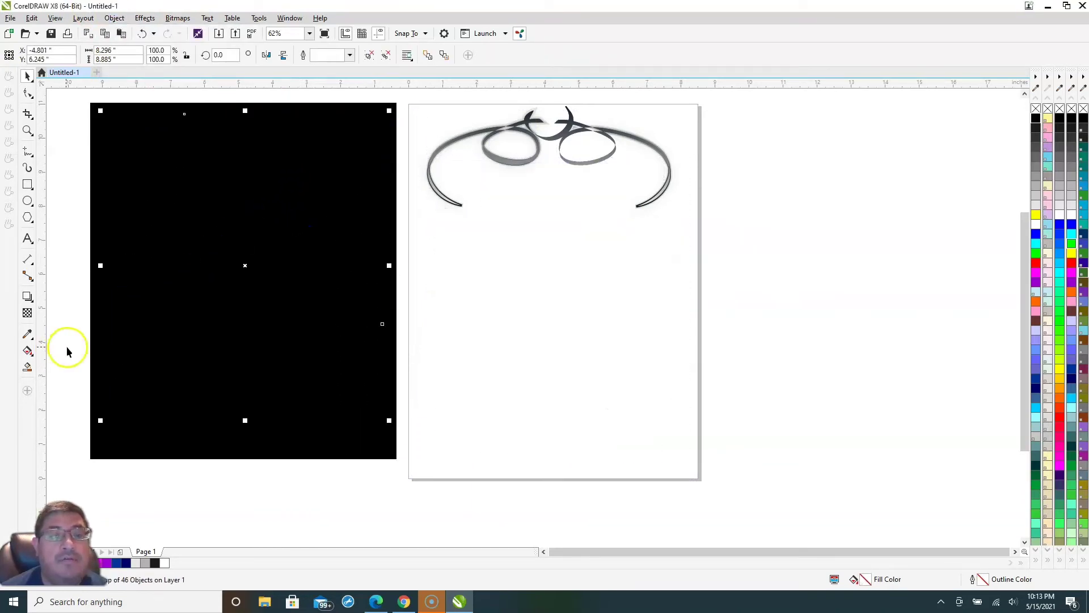
pyautogui.rightClick(264, 346)
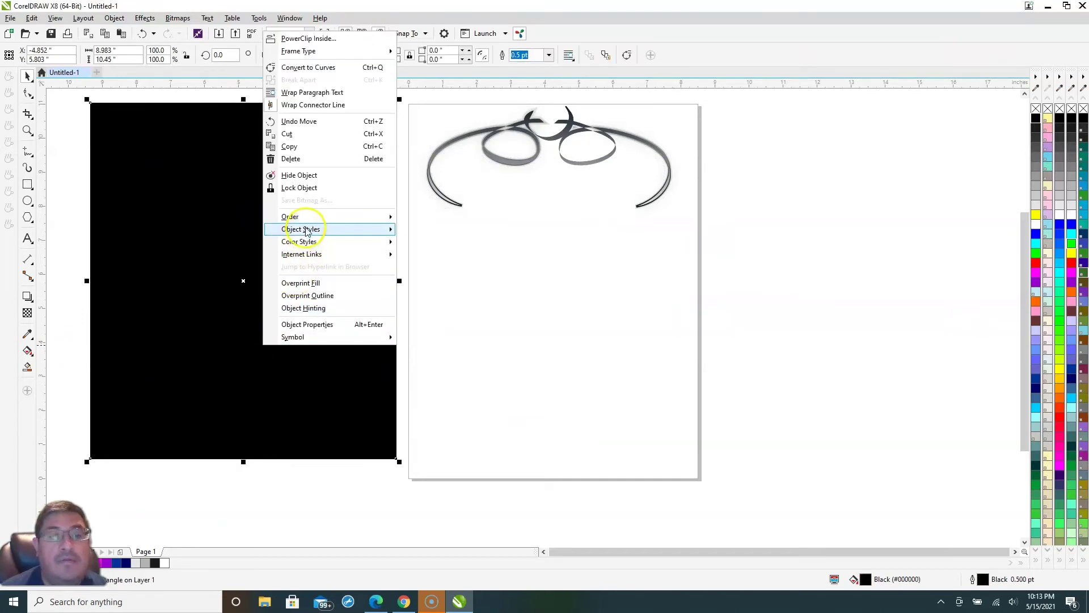
pyautogui.moveTo(307, 216)
pyautogui.click(436, 244)
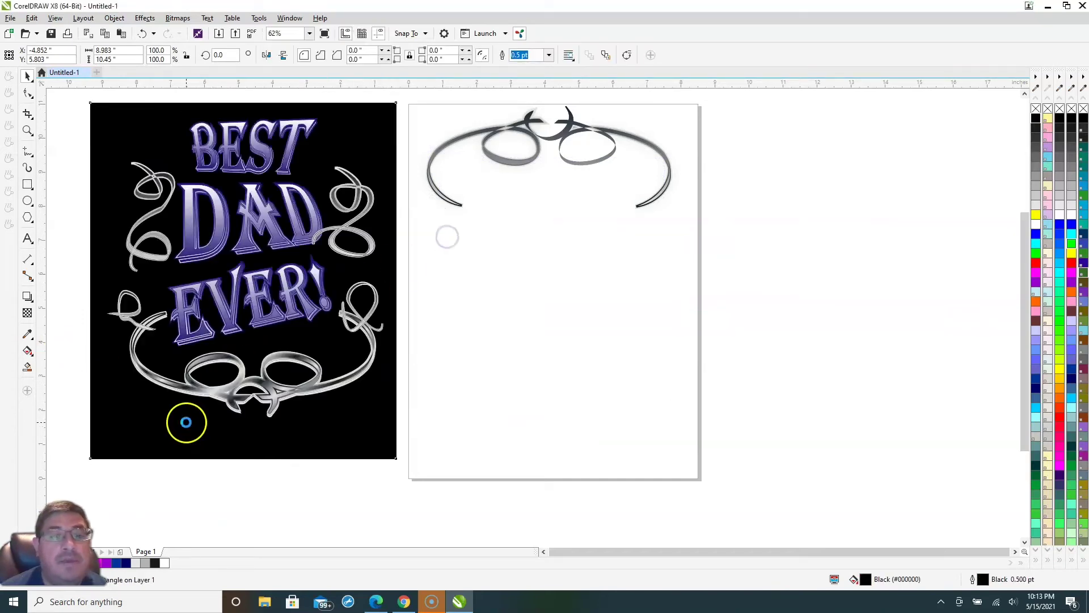
pyautogui.click(241, 484)
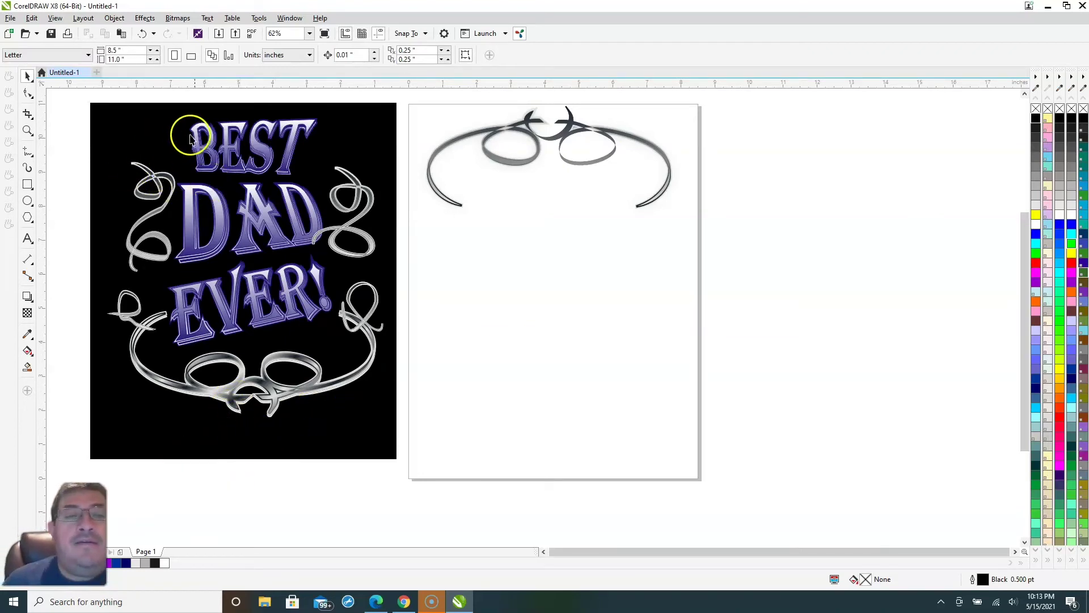
# Move the black rectangle onto the page and place the lettering group over it, below the top flourish.
pyautogui.moveTo(122, 118); pyautogui.dragTo(434, 117)
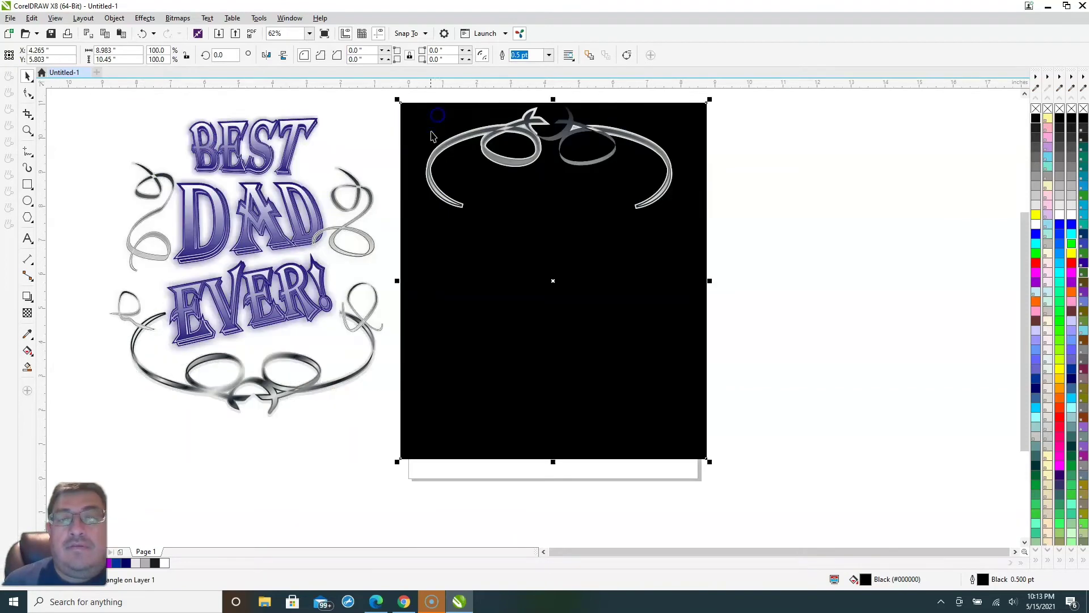
pyautogui.click(547, 136)
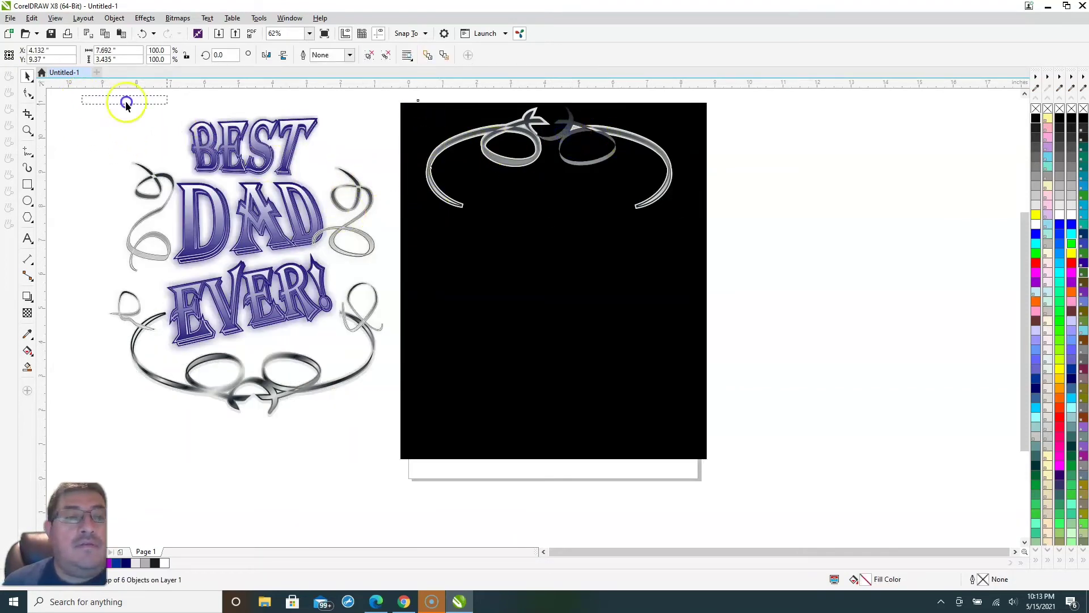
pyautogui.moveTo(126, 105); pyautogui.dragTo(412, 436)
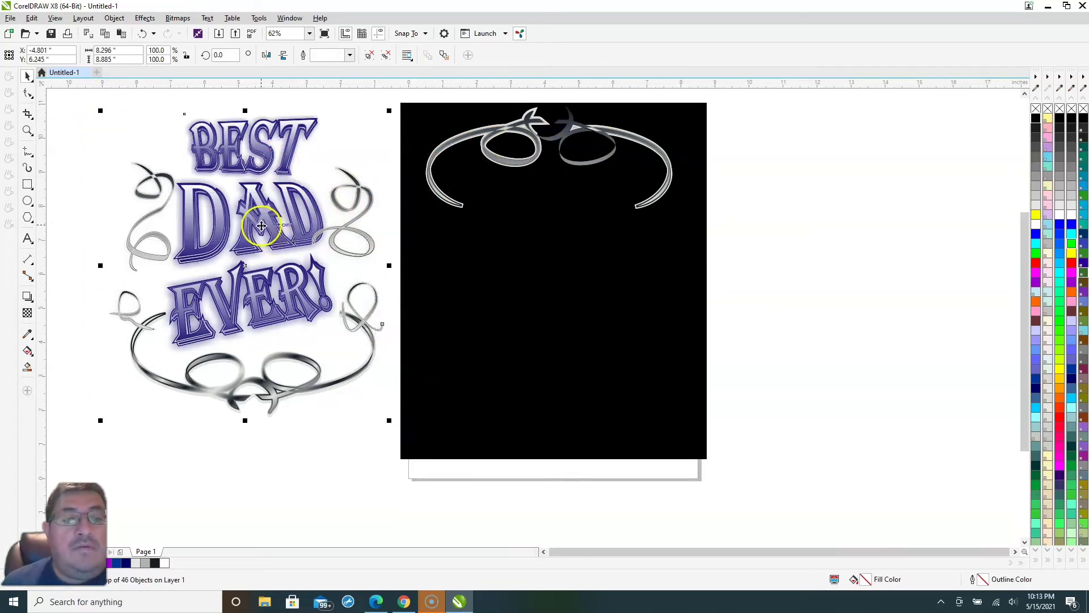
pyautogui.moveTo(261, 226); pyautogui.dragTo(572, 263)
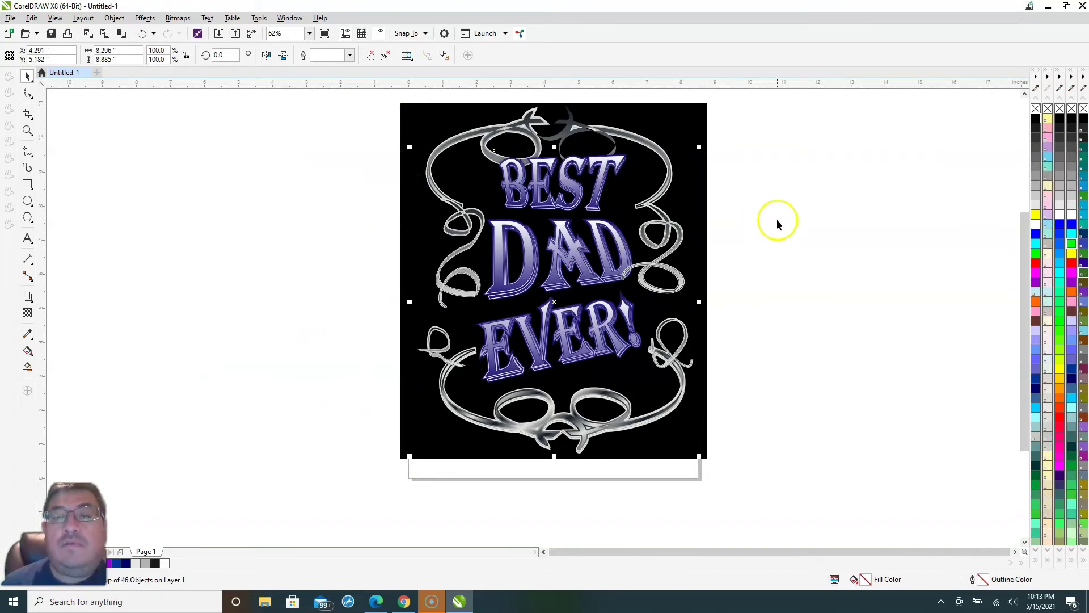
# Nudge the top flourish slightly right to about X 4.2 in, Y 9.38 in, and deselect it.
pyautogui.click(710, 138)
pyautogui.click(583, 132)
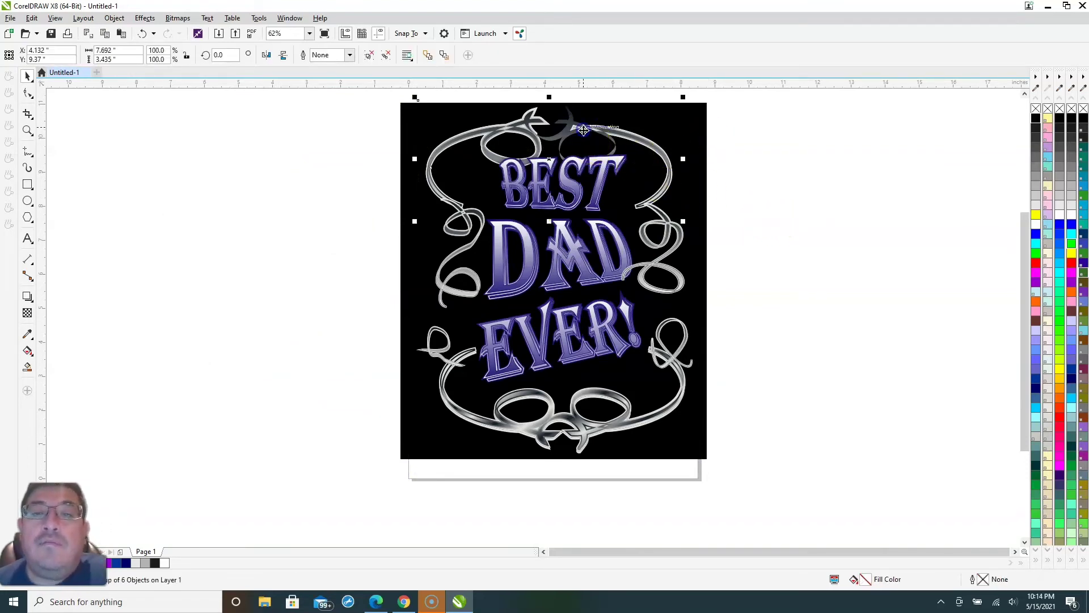
pyautogui.moveTo(584, 130); pyautogui.dragTo(585, 127)
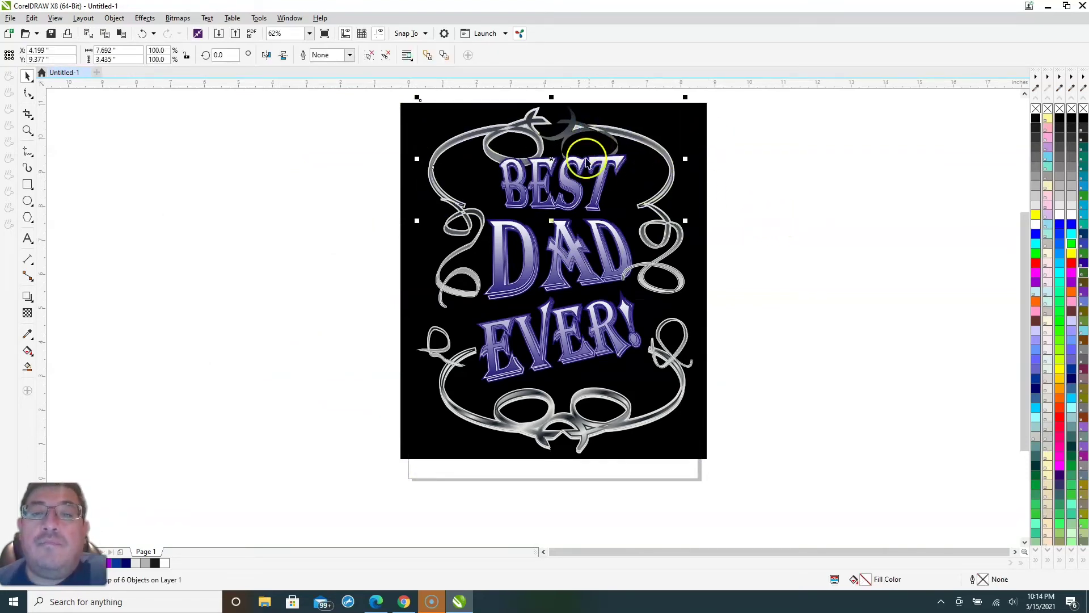
pyautogui.click(790, 204)
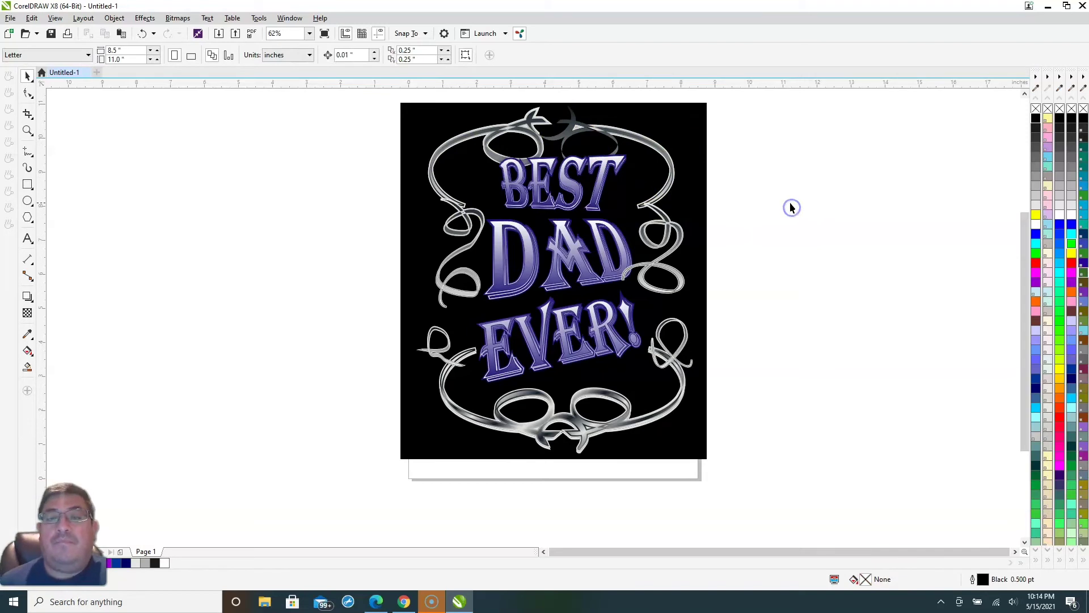
# Apply the blend10 outline preset to the top flourish and deselect it.
pyautogui.click(567, 137)
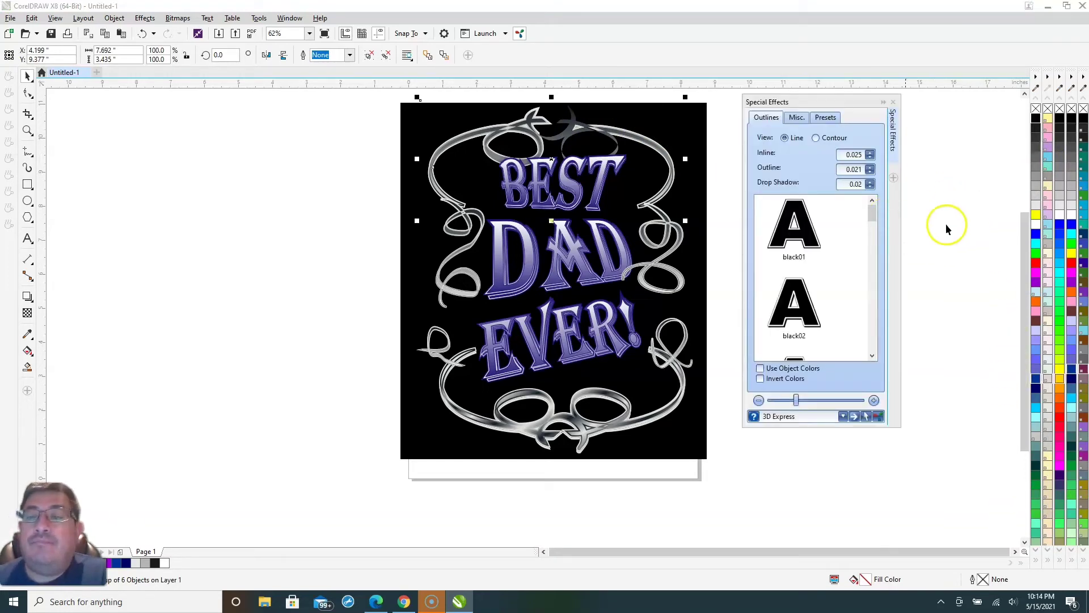
pyautogui.moveTo(874, 213); pyautogui.dragTo(873, 358)
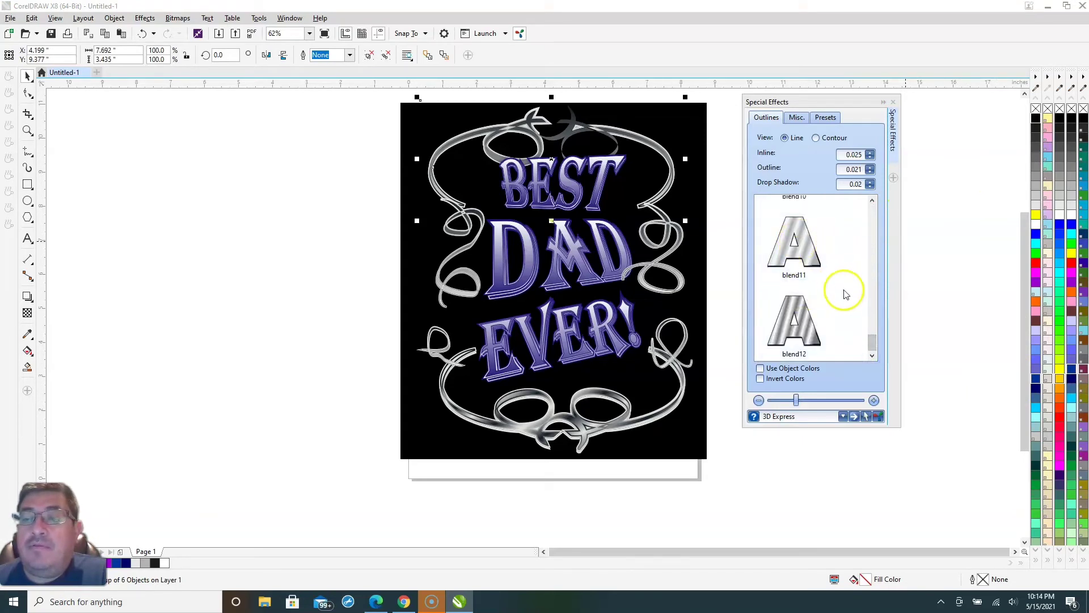
pyautogui.scroll(2, 816, 278)
pyautogui.click(805, 280)
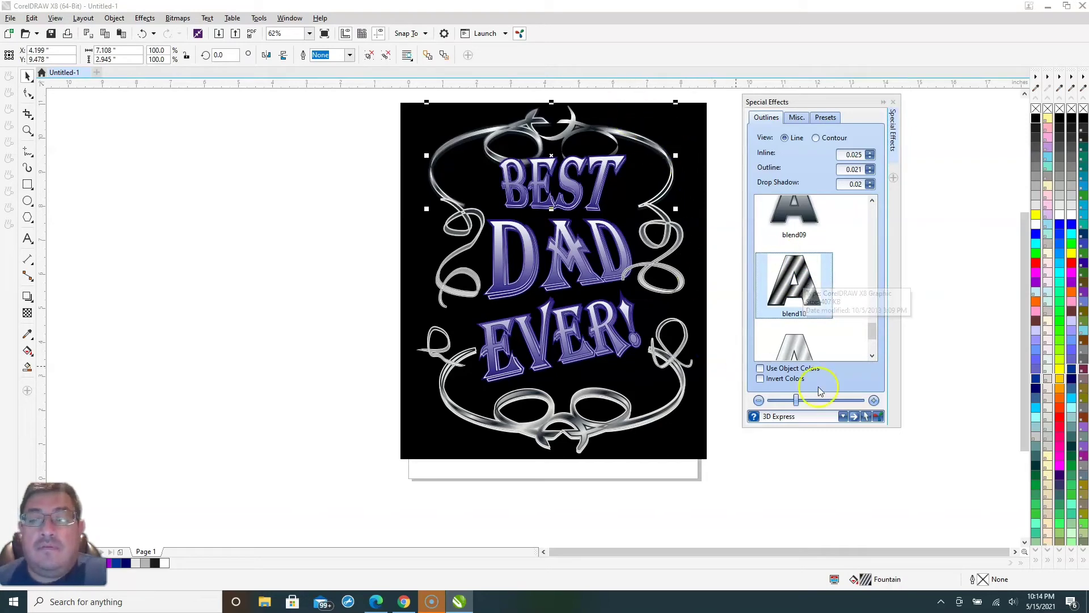
pyautogui.click(975, 271)
# Nudge the lettering group slightly up to about X 4.26 in, Y 5.3 in, and close the Special Effects settings.
pyautogui.click(440, 337)
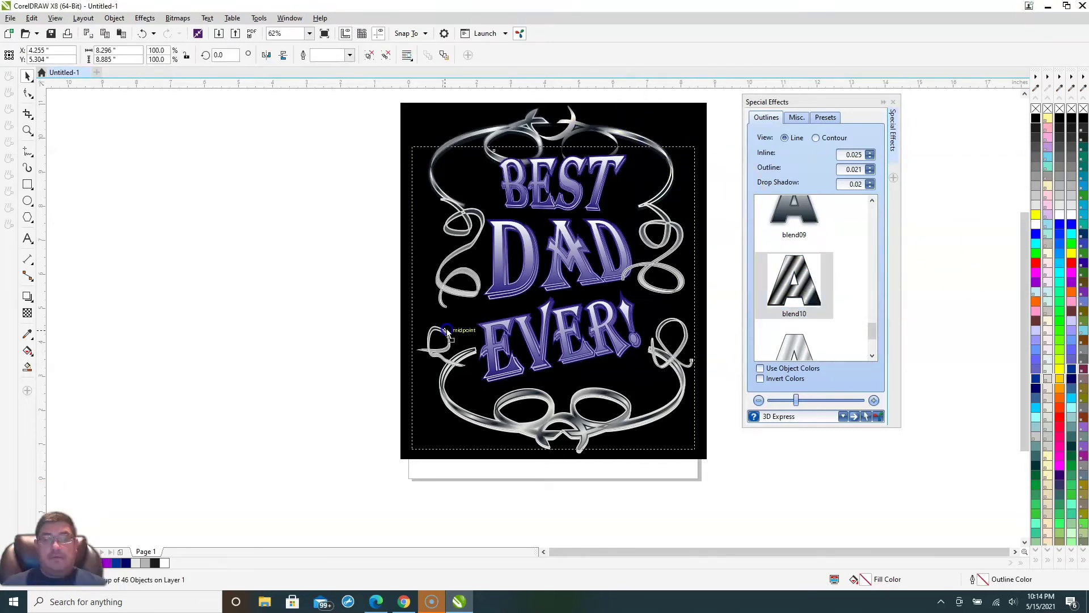
pyautogui.click(225, 391)
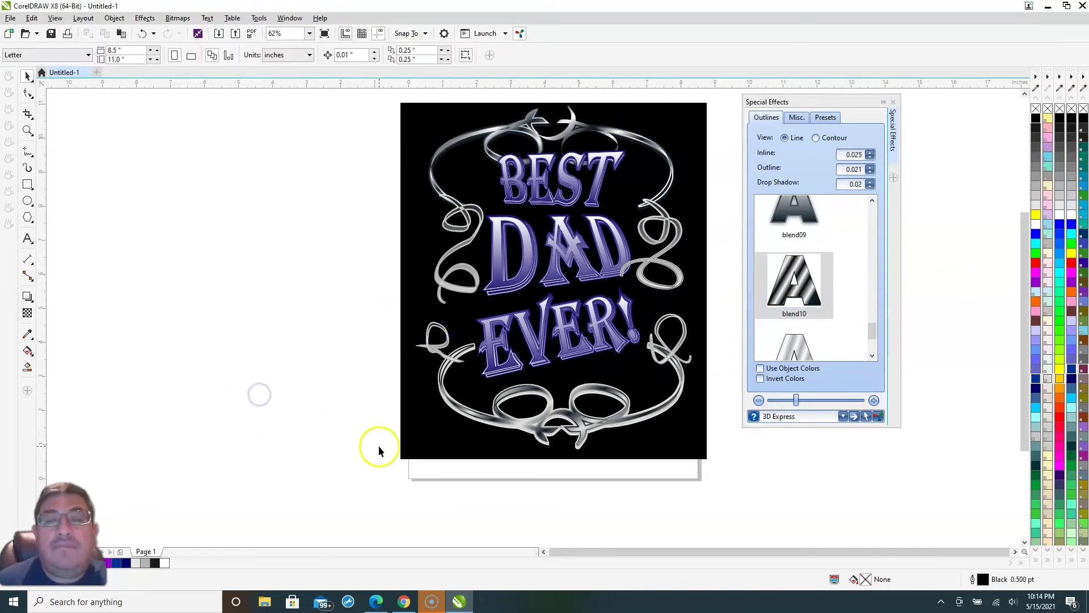
pyautogui.click(894, 101)
# Ungroup all objects in the lettering and flourish group and deselect them.
pyautogui.click(428, 328)
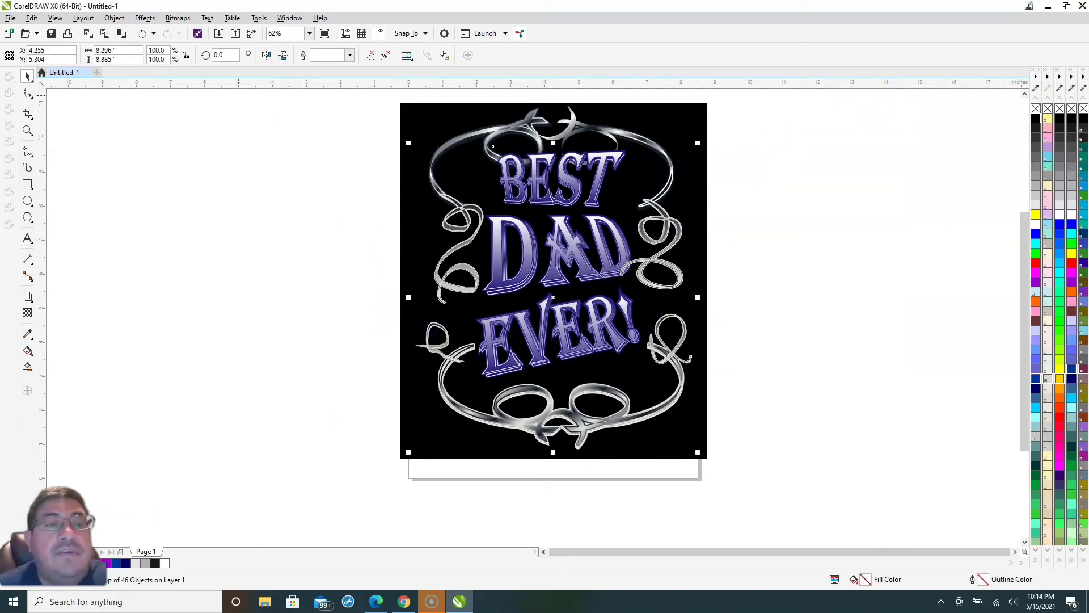
pyautogui.click(113, 19)
pyautogui.moveTo(151, 207)
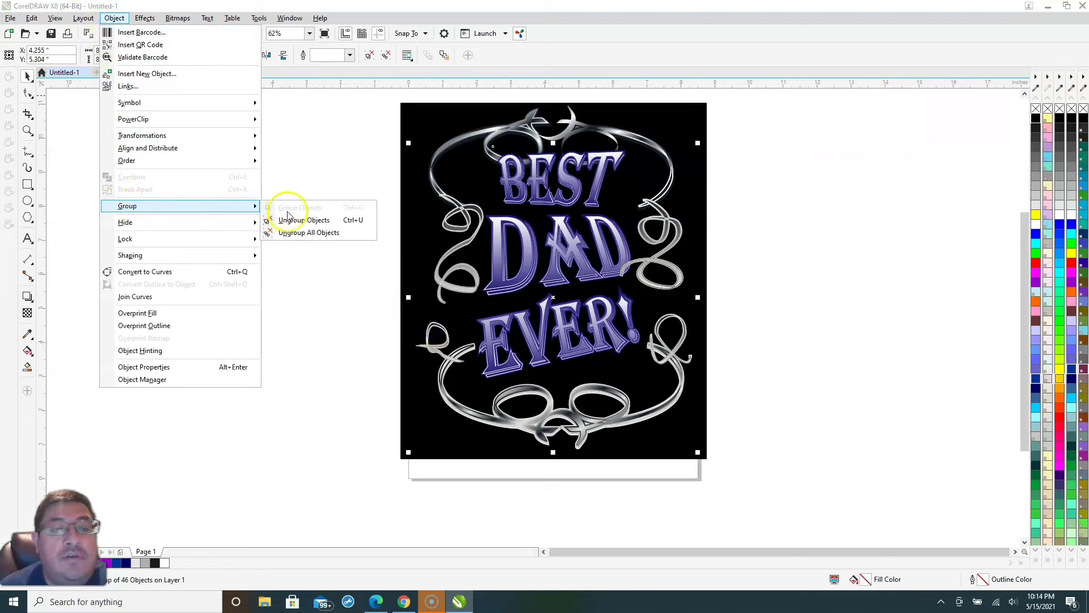
pyautogui.click(308, 233)
pyautogui.click(475, 370)
# Try to move the small curl beside the first E of EVER! up and inward, and undo the move.
pyautogui.click(440, 340)
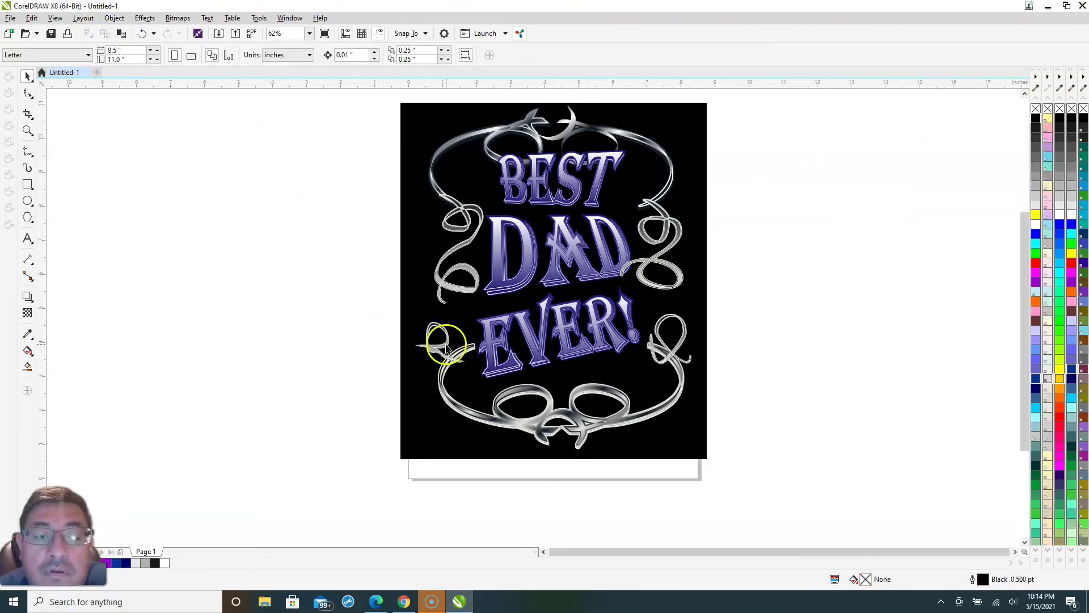
pyautogui.click(444, 329)
pyautogui.moveTo(456, 337); pyautogui.dragTo(465, 328)
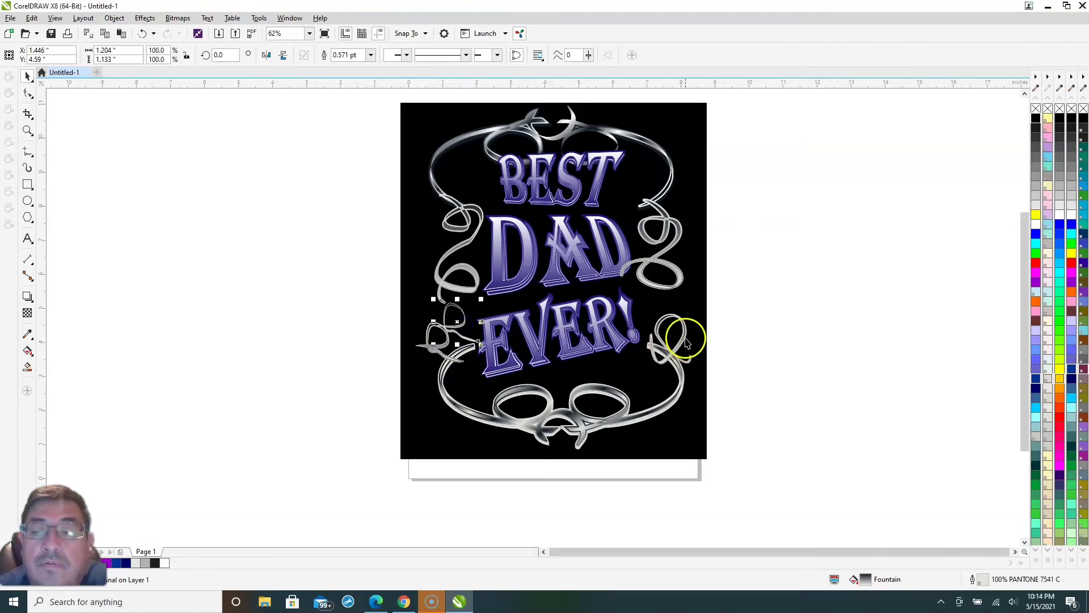
pyautogui.click(384, 341)
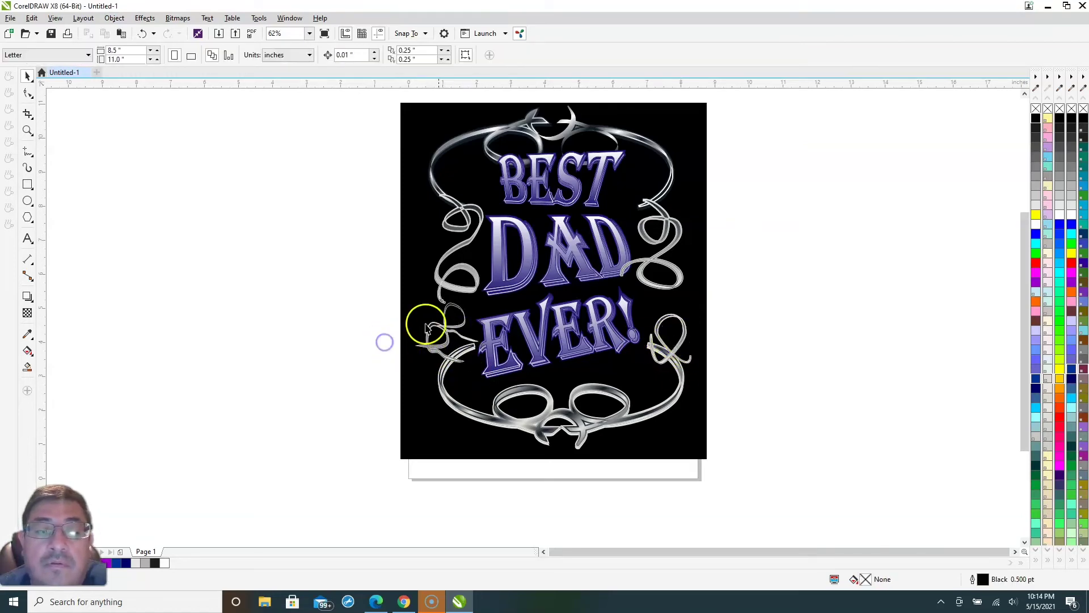
pyautogui.click(142, 35)
pyautogui.click(353, 309)
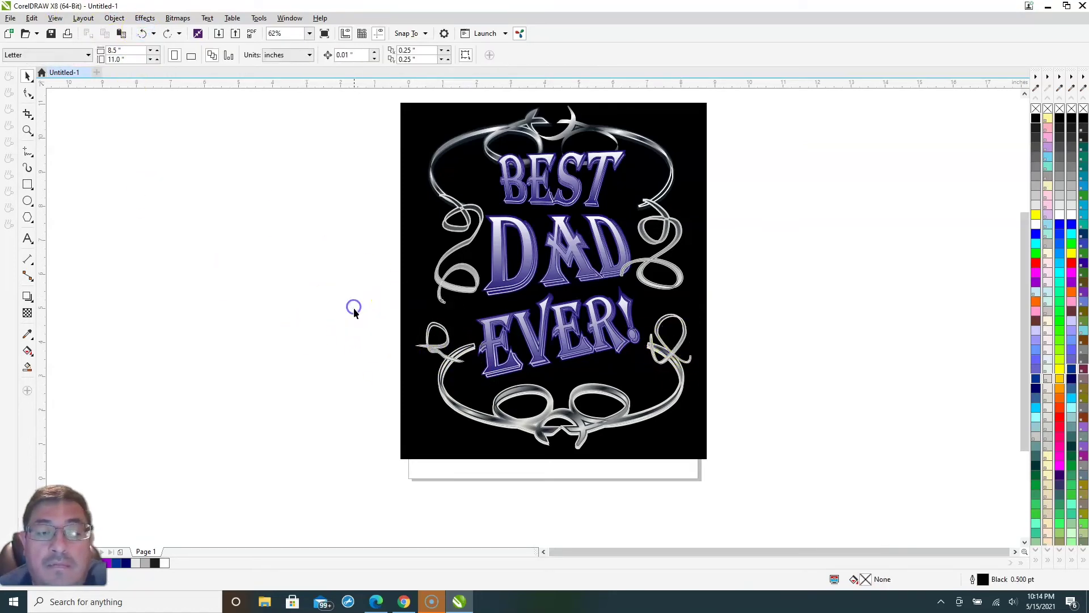
# Group the pieces of the small curl left of EVER! and move it up and inward to about X 1.44 in, Y 4.6 in.
pyautogui.moveTo(474, 381); pyautogui.dragTo(472, 379)
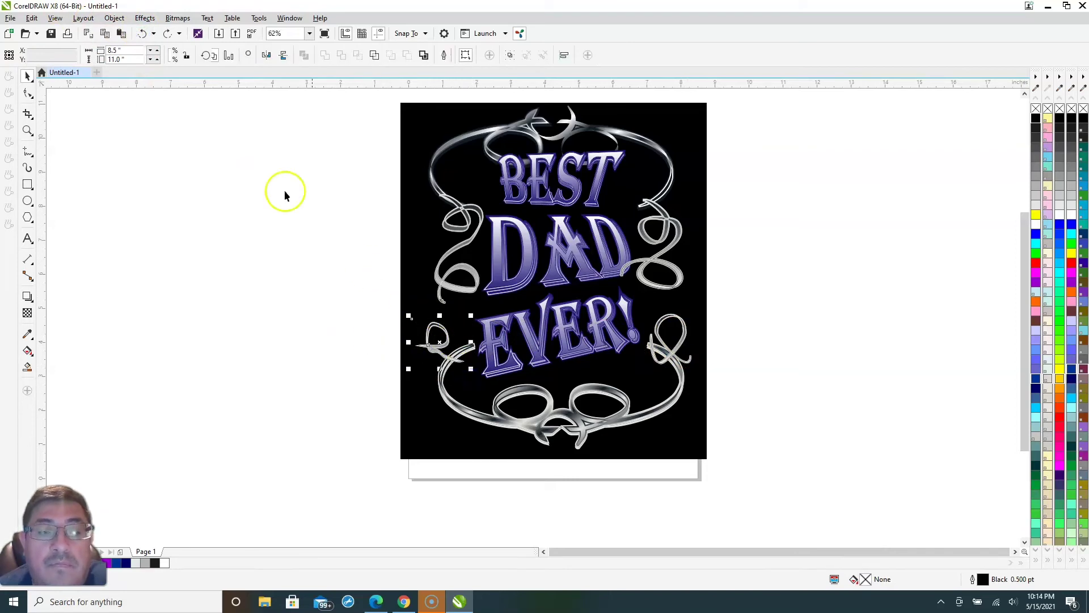
pyautogui.click(114, 17)
pyautogui.moveTo(256, 206)
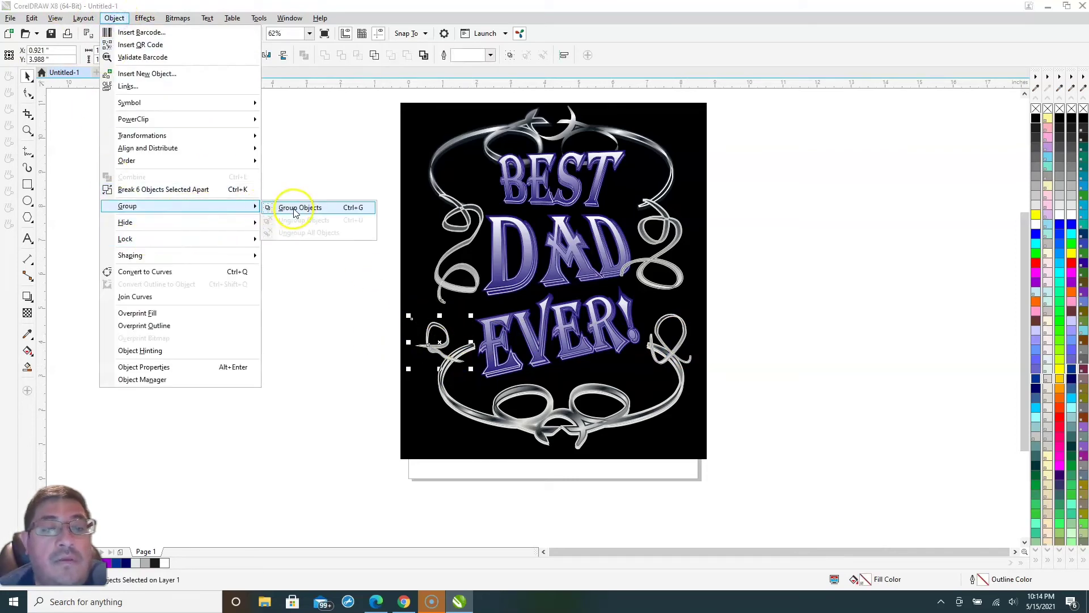
pyautogui.click(292, 207)
pyautogui.moveTo(436, 342); pyautogui.dragTo(455, 321)
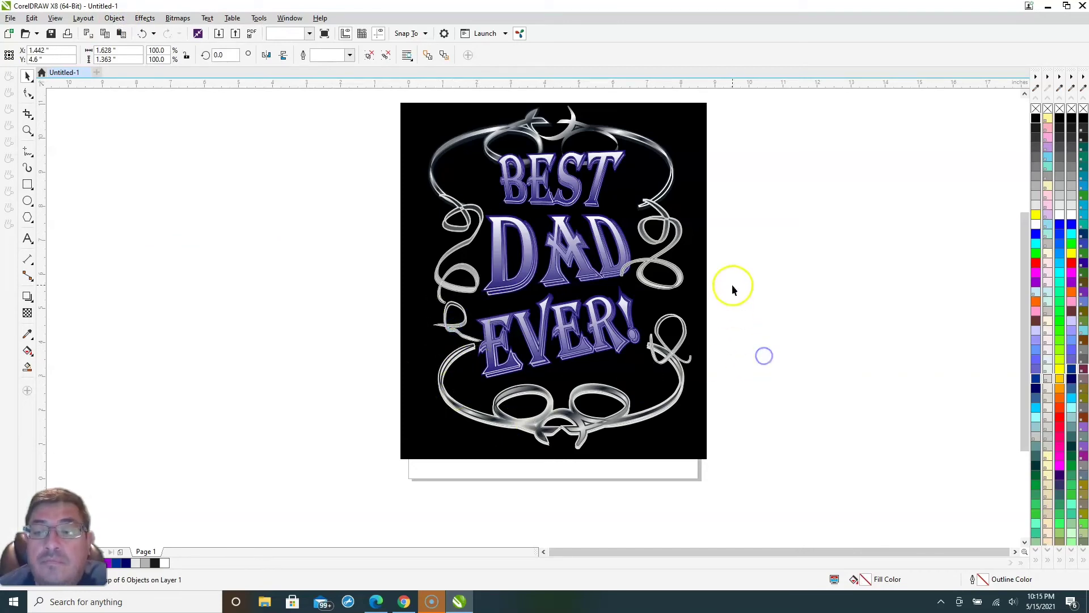
# Group the pieces of the small curl right of EVER!, move it to about X 7.43 in, Y 4.72 in, and deselect it.
pyautogui.moveTo(733, 285); pyautogui.dragTo(644, 387)
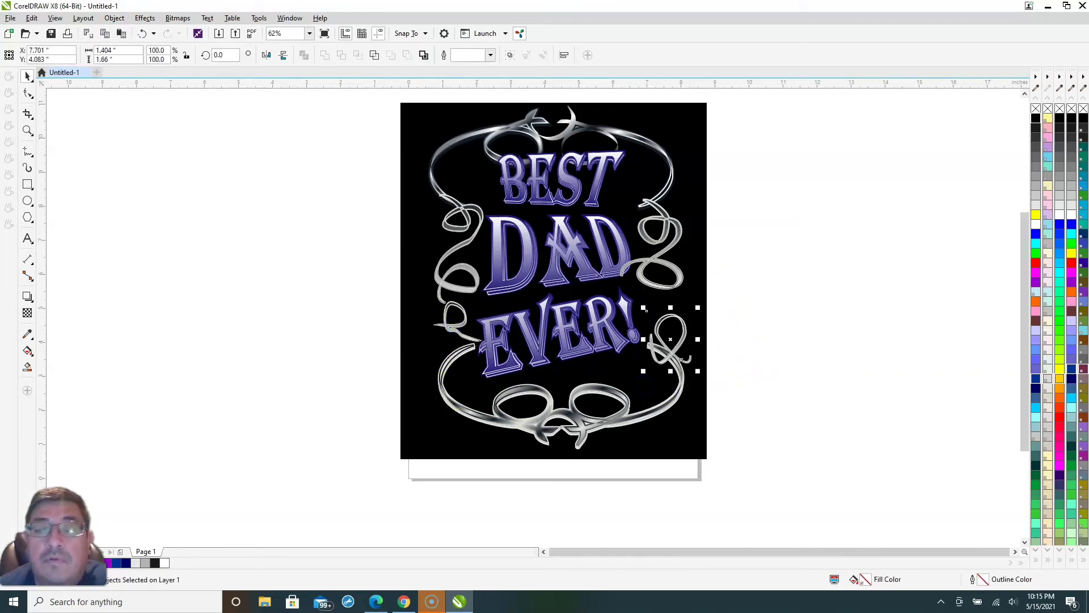
pyautogui.click(114, 18)
pyautogui.moveTo(256, 207)
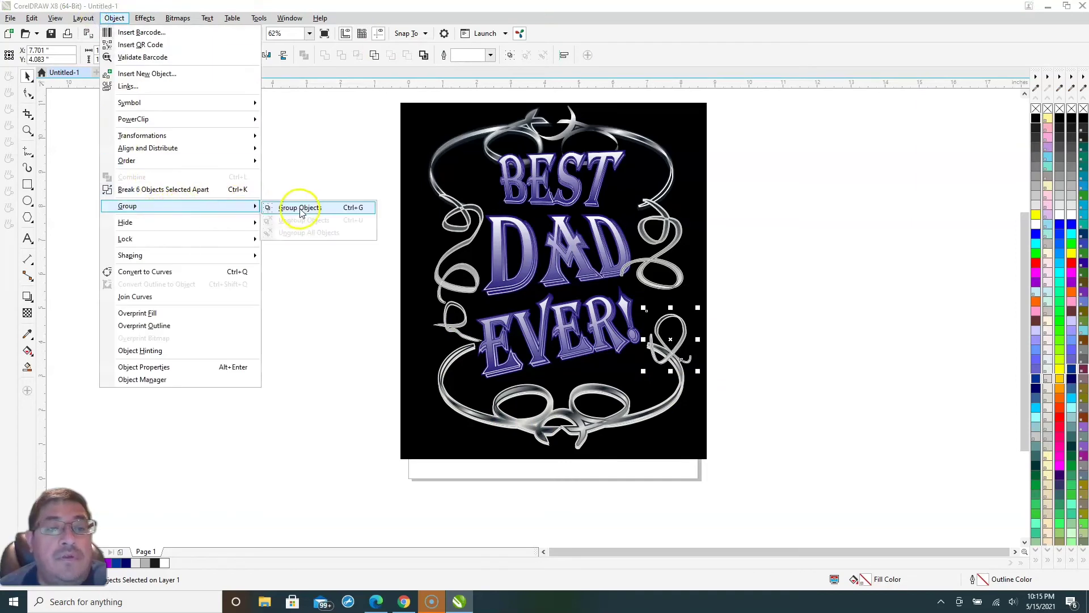
pyautogui.click(303, 209)
pyautogui.moveTo(669, 340); pyautogui.dragTo(663, 320)
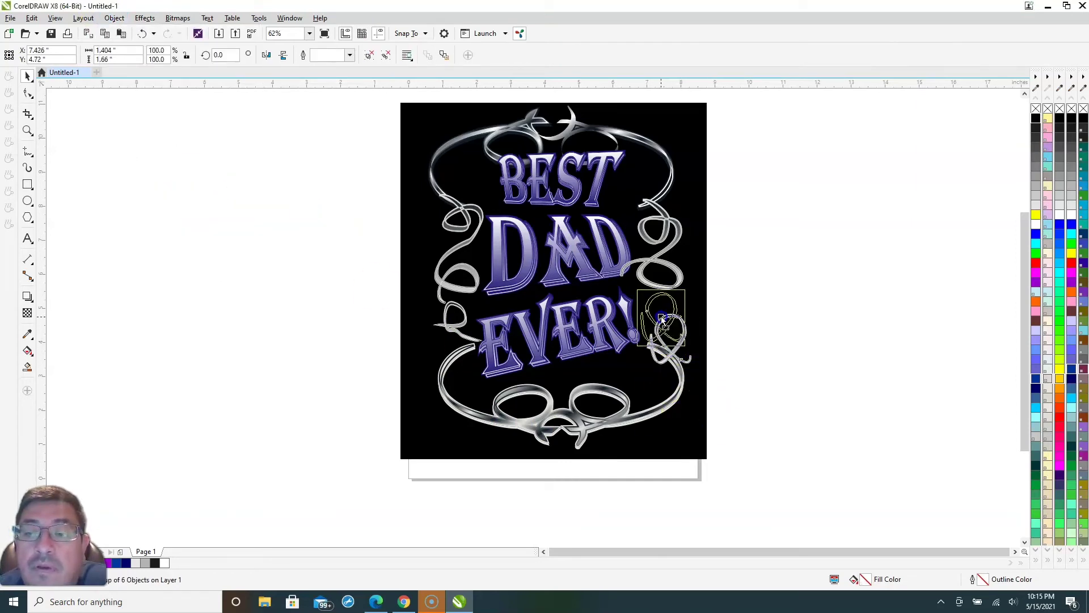
pyautogui.click(793, 289)
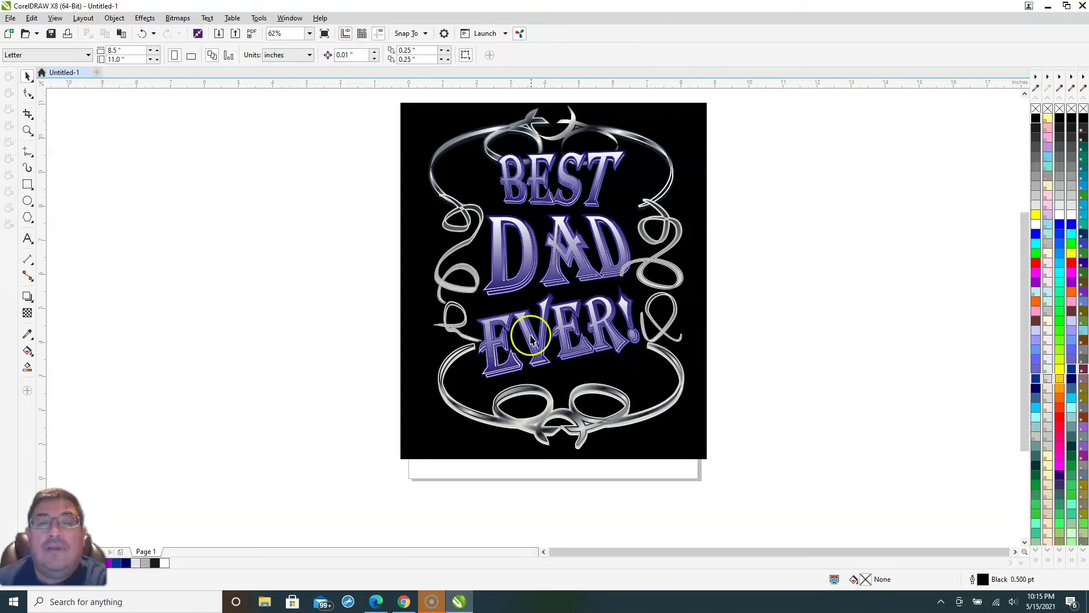
# Draw a thin horizontal rectangle about 6.02 × 0.27 in beside the artwork and duplicate it twice.
pyautogui.click(34, 193)
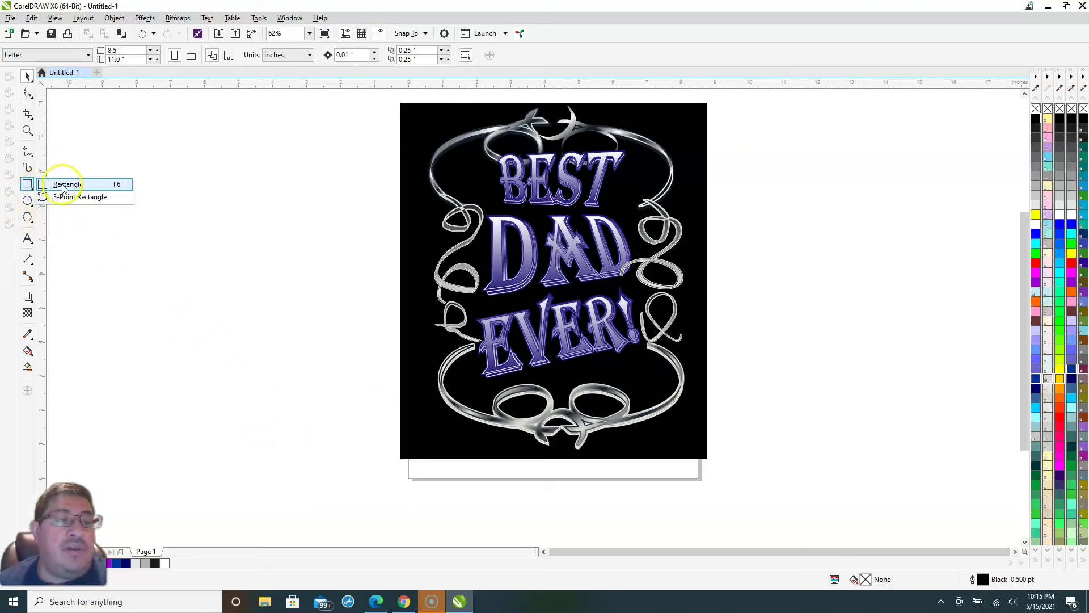
pyautogui.click(65, 185)
pyautogui.moveTo(164, 417); pyautogui.dragTo(369, 412)
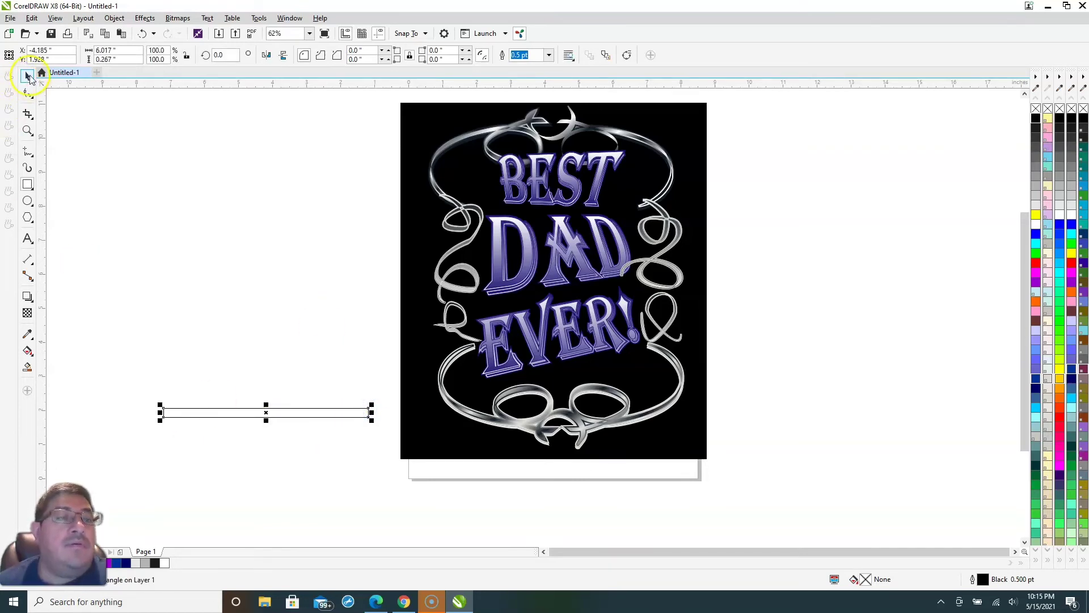
pyautogui.press('space')
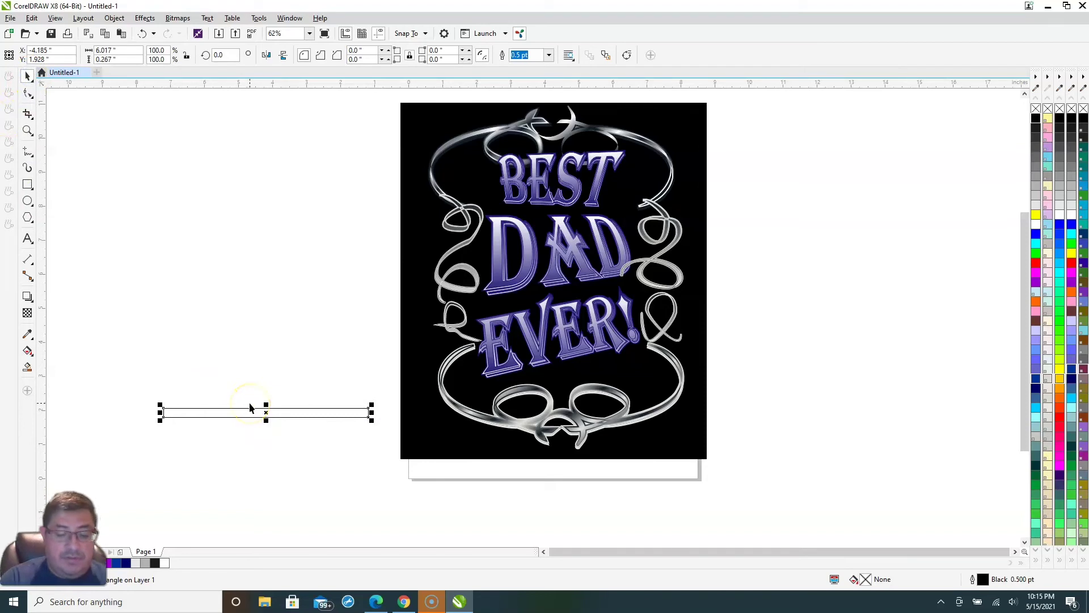
pyautogui.hotkey('ctrl', 'd')
pyautogui.hotkey('ctrl', 'd')
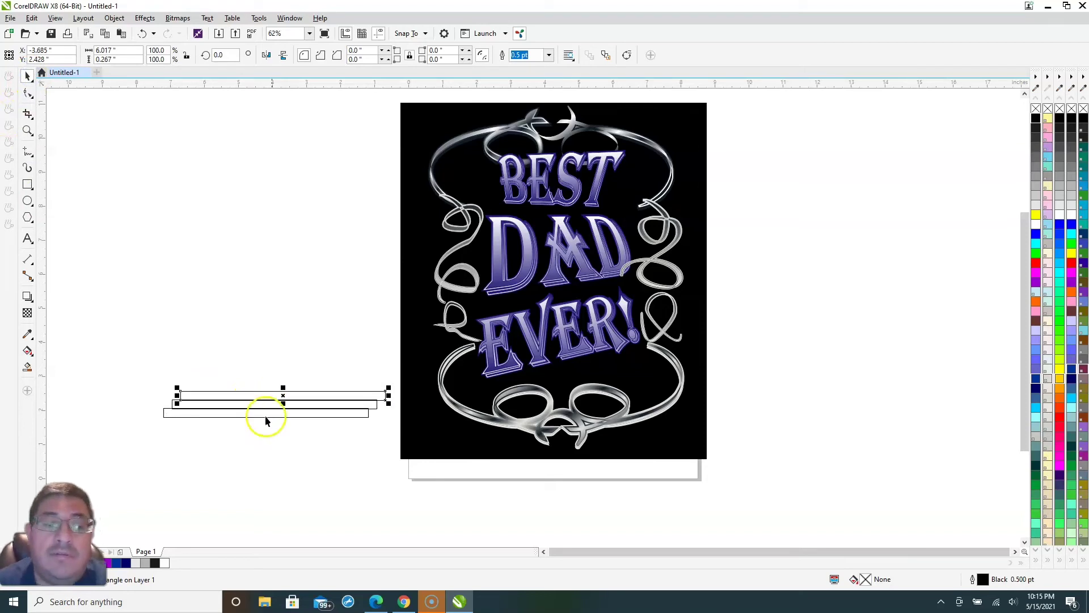
# Move the uppermost bar copy to about X -4.11 in, Y 4.9 in, and skew it upward to the right by about 14°.
pyautogui.moveTo(282, 396); pyautogui.dragTo(307, 312)
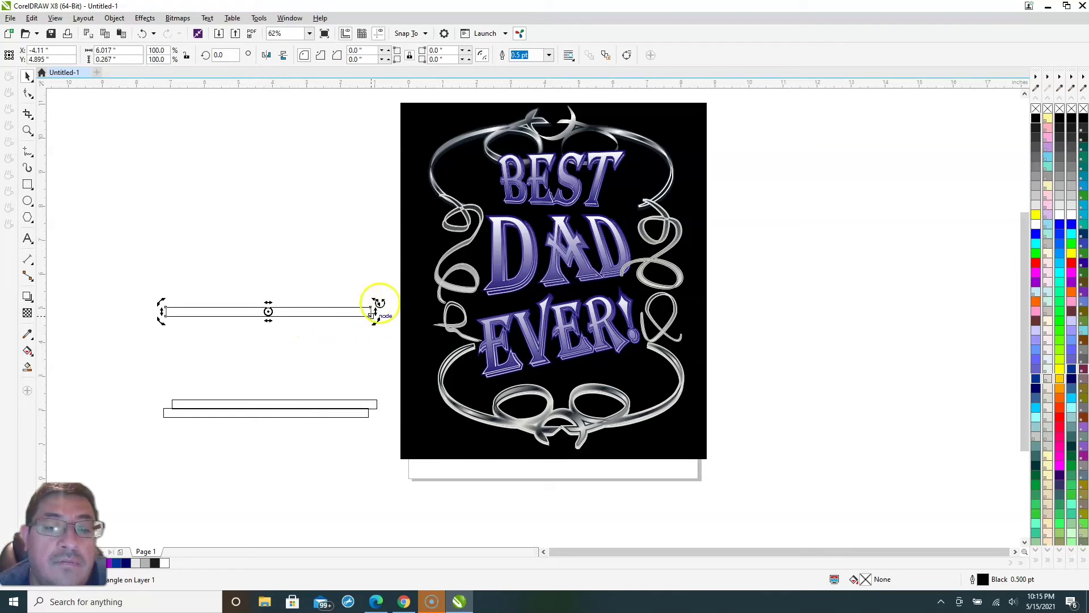
pyautogui.moveTo(375, 309); pyautogui.dragTo(363, 260)
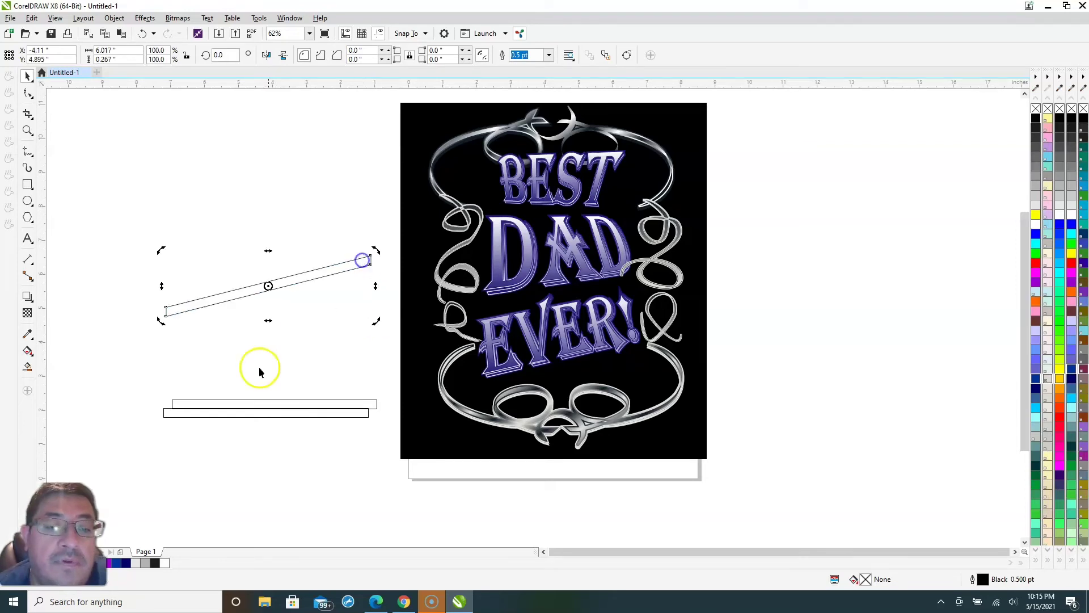
# Place the slanted bar beneath the EVER! lettering at about X 4.44 in, Y 3.13 in, and fill it with 30% black.
pyautogui.click(265, 291)
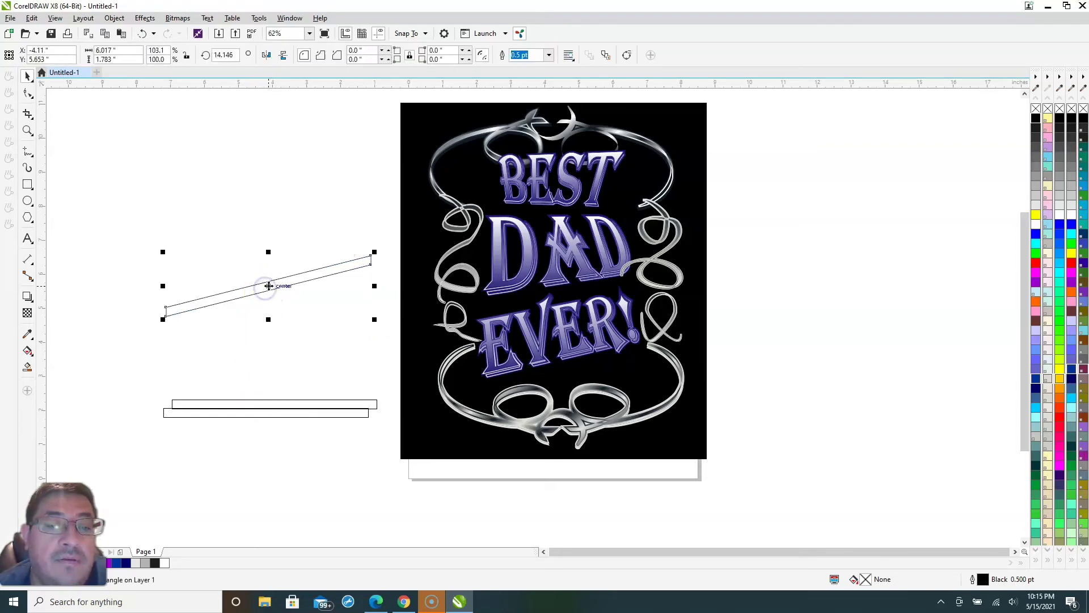
pyautogui.moveTo(269, 286); pyautogui.dragTo(559, 372)
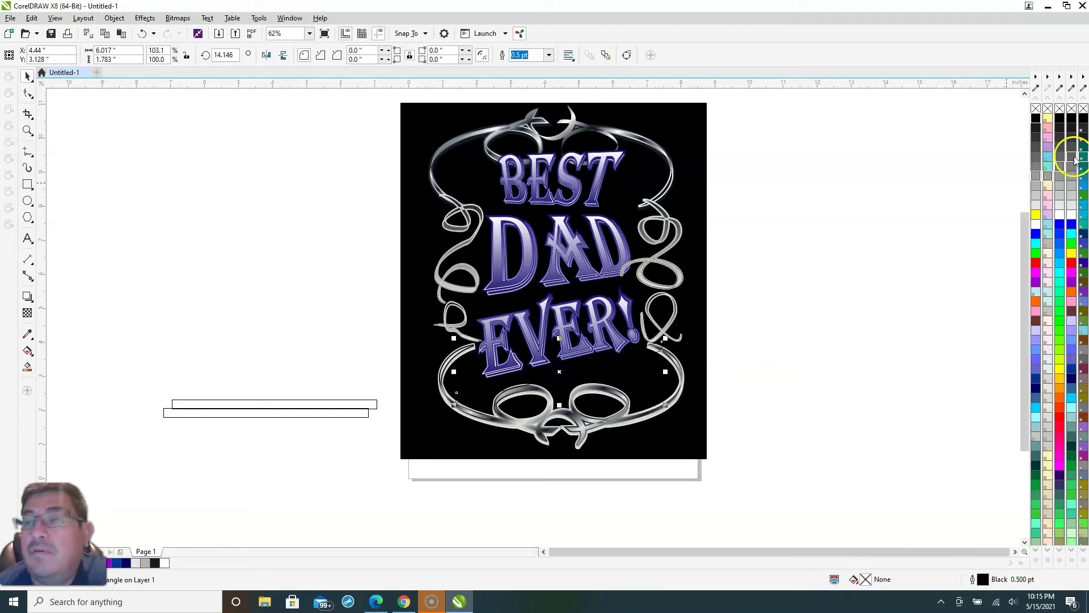
pyautogui.click(1035, 187)
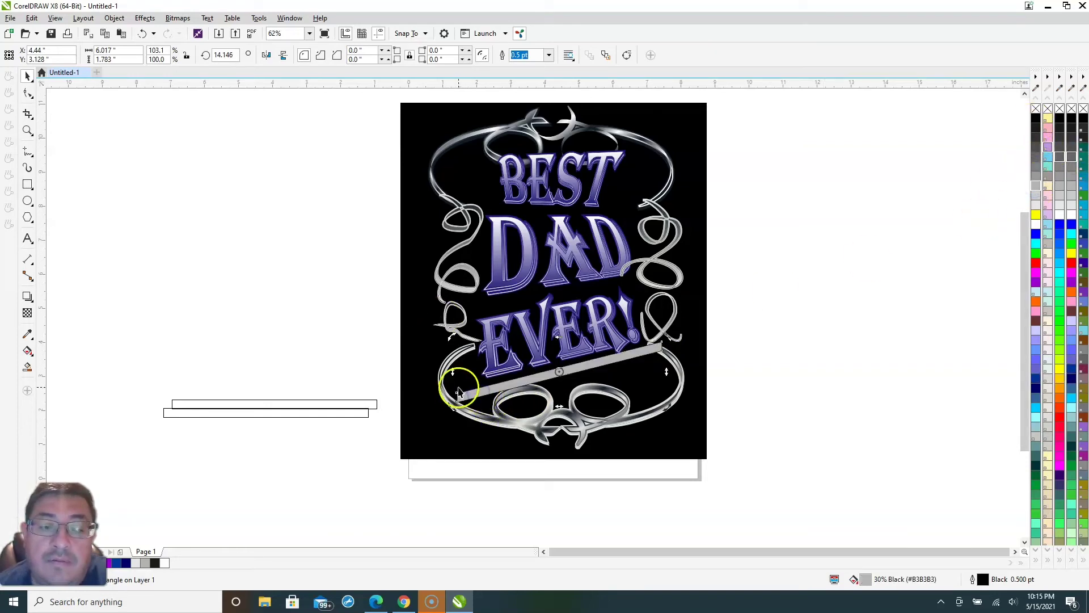
# Shrink the slanted grey bar beneath EVER! to about 3.43 × 1.12 in overall.
pyautogui.click(477, 392)
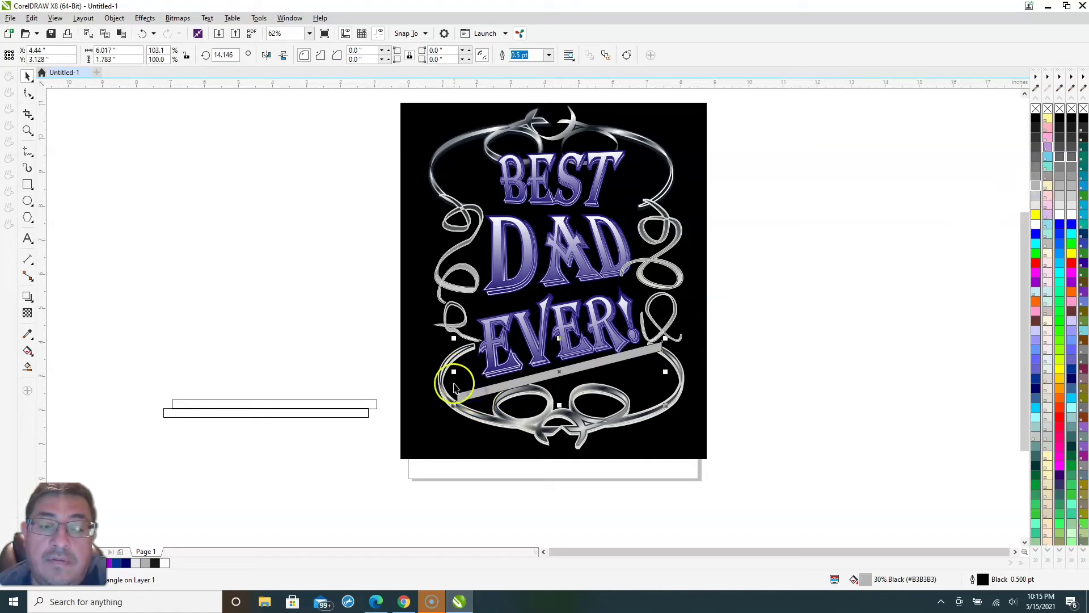
pyautogui.moveTo(453, 371); pyautogui.dragTo(478, 389)
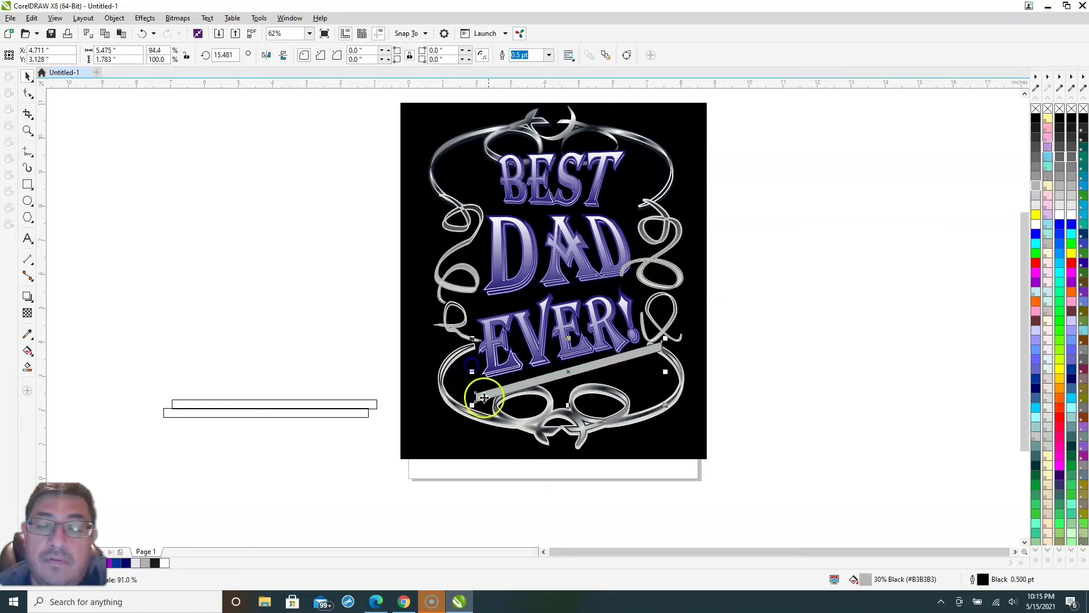
pyautogui.click(559, 377)
pyautogui.click(650, 350)
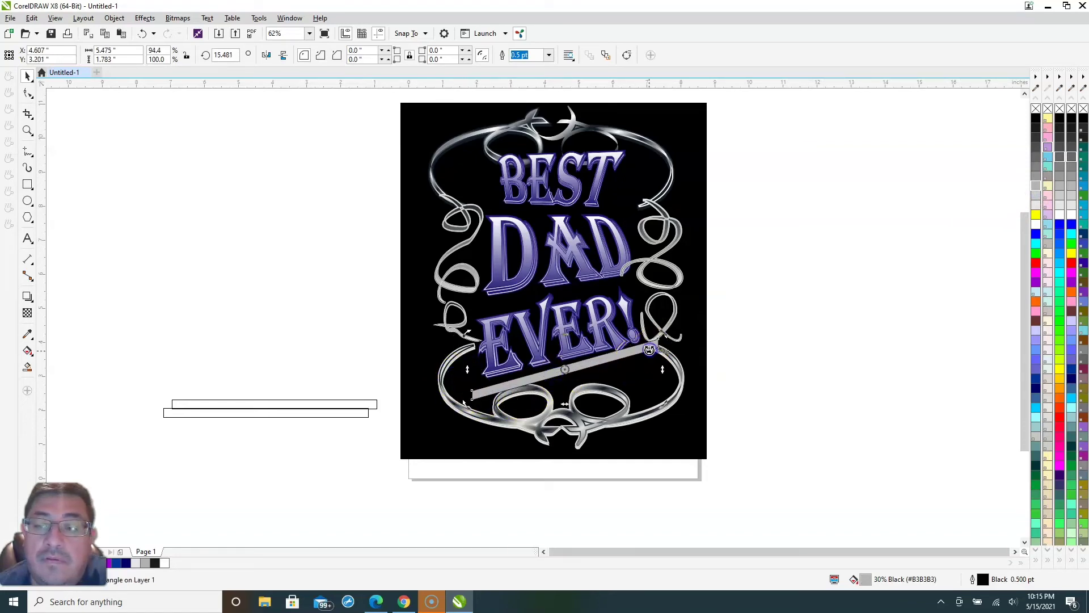
pyautogui.moveTo(647, 350); pyautogui.dragTo(590, 365)
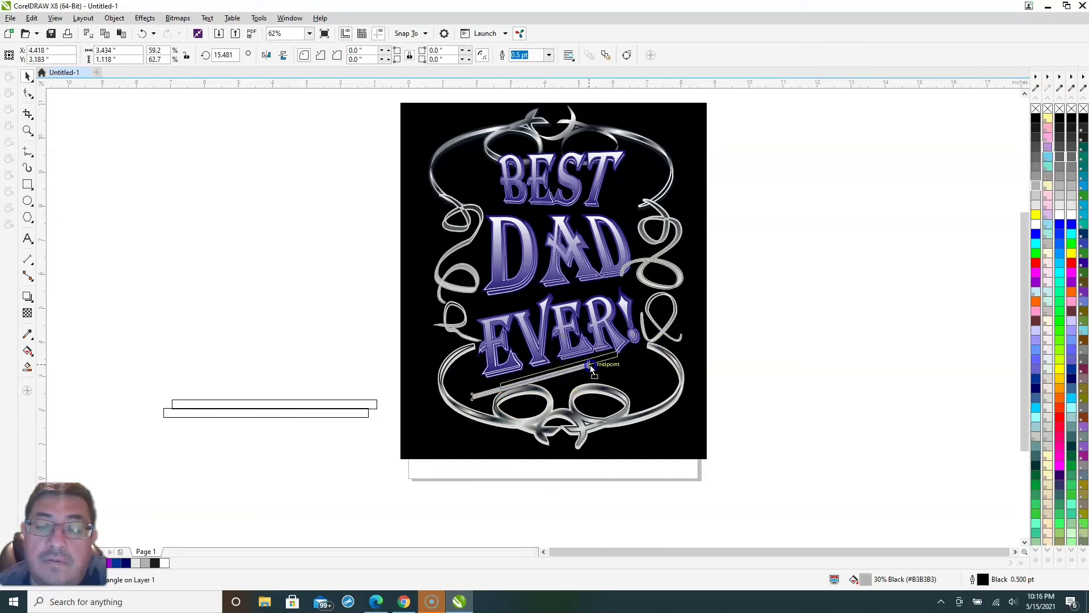
# Undo the grey bar's last move and place it closer beneath EVER!, at about X 4.86 in, Y 3.19 in.
pyautogui.hotkey('shift', 'F2')
pyautogui.click(142, 34)
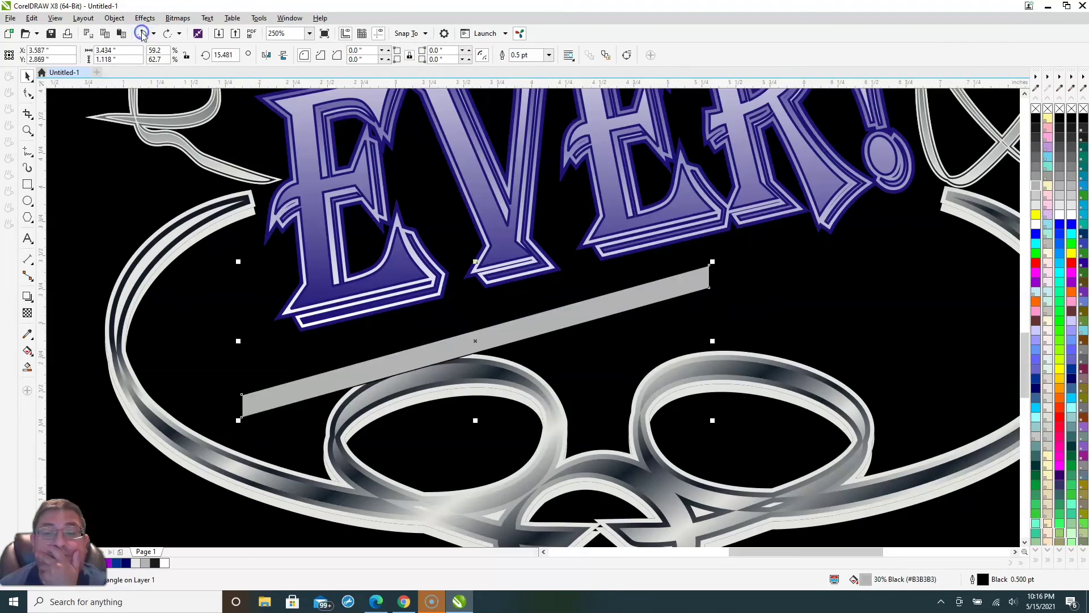
pyautogui.moveTo(475, 342); pyautogui.dragTo(650, 299)
# Skew the grey bar to a gentler slope of about 11.8° to follow the base of EVER!
pyautogui.click(600, 318)
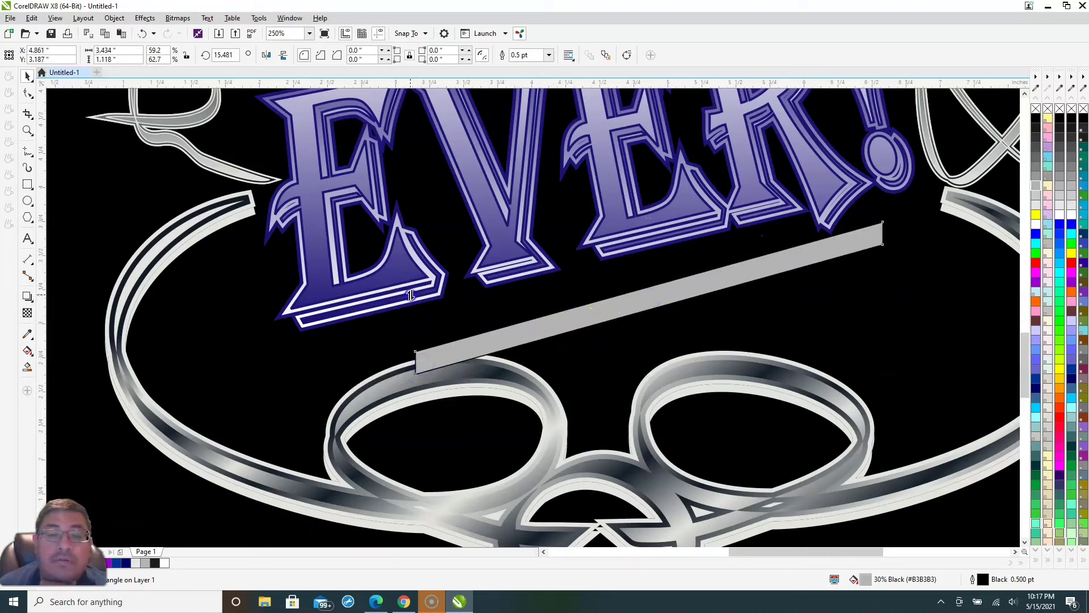
pyautogui.moveTo(411, 295); pyautogui.dragTo(402, 264)
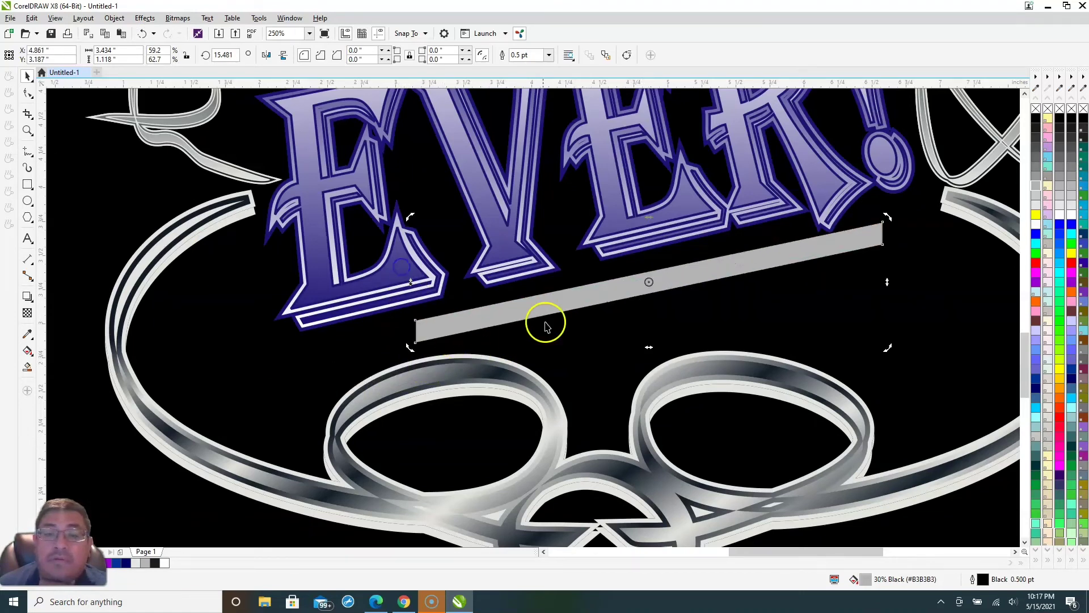
pyautogui.click(584, 301)
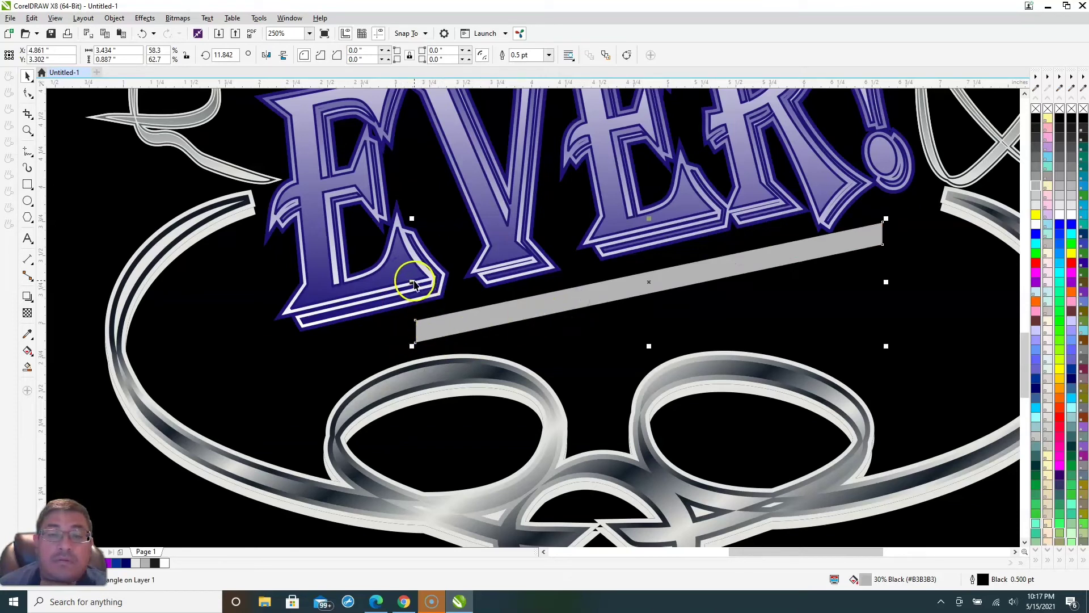
# Widen the grey bar beneath EVER! to about 4.34 in and move it down to about X 4.45 in, Y 3.13 in.
pyautogui.moveTo(412, 282); pyautogui.dragTo(288, 344)
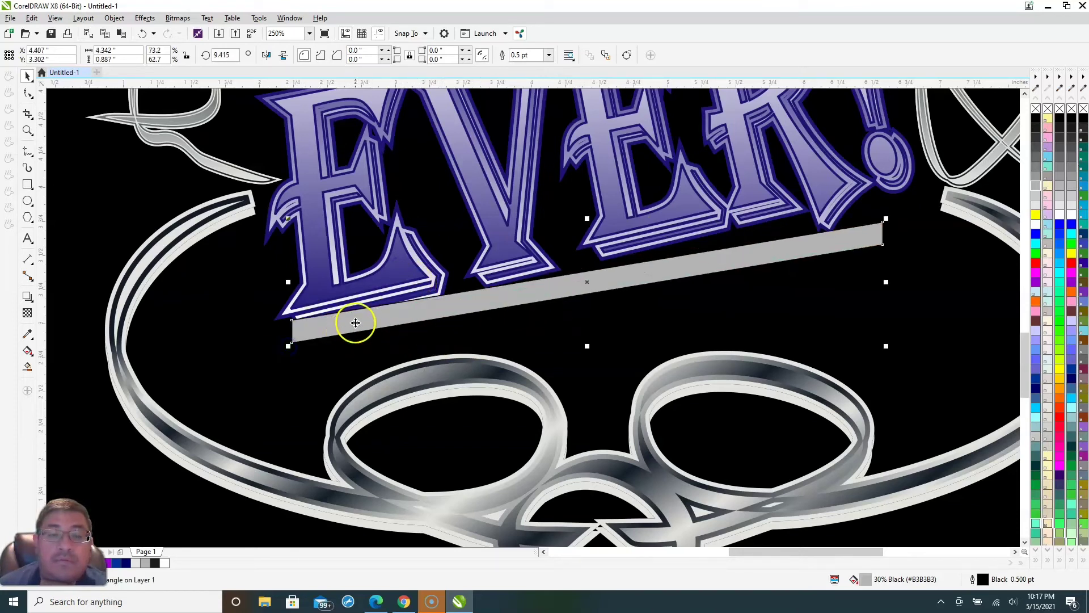
pyautogui.moveTo(355, 322)
pyautogui.mouseDown()
pyautogui.moveTo(359, 352)
pyautogui.moveTo(359, 342)
pyautogui.mouseUp()
pyautogui.click(359, 343)
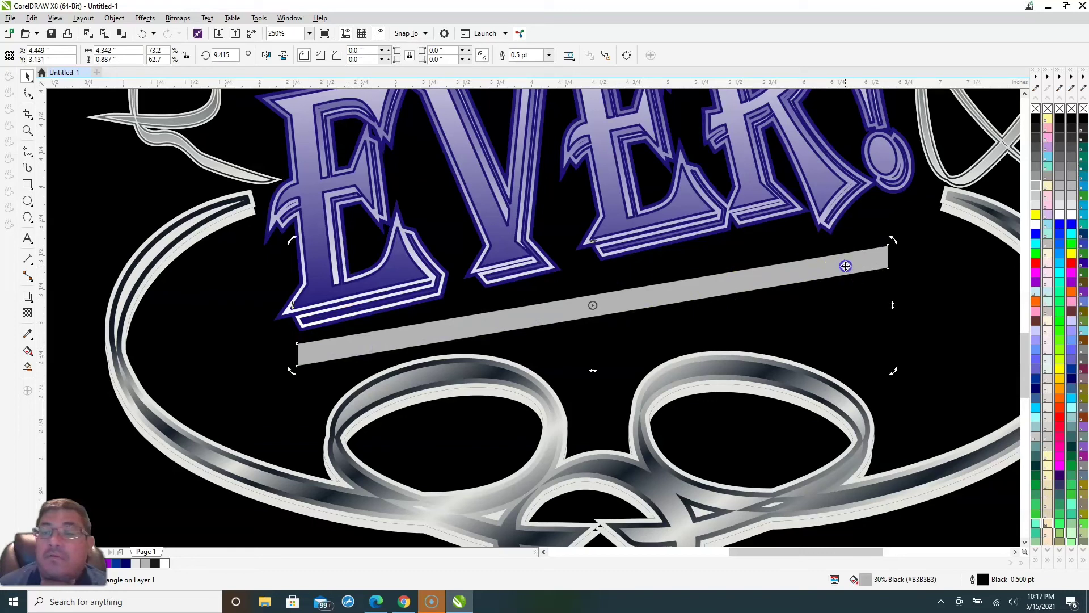
# Skew the grey bar more steeply to follow the base of EVER!, centre it at about Y 3.20 in, and widen it to about 4.48 in.
pyautogui.moveTo(895, 304); pyautogui.dragTo(899, 264)
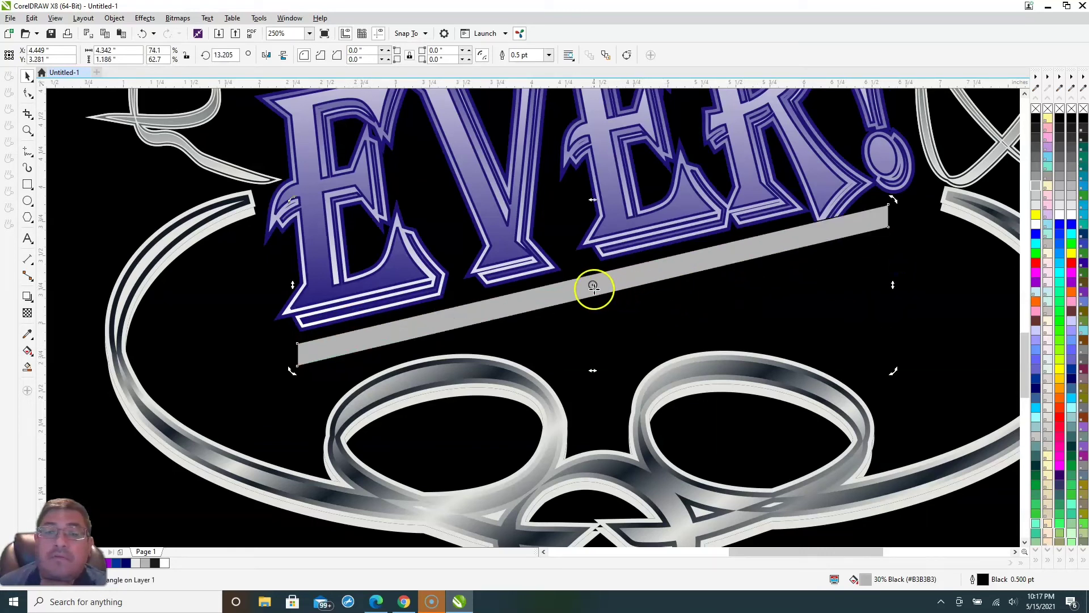
pyautogui.moveTo(590, 285); pyautogui.dragTo(595, 296)
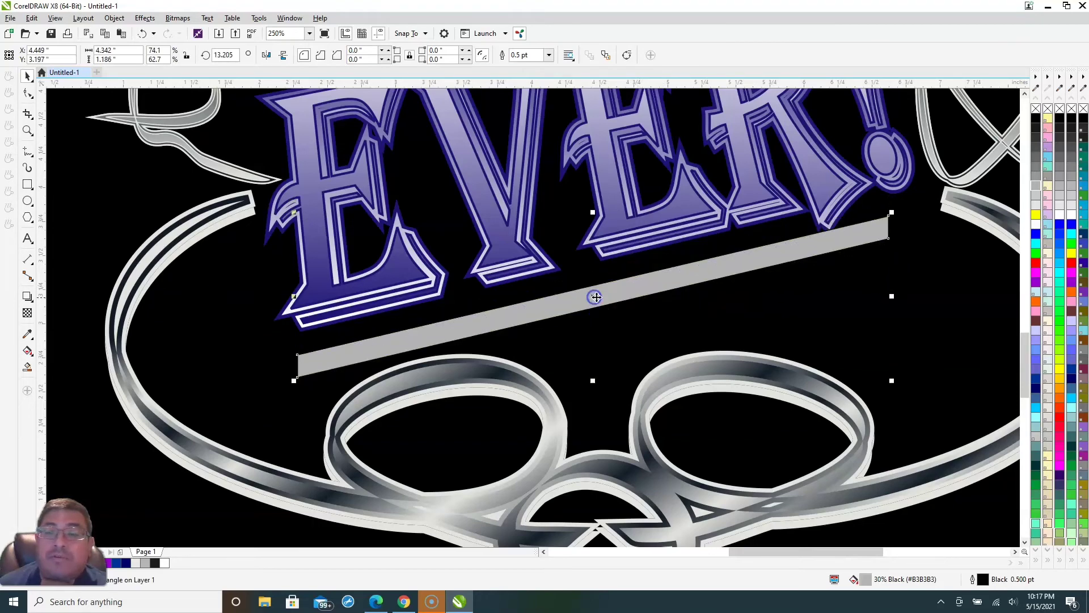
pyautogui.click(874, 231)
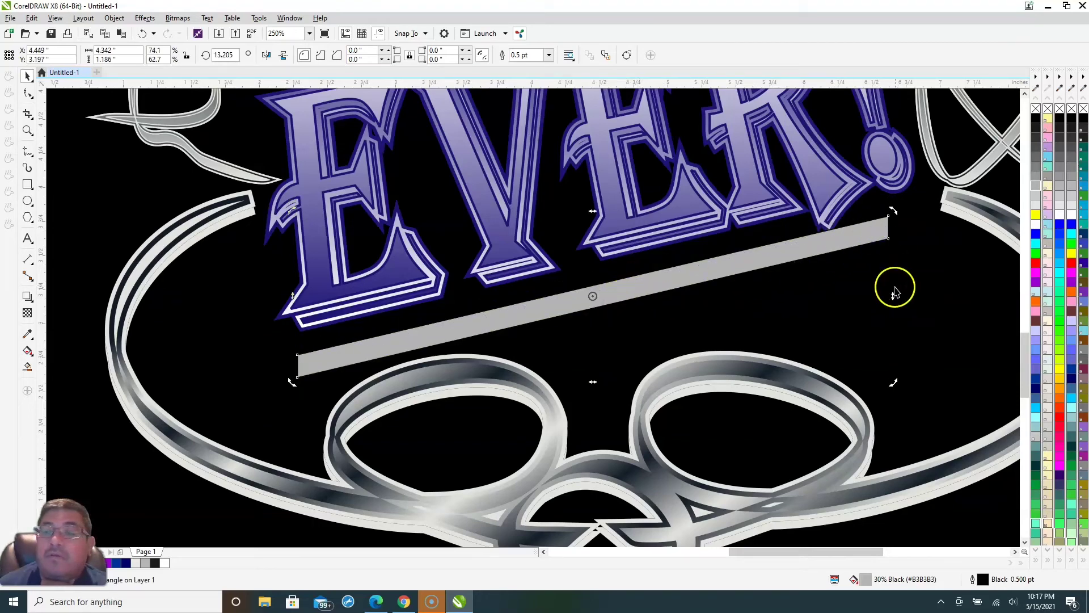
pyautogui.moveTo(892, 296); pyautogui.dragTo(907, 284)
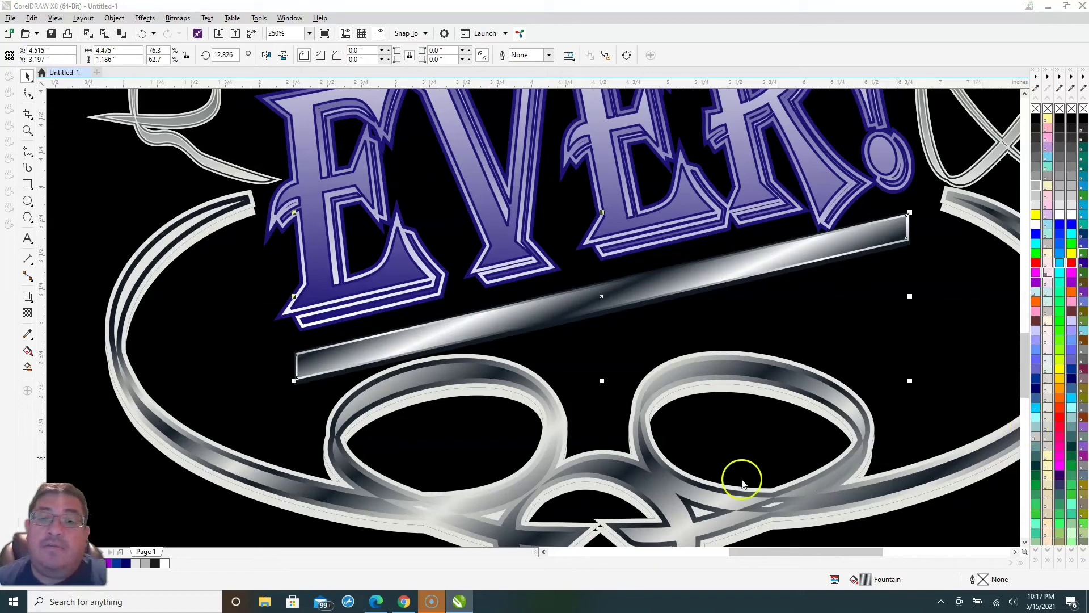
# Place the upper spare rectangle over the top of EVER! at about X 4.64 in, Y 5.24 in, and fill it with 30% black.
pyautogui.scroll(-5, 634, 517)
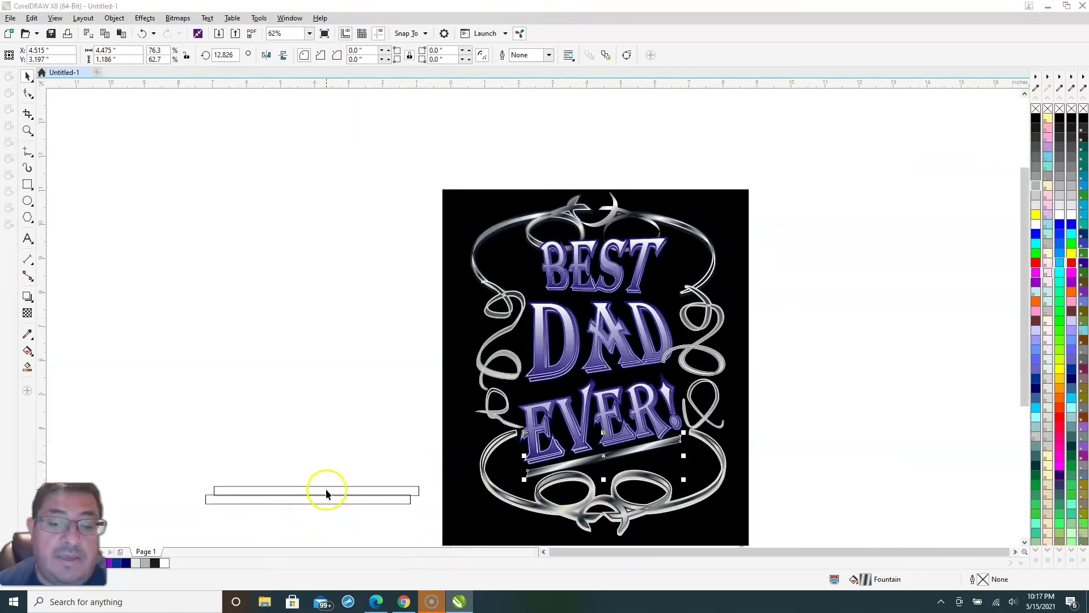
pyautogui.moveTo(326, 491); pyautogui.dragTo(340, 361)
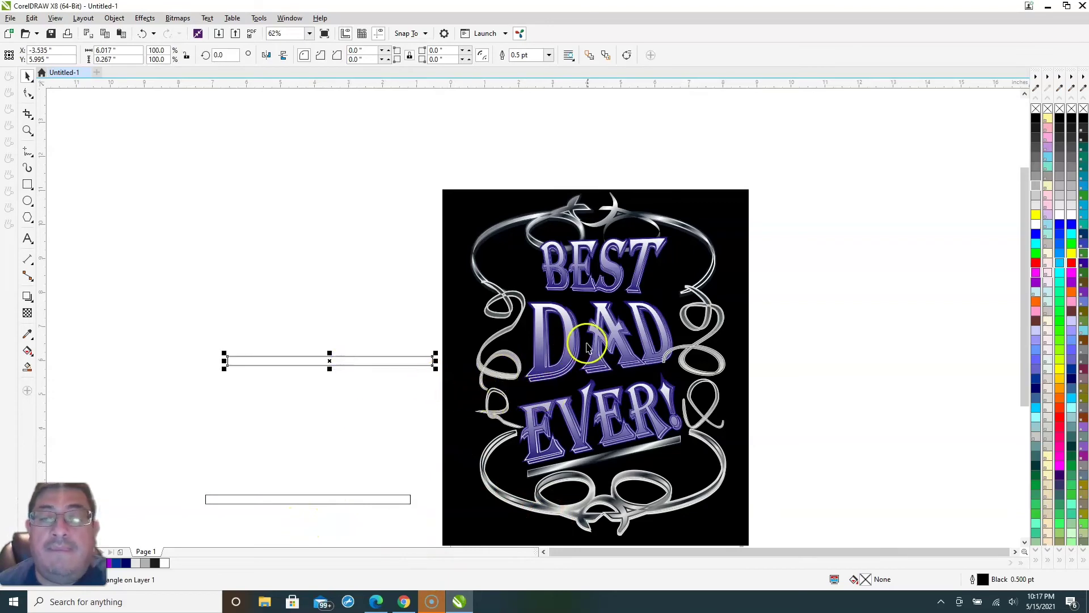
pyautogui.scroll(2, 570, 341)
pyautogui.scroll(2, 523, 353)
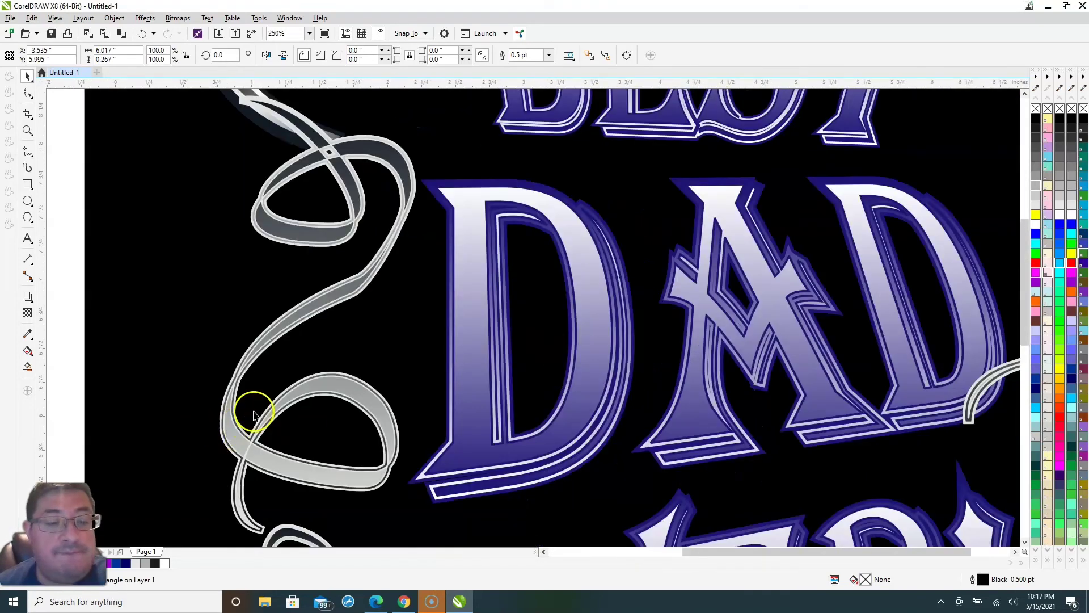
pyautogui.scroll(-4, 250, 418)
pyautogui.moveTo(145, 416); pyautogui.dragTo(421, 445)
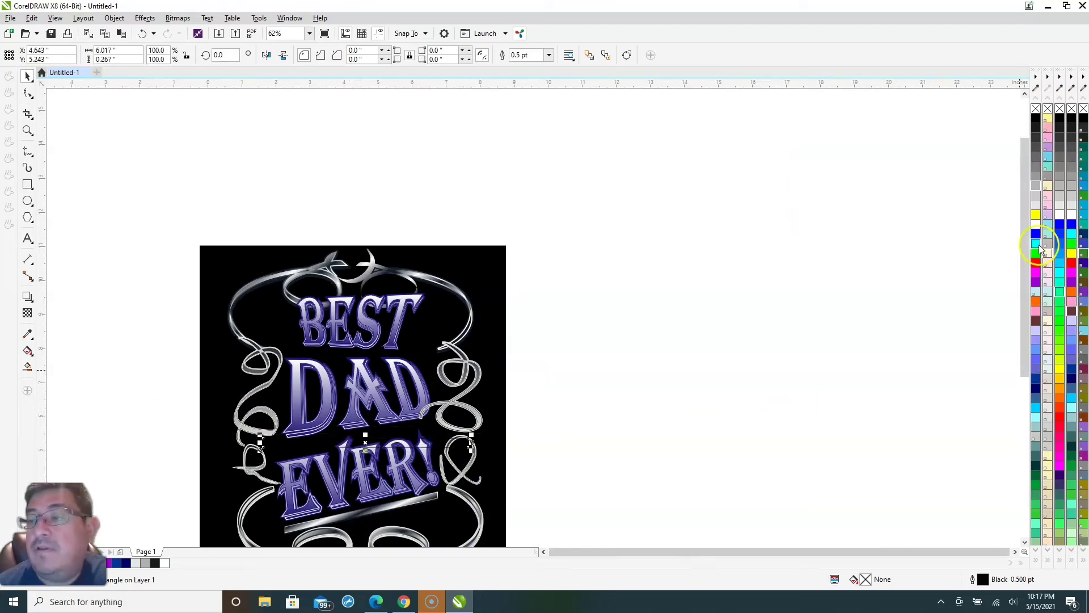
pyautogui.moveTo(364, 527); pyautogui.dragTo(365, 448)
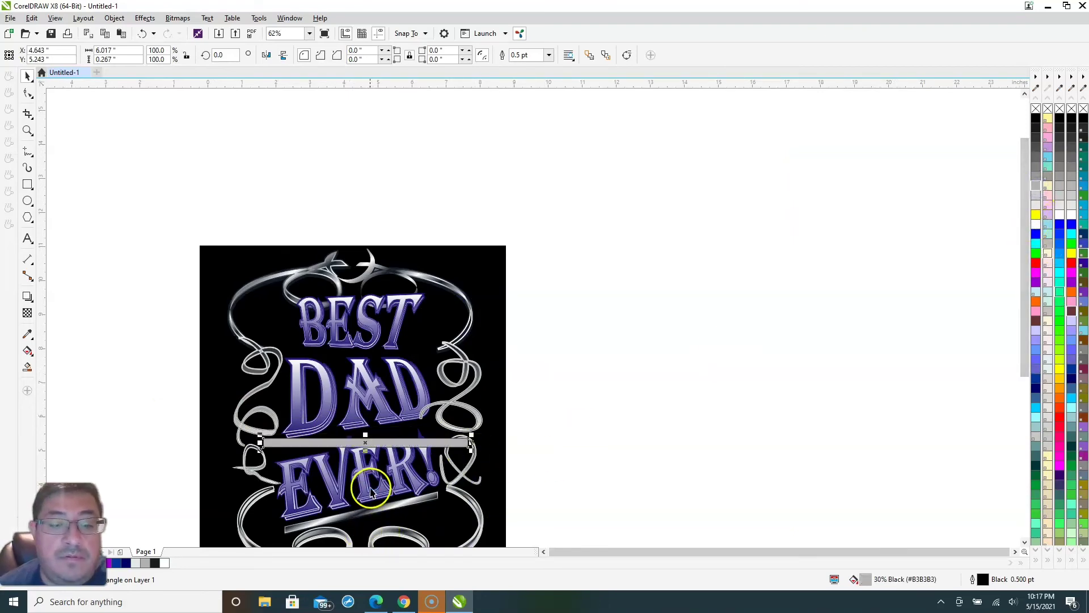
# Shorten the new grey bar to about 4.32 in and move it between DAD and EVER! at about X 4.31 in, Y 5.74 in.
pyautogui.scroll(4, 360, 479)
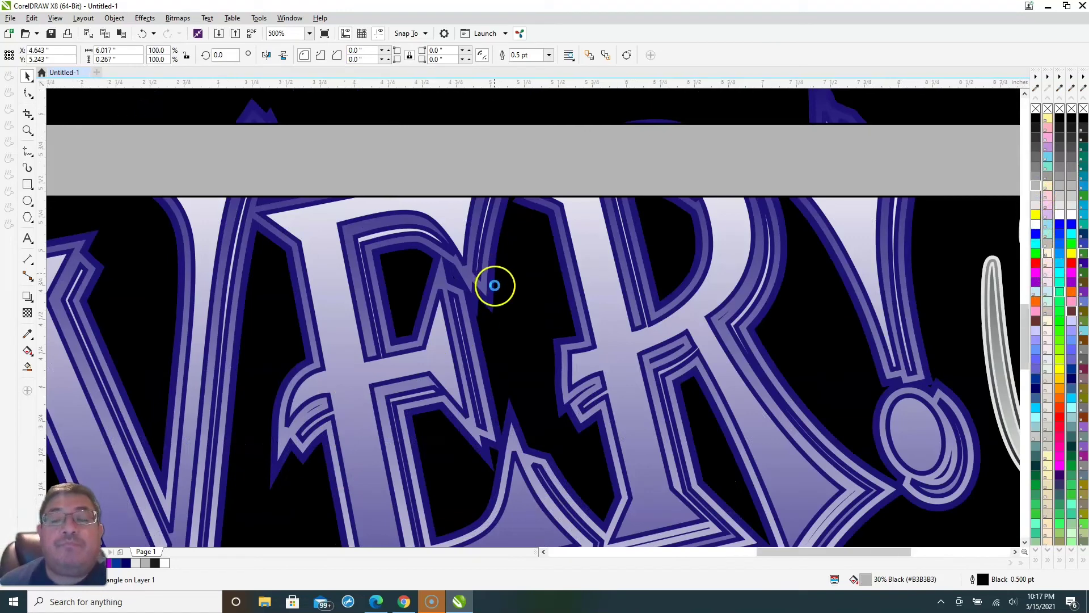
pyautogui.scroll(-2, 491, 284)
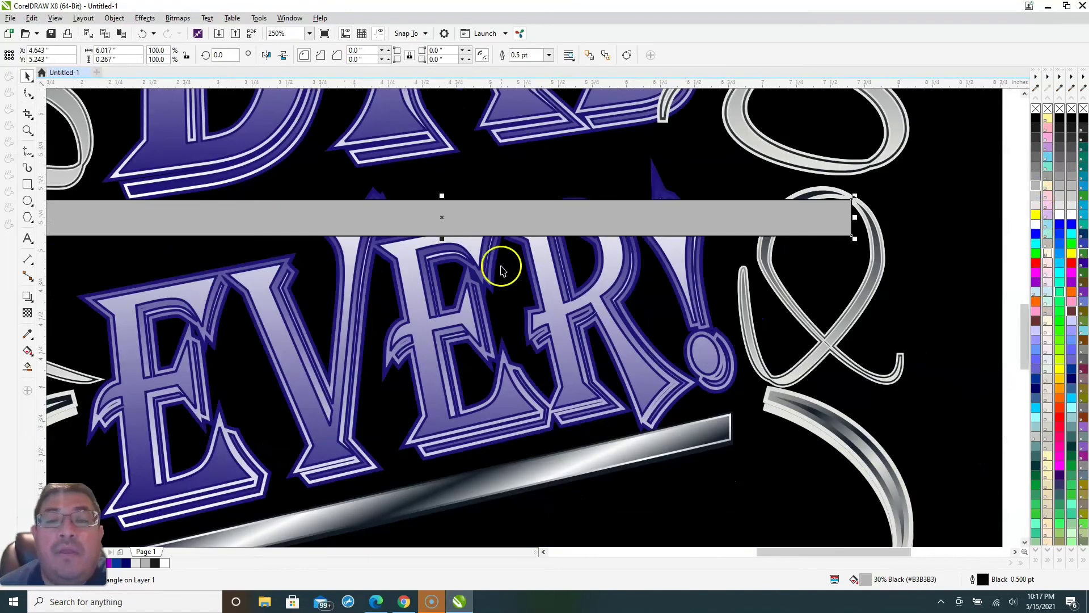
pyautogui.click(841, 217)
pyautogui.moveTo(854, 217); pyautogui.dragTo(628, 217)
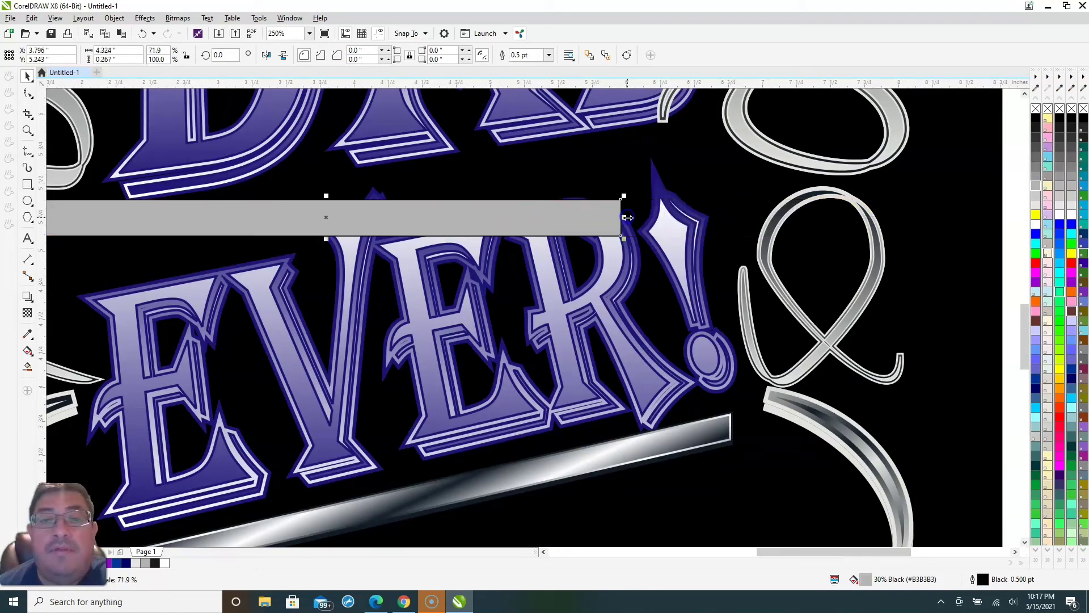
pyautogui.moveTo(502, 231); pyautogui.dragTo(571, 164)
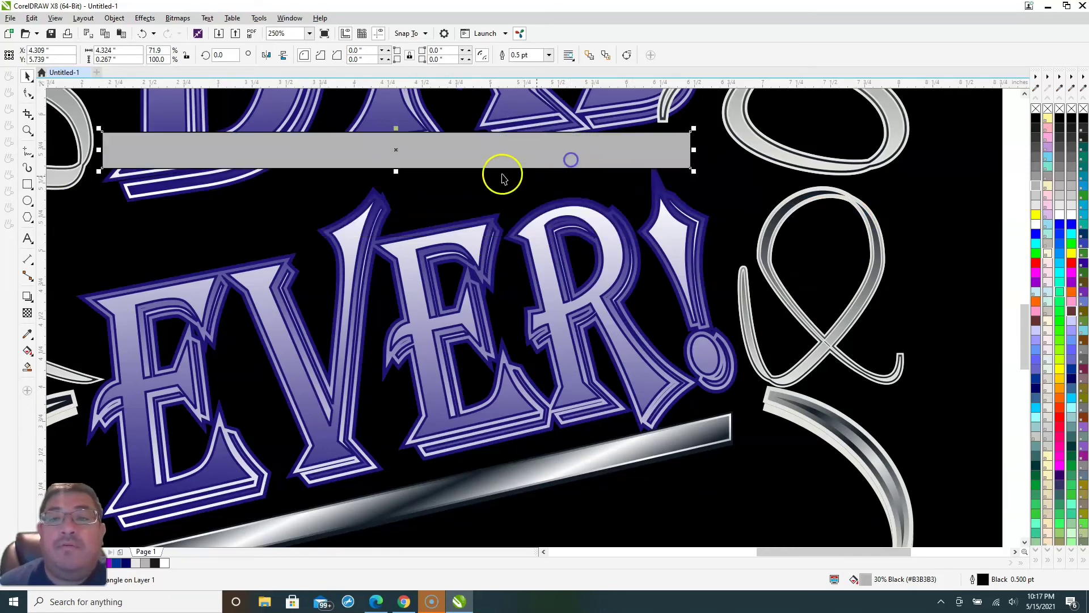
# Skew the bar between DAD and EVER! so it rises to the right, and thin it to about 55.8% vertical scale.
pyautogui.click(115, 150)
pyautogui.moveTo(99, 150); pyautogui.dragTo(97, 219)
pyautogui.click(417, 187)
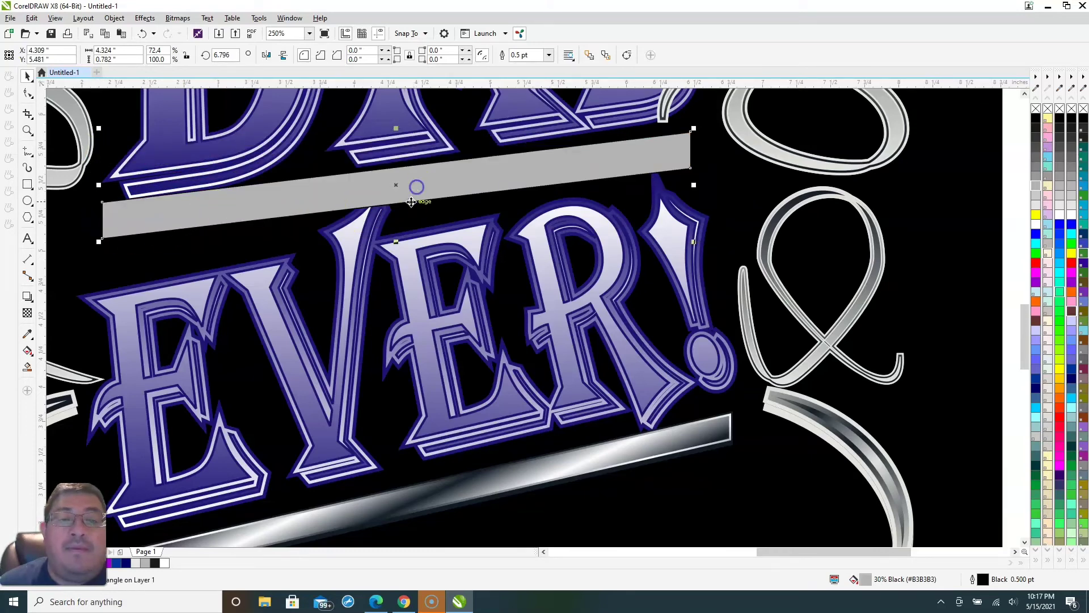
pyautogui.moveTo(396, 243); pyautogui.dragTo(399, 142)
# Shift the bar below DAD to about X 3.96 in and skew it more steeply, to about 9.5°, to match the lettering's slope.
pyautogui.moveTo(120, 194); pyautogui.dragTo(70, 221)
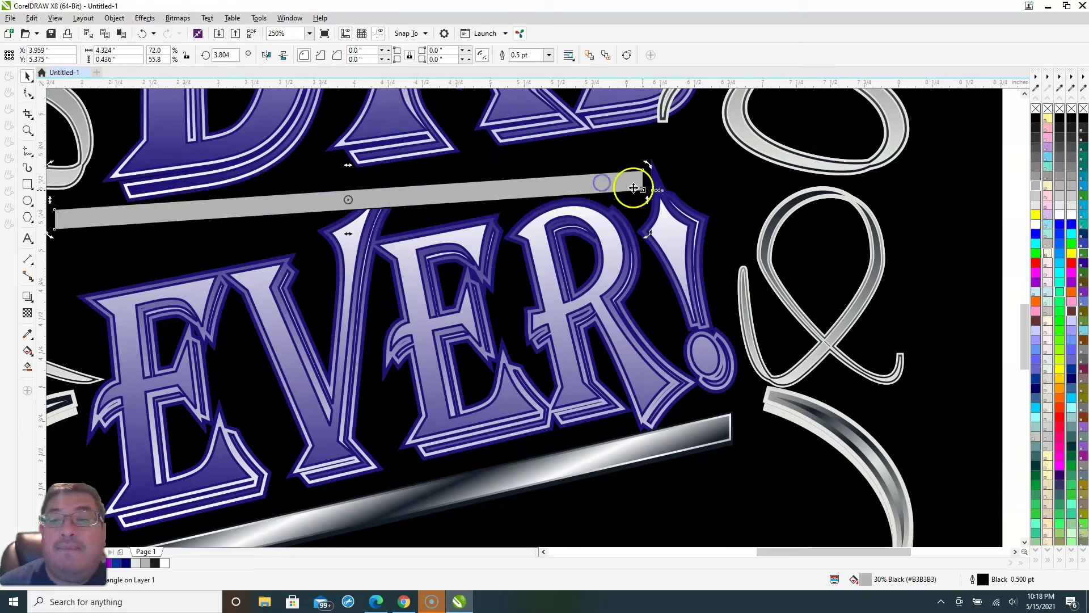
pyautogui.moveTo(647, 164); pyautogui.dragTo(652, 147)
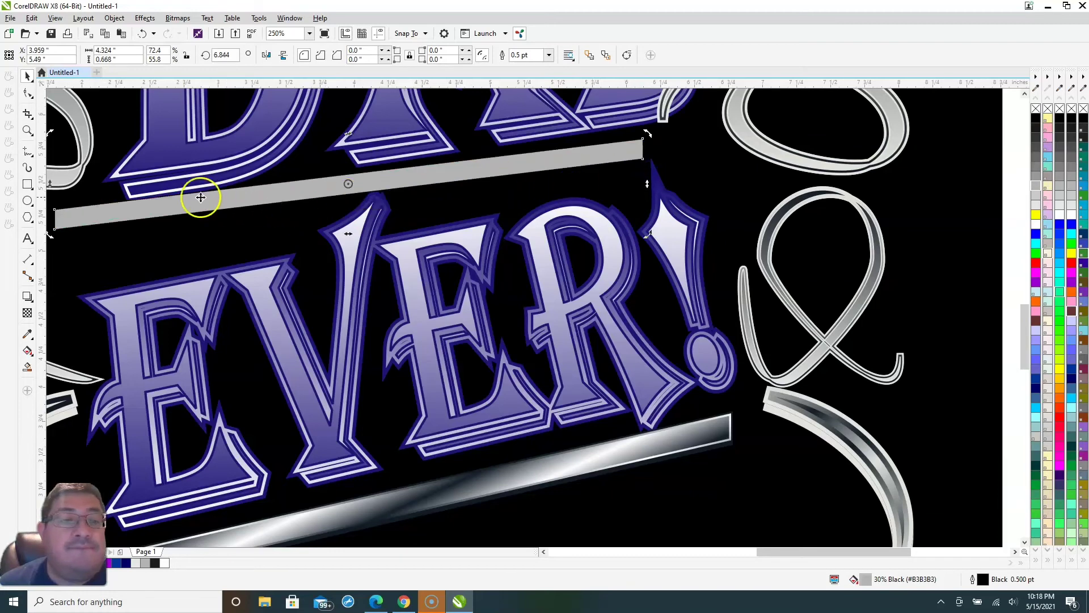
pyautogui.click(63, 210)
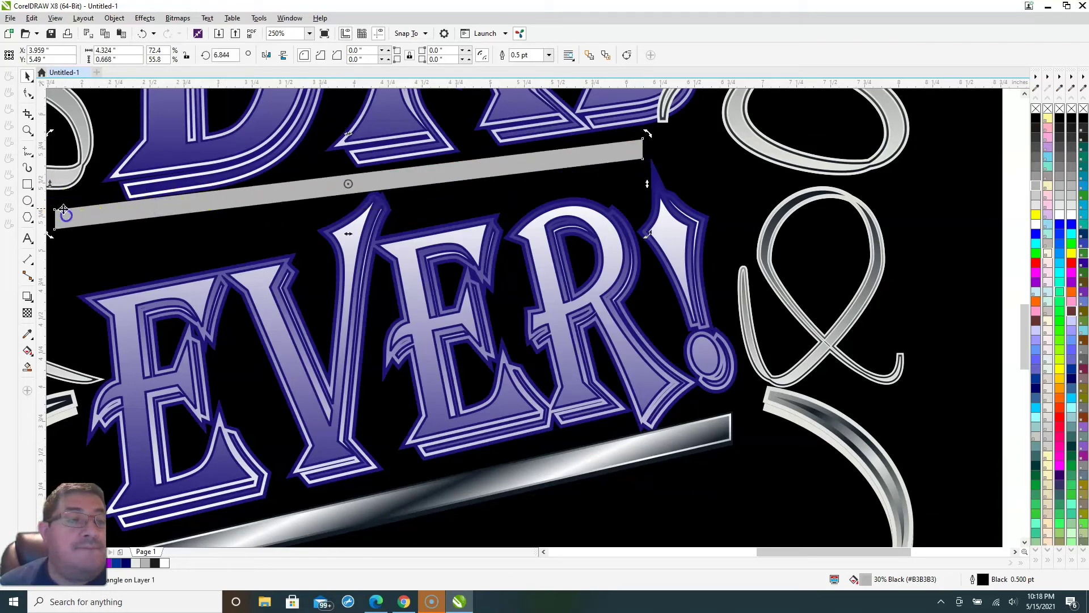
pyautogui.moveTo(50, 183); pyautogui.dragTo(50, 211)
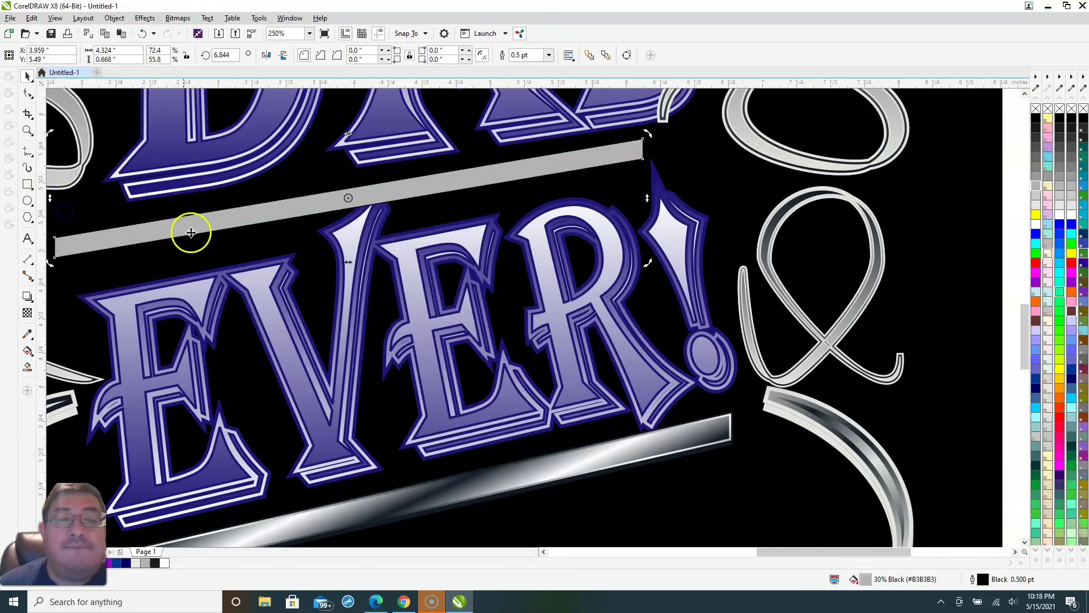
# Move the slanted bar under DAD to about X 4.40 in and thin it to about 47.6% vertical scale.
pyautogui.moveTo(372, 194); pyautogui.dragTo(440, 184)
pyautogui.click(423, 179)
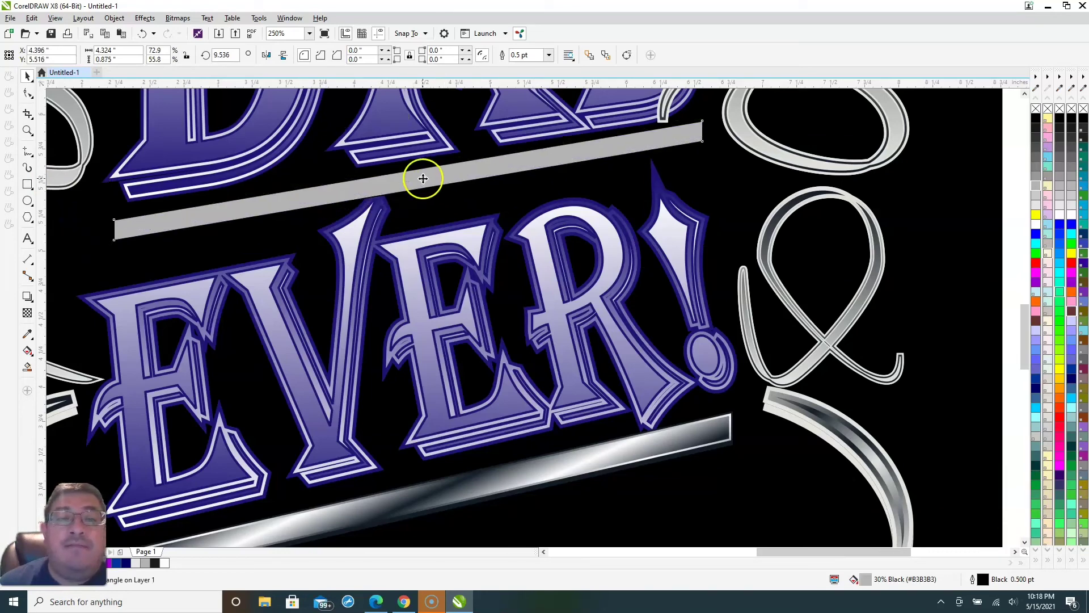
pyautogui.moveTo(407, 244); pyautogui.dragTo(407, 226)
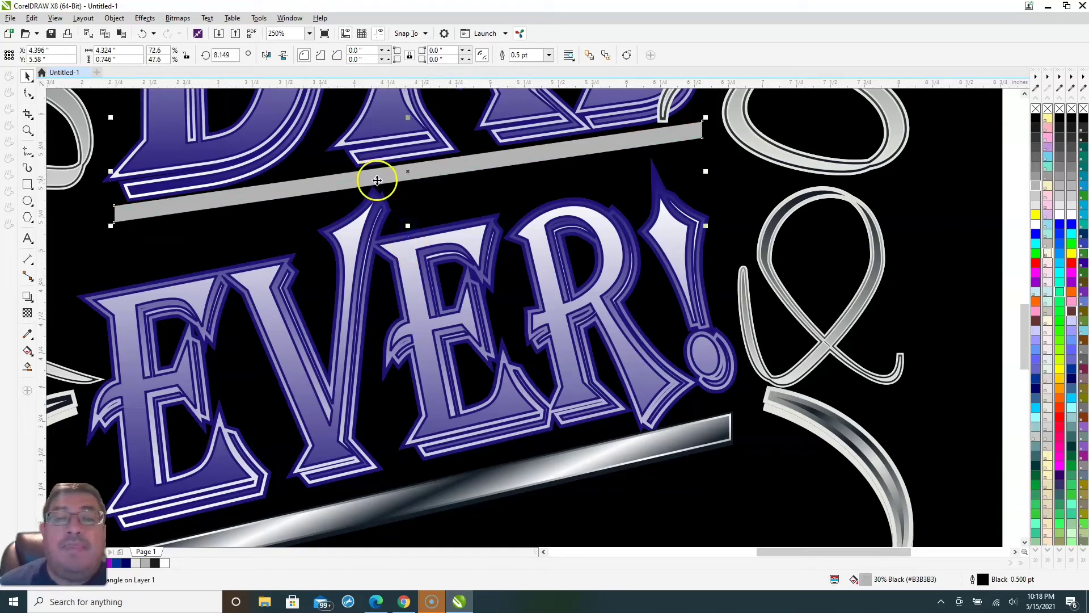
# Lower the bar beneath DAD slightly to about Y 5.56 in and give it the metallic fountain fill with no outline.
pyautogui.moveTo(372, 176); pyautogui.dragTo(374, 179)
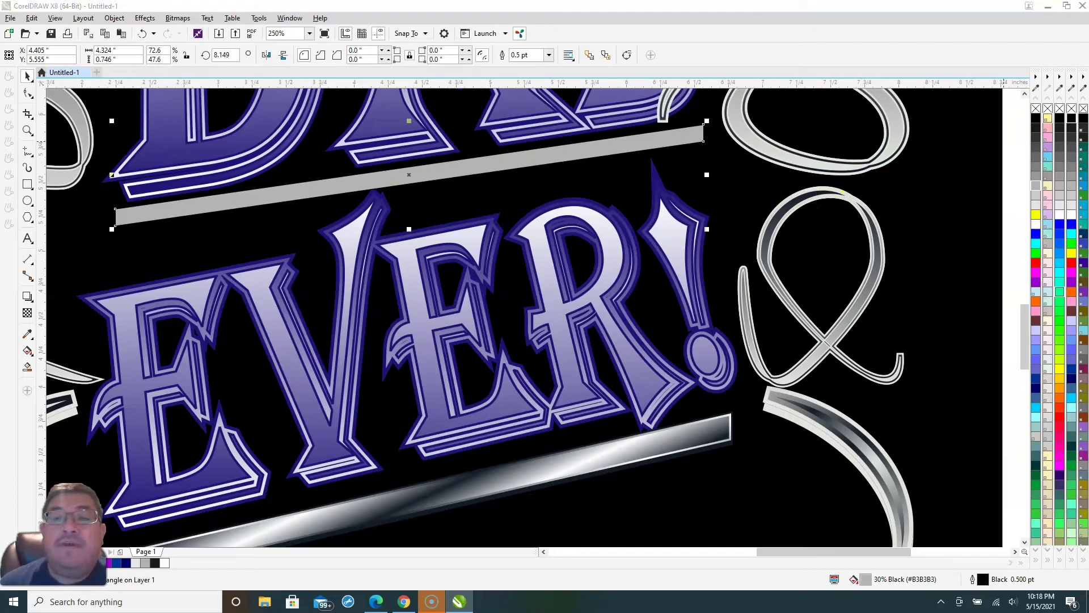
pyautogui.click(113, 229)
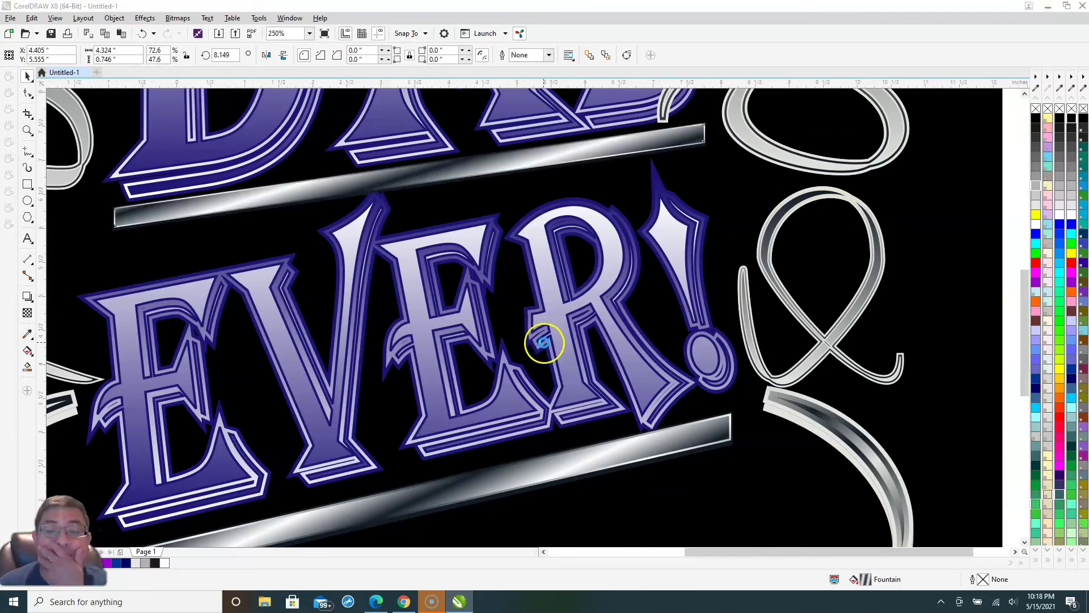
# Fill the remaining spare rectangle with 30% black and place it between BEST and DAD at about X 3.85 in, Y 7.91 in.
pyautogui.scroll(-3, 548, 340)
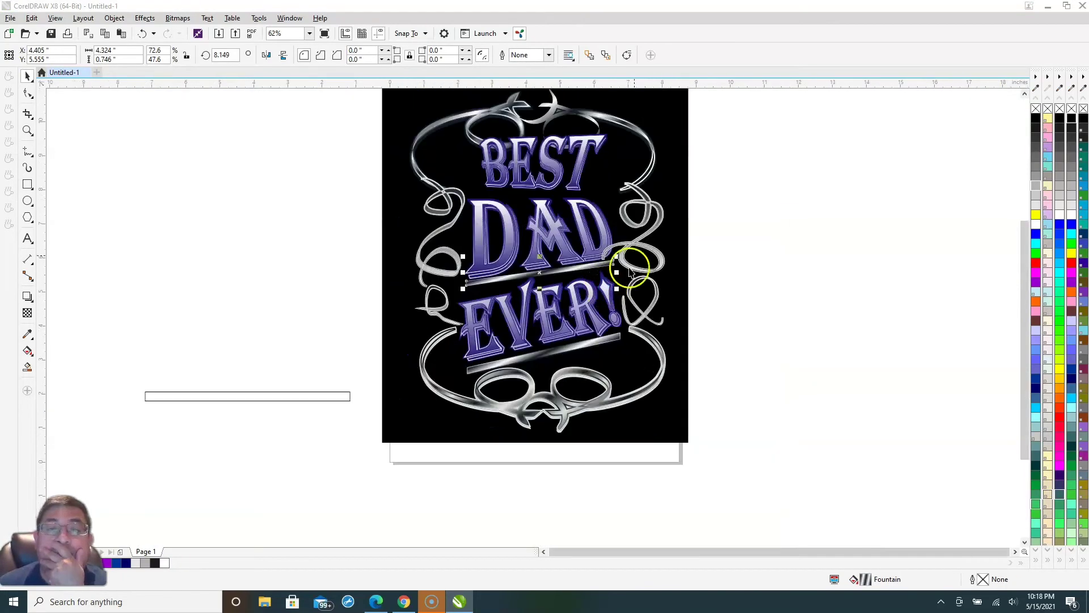
pyautogui.click(283, 395)
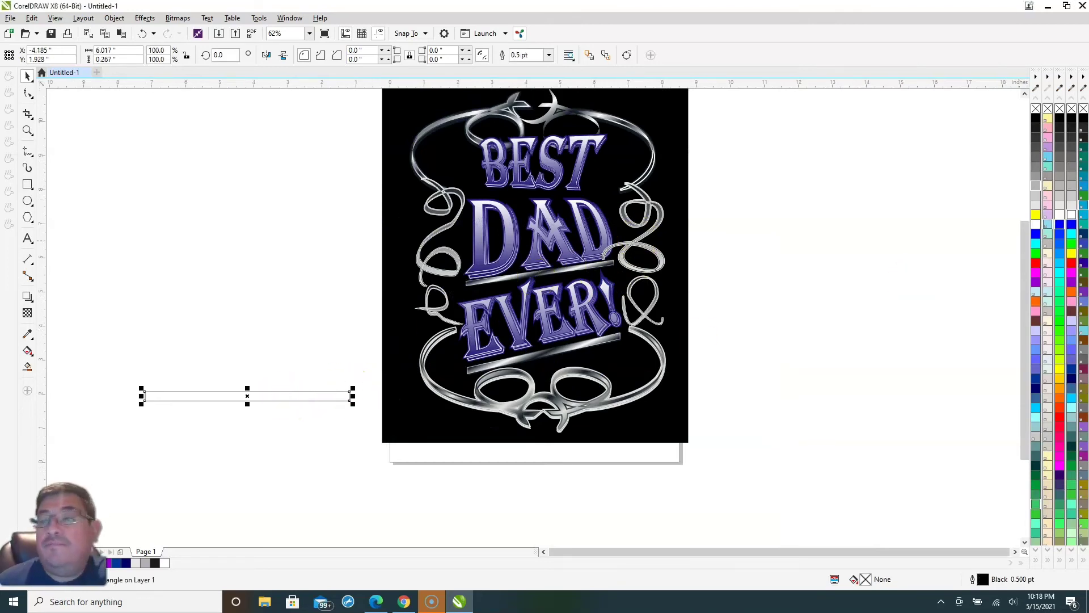
pyautogui.click(1036, 186)
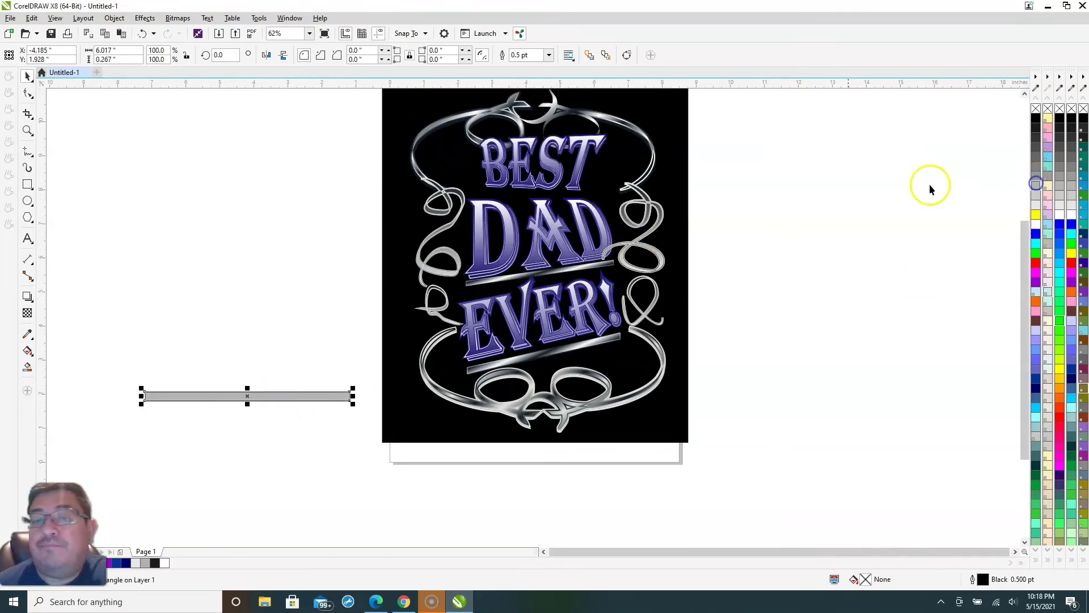
pyautogui.moveTo(247, 398); pyautogui.dragTo(520, 194)
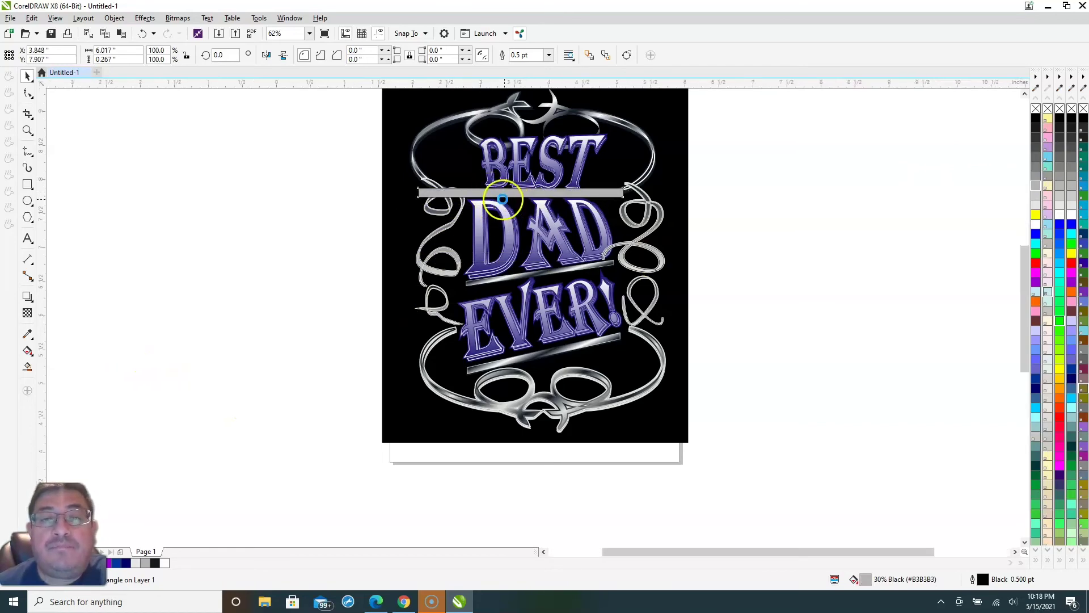
# Shorten the grey bar beneath BEST to about 2.84 in wide and thin it to about 0.08 in high.
pyautogui.scroll(6, 493, 190)
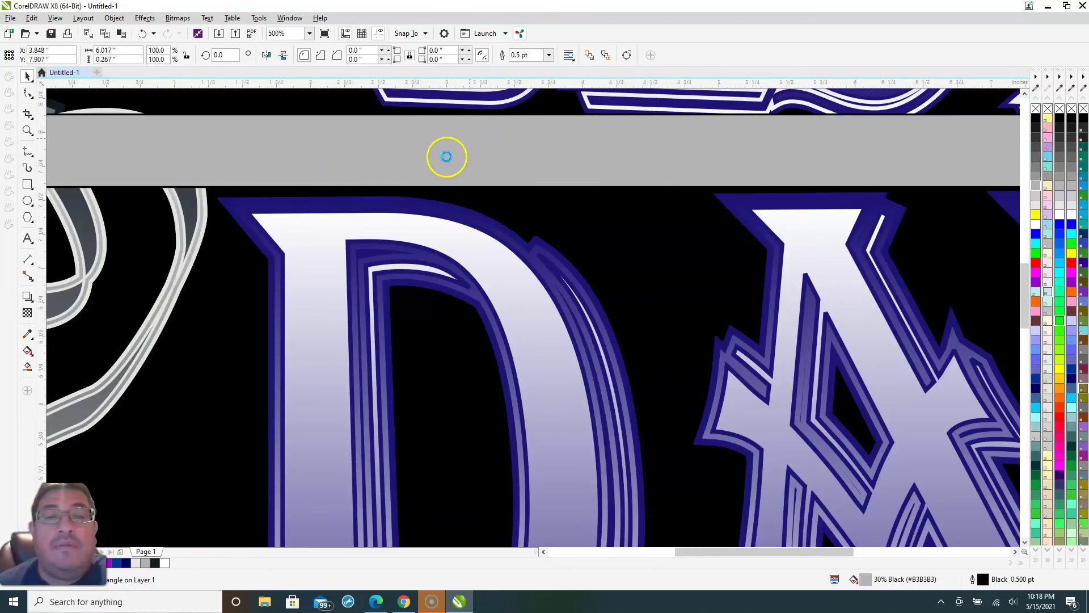
pyautogui.scroll(-3, 444, 154)
pyautogui.moveTo(149, 146); pyautogui.dragTo(407, 148)
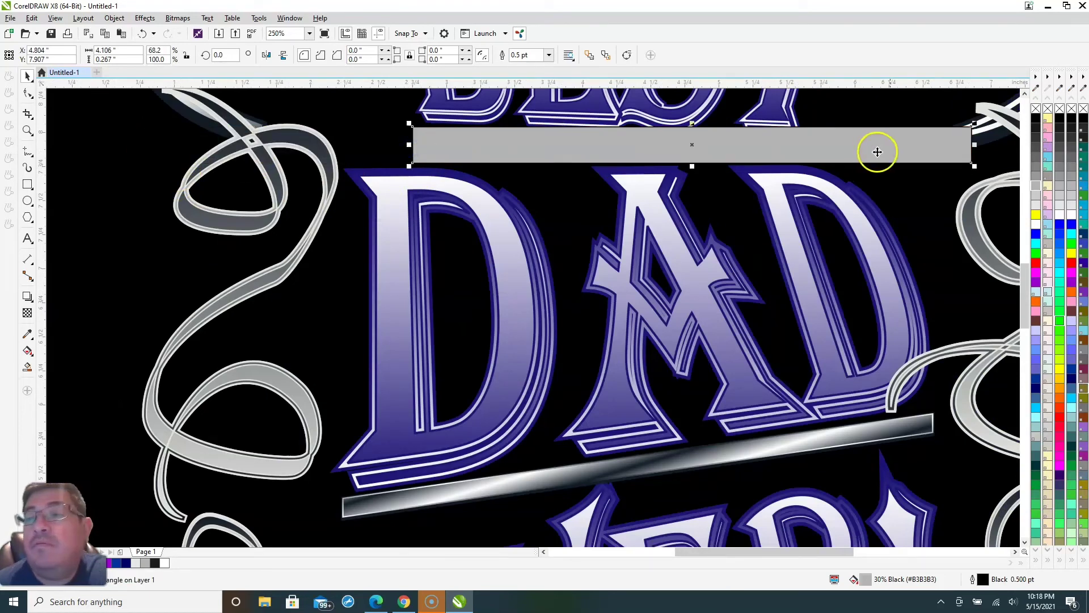
pyautogui.moveTo(977, 148); pyautogui.dragTo(802, 160)
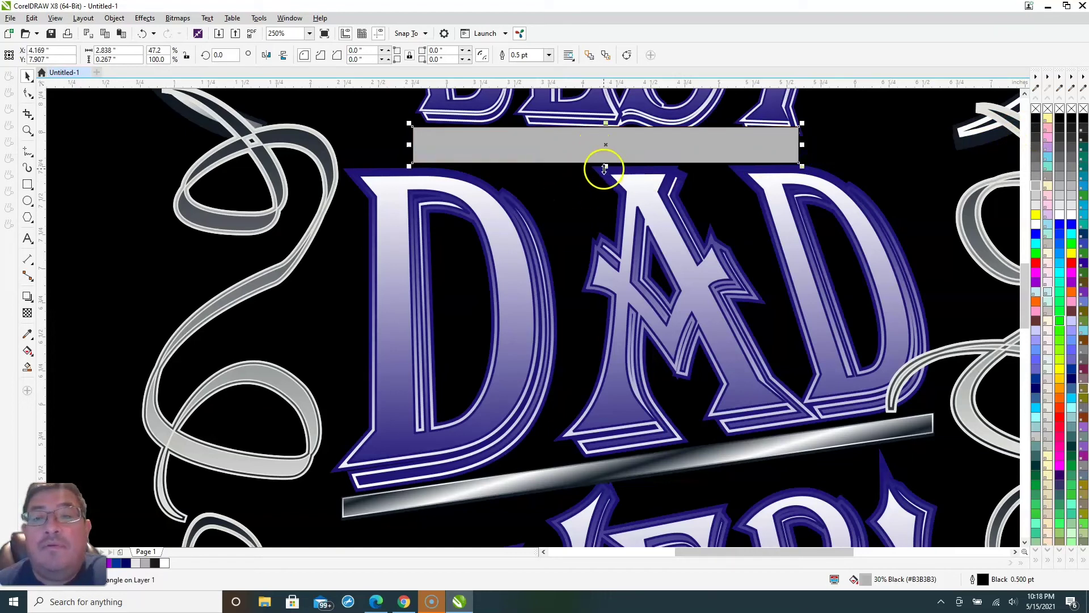
pyautogui.moveTo(604, 169); pyautogui.dragTo(623, 152)
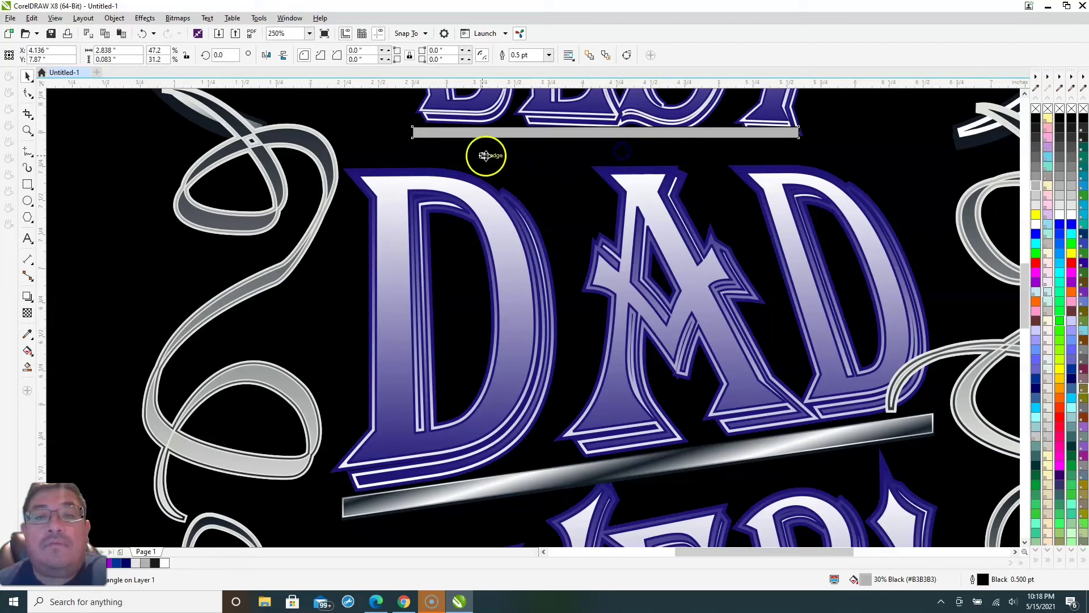
# Skew the thin bar beneath BEST slightly down to the right to follow the lettering, and widen it to about 2.94 in.
pyautogui.click(456, 153)
pyautogui.moveTo(404, 151); pyautogui.dragTo(404, 132)
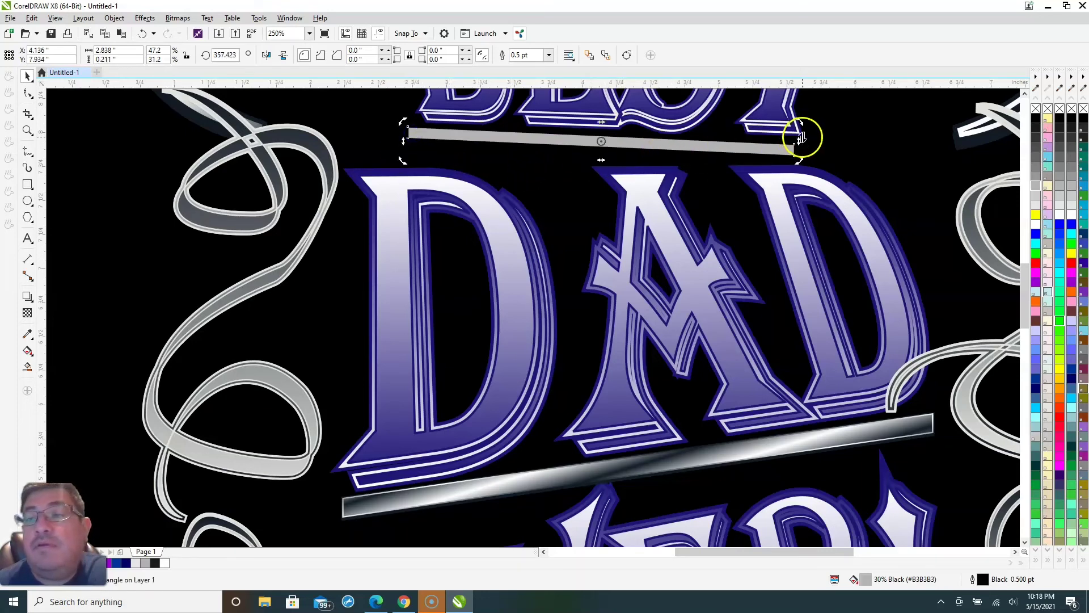
pyautogui.moveTo(800, 142)
pyautogui.mouseDown()
pyautogui.moveTo(786, 154)
pyautogui.moveTo(811, 149)
pyautogui.mouseUp()
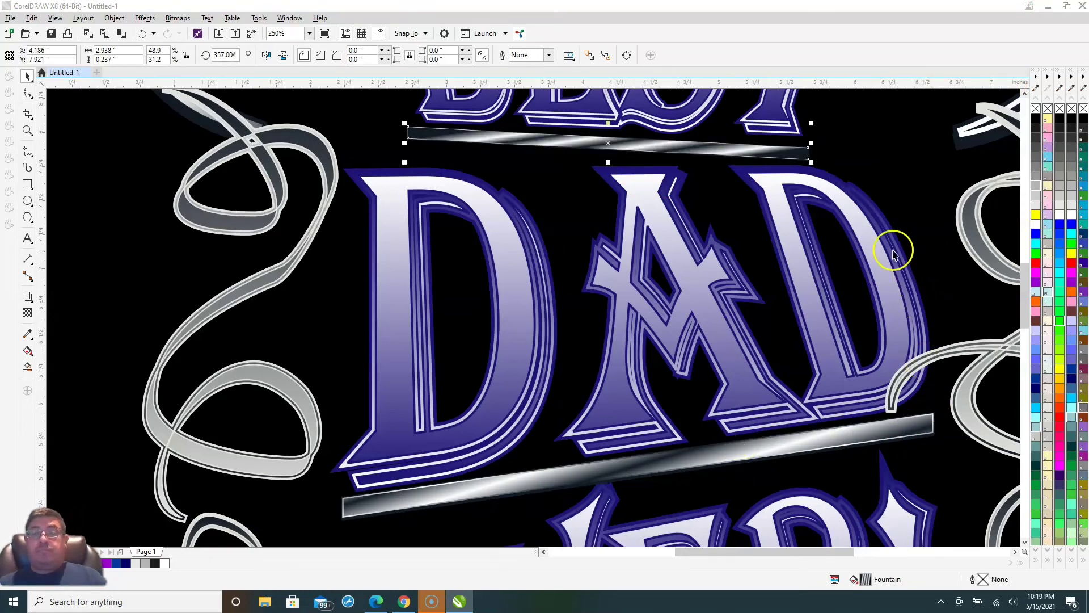
pyautogui.scroll(-2, 891, 258)
pyautogui.scroll(-1, 891, 255)
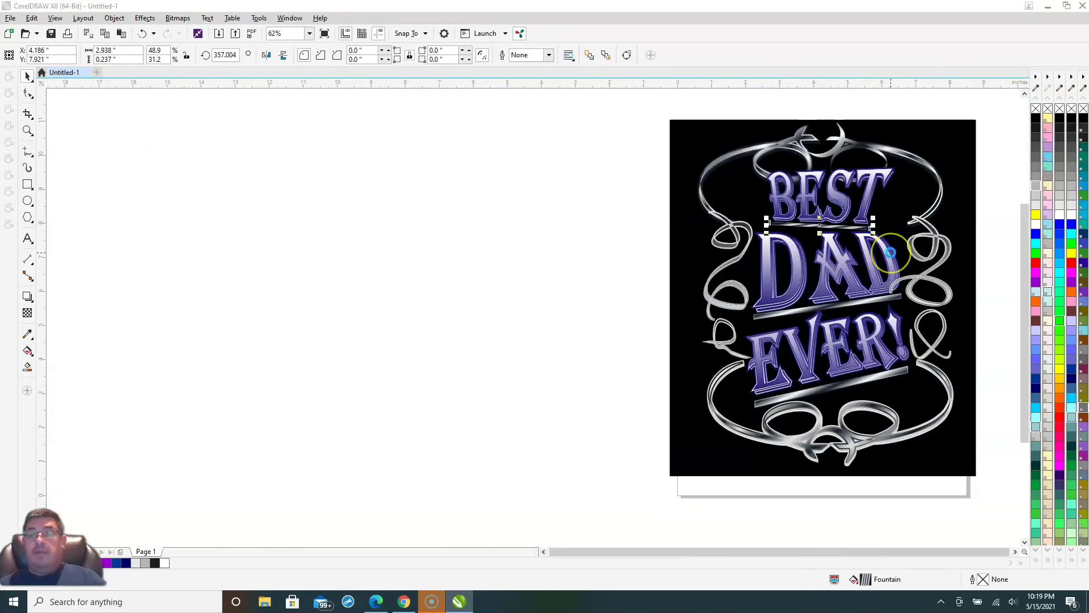
# Switch to Sawgrass CreativeStudio and choose the 4"x4" Square Tile blank from the Tiles and Ceramics products.
pyautogui.click(579, 302)
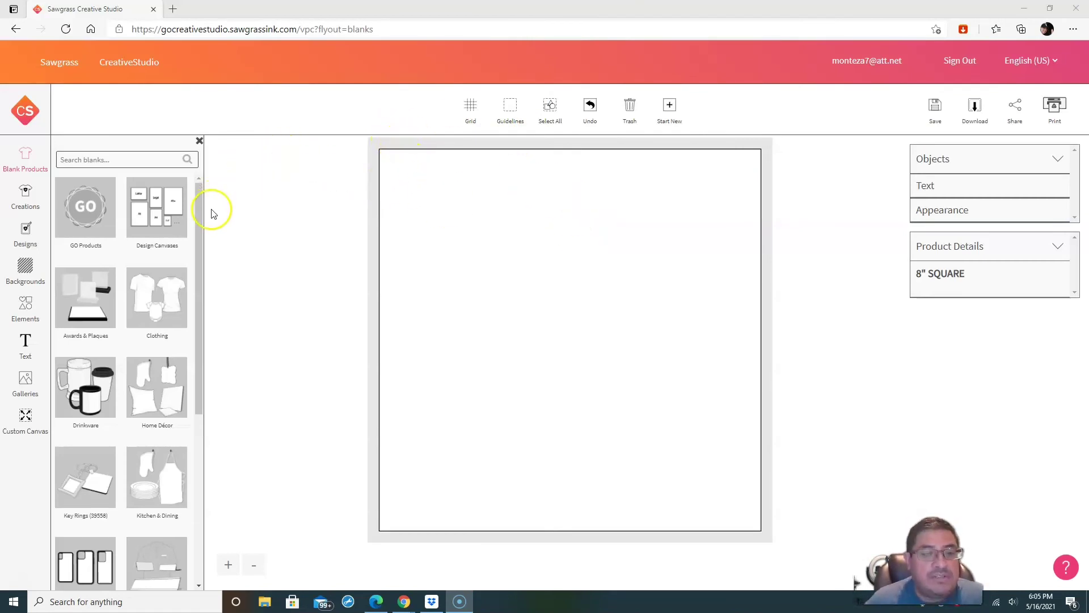
pyautogui.moveTo(199, 210); pyautogui.dragTo(204, 397)
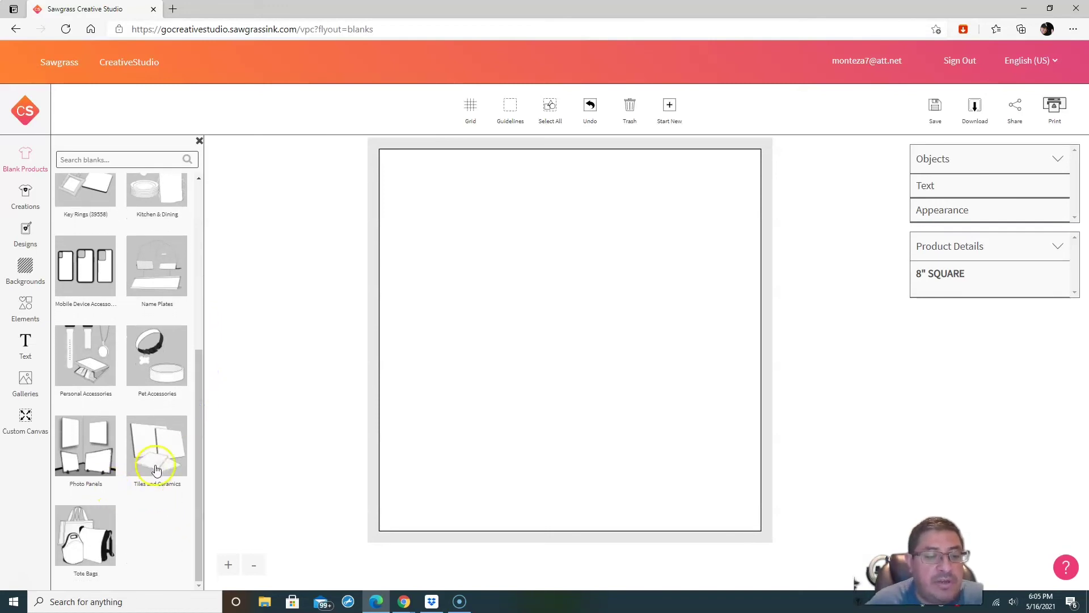
pyautogui.click(154, 448)
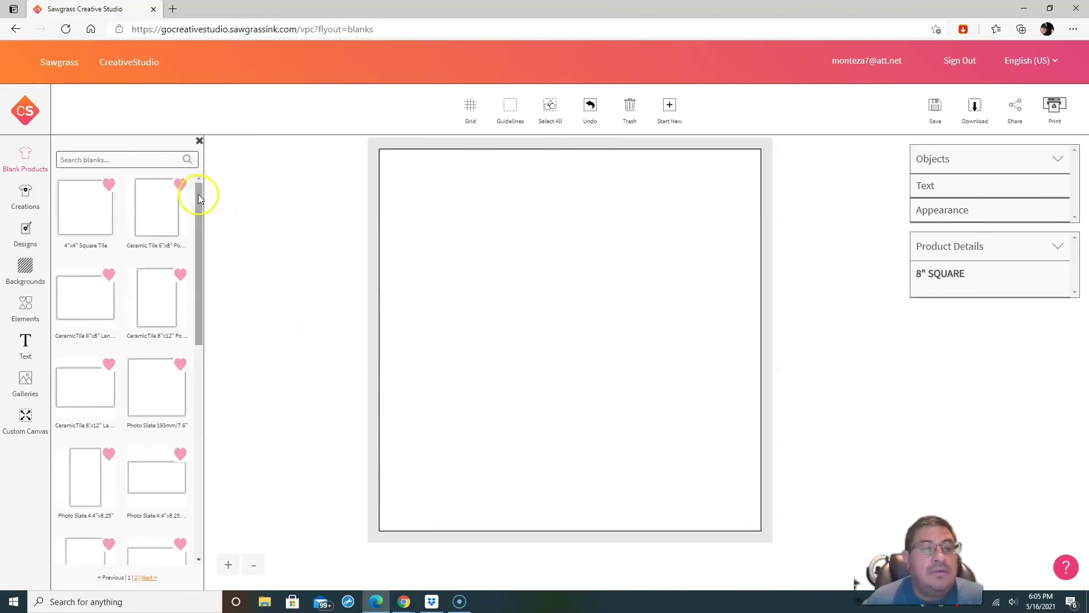
pyautogui.moveTo(199, 194); pyautogui.dragTo(212, 418)
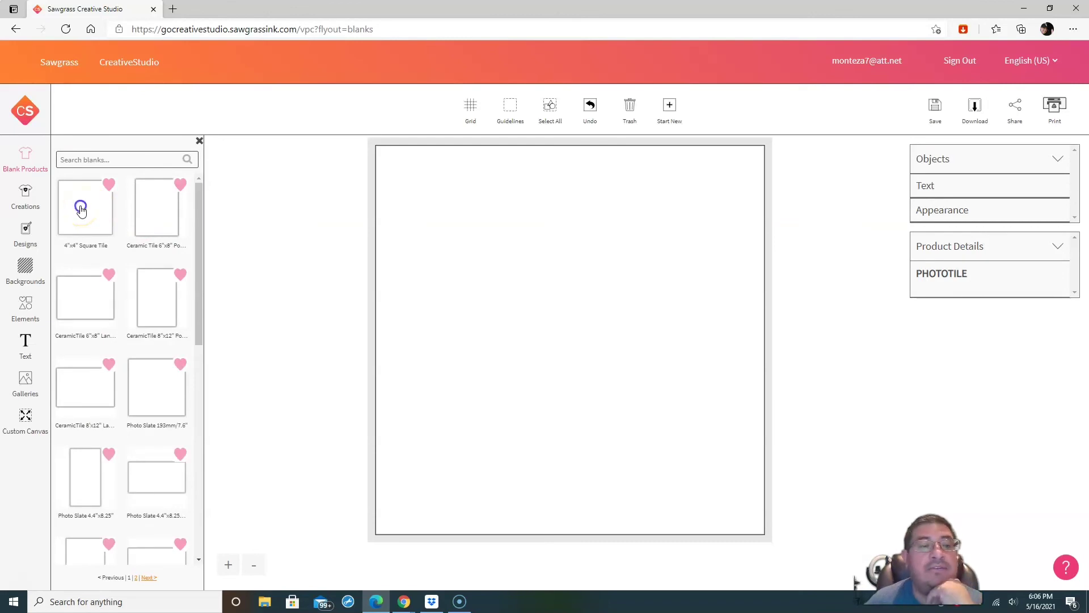
pyautogui.click(80, 208)
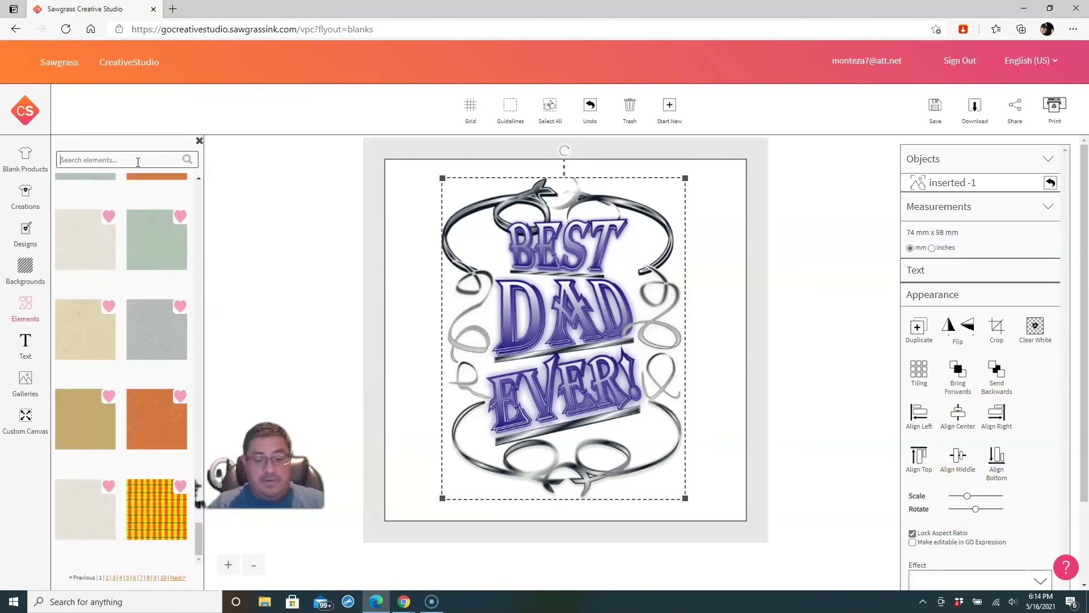
# Search the elements for "black", insert the black-to-white gradient, and send it behind the BEST DAD EVER! artwork.
pyautogui.click(138, 160)
pyautogui.write('black')
pyautogui.press('Return')
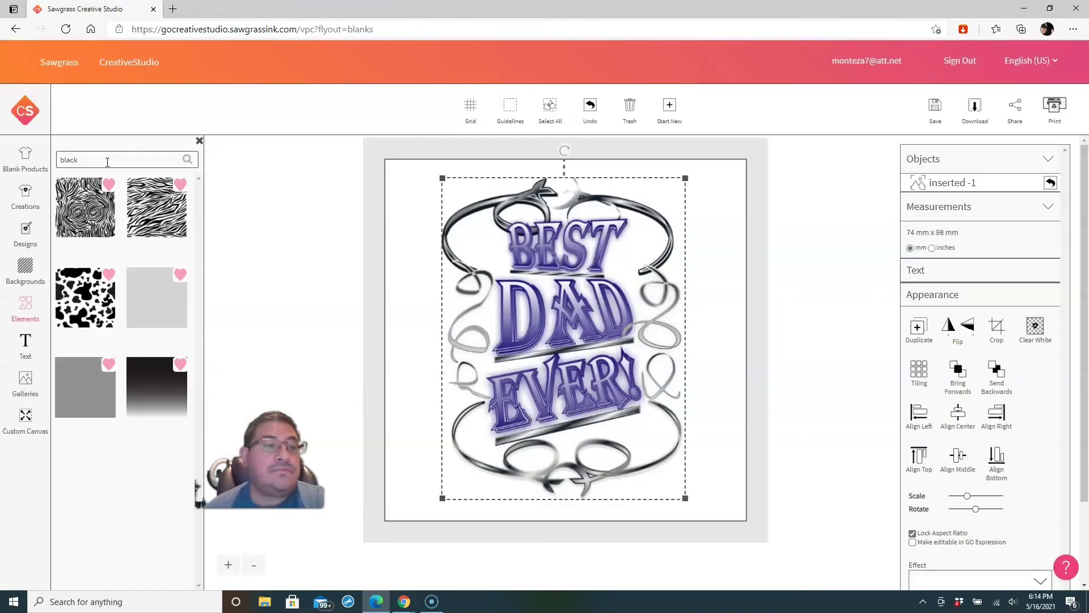
pyautogui.click(147, 371)
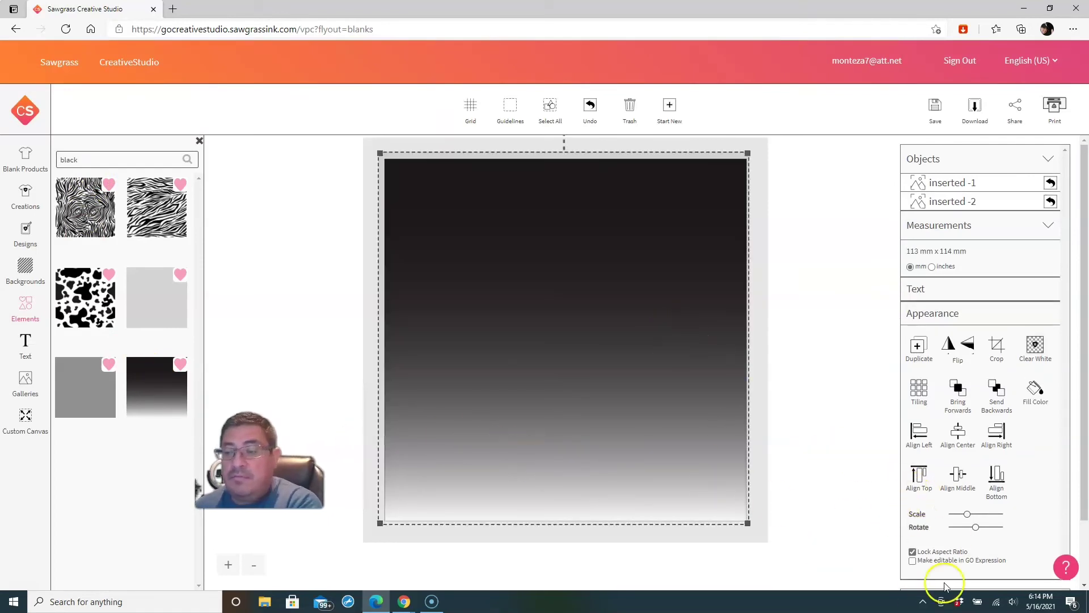
pyautogui.click(996, 391)
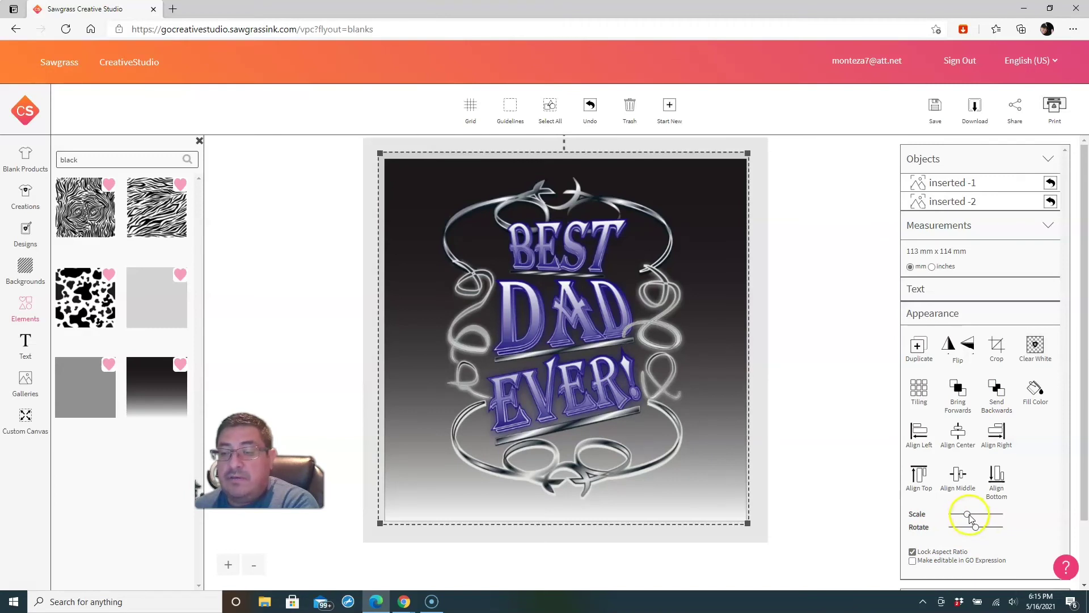
# Scale the gradient background up to about 328 x 329 mm and enlarge the artwork to about 79 x 105 mm.
pyautogui.moveTo(968, 515); pyautogui.dragTo(992, 512)
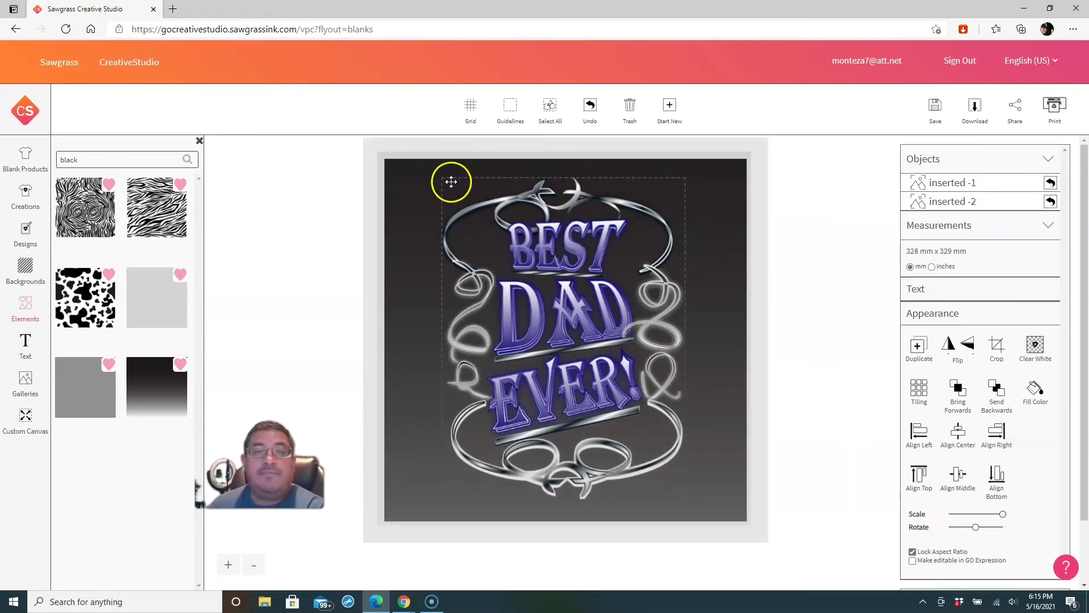
pyautogui.moveTo(443, 180); pyautogui.dragTo(430, 174)
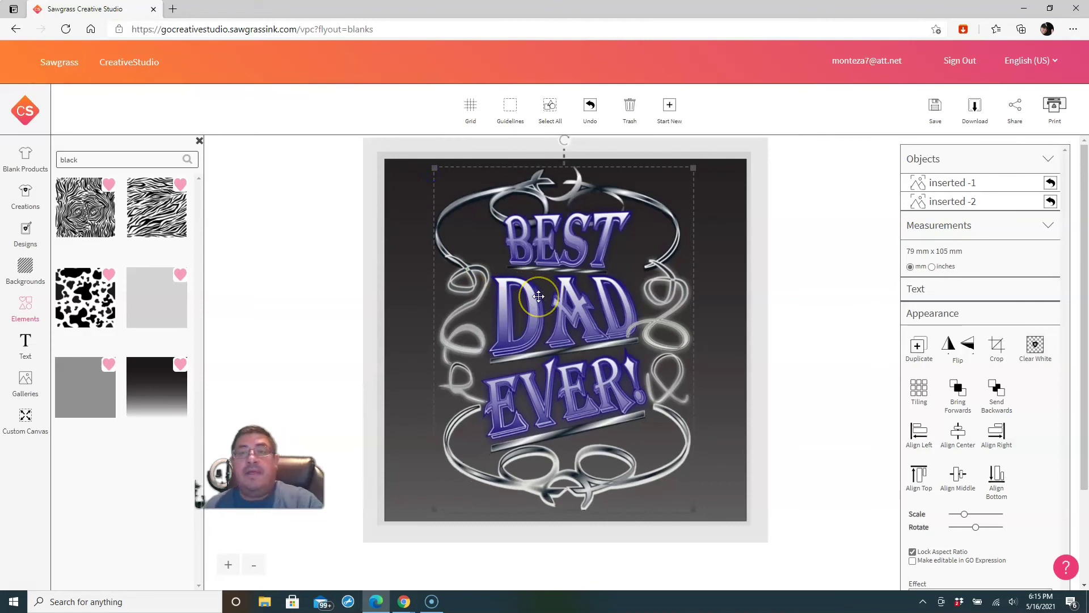